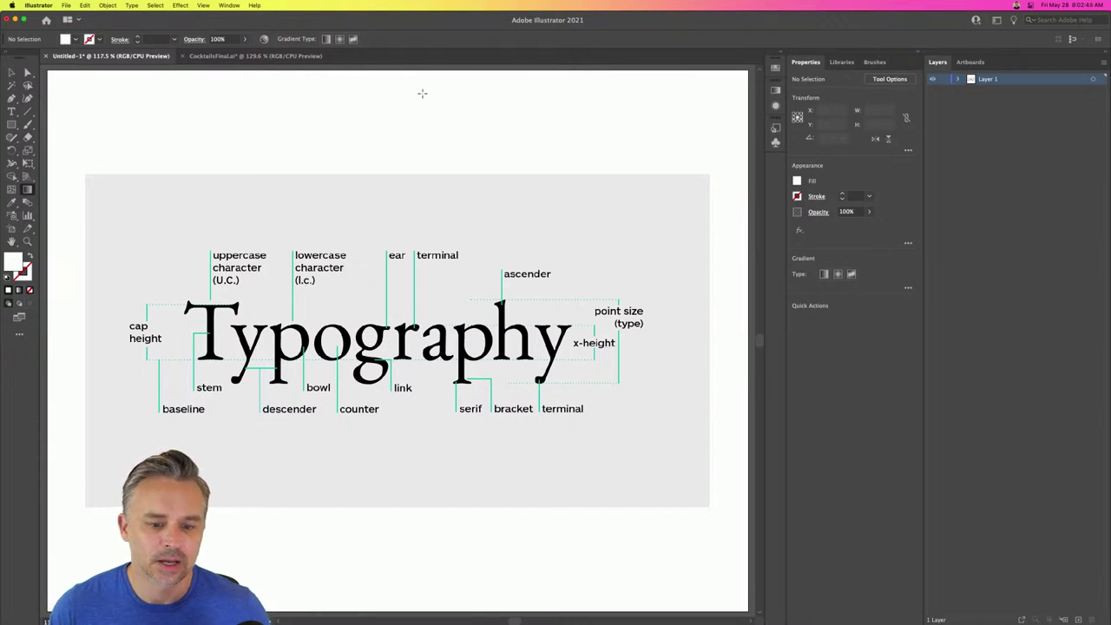
- Bring up CocktailsFinal.ai, collapse the Properties panel, and zoom to 200% on the recipe columns
{"action": "left_click", "coordinate": [252, 56]}
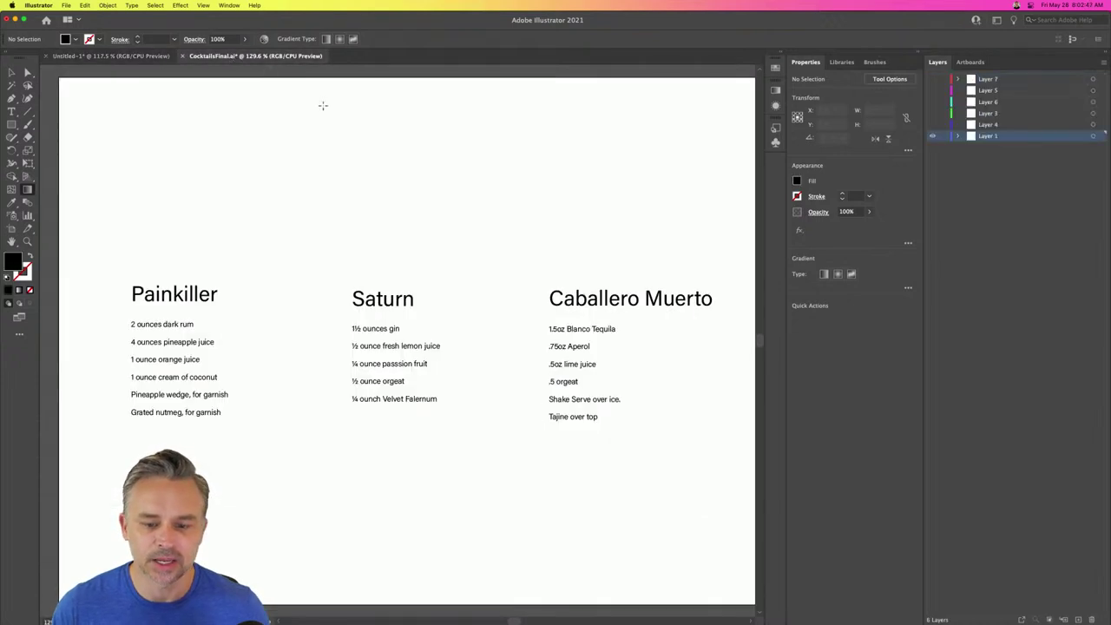
{"action": "left_click", "coordinate": [921, 52]}
{"action": "left_click_drag", "start_coordinate": [431, 193], "coordinate": [476, 189]}
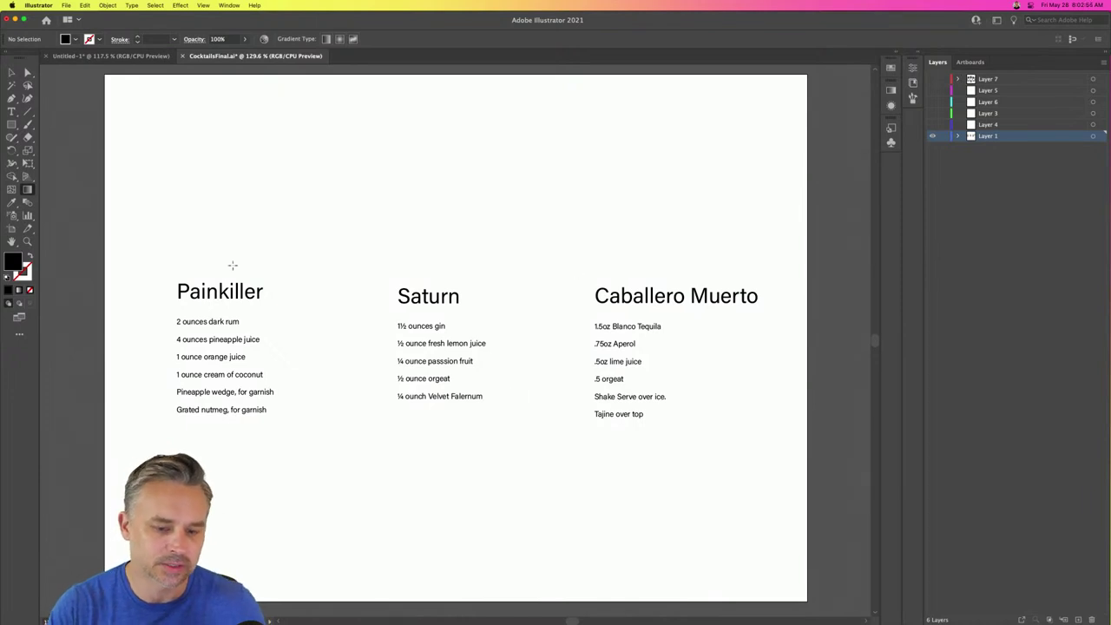
{"action": "key", "text": "super+equal"}
{"action": "key", "text": "super+equal"}
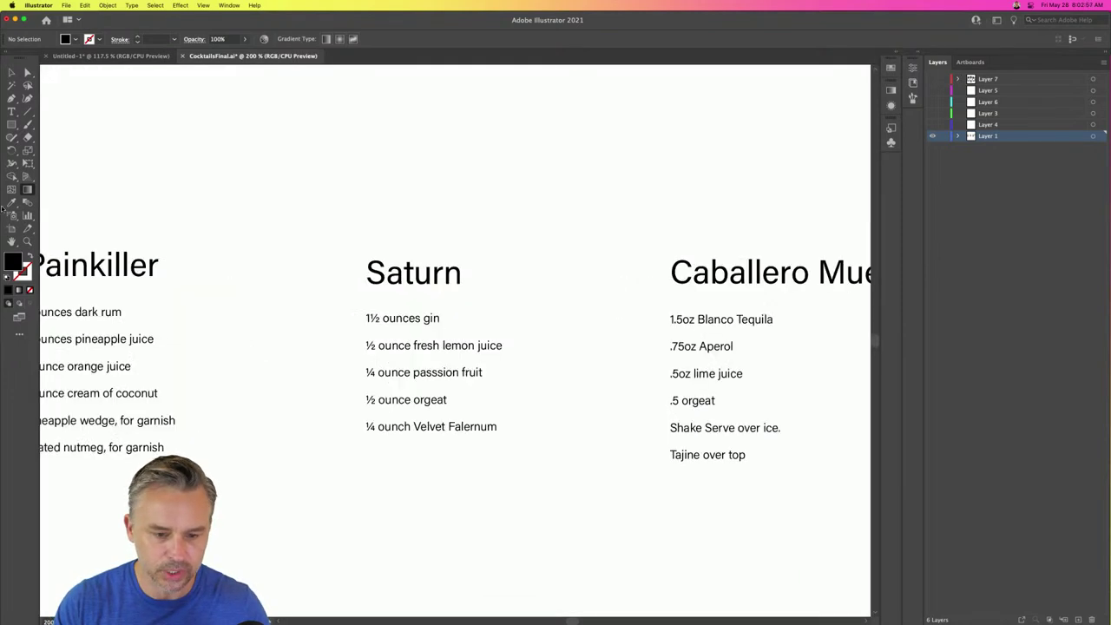
{"action": "scroll", "coordinate": [360, 240], "scroll_direction": "right", "scroll_amount": 5}
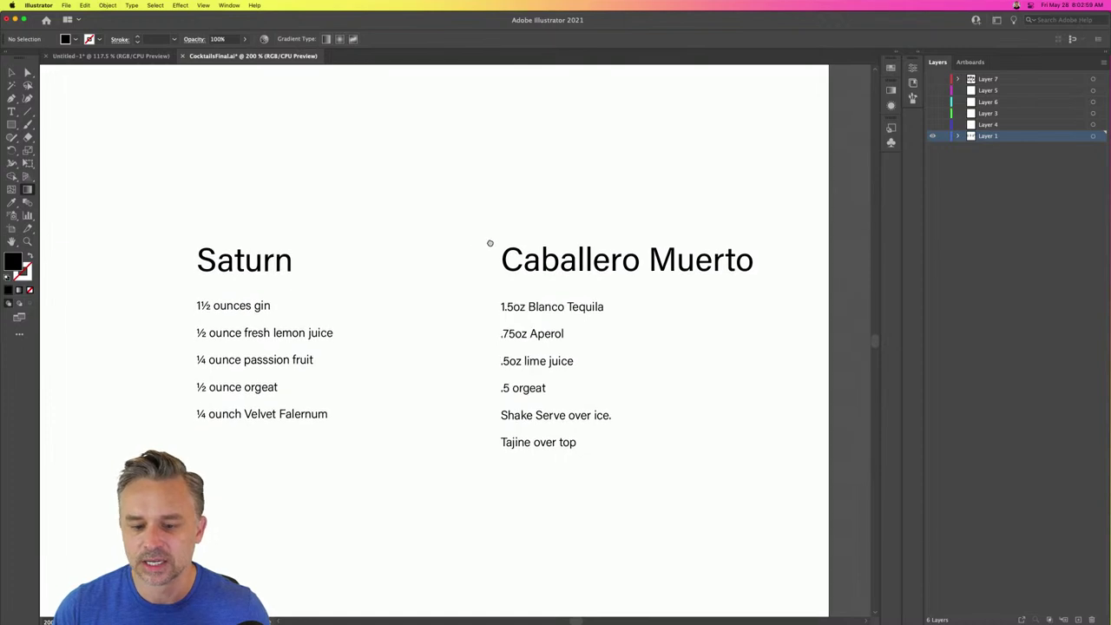
{"action": "scroll", "coordinate": [479, 241], "scroll_direction": "left", "scroll_amount": 2}
{"action": "scroll", "coordinate": [429, 231], "scroll_direction": "left", "scroll_amount": 5}
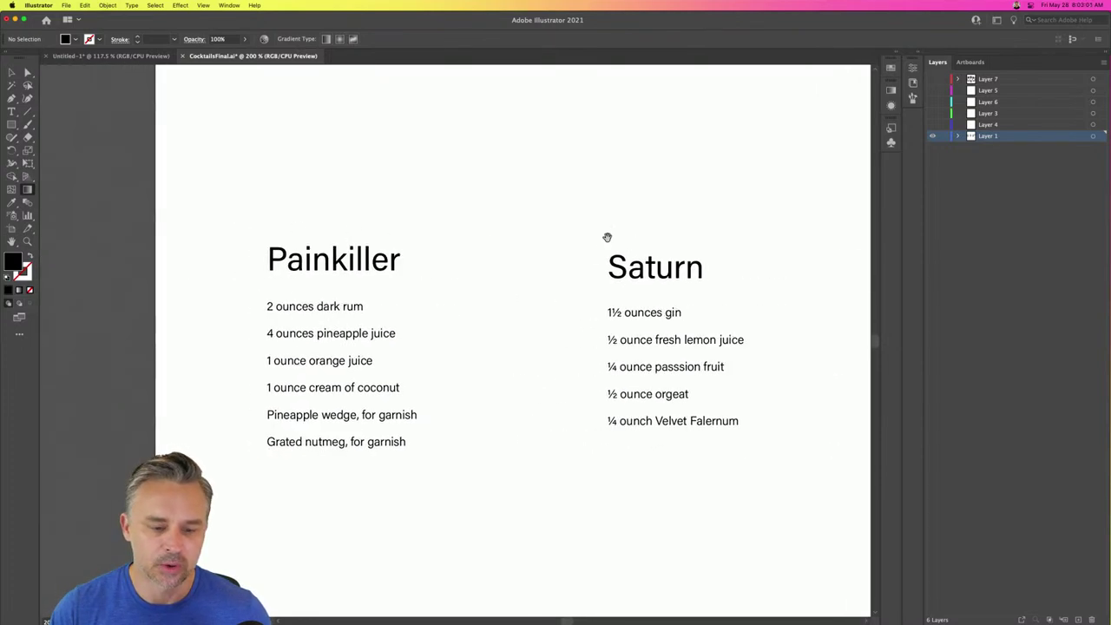
- Try selecting 'dark rum' in the first Painkiller ingredient line, then deselect the text box
{"action": "key", "text": "t"}
{"action": "triple_click", "coordinate": [332, 307]}
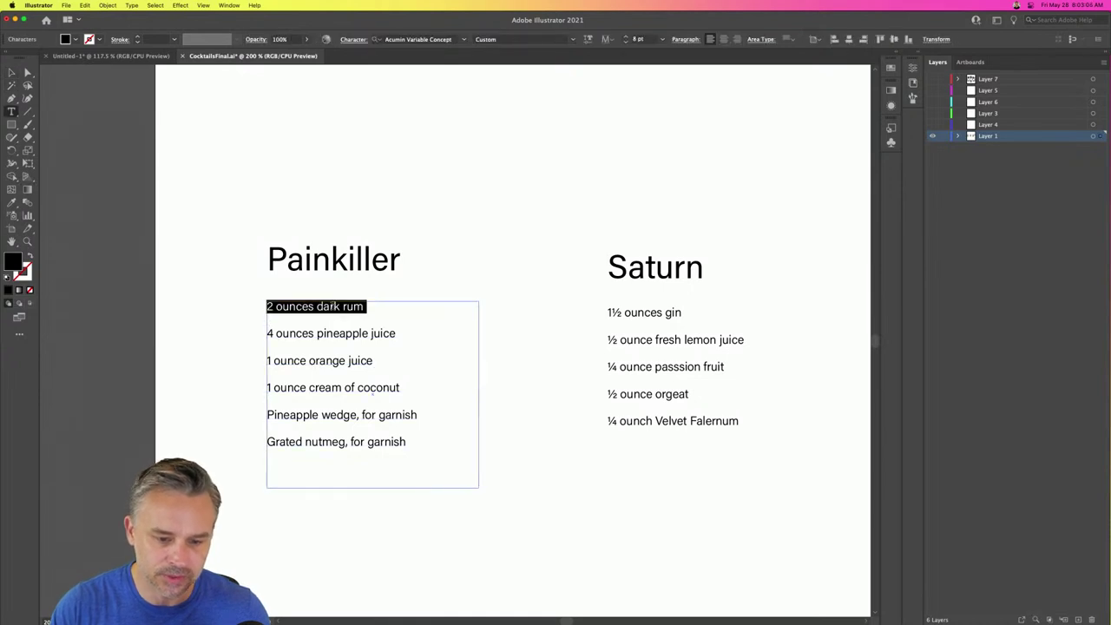
{"action": "double_click", "coordinate": [341, 307]}
{"action": "left_click", "coordinate": [9, 72]}
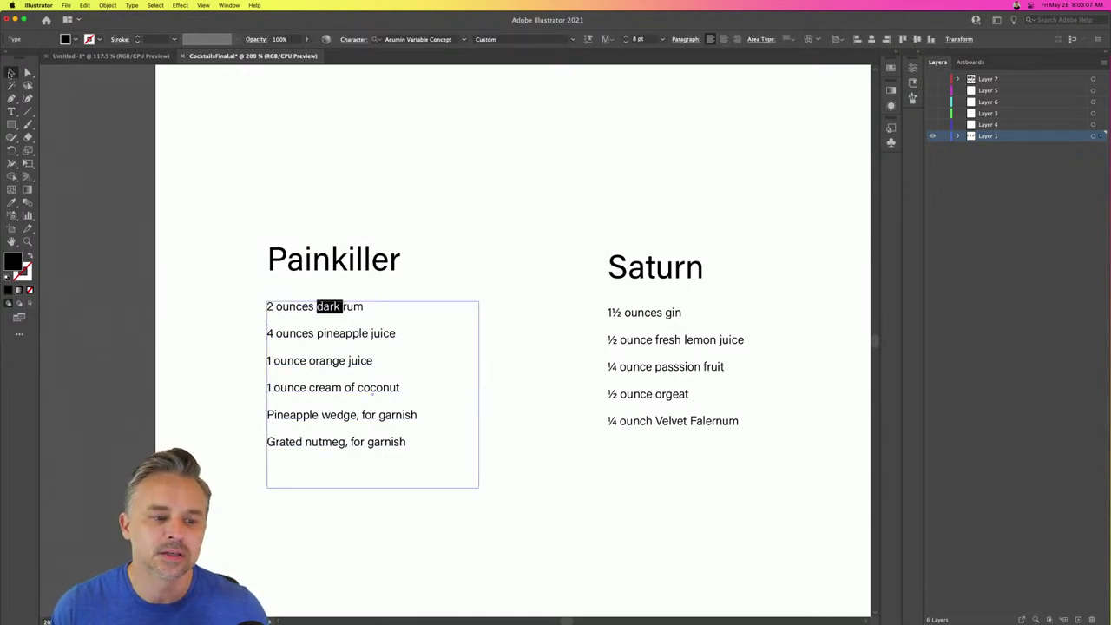
{"action": "left_click", "coordinate": [191, 150]}
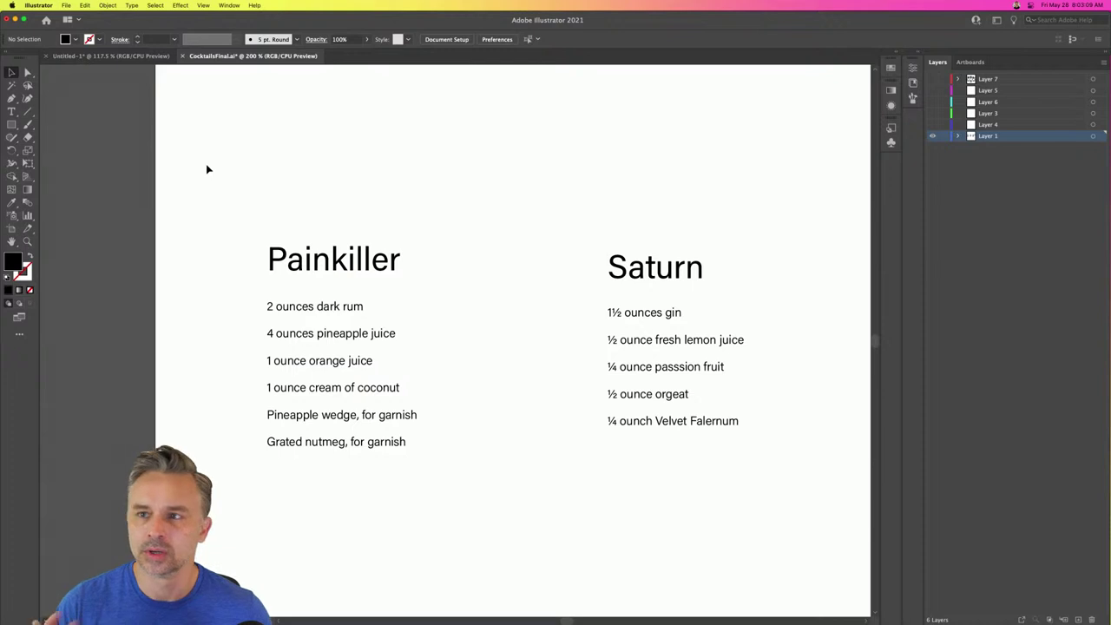
- Replace 'dark rum' with 'Coca-Cola' so the line reads '2 ounces Coca-Cola'
{"action": "double_click", "coordinate": [300, 309]}
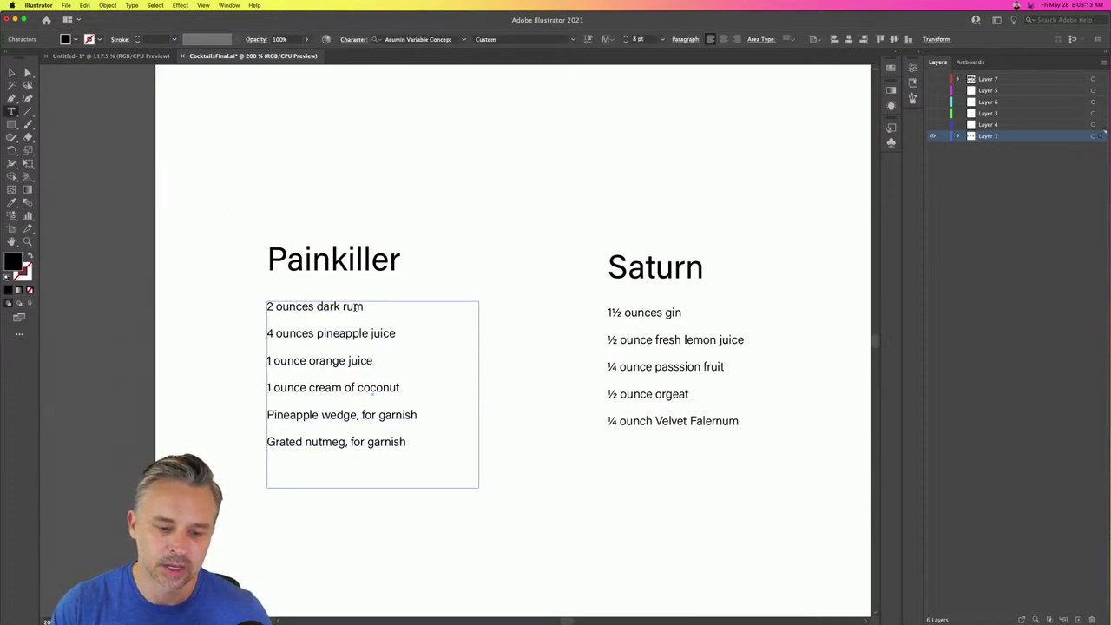
{"action": "double_click", "coordinate": [355, 307]}
{"action": "left_click_drag", "start_coordinate": [318, 307], "coordinate": [391, 306]}
{"action": "type", "text": "Coke"}
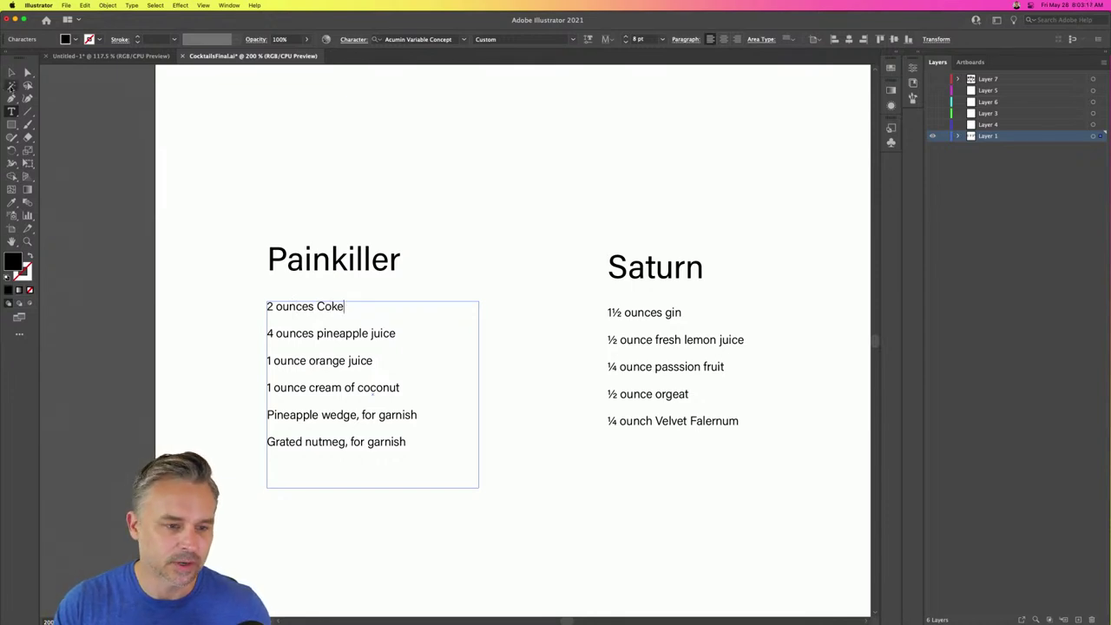
{"action": "key", "text": "BackSpace"}
{"action": "key", "text": "BackSpace"}
{"action": "type", "text": "ca"}
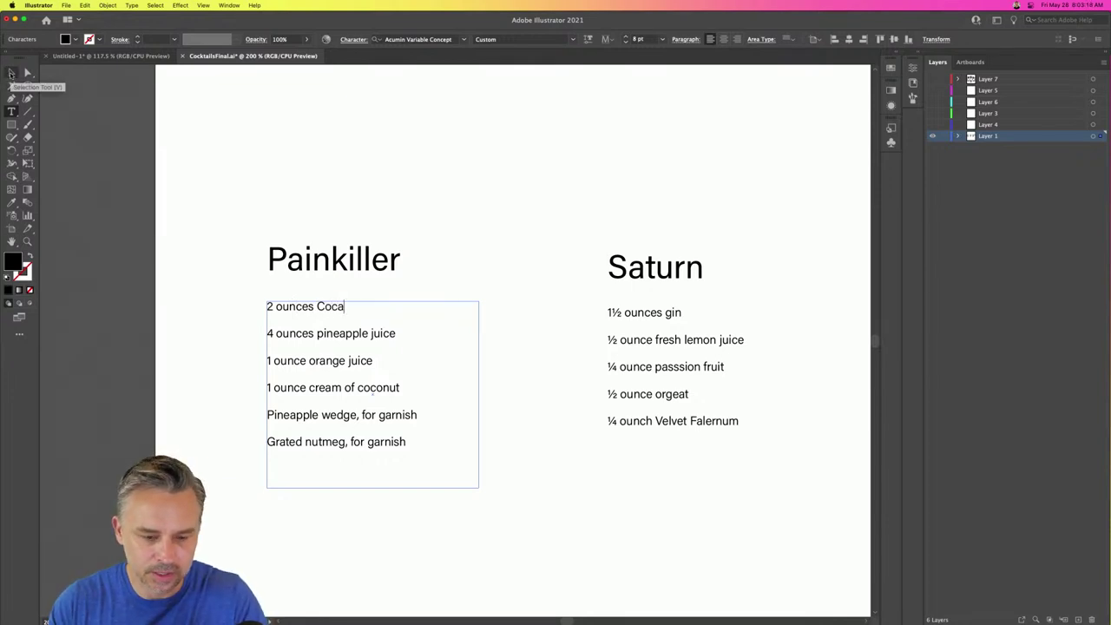
{"action": "type", "text": "-Cola"}
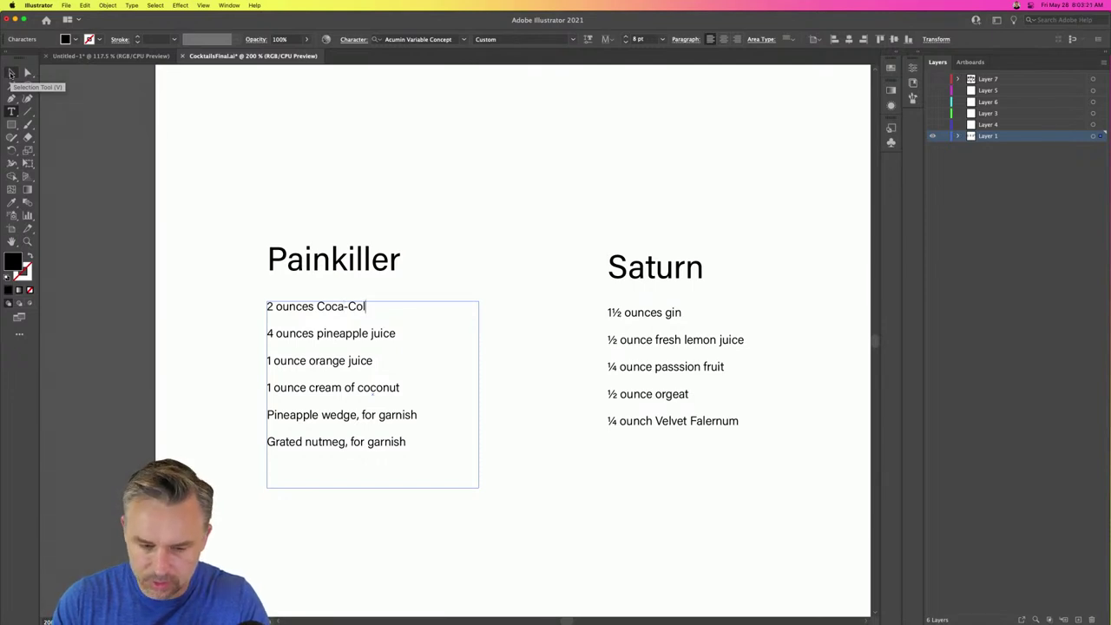
{"action": "left_click", "coordinate": [11, 74]}
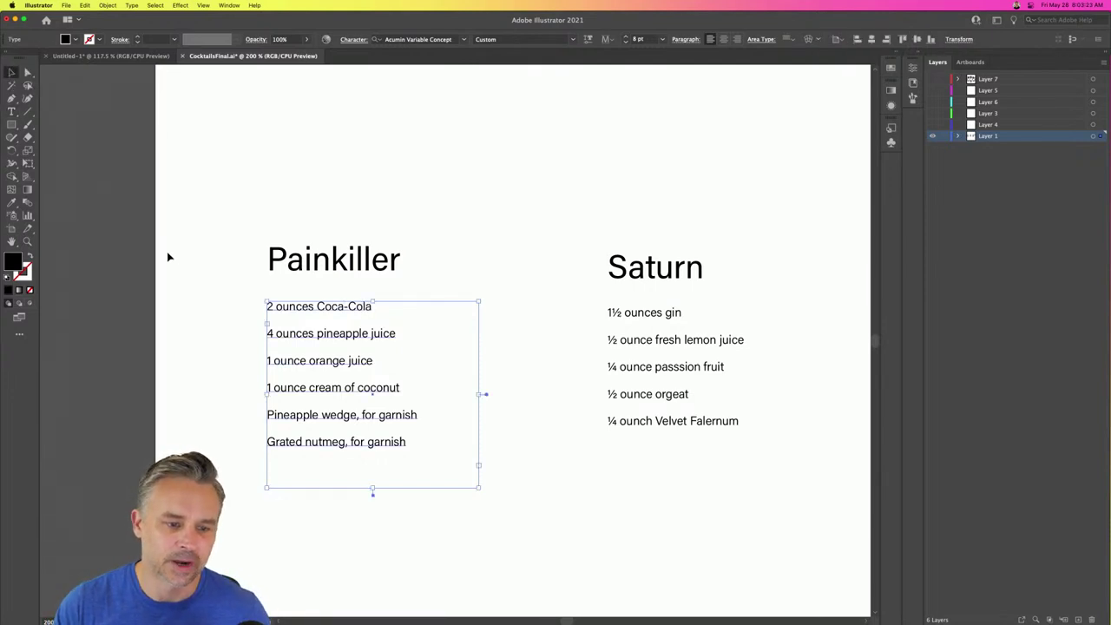
{"action": "left_click", "coordinate": [190, 264]}
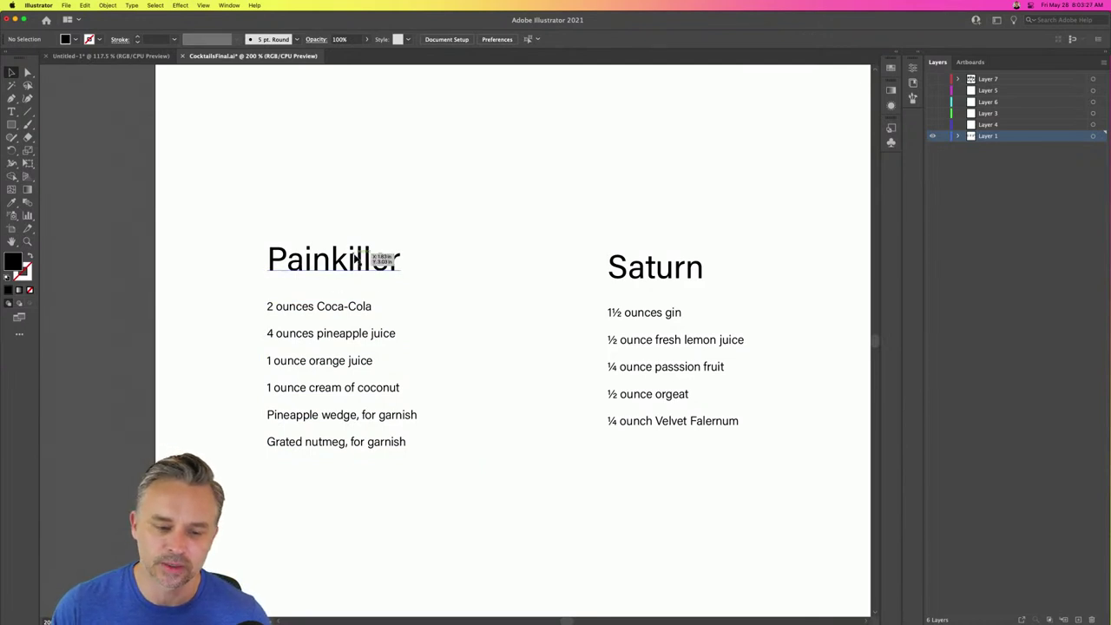
- Nudge the Caballero Muerto heading with the arrow keys, then fit the whole artboard in view
{"action": "left_click_drag", "start_coordinate": [568, 264], "coordinate": [303, 271]}
{"action": "scroll", "coordinate": [434, 255], "scroll_direction": "up", "scroll_amount": 3}
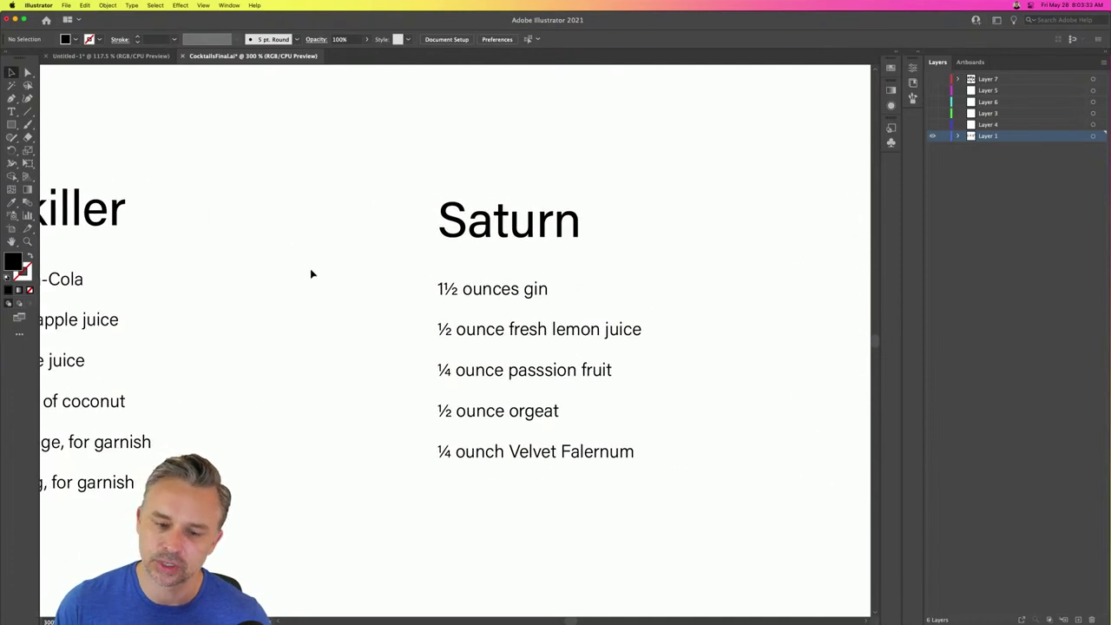
{"action": "scroll", "coordinate": [391, 203], "scroll_direction": "right", "scroll_amount": 10}
{"action": "scroll", "coordinate": [151, 203], "scroll_direction": "left", "scroll_amount": 1}
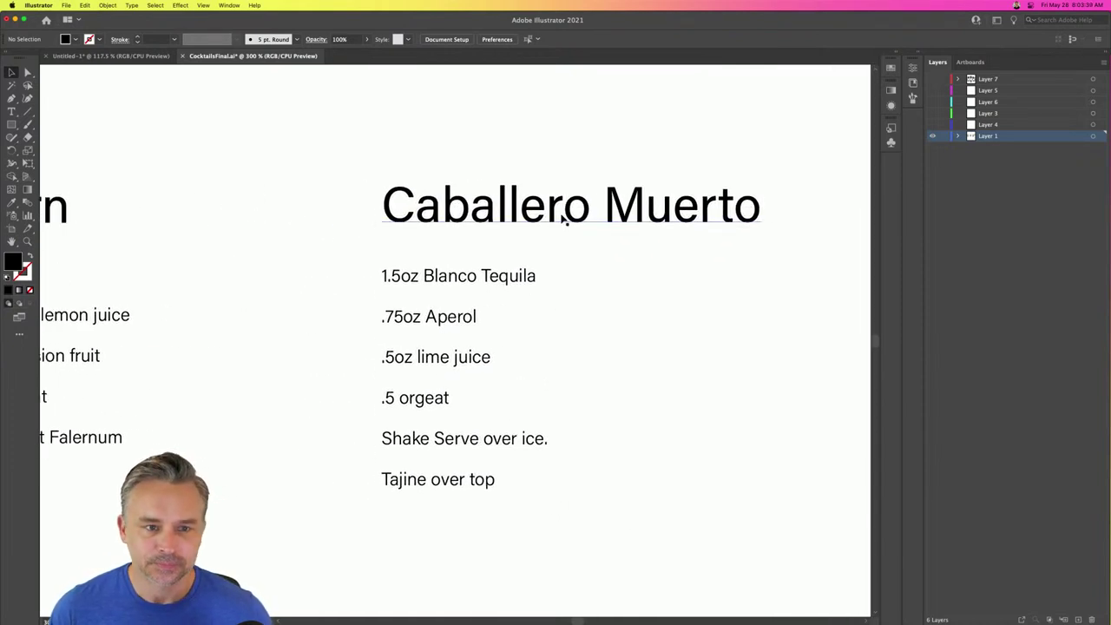
{"action": "left_click", "coordinate": [562, 219]}
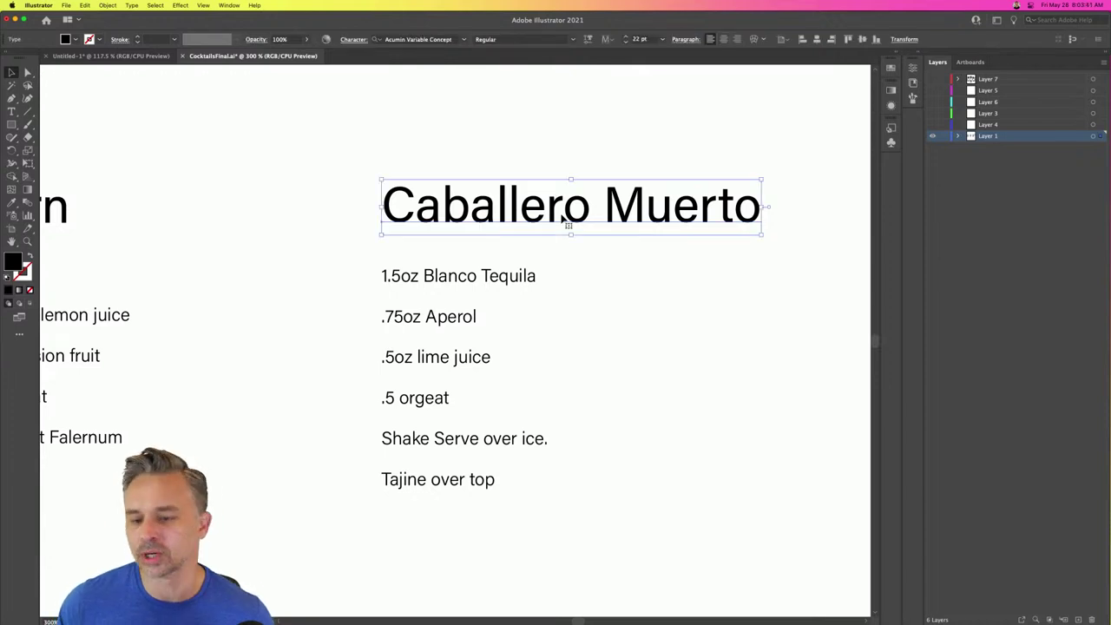
{"action": "key", "text": "Left"}
{"action": "key", "text": "Right"}
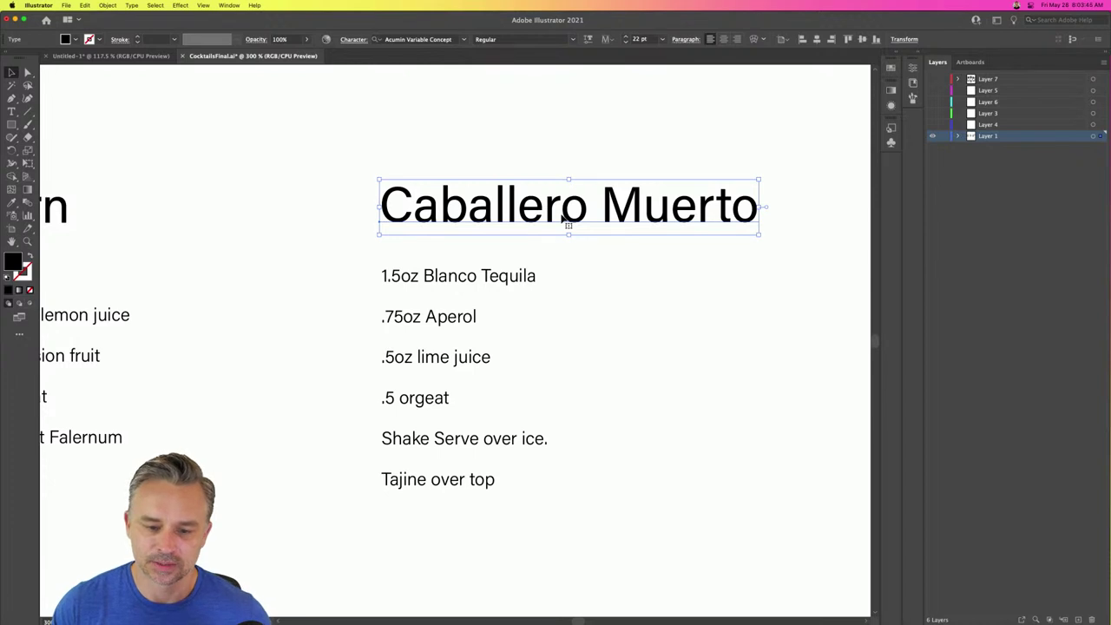
{"action": "left_click", "coordinate": [266, 260]}
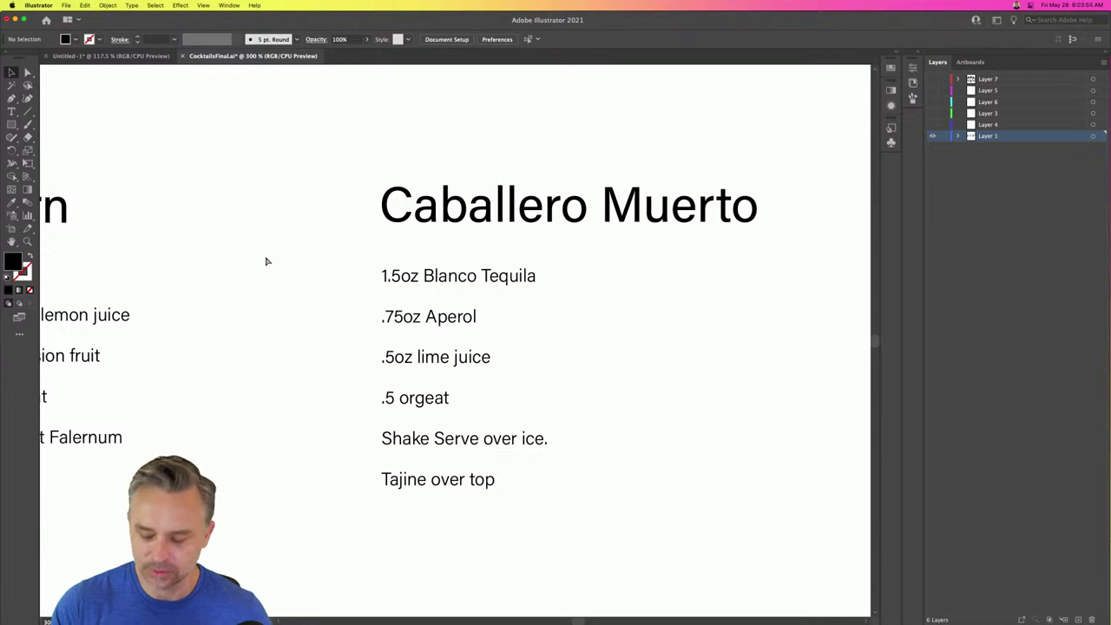
{"action": "key", "text": "super+0"}
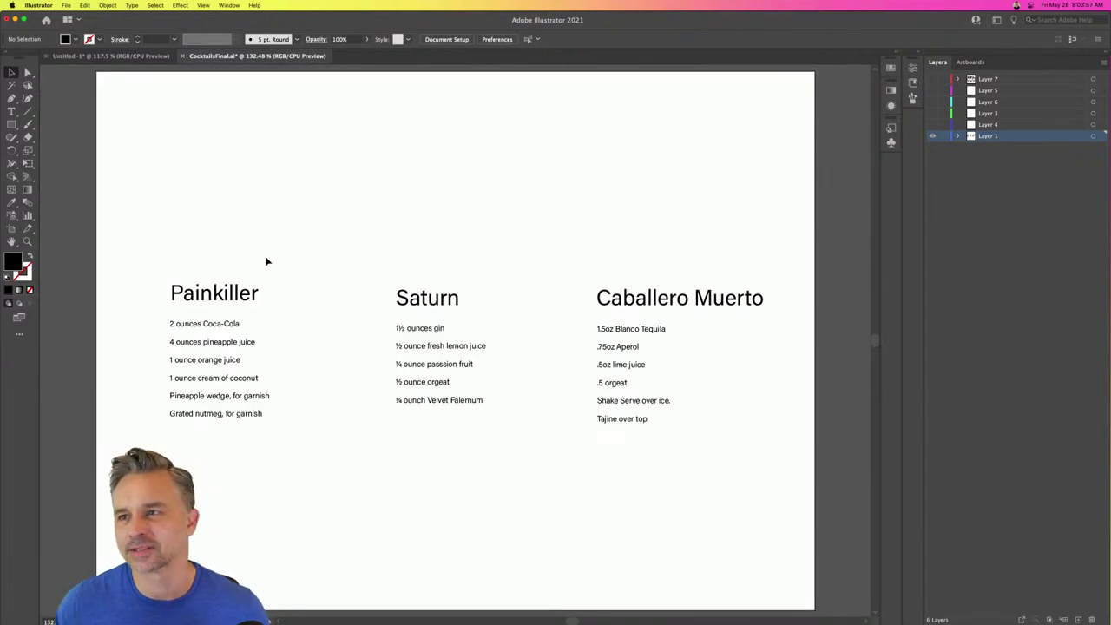
- Bring the Behance page in Chrome forward and widen the browser window
{"action": "mouse_move", "coordinate": [584, 622]}
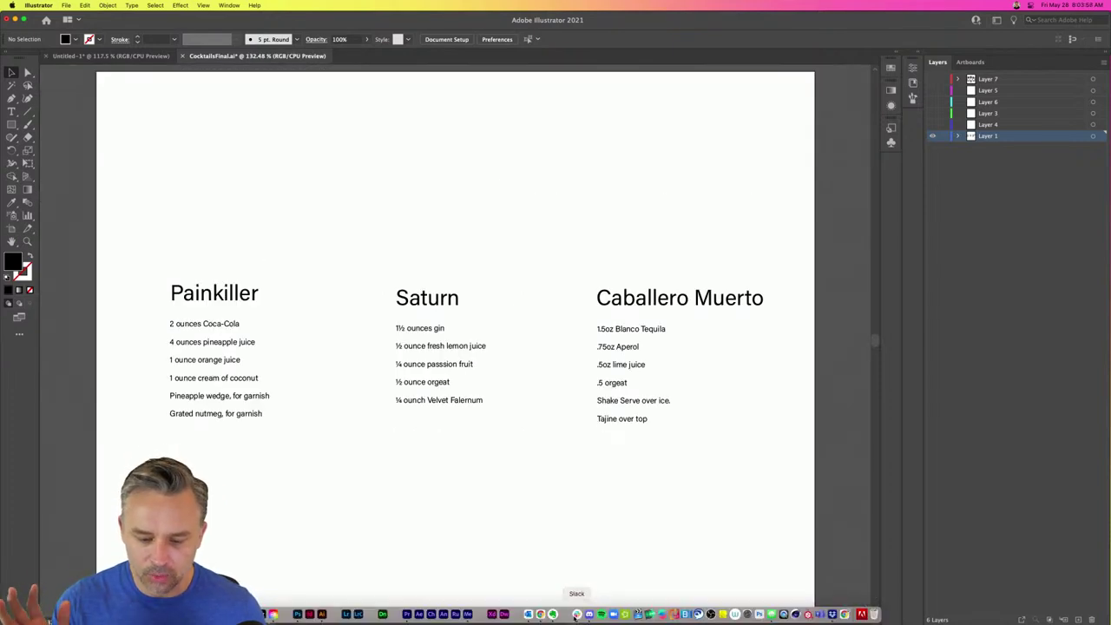
{"action": "left_click", "coordinate": [540, 614]}
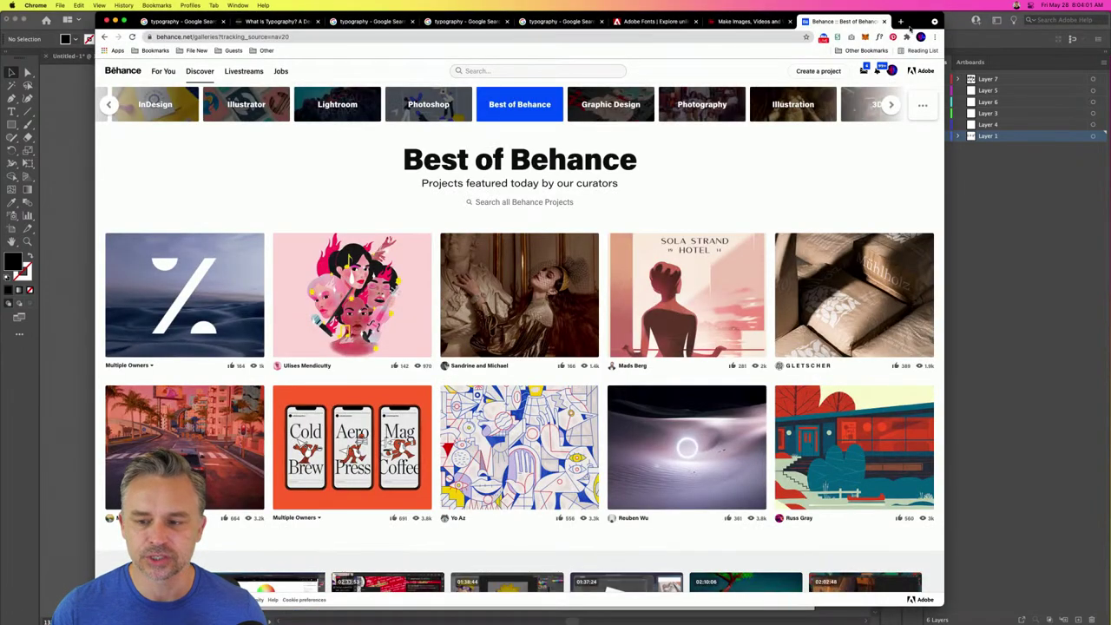
{"action": "left_click_drag", "start_coordinate": [943, 14], "coordinate": [1040, 7]}
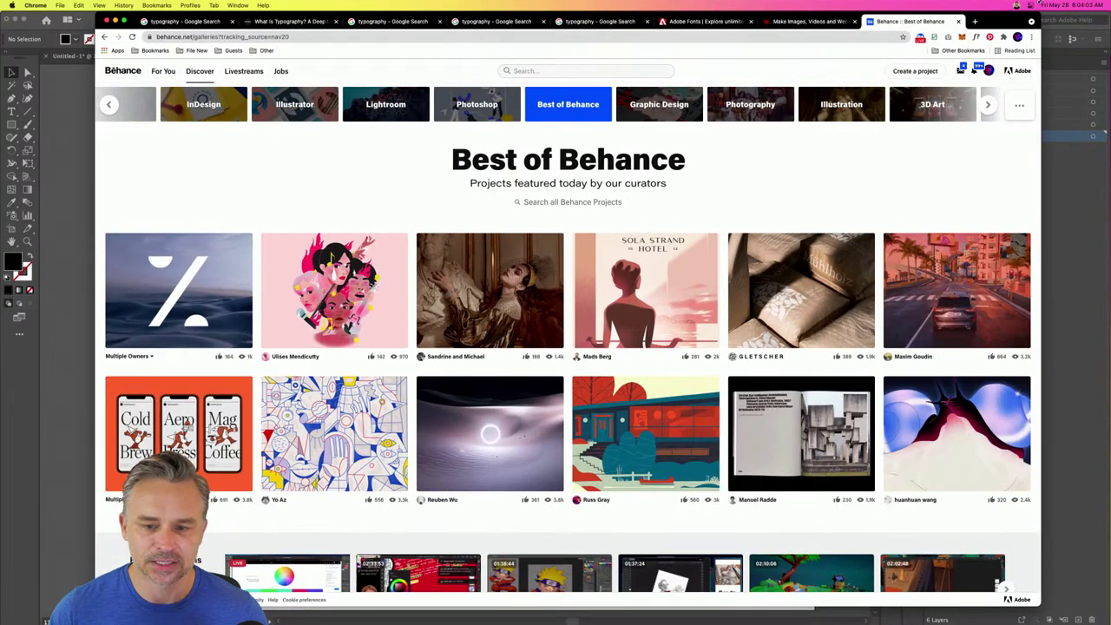
- Advance through the Behance gallery categories until the InDesign gallery is showing
{"action": "left_click", "coordinate": [986, 105]}
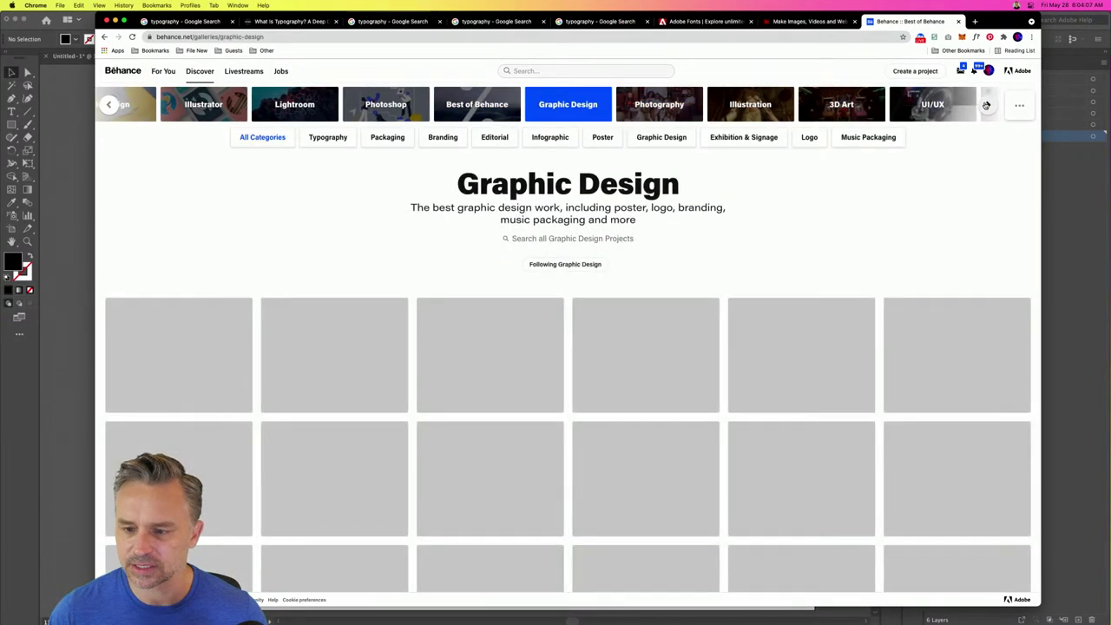
{"action": "left_click", "coordinate": [986, 104]}
{"action": "left_click", "coordinate": [986, 105]}
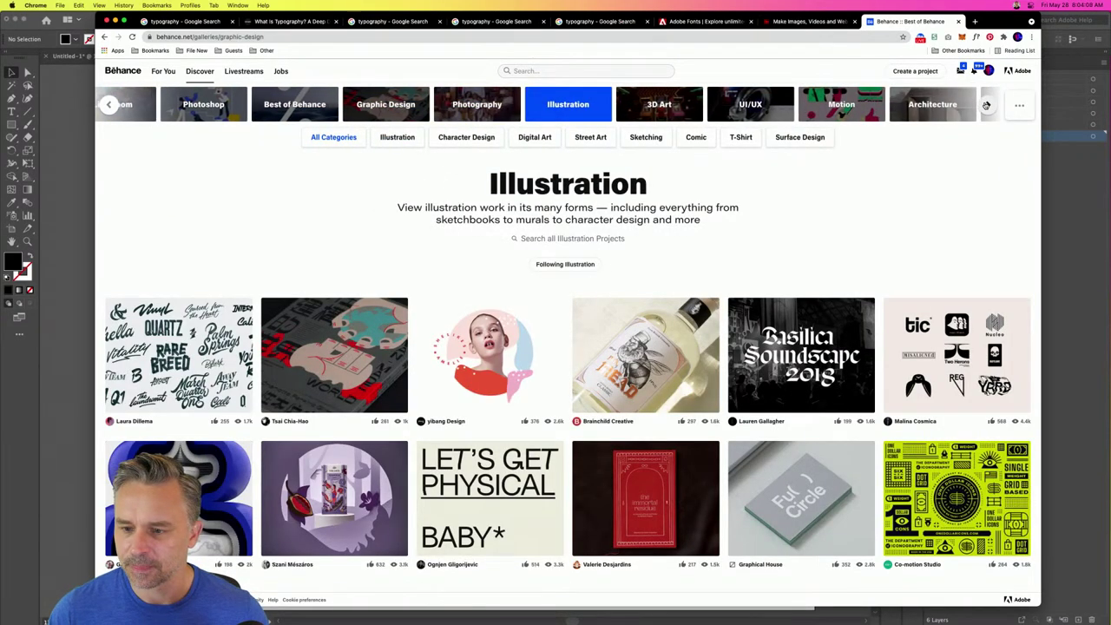
{"action": "left_click", "coordinate": [986, 105]}
{"action": "left_click", "coordinate": [986, 105]}
{"action": "left_click", "coordinate": [986, 104]}
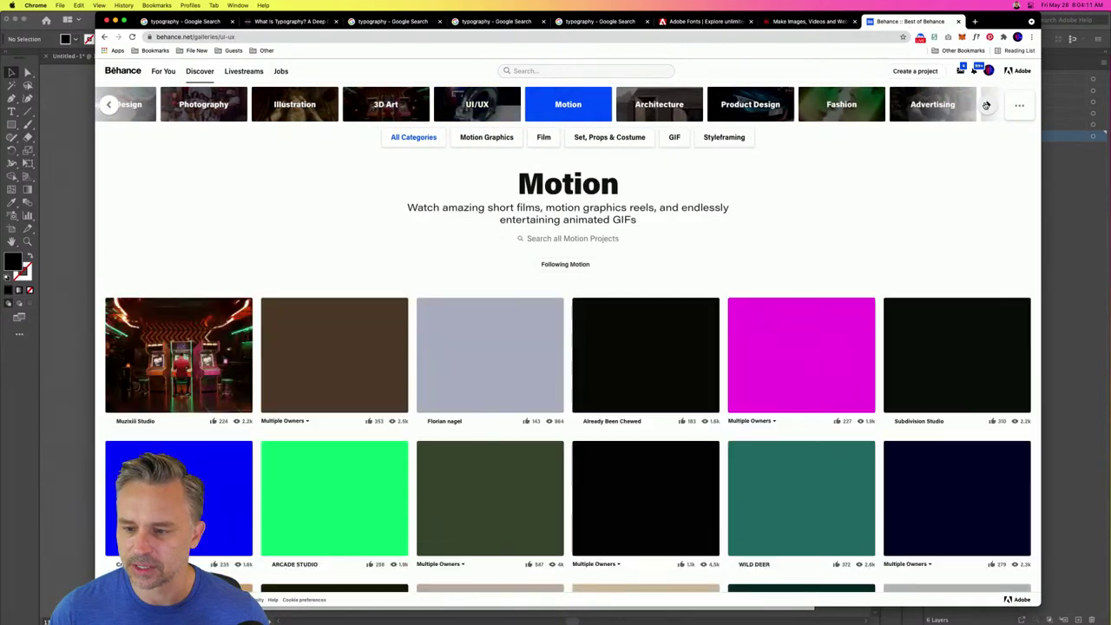
{"action": "left_click", "coordinate": [986, 104]}
{"action": "left_click", "coordinate": [986, 104]}
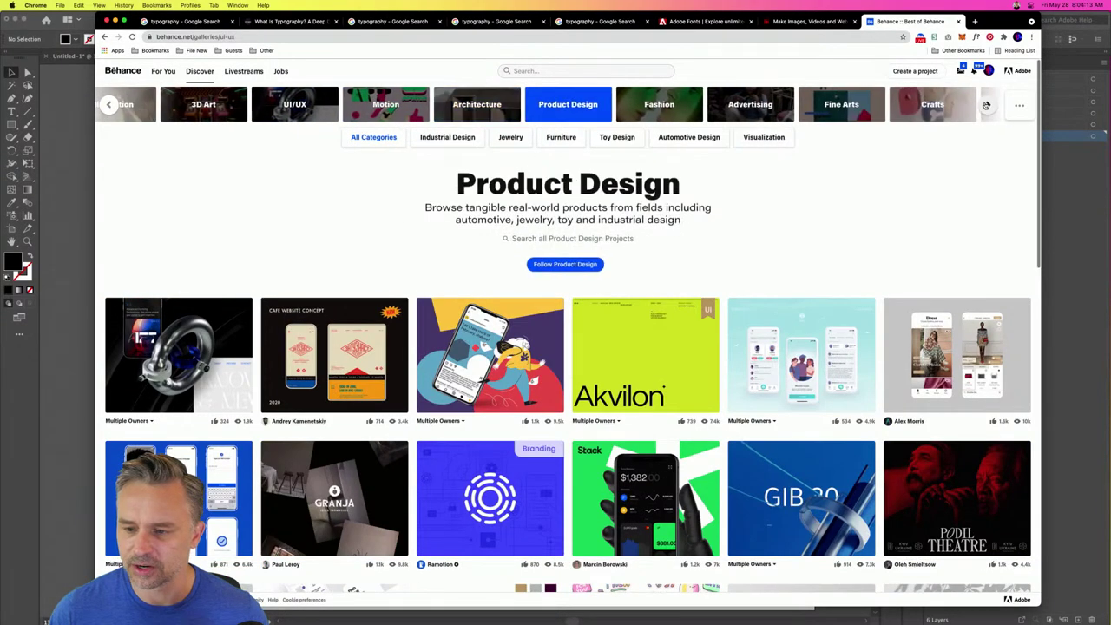
{"action": "left_click", "coordinate": [986, 104]}
{"action": "left_click", "coordinate": [985, 104]}
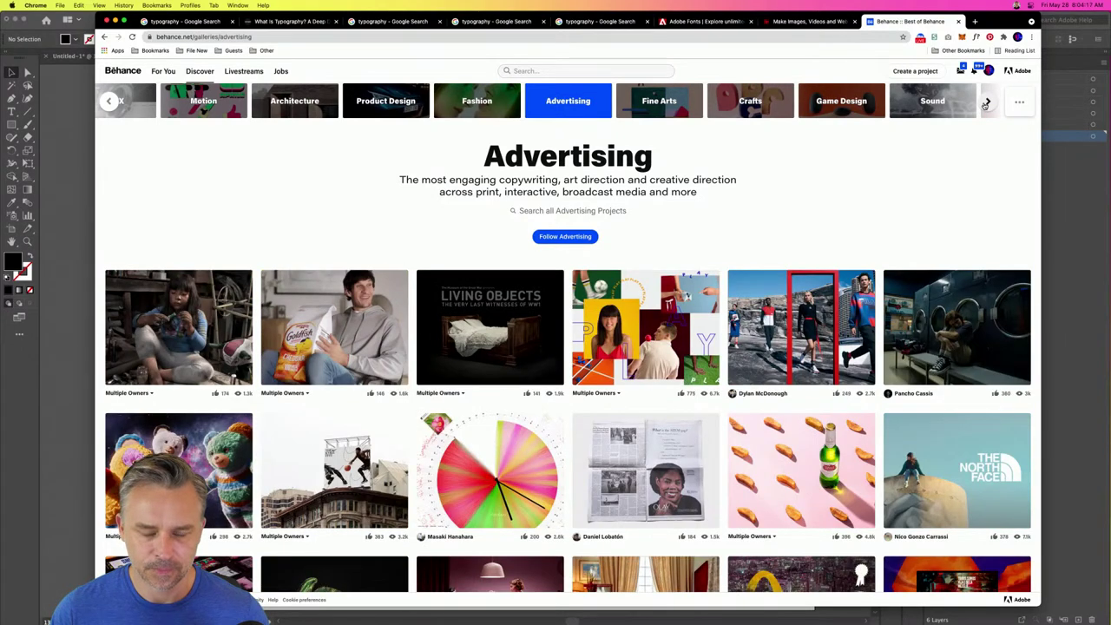
{"action": "left_click", "coordinate": [985, 104]}
{"action": "left_click", "coordinate": [986, 104]}
{"action": "left_click", "coordinate": [986, 104]}
{"action": "left_click", "coordinate": [986, 104]}
{"action": "left_click", "coordinate": [986, 104]}
{"action": "left_click", "coordinate": [986, 105]}
{"action": "left_click", "coordinate": [986, 104]}
{"action": "left_click", "coordinate": [986, 104]}
{"action": "left_click", "coordinate": [986, 104]}
{"action": "left_click", "coordinate": [986, 104]}
{"action": "left_click", "coordinate": [986, 105]}
{"action": "left_click", "coordinate": [985, 104]}
{"action": "left_click", "coordinate": [986, 105]}
{"action": "left_click", "coordinate": [986, 104]}
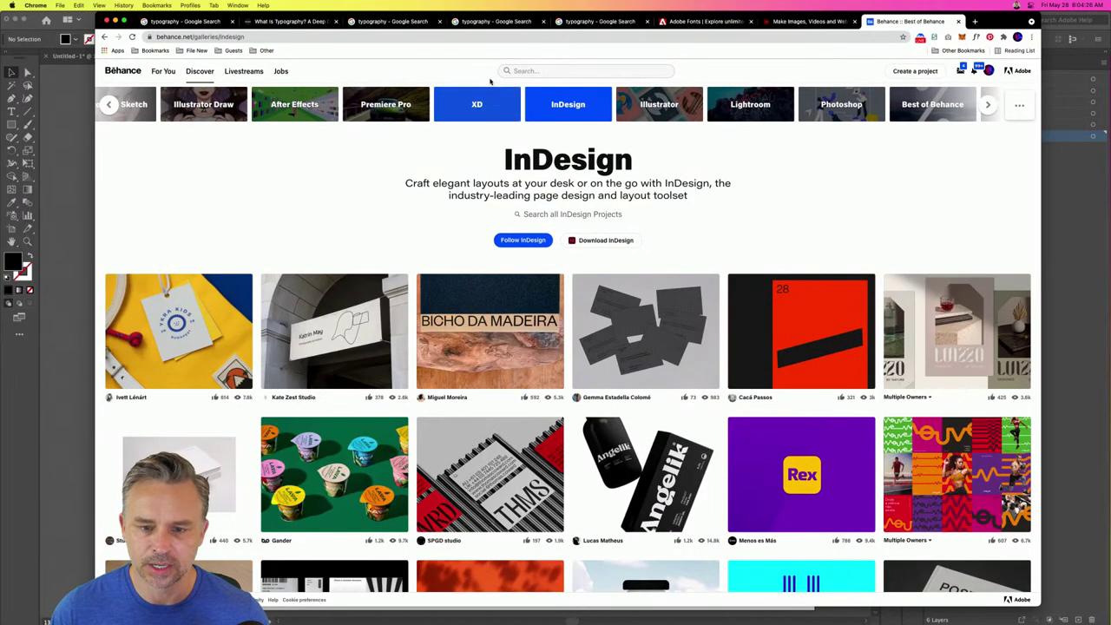
{"action": "left_click", "coordinate": [510, 71]}
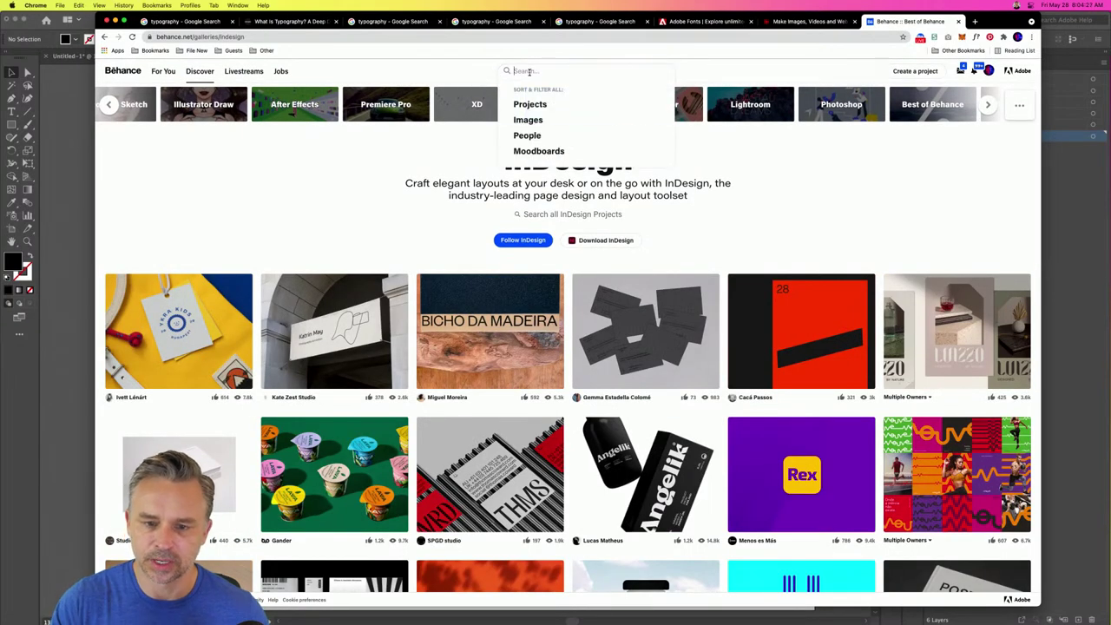
- Search Behance for 'Typ' typography projects and open the HARDCORE font on Adobe Stock
{"action": "type", "text": "Typ"}
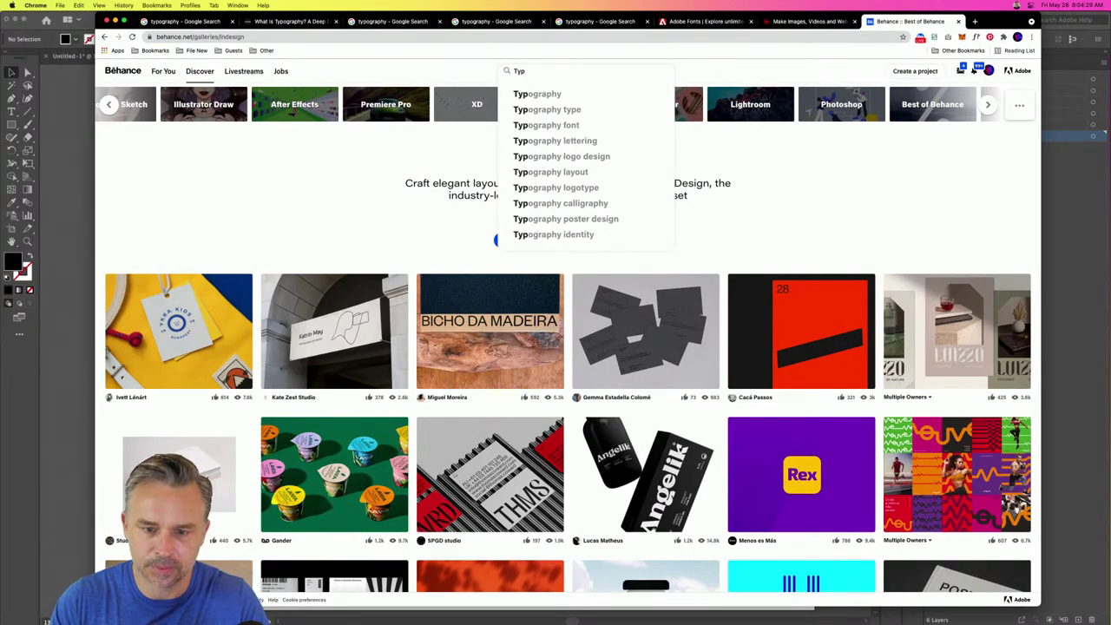
{"action": "key", "text": "Return"}
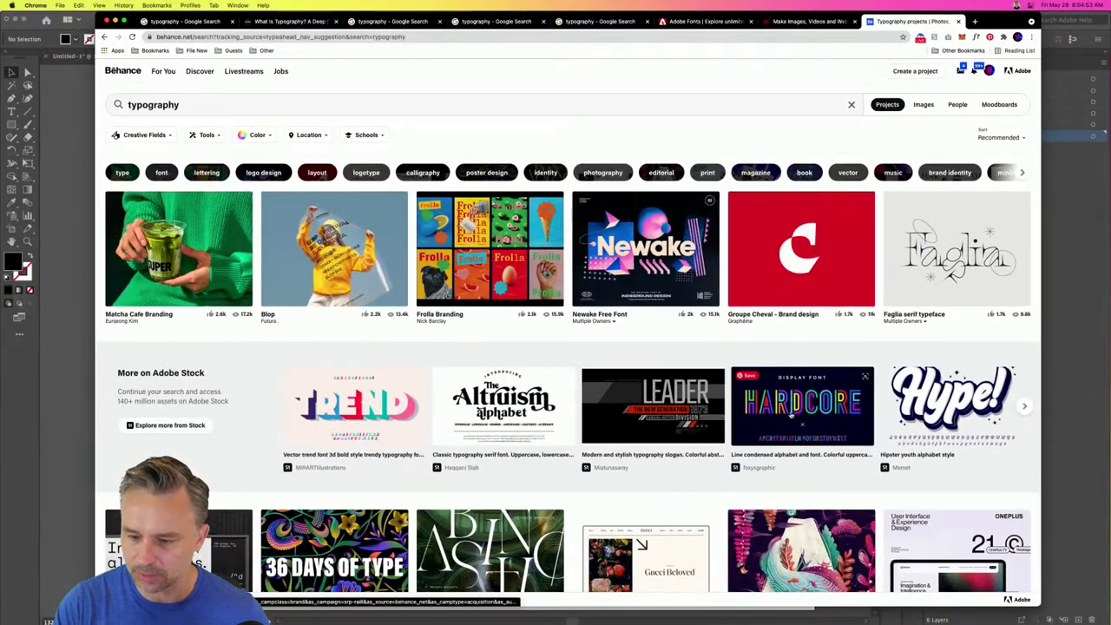
{"action": "left_click", "coordinate": [825, 411]}
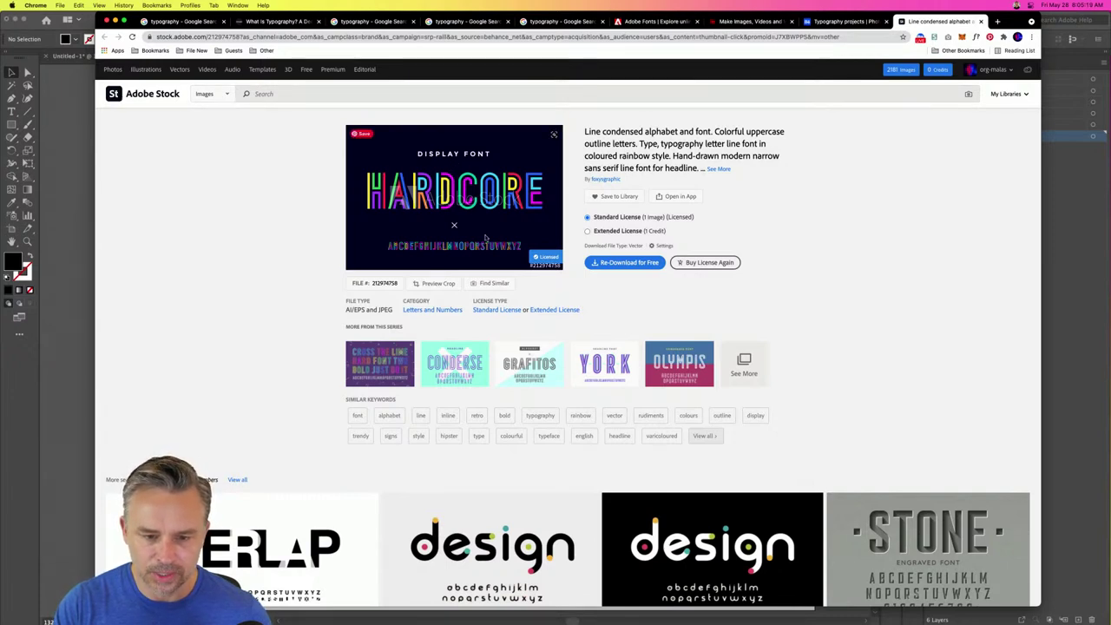
- Re-download the licensed HARDCORE asset for free, then return to the typography results
{"action": "left_click", "coordinate": [615, 264]}
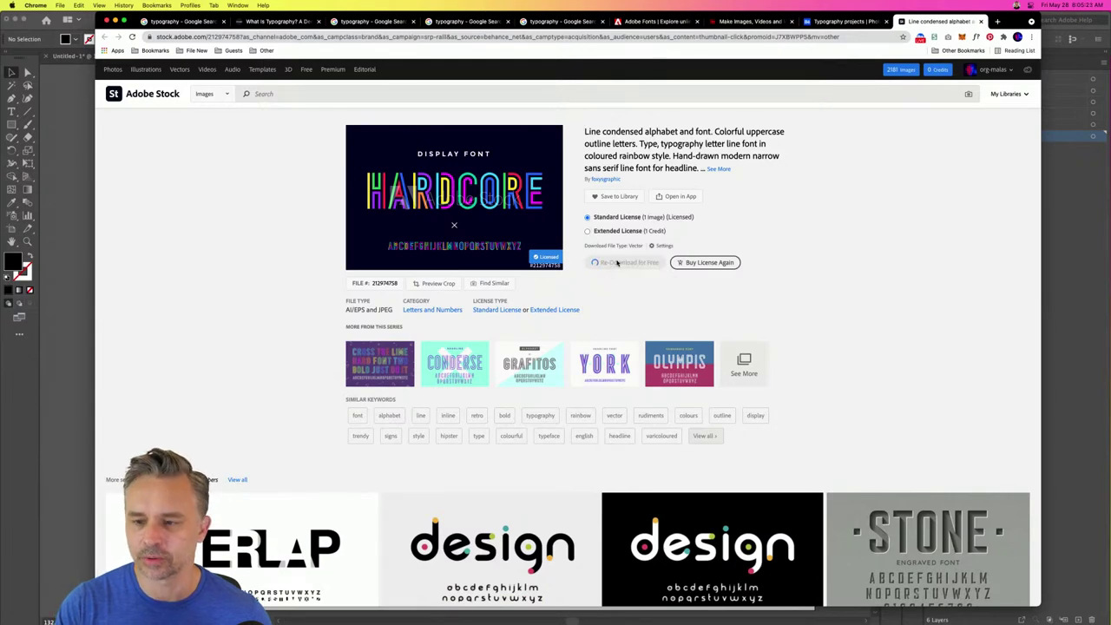
{"action": "left_click", "coordinate": [825, 24]}
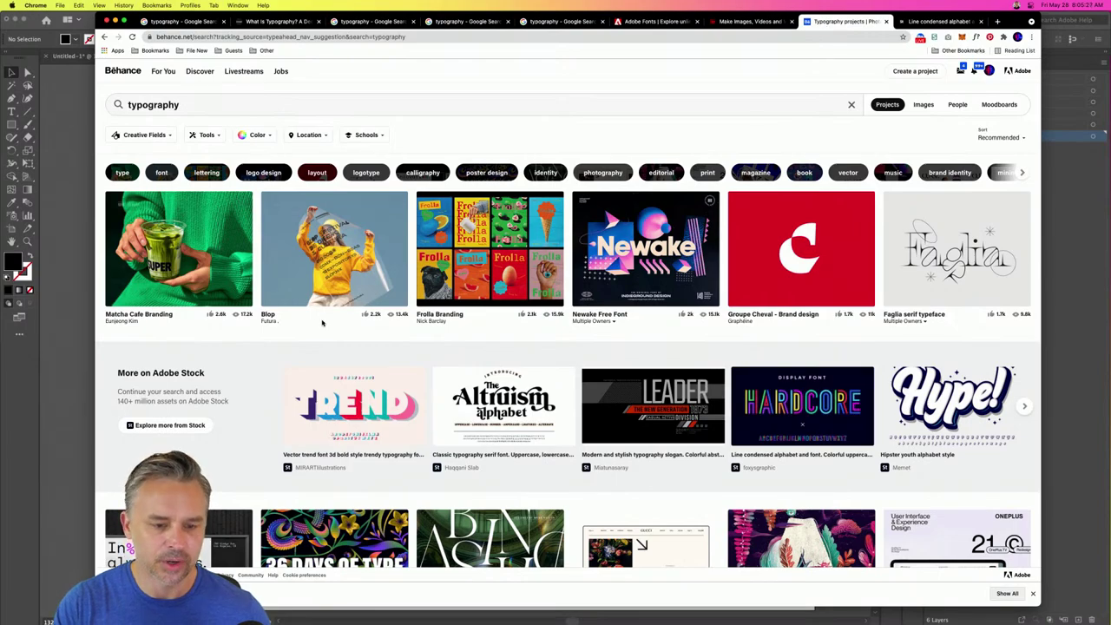
{"action": "scroll", "coordinate": [130, 295], "scroll_direction": "down", "scroll_amount": 2}
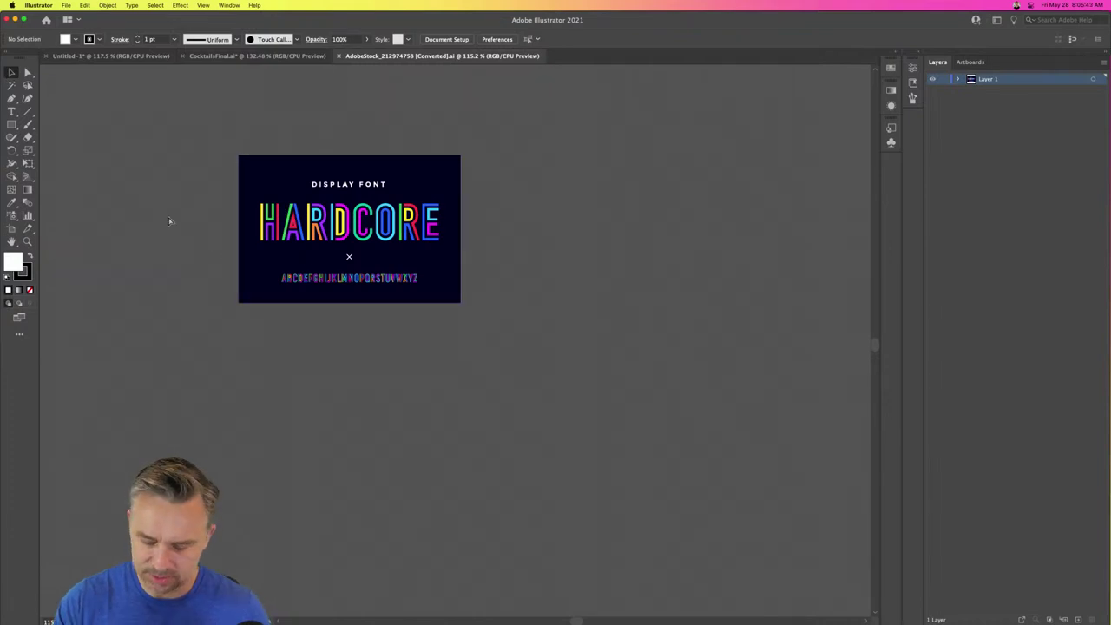
- Fit the HARDCORE artboard, select its artwork group, and minimize Illustrator
{"action": "key", "text": "super+0"}
{"action": "left_click", "coordinate": [265, 182]}
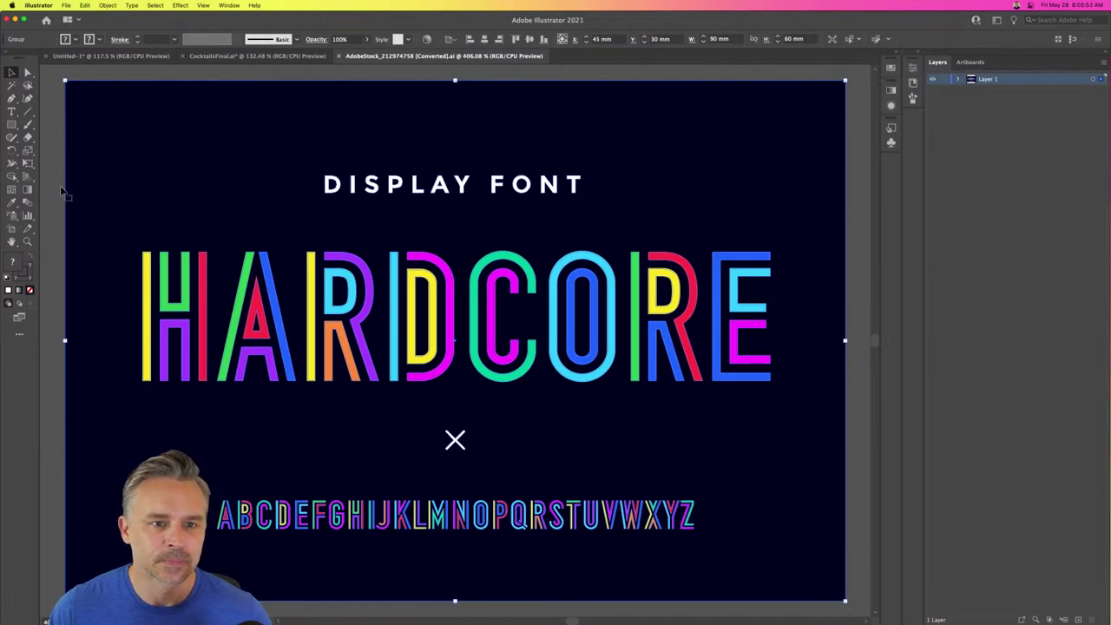
{"action": "left_click", "coordinate": [14, 18]}
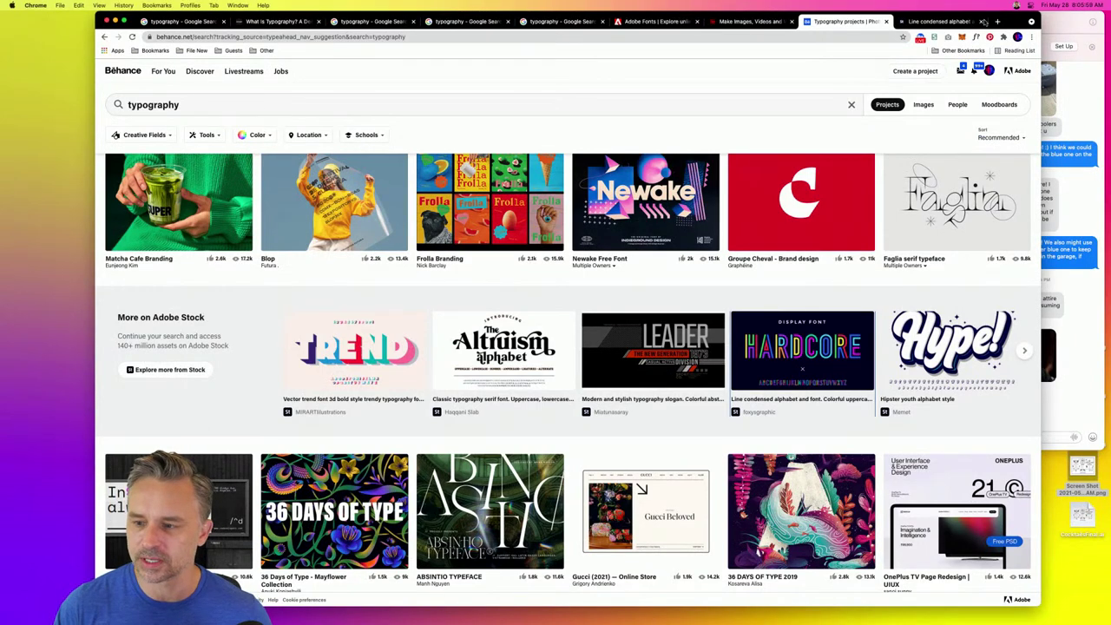
{"action": "double_click", "coordinate": [1051, 21]}
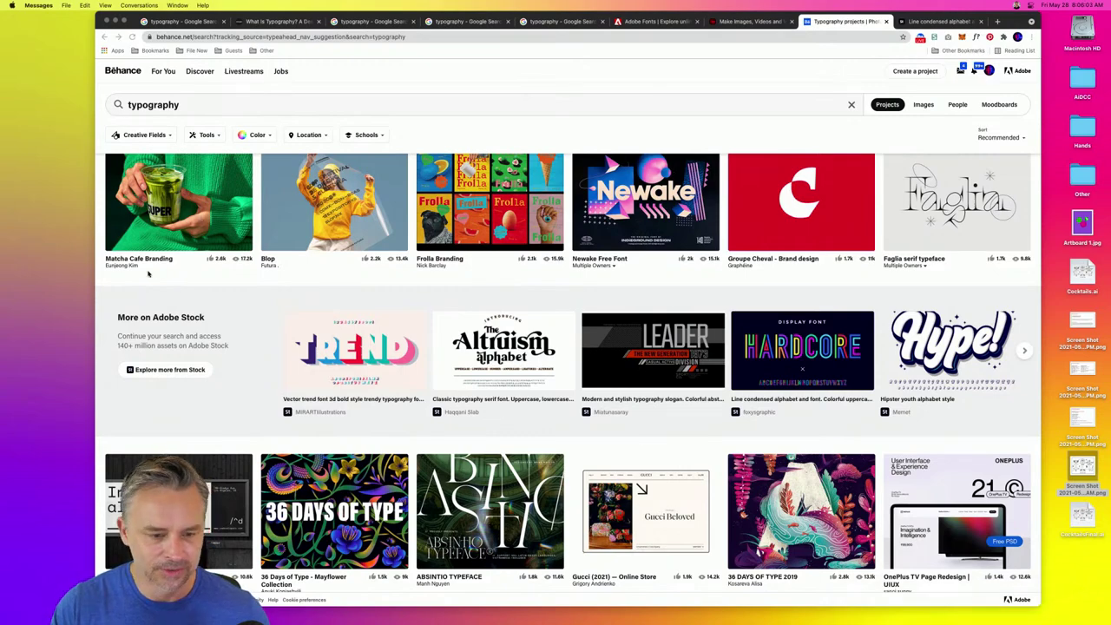
{"action": "left_click", "coordinate": [293, 280]}
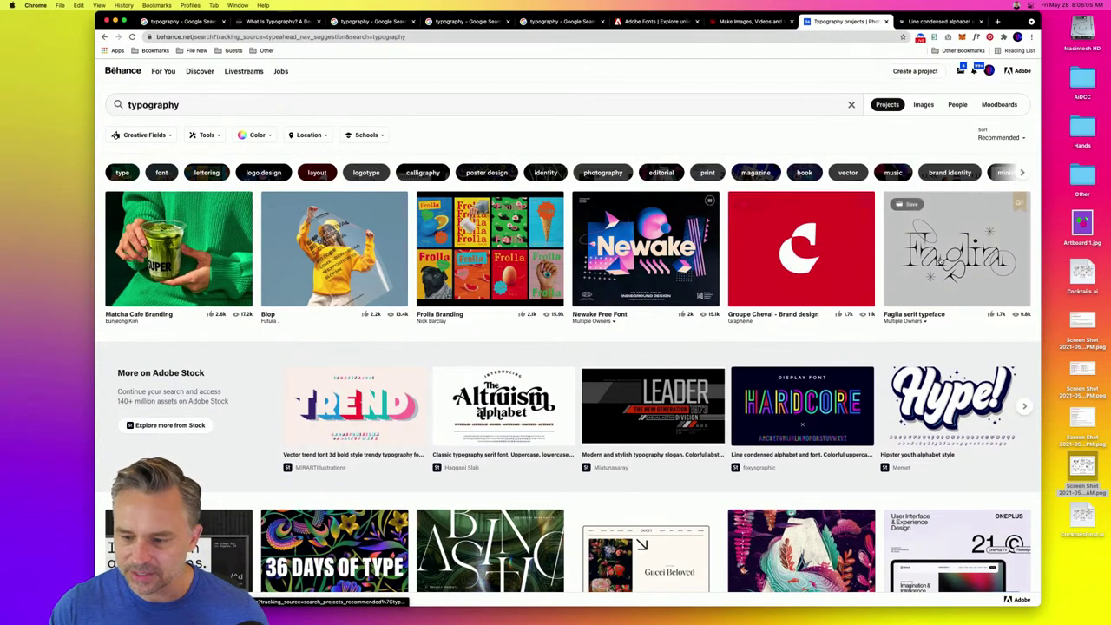
{"action": "left_click", "coordinate": [941, 260]}
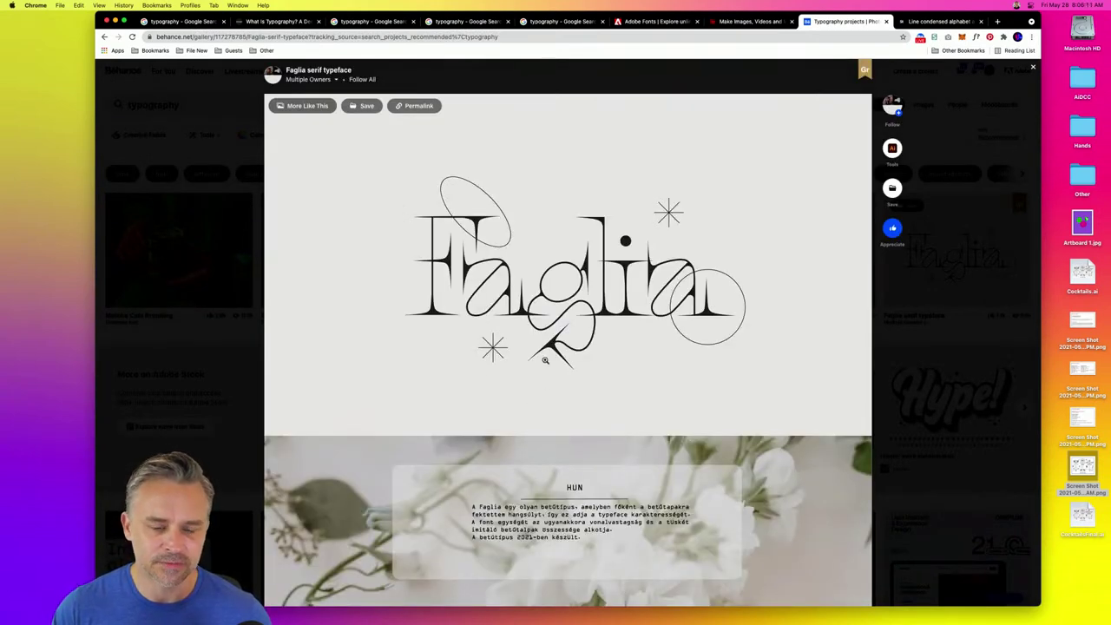
{"action": "scroll", "coordinate": [569, 351], "scroll_direction": "down", "scroll_amount": 10}
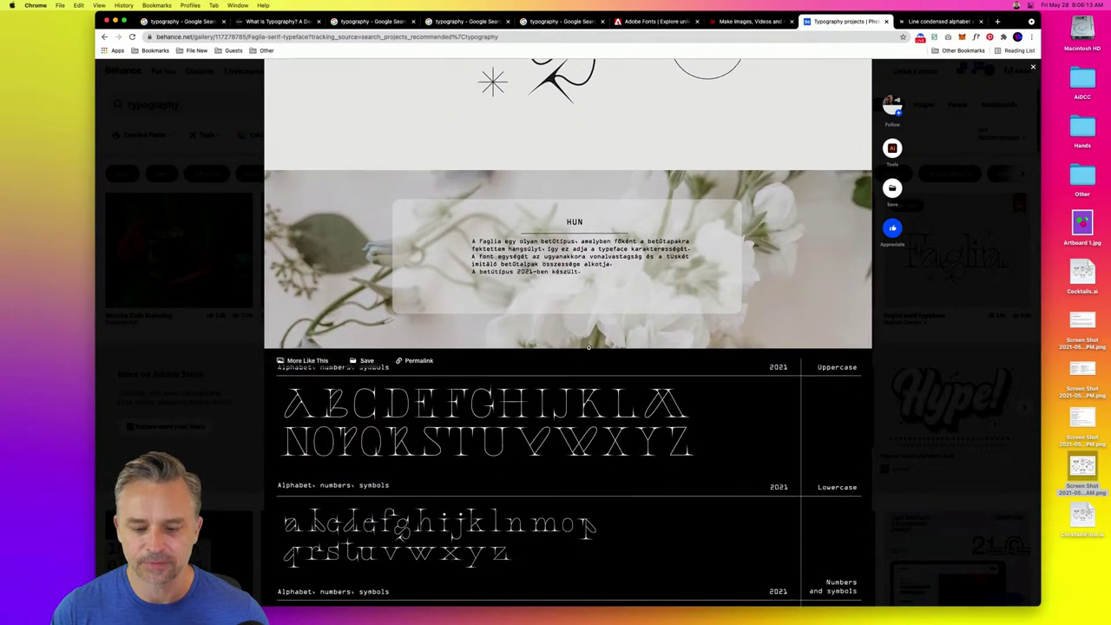
{"action": "scroll", "coordinate": [589, 348], "scroll_direction": "down", "scroll_amount": 8}
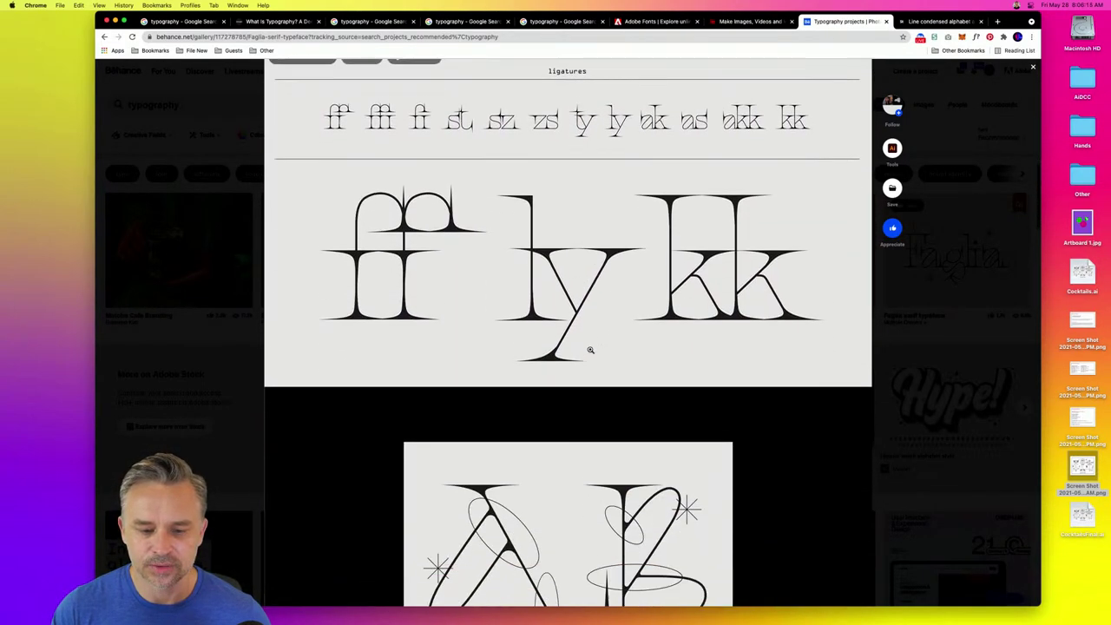
{"action": "scroll", "coordinate": [591, 351], "scroll_direction": "down", "scroll_amount": 8}
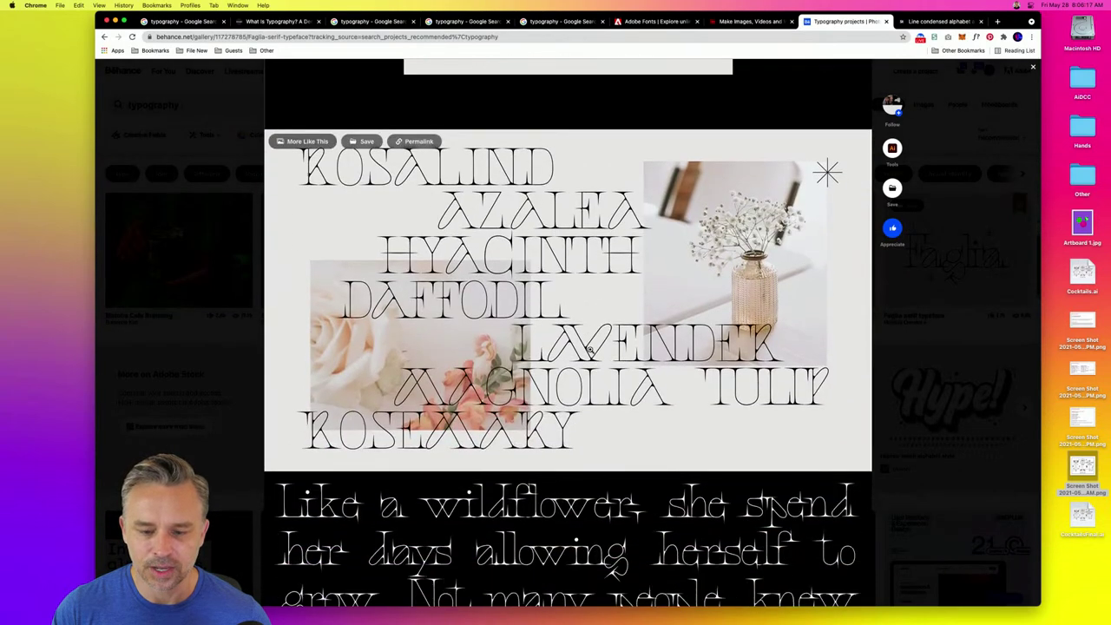
{"action": "scroll", "coordinate": [595, 354], "scroll_direction": "down", "scroll_amount": 5}
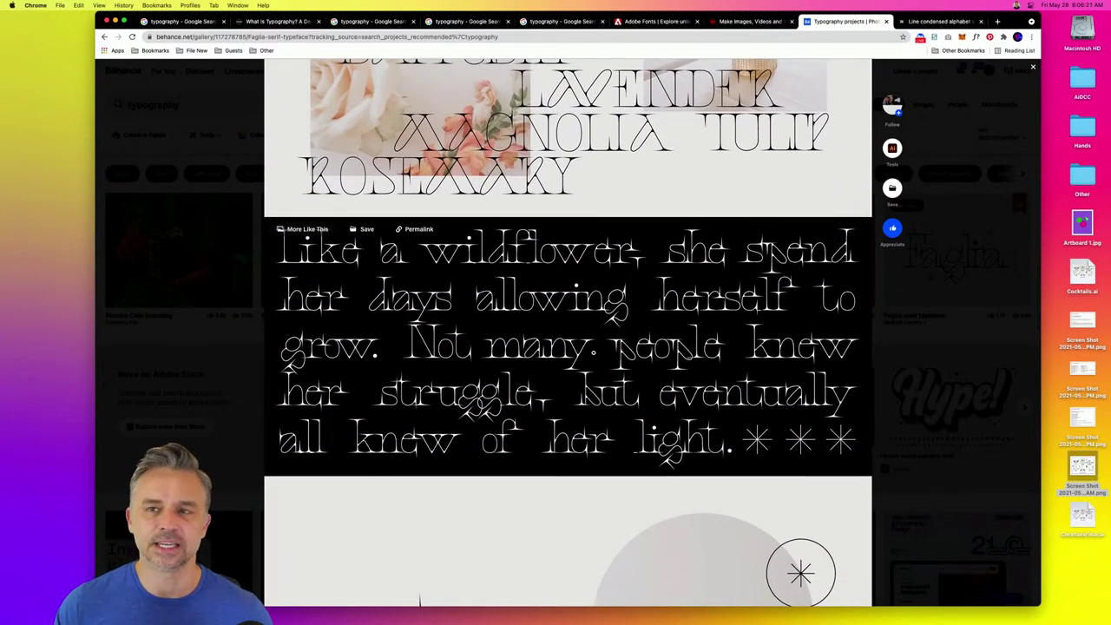
{"action": "scroll", "coordinate": [593, 353], "scroll_direction": "down", "scroll_amount": 8}
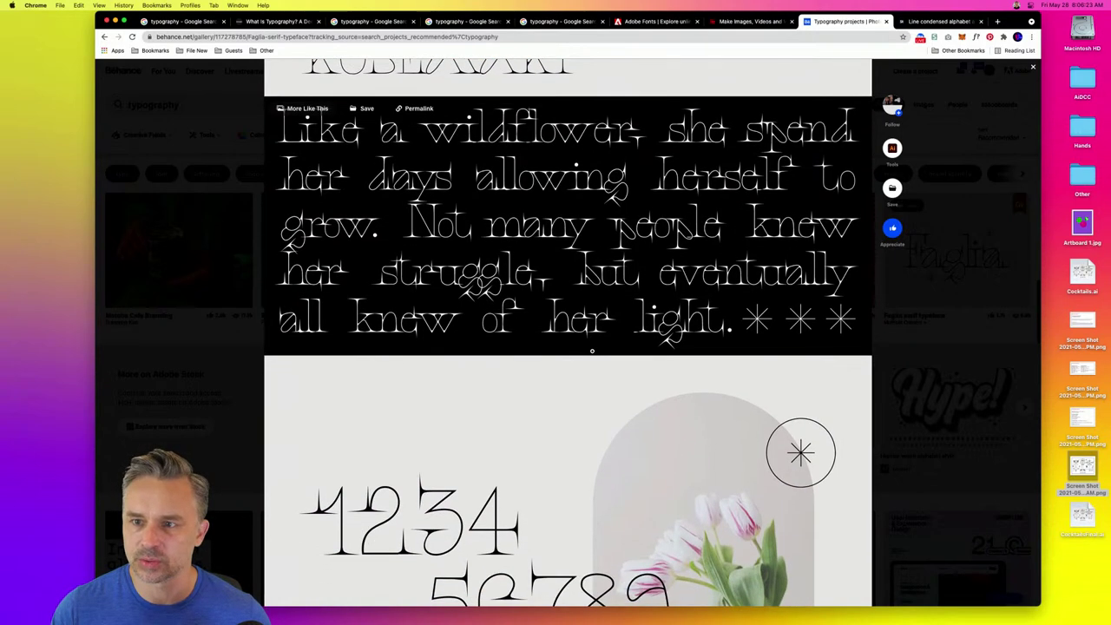
{"action": "scroll", "coordinate": [594, 353], "scroll_direction": "down", "scroll_amount": 15}
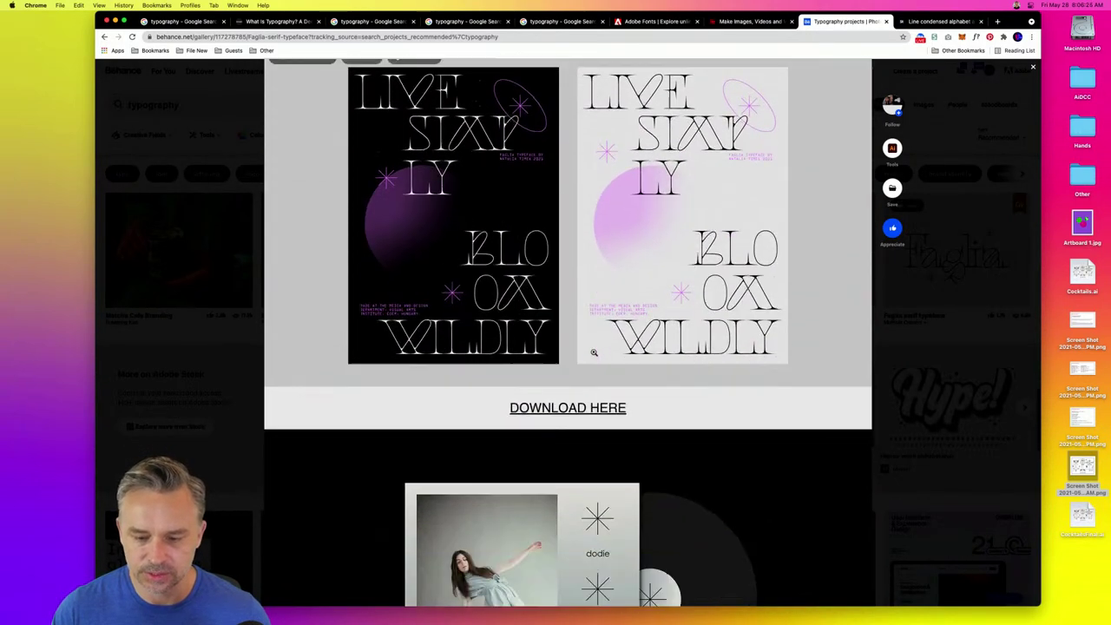
{"action": "scroll", "coordinate": [594, 354], "scroll_direction": "up", "scroll_amount": 4}
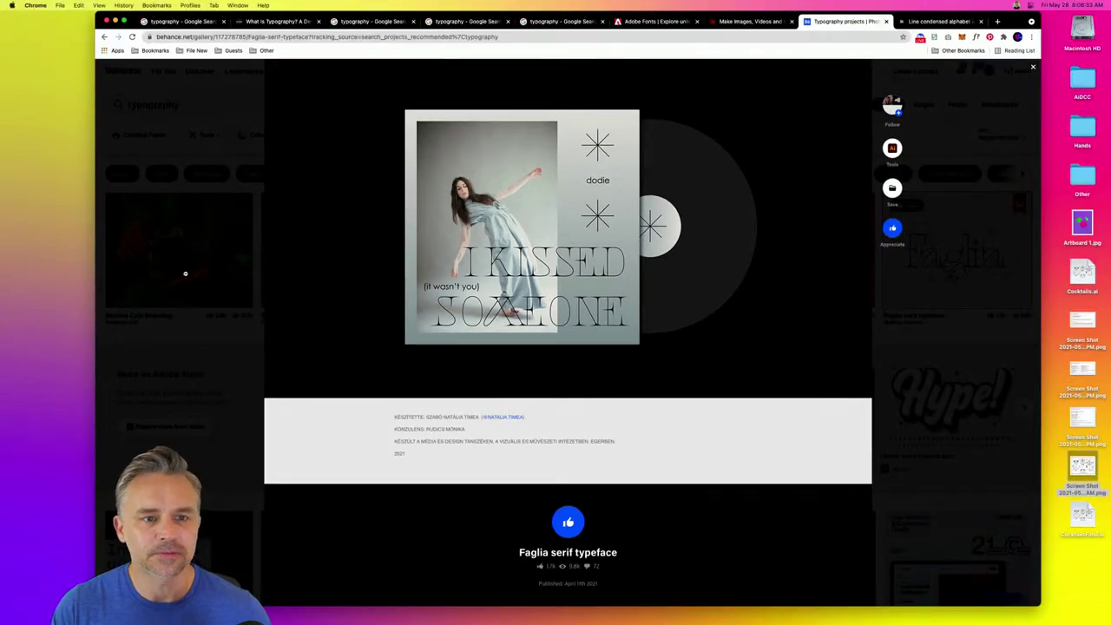
{"action": "left_click", "coordinate": [184, 188]}
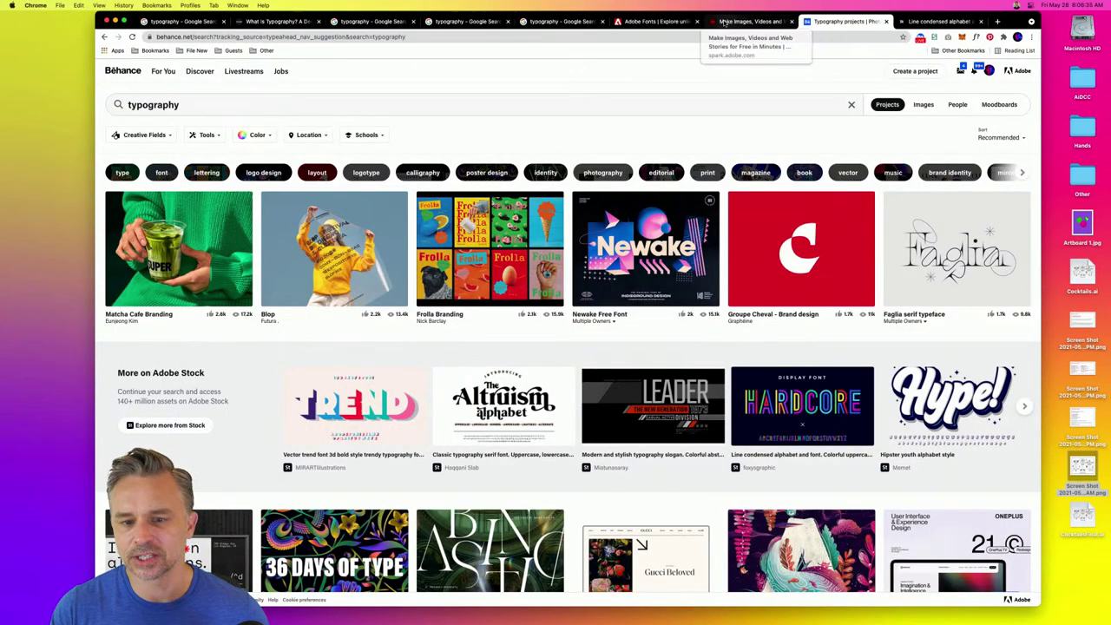
- Show Adobe Fonts in a screen-filling Chrome window and open the Browse Fonts catalogue
{"action": "left_click", "coordinate": [650, 22]}
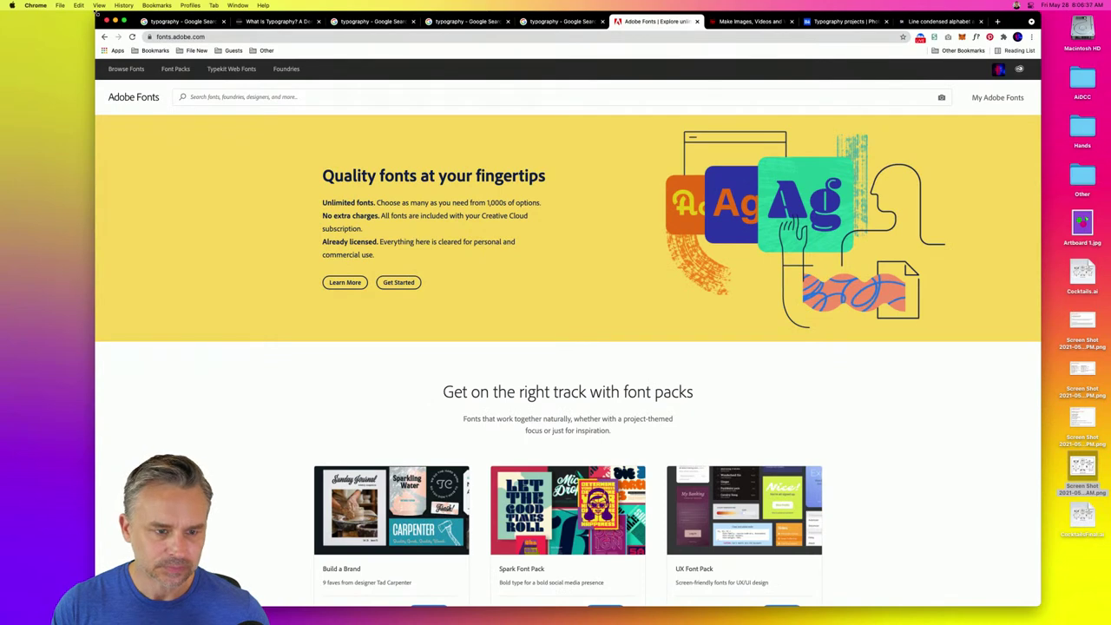
{"action": "left_click_drag", "start_coordinate": [98, 13], "coordinate": [2, 12]}
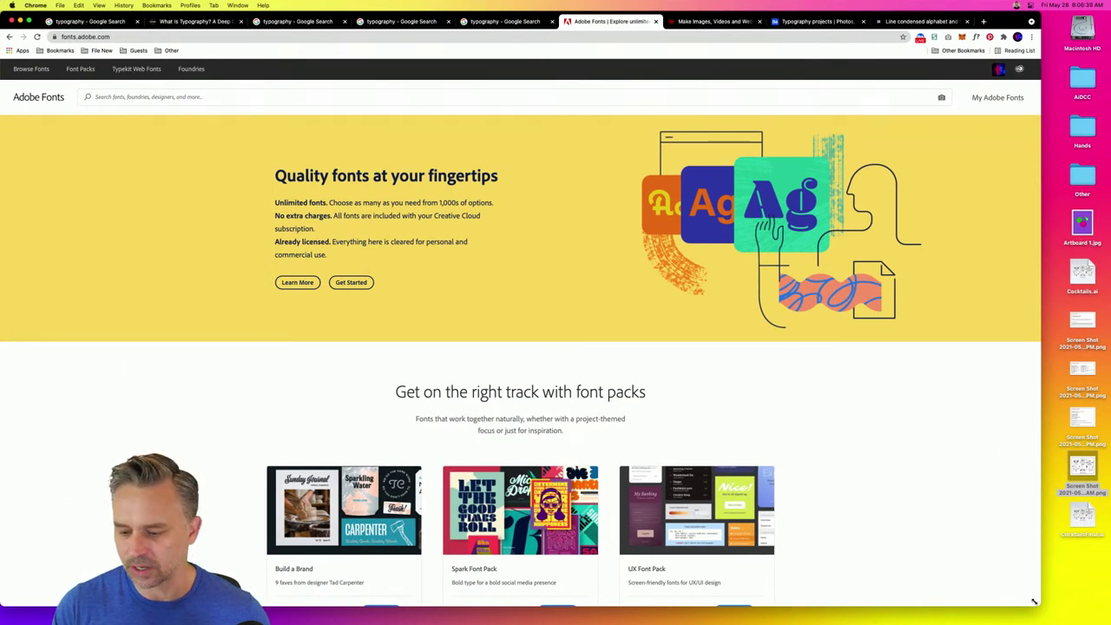
{"action": "left_click_drag", "start_coordinate": [1033, 601], "coordinate": [1110, 624]}
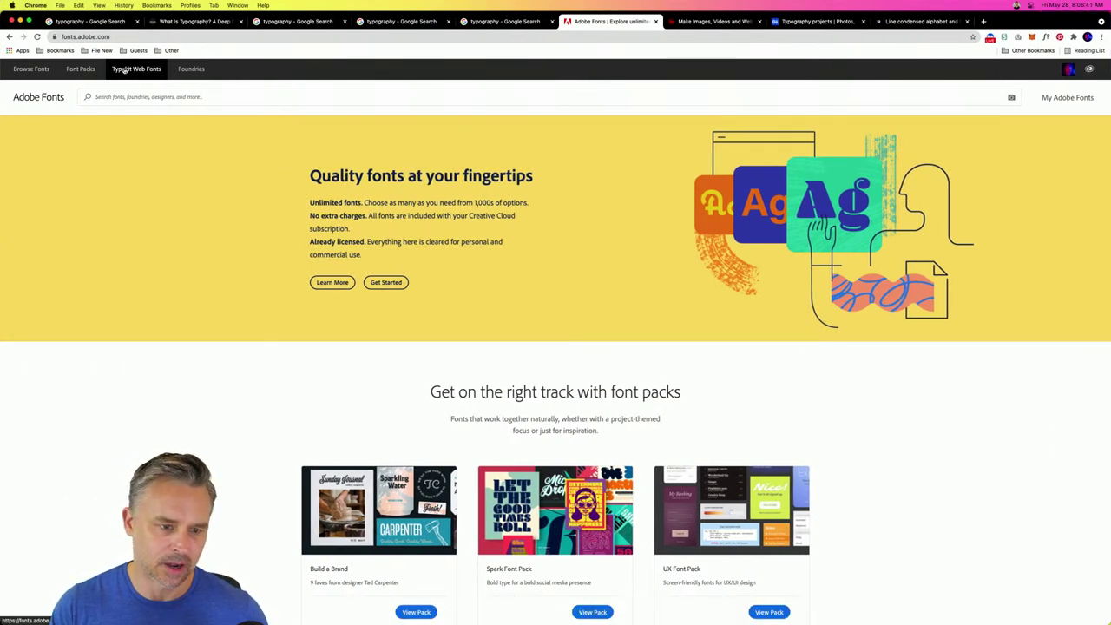
{"action": "left_click", "coordinate": [30, 69]}
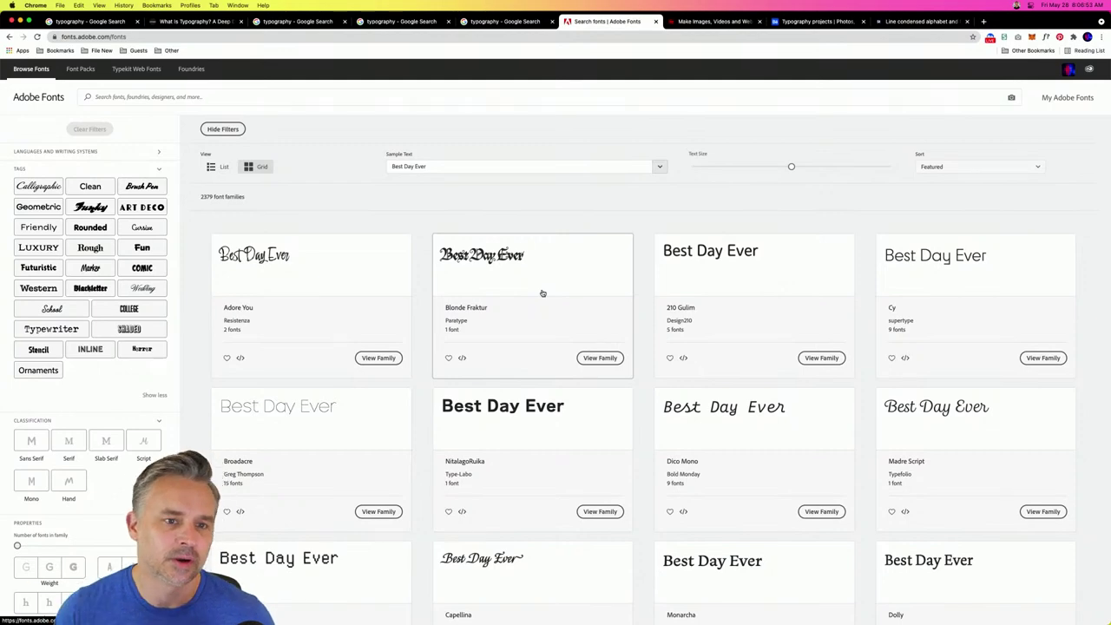
- Return to CocktailsFinal.ai in Illustrator and zoom in on the Painkiller recipe
{"action": "mouse_move", "coordinate": [332, 618]}
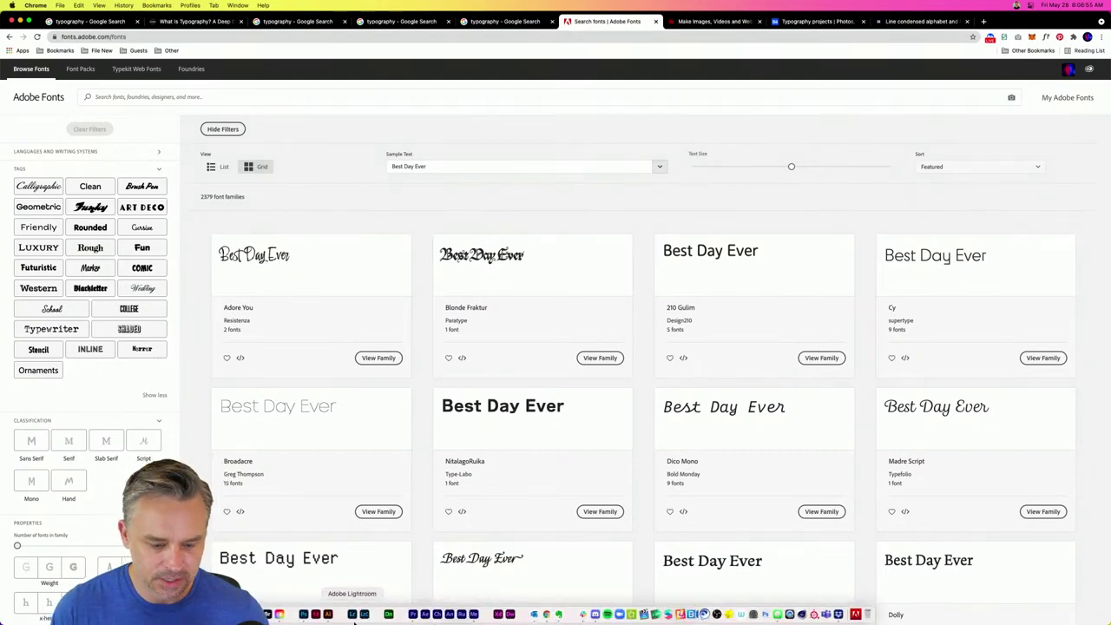
{"action": "left_click", "coordinate": [328, 614]}
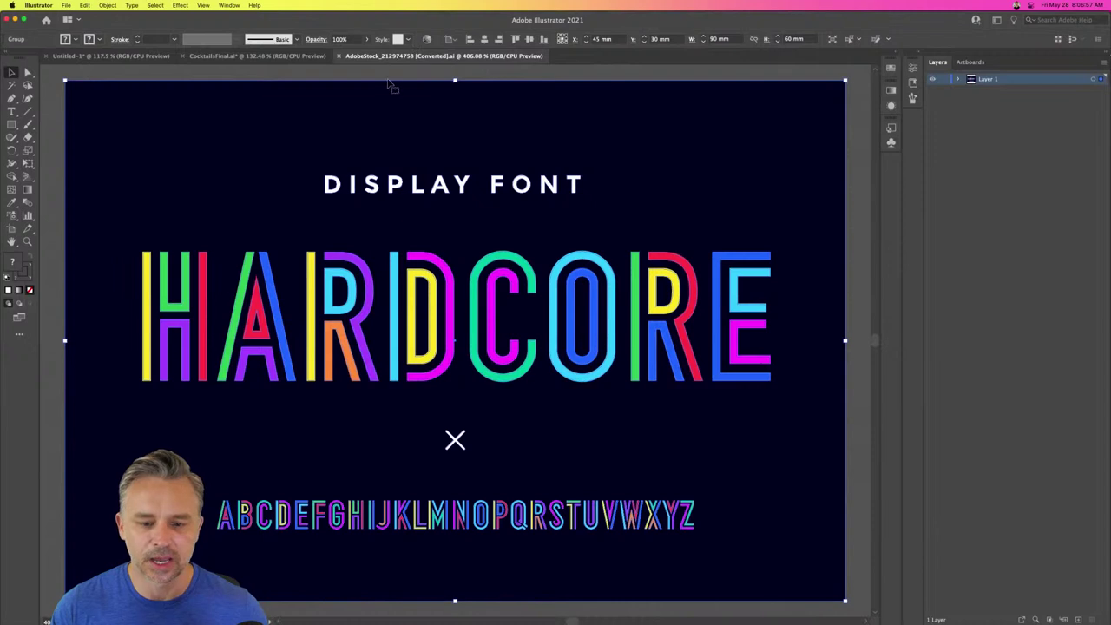
{"action": "left_click", "coordinate": [240, 57]}
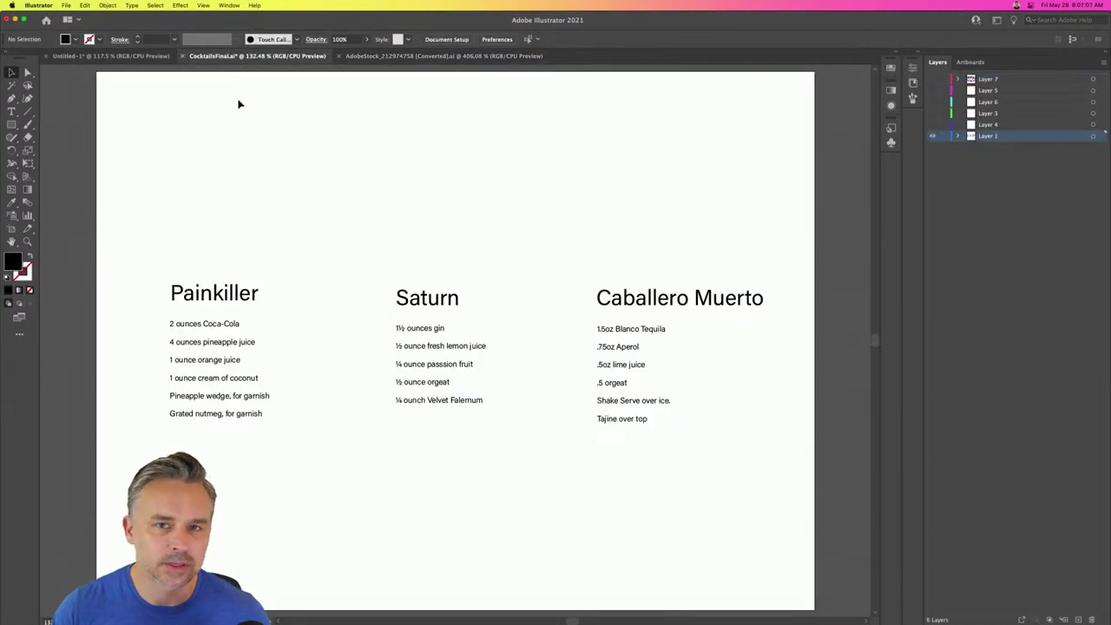
{"action": "left_click", "coordinate": [27, 242]}
{"action": "left_click_drag", "start_coordinate": [133, 247], "coordinate": [308, 453]}
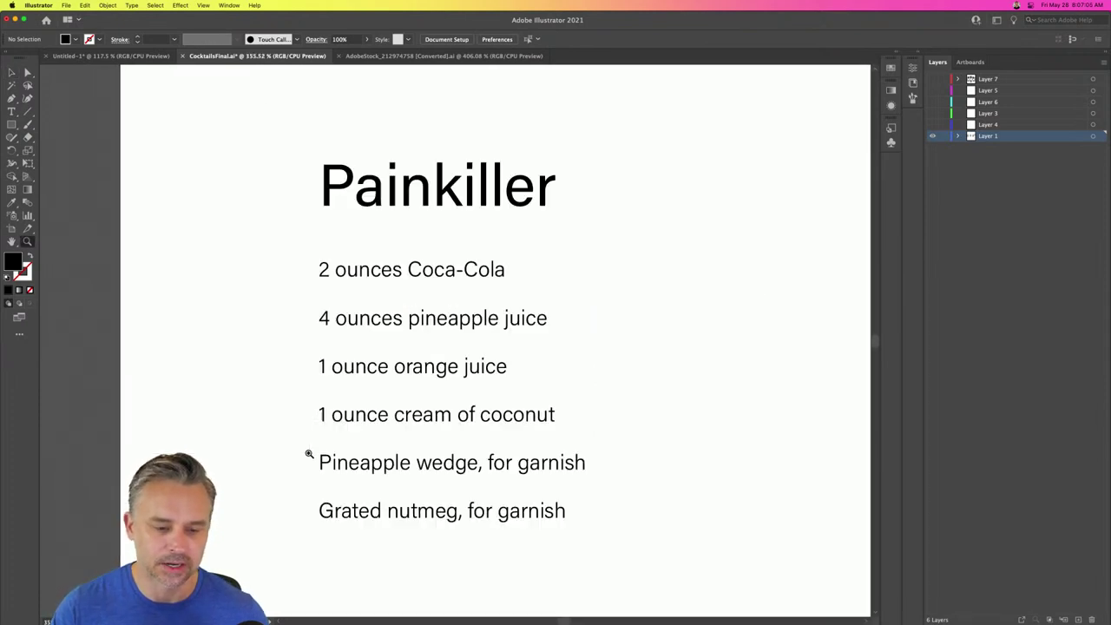
- Select the Painkiller, Saturn and Caballero Muerto headings, cut them, and add a new layer
{"action": "left_click", "coordinate": [11, 73]}
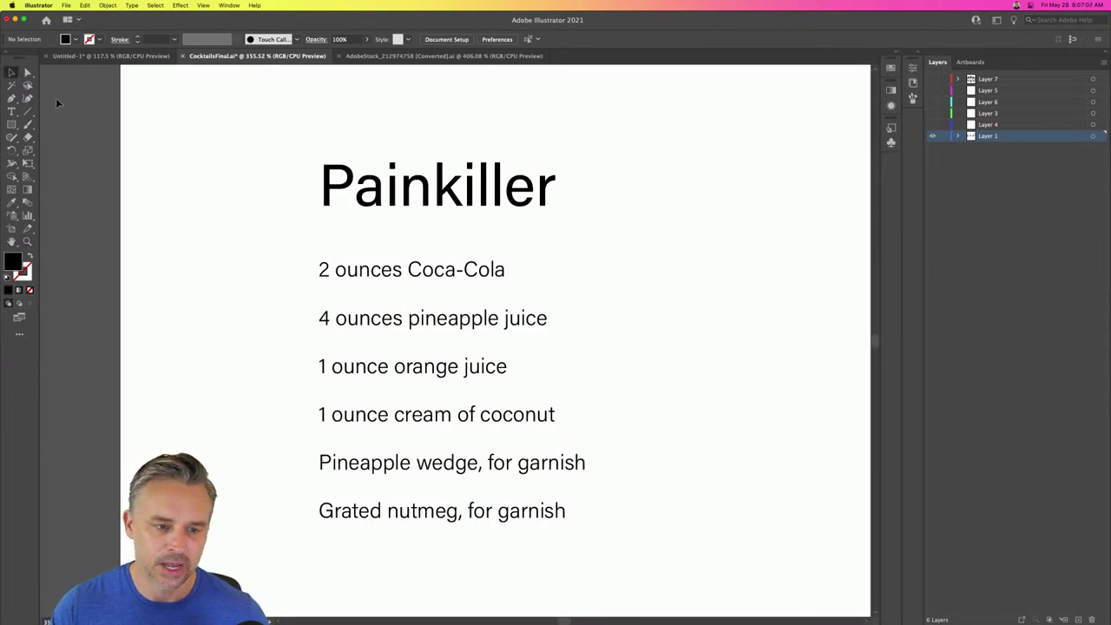
{"action": "left_click", "coordinate": [348, 202]}
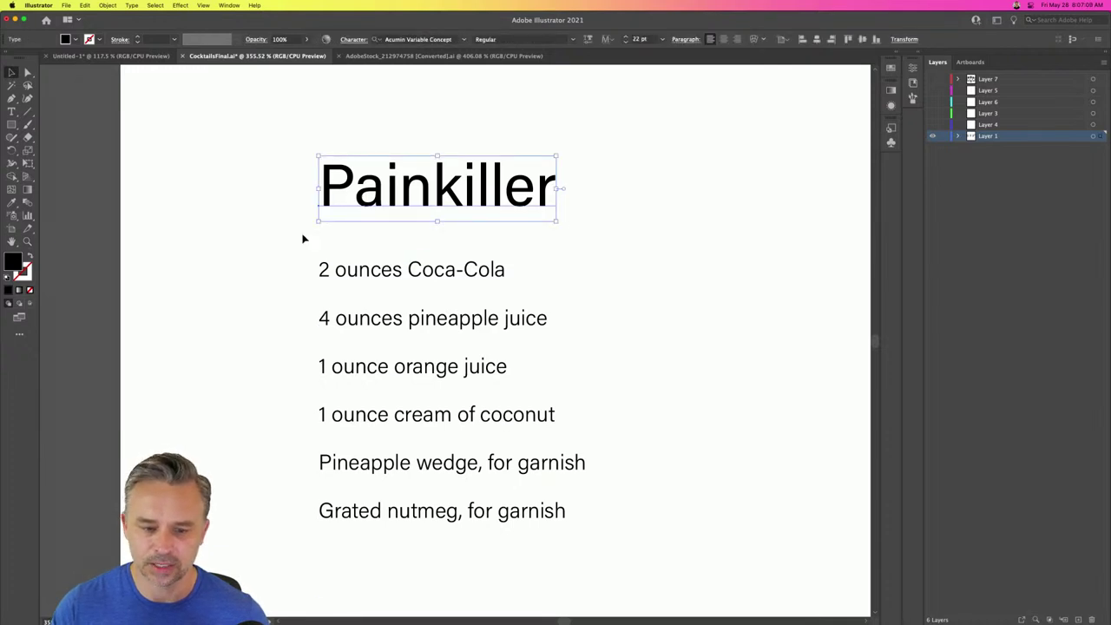
{"action": "key", "text": "super+shift+b"}
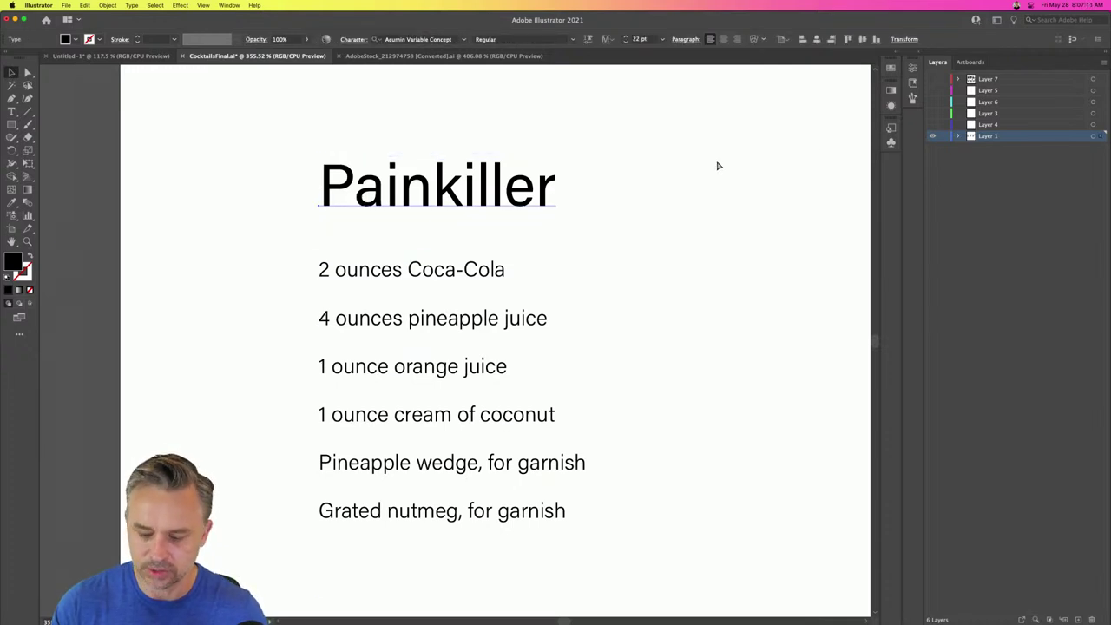
{"action": "key", "text": "super+0"}
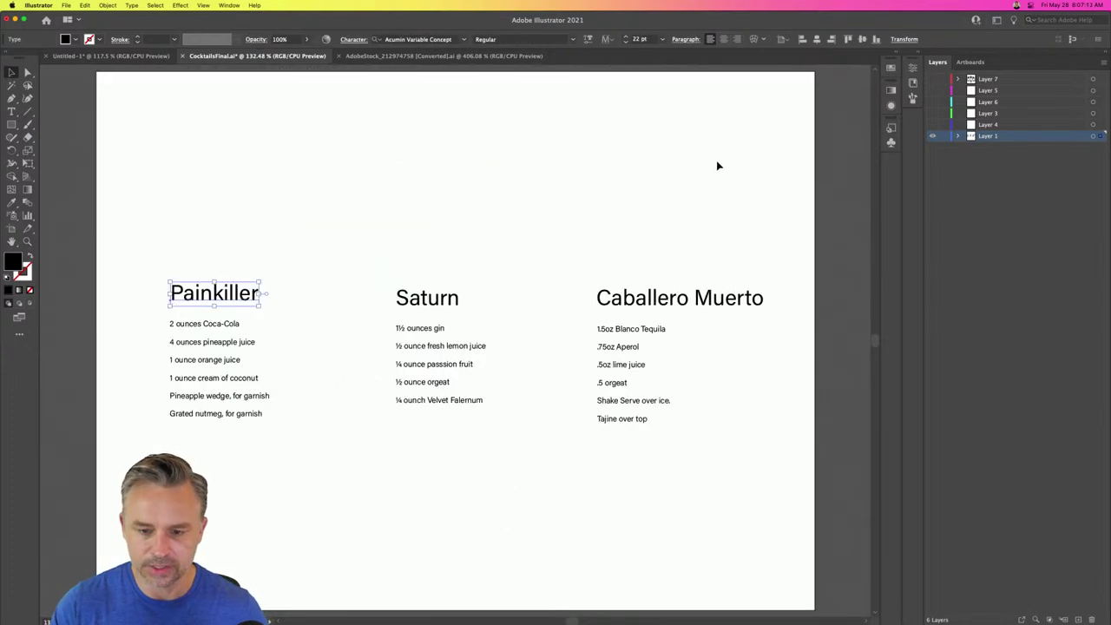
{"action": "left_click", "coordinate": [427, 297], "text": "shift"}
{"action": "left_click", "coordinate": [652, 298], "text": "shift"}
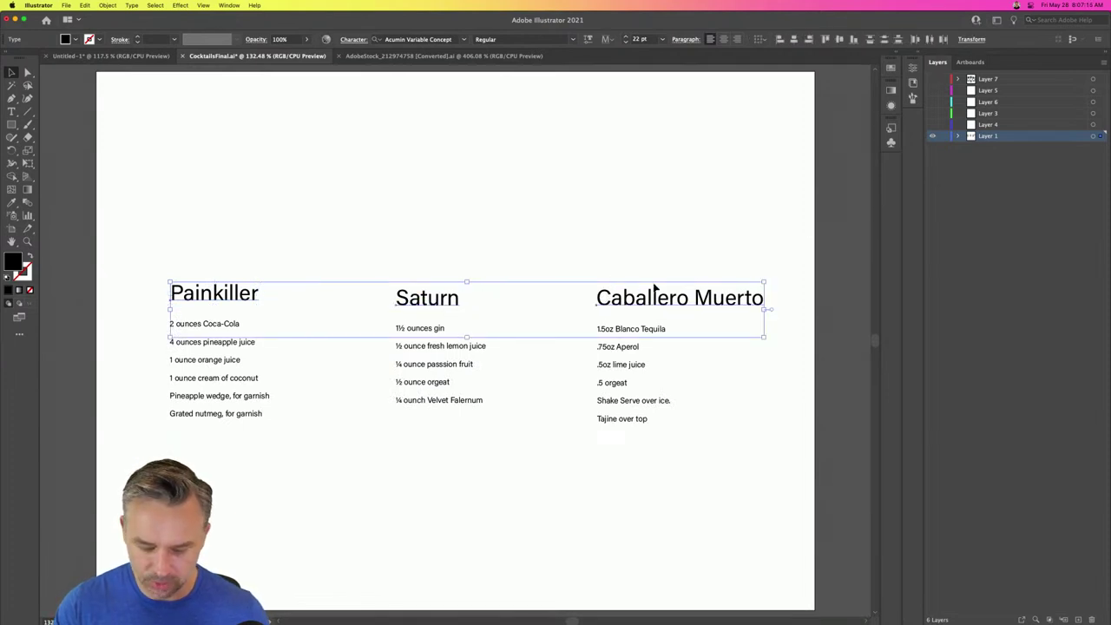
{"action": "key", "text": "Delete"}
{"action": "key", "text": "super+l"}
- Hide Layer 1 and paste the three headings in place on the new layer
{"action": "left_click", "coordinate": [933, 147]}
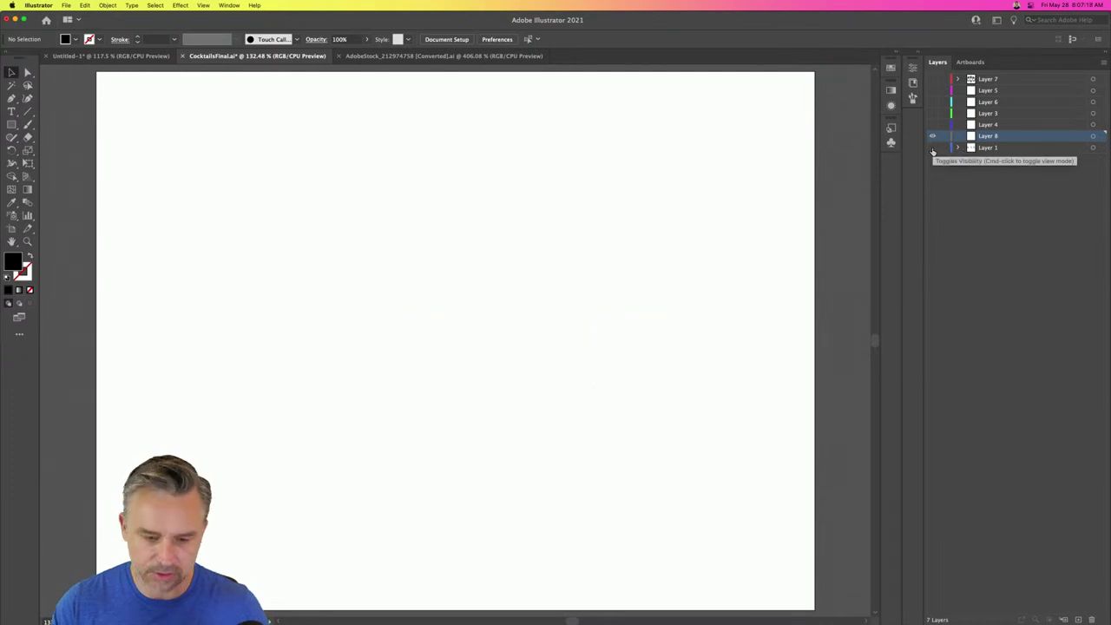
{"action": "key", "text": "super+f"}
{"action": "left_click", "coordinate": [302, 192]}
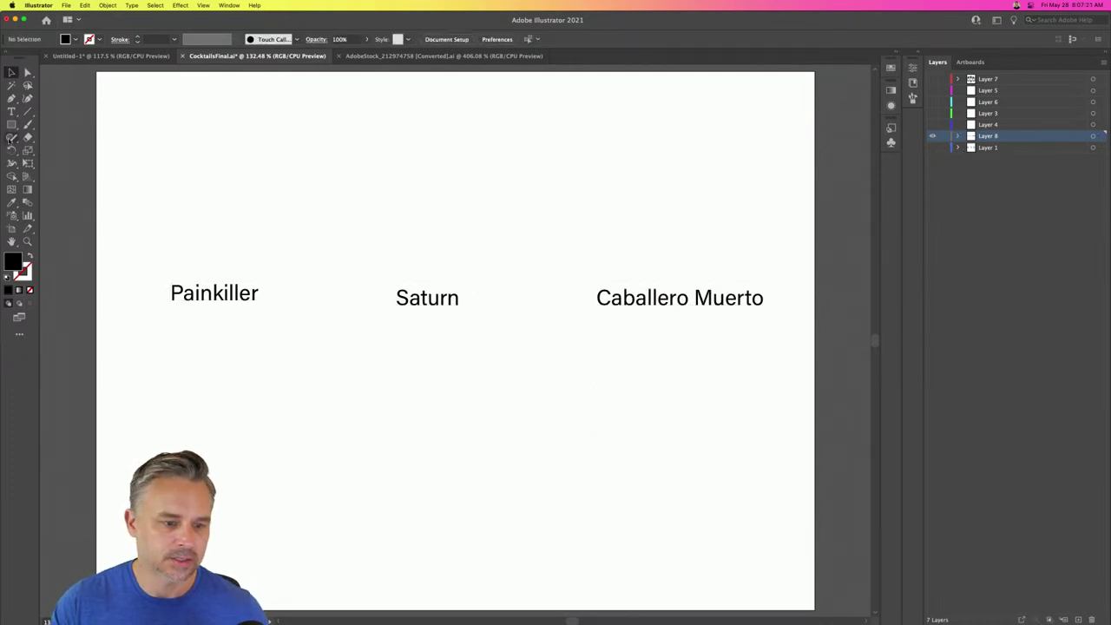
- Add a large 'Tiki' title and position it above the Saturn heading
{"action": "left_click", "coordinate": [13, 112]}
{"action": "left_click", "coordinate": [351, 149]}
{"action": "type", "text": "Ti"}
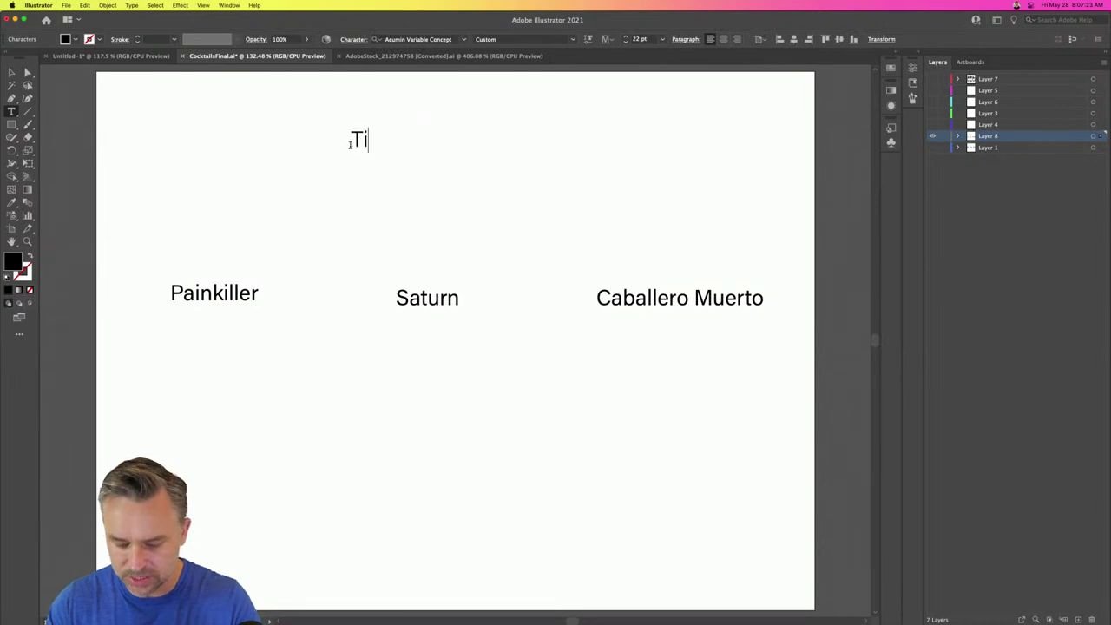
{"action": "type", "text": "ki"}
{"action": "left_click", "coordinate": [9, 73]}
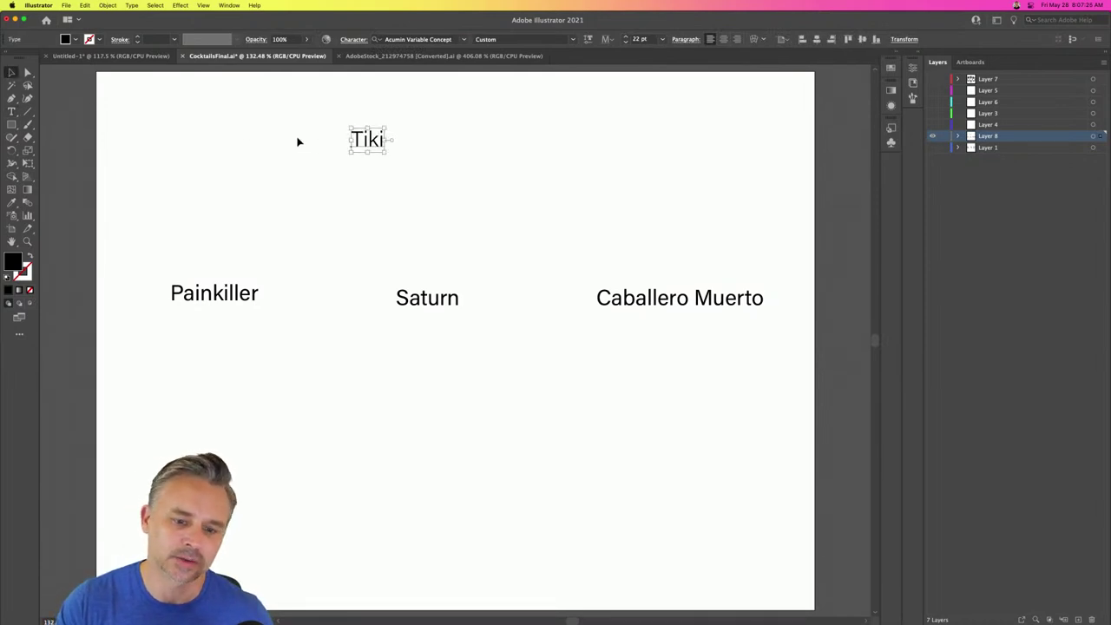
{"action": "left_click_drag", "start_coordinate": [392, 156], "coordinate": [474, 219]}
{"action": "left_click_drag", "start_coordinate": [405, 175], "coordinate": [372, 149]}
{"action": "left_click_drag", "start_coordinate": [371, 193], "coordinate": [429, 192]}
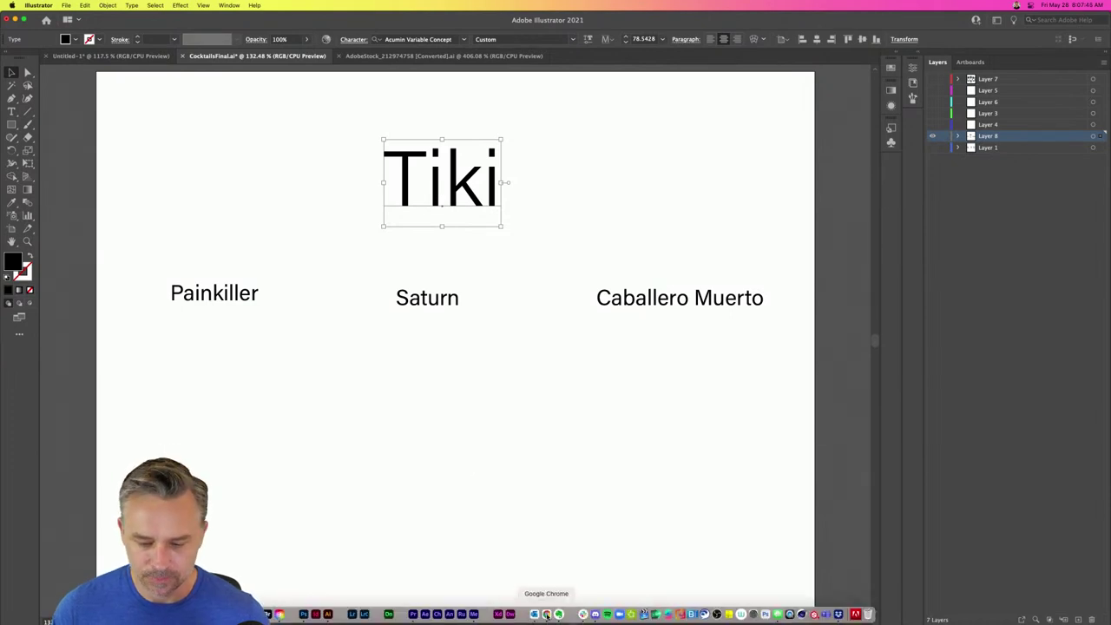
- Open Pinterest in a new Chrome tab and search for 'tiki'
{"action": "left_click", "coordinate": [545, 614]}
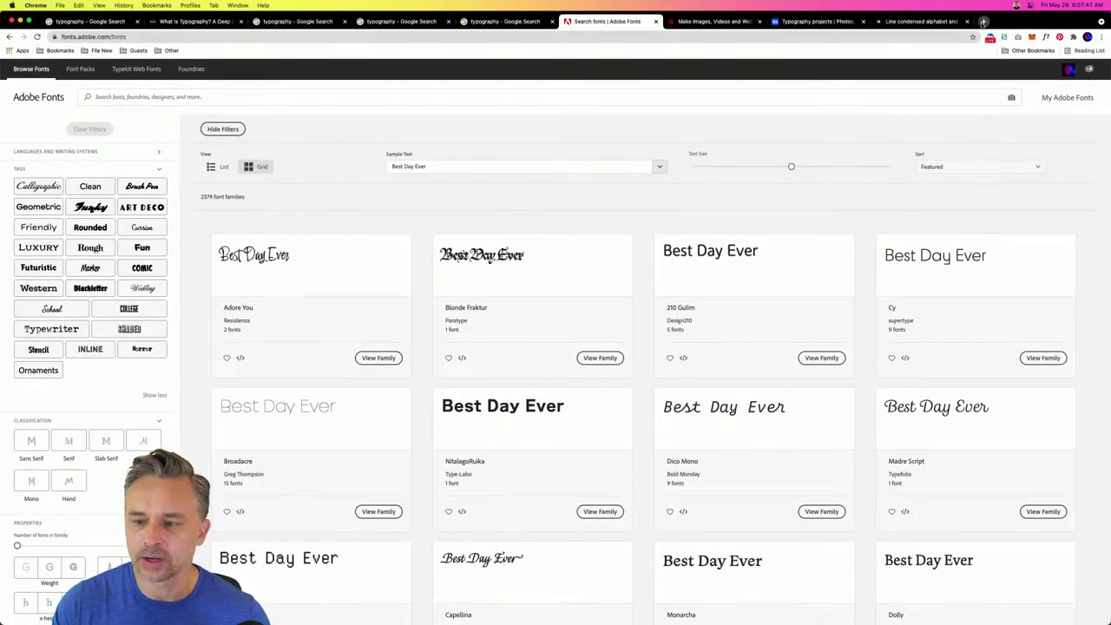
{"action": "left_click", "coordinate": [984, 22]}
{"action": "type", "text": "pinterest"}
{"action": "key", "text": "Return"}
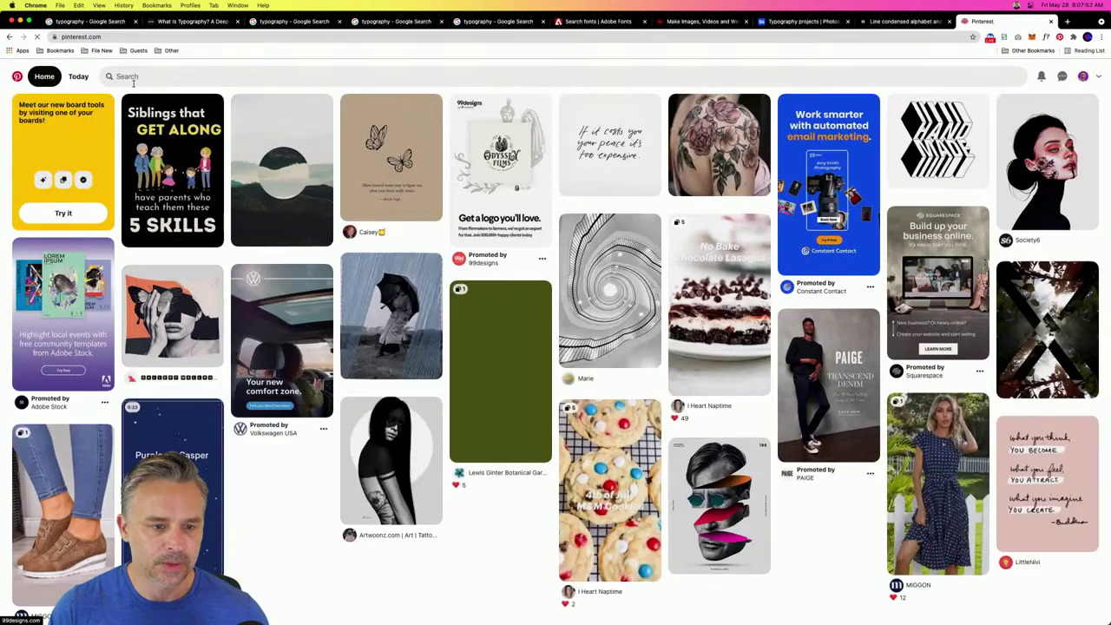
{"action": "left_click", "coordinate": [141, 76]}
{"action": "type", "text": "tikl"}
{"action": "key", "text": "Return"}
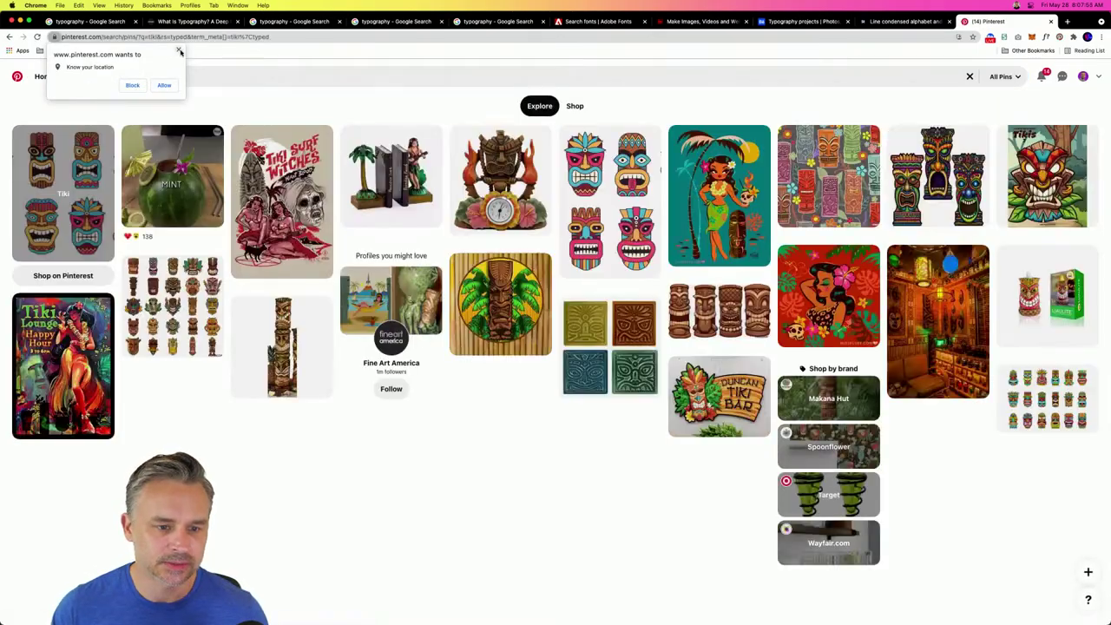
{"action": "left_click", "coordinate": [178, 50]}
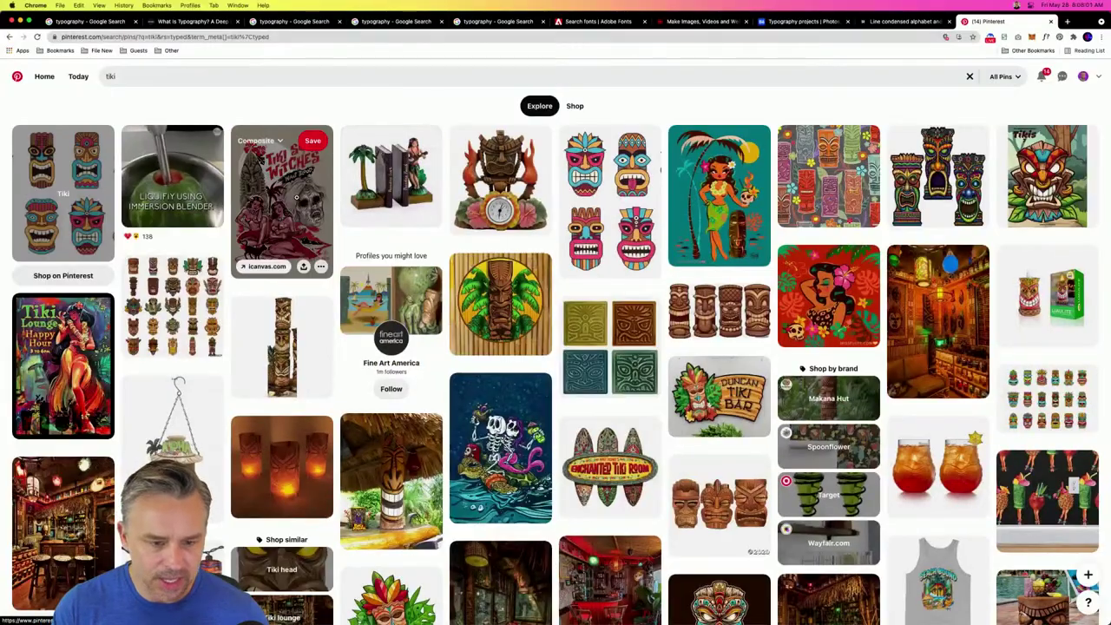
- View the Tiki Surf Witches pin, then scroll further through the tiki results
{"action": "left_click", "coordinate": [266, 216]}
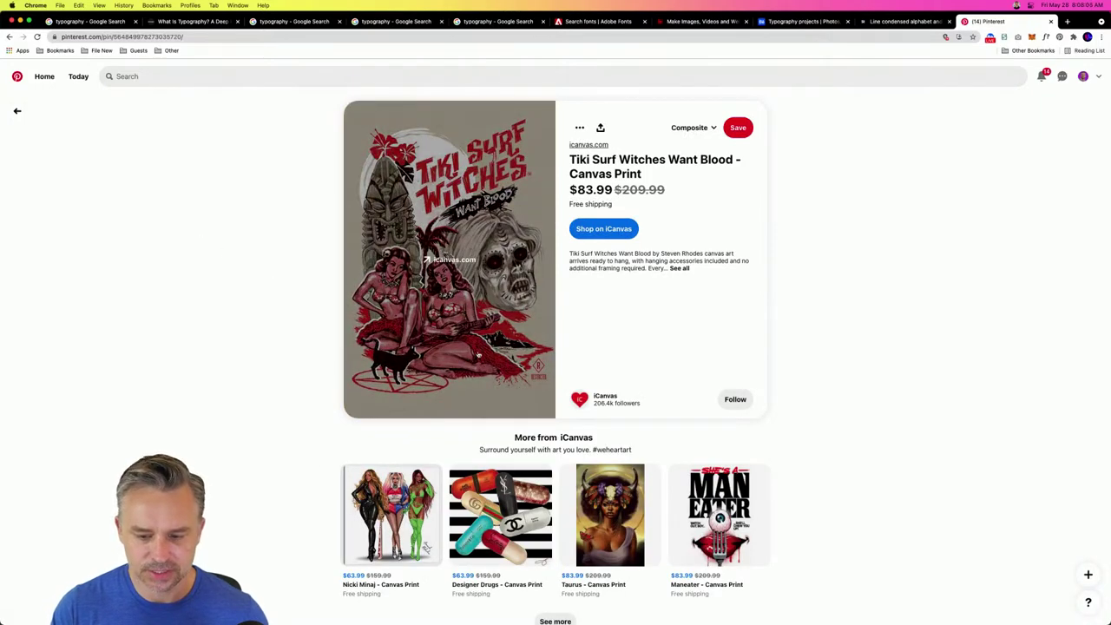
{"action": "left_click", "coordinate": [18, 111]}
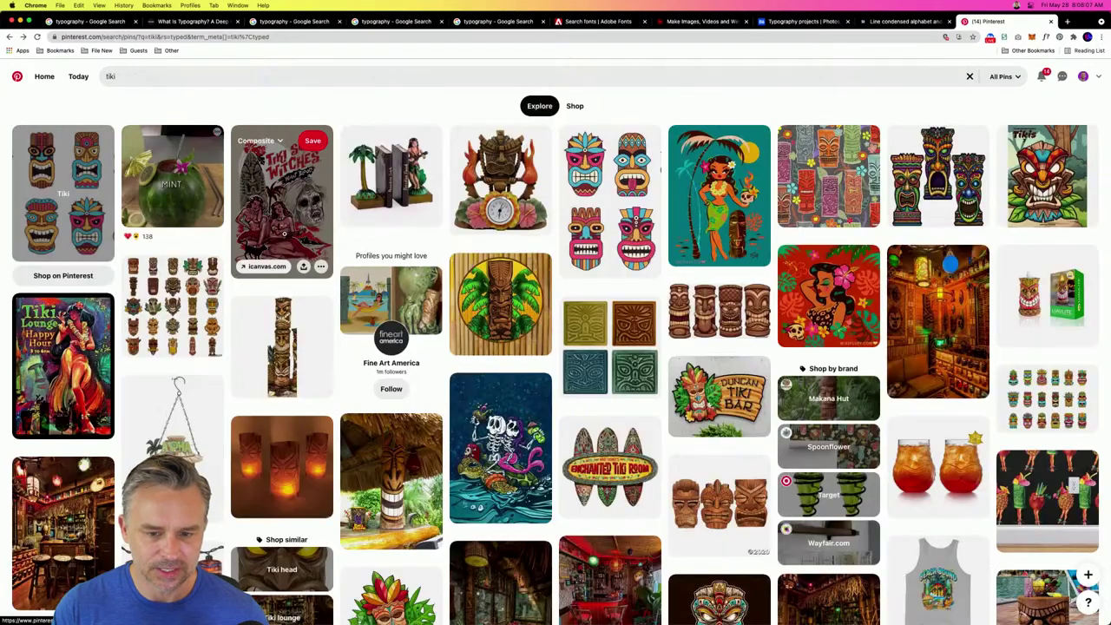
{"action": "scroll", "coordinate": [487, 297], "scroll_direction": "down", "scroll_amount": 5}
{"action": "scroll", "coordinate": [486, 297], "scroll_direction": "down", "scroll_amount": 10}
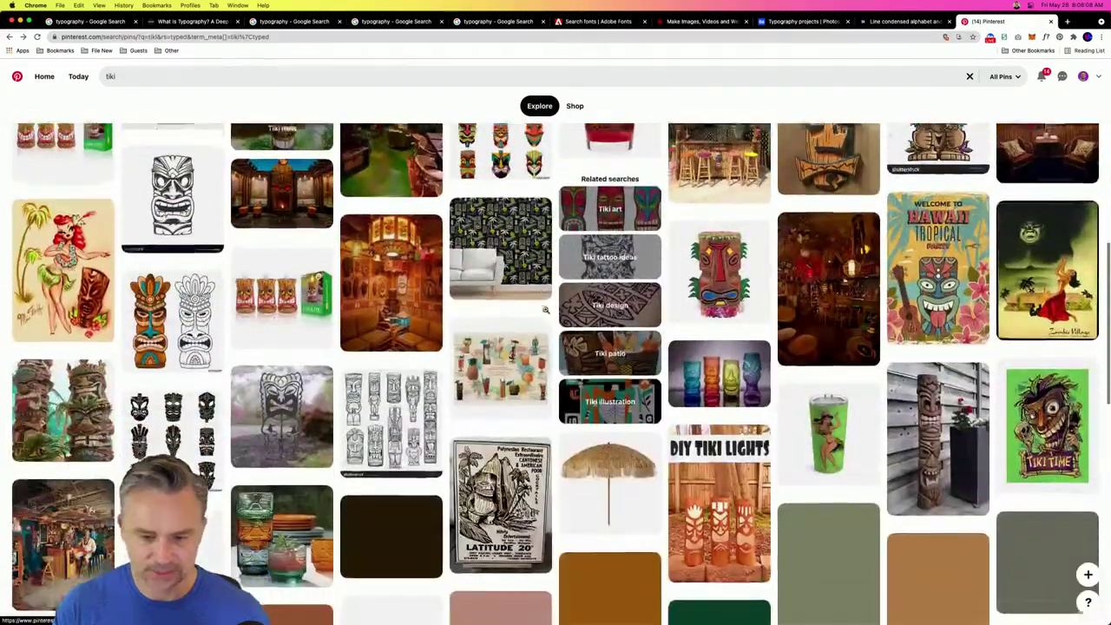
{"action": "scroll", "coordinate": [615, 379], "scroll_direction": "down", "scroll_amount": 4}
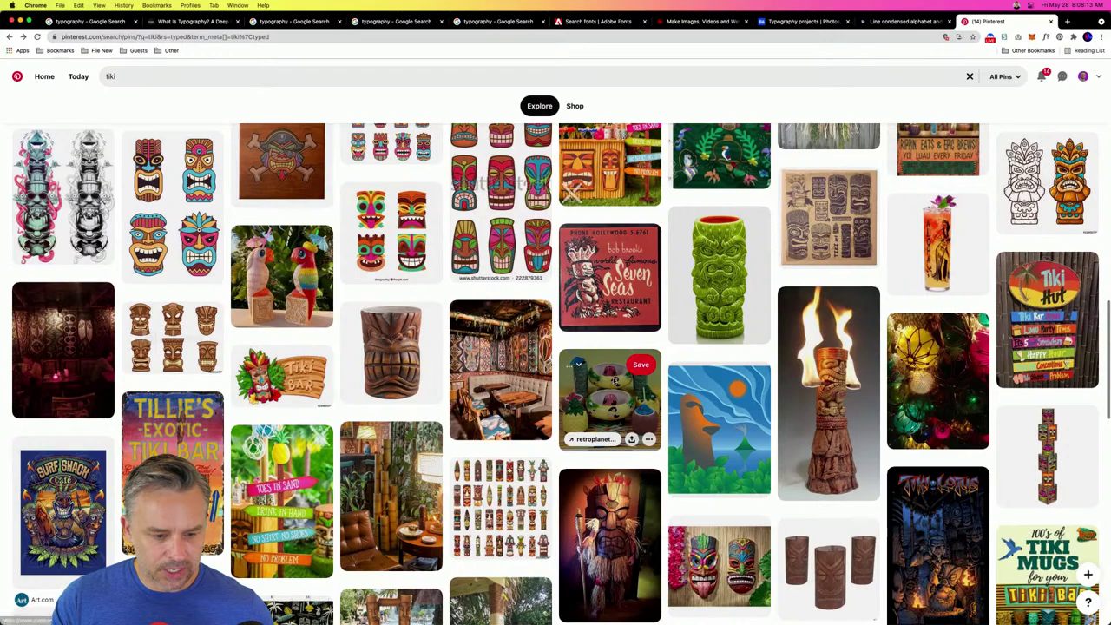
{"action": "scroll", "coordinate": [614, 379], "scroll_direction": "down", "scroll_amount": 2}
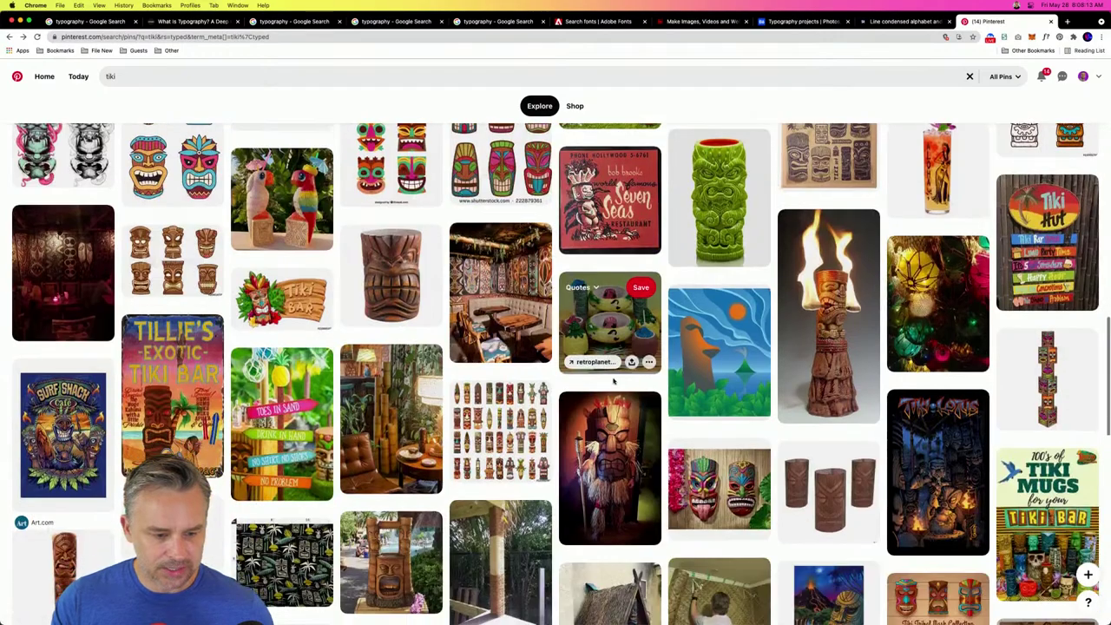
- Browse the Tillie's Tiki Bar and 100's of Tiki Mugs pins, returning to the tiki results
{"action": "left_click", "coordinate": [154, 402]}
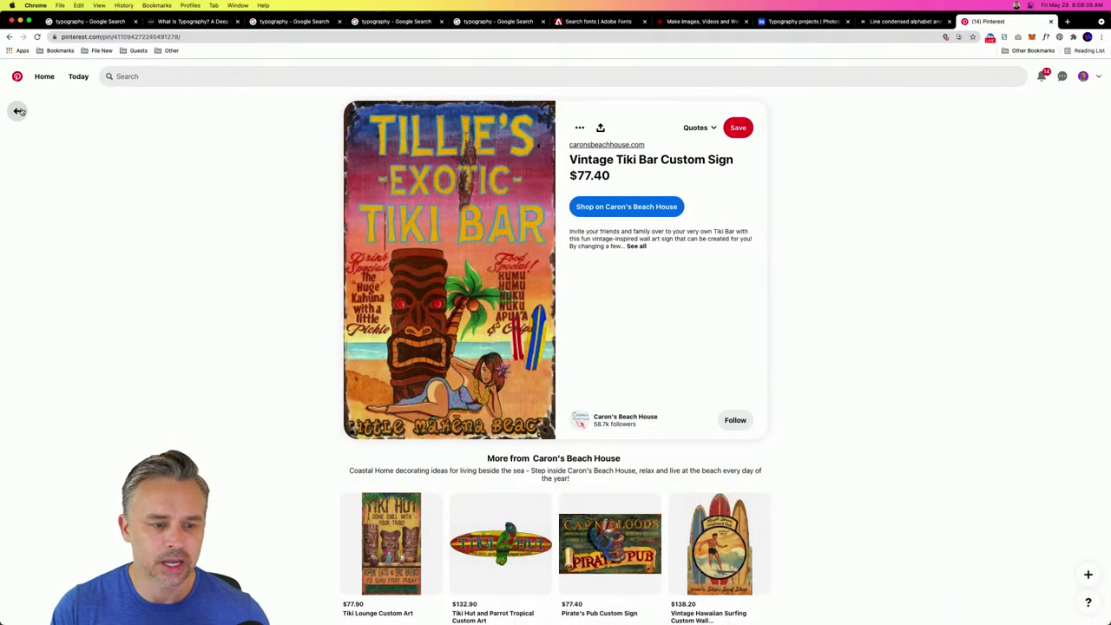
{"action": "left_click", "coordinate": [16, 110]}
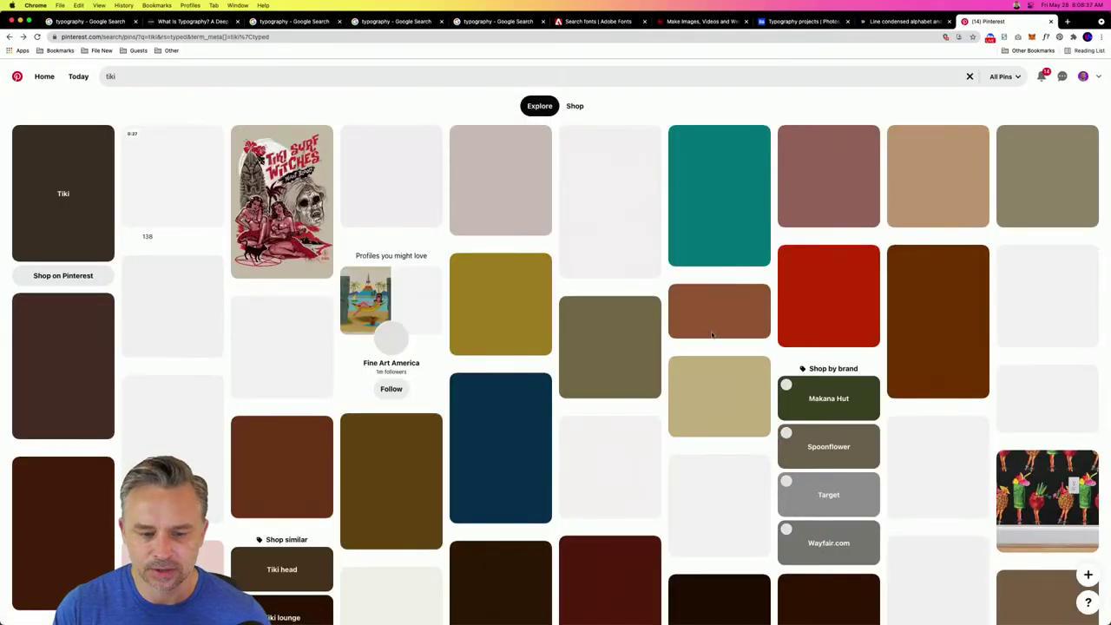
{"action": "scroll", "coordinate": [814, 224], "scroll_direction": "down", "scroll_amount": 1}
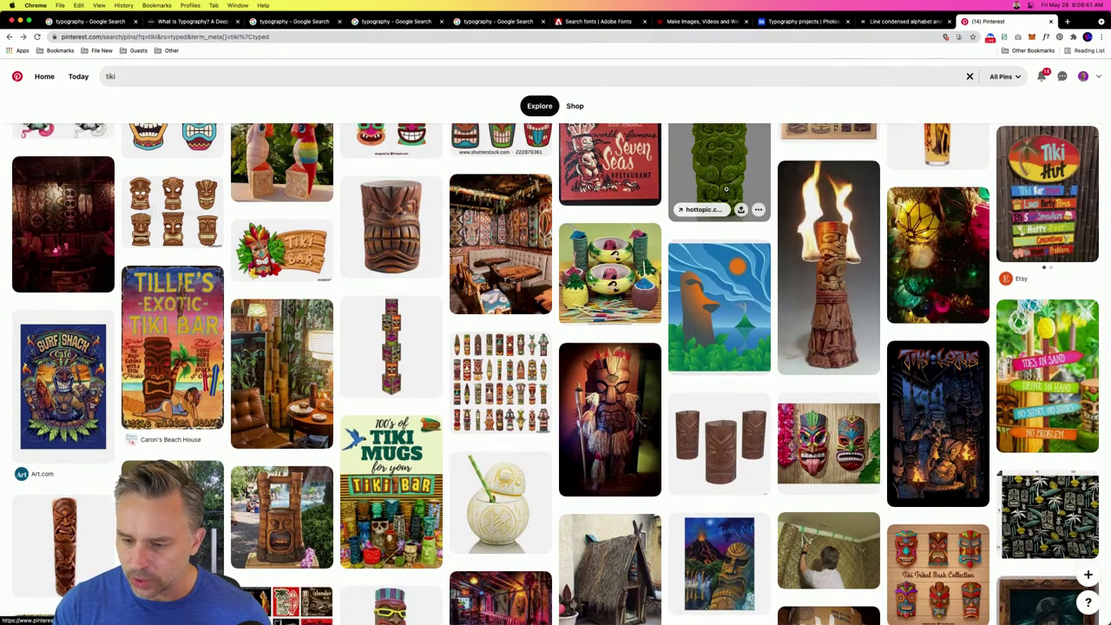
{"action": "scroll", "coordinate": [726, 188], "scroll_direction": "down", "scroll_amount": 2}
{"action": "left_click", "coordinate": [369, 423]}
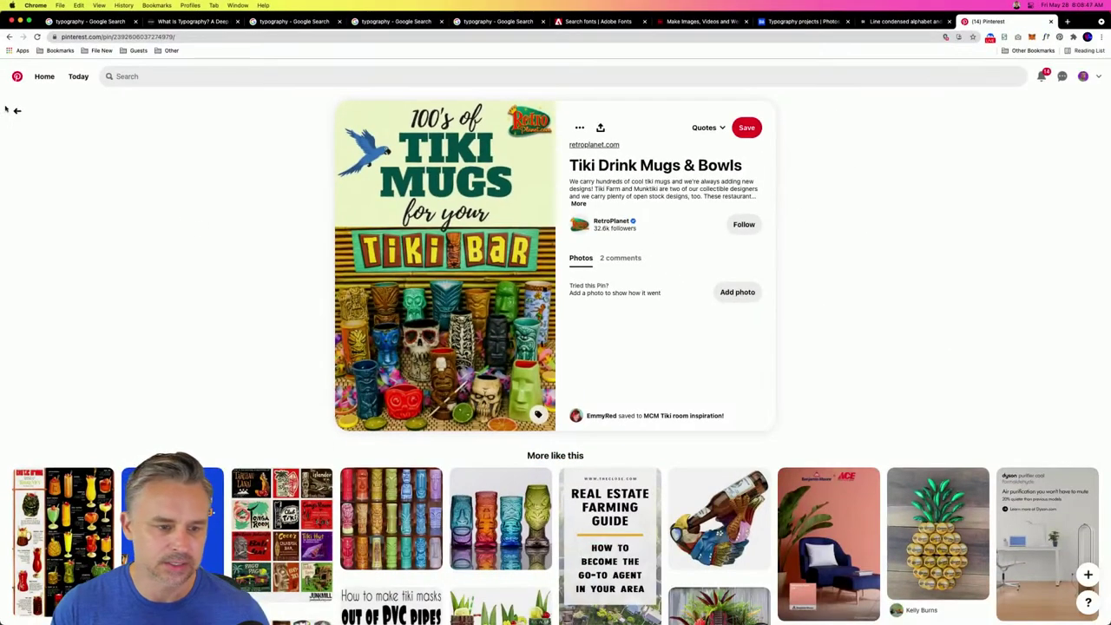
{"action": "left_click", "coordinate": [16, 111]}
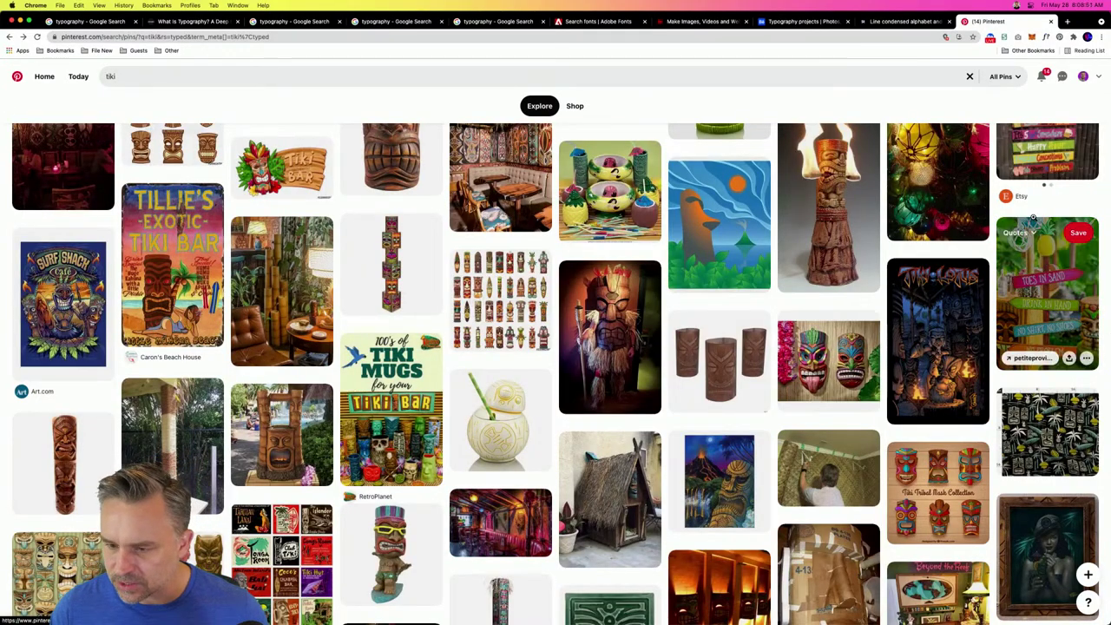
{"action": "scroll", "coordinate": [1035, 222], "scroll_direction": "up", "scroll_amount": 2}
{"action": "scroll", "coordinate": [1034, 222], "scroll_direction": "up", "scroll_amount": 1}
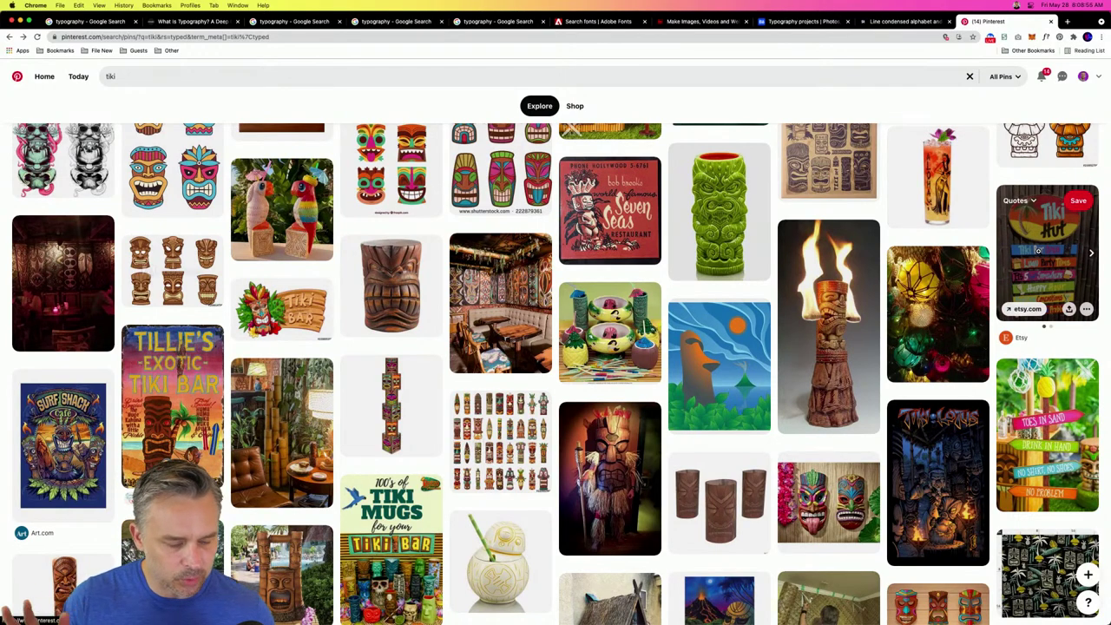
- View the Surf Shack Café pin and its Art.com source page, then return to Illustrator
{"action": "left_click", "coordinate": [39, 431]}
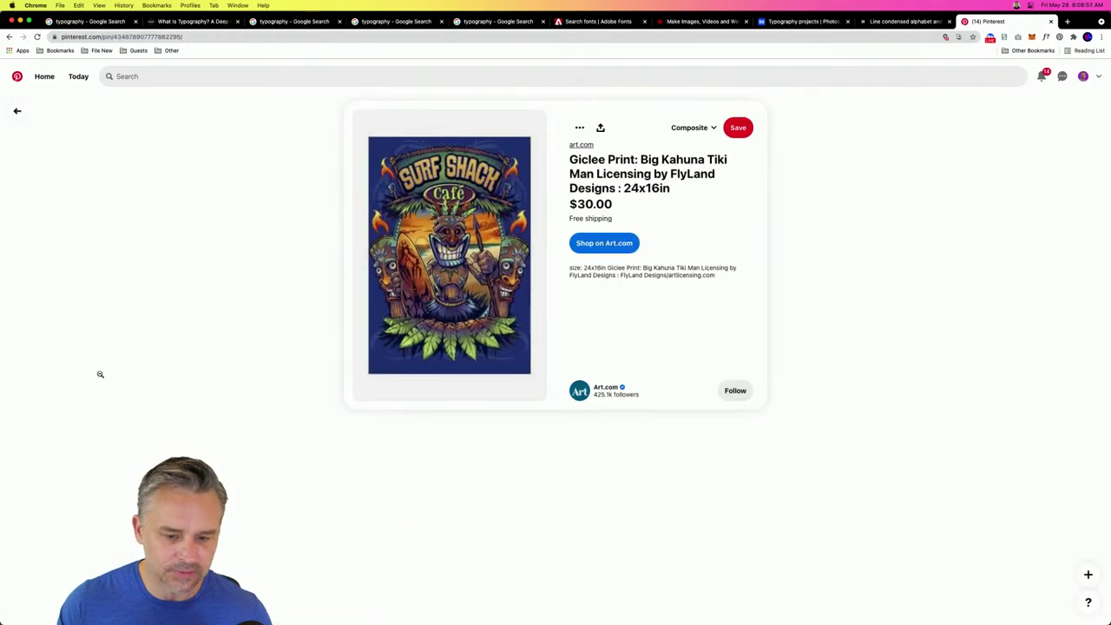
{"action": "left_click", "coordinate": [451, 252]}
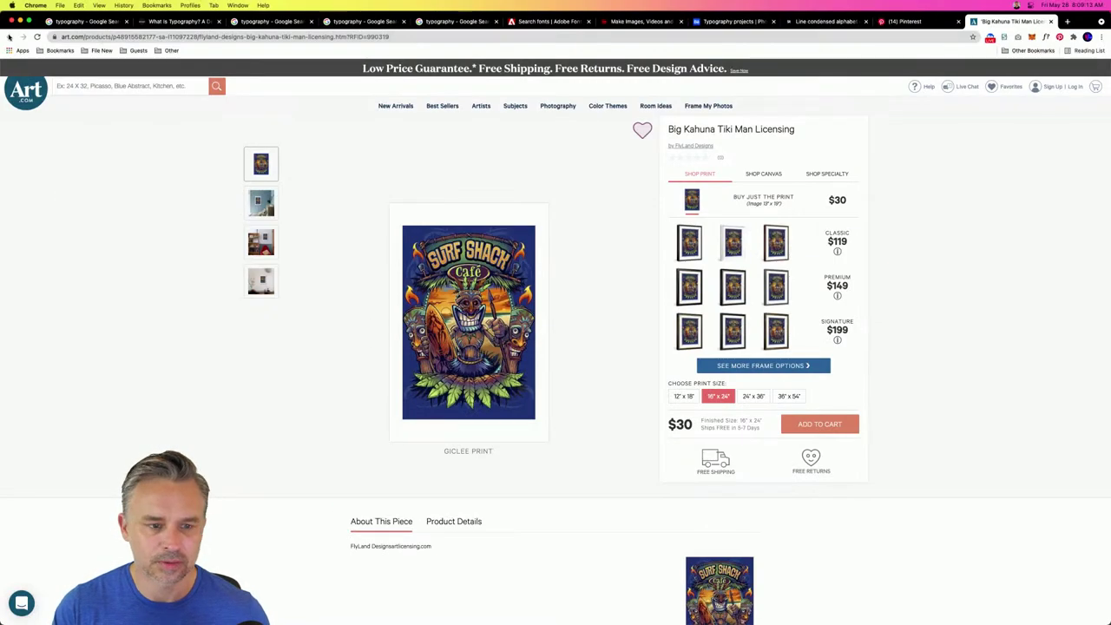
{"action": "left_click", "coordinate": [18, 19]}
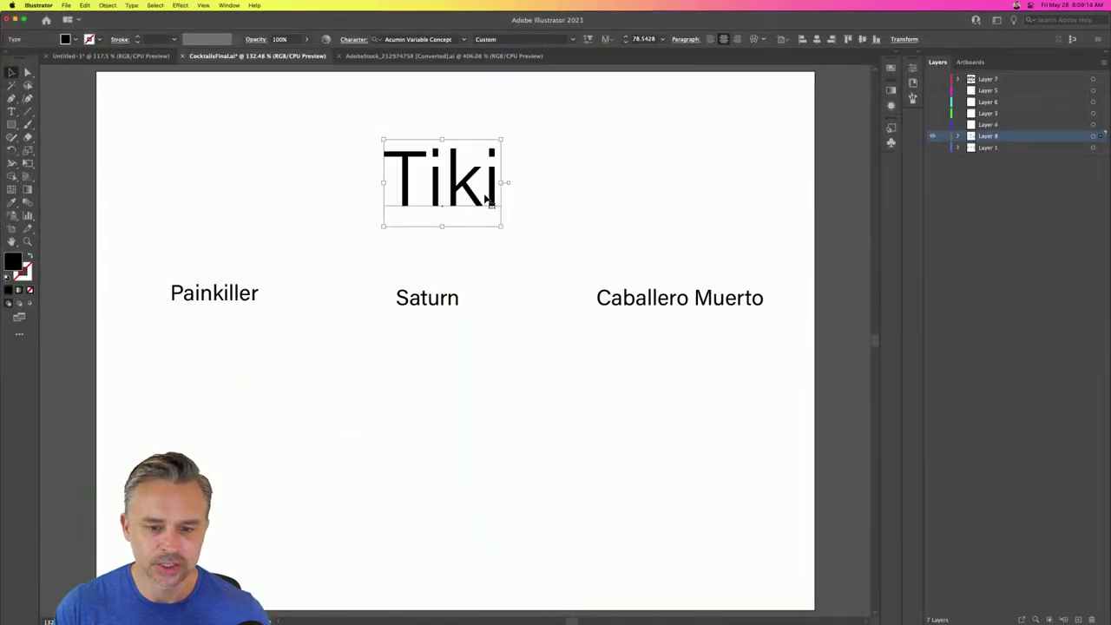
- Bring the Pinterest tab with the Surf Shack print beside the Illustrator document
{"action": "left_click", "coordinate": [912, 68]}
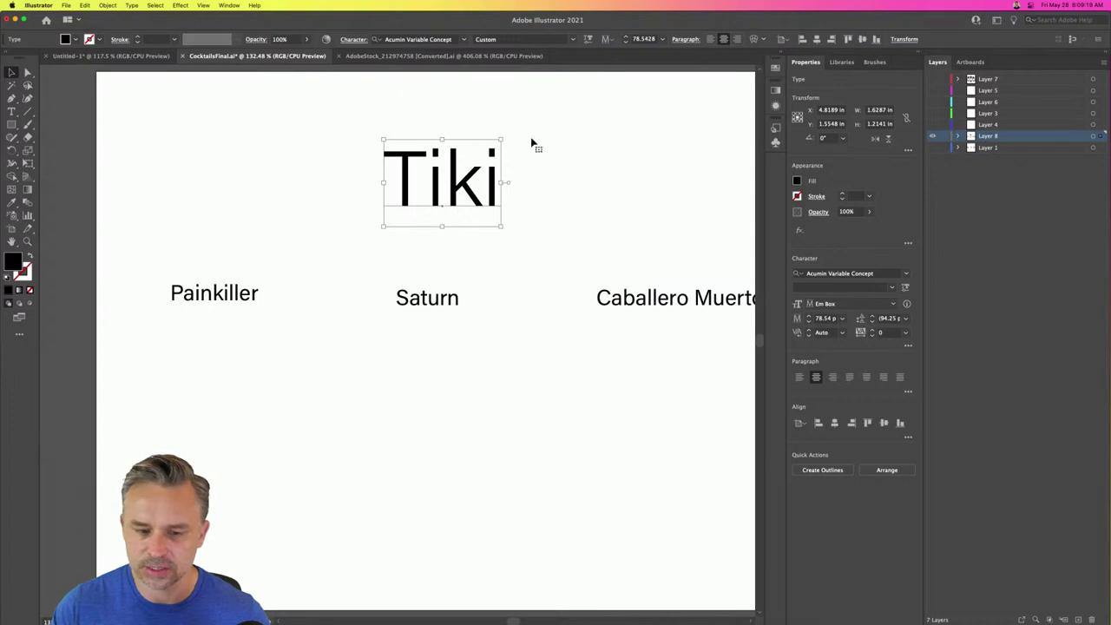
{"action": "left_click", "coordinate": [548, 614]}
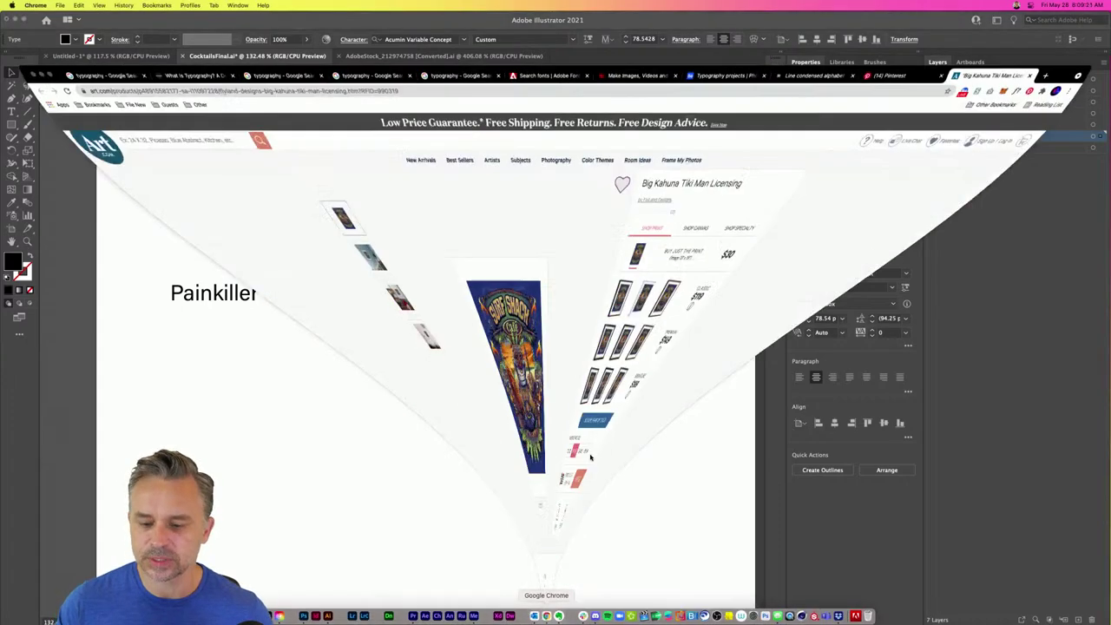
{"action": "left_click", "coordinate": [902, 22]}
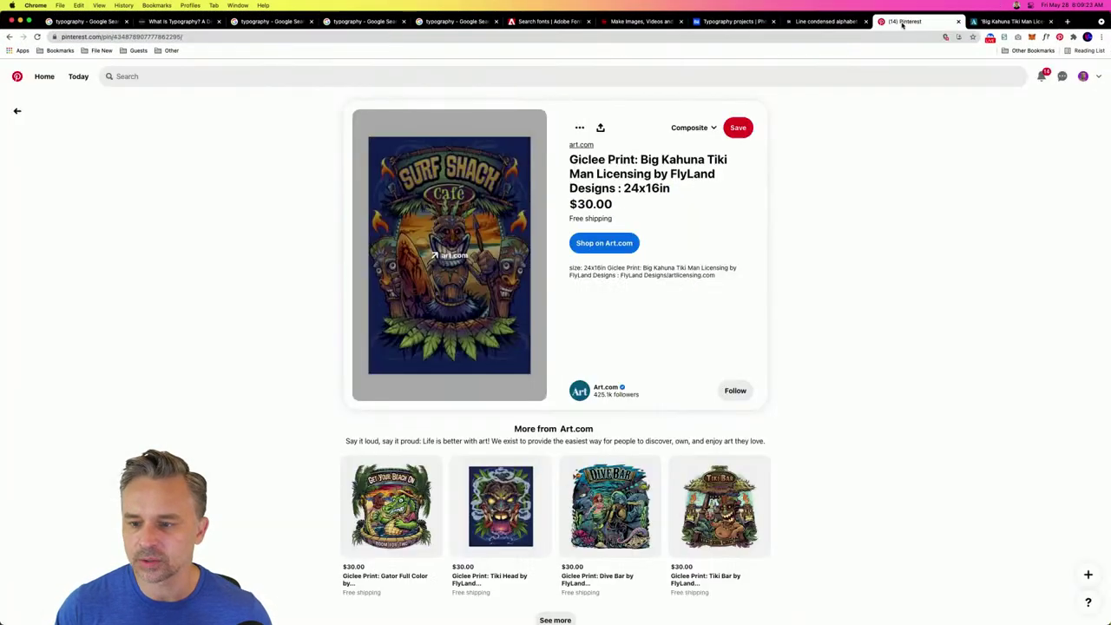
{"action": "left_click_drag", "start_coordinate": [240, 13], "coordinate": [193, 131]}
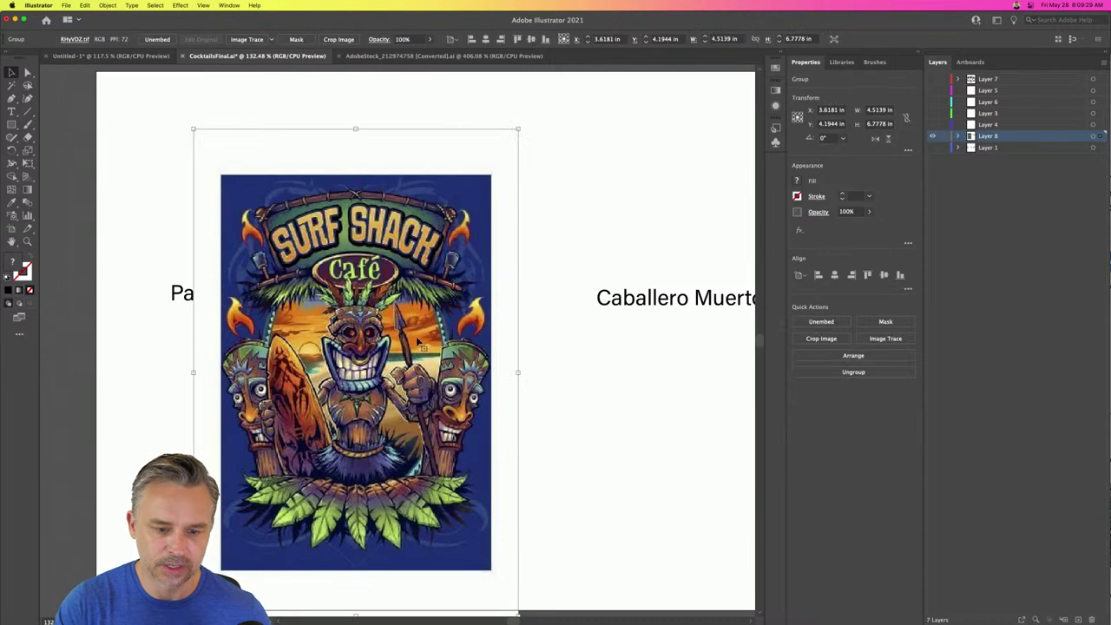
- Shrink the Surf Shack Café print to about 2.22 × 3.33 in at the artboard's top-left
{"action": "left_click_drag", "start_coordinate": [192, 132], "coordinate": [359, 378]}
{"action": "left_click_drag", "start_coordinate": [408, 477], "coordinate": [121, 129]}
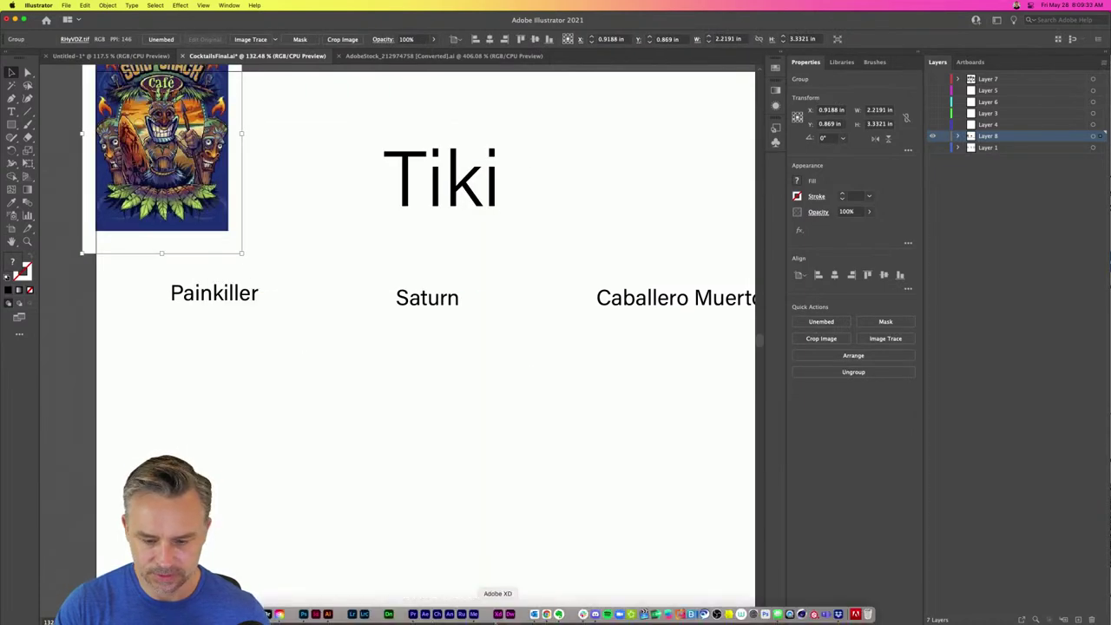
{"action": "left_click", "coordinate": [546, 614]}
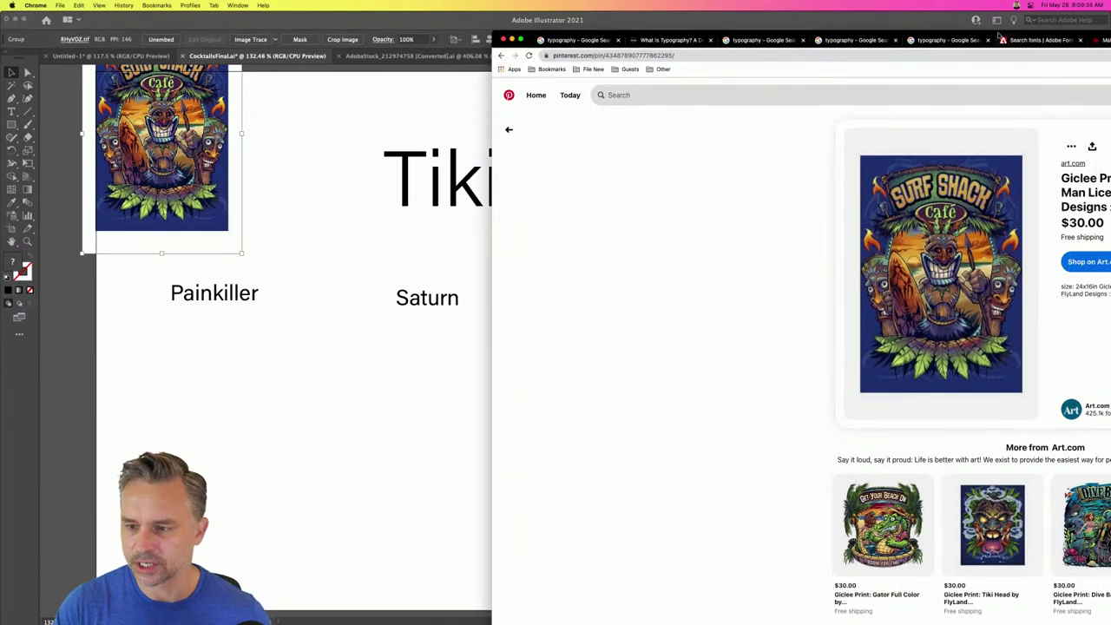
- Drag the Tiki Surf Witches pin image from the tiki results onto the artboard
{"action": "left_click_drag", "start_coordinate": [526, 40], "coordinate": [376, 22]}
{"action": "left_click", "coordinate": [358, 112]}
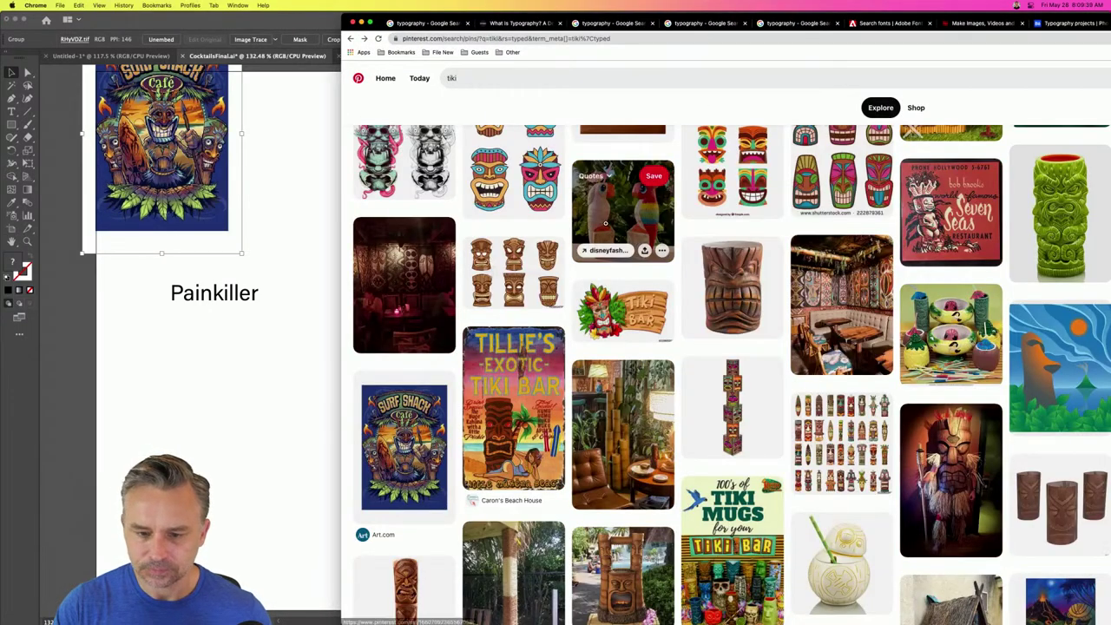
{"action": "scroll", "coordinate": [608, 202], "scroll_direction": "down", "scroll_amount": 5}
{"action": "scroll", "coordinate": [608, 201], "scroll_direction": "up", "scroll_amount": 5}
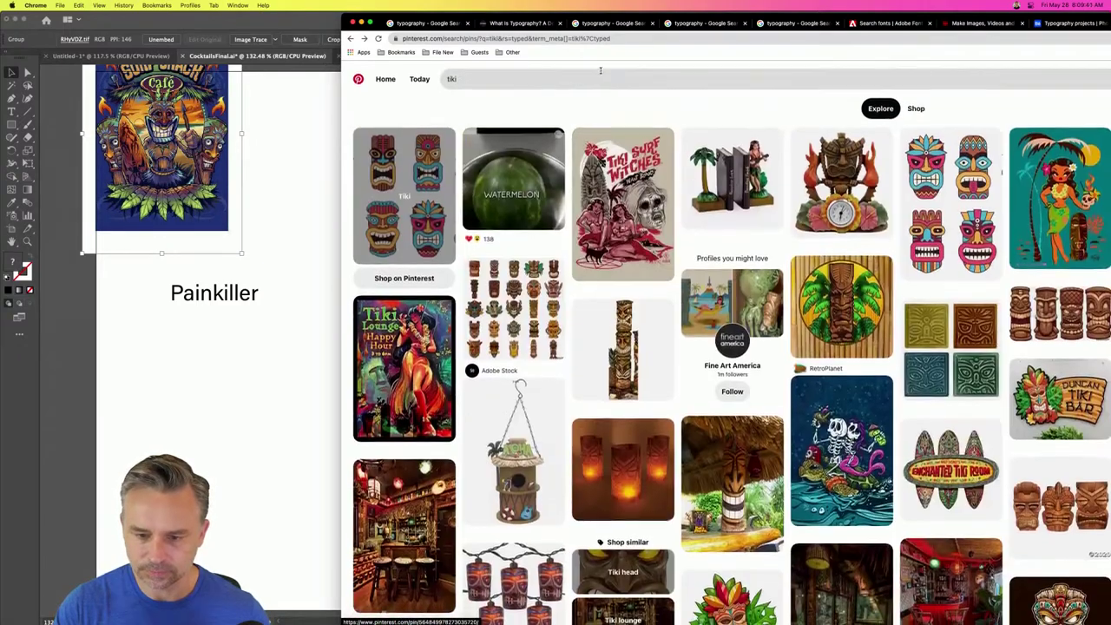
{"action": "left_click", "coordinate": [607, 177]}
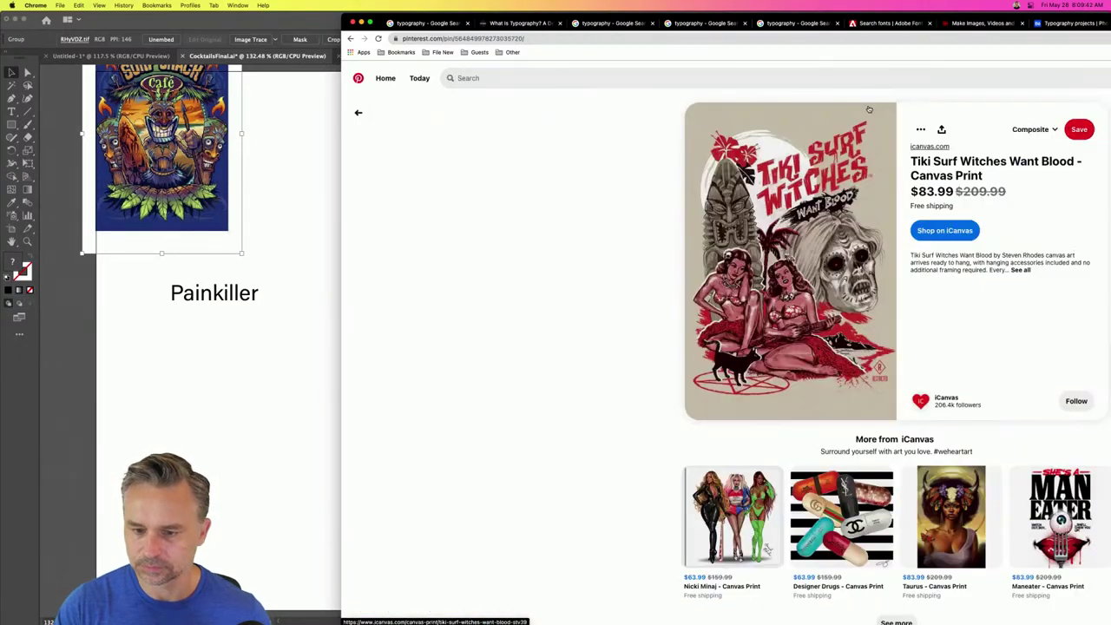
{"action": "left_click_drag", "start_coordinate": [779, 206], "coordinate": [151, 354]}
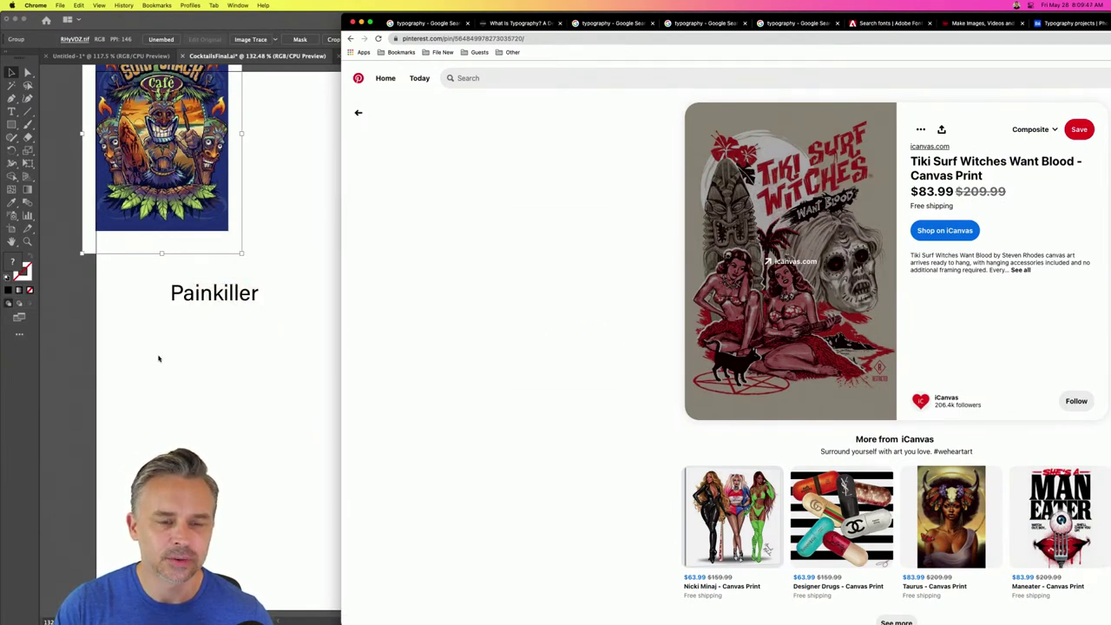
{"action": "left_click_drag", "start_coordinate": [791, 222], "coordinate": [119, 353]}
- Place the Tiki Surf Witches image at about 1.90 × 2.84 in below Painkiller
{"action": "left_click_drag", "start_coordinate": [232, 431], "coordinate": [294, 258]}
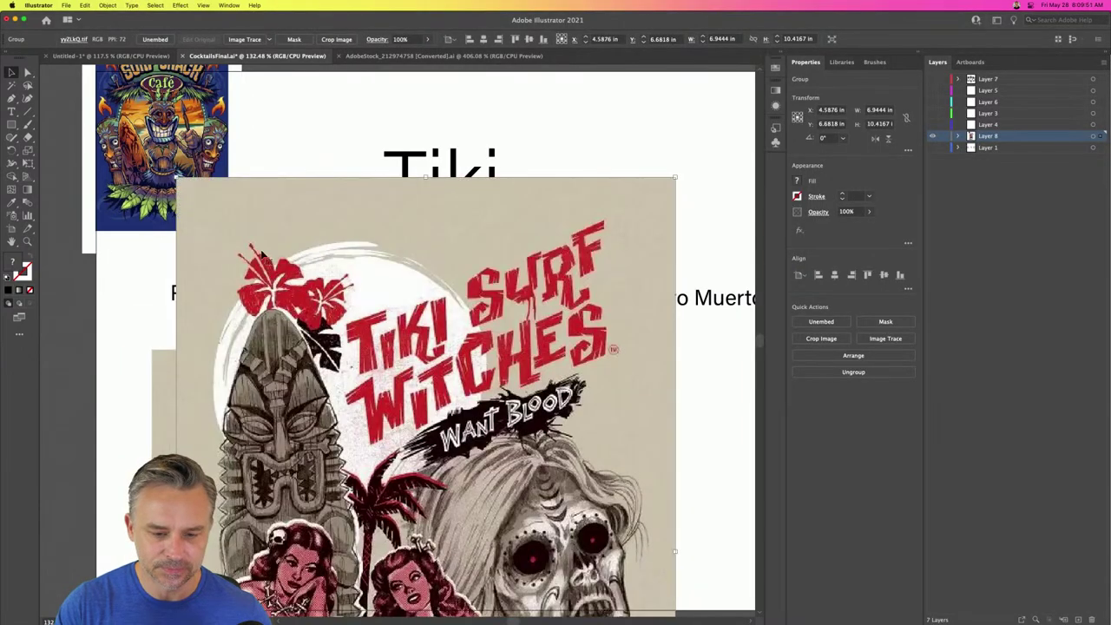
{"action": "key", "text": "cmd+z"}
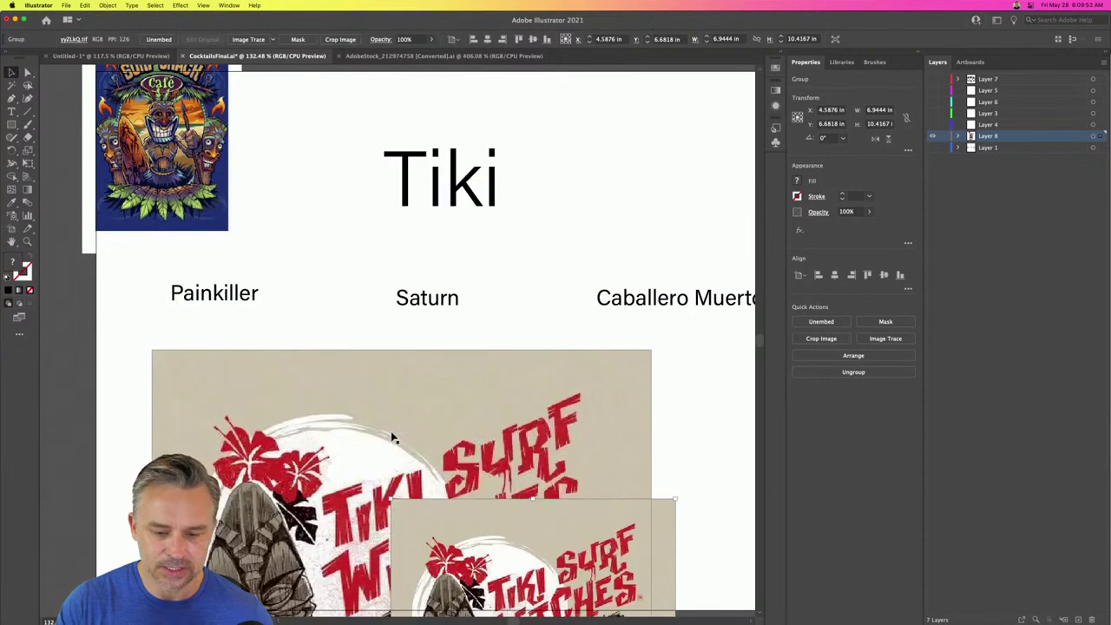
{"action": "left_click_drag", "start_coordinate": [538, 590], "coordinate": [252, 163]}
{"action": "key", "text": "cmd+z"}
{"action": "left_click_drag", "start_coordinate": [101, 341], "coordinate": [237, 545]}
{"action": "left_click", "coordinate": [553, 613]}
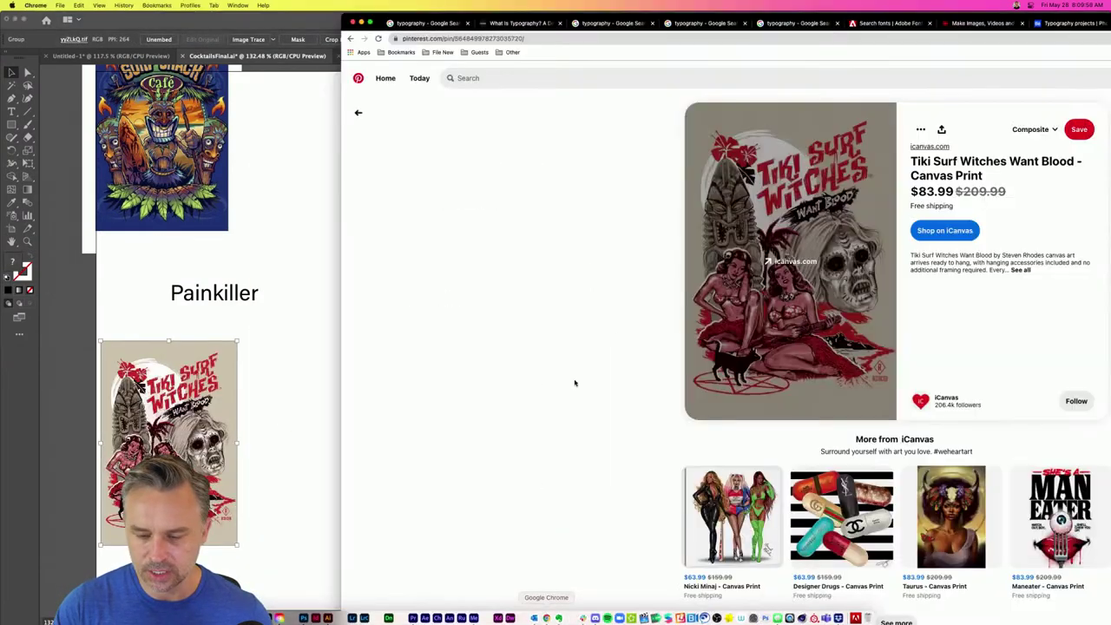
- Drag the tribal tiki mask set pin image onto the artboard below the Tiki title
{"action": "left_click", "coordinate": [358, 115]}
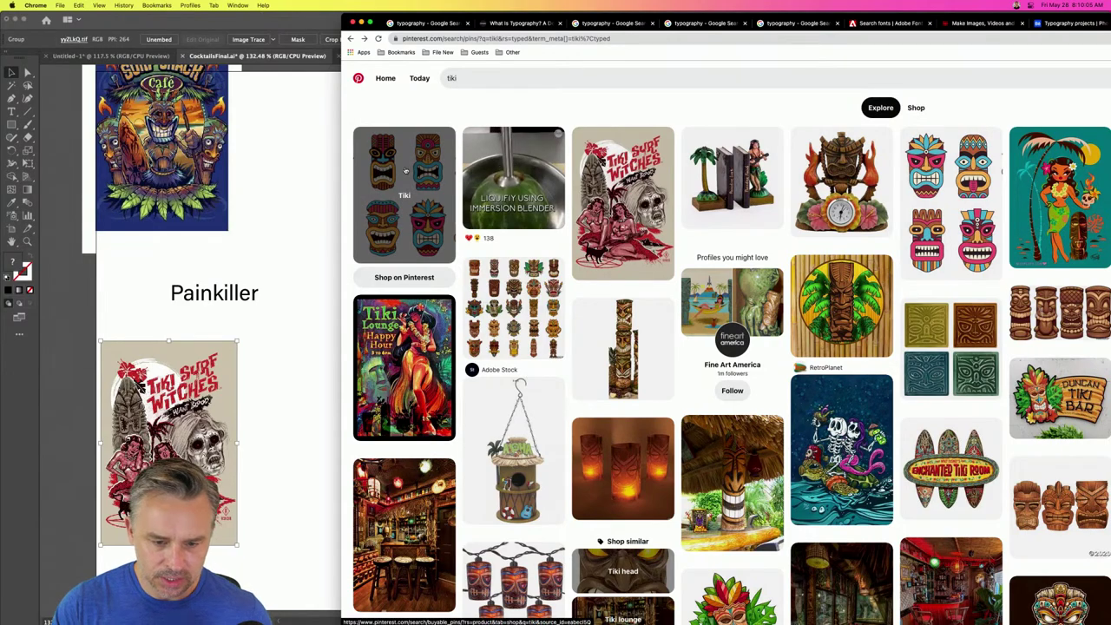
{"action": "scroll", "coordinate": [390, 290], "scroll_direction": "down", "scroll_amount": 5}
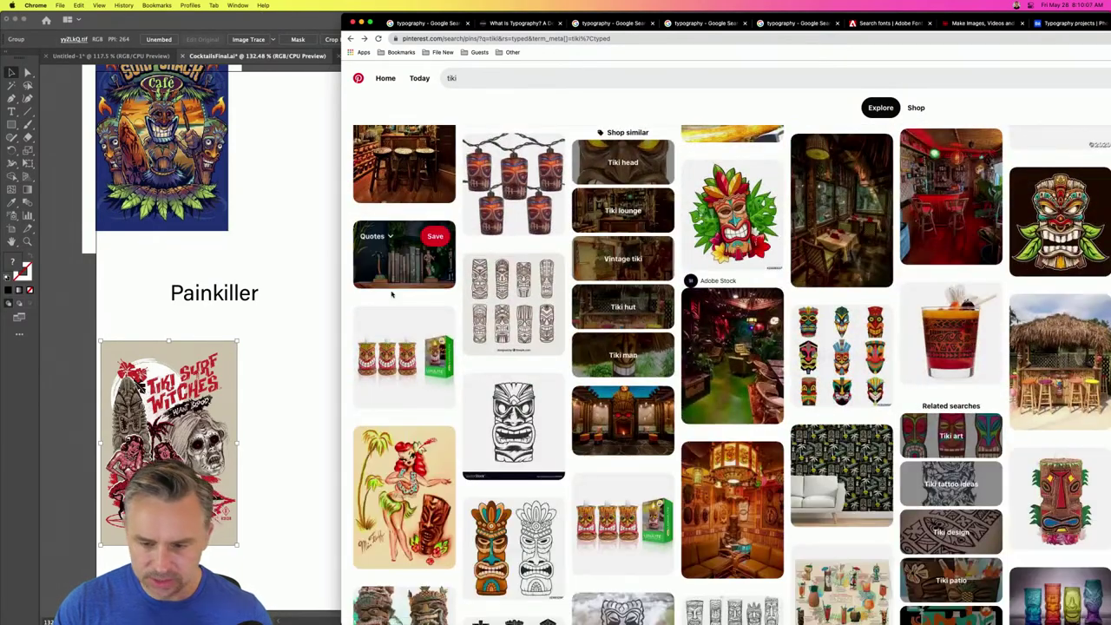
{"action": "scroll", "coordinate": [392, 295], "scroll_direction": "up", "scroll_amount": 5}
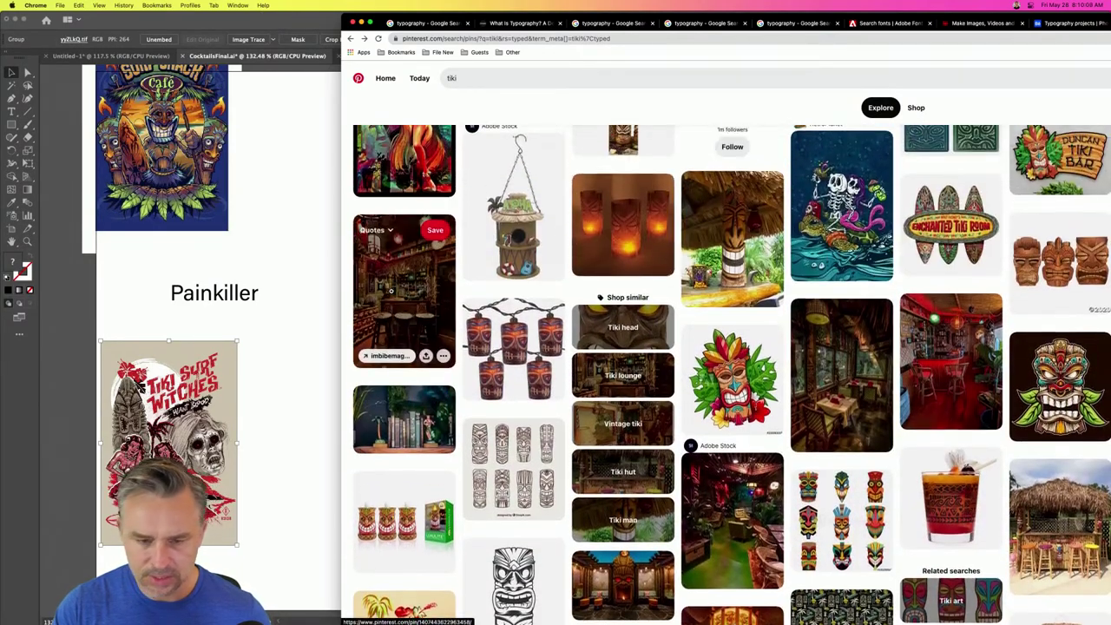
{"action": "scroll", "coordinate": [586, 261], "scroll_direction": "down", "scroll_amount": 3}
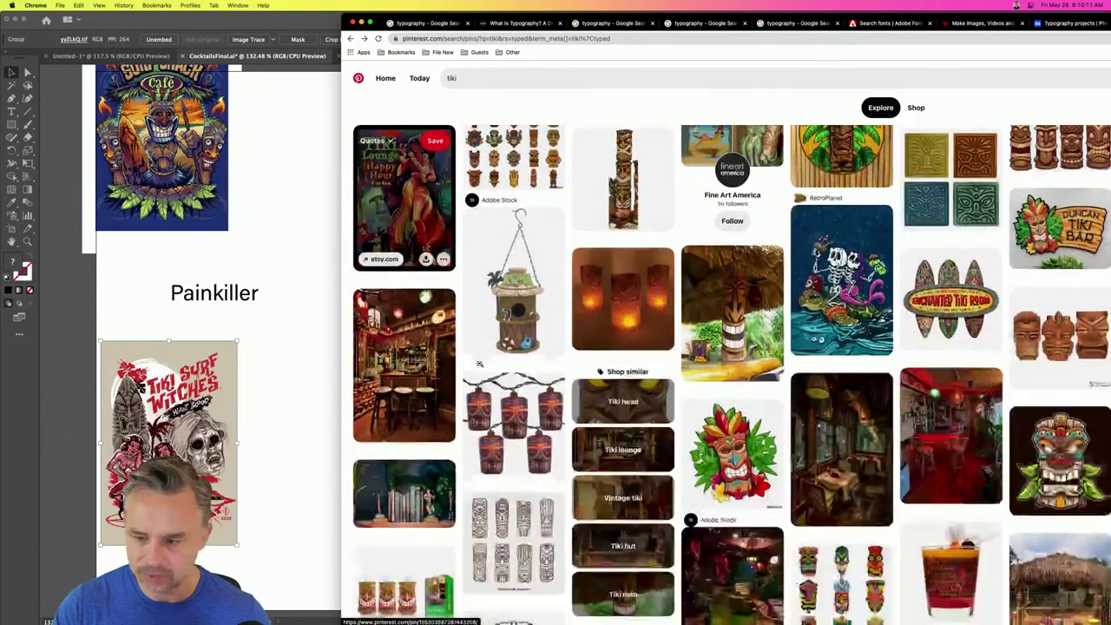
{"action": "left_click", "coordinate": [587, 174]}
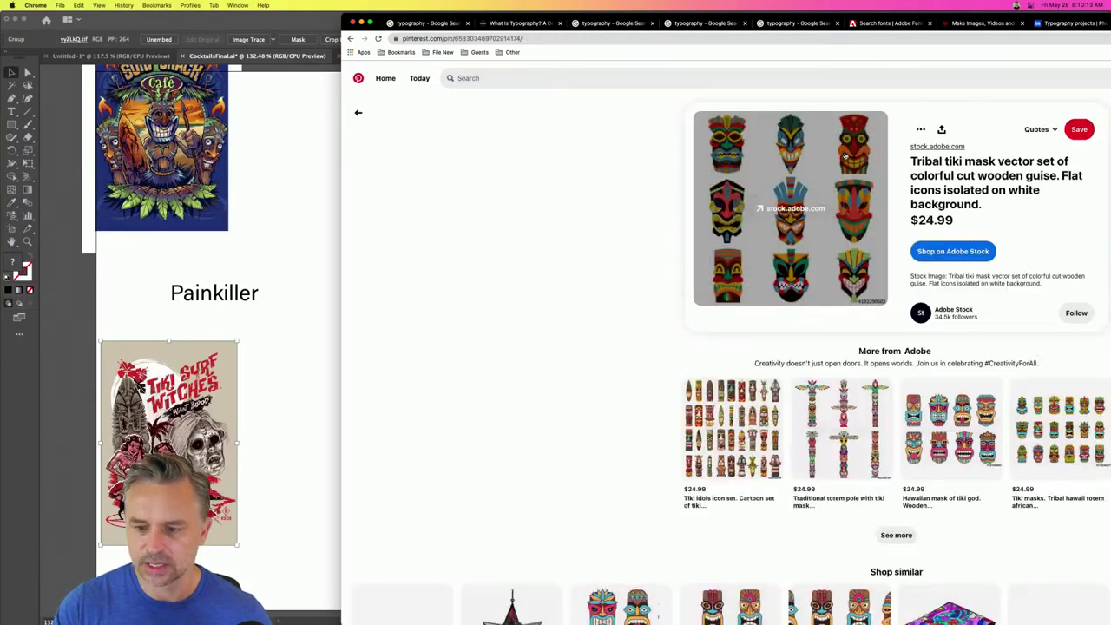
{"action": "left_click_drag", "start_coordinate": [785, 212], "coordinate": [301, 234]}
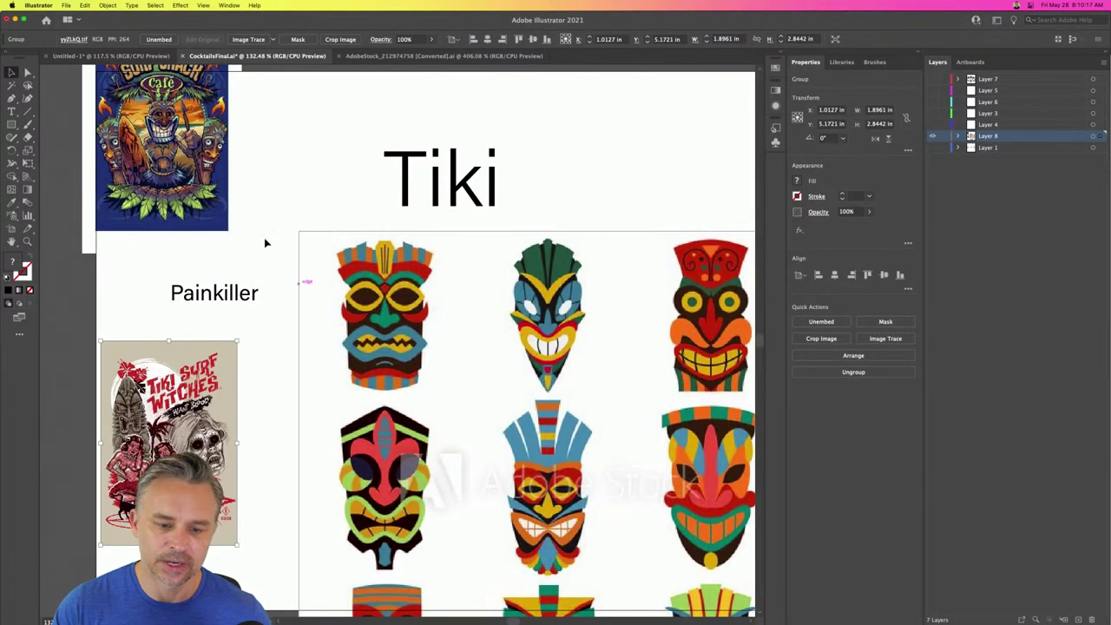
- Shrink the masks to about 2.25 in square beside Tiki; put Surf Witches beside Surf Shack
{"action": "left_click_drag", "start_coordinate": [304, 239], "coordinate": [306, 309]}
{"action": "left_click_drag", "start_coordinate": [150, 466], "coordinate": [287, 146]}
{"action": "left_click_drag", "start_coordinate": [322, 461], "coordinate": [599, 143]}
{"action": "left_click", "coordinate": [468, 232]}
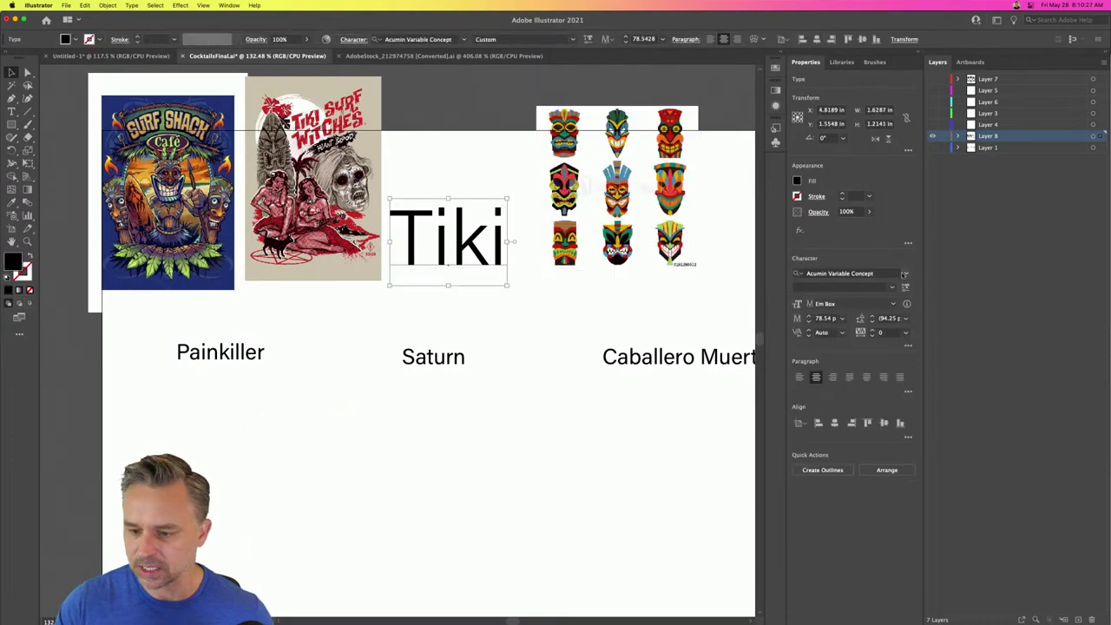
- Apply the Al Fresco script font to the Tiki heading and shift it left toward the prints
{"action": "left_click", "coordinate": [903, 272]}
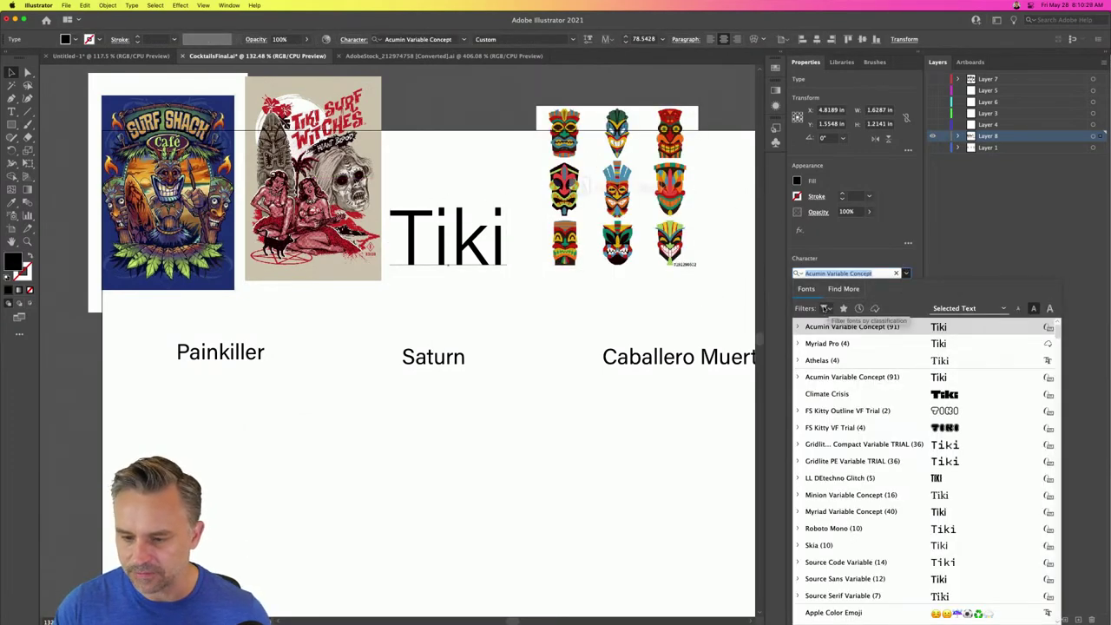
{"action": "left_click", "coordinate": [824, 309]}
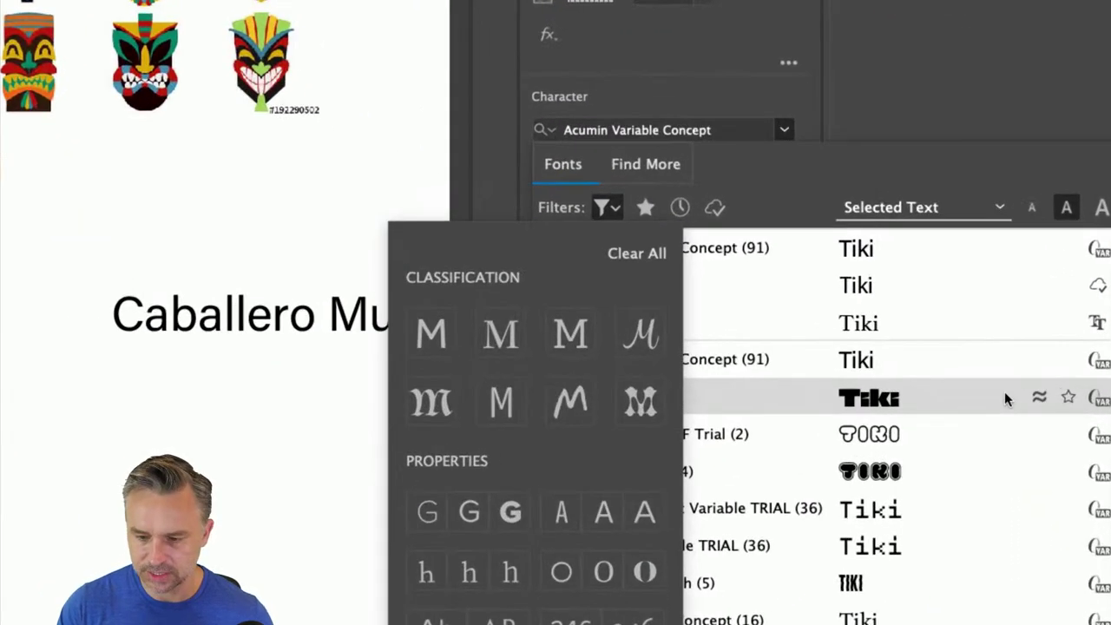
{"action": "left_click", "coordinate": [643, 335]}
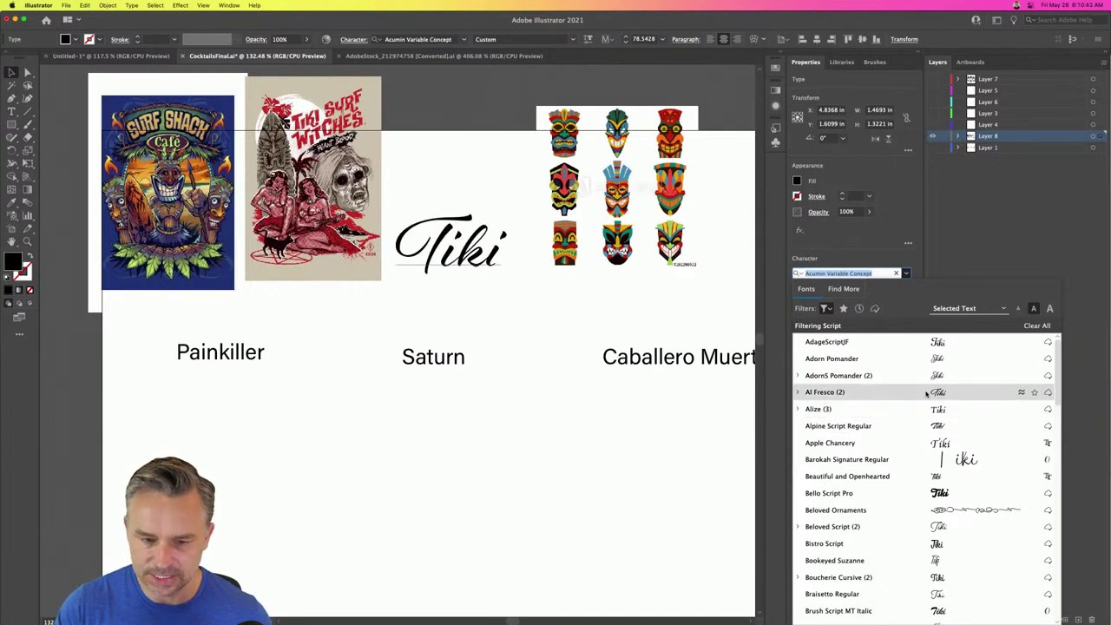
{"action": "left_click", "coordinate": [927, 393]}
{"action": "left_click_drag", "start_coordinate": [391, 202], "coordinate": [364, 162]}
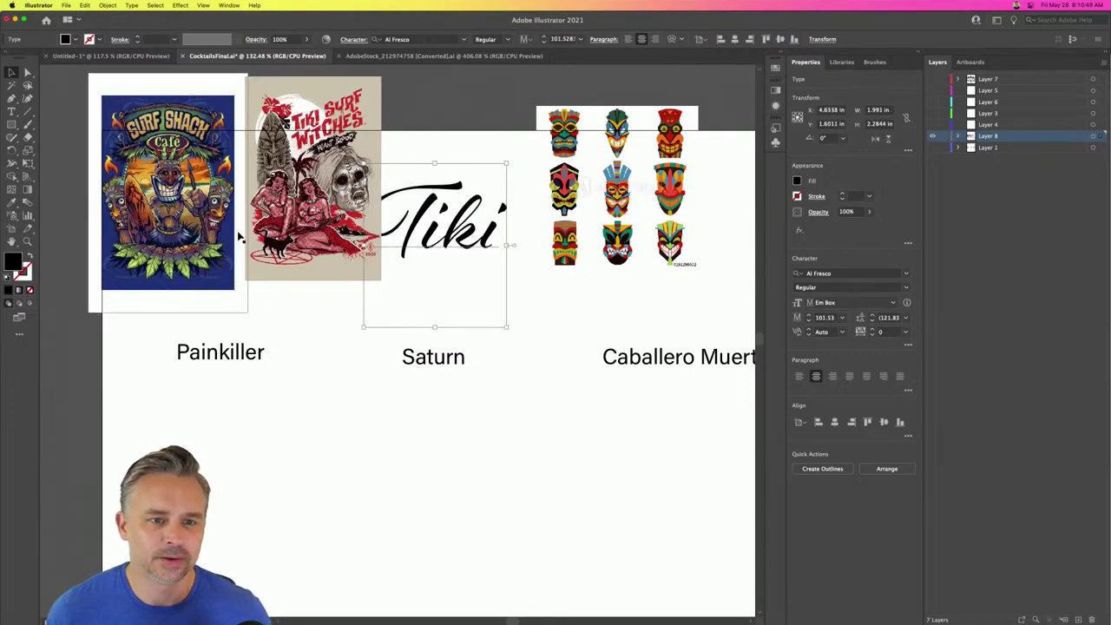
- Nudge the Tiki Surf Witches, Surf Shack and tiki mask images slightly left
{"action": "left_click", "coordinate": [368, 246]}
{"action": "left_click_drag", "start_coordinate": [284, 122], "coordinate": [265, 121]}
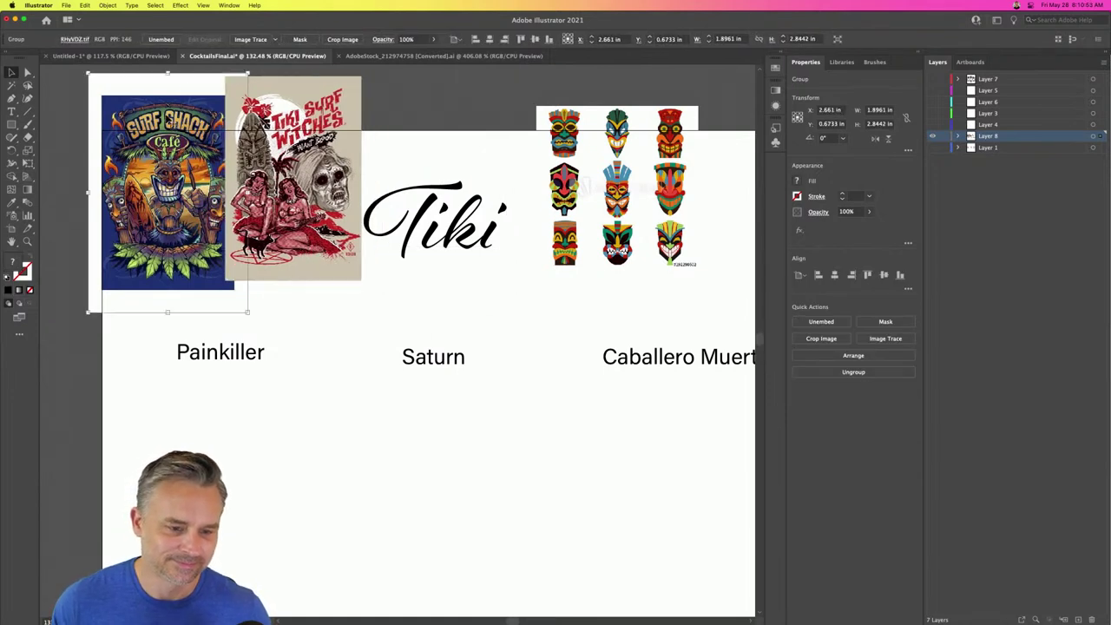
{"action": "left_click_drag", "start_coordinate": [174, 126], "coordinate": [154, 126]}
{"action": "left_click", "coordinate": [590, 122]}
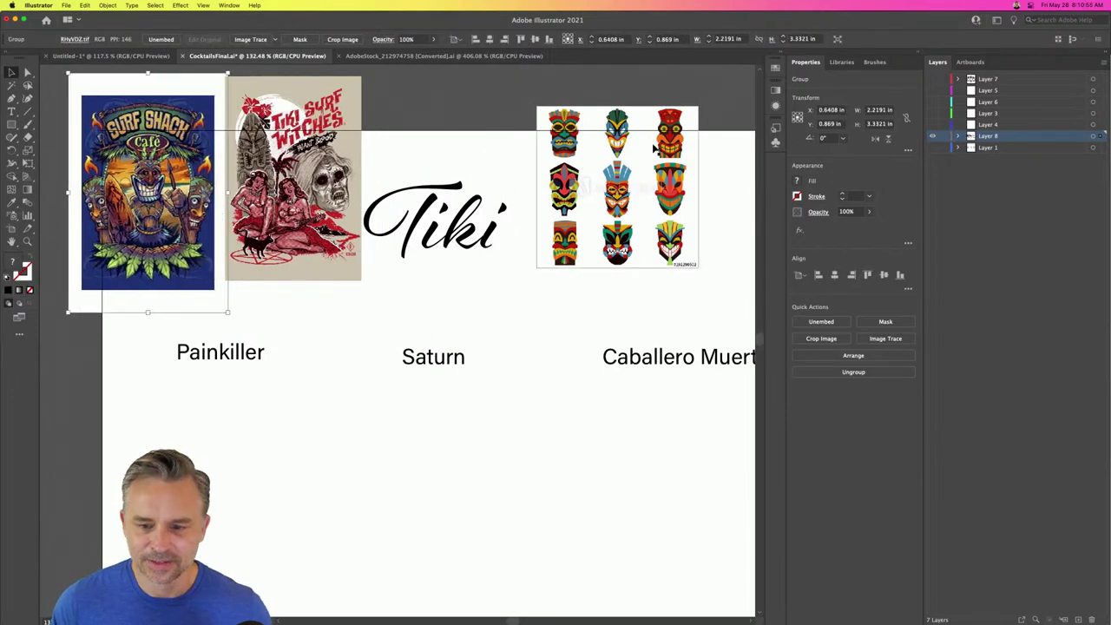
{"action": "left_click_drag", "start_coordinate": [590, 121], "coordinate": [580, 121]}
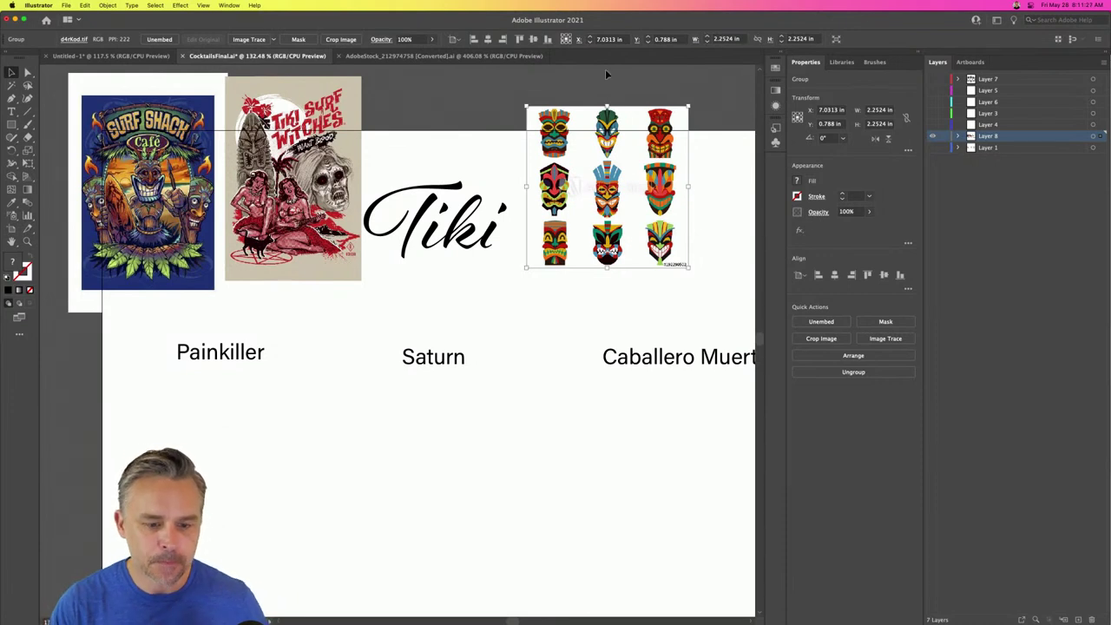
- Delete the placeholder Lorem ipsum text above the Painkiller heading
{"action": "left_click", "coordinate": [228, 352]}
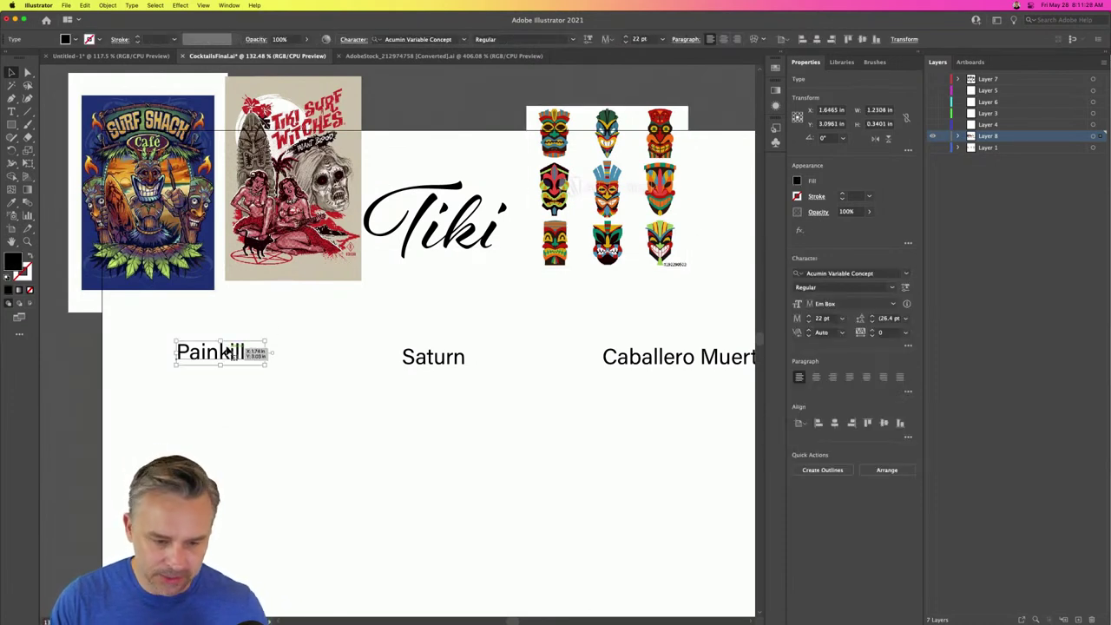
{"action": "key", "text": "shift+t"}
{"action": "scroll", "coordinate": [328, 347], "scroll_direction": "down", "scroll_amount": 3}
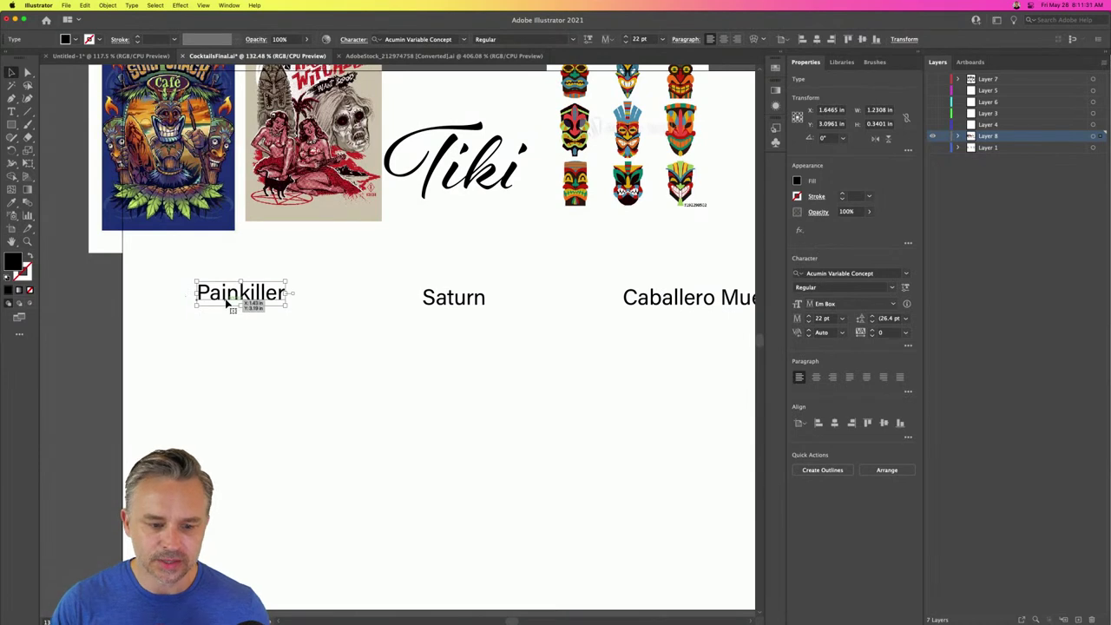
{"action": "left_click", "coordinate": [264, 281]}
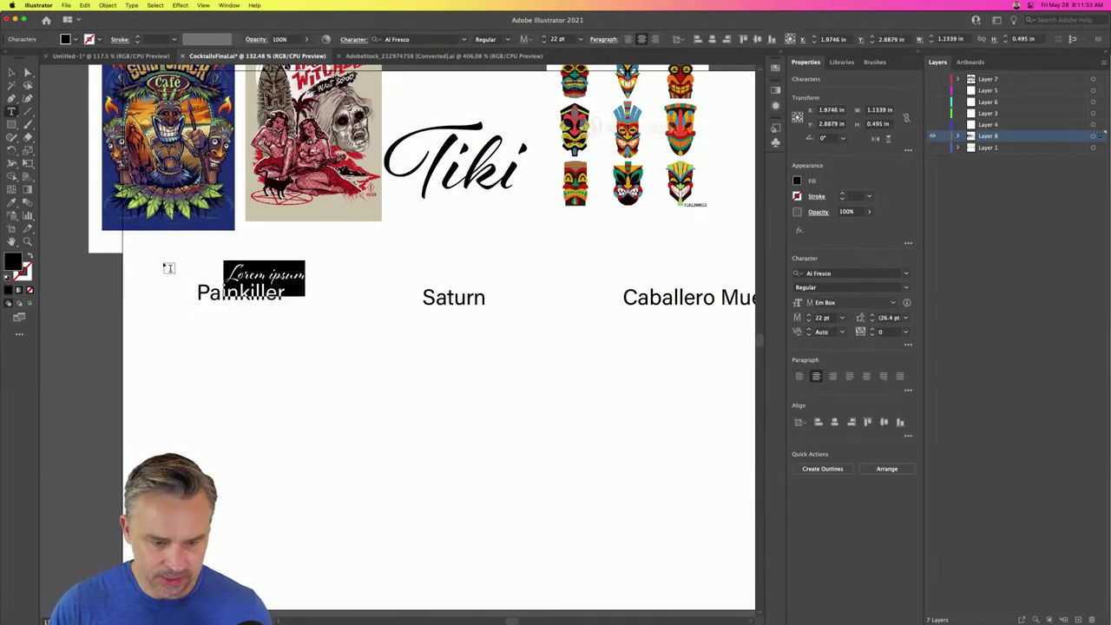
{"action": "left_click", "coordinate": [10, 73]}
{"action": "key", "text": "Delete"}
{"action": "left_click", "coordinate": [224, 293]}
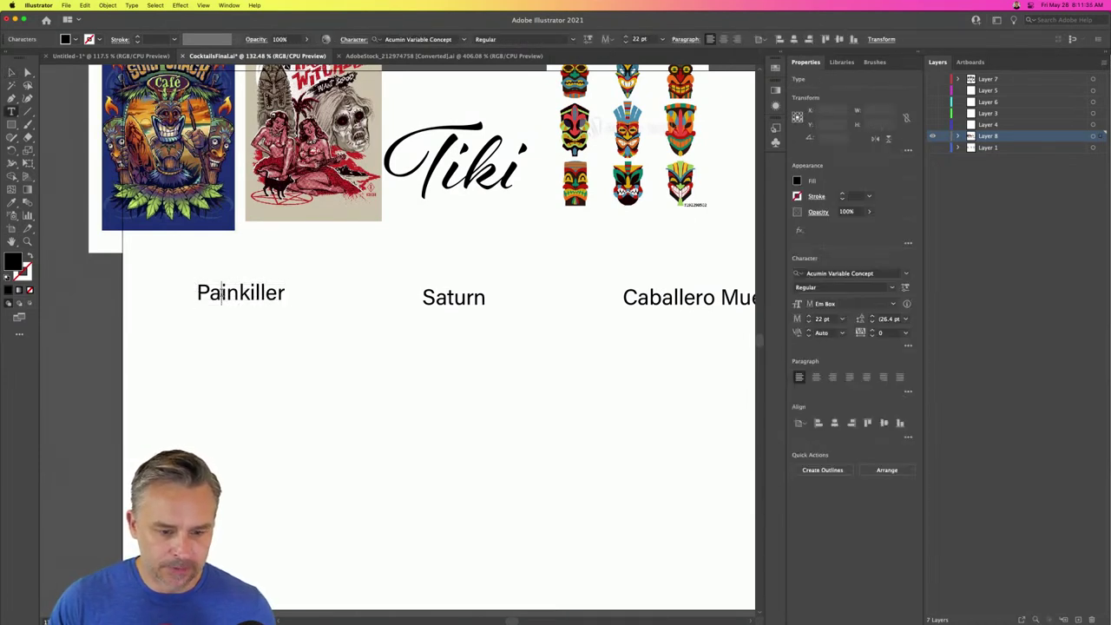
{"action": "double_click", "coordinate": [227, 293]}
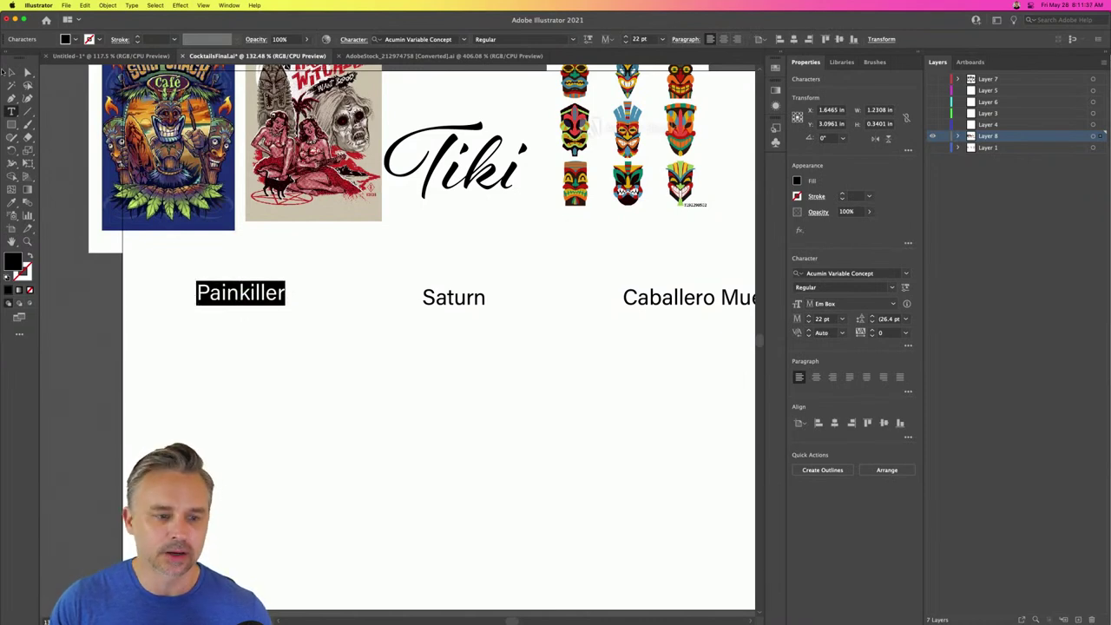
{"action": "key", "text": "Escape"}
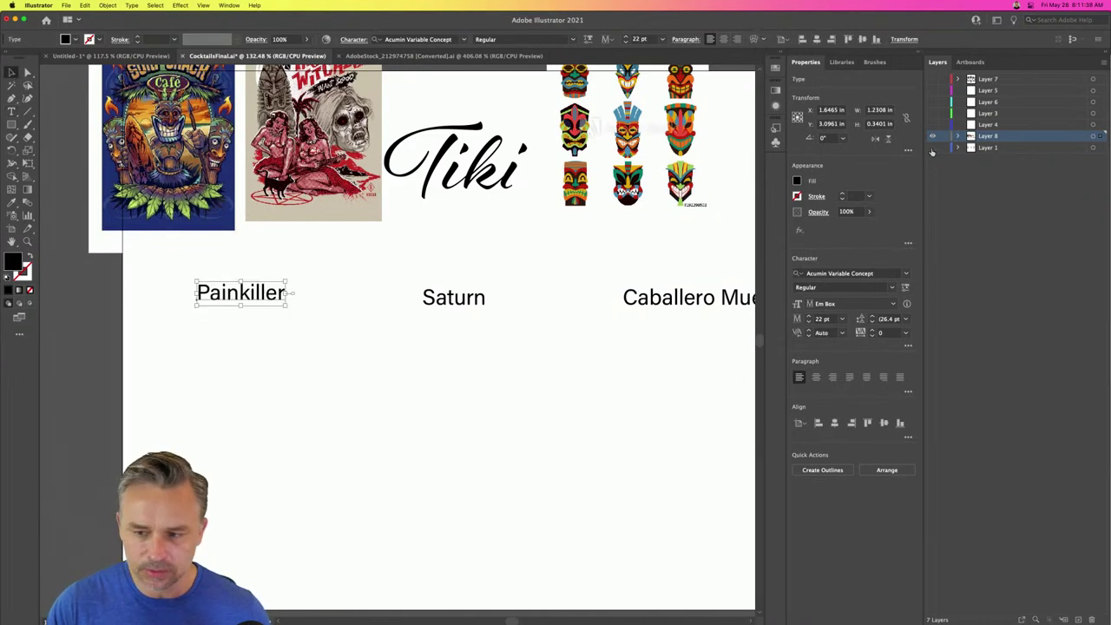
- Make Layer 1 visible to reveal the ingredients, then zoom in on the Painkiller recipe
{"action": "left_click", "coordinate": [933, 147]}
{"action": "key", "text": "z"}
{"action": "left_click_drag", "start_coordinate": [176, 268], "coordinate": [308, 444]}
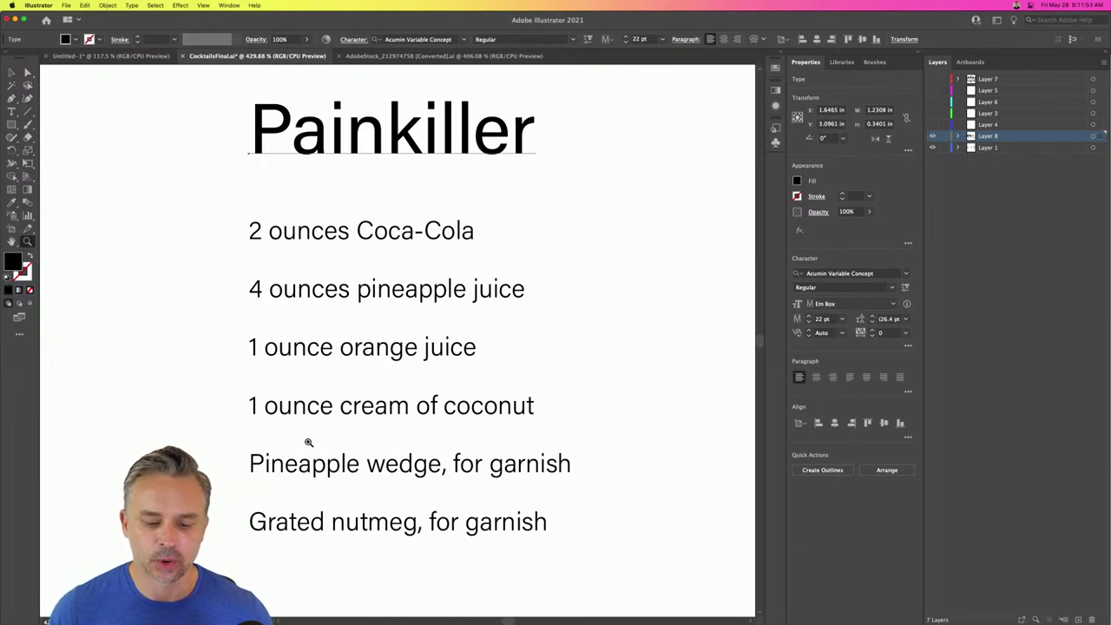
{"action": "left_click", "coordinate": [507, 532], "text": "alt"}
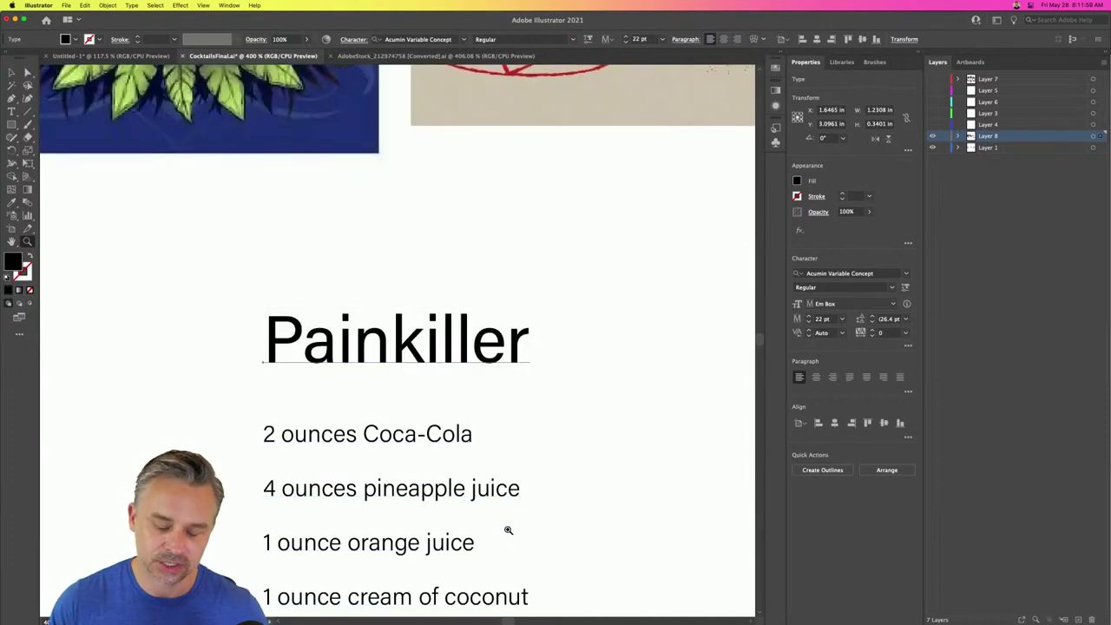
{"action": "left_click", "coordinate": [436, 428]}
{"action": "left_click_drag", "start_coordinate": [365, 352], "coordinate": [391, 278]}
{"action": "left_click", "coordinate": [11, 72]}
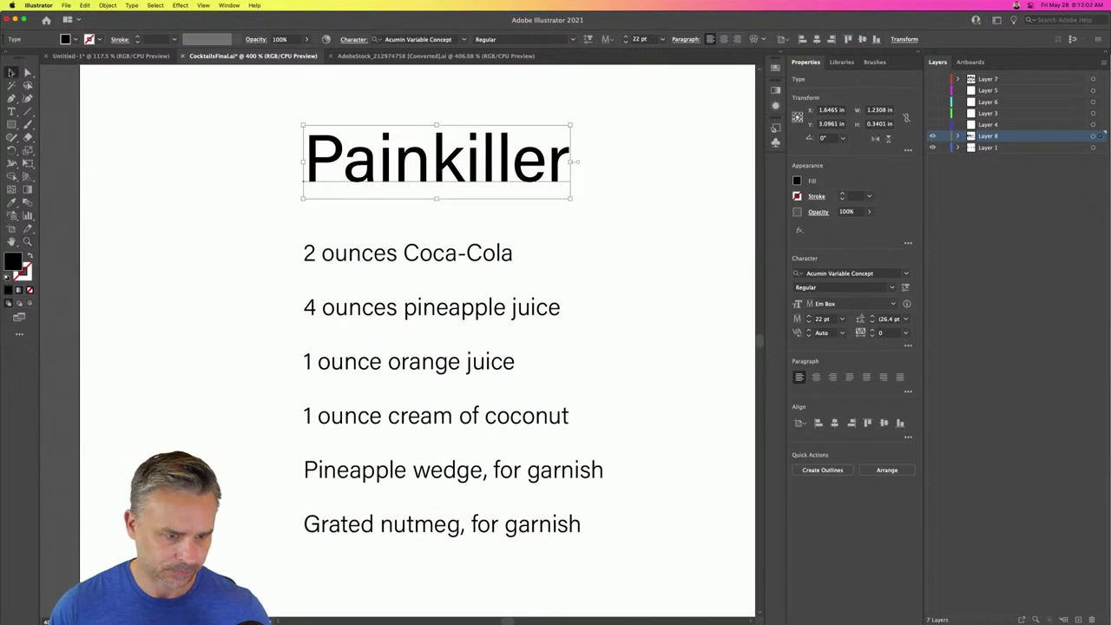
{"action": "left_click", "coordinate": [272, 251]}
{"action": "mouse_move", "coordinate": [549, 619]}
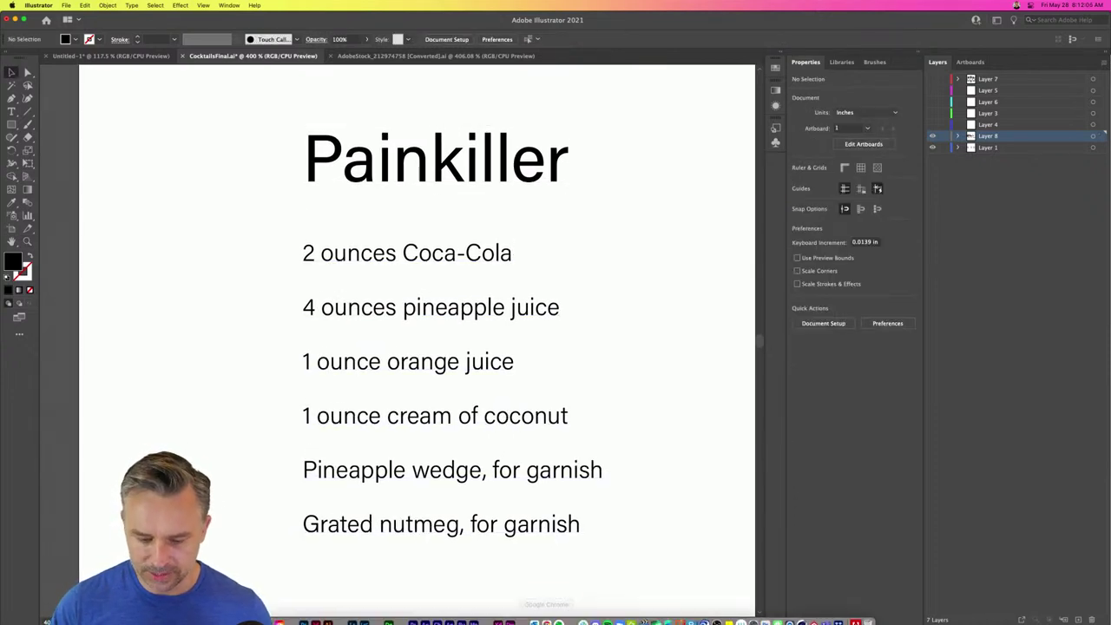
{"action": "left_click", "coordinate": [375, 159]}
- Set the Painkiller heading in the decorative Adorn Engraved font
{"action": "double_click", "coordinate": [374, 158]}
{"action": "double_click", "coordinate": [374, 158]}
{"action": "key", "text": "Escape"}
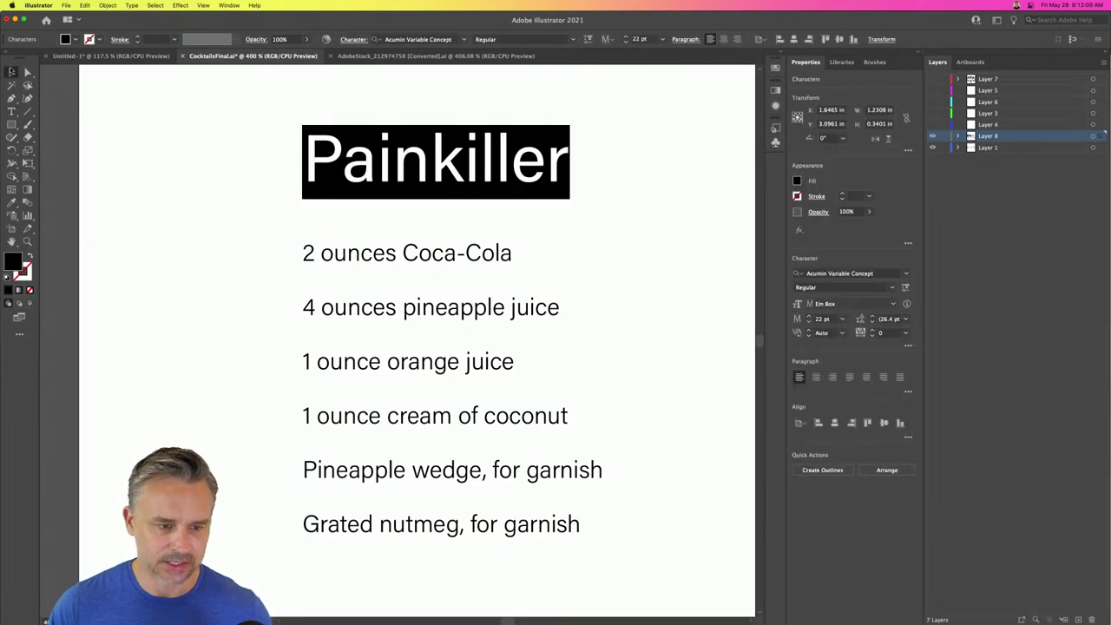
{"action": "left_click_drag", "start_coordinate": [272, 203], "coordinate": [122, 181]}
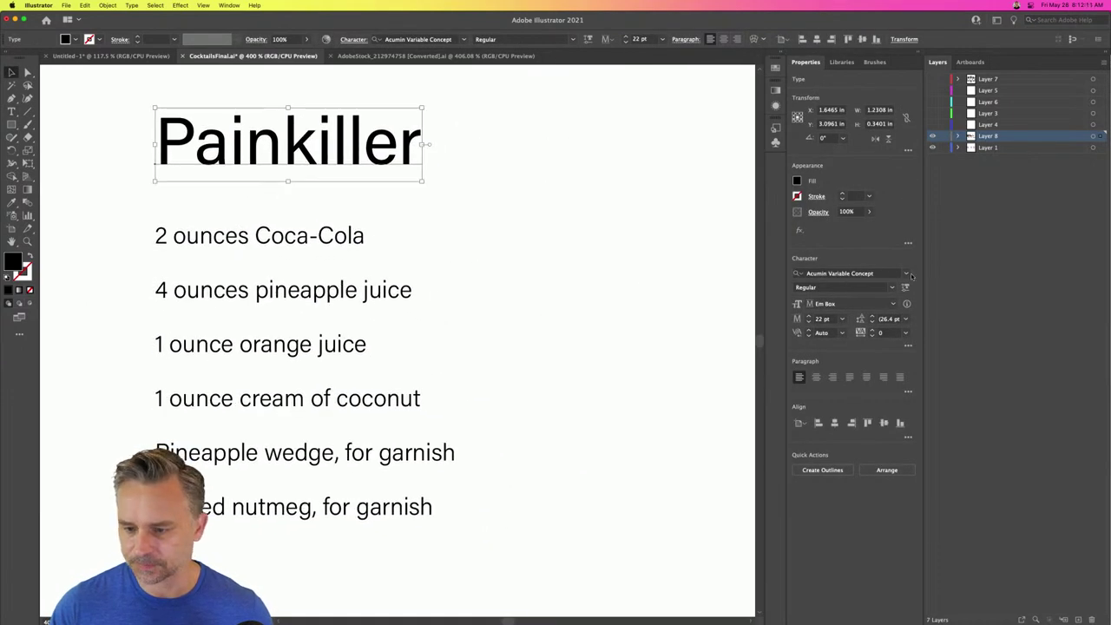
{"action": "left_click", "coordinate": [907, 274]}
{"action": "left_click", "coordinate": [825, 309]}
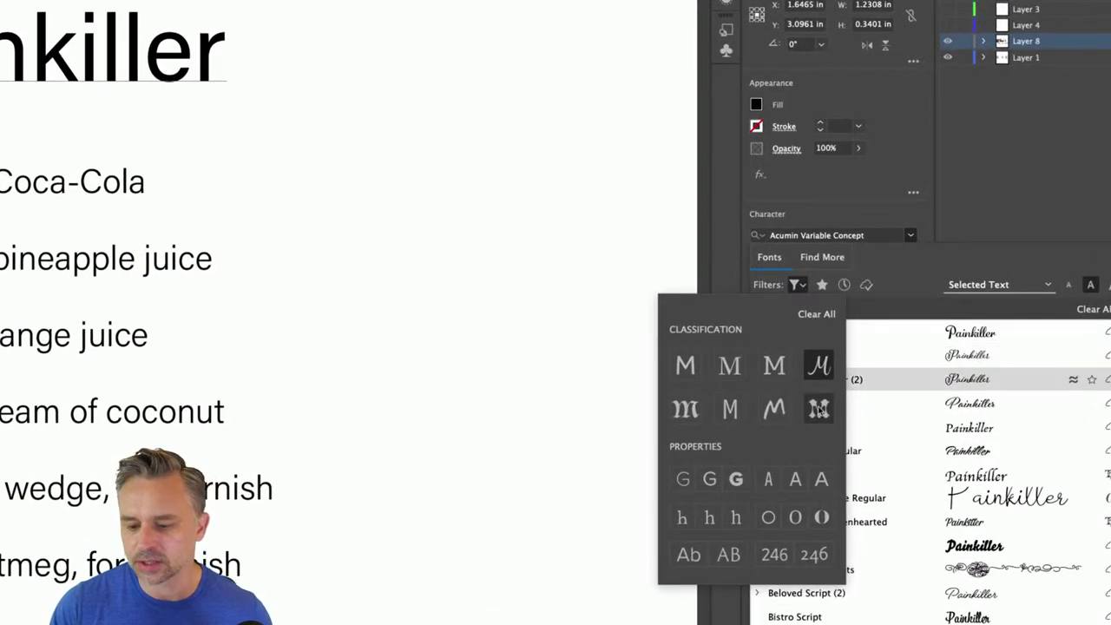
{"action": "left_click", "coordinate": [818, 408]}
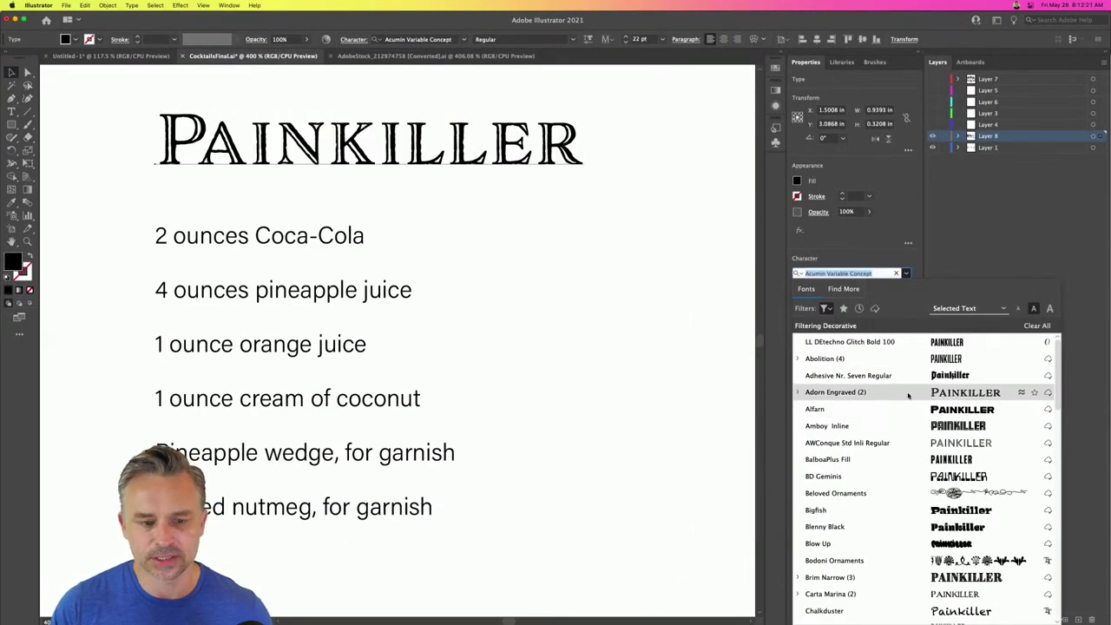
{"action": "left_click", "coordinate": [908, 396]}
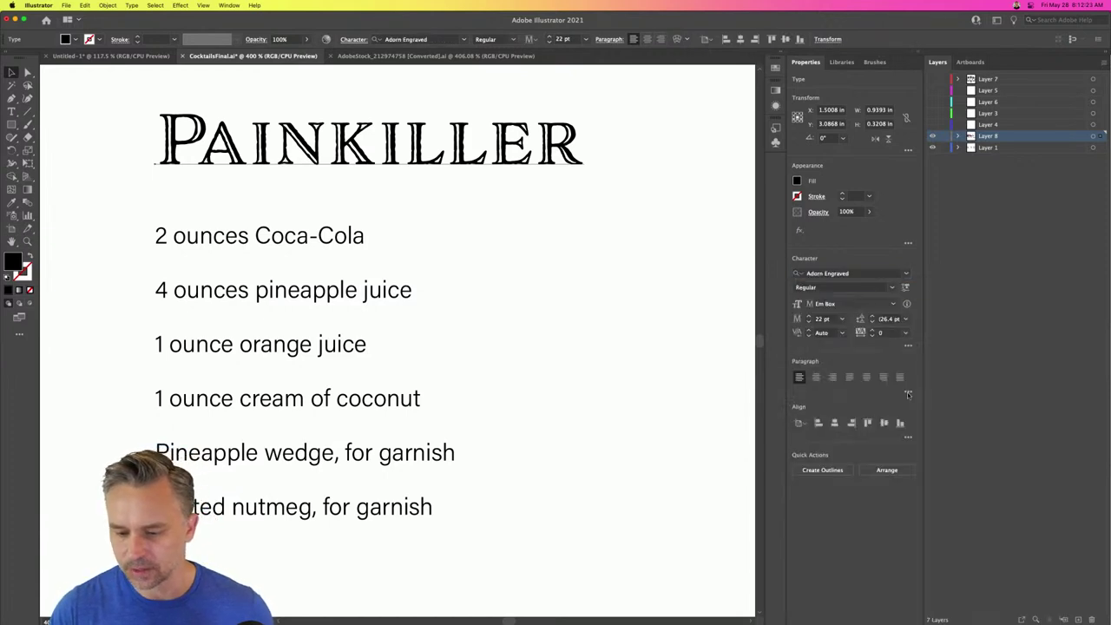
- Place a copy of the heading lower right, then browse other fonts while keeping Adorn Engraved
{"action": "left_click_drag", "start_coordinate": [247, 130], "coordinate": [551, 397]}
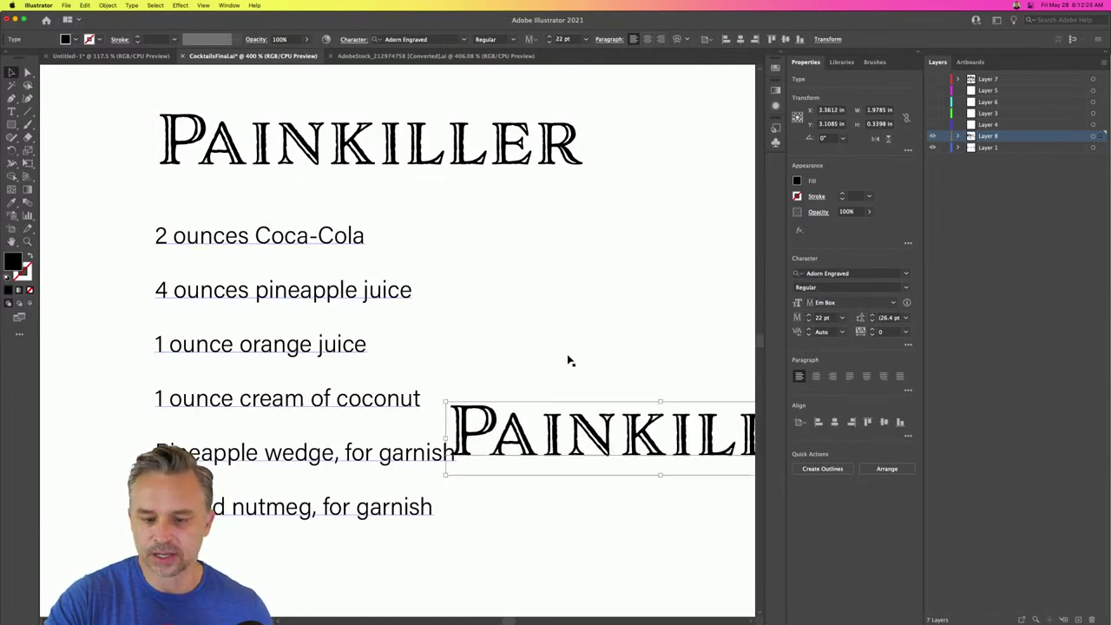
{"action": "left_click", "coordinate": [905, 274]}
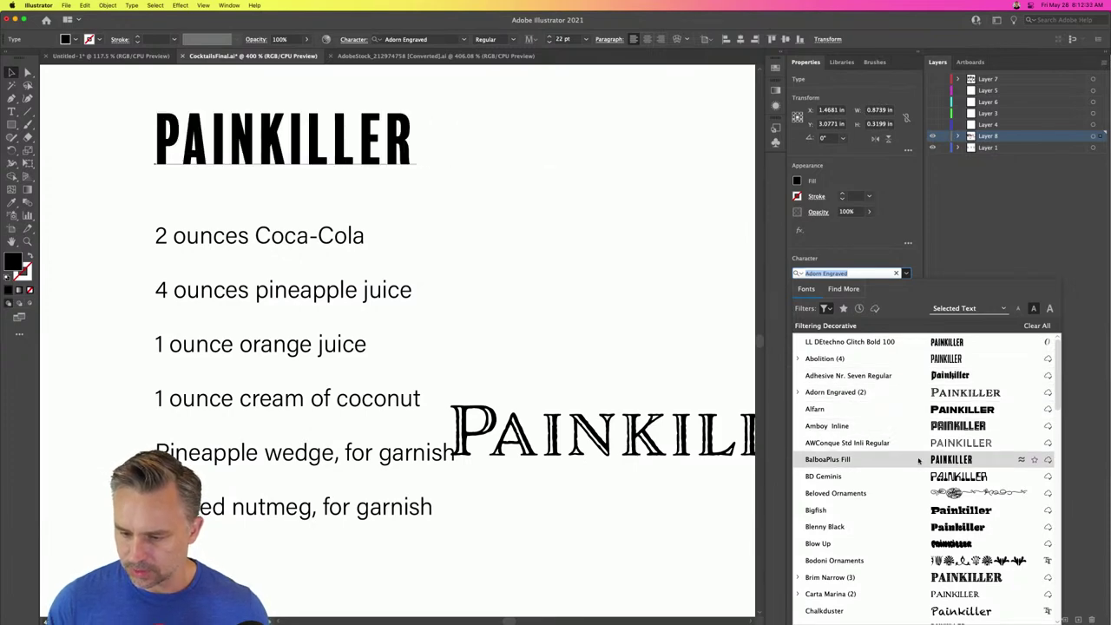
{"action": "scroll", "coordinate": [914, 494], "scroll_direction": "down", "scroll_amount": 3}
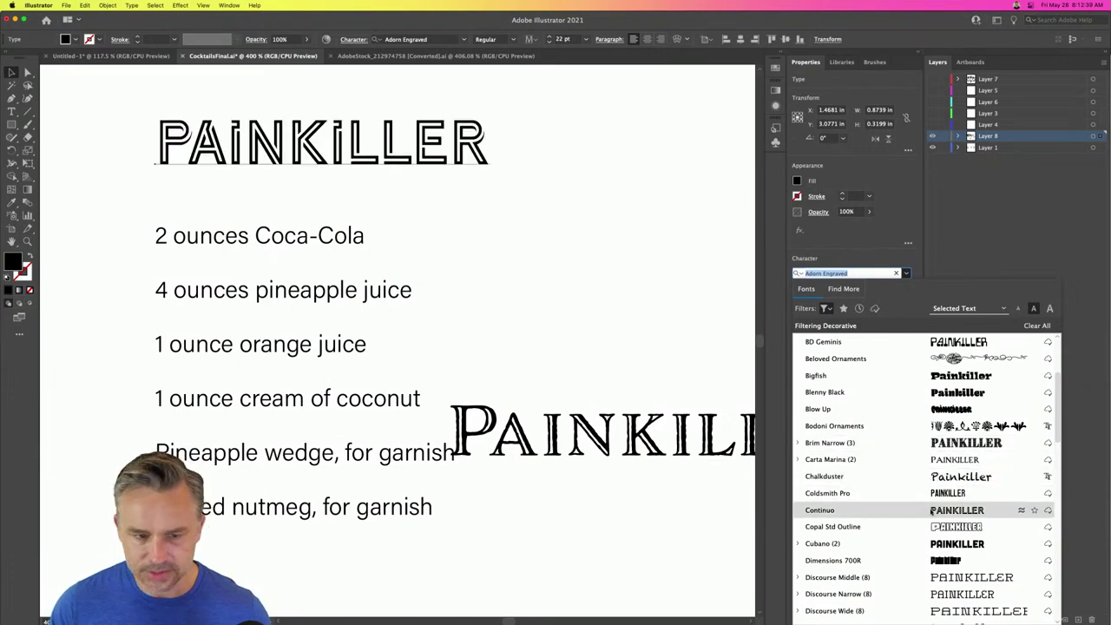
{"action": "scroll", "coordinate": [917, 539], "scroll_direction": "down", "scroll_amount": 5}
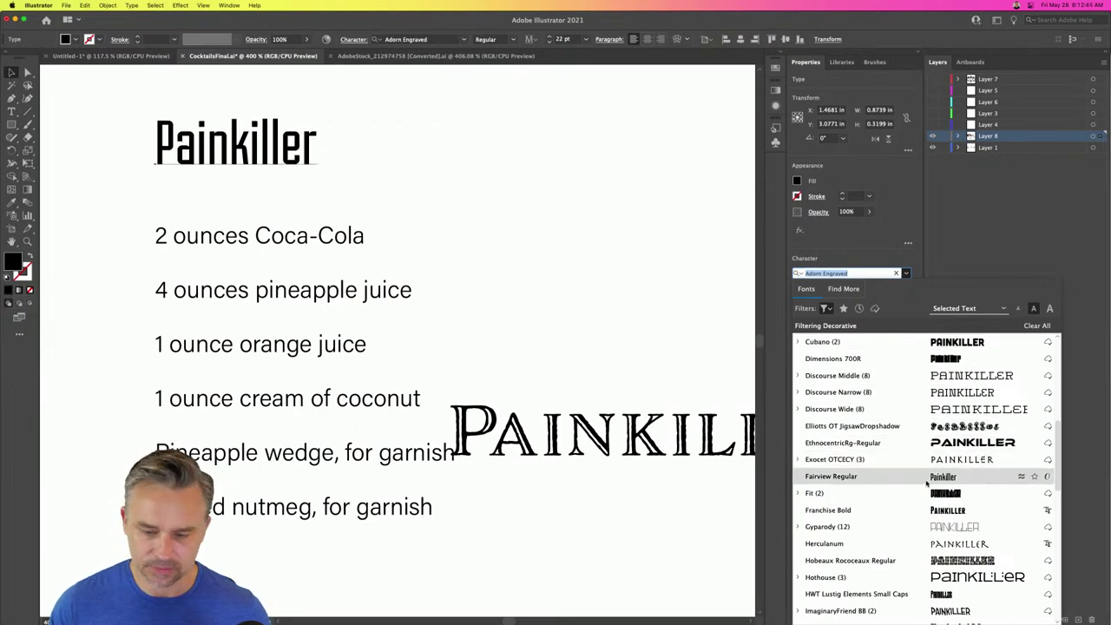
{"action": "scroll", "coordinate": [927, 485], "scroll_direction": "down", "scroll_amount": 3}
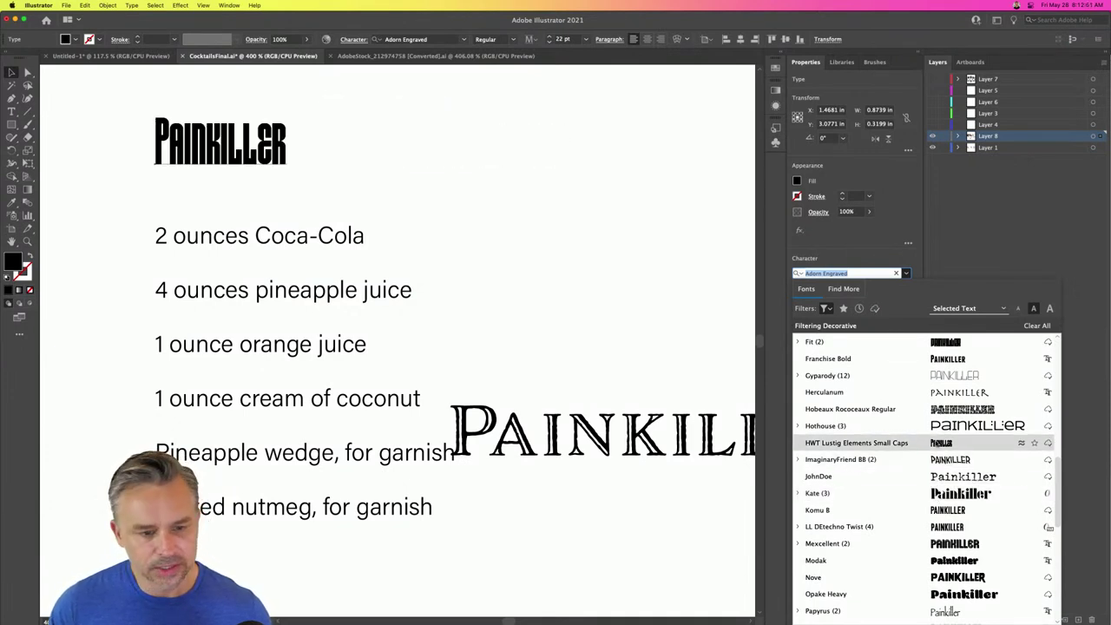
{"action": "scroll", "coordinate": [868, 442], "scroll_direction": "down", "scroll_amount": 3}
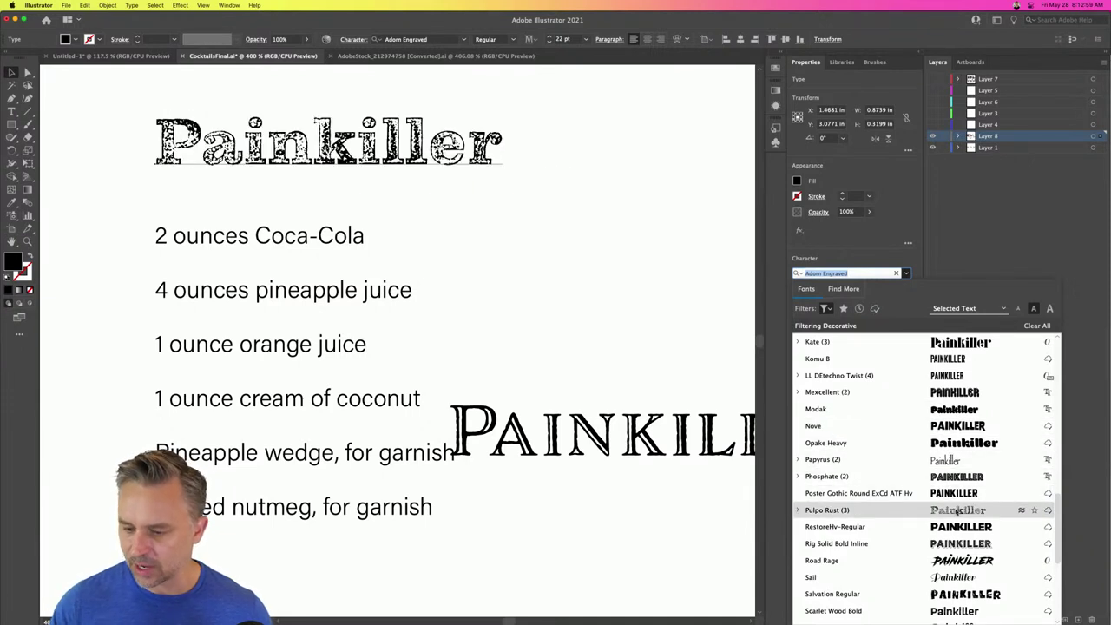
{"action": "left_click", "coordinate": [527, 211]}
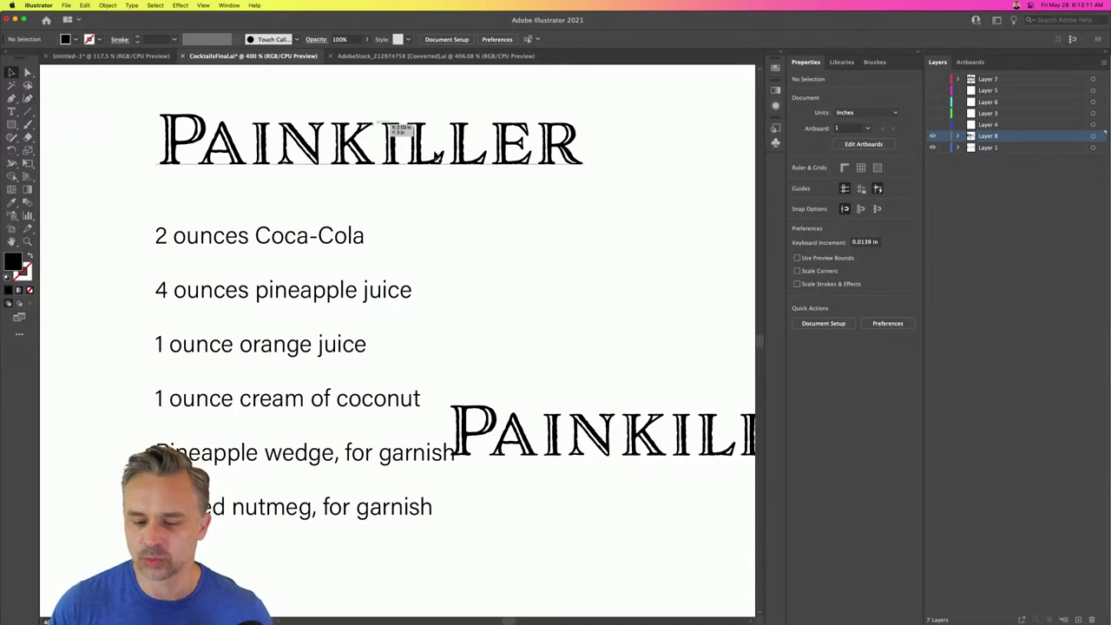
- Shrink the Adorn Engraved copy and place it beside the pineapple juice line
{"action": "left_click_drag", "start_coordinate": [579, 434], "coordinate": [502, 300]}
{"action": "left_click_drag", "start_coordinate": [371, 262], "coordinate": [436, 295]}
{"action": "left_click_drag", "start_coordinate": [642, 308], "coordinate": [486, 284]}
- Restyle the main Painkiller heading in Franchise Bold
{"action": "left_click", "coordinate": [418, 171]}
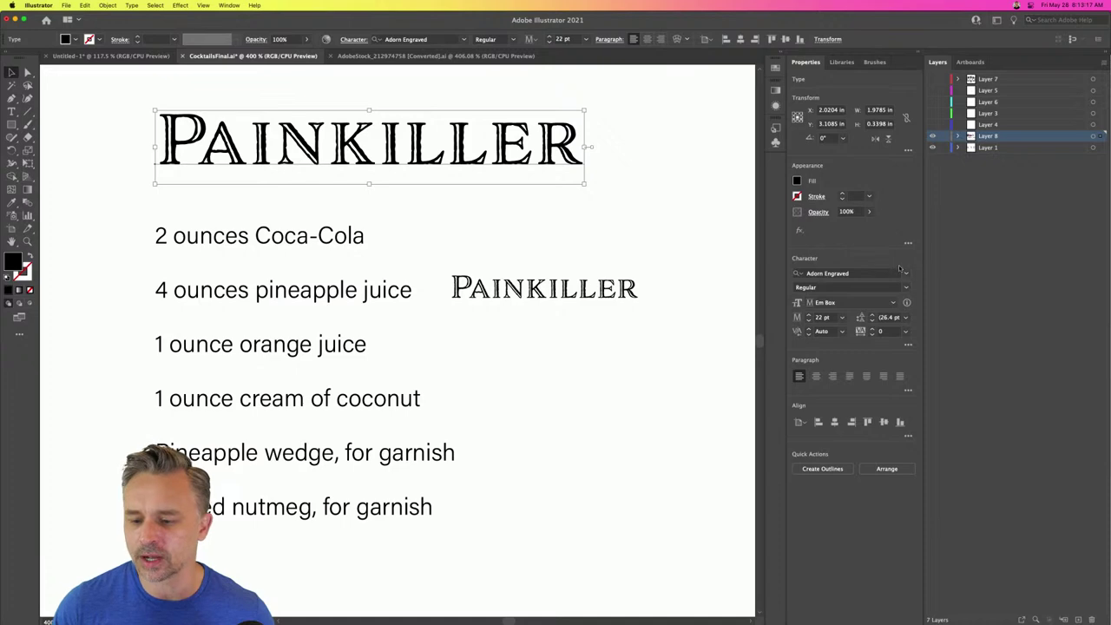
{"action": "left_click", "coordinate": [894, 269]}
{"action": "scroll", "coordinate": [892, 424], "scroll_direction": "down", "scroll_amount": 5}
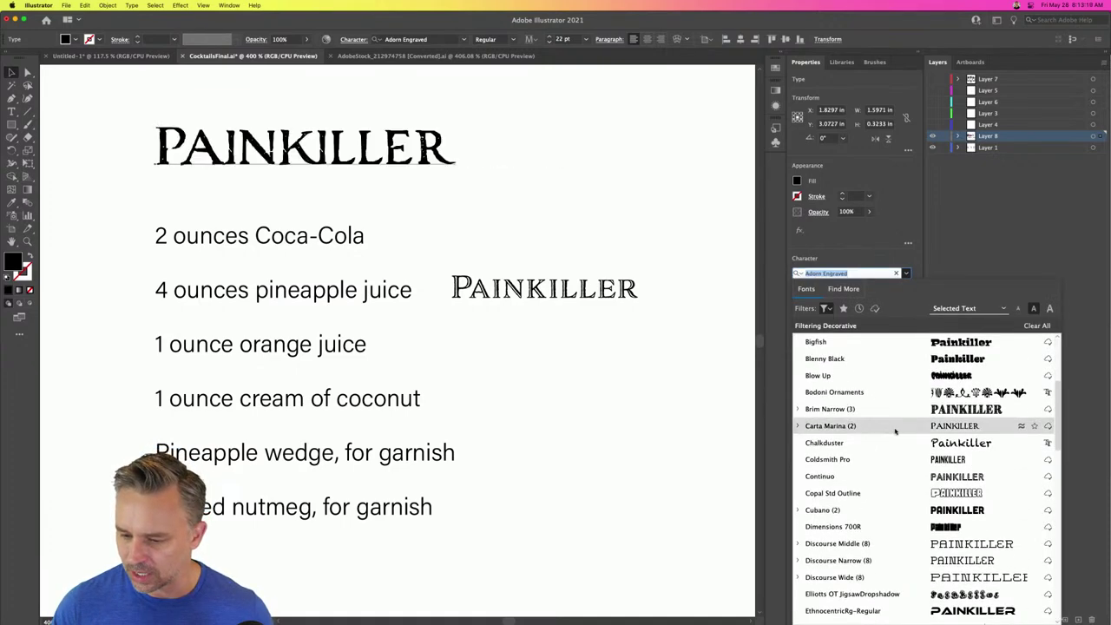
{"action": "scroll", "coordinate": [908, 507], "scroll_direction": "down", "scroll_amount": 4}
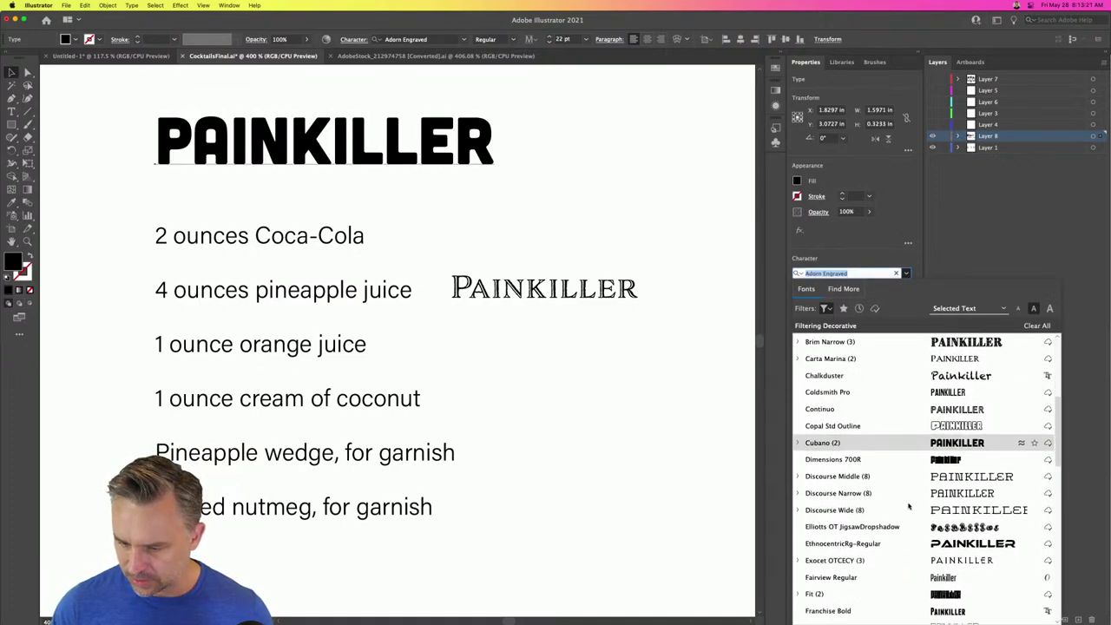
{"action": "scroll", "coordinate": [908, 484], "scroll_direction": "down", "scroll_amount": 4}
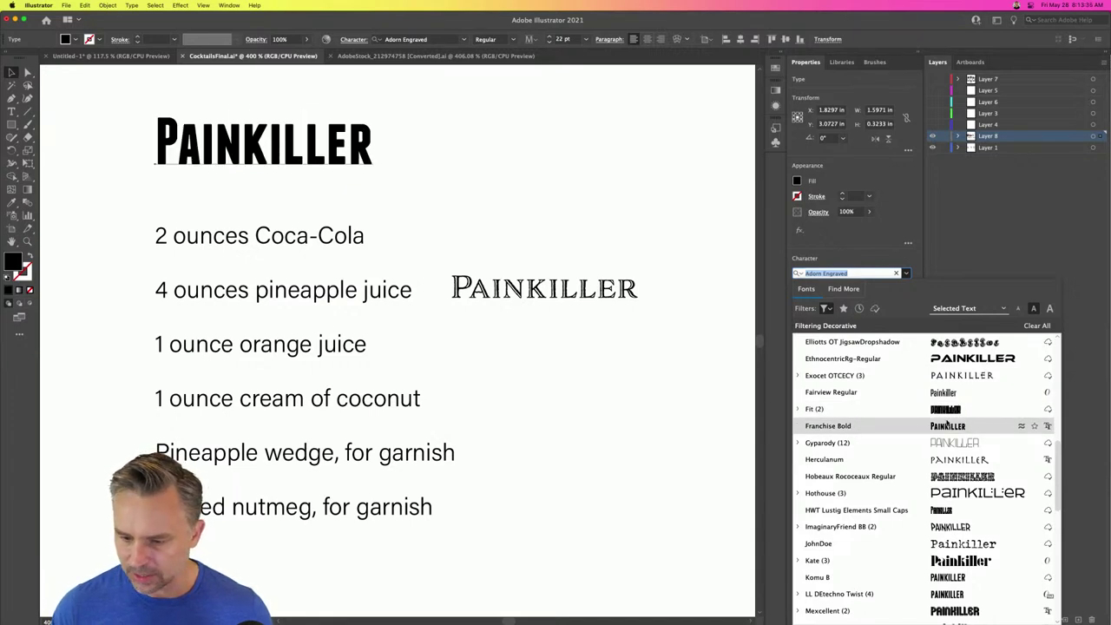
{"action": "left_click", "coordinate": [947, 420]}
- Make copies of the Franchise Bold title to the right
{"action": "left_click_drag", "start_coordinate": [221, 165], "coordinate": [257, 154]}
{"action": "left_click", "coordinate": [450, 165]}
{"action": "key", "text": "super+equal"}
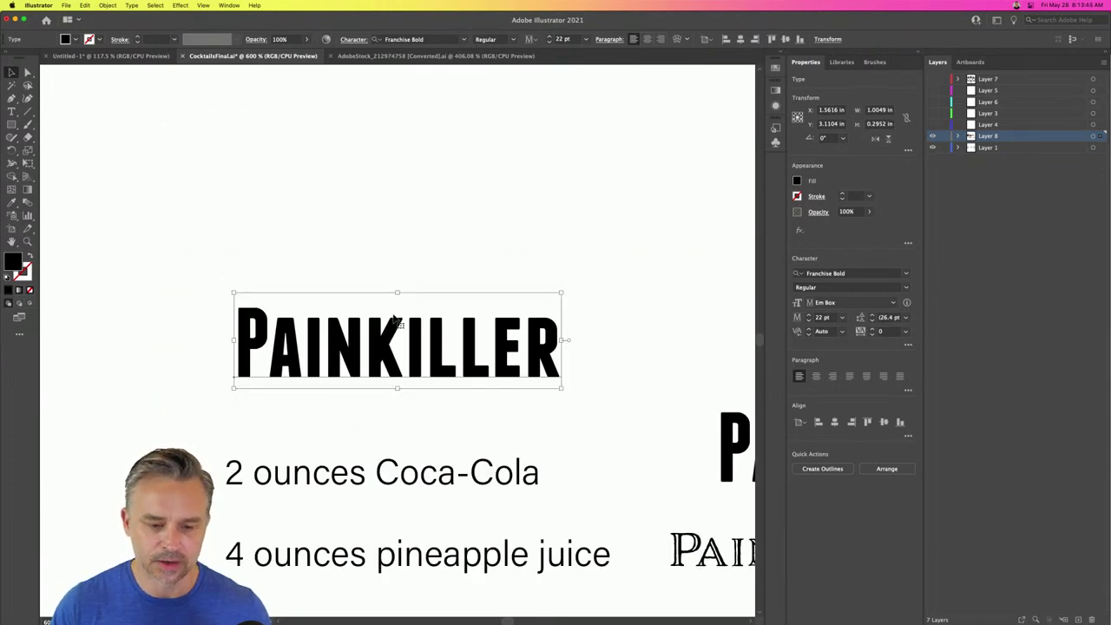
{"action": "key", "text": "super+minus"}
{"action": "left_click_drag", "start_coordinate": [385, 347], "coordinate": [707, 302]}
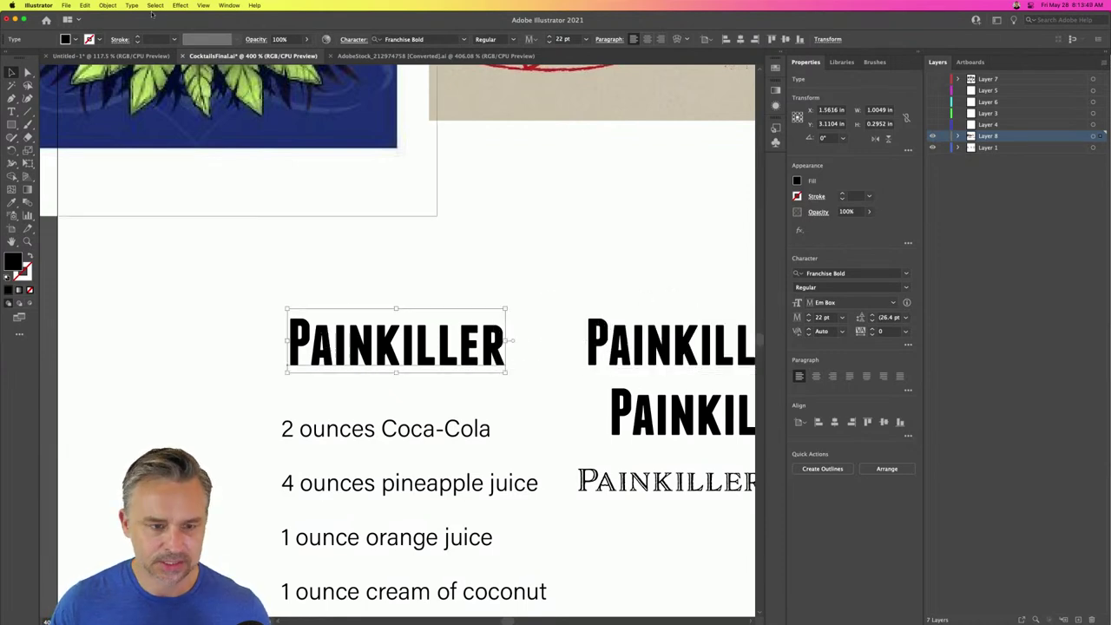
{"action": "left_click", "coordinate": [11, 112]}
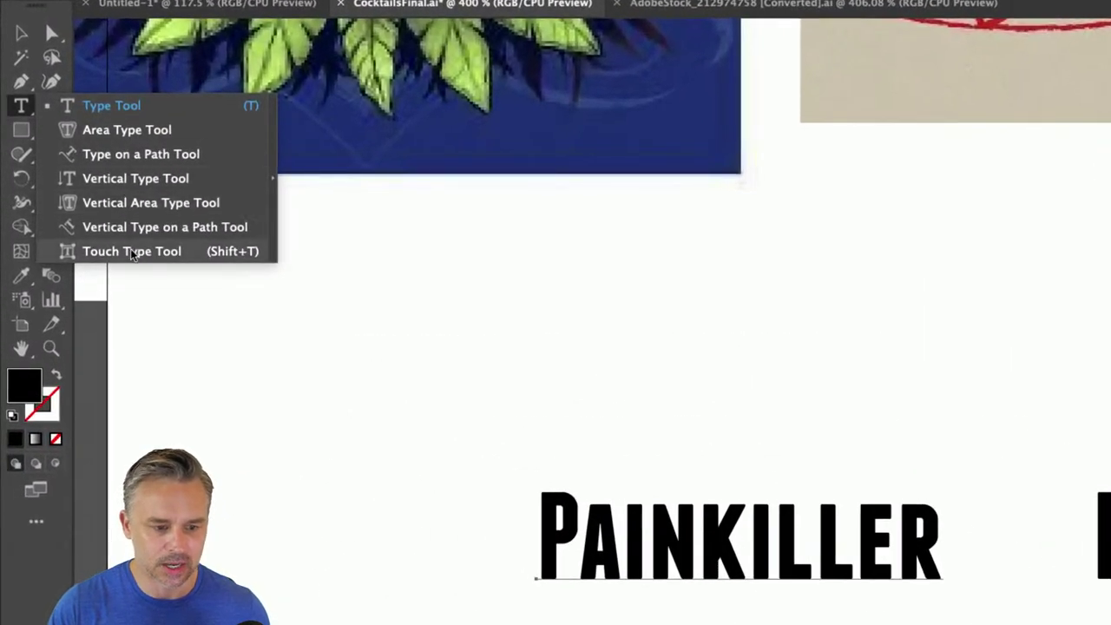
- Stagger the title's letters with Touch Type: drop the R and K, raise the second L and I
{"action": "left_click", "coordinate": [88, 204]}
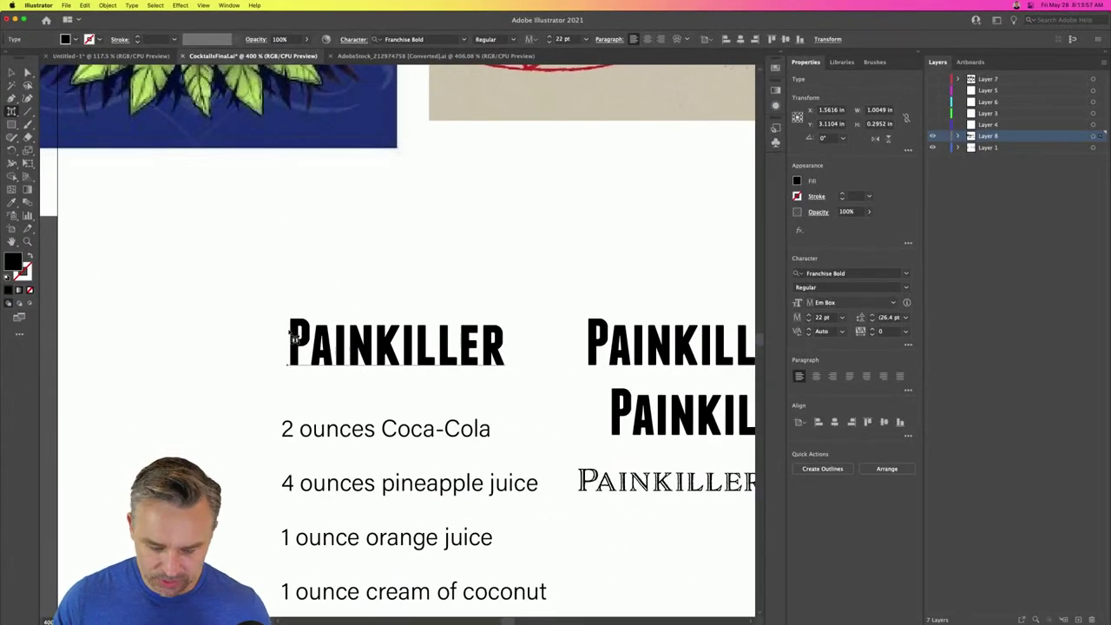
{"action": "left_click", "coordinate": [495, 495]}
{"action": "key", "text": "super+equal"}
{"action": "key", "text": "super+equal"}
{"action": "scroll", "coordinate": [364, 156], "scroll_direction": "down", "scroll_amount": 2}
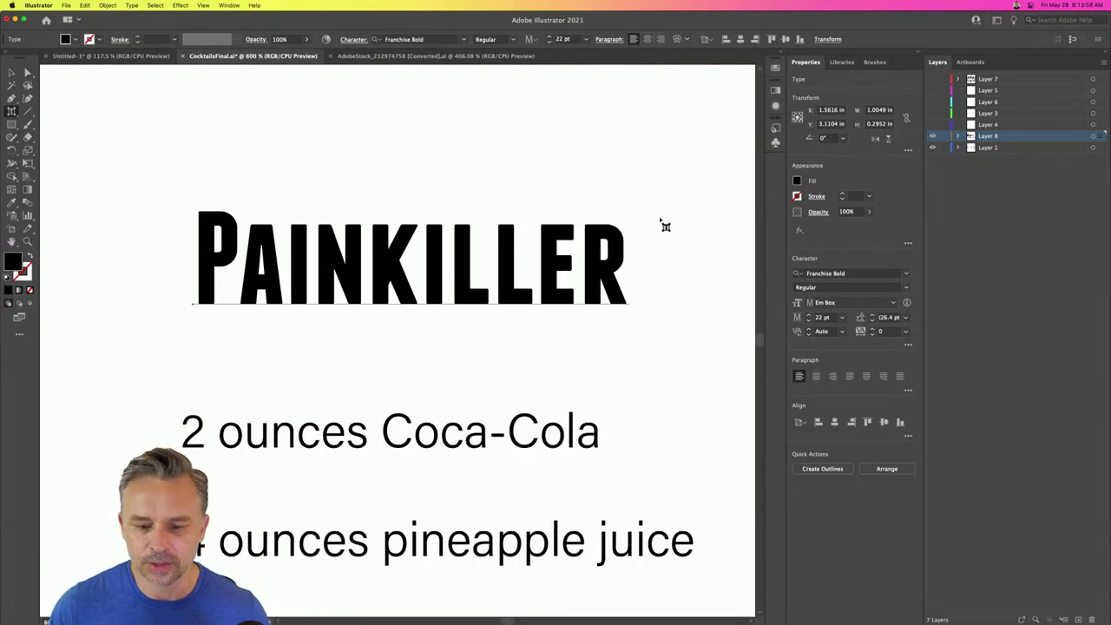
{"action": "left_click", "coordinate": [593, 274]}
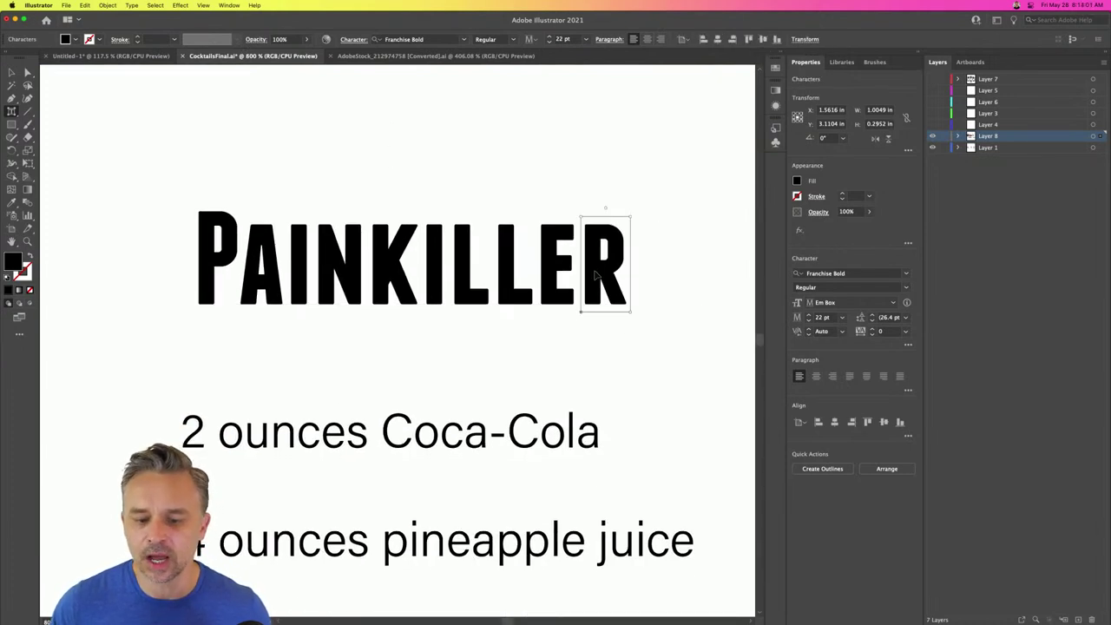
{"action": "left_click_drag", "start_coordinate": [595, 274], "coordinate": [597, 286]}
{"action": "left_click", "coordinate": [503, 259]}
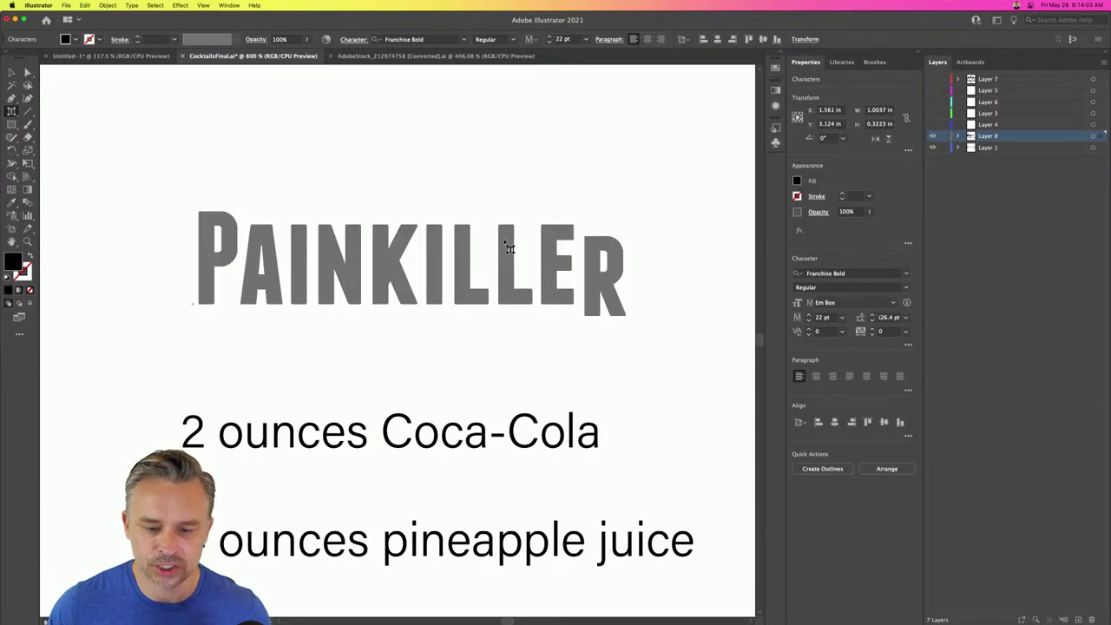
{"action": "left_click_drag", "start_coordinate": [504, 259], "coordinate": [489, 236]}
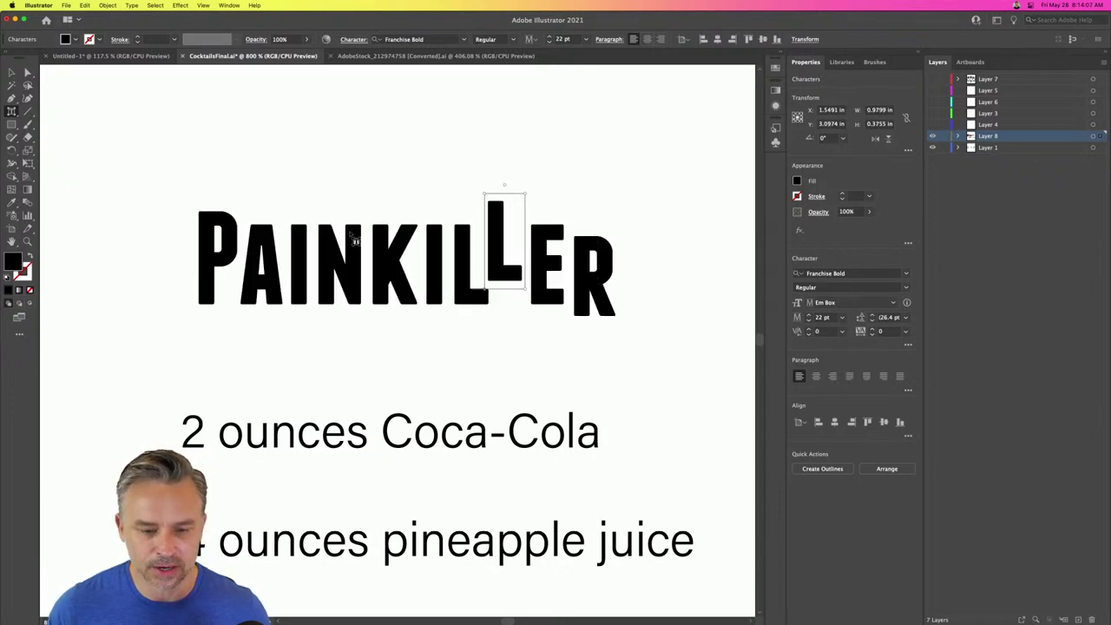
{"action": "left_click_drag", "start_coordinate": [386, 279], "coordinate": [383, 288]}
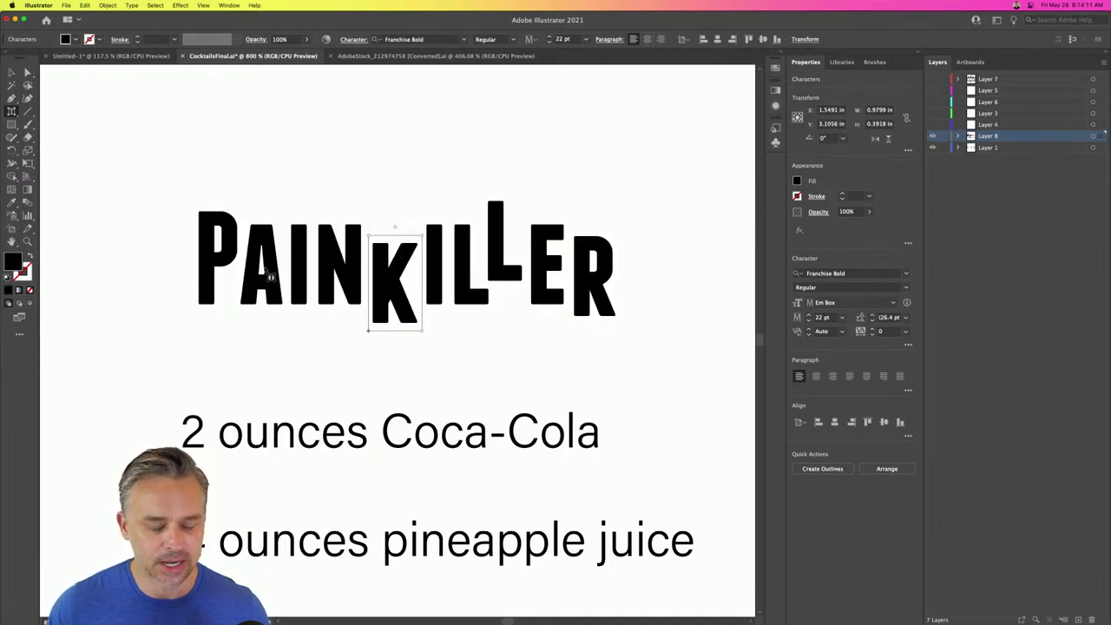
{"action": "left_click", "coordinate": [297, 287]}
{"action": "left_click_drag", "start_coordinate": [297, 287], "coordinate": [293, 249]}
{"action": "left_click_drag", "start_coordinate": [213, 254], "coordinate": [212, 254]}
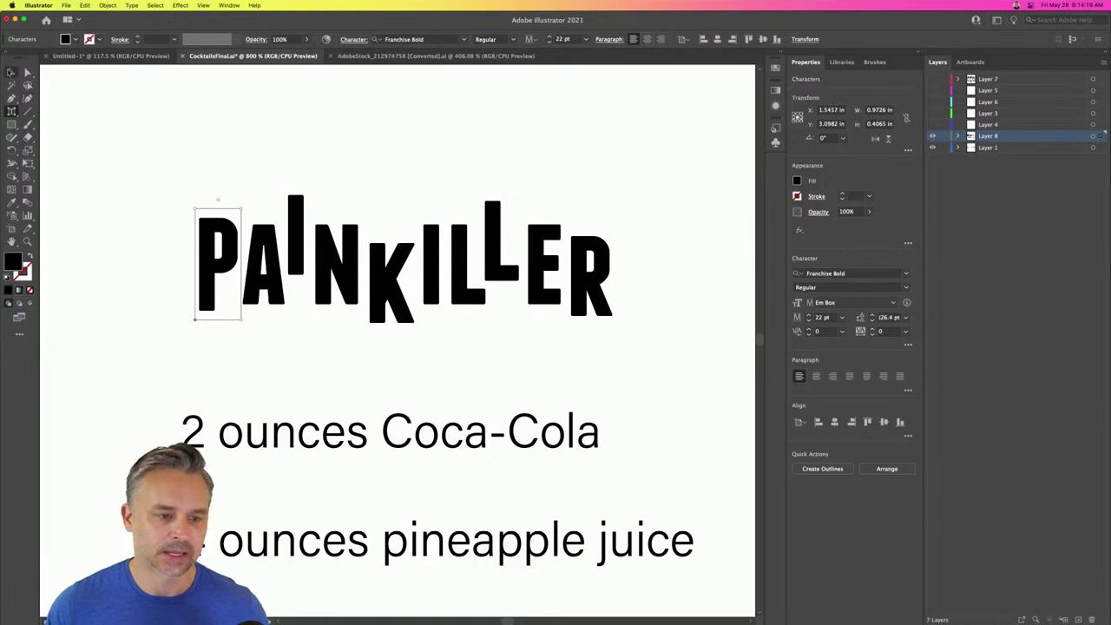
- Shift the PAINKILLER heading slightly right and deselect it
{"action": "left_click", "coordinate": [11, 73]}
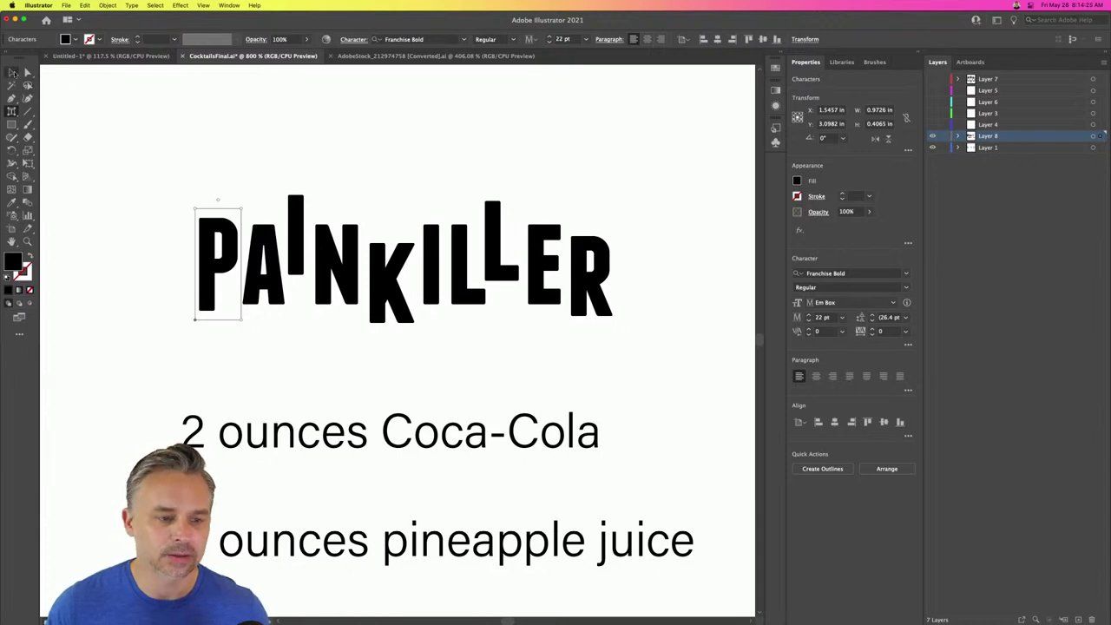
{"action": "left_click_drag", "start_coordinate": [438, 251], "coordinate": [463, 247]}
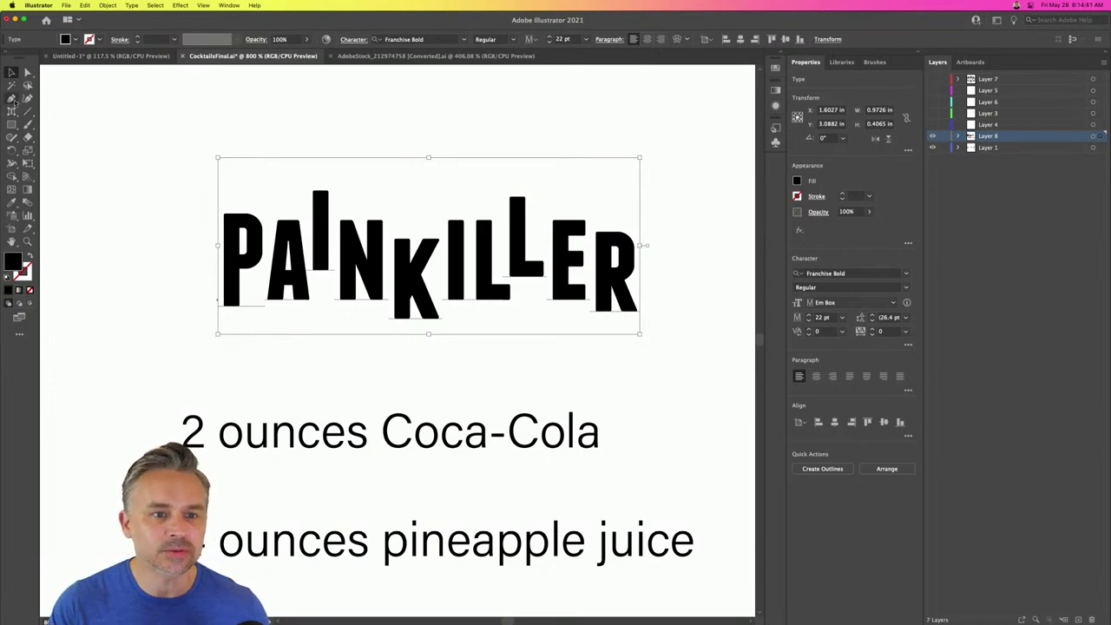
{"action": "key", "text": "shift+t"}
{"action": "left_click", "coordinate": [11, 111]}
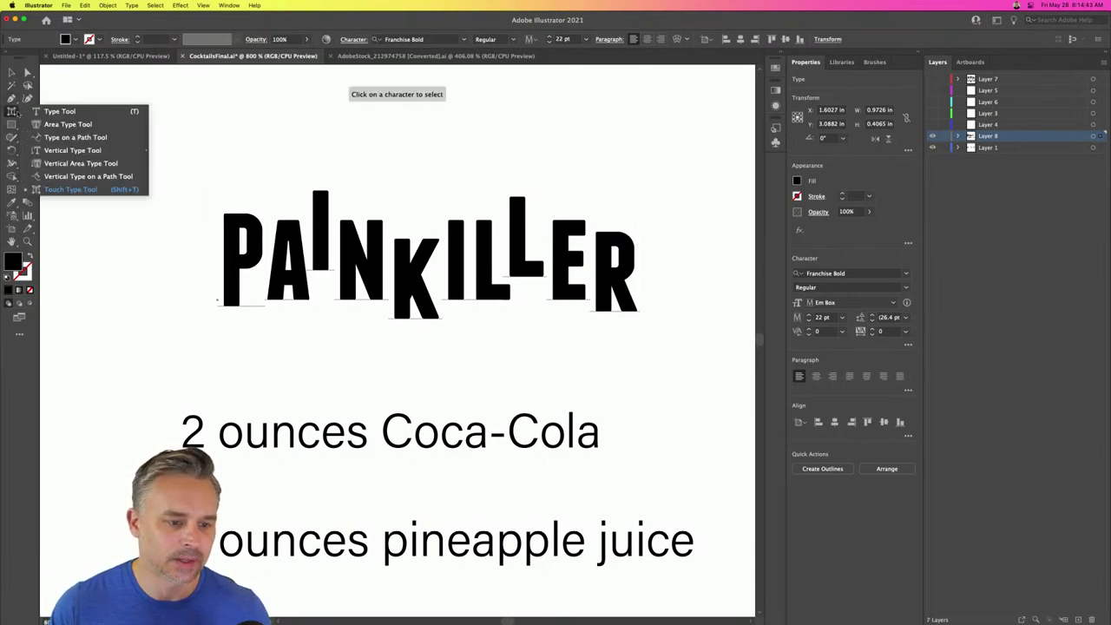
{"action": "left_click", "coordinate": [60, 111]}
{"action": "left_click_drag", "start_coordinate": [224, 246], "coordinate": [545, 251]}
{"action": "left_click", "coordinate": [11, 72]}
{"action": "left_click", "coordinate": [83, 131]}
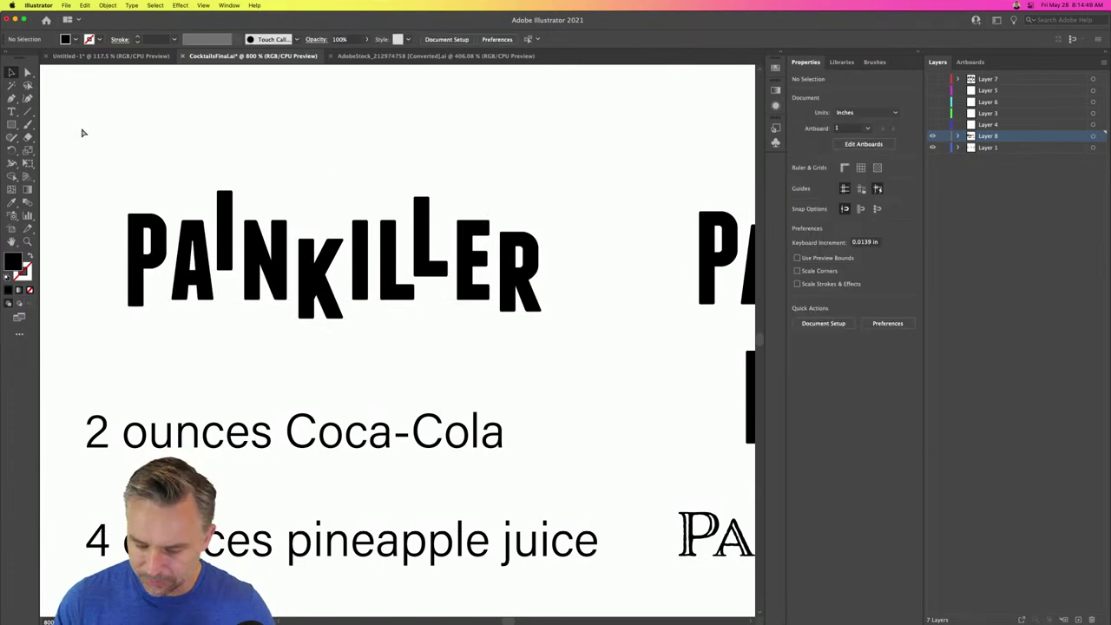
{"action": "key", "text": "super+minus"}
- Duplicate the PAINKILLER heading to the upper right and reselect the staggered original
{"action": "left_click_drag", "start_coordinate": [365, 268], "coordinate": [364, 172], "text": "alt"}
{"action": "left_click_drag", "start_coordinate": [282, 170], "coordinate": [667, 168]}
{"action": "left_click_drag", "start_coordinate": [498, 175], "coordinate": [541, 179]}
{"action": "scroll", "coordinate": [172, 175], "scroll_direction": "up", "scroll_amount": 2}
{"action": "scroll", "coordinate": [172, 175], "scroll_direction": "right", "scroll_amount": 2}
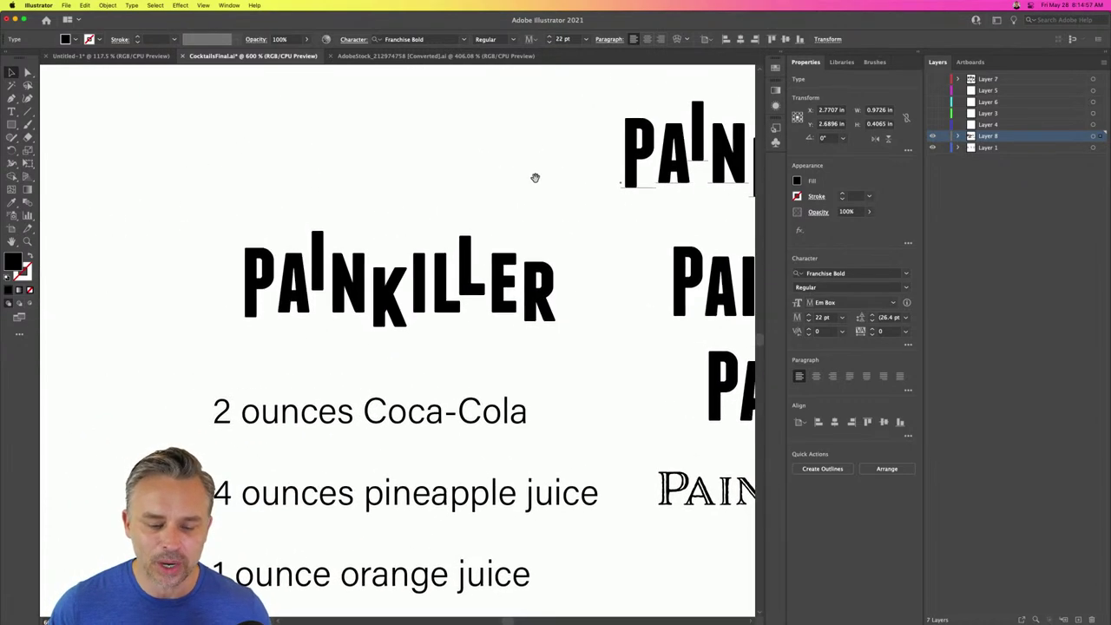
{"action": "left_click", "coordinate": [271, 293]}
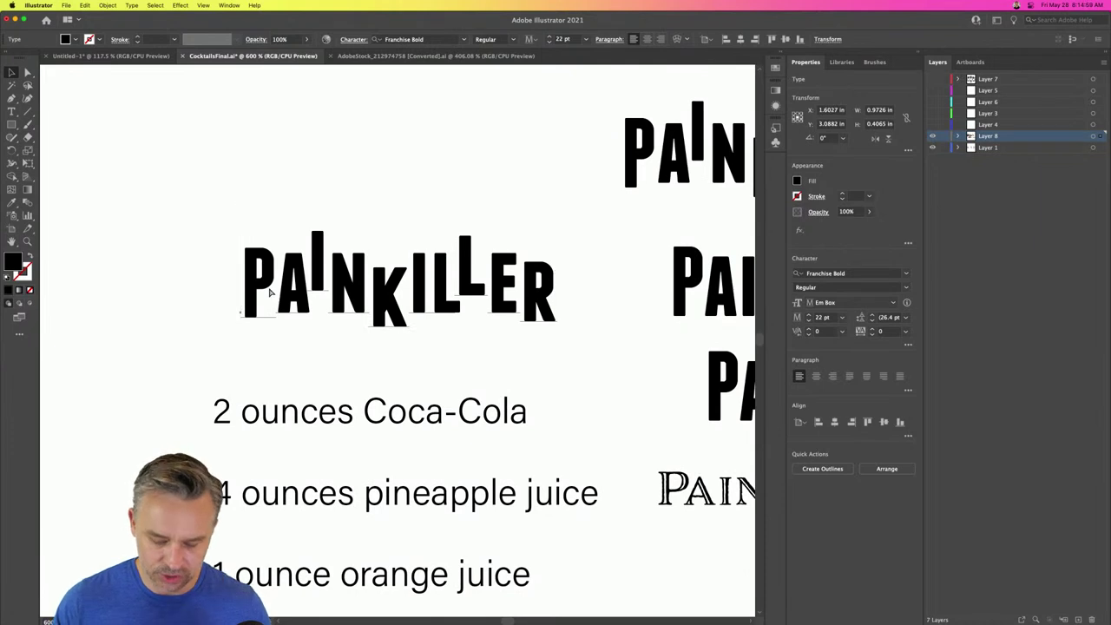
{"action": "key", "text": "super+equal"}
{"action": "key", "text": "super+equal"}
- Convert the PAINKILLER text to outlines with Type > Create Outlines
{"action": "left_click", "coordinate": [108, 4]}
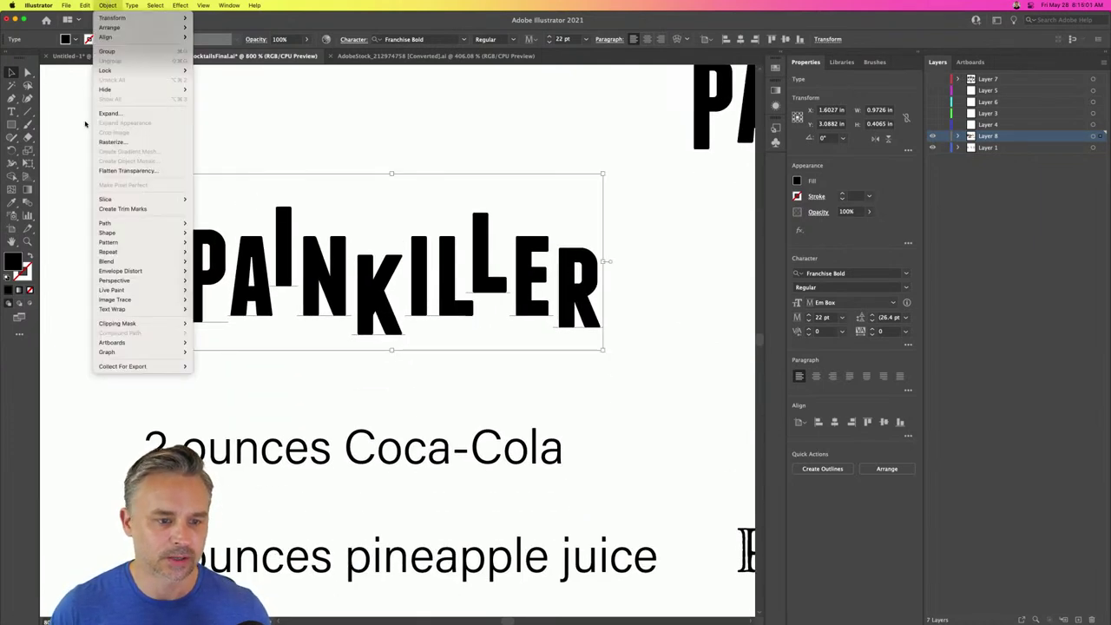
{"action": "mouse_move", "coordinate": [130, 5]}
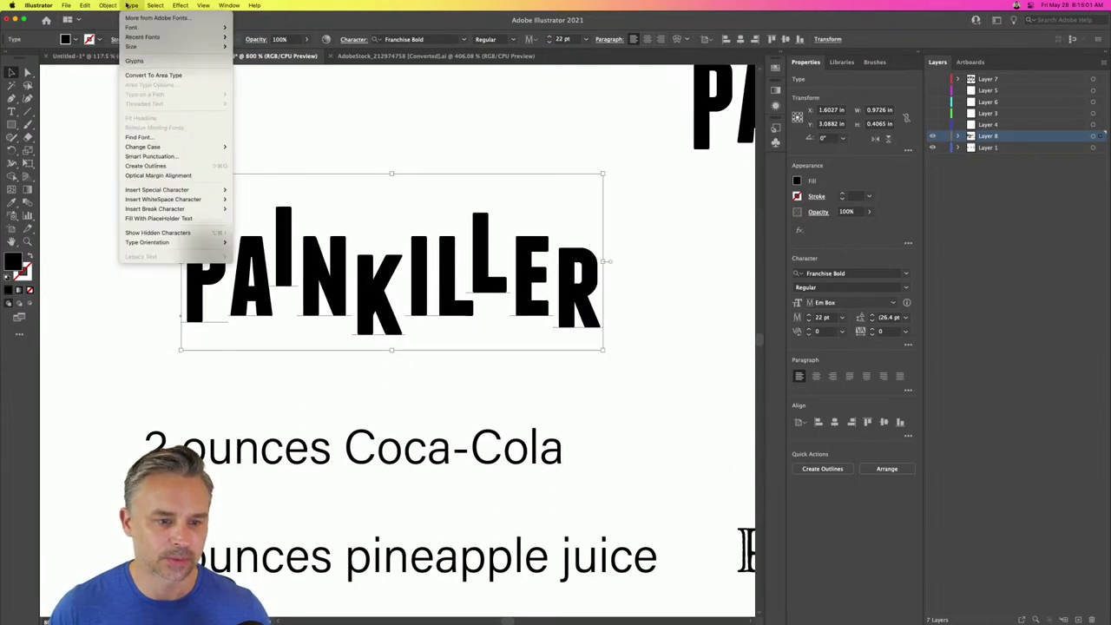
{"action": "left_click", "coordinate": [130, 166]}
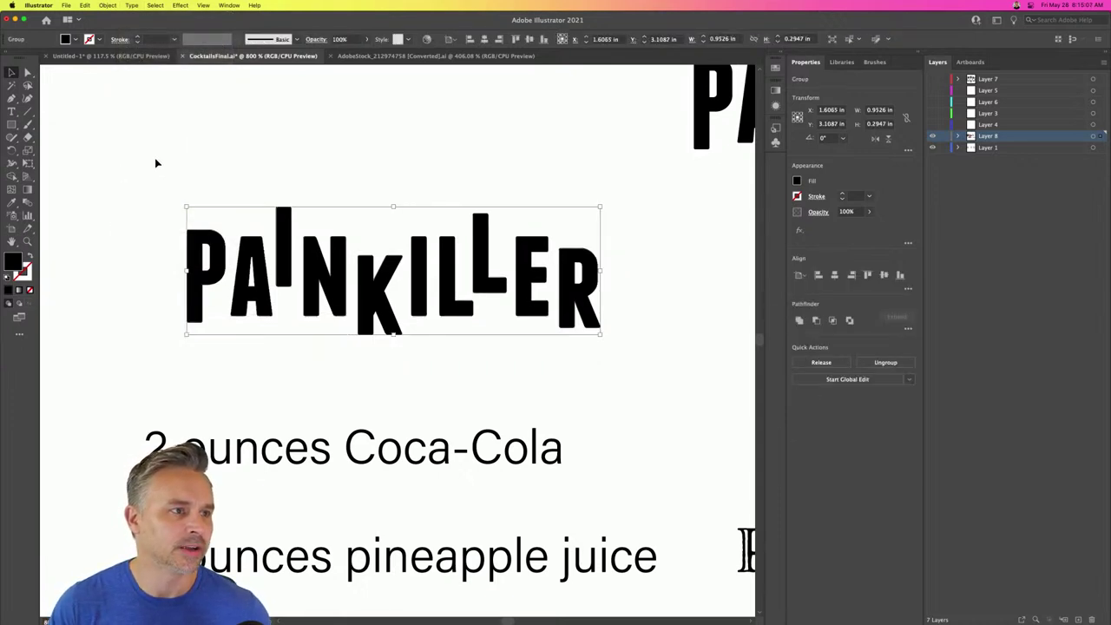
- Stretch the R's leg down below the word using Direct Selection
{"action": "left_click", "coordinate": [27, 72]}
{"action": "left_click", "coordinate": [620, 355]}
{"action": "left_click_drag", "start_coordinate": [594, 342], "coordinate": [697, 253]}
{"action": "key", "text": "super+equal"}
{"action": "key", "text": "super+equal"}
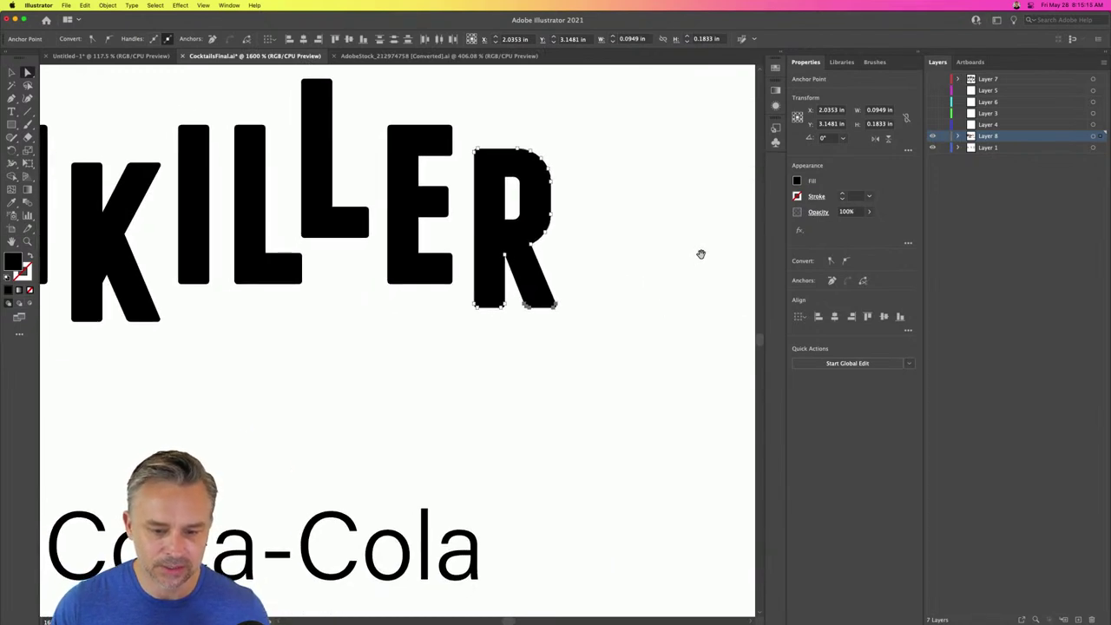
{"action": "left_click_drag", "start_coordinate": [527, 307], "coordinate": [552, 374]}
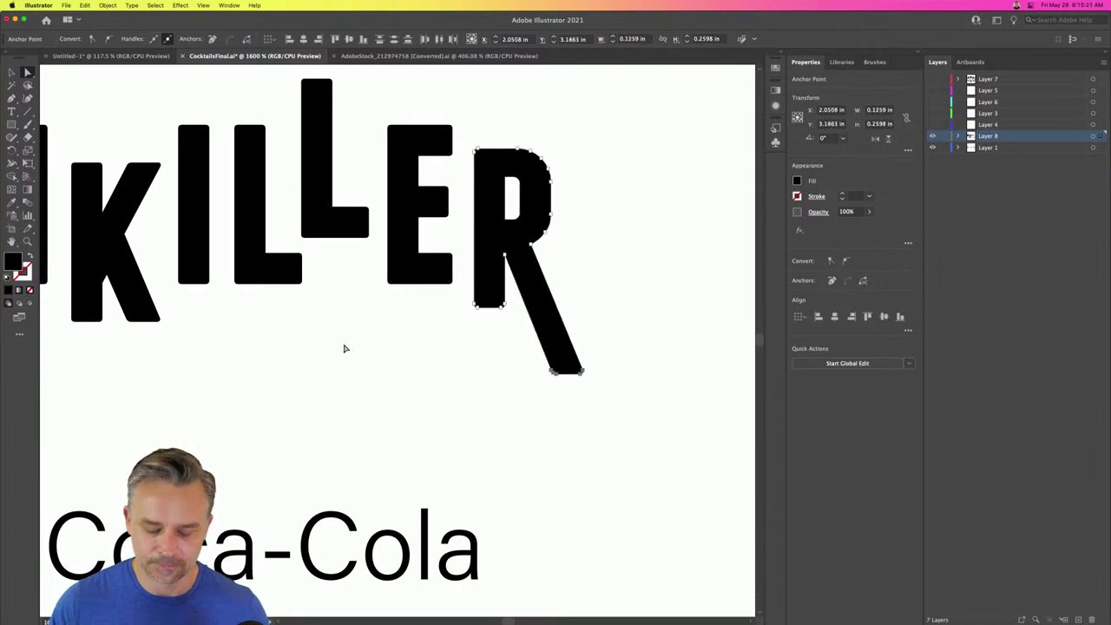
{"action": "key", "text": "super+minus"}
{"action": "scroll", "coordinate": [398, 338], "scroll_direction": "left", "scroll_amount": 5}
{"action": "left_click_drag", "start_coordinate": [592, 326], "coordinate": [604, 328]}
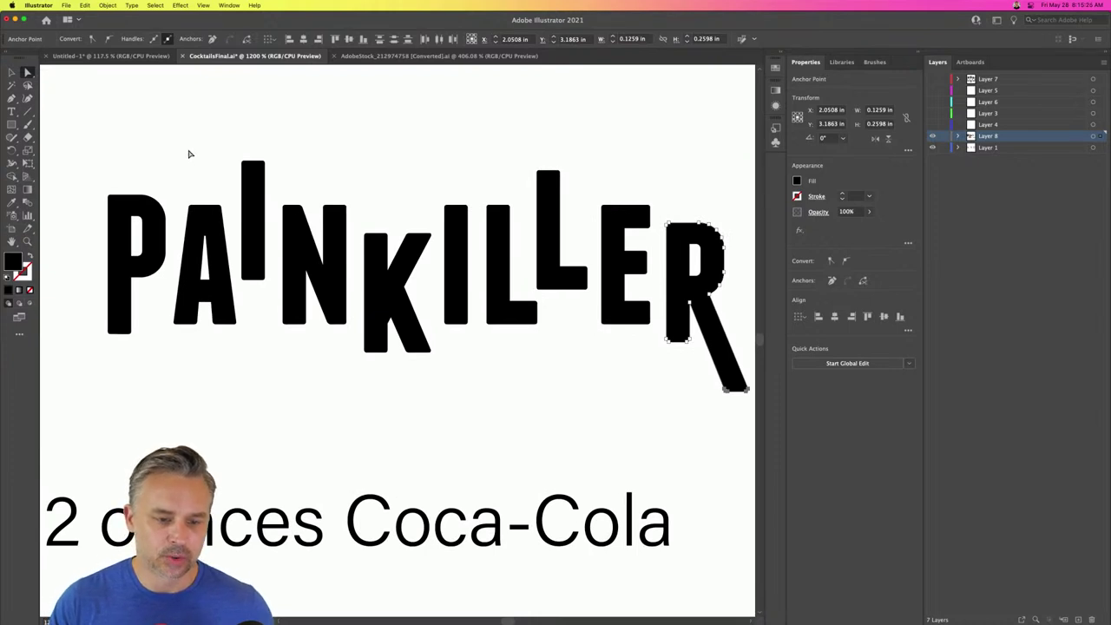
- Extend the A's base downward below the baseline
{"action": "left_click_drag", "start_coordinate": [88, 312], "coordinate": [144, 360]}
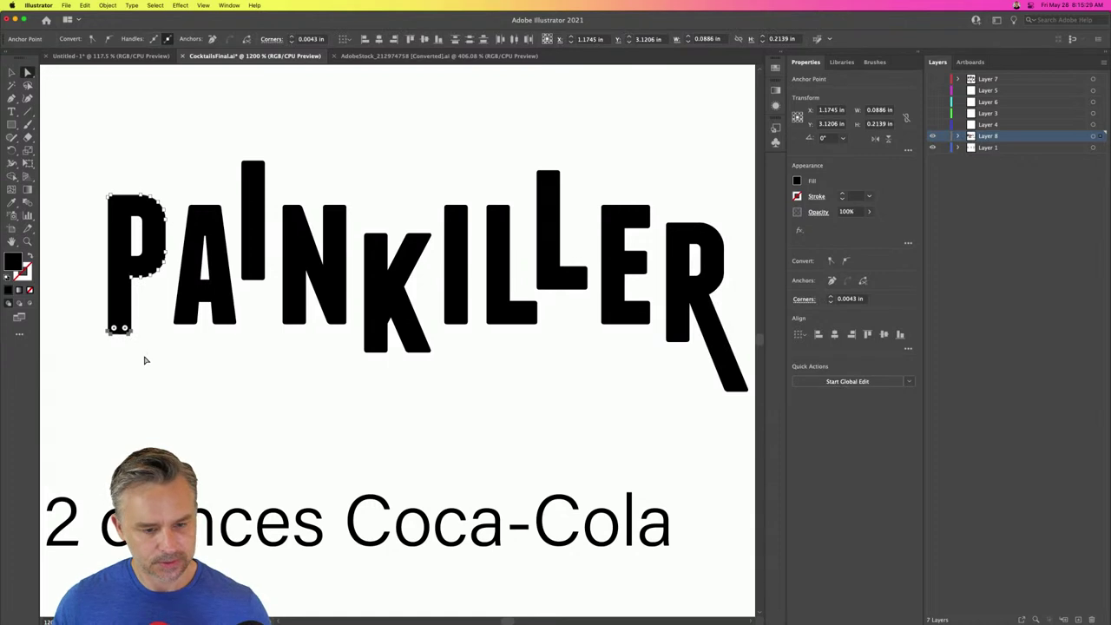
{"action": "left_click", "coordinate": [323, 356]}
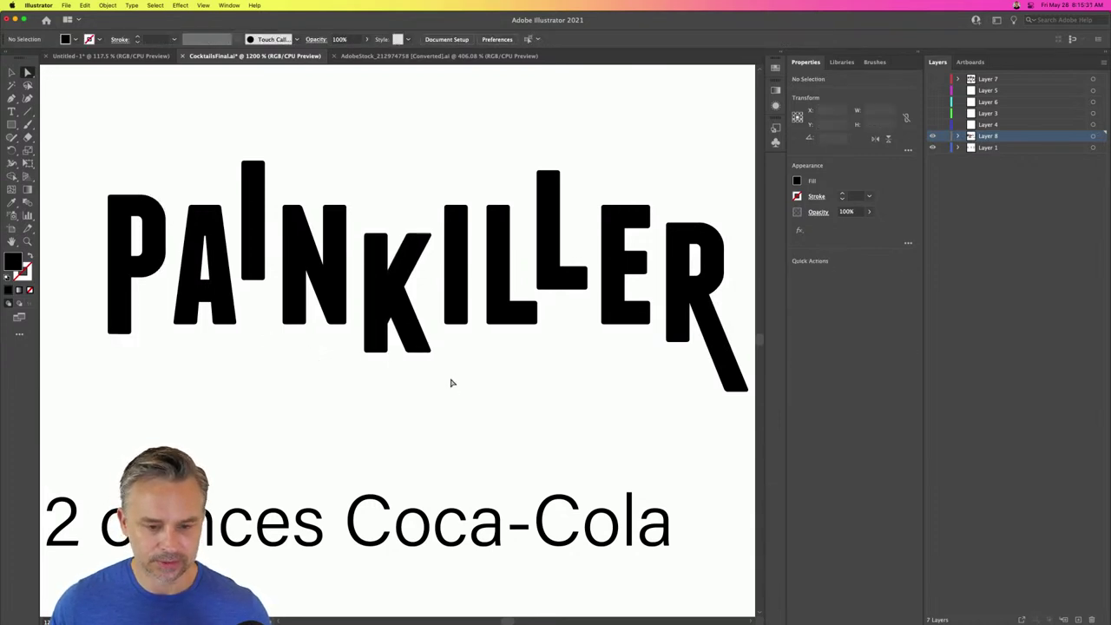
{"action": "key", "text": "super+minus"}
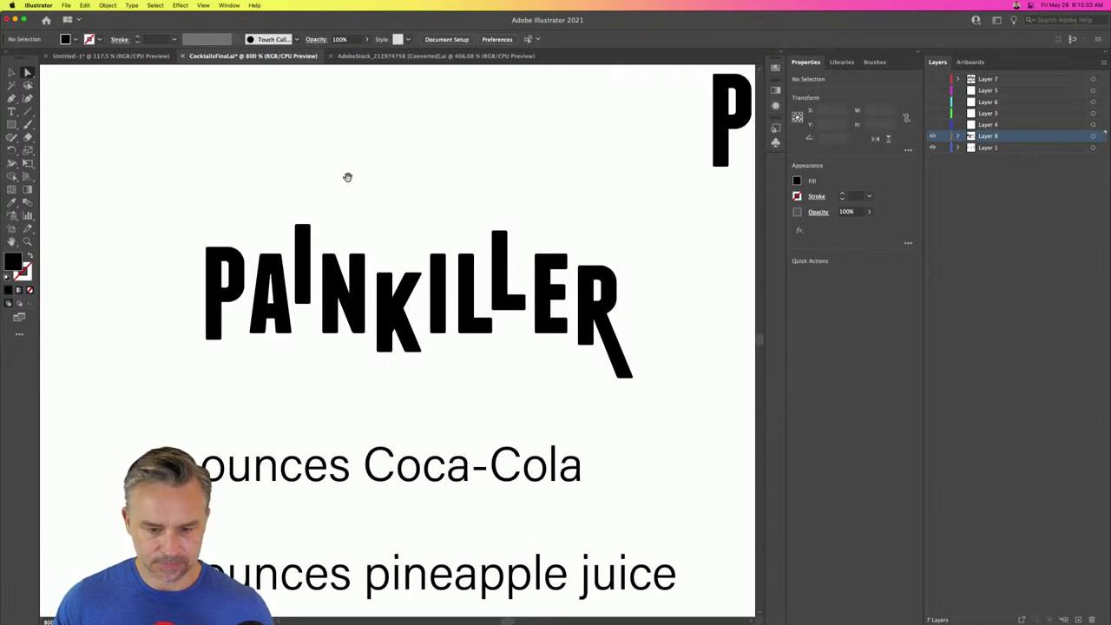
{"action": "scroll", "coordinate": [350, 179], "scroll_direction": "left", "scroll_amount": 2}
{"action": "left_click_drag", "start_coordinate": [257, 318], "coordinate": [290, 339]}
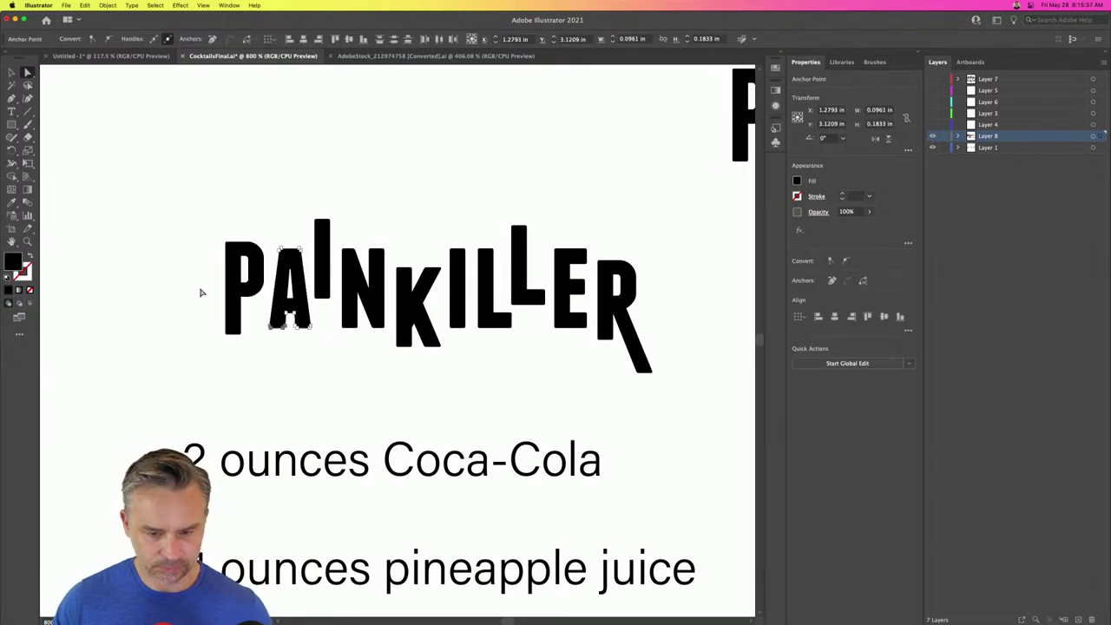
{"action": "key", "text": "super+equal"}
{"action": "key", "text": "super+equal"}
{"action": "left_click_drag", "start_coordinate": [398, 343], "coordinate": [384, 382]}
{"action": "left_click", "coordinate": [373, 340]}
- Select the N's top-right anchor points, then zoom back out to 800%
{"action": "left_click_drag", "start_coordinate": [478, 238], "coordinate": [291, 289]}
{"action": "left_click_drag", "start_coordinate": [302, 240], "coordinate": [332, 228]}
{"action": "left_click", "coordinate": [367, 150]}
{"action": "key", "text": "super+minus"}
{"action": "key", "text": "super+minus"}
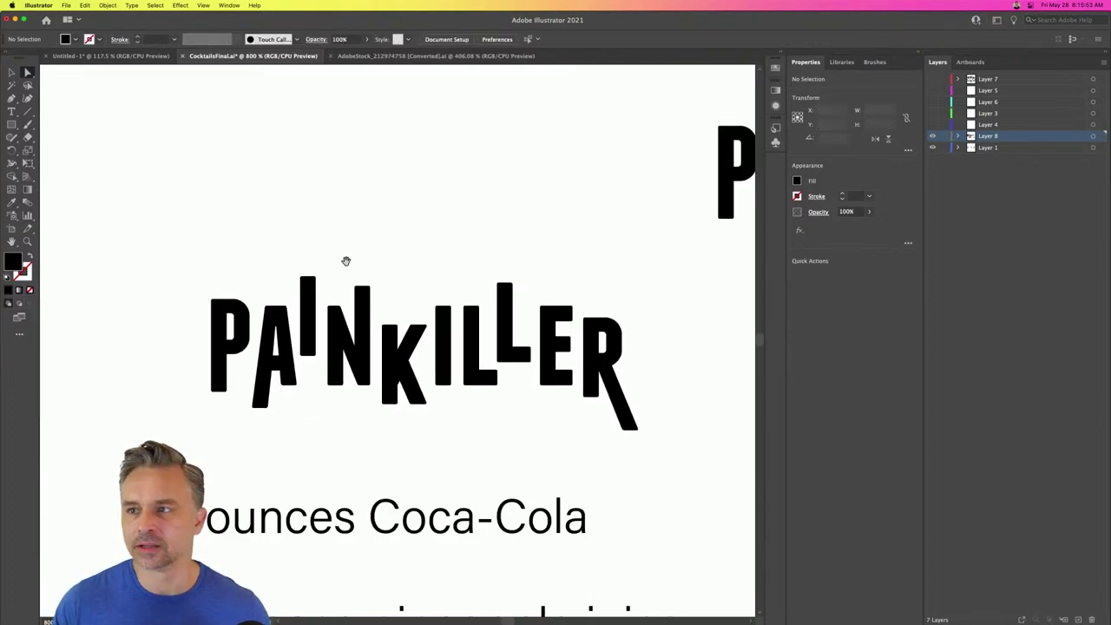
{"action": "left_click_drag", "start_coordinate": [347, 260], "coordinate": [375, 231]}
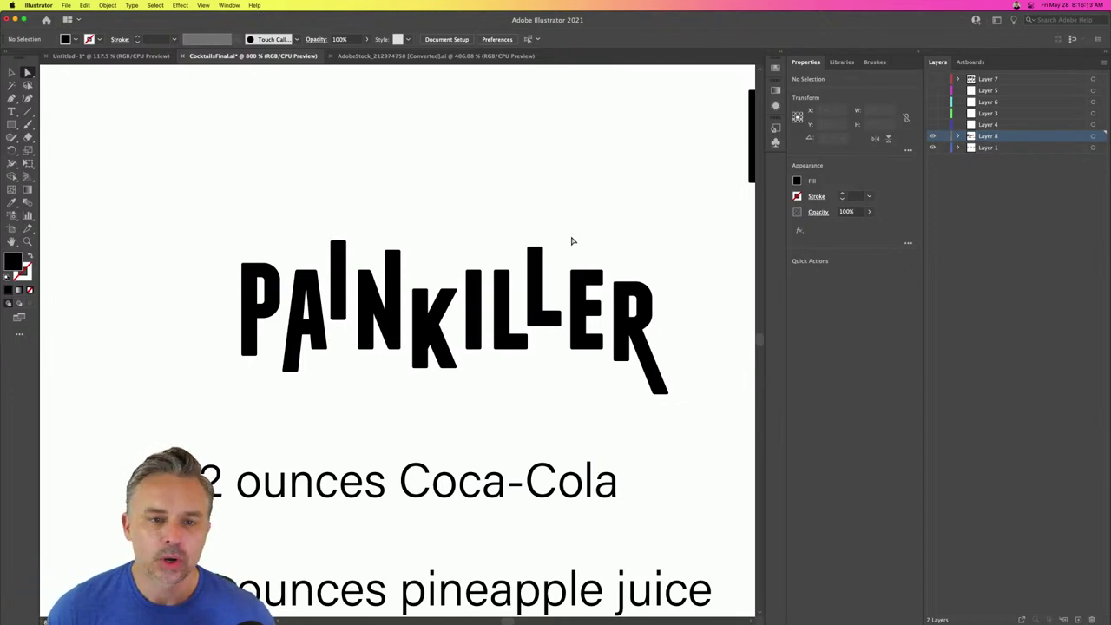
{"action": "scroll", "coordinate": [572, 241], "scroll_direction": "right", "scroll_amount": 1}
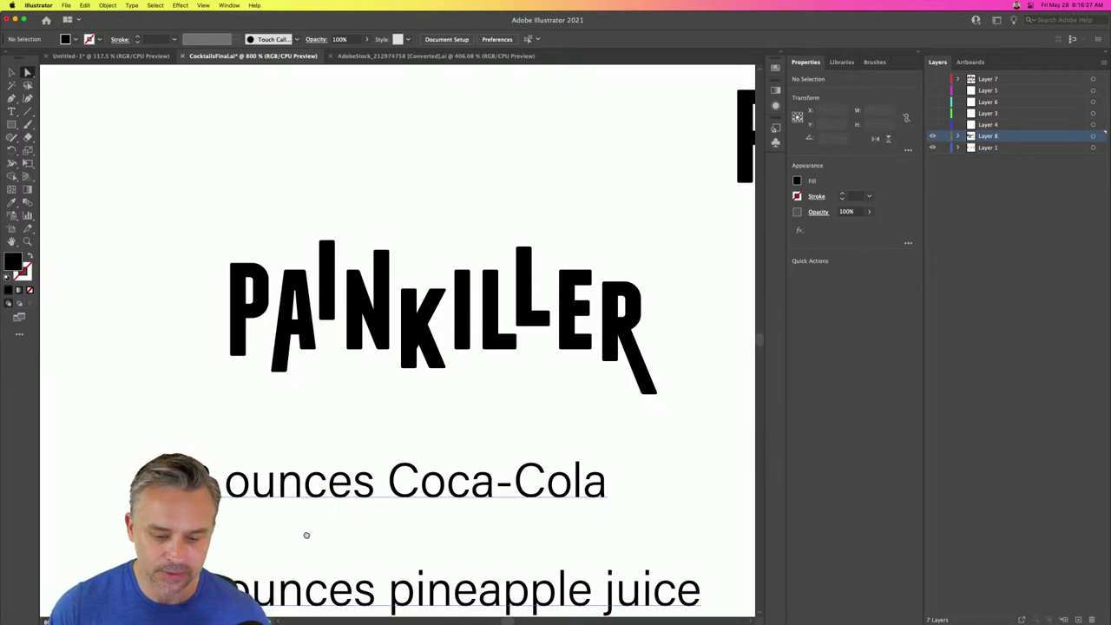
{"action": "scroll", "coordinate": [307, 540], "scroll_direction": "down", "scroll_amount": 10}
{"action": "scroll", "coordinate": [251, 166], "scroll_direction": "up", "scroll_amount": 5}
{"action": "scroll", "coordinate": [309, 499], "scroll_direction": "up", "scroll_amount": 5}
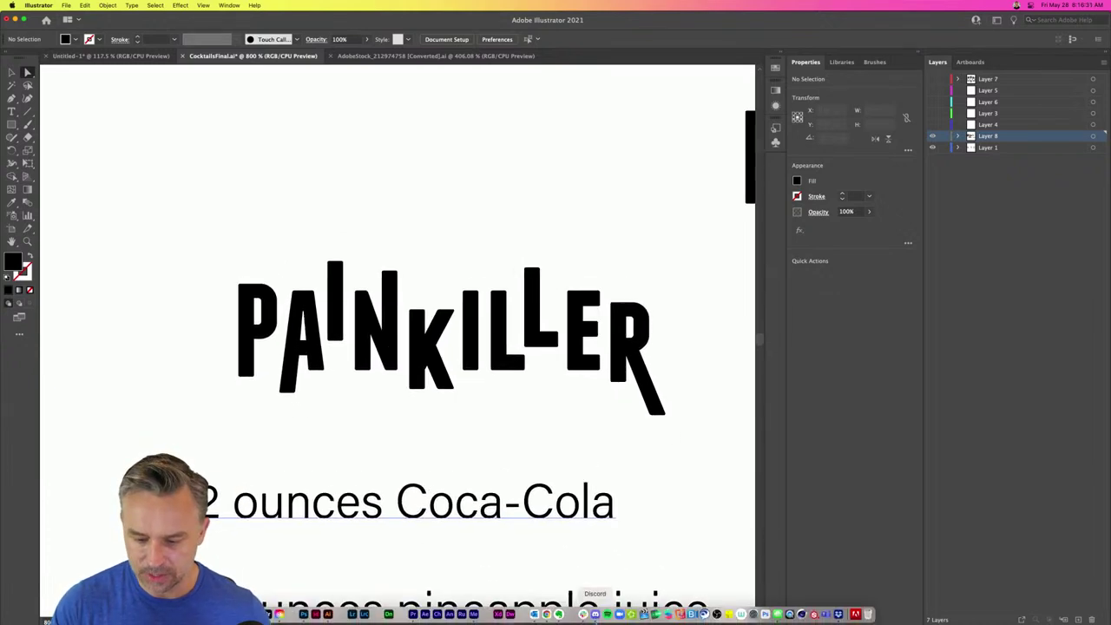
- Launch Noun Project from Spotlight with 'noun' and move its window to the left
{"action": "key", "text": "super+space"}
{"action": "type", "text": "noun"}
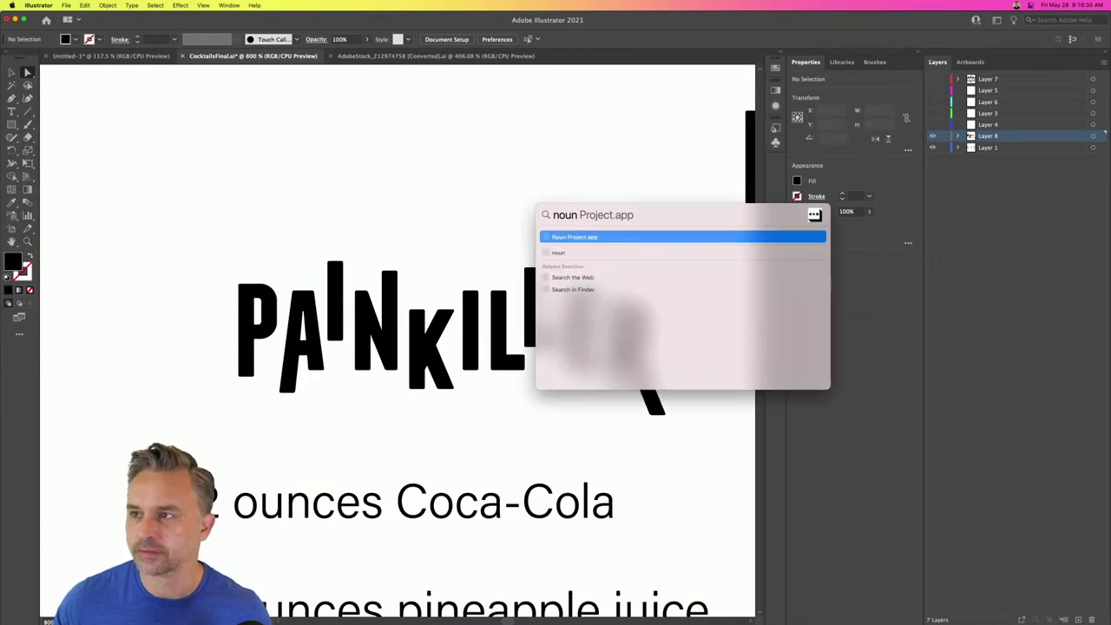
{"action": "key", "text": "Return"}
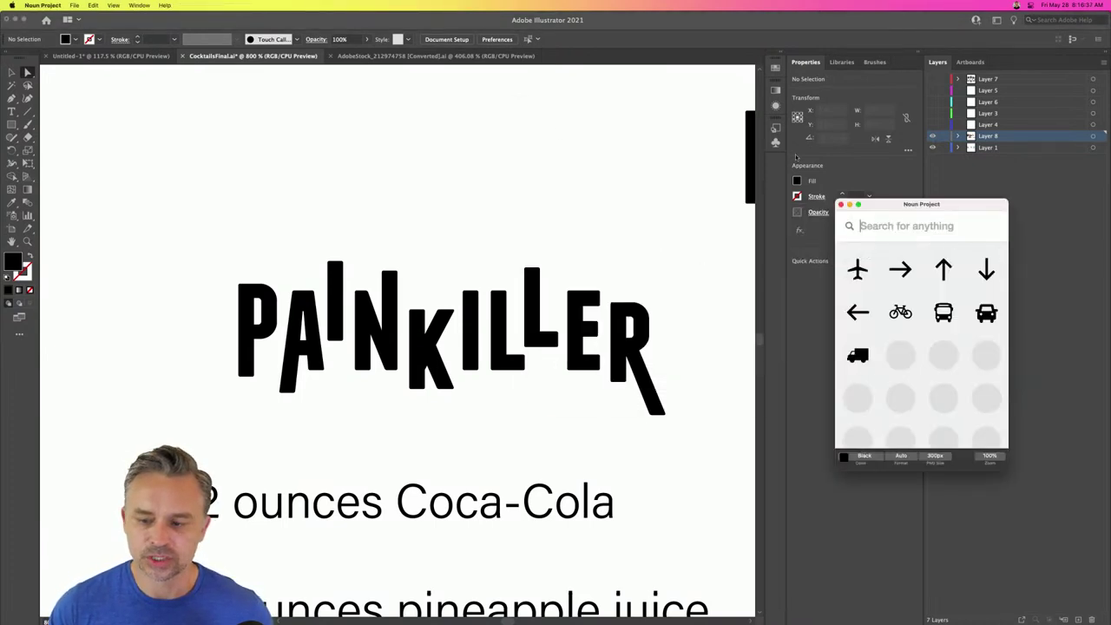
{"action": "left_click_drag", "start_coordinate": [881, 209], "coordinate": [642, 154]}
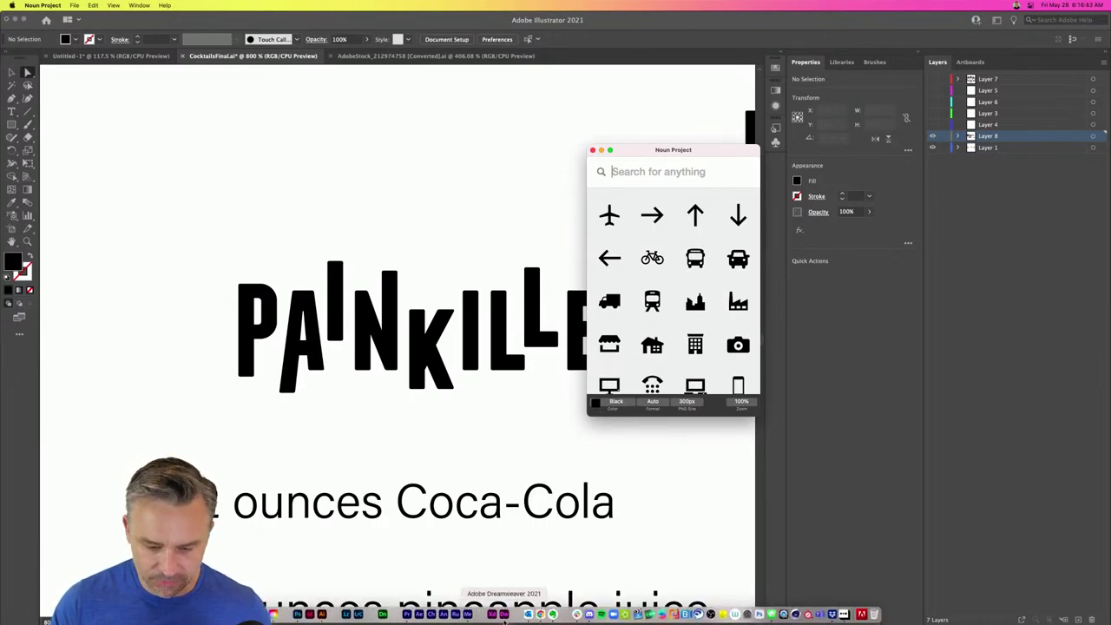
{"action": "left_click", "coordinate": [521, 611]}
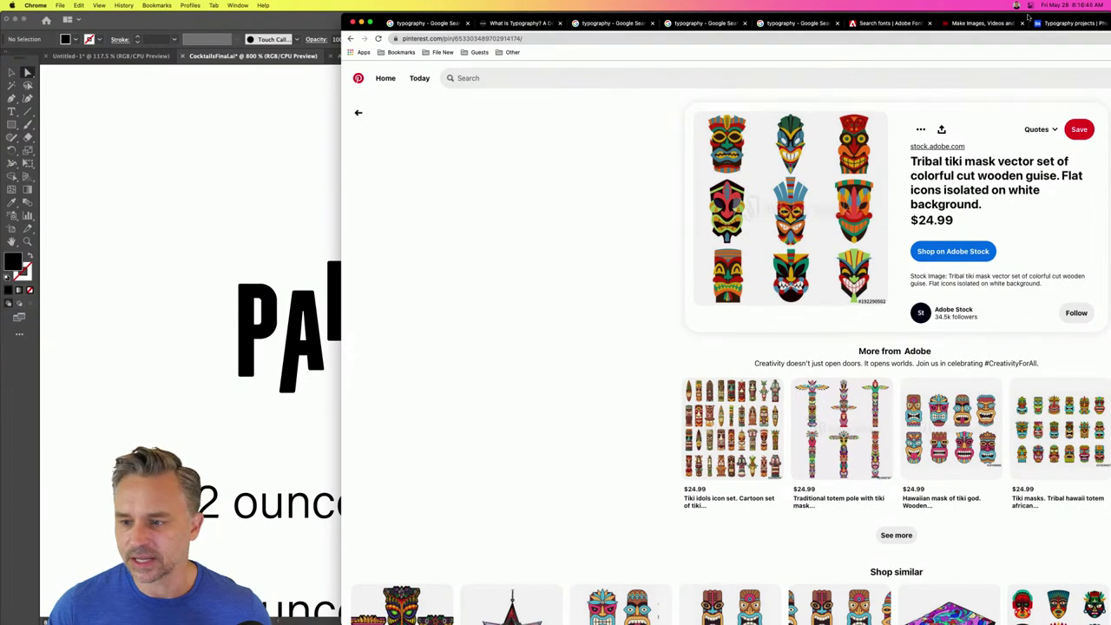
- Load stock.adobe.com in the art.com tab of the maximized Chrome window
{"action": "double_click", "coordinate": [683, 16]}
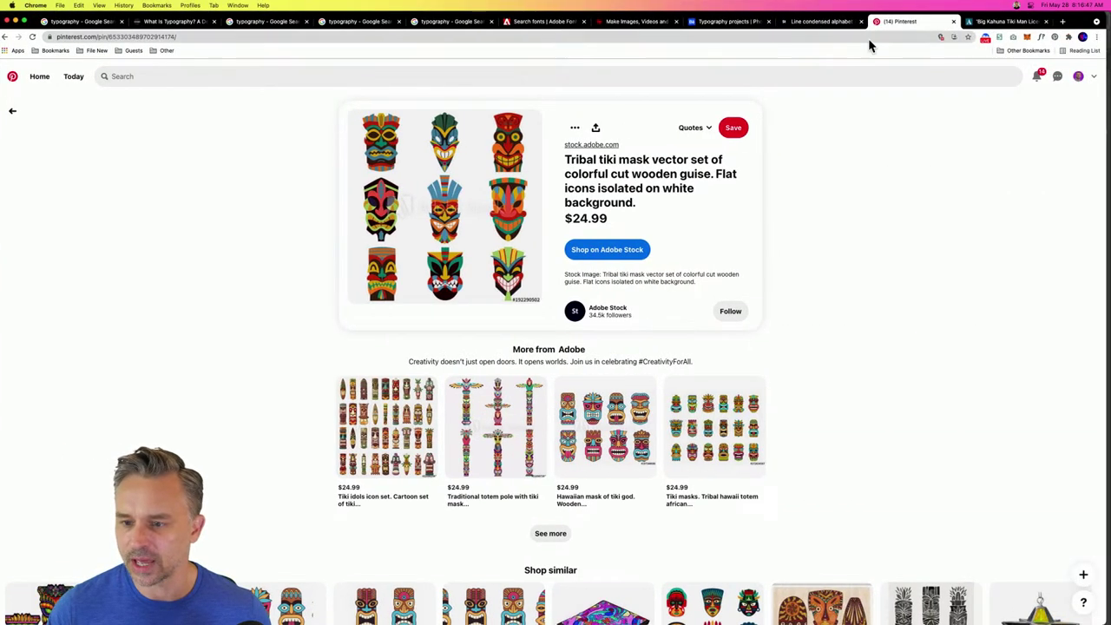
{"action": "left_click", "coordinate": [997, 20]}
{"action": "left_click", "coordinate": [833, 35]}
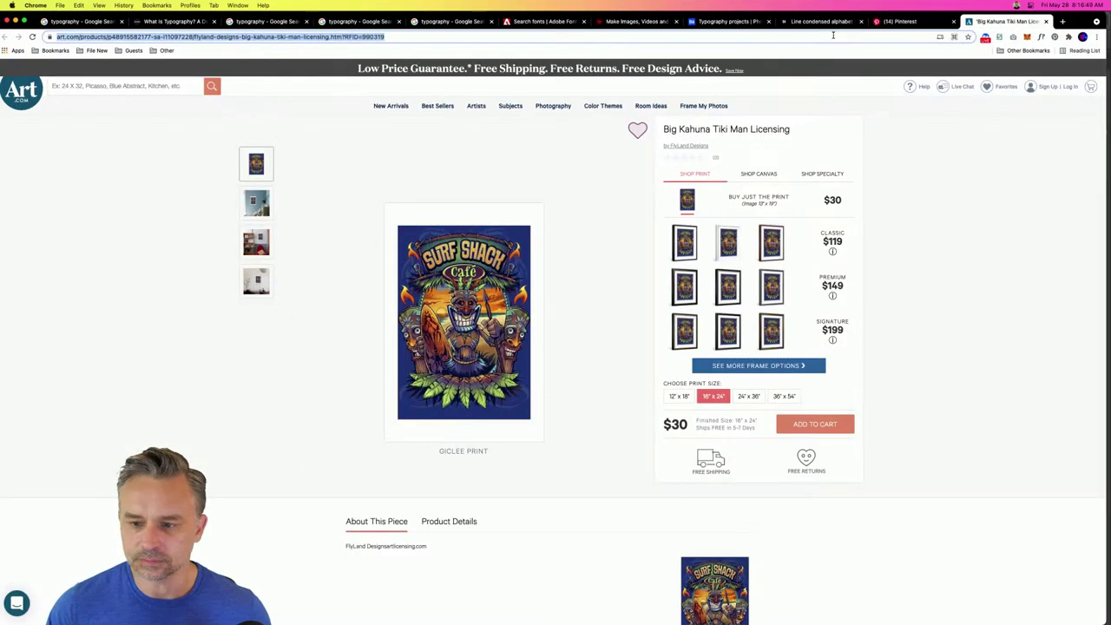
{"action": "type", "text": "stock.adobe.com"}
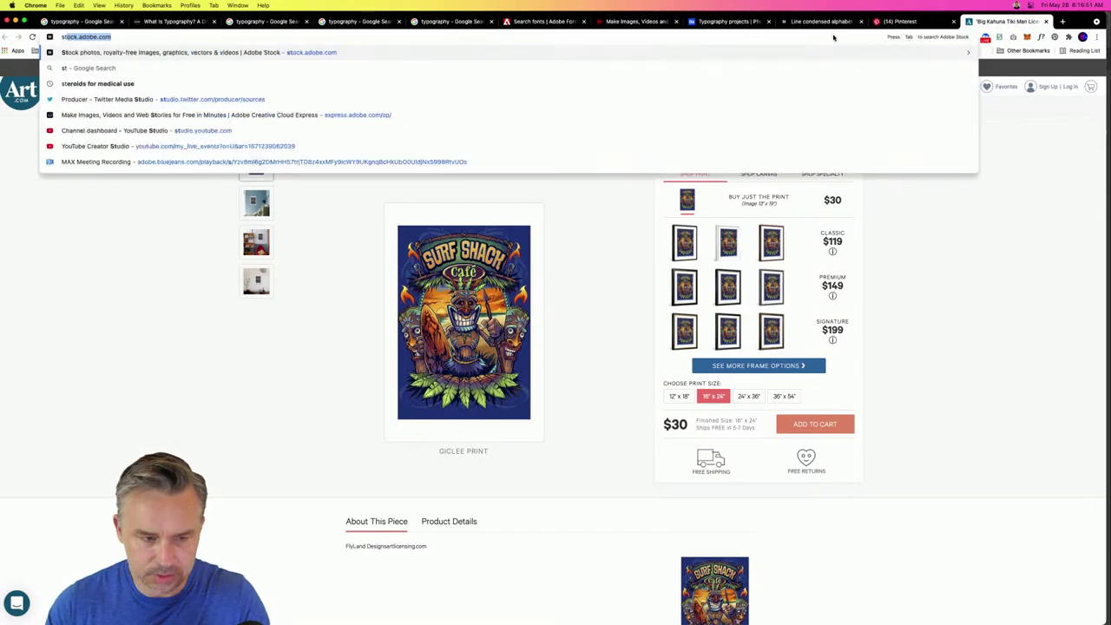
{"action": "key", "text": "Return"}
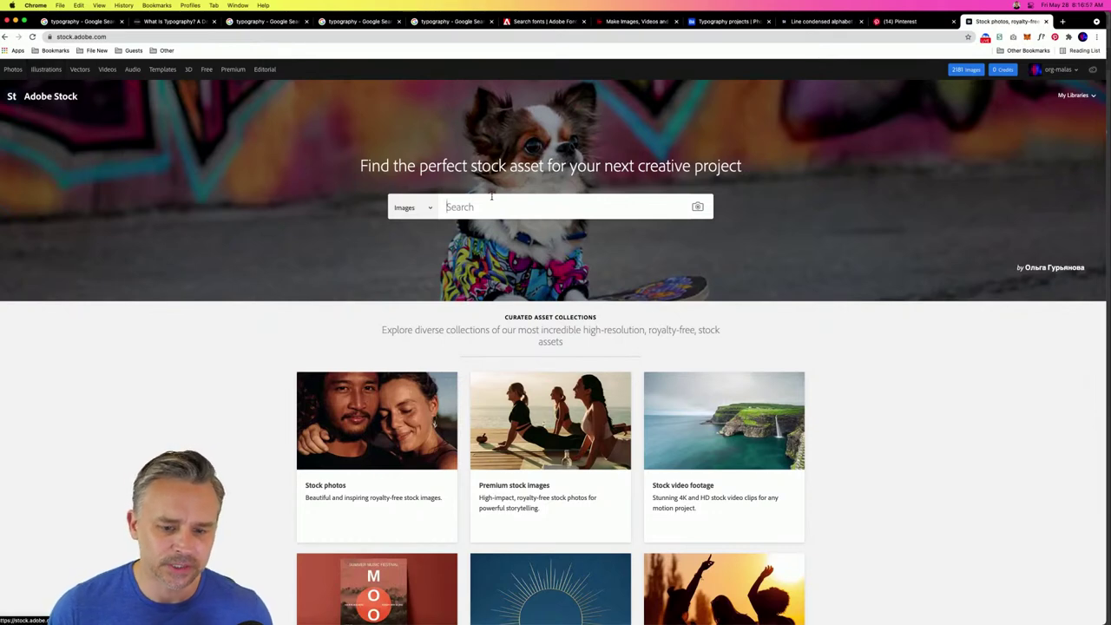
- Limit Adobe Stock to free assets and search for 'tiki'
{"action": "left_click", "coordinate": [425, 209]}
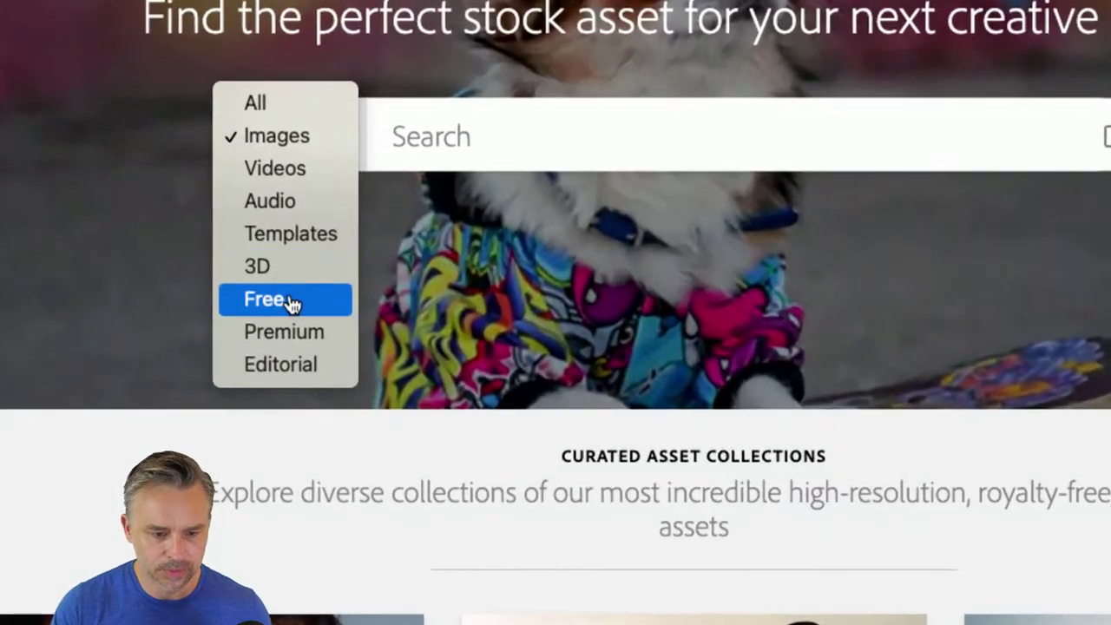
{"action": "left_click", "coordinate": [403, 263]}
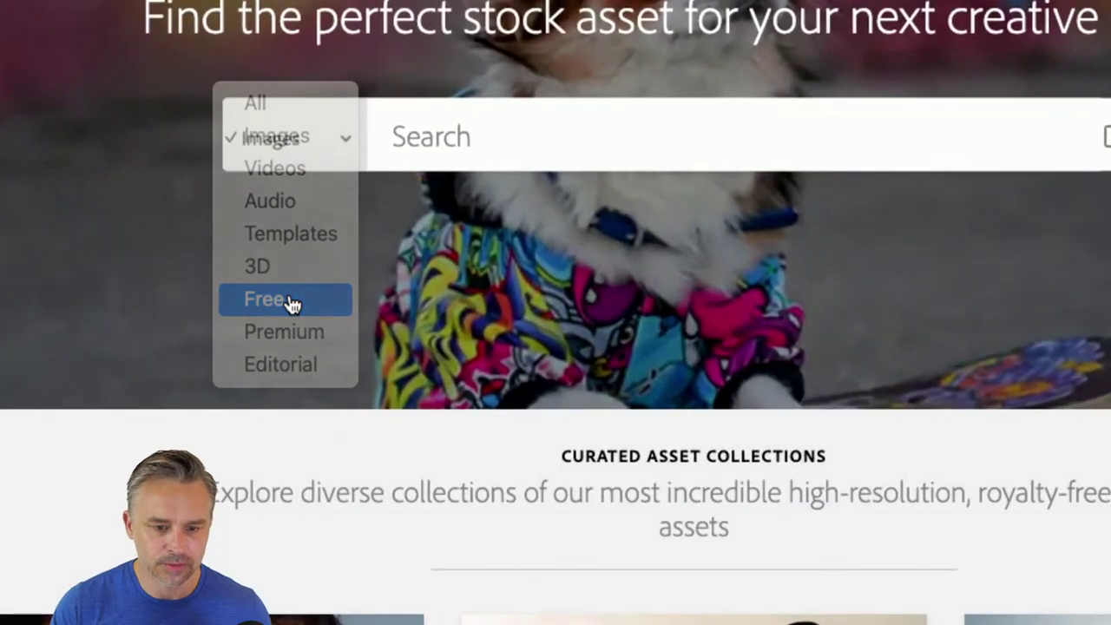
{"action": "left_click", "coordinate": [450, 131]}
{"action": "type", "text": "tiki"}
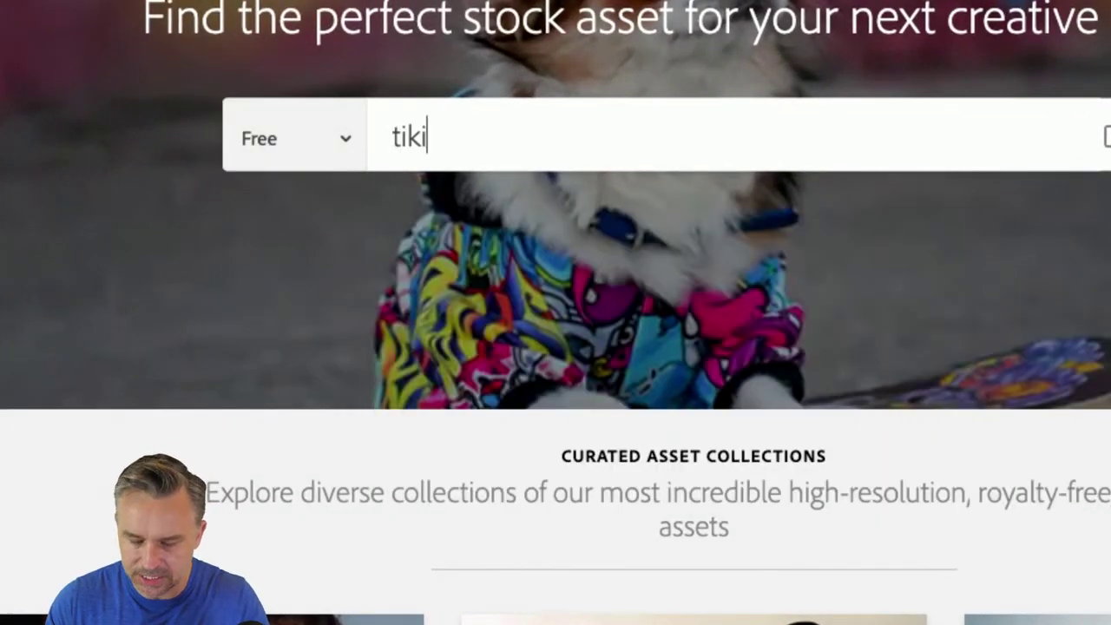
{"action": "key", "text": "Return"}
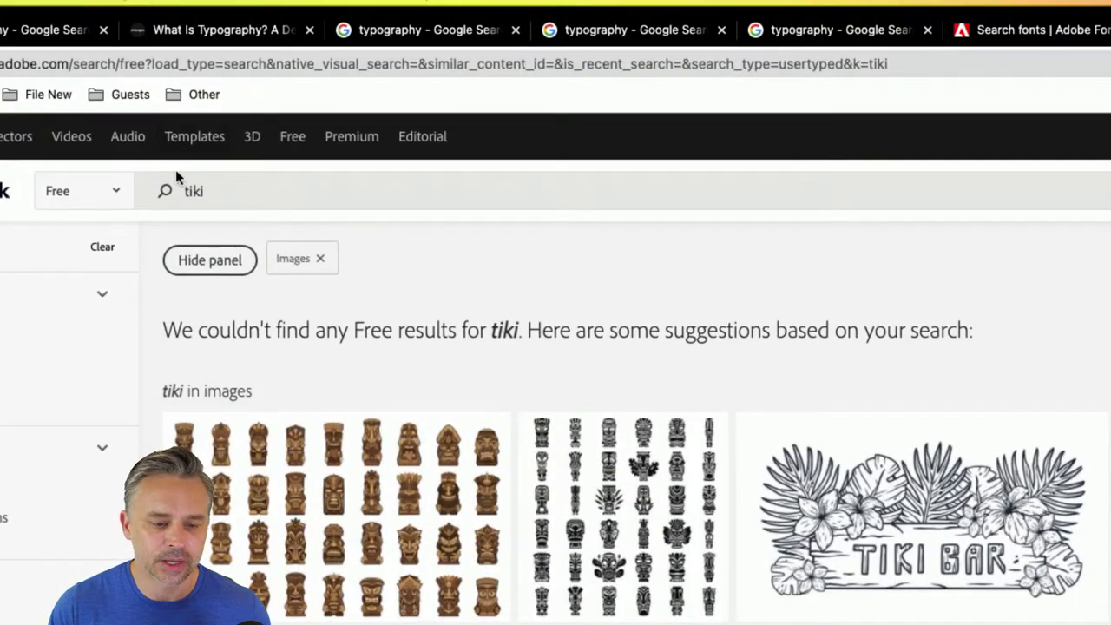
- Search free images for 'cocktail' and exclude people from the results
{"action": "double_click", "coordinate": [198, 192]}
{"action": "type", "text": "cocktail"}
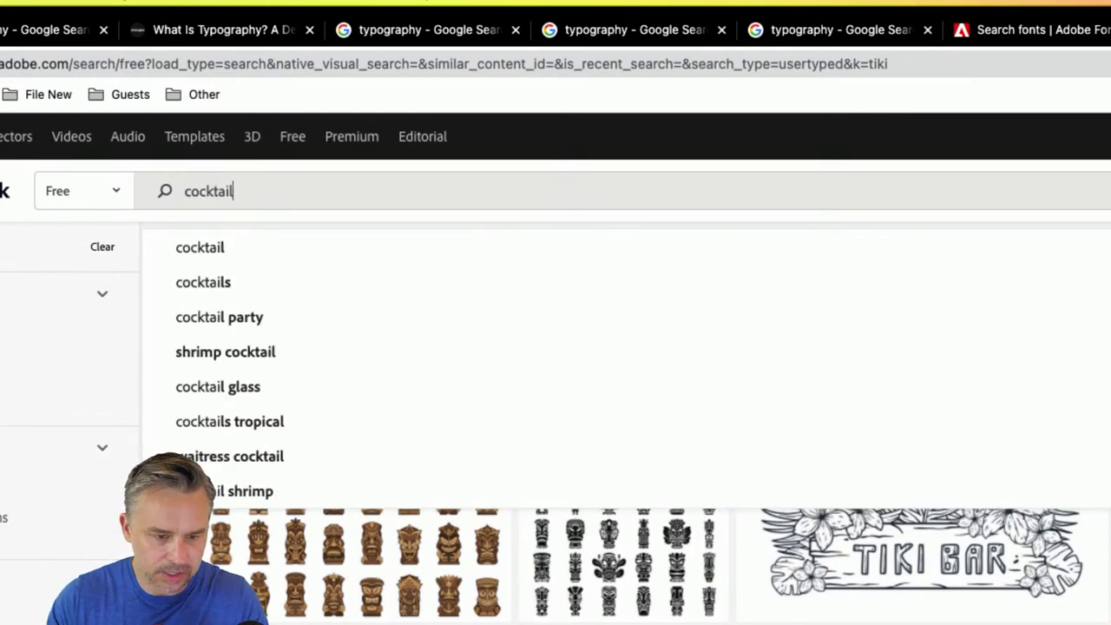
{"action": "key", "text": "Return"}
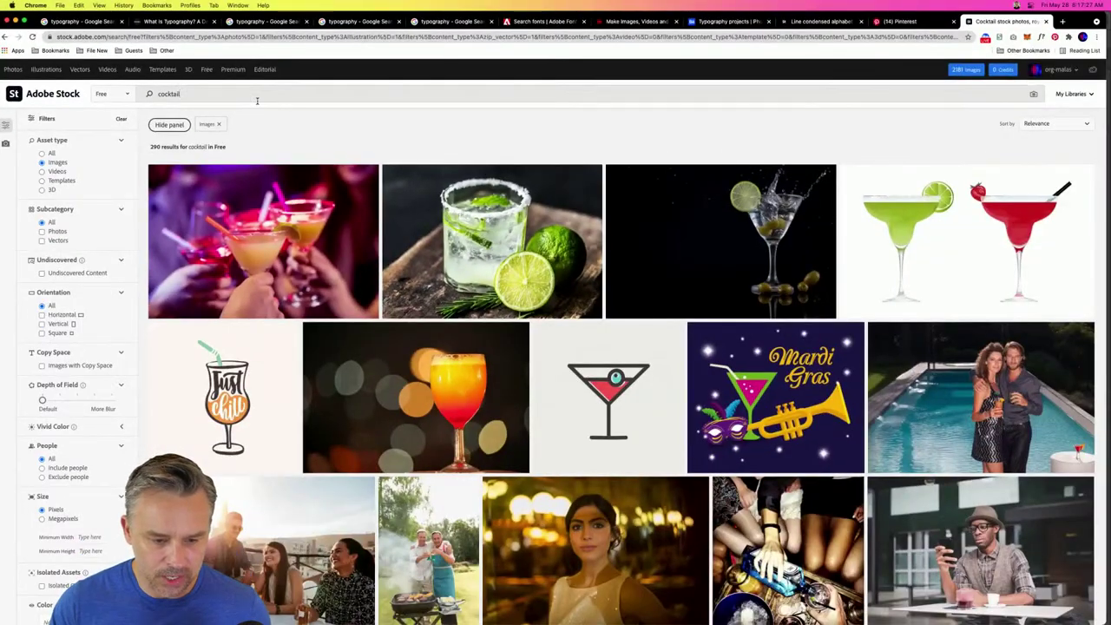
{"action": "scroll", "coordinate": [607, 408], "scroll_direction": "down", "scroll_amount": 10}
{"action": "scroll", "coordinate": [578, 406], "scroll_direction": "down", "scroll_amount": 3}
{"action": "scroll", "coordinate": [577, 402], "scroll_direction": "up", "scroll_amount": 6}
{"action": "scroll", "coordinate": [577, 402], "scroll_direction": "up", "scroll_amount": 5}
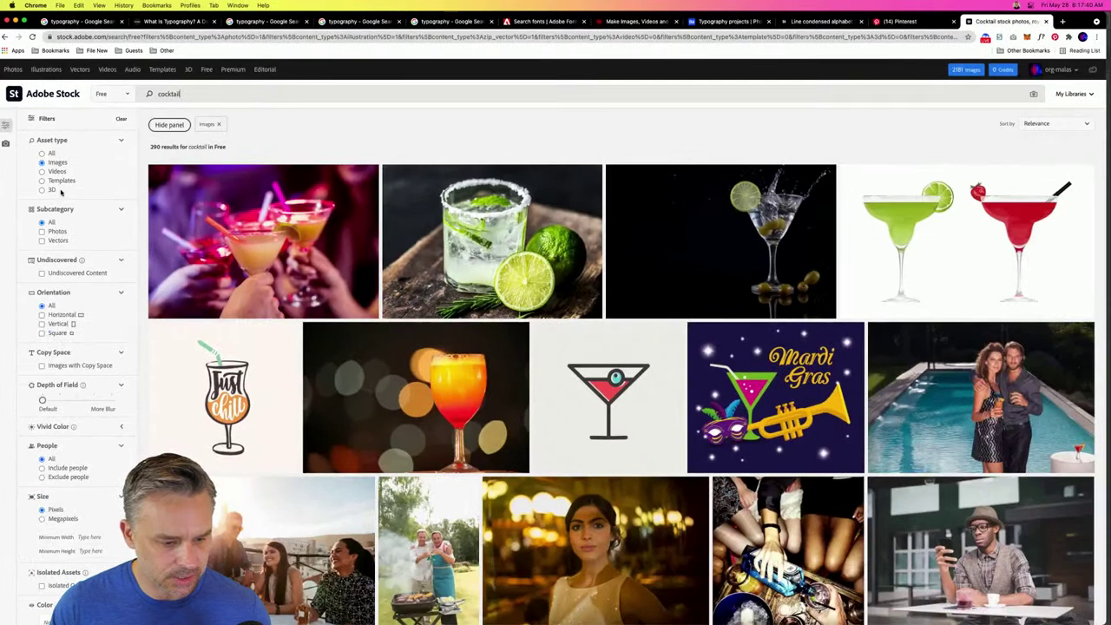
{"action": "scroll", "coordinate": [63, 217], "scroll_direction": "down", "scroll_amount": 2}
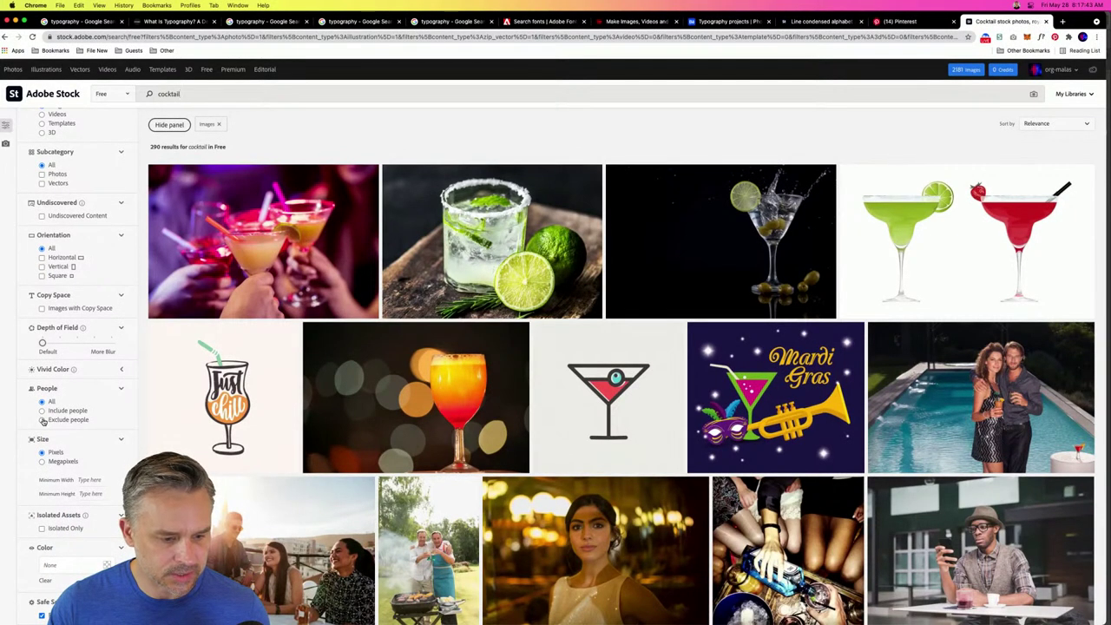
{"action": "left_click", "coordinate": [42, 421]}
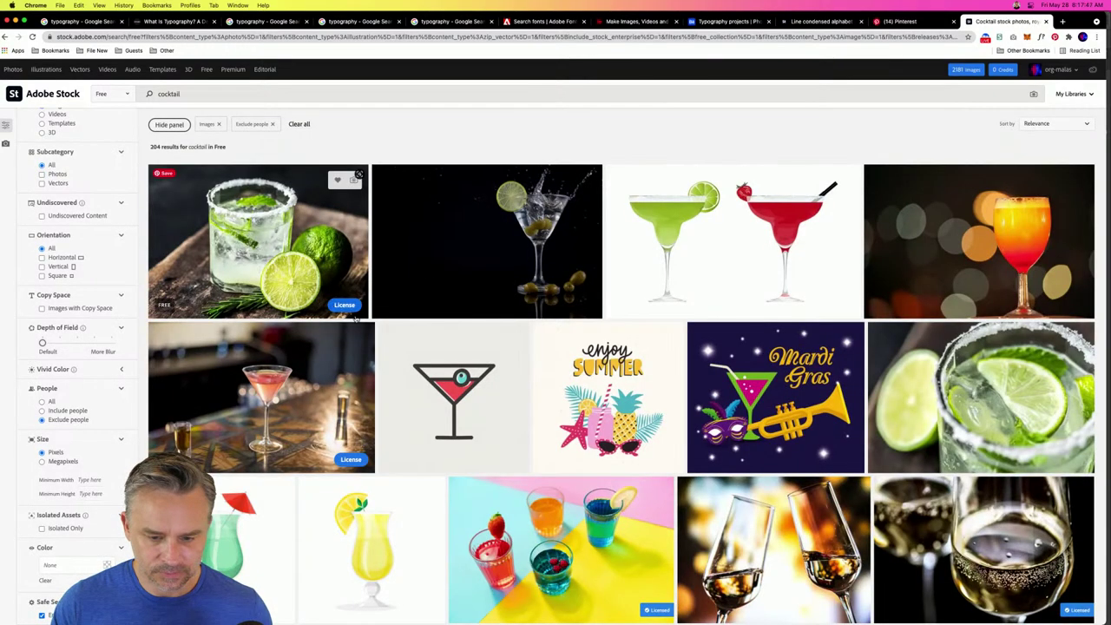
- Browse the cocktail results and open the strawberry smoothie illustration's details
{"action": "scroll", "coordinate": [450, 263], "scroll_direction": "down", "scroll_amount": 1}
{"action": "scroll", "coordinate": [451, 262], "scroll_direction": "down", "scroll_amount": 2}
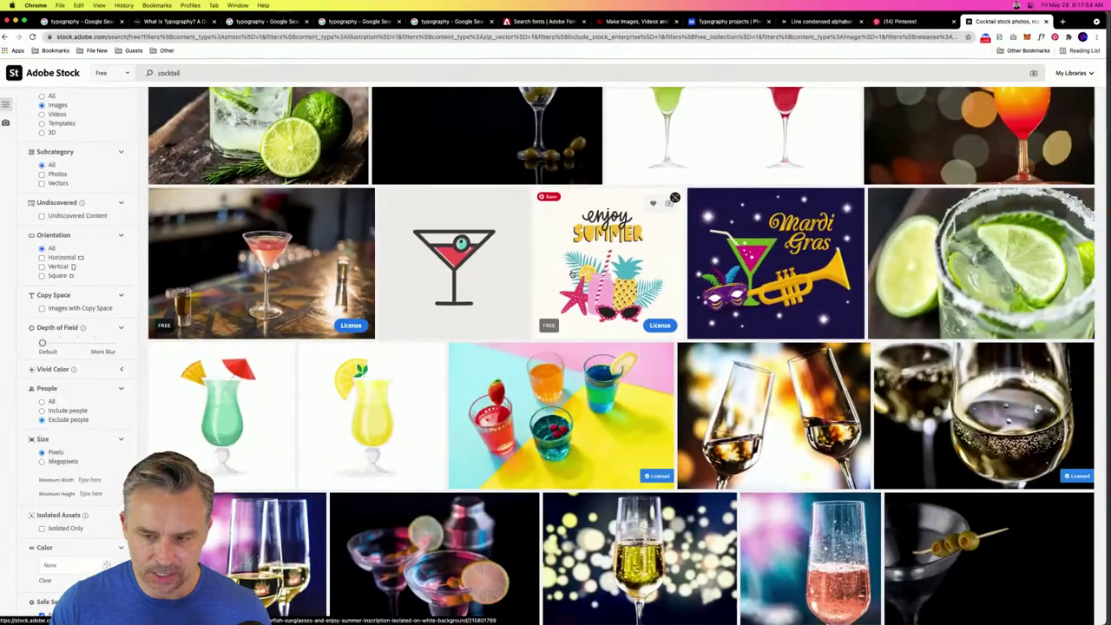
{"action": "scroll", "coordinate": [571, 275], "scroll_direction": "down", "scroll_amount": 5}
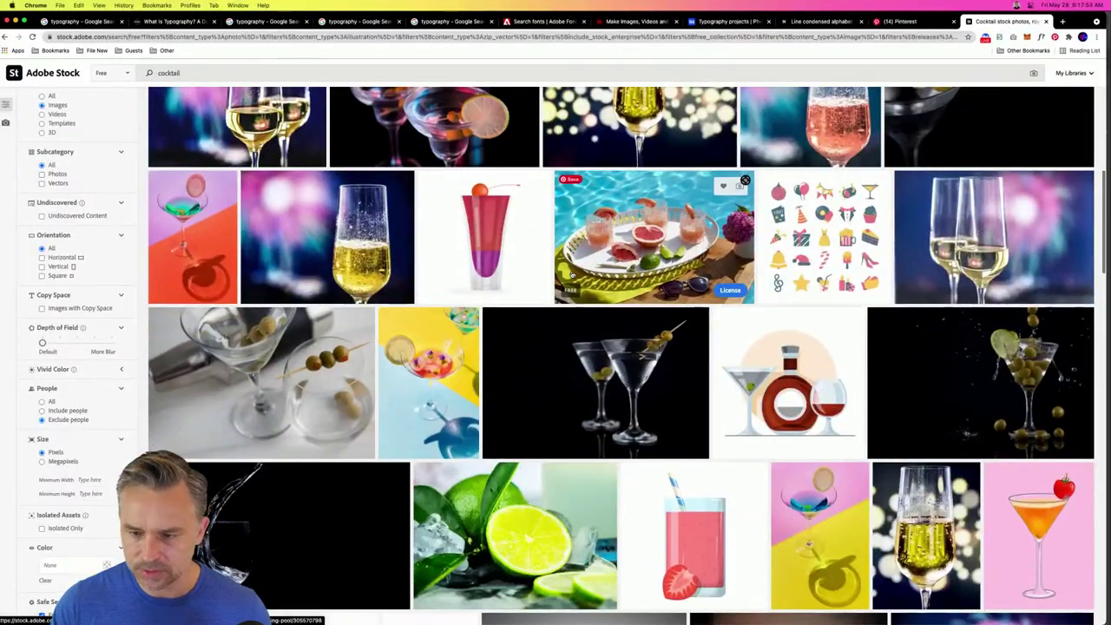
{"action": "scroll", "coordinate": [572, 274], "scroll_direction": "down", "scroll_amount": 2}
{"action": "scroll", "coordinate": [572, 274], "scroll_direction": "down", "scroll_amount": 2}
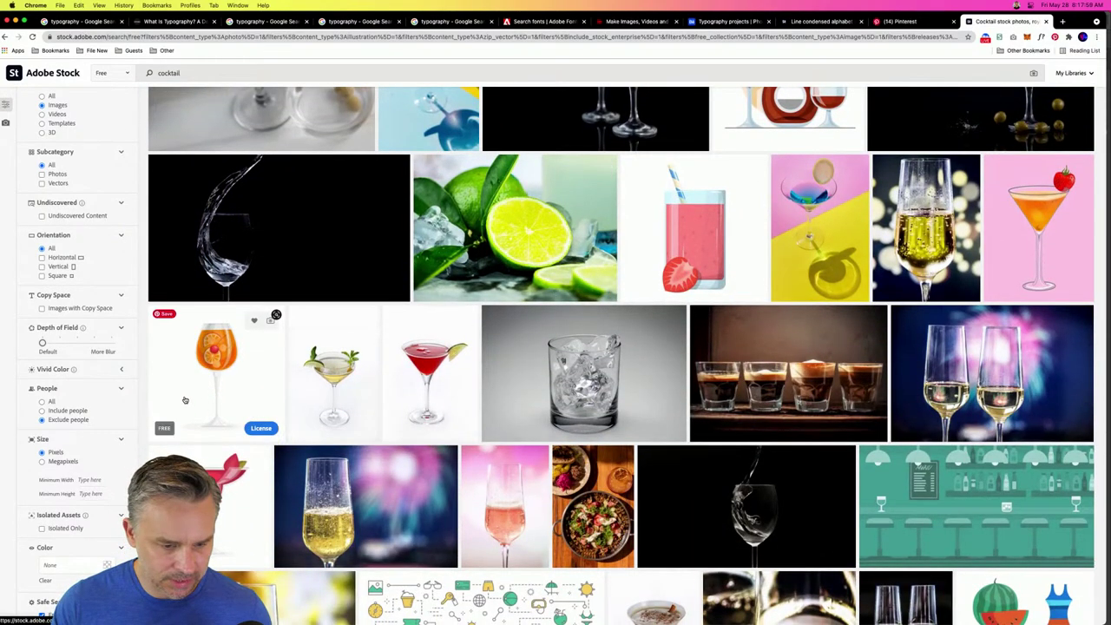
{"action": "scroll", "coordinate": [685, 274], "scroll_direction": "down", "scroll_amount": 2}
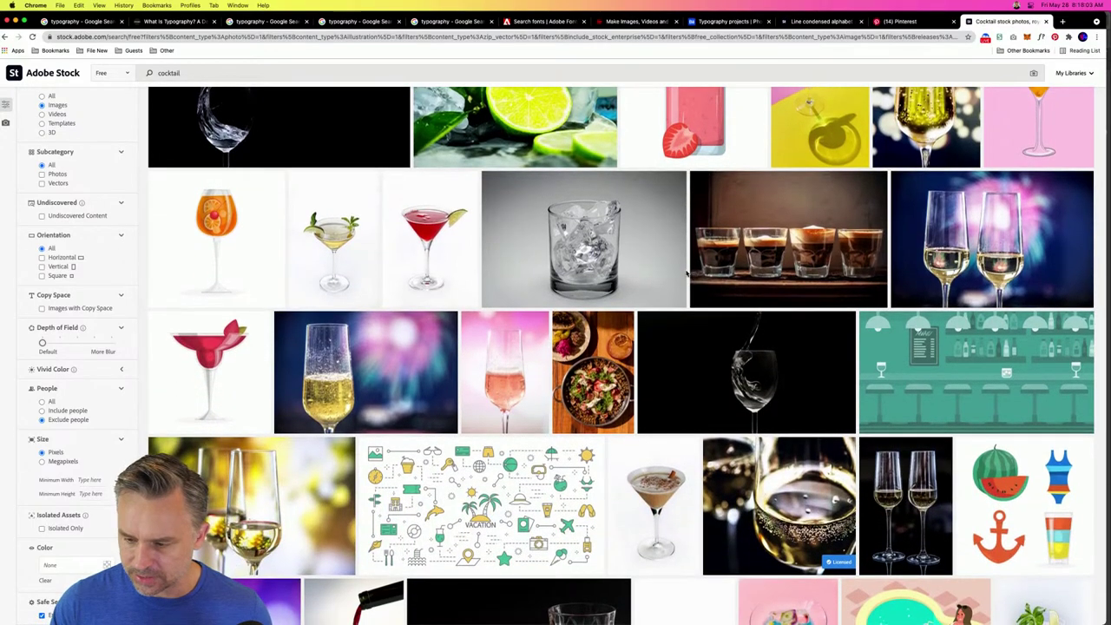
{"action": "scroll", "coordinate": [685, 274], "scroll_direction": "down", "scroll_amount": 2}
{"action": "scroll", "coordinate": [686, 274], "scroll_direction": "down", "scroll_amount": 4}
{"action": "scroll", "coordinate": [686, 274], "scroll_direction": "up", "scroll_amount": 9}
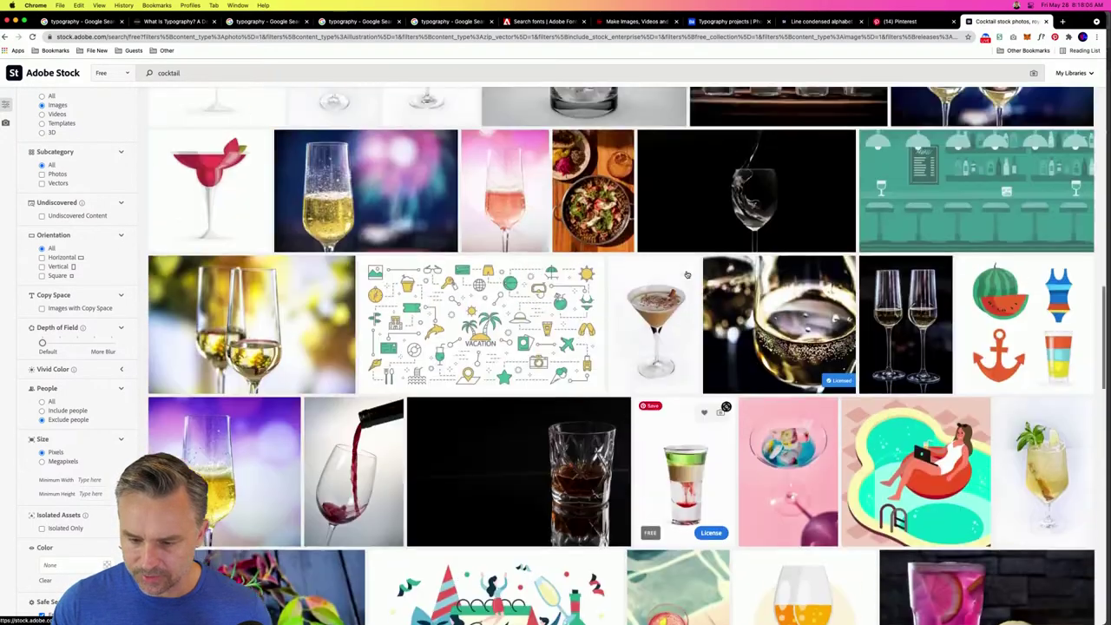
{"action": "scroll", "coordinate": [685, 275], "scroll_direction": "up", "scroll_amount": 4}
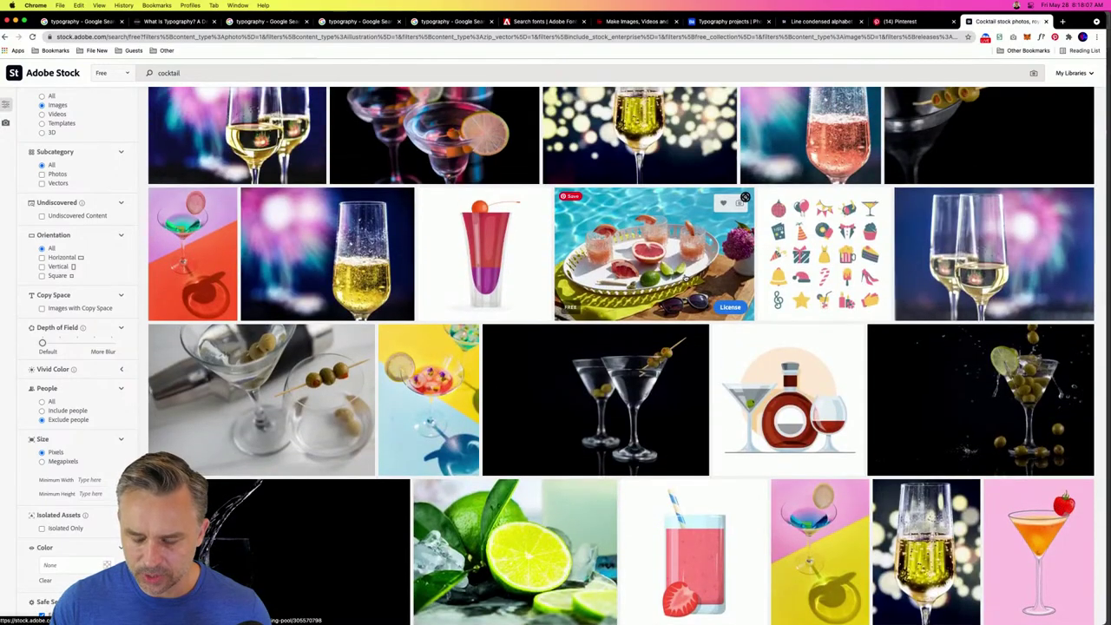
{"action": "scroll", "coordinate": [686, 278], "scroll_direction": "up", "scroll_amount": 1}
{"action": "scroll", "coordinate": [521, 313], "scroll_direction": "down", "scroll_amount": 5}
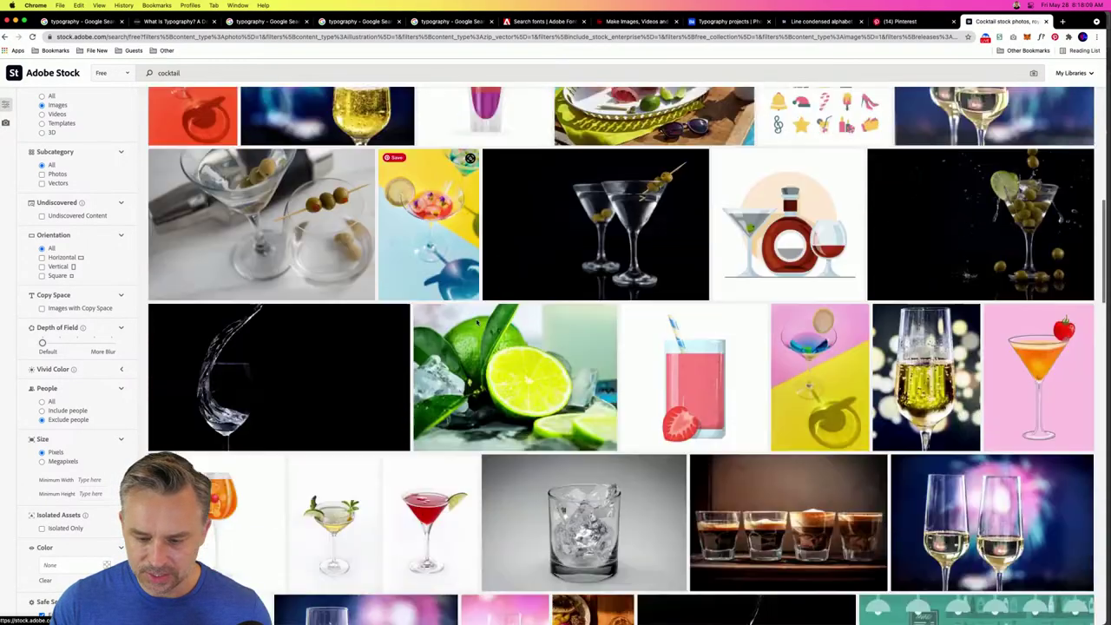
{"action": "scroll", "coordinate": [681, 341], "scroll_direction": "down", "scroll_amount": 3}
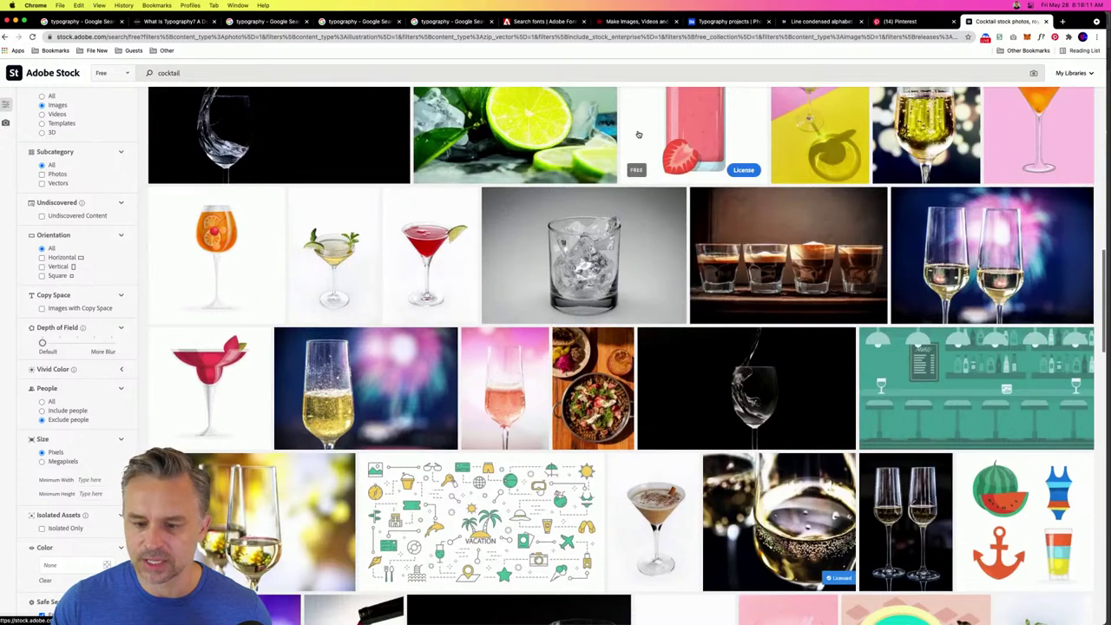
{"action": "left_click", "coordinate": [669, 136]}
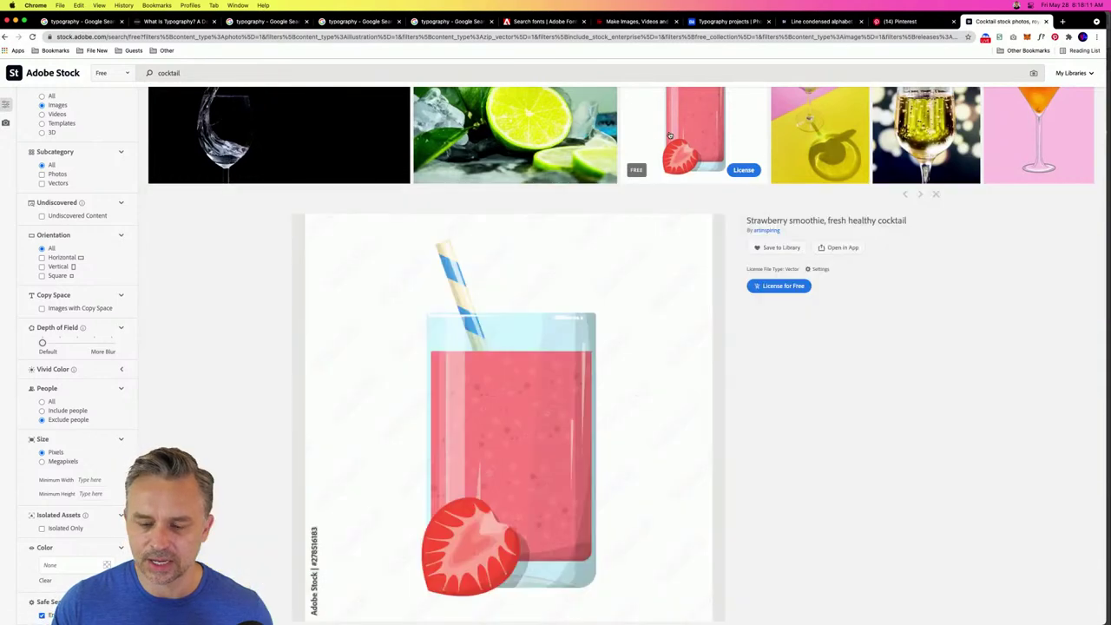
- License the strawberry smoothie illustration for free
{"action": "left_click", "coordinate": [779, 286]}
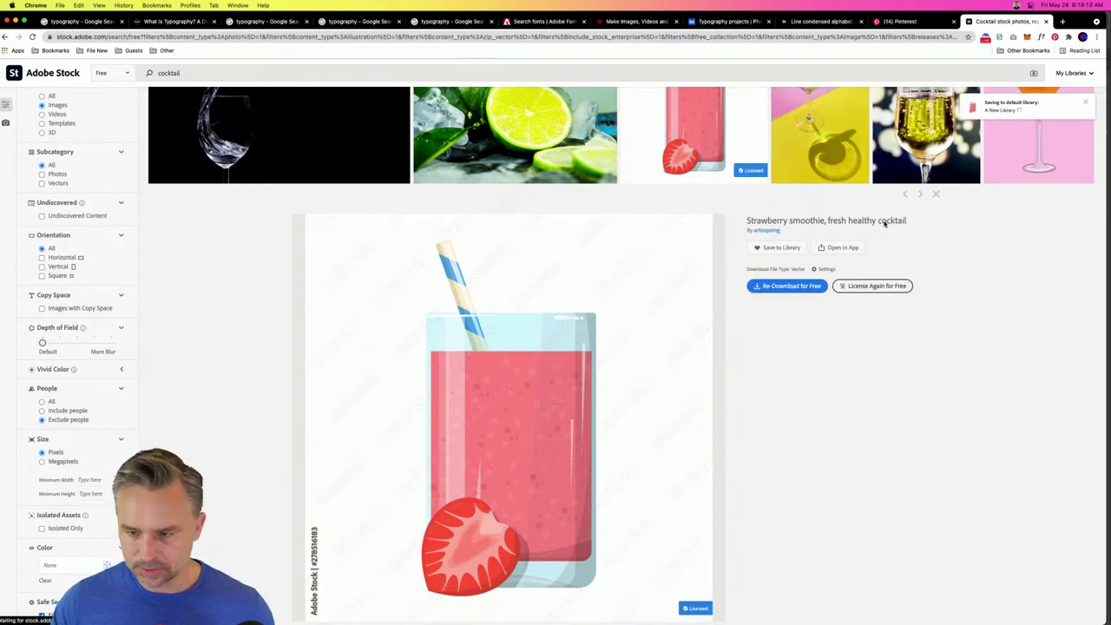
{"action": "left_click", "coordinate": [770, 287]}
{"action": "scroll", "coordinate": [771, 287], "scroll_direction": "down", "scroll_amount": 3}
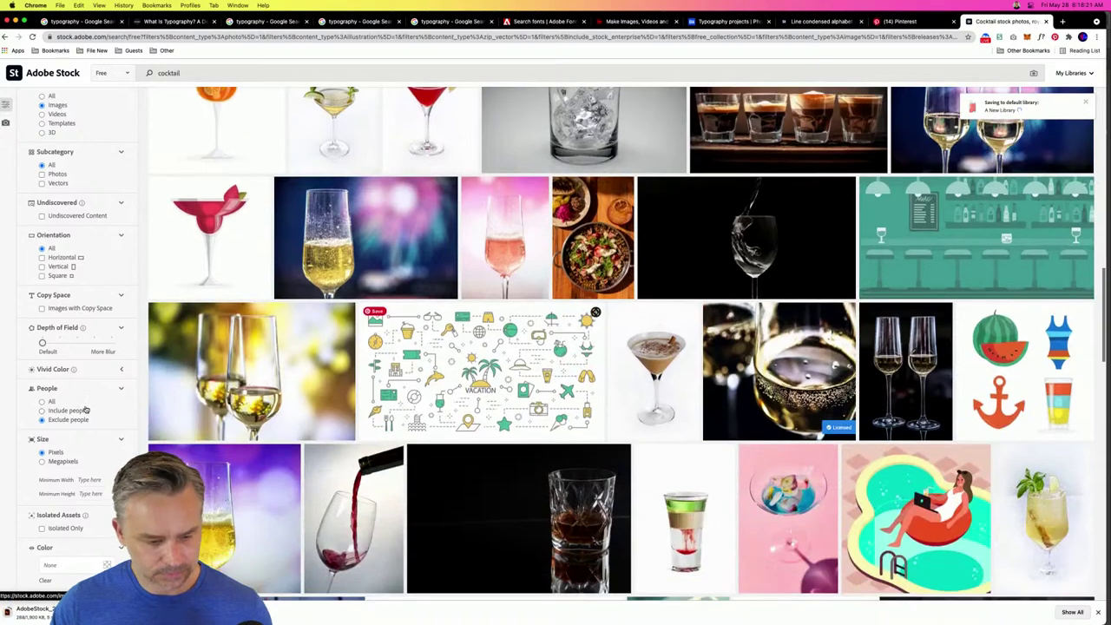
{"action": "left_click", "coordinate": [788, 130]}
{"action": "scroll", "coordinate": [388, 368], "scroll_direction": "up", "scroll_amount": 10}
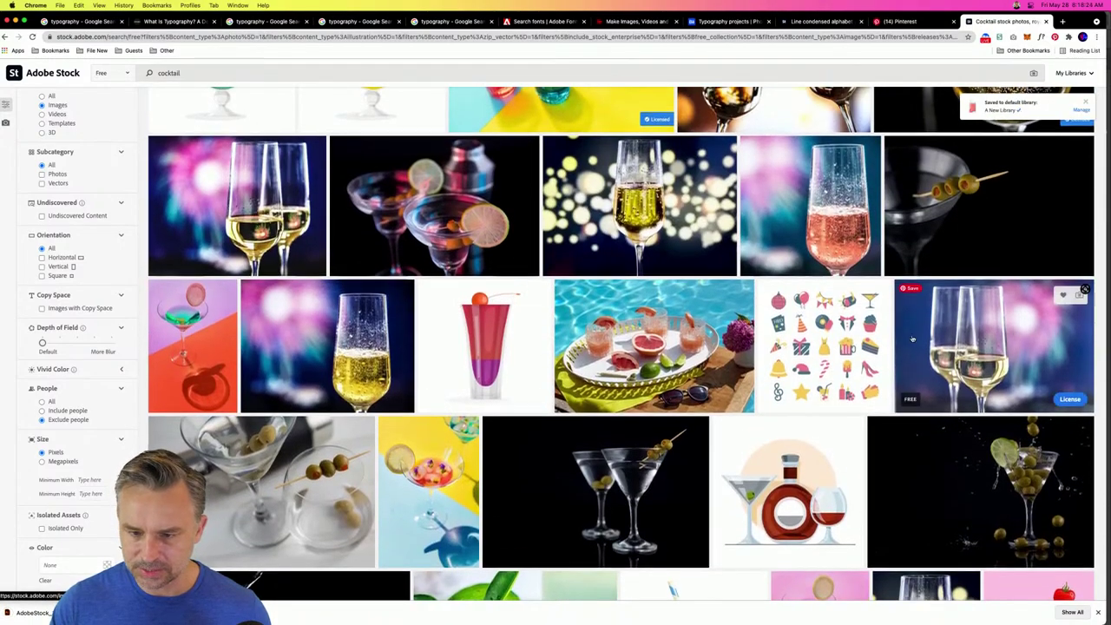
{"action": "scroll", "coordinate": [912, 339], "scroll_direction": "up", "scroll_amount": 5}
{"action": "scroll", "coordinate": [781, 303], "scroll_direction": "down", "scroll_amount": 4}
{"action": "scroll", "coordinate": [659, 275], "scroll_direction": "up", "scroll_amount": 3}
- License the enjoy SUMMER illustration under the free standard licence
{"action": "left_click", "coordinate": [660, 340]}
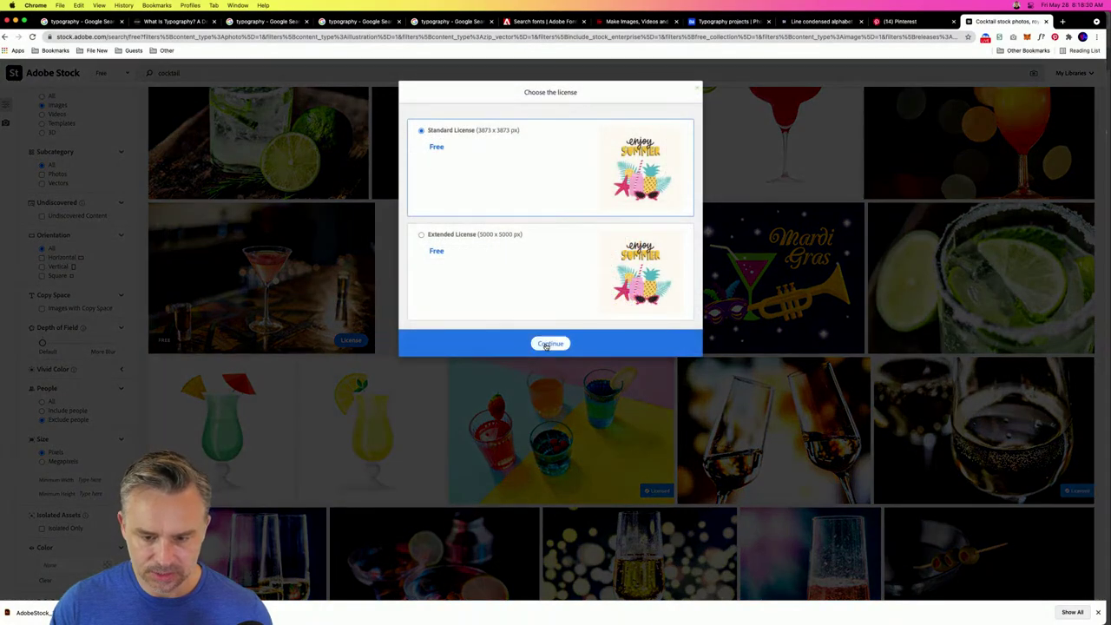
{"action": "left_click", "coordinate": [549, 343]}
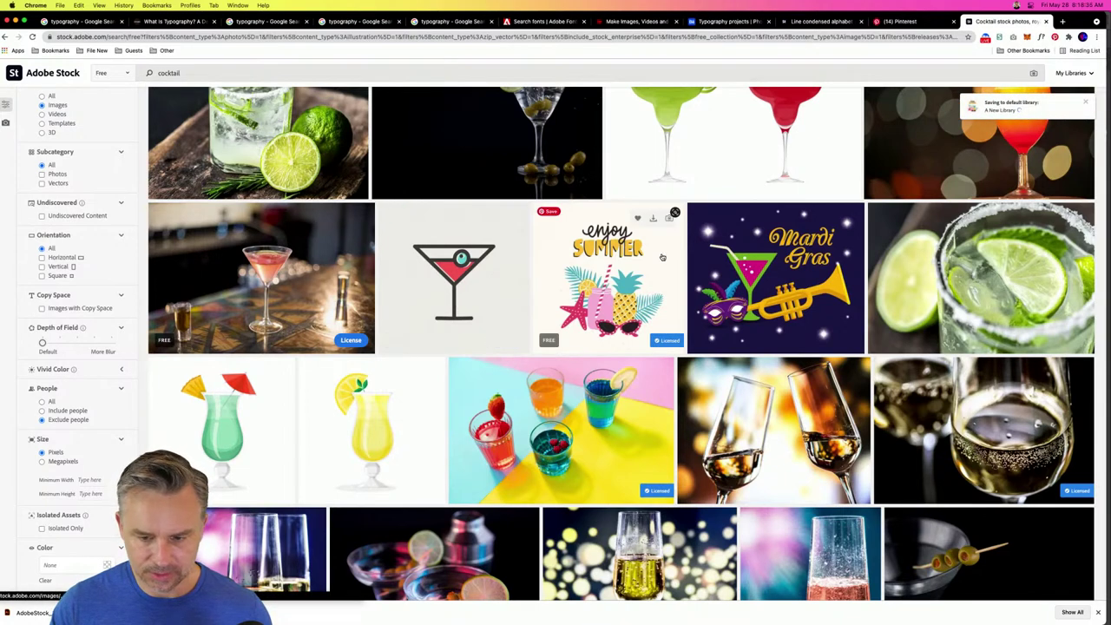
{"action": "left_click", "coordinate": [31, 613]}
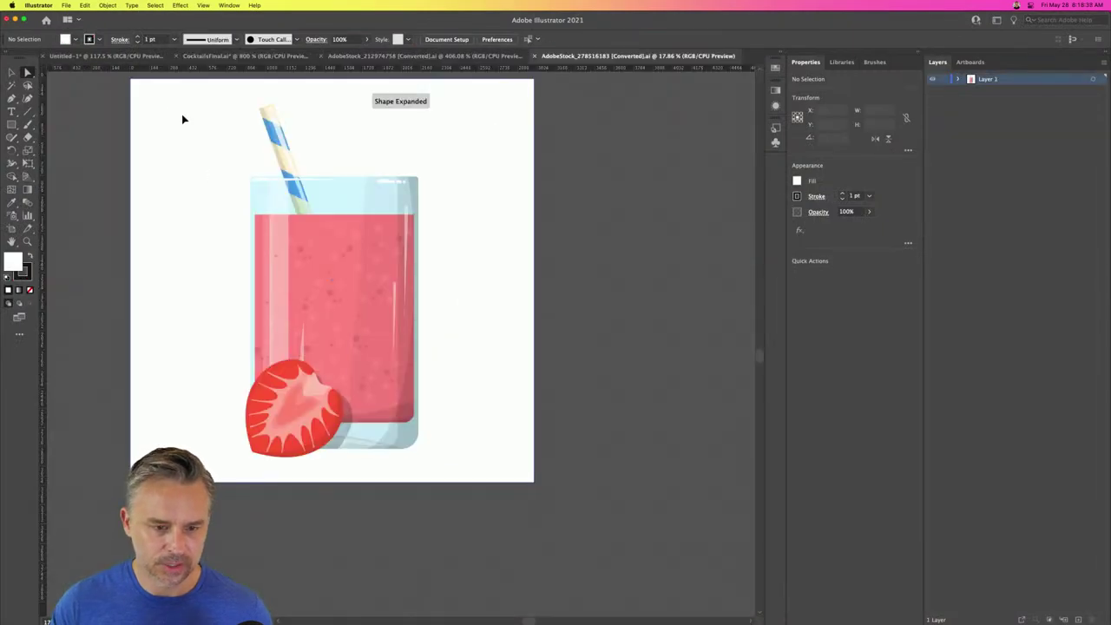
- Select the striped straw on the smoothie glass and delete it
{"action": "left_click", "coordinate": [417, 142]}
{"action": "left_click", "coordinate": [230, 134]}
{"action": "left_click", "coordinate": [280, 148]}
{"action": "left_click_drag", "start_coordinate": [205, 104], "coordinate": [354, 175]}
{"action": "key", "text": "Delete"}
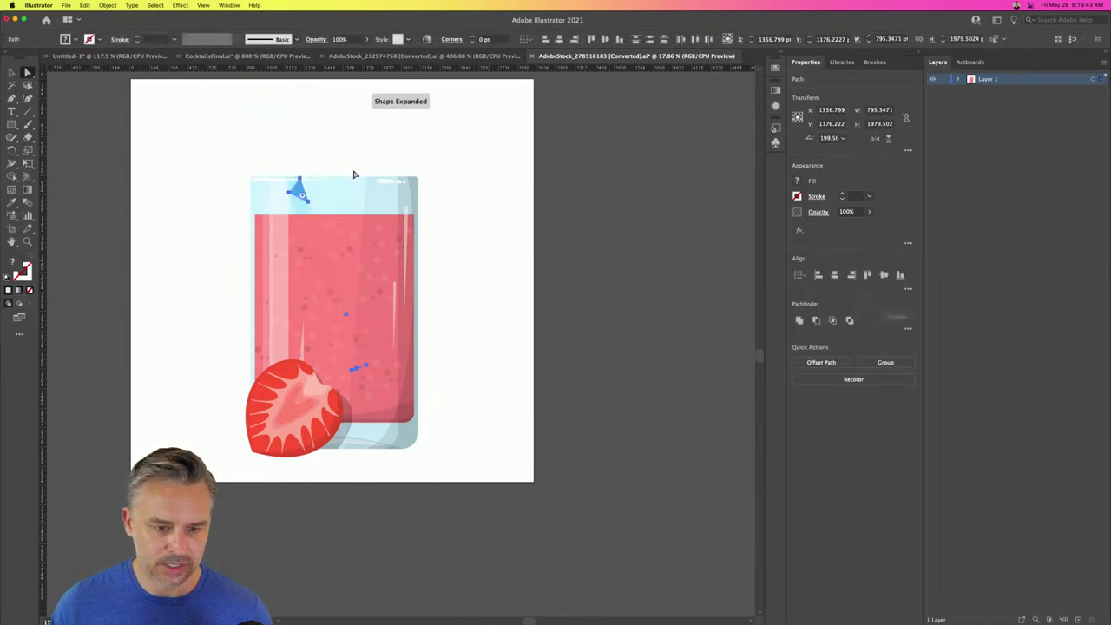
{"action": "key", "text": "Delete"}
- Undo to restore the straw, then copy the whole glass, straw and strawberry
{"action": "left_click", "coordinate": [12, 73]}
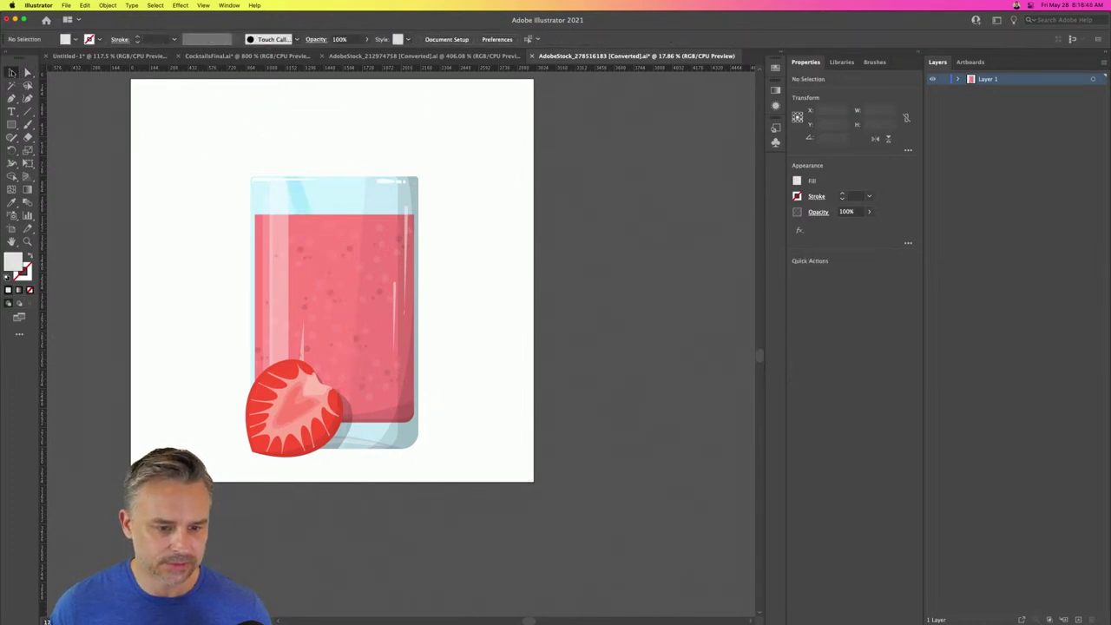
{"action": "left_click", "coordinate": [274, 397]}
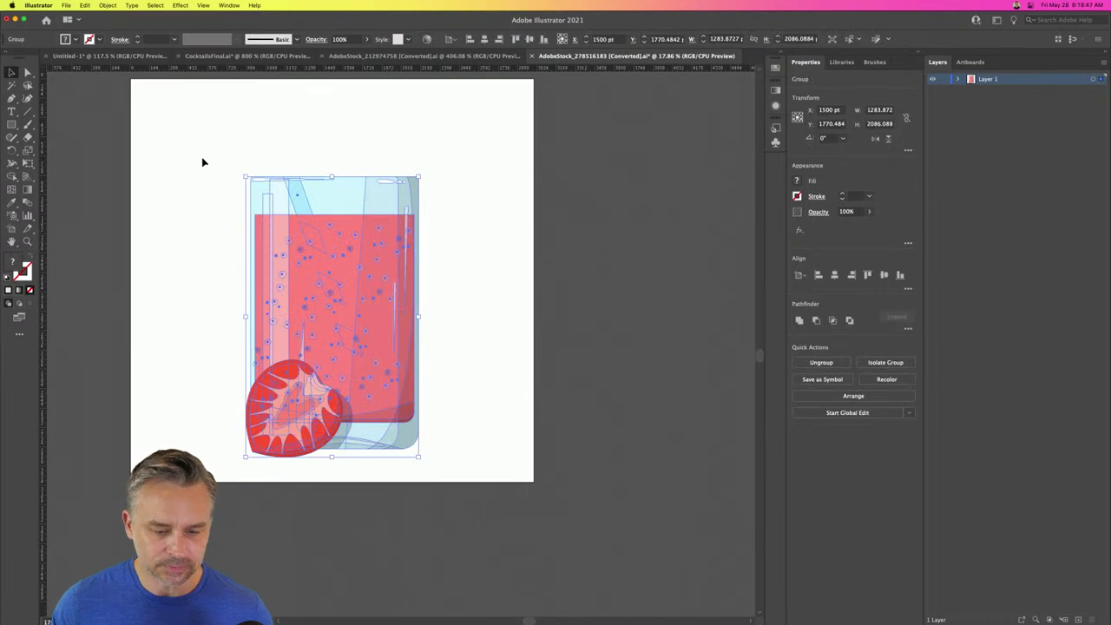
{"action": "key", "text": "super+z"}
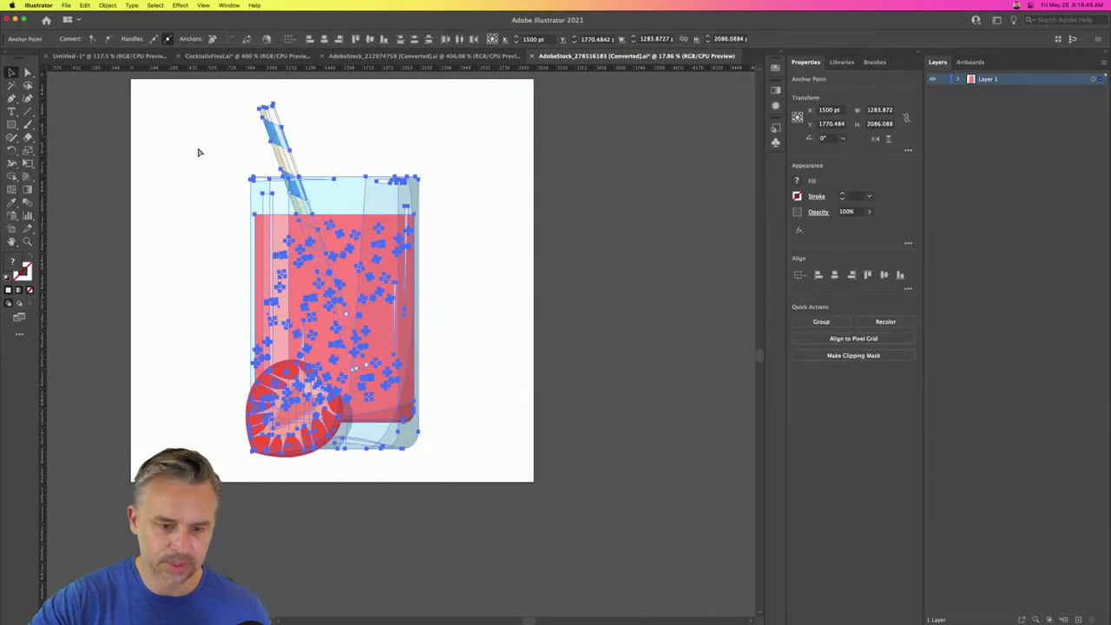
{"action": "left_click_drag", "start_coordinate": [196, 87], "coordinate": [479, 488]}
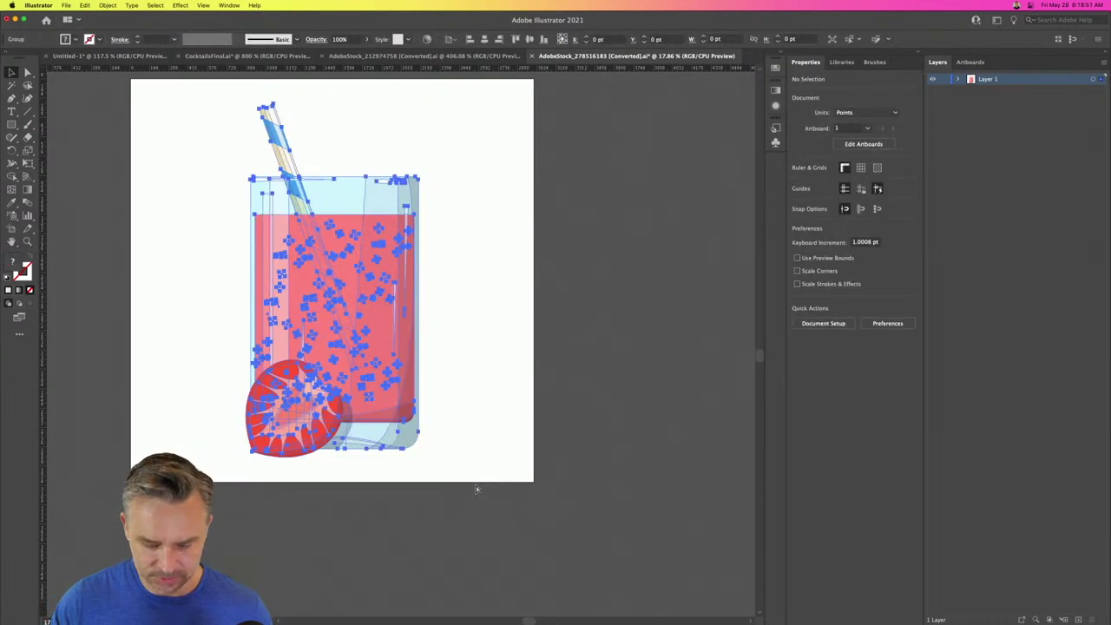
{"action": "key", "text": "v"}
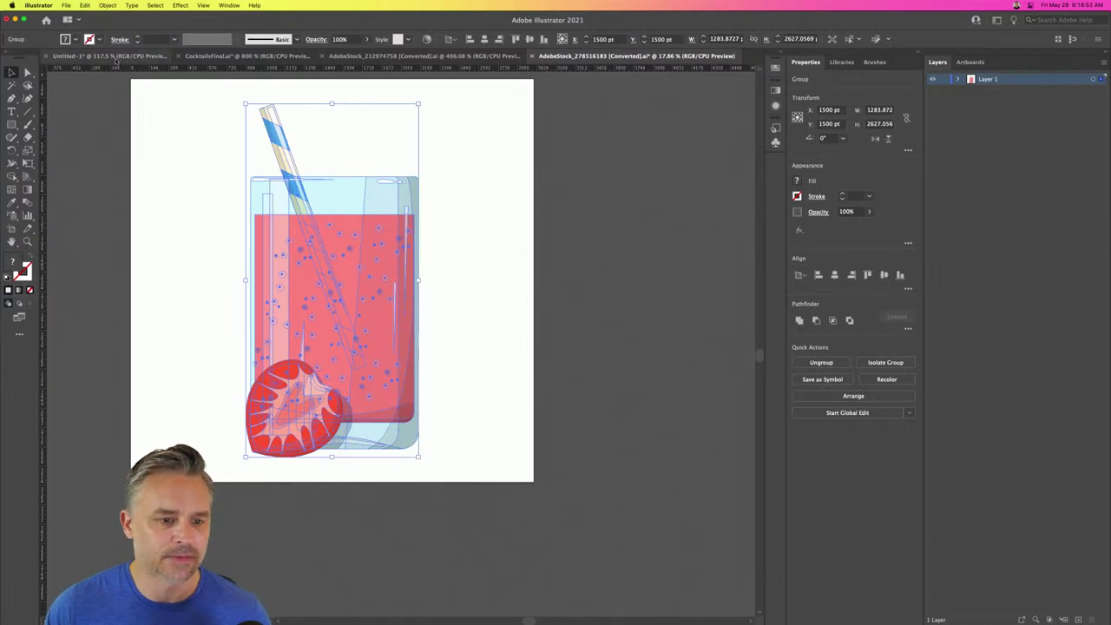
{"action": "left_click", "coordinate": [161, 55]}
- Paste the glass into CocktailsFinal.ai, shrink it to about 0.70 × 1.42 in, and set it above the page
{"action": "left_click", "coordinate": [232, 56]}
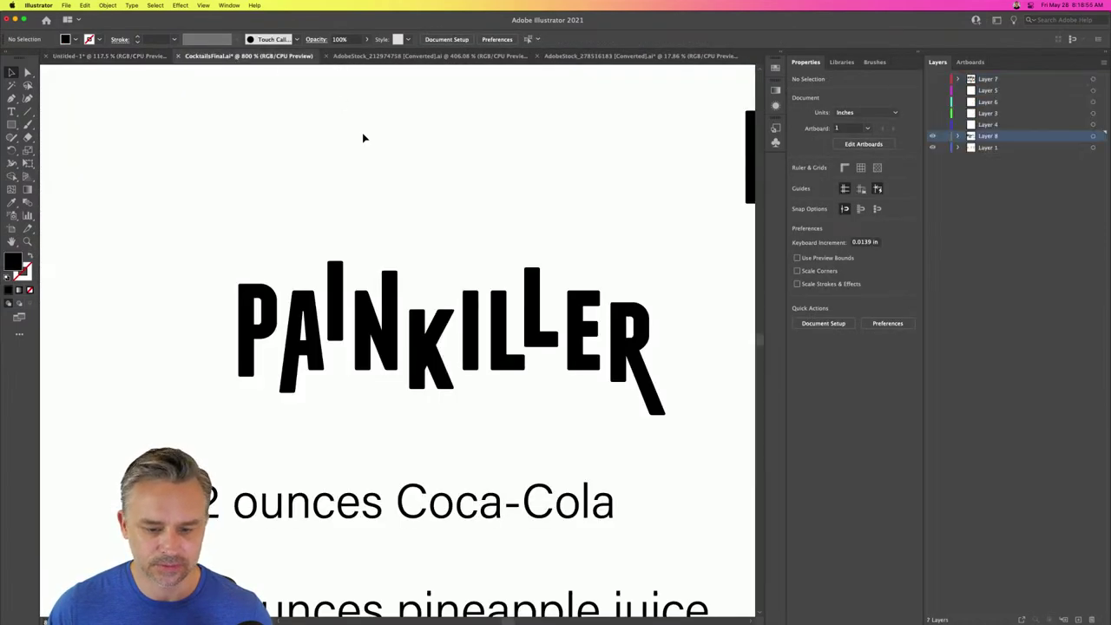
{"action": "key", "text": "super+v"}
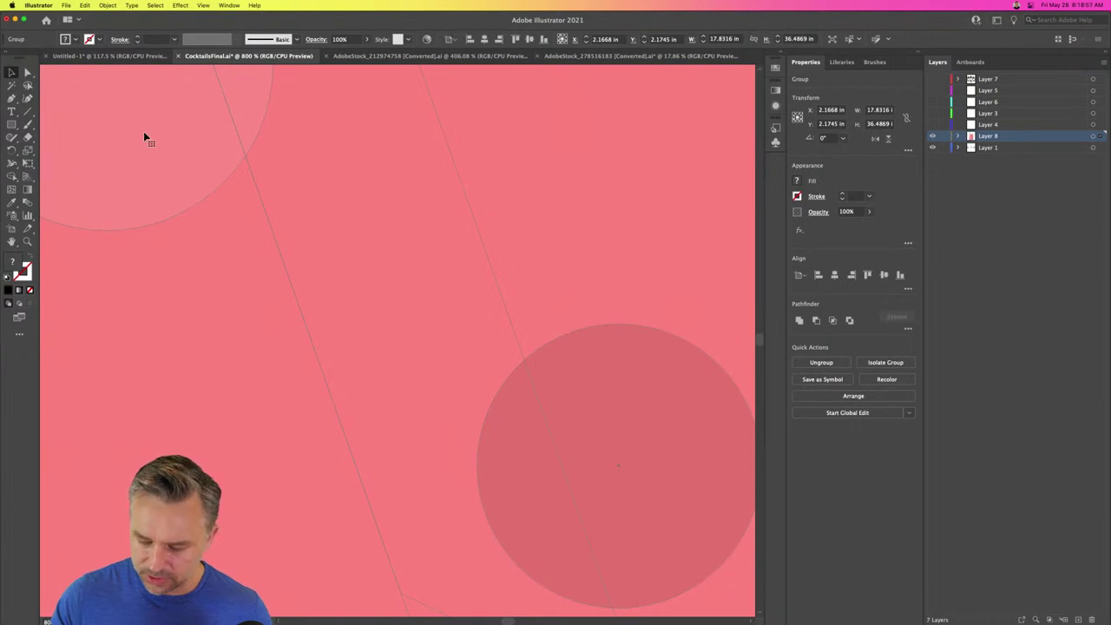
{"action": "key", "text": "super+0"}
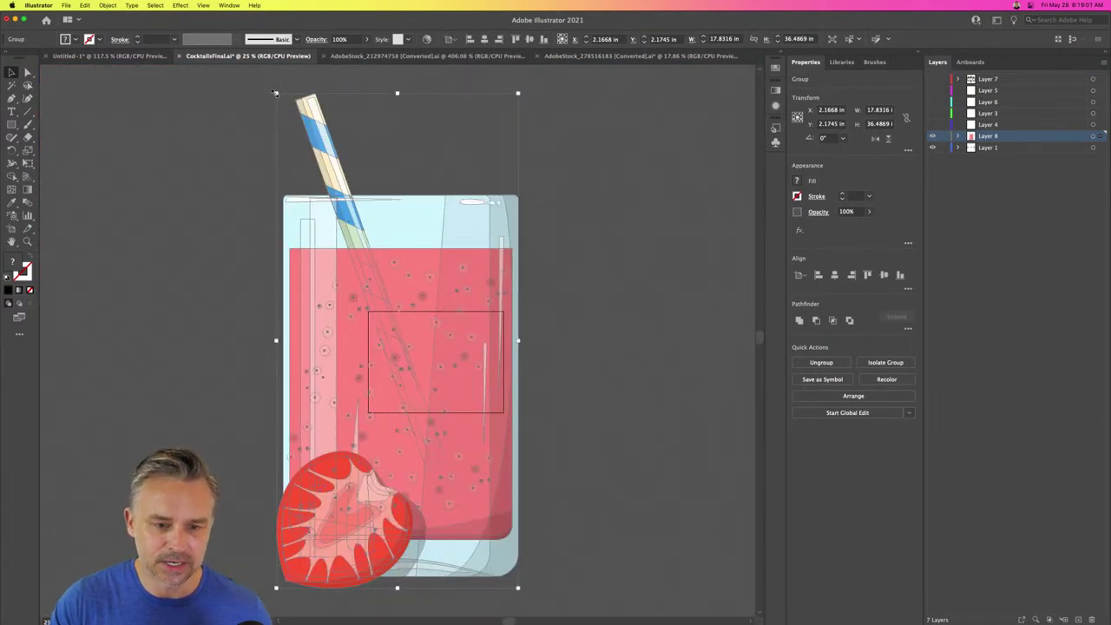
{"action": "left_click_drag", "start_coordinate": [276, 93], "coordinate": [394, 557]}
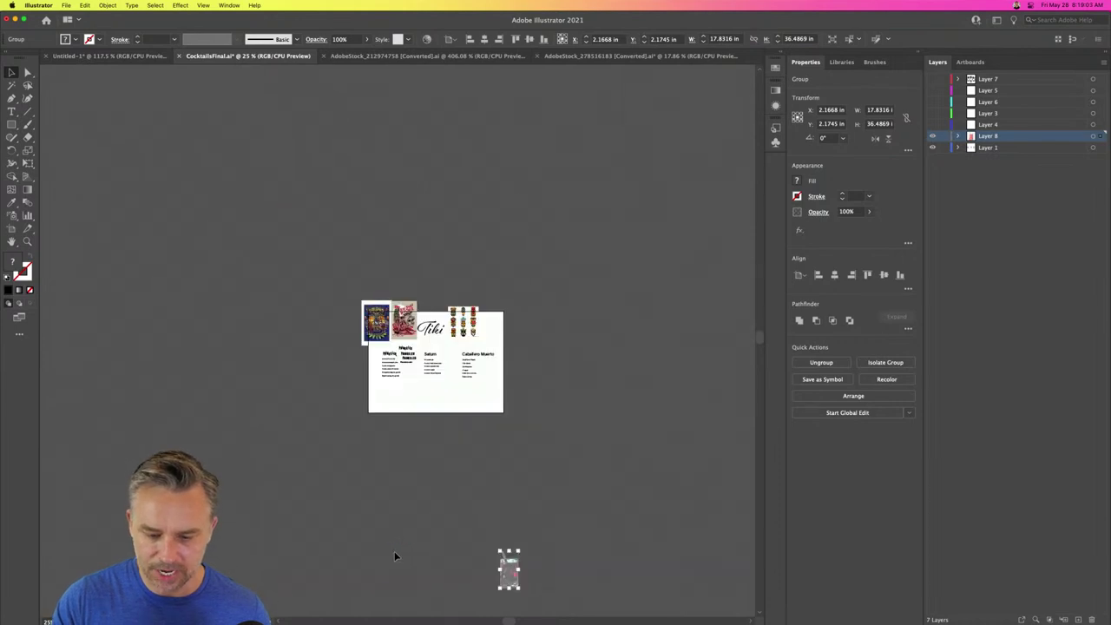
{"action": "left_click_drag", "start_coordinate": [508, 583], "coordinate": [431, 298]}
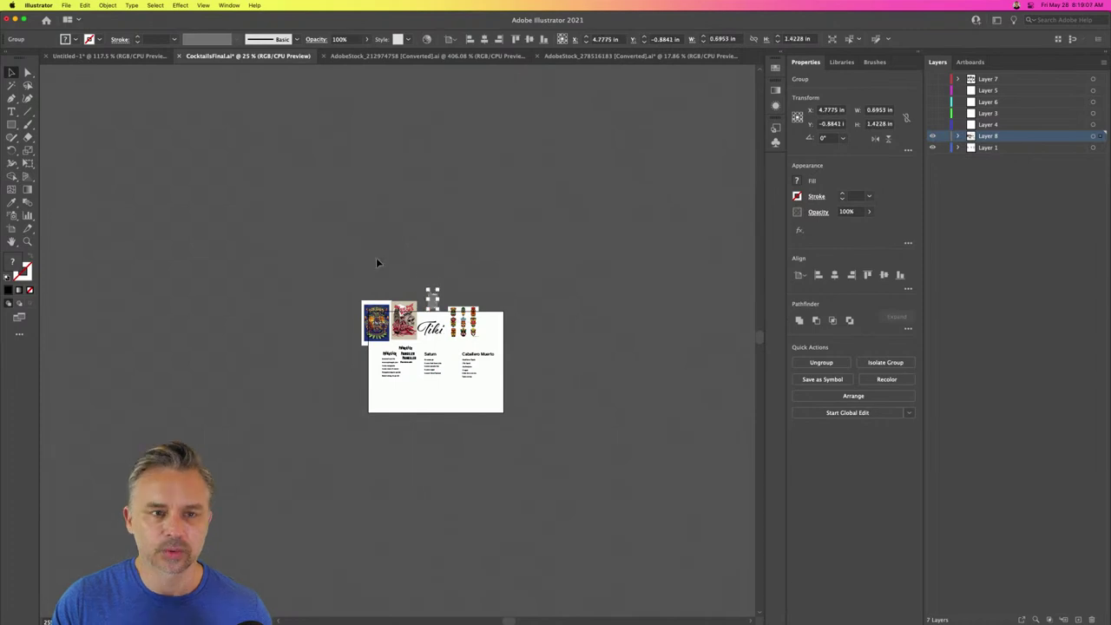
{"action": "left_click", "coordinate": [375, 258]}
{"action": "key", "text": "super+0"}
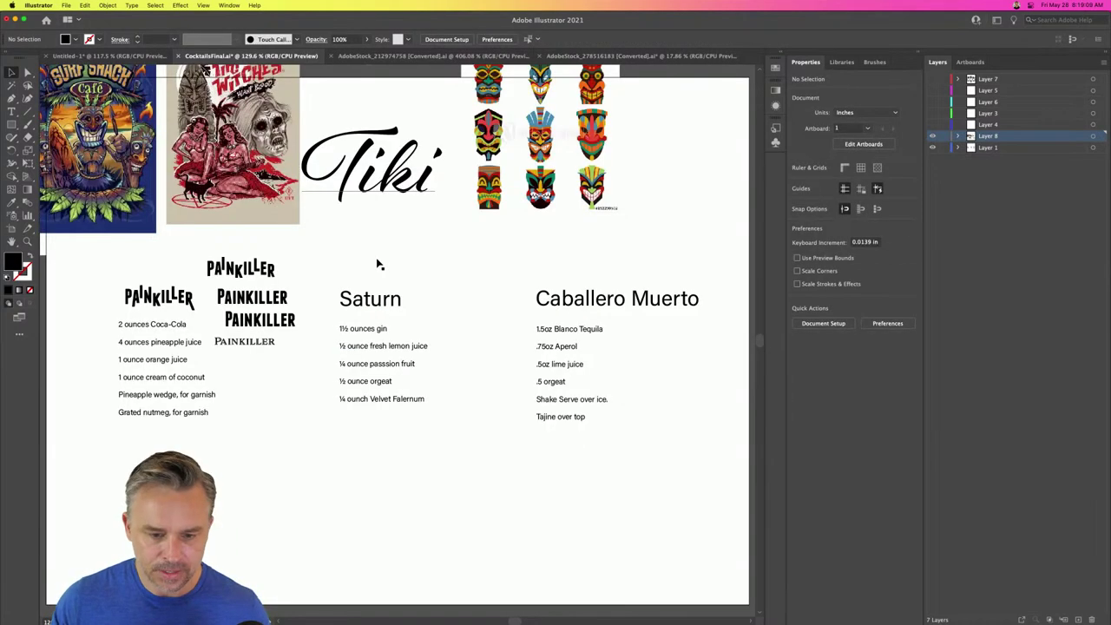
- Search Noun Project for 'cocktail' icons
{"action": "mouse_move", "coordinate": [443, 618]}
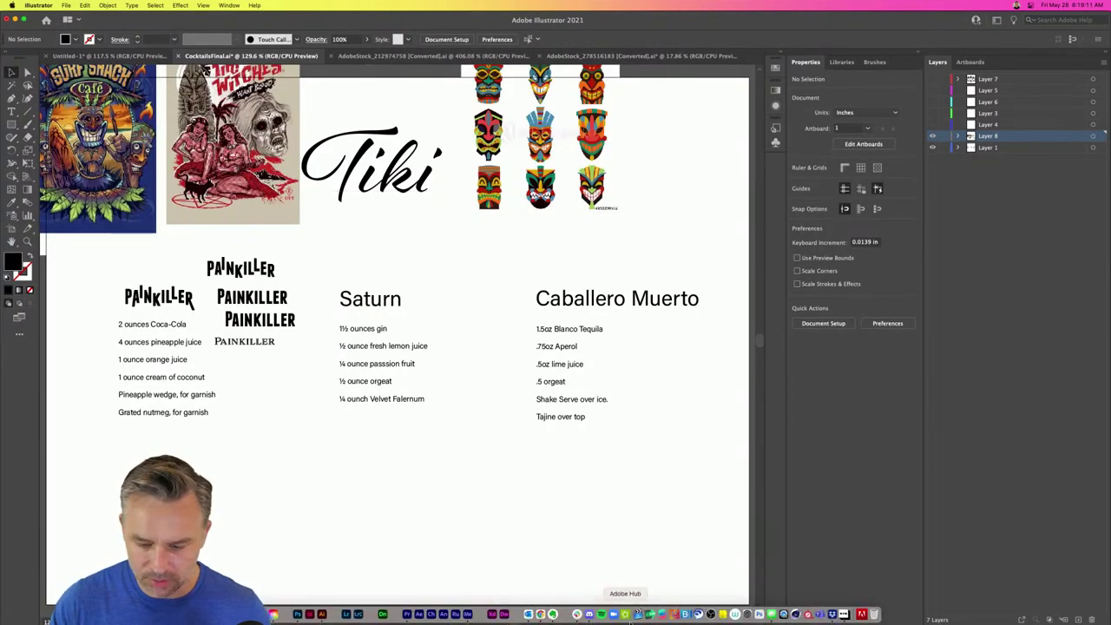
{"action": "left_click", "coordinate": [844, 614]}
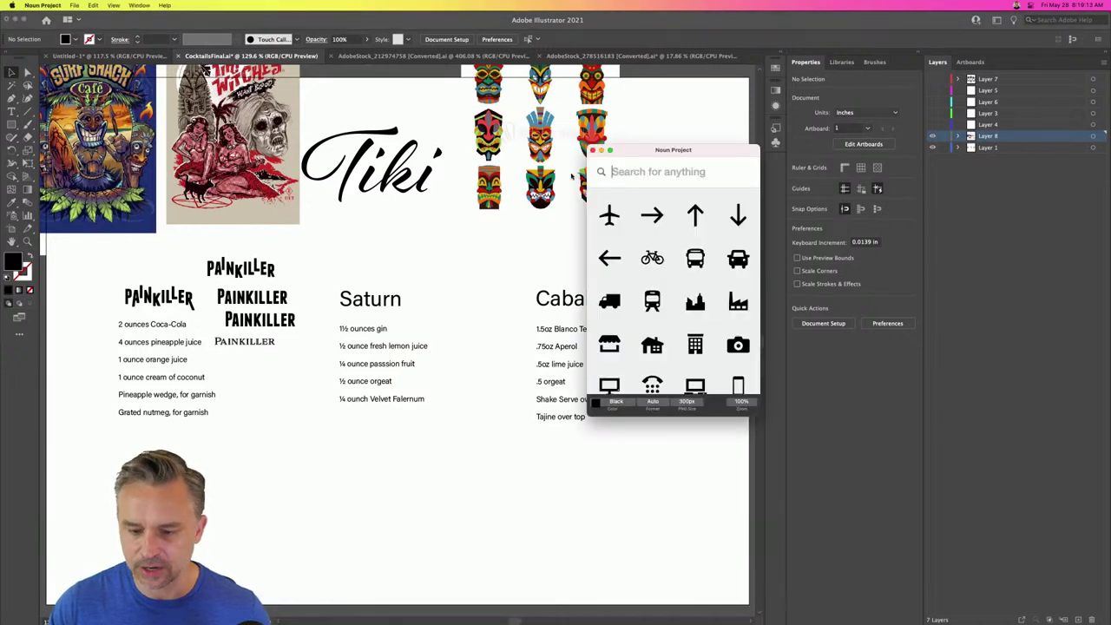
{"action": "left_click_drag", "start_coordinate": [653, 154], "coordinate": [601, 212]}
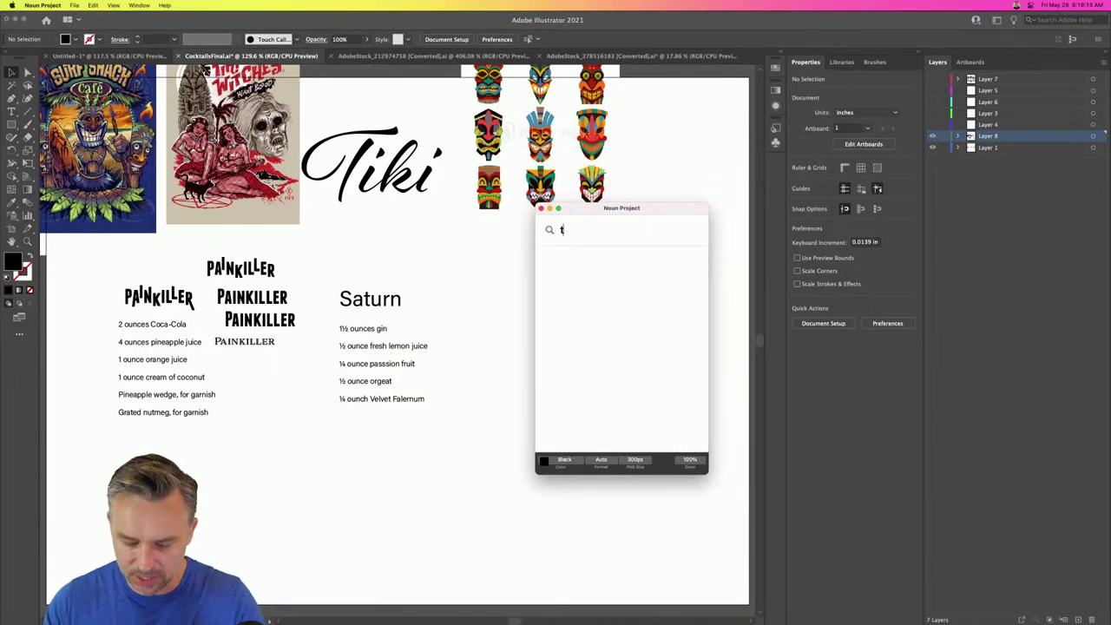
{"action": "type", "text": "cocktail"}
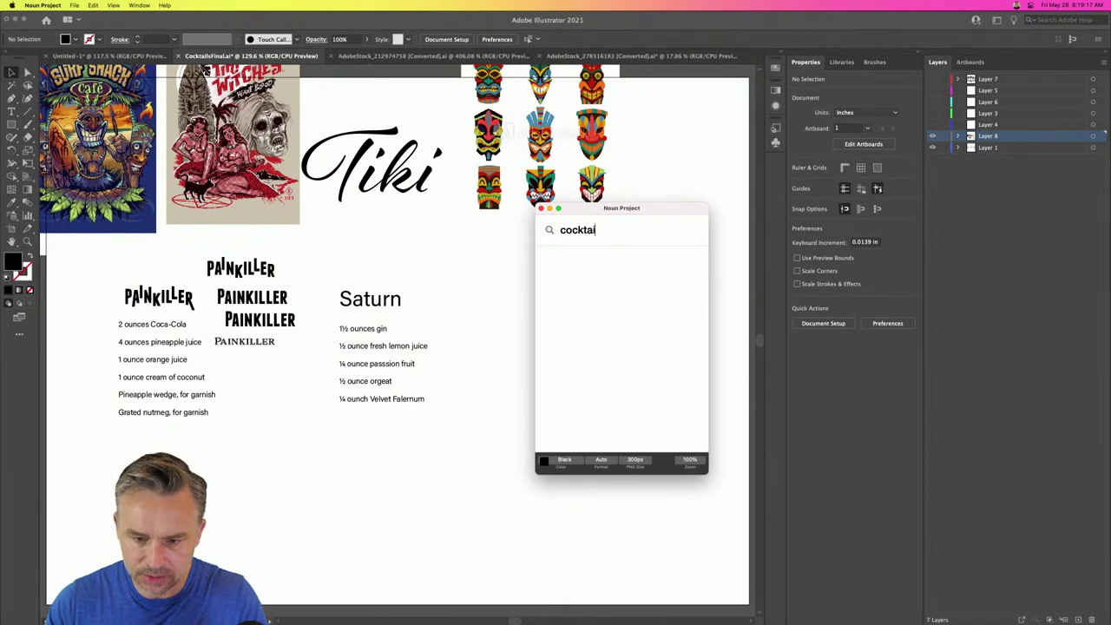
{"action": "key", "text": "Return"}
- Minimize the Adobe Stock browser and drop the first cocktail icon onto the Tiki layout
{"action": "left_click_drag", "start_coordinate": [638, 208], "coordinate": [965, 159]}
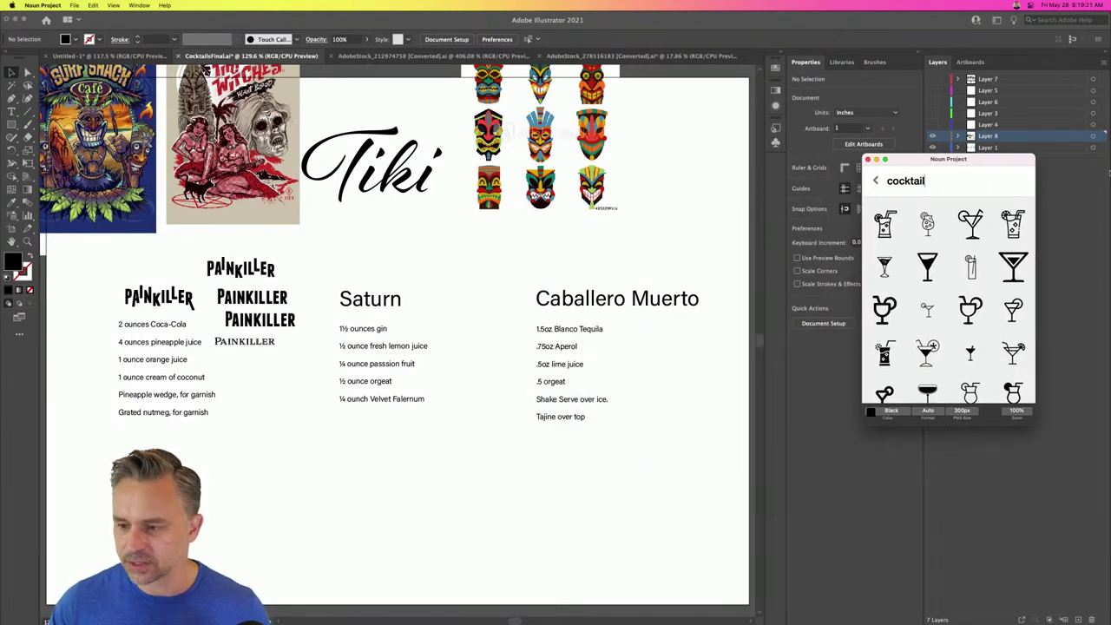
{"action": "left_click", "coordinate": [1061, 93]}
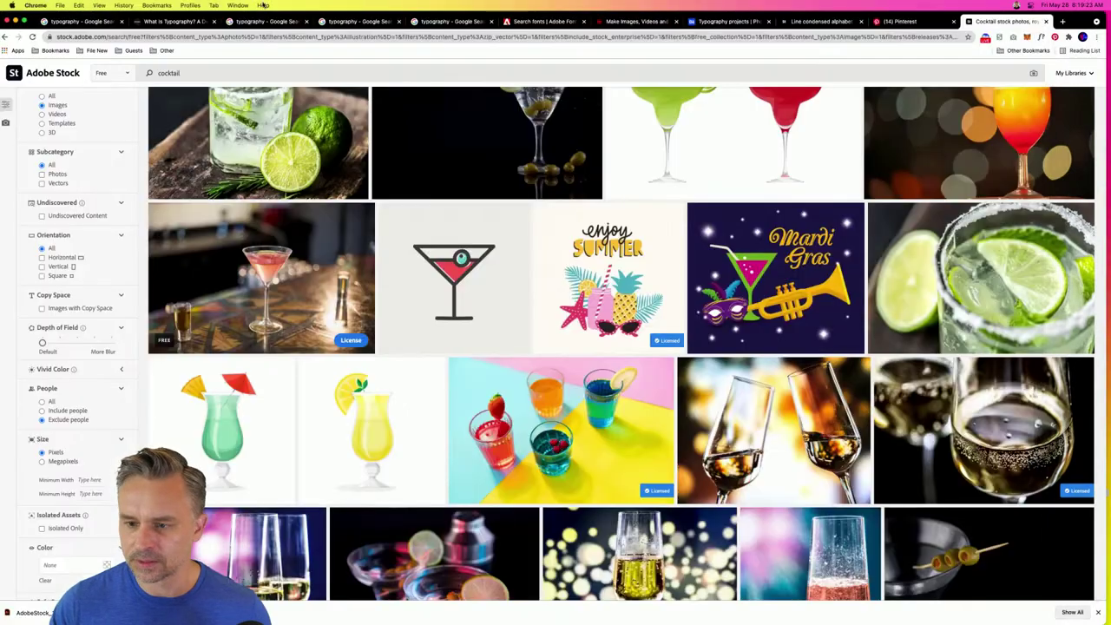
{"action": "left_click", "coordinate": [24, 21]}
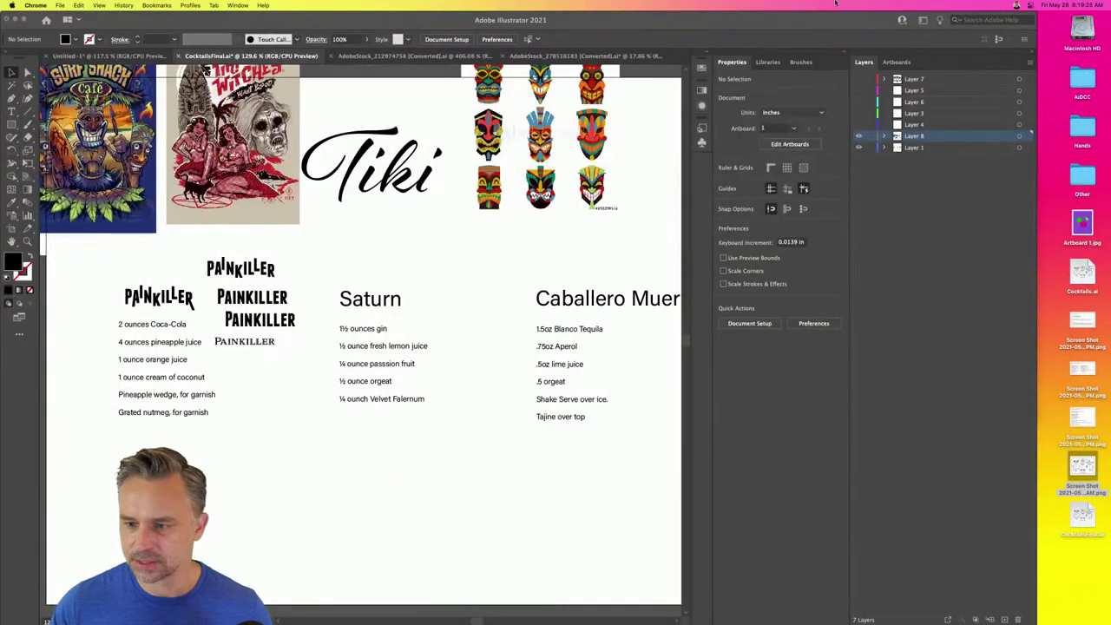
{"action": "left_click", "coordinate": [1029, 6]}
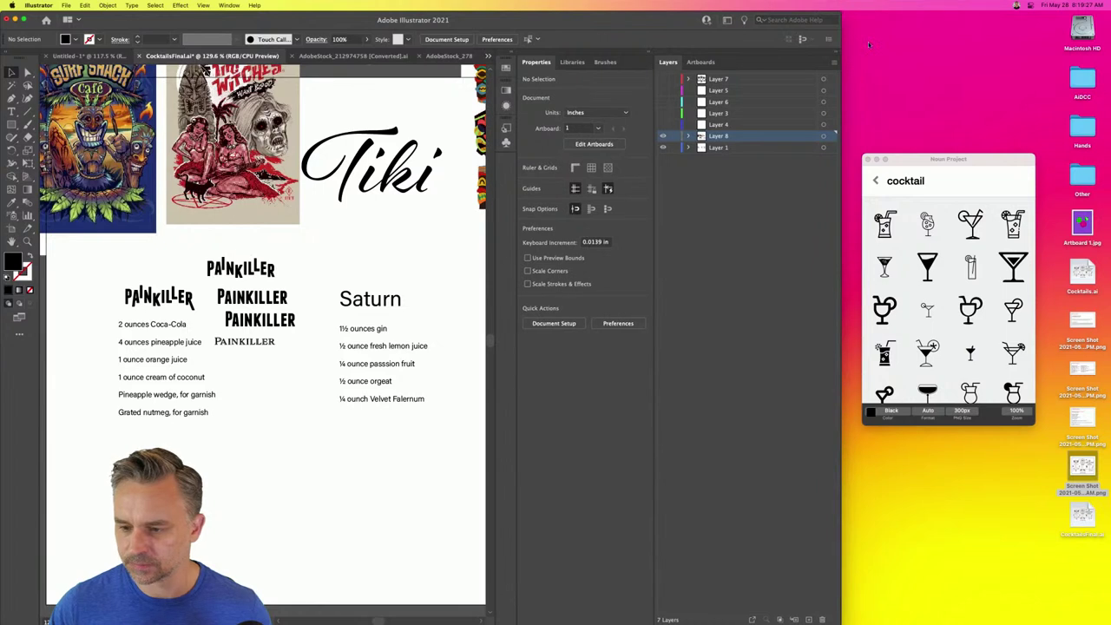
{"action": "left_click_drag", "start_coordinate": [933, 156], "coordinate": [921, 150]}
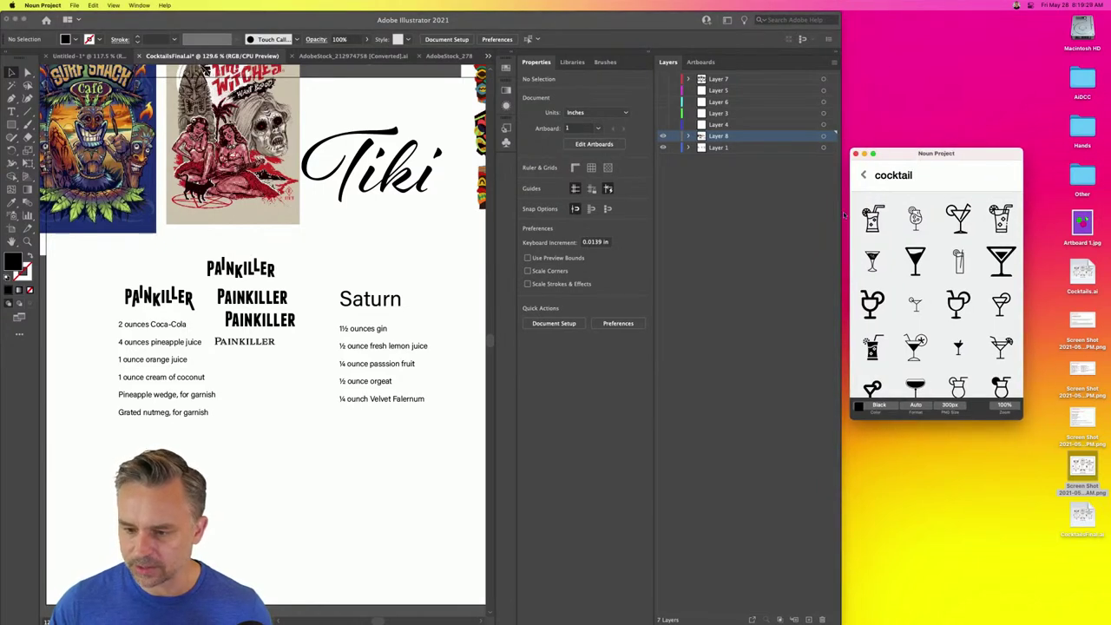
{"action": "left_click_drag", "start_coordinate": [299, 328], "coordinate": [300, 330]}
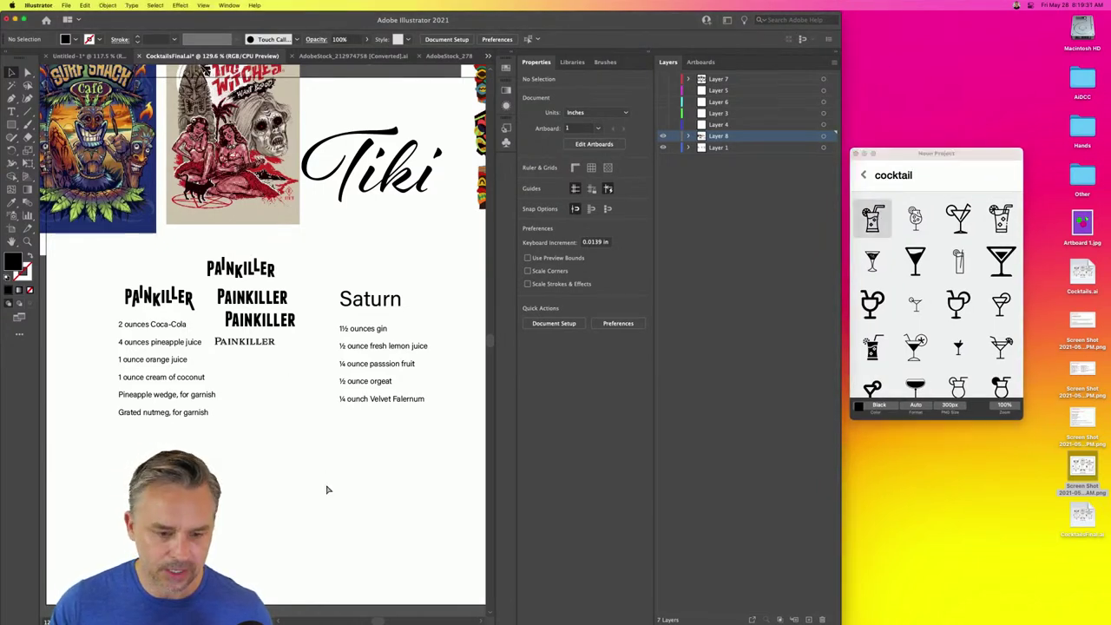
- Position the first icon and add the goblet and martini glass icons to the layout
{"action": "left_click_drag", "start_coordinate": [251, 372], "coordinate": [158, 317]}
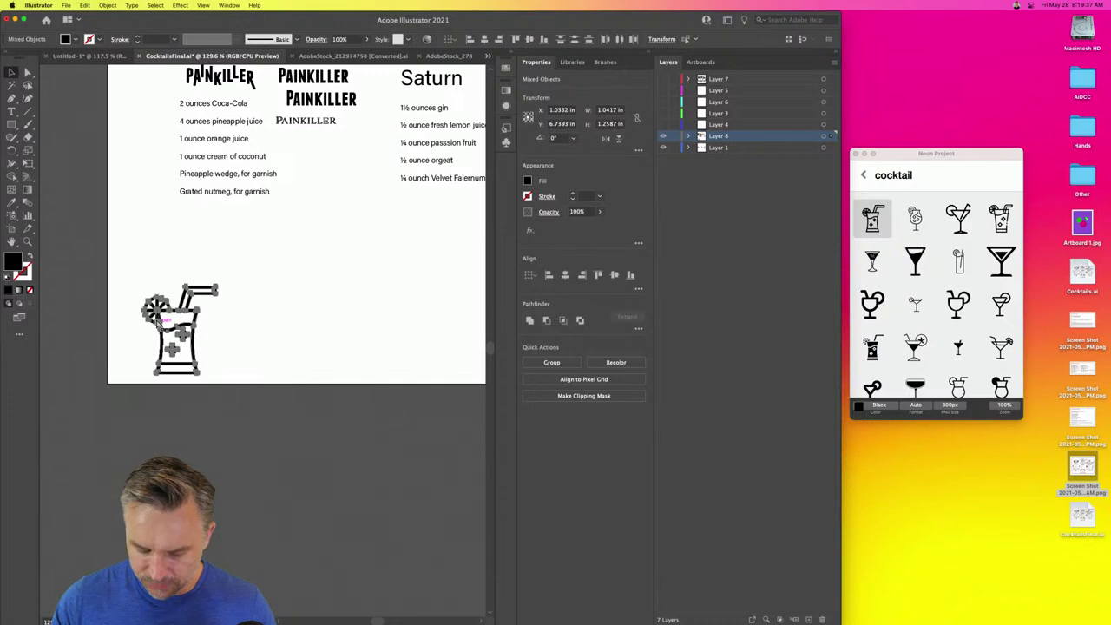
{"action": "key", "text": "super+shift+h"}
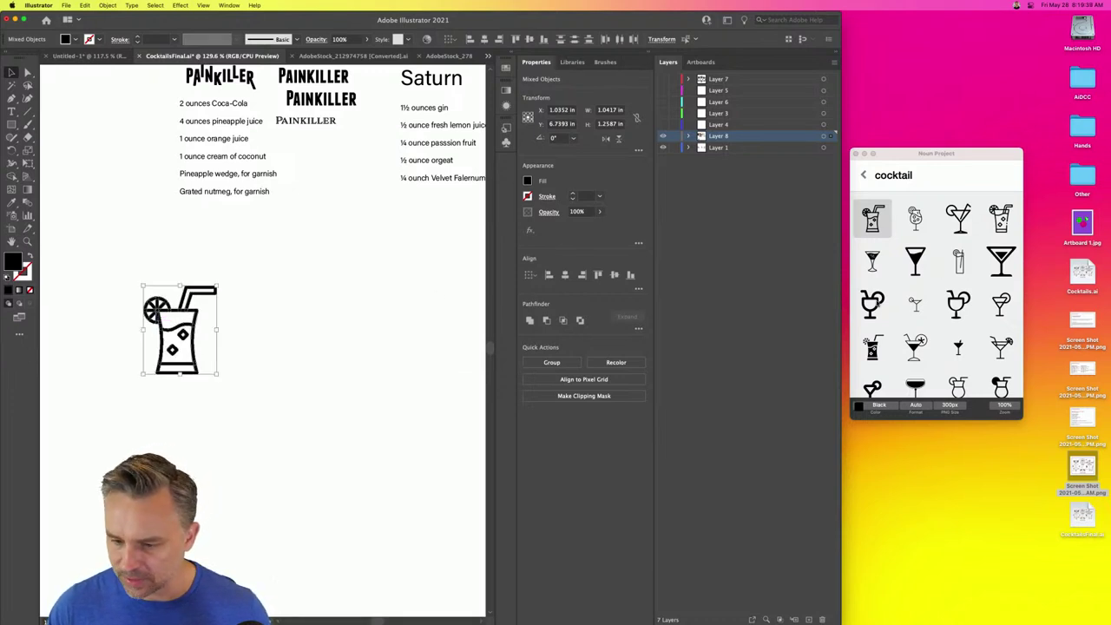
{"action": "left_click", "coordinate": [874, 307]}
{"action": "left_click_drag", "start_coordinate": [874, 306], "coordinate": [355, 421]}
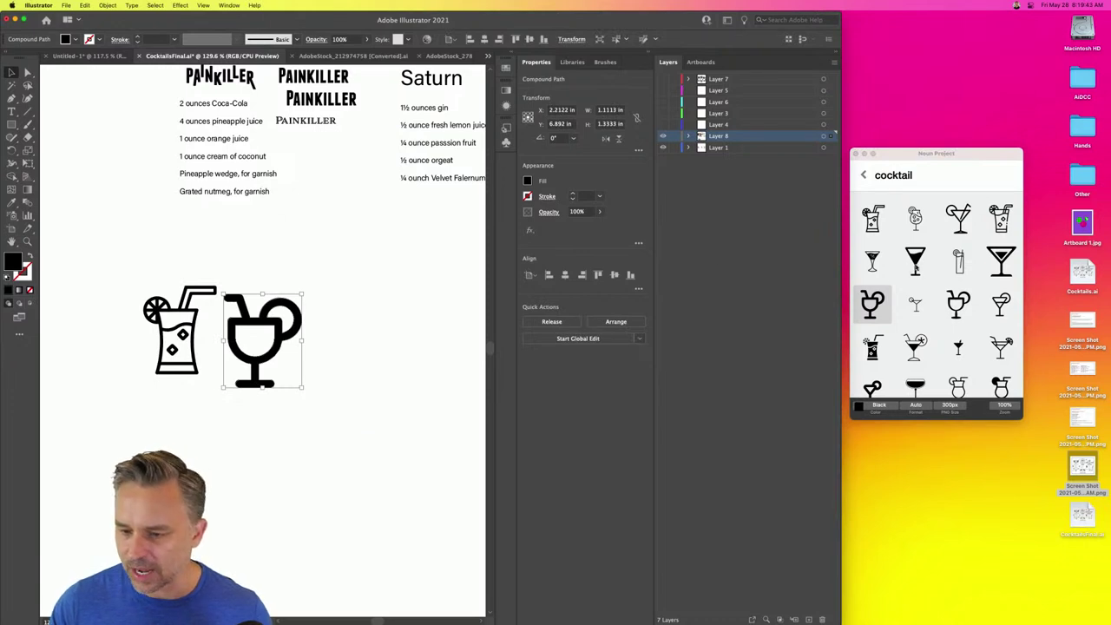
{"action": "left_click", "coordinate": [916, 260]}
{"action": "left_click_drag", "start_coordinate": [916, 261], "coordinate": [317, 457]}
{"action": "left_click_drag", "start_coordinate": [233, 301], "coordinate": [319, 316]}
- Add two more cocktail glass icons below the goblet beneath the recipes
{"action": "scroll", "coordinate": [965, 298], "scroll_direction": "down", "scroll_amount": 3}
{"action": "scroll", "coordinate": [950, 300], "scroll_direction": "down", "scroll_amount": 1}
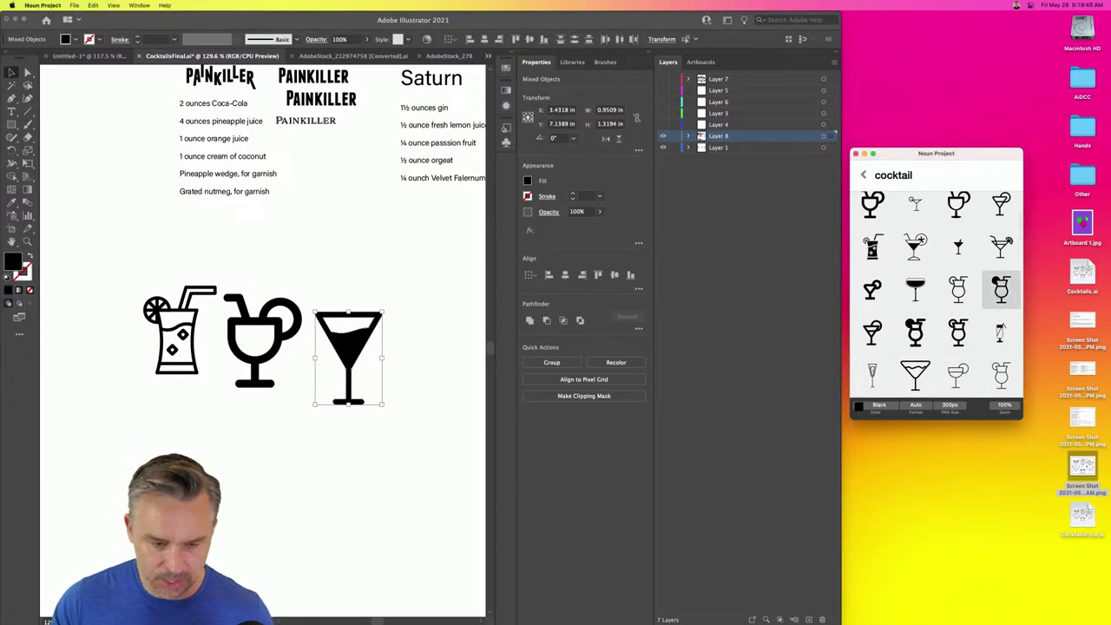
{"action": "left_click_drag", "start_coordinate": [1000, 289], "coordinate": [270, 286]}
{"action": "left_click_drag", "start_coordinate": [252, 323], "coordinate": [279, 442]}
{"action": "scroll", "coordinate": [946, 304], "scroll_direction": "down", "scroll_amount": 3}
{"action": "scroll", "coordinate": [946, 304], "scroll_direction": "down", "scroll_amount": 3}
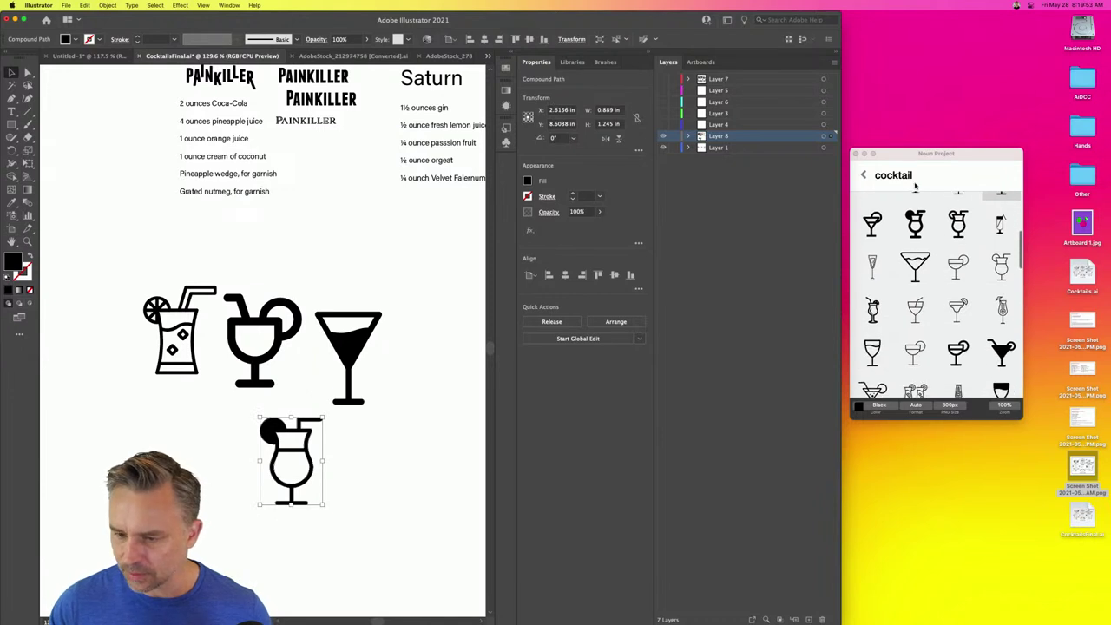
{"action": "left_click", "coordinate": [1003, 312]}
{"action": "left_click_drag", "start_coordinate": [1002, 313], "coordinate": [177, 426]}
{"action": "left_click_drag", "start_coordinate": [497, 486], "coordinate": [380, 462]}
- Add the double-glass icon, deselect, and maximize the Illustrator window
{"action": "scroll", "coordinate": [937, 295], "scroll_direction": "down", "scroll_amount": 5}
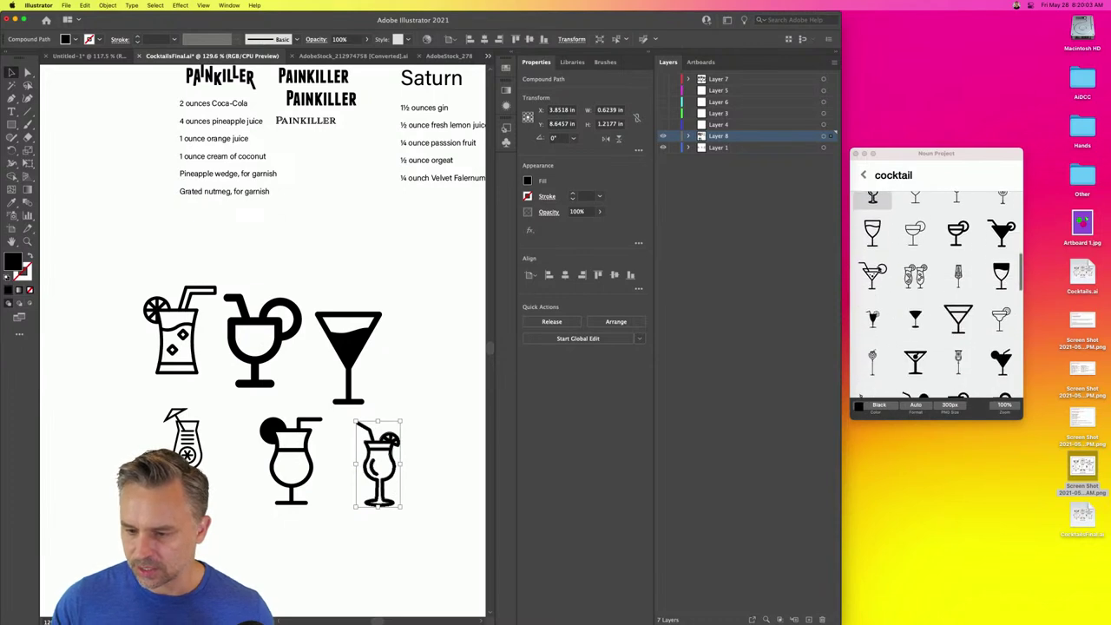
{"action": "left_click_drag", "start_coordinate": [916, 276], "coordinate": [443, 296]}
{"action": "left_click", "coordinate": [361, 229]}
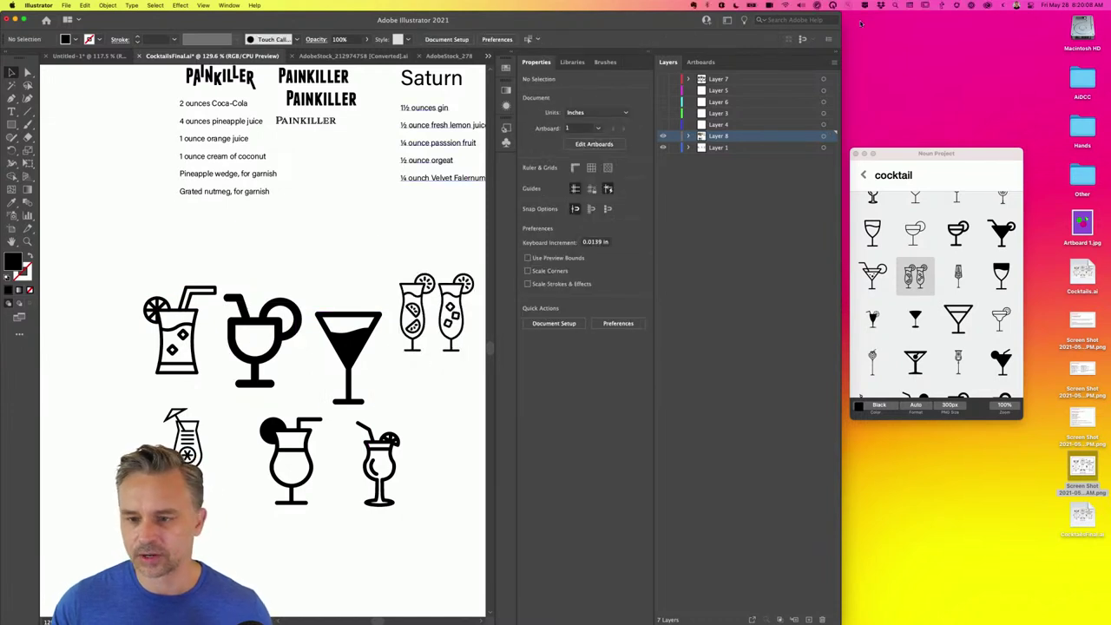
{"action": "key", "text": "ctrl+alt+Return"}
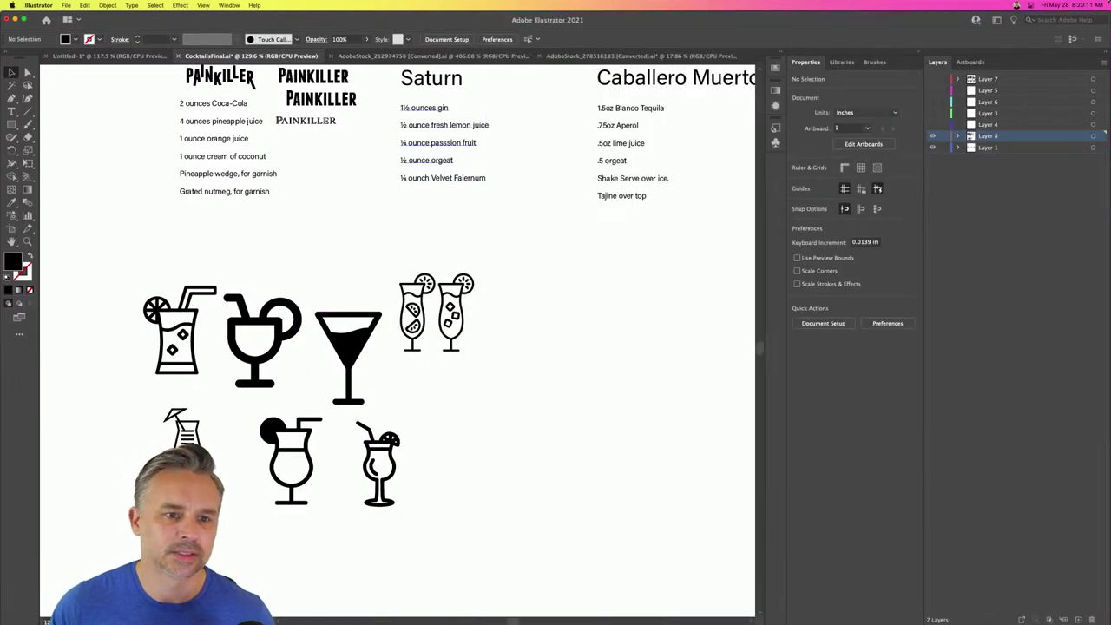
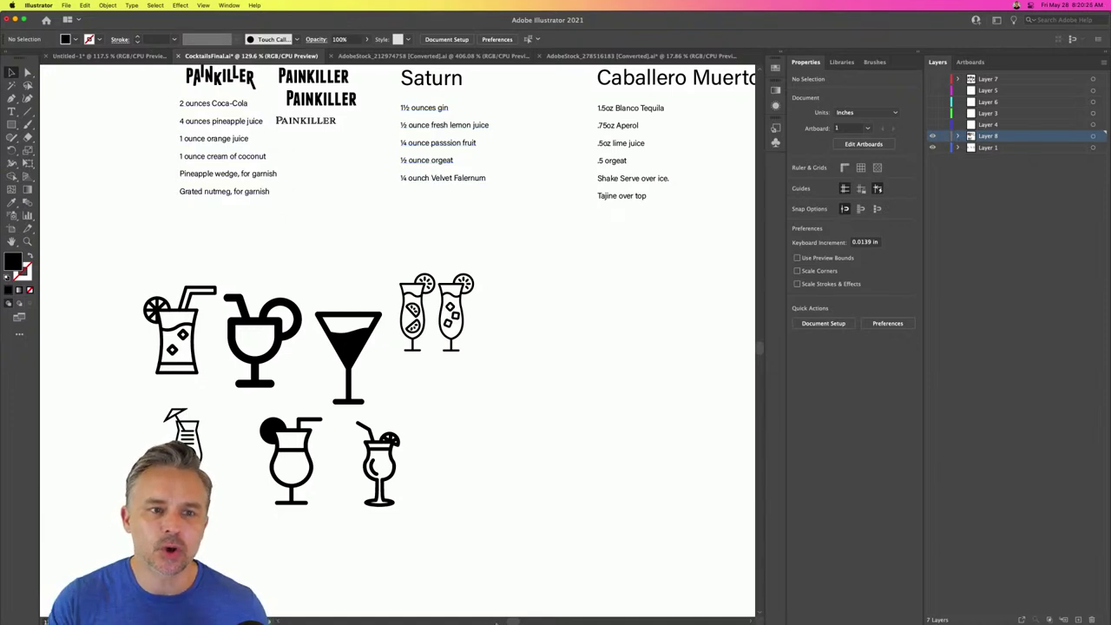
- Open Noun Project from the Dock and position its browser over the Illustrator canvas
{"action": "mouse_move", "coordinate": [502, 614]}
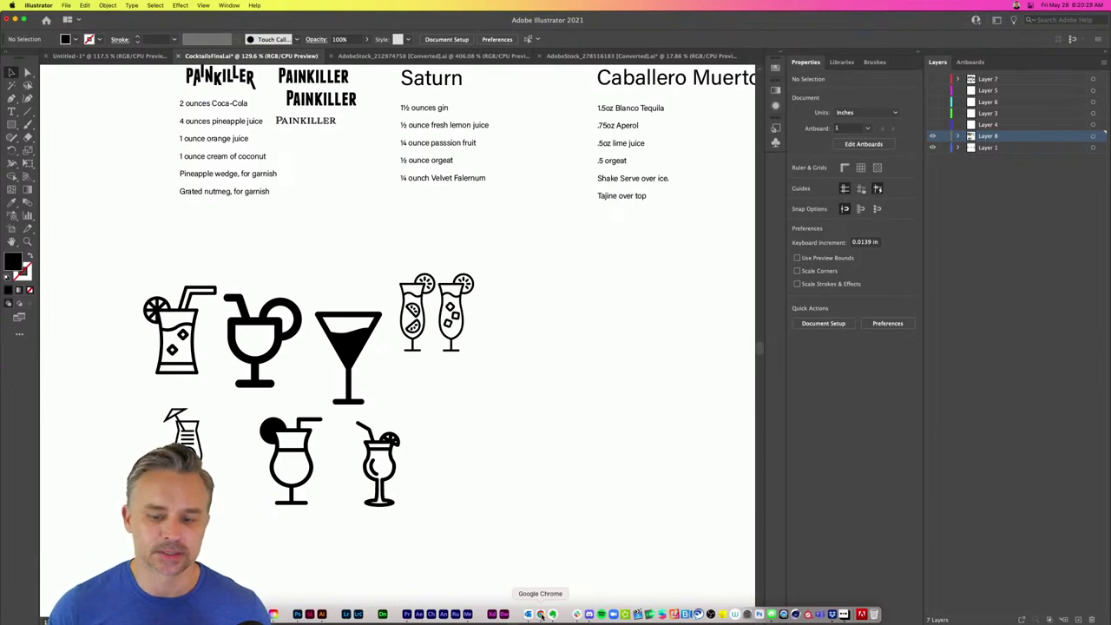
{"action": "left_click", "coordinate": [844, 614]}
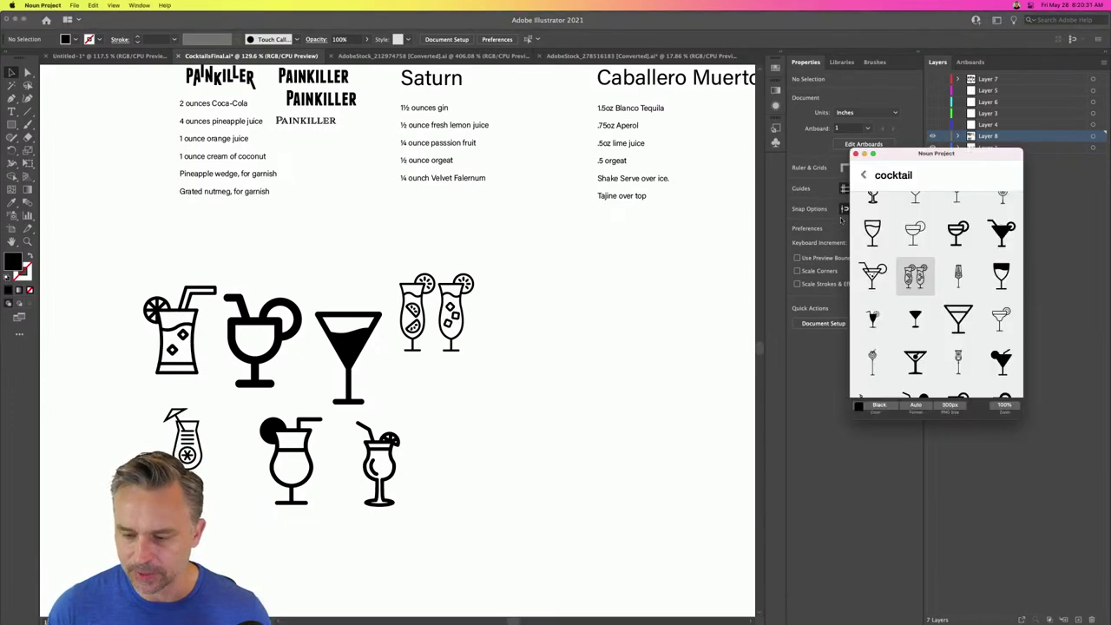
{"action": "left_click_drag", "start_coordinate": [920, 155], "coordinate": [632, 219]}
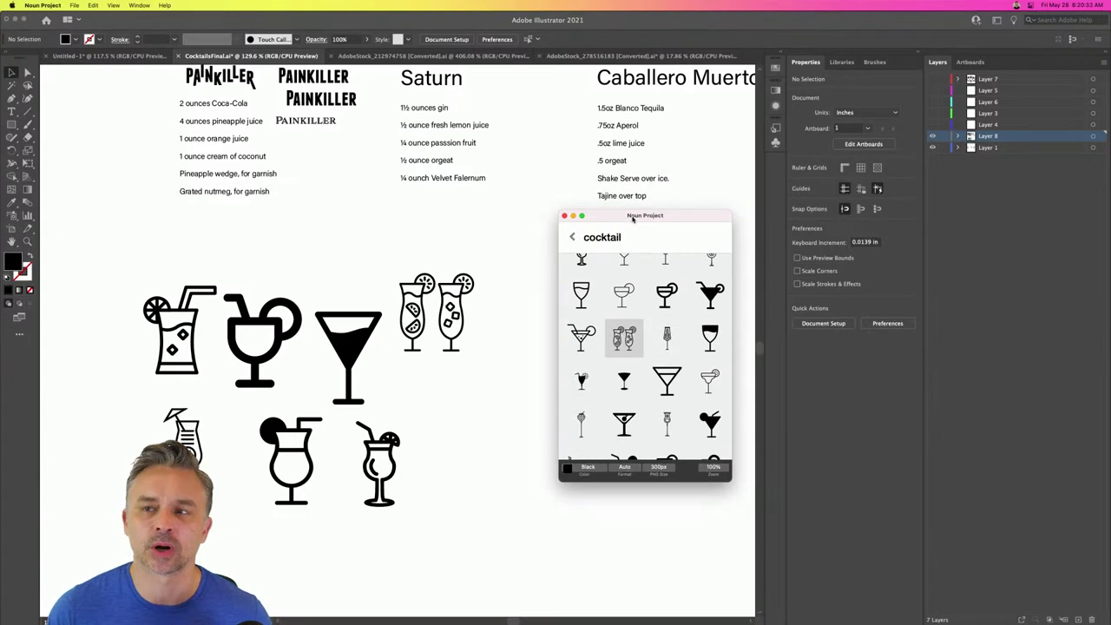
{"action": "left_click_drag", "start_coordinate": [633, 219], "coordinate": [905, 186]}
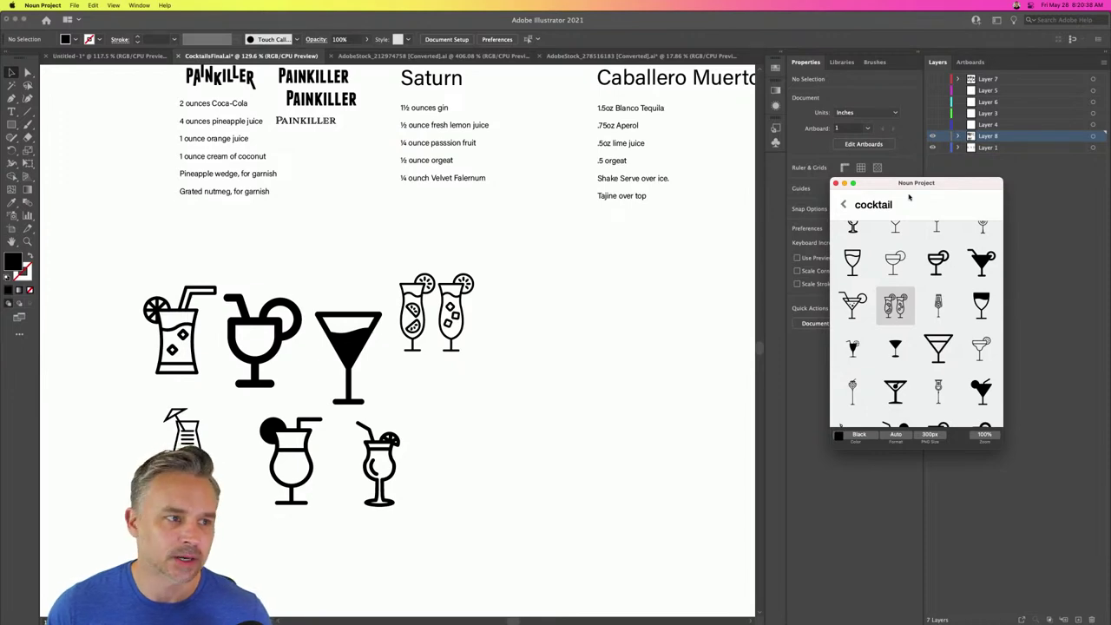
{"action": "left_click_drag", "start_coordinate": [902, 184], "coordinate": [670, 220]}
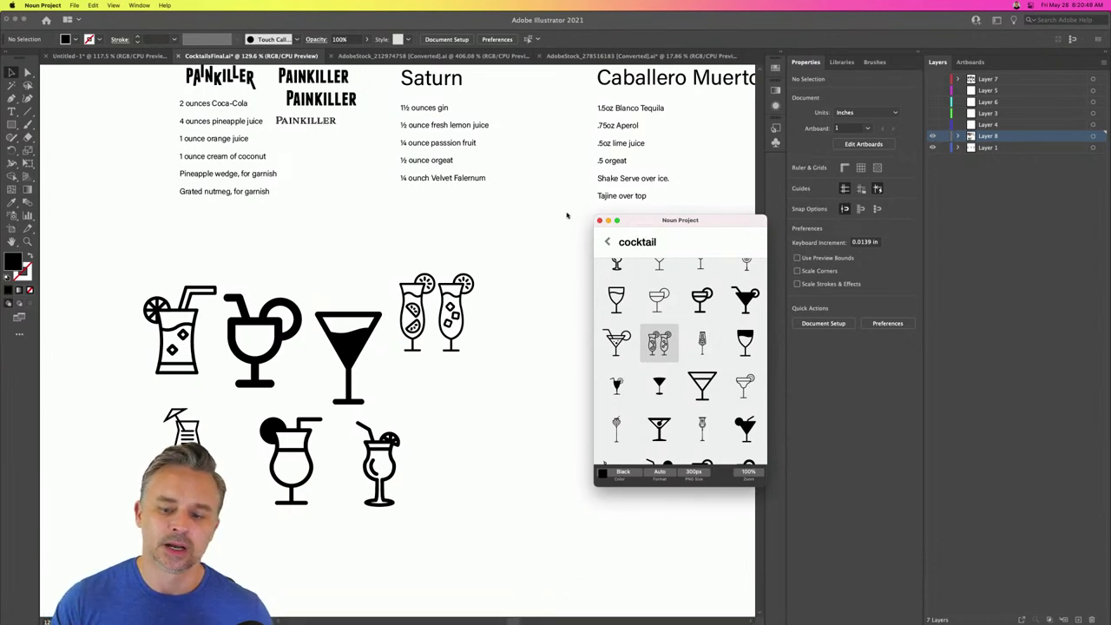
{"action": "left_click_drag", "start_coordinate": [648, 226], "coordinate": [708, 239]}
- Search Noun Project for 'tiki' and drag a tiki mask icon beside the glasses
{"action": "double_click", "coordinate": [728, 253]}
{"action": "type", "text": "tiki"}
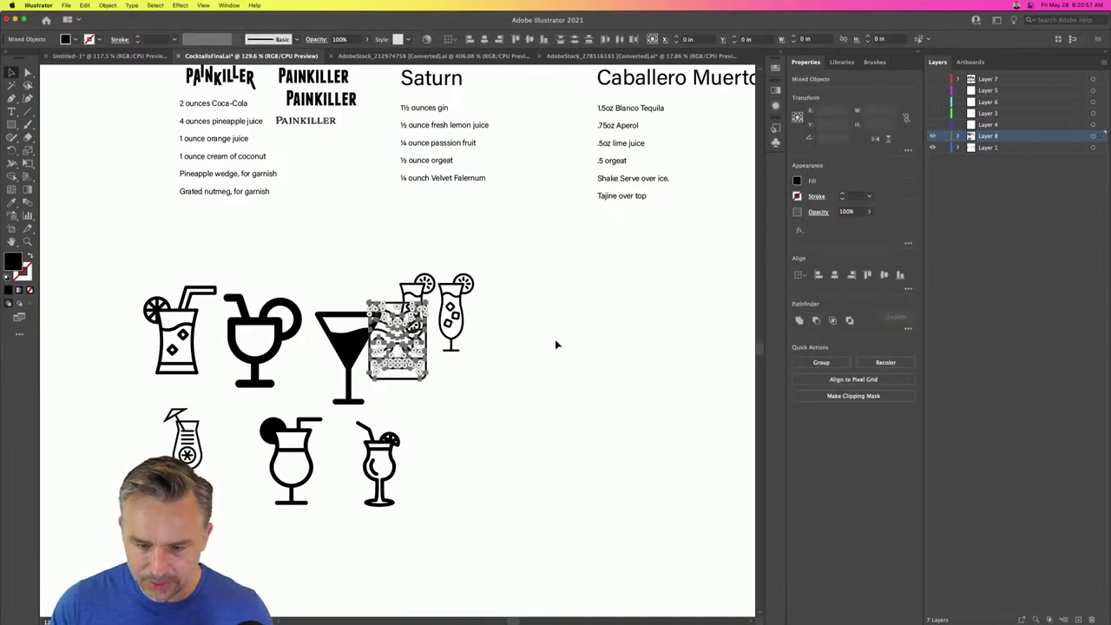
{"action": "left_click_drag", "start_coordinate": [425, 351], "coordinate": [608, 375]}
- Paste another tiki icon from Noun Project beside the cocktail glasses, below the first tiki
{"action": "left_click_drag", "start_coordinate": [957, 321], "coordinate": [901, 324]}
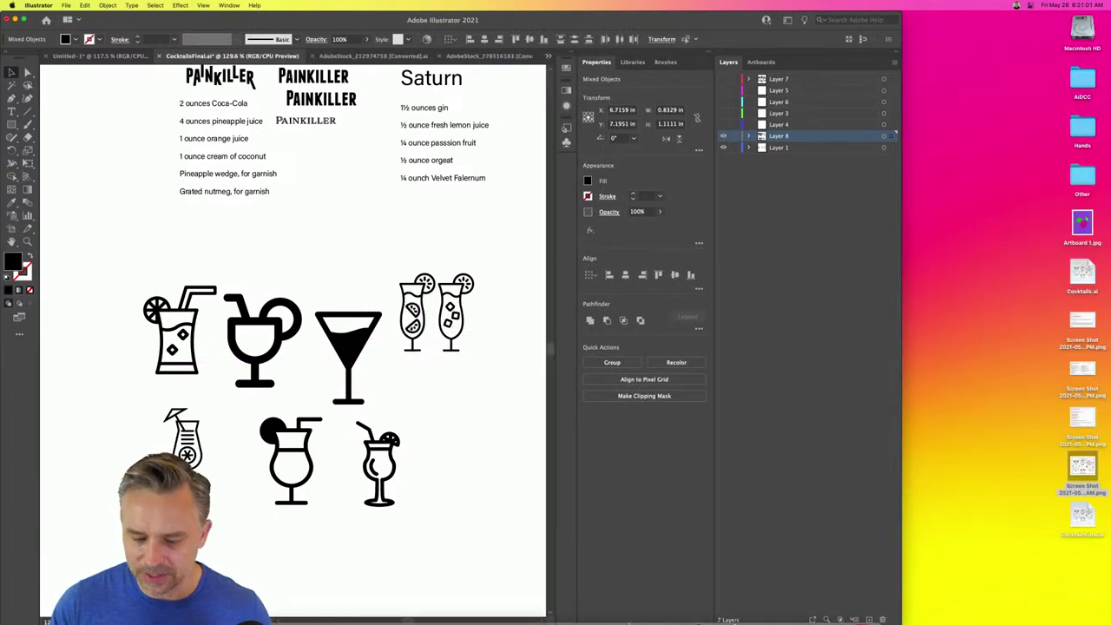
{"action": "left_click", "coordinate": [847, 613]}
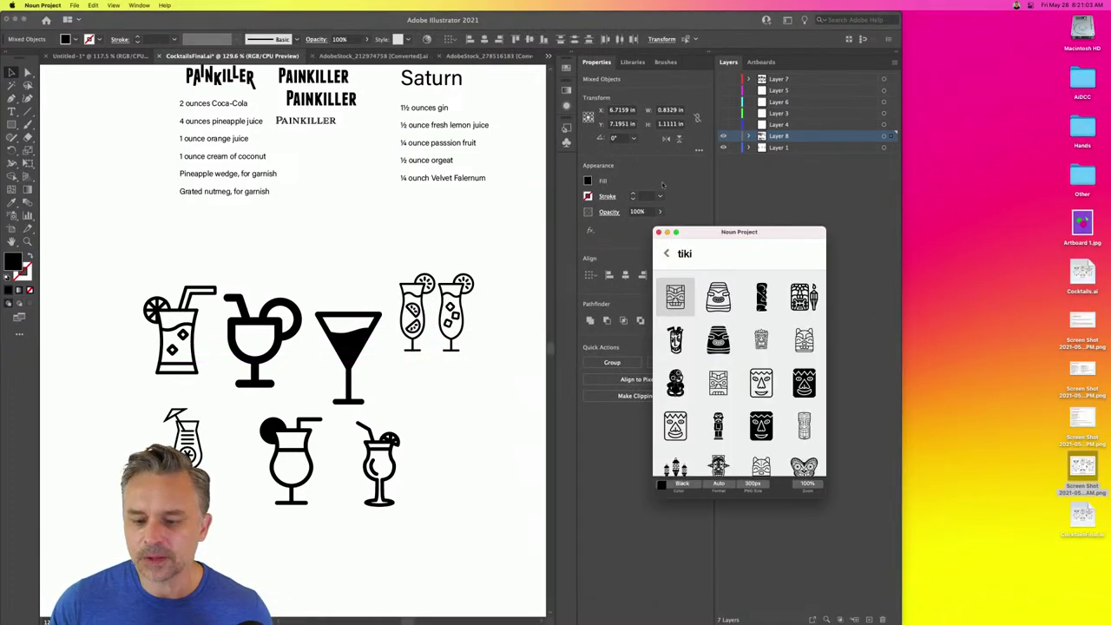
{"action": "left_click_drag", "start_coordinate": [701, 235], "coordinate": [930, 175]}
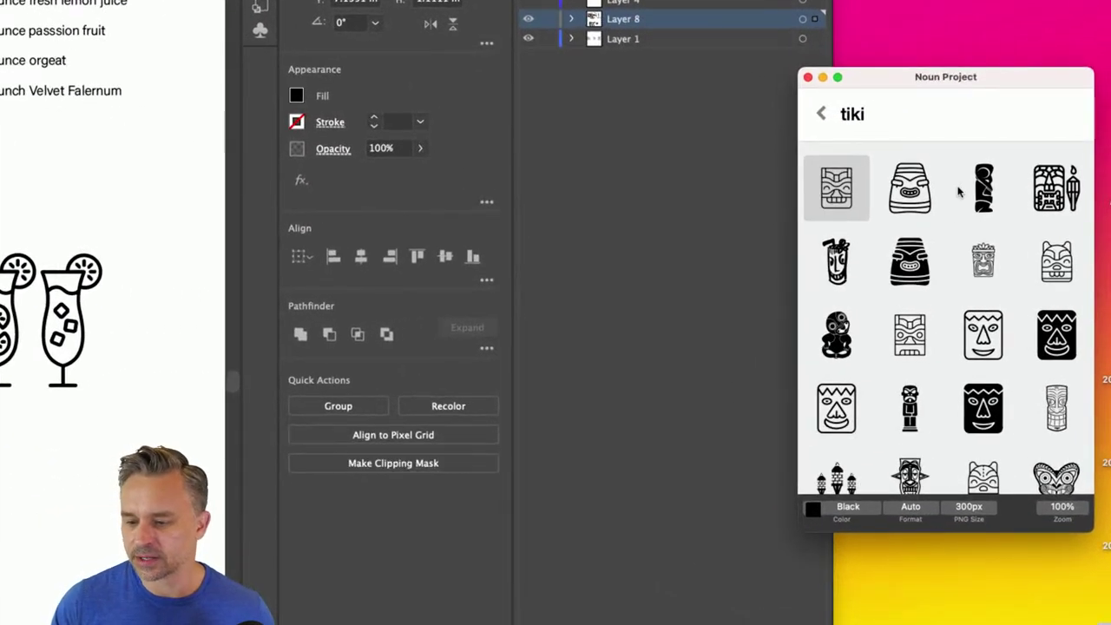
{"action": "left_click", "coordinate": [1051, 265]}
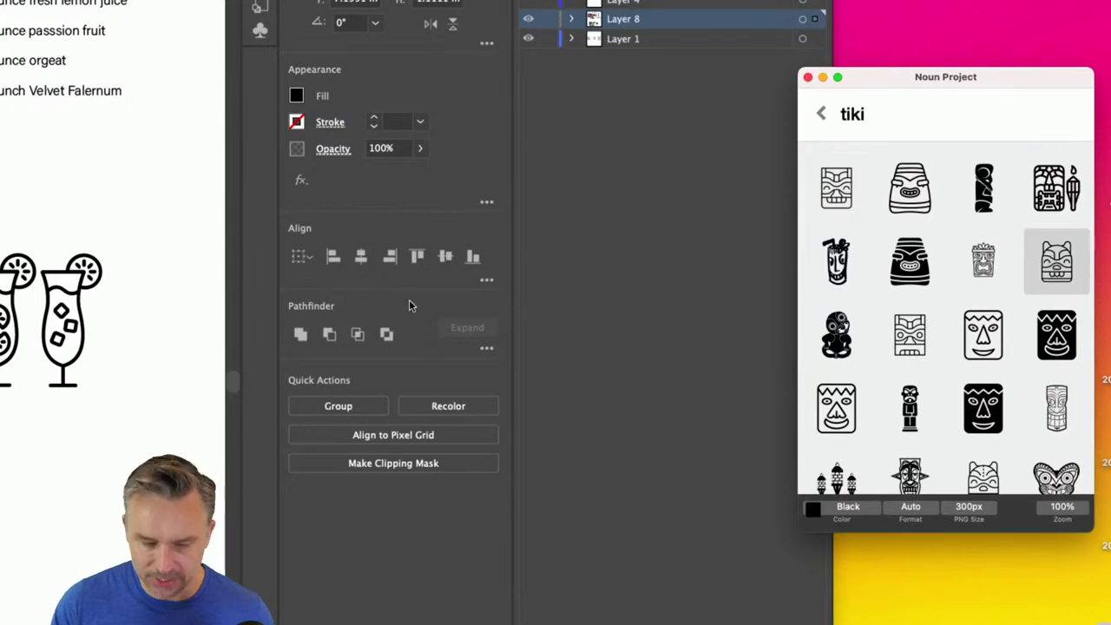
{"action": "left_click", "coordinate": [169, 356]}
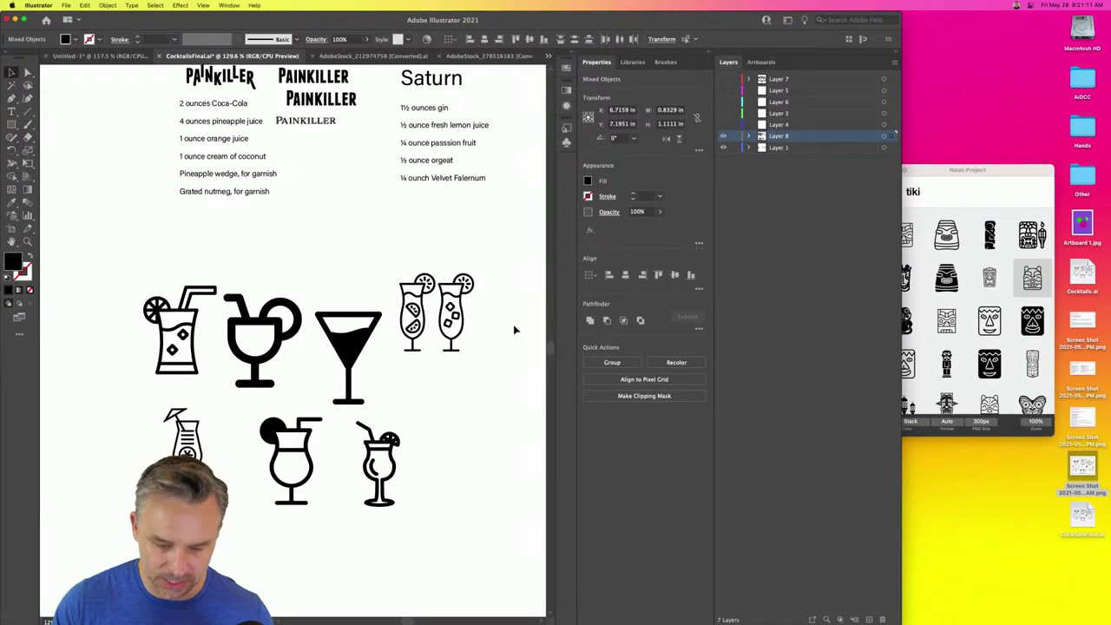
{"action": "key", "text": "super+v"}
{"action": "left_click_drag", "start_coordinate": [280, 304], "coordinate": [453, 381]}
{"action": "scroll", "coordinate": [453, 382], "scroll_direction": "right", "scroll_amount": 5}
{"action": "left_click_drag", "start_coordinate": [274, 378], "coordinate": [384, 422]}
{"action": "left_click", "coordinate": [942, 172]}
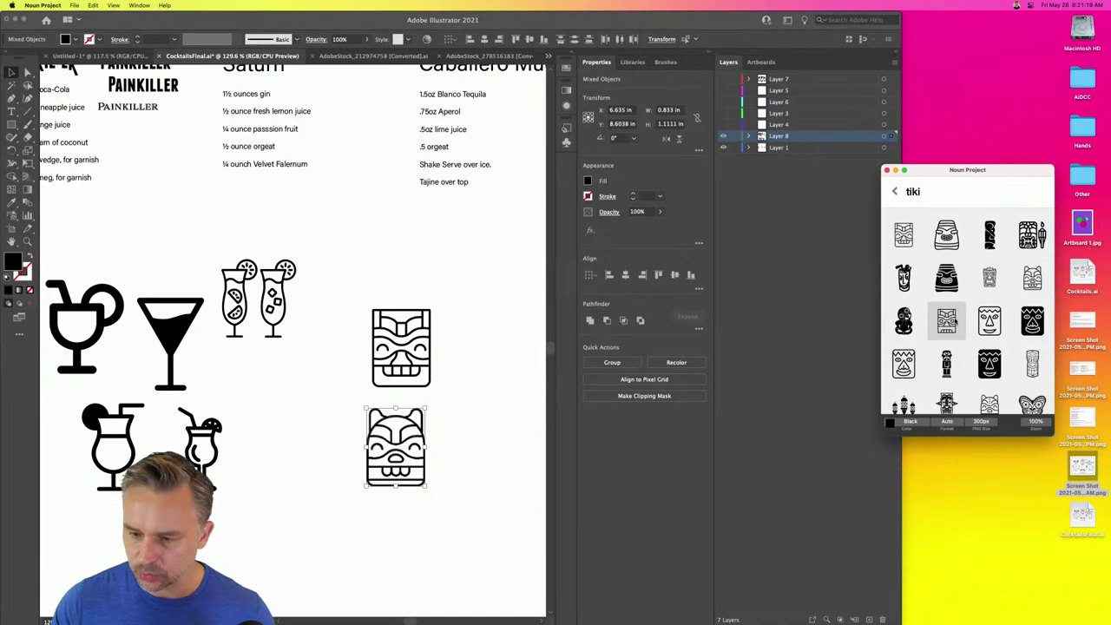
- Add another tiki mask below the glasses and a black tiki face right of the masks
{"action": "left_click_drag", "start_coordinate": [946, 322], "coordinate": [294, 406]}
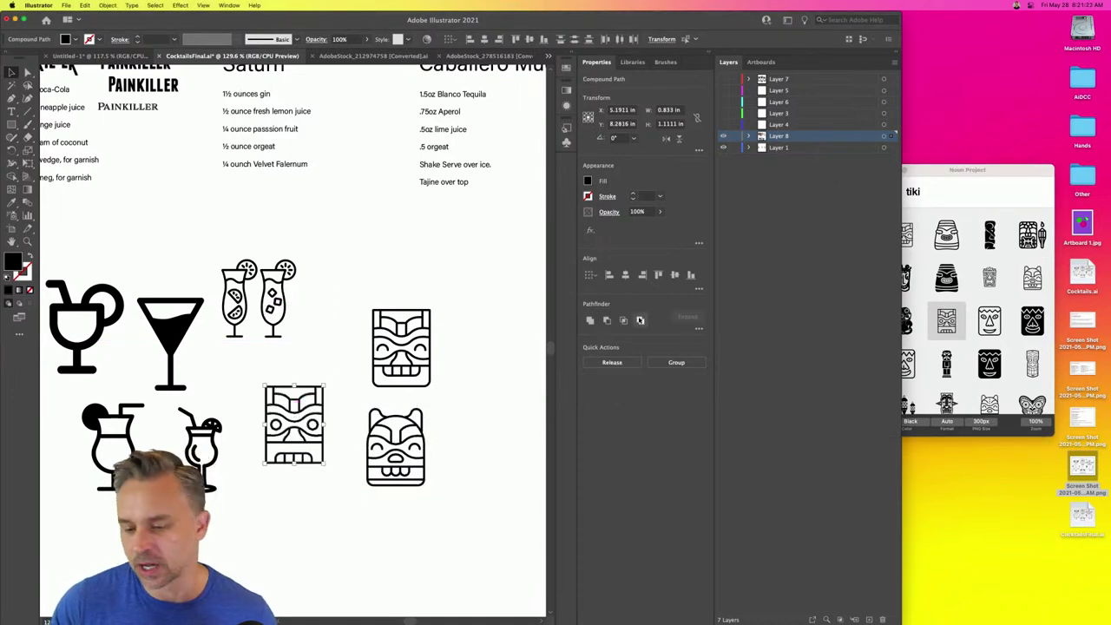
{"action": "left_click", "coordinate": [930, 199]}
{"action": "scroll", "coordinate": [929, 340], "scroll_direction": "down", "scroll_amount": 2}
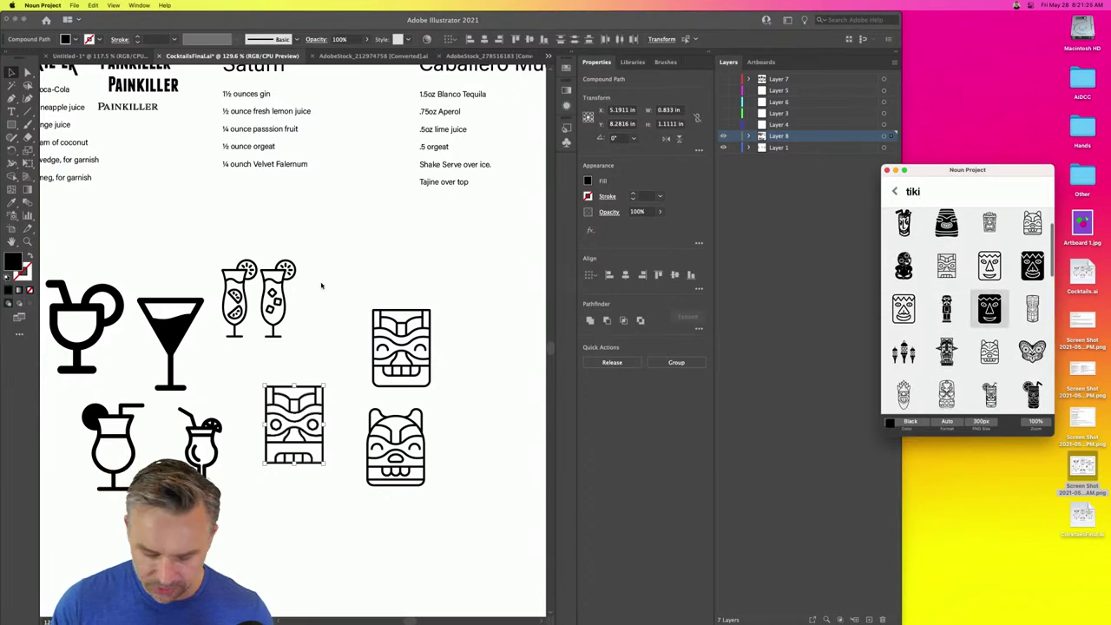
{"action": "left_click", "coordinate": [379, 262]}
{"action": "key", "text": "super+v"}
{"action": "left_click_drag", "start_coordinate": [295, 339], "coordinate": [490, 368]}
- Place the tall tiki below the black tiki face, undoing a stray glass move
{"action": "left_click", "coordinate": [946, 351]}
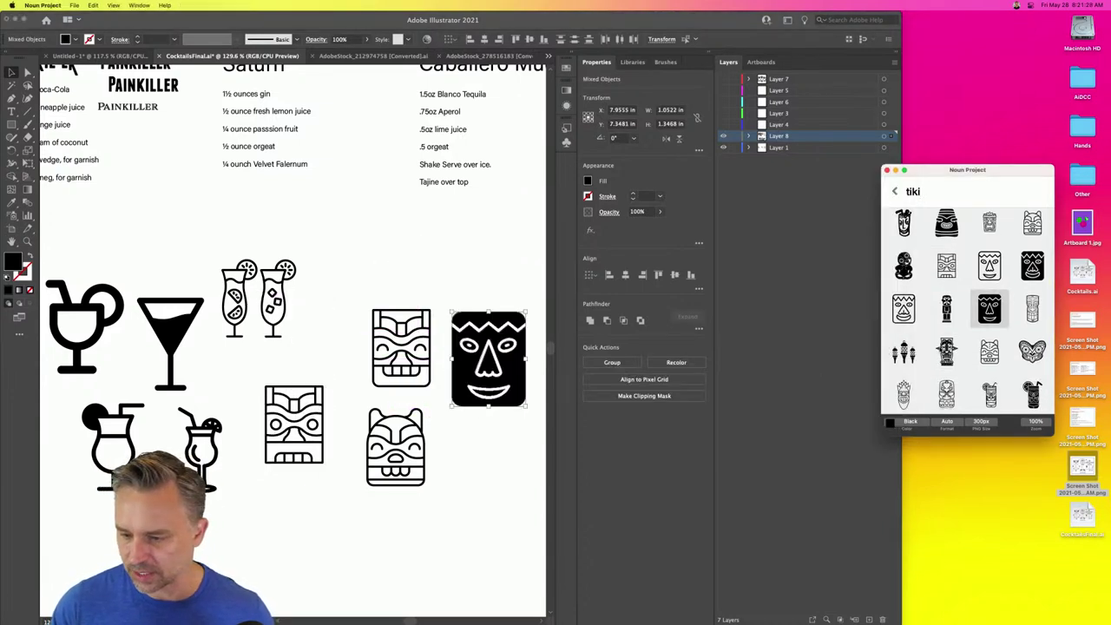
{"action": "left_click", "coordinate": [379, 280]}
{"action": "key", "text": "super+v"}
{"action": "left_click_drag", "start_coordinate": [278, 278], "coordinate": [484, 444]}
{"action": "key", "text": "super+z"}
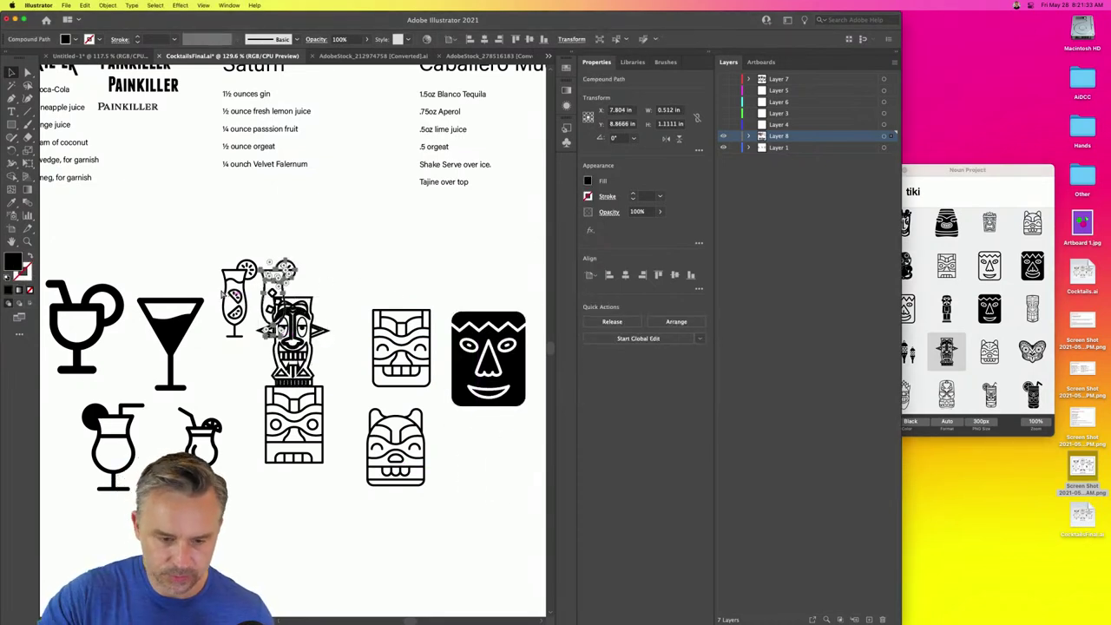
{"action": "key", "text": "super+shift+a"}
{"action": "left_click", "coordinate": [299, 347]}
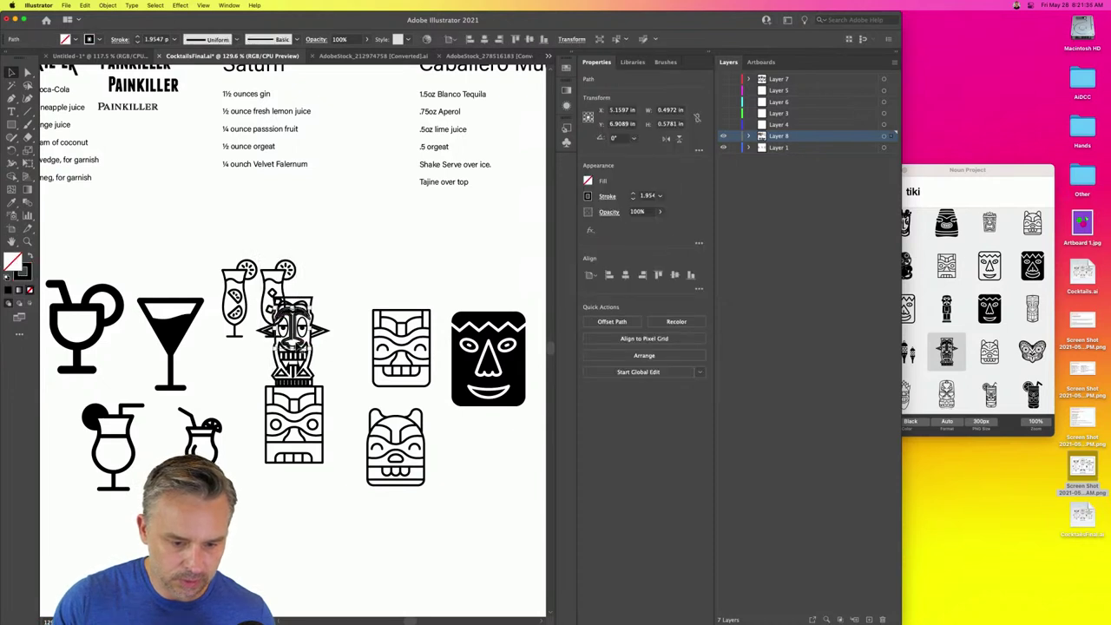
{"action": "key", "text": "Delete"}
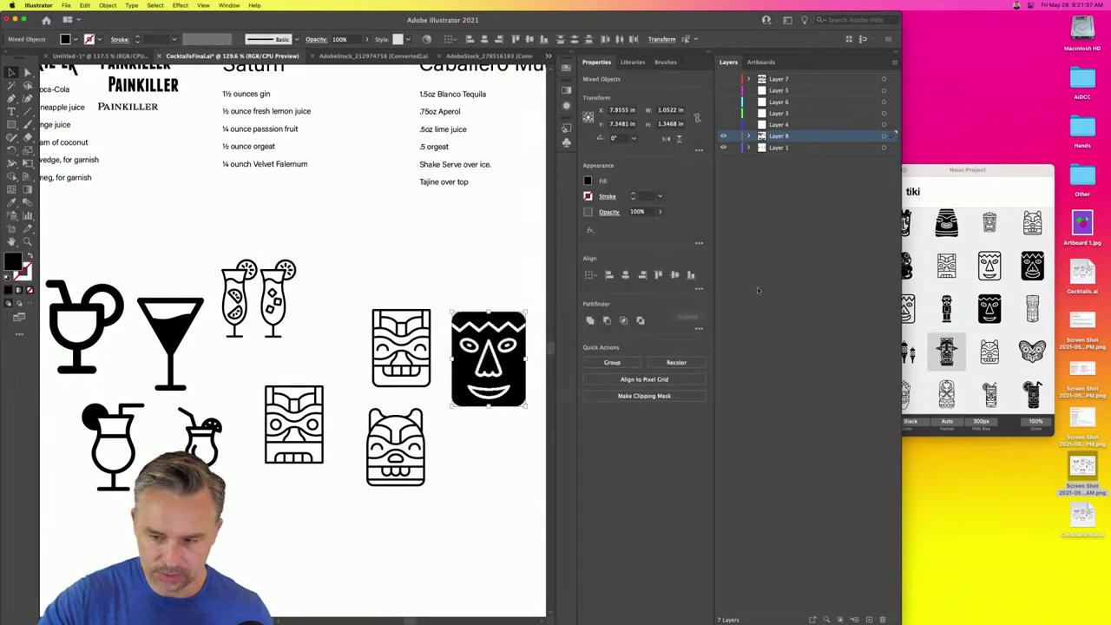
{"action": "left_click_drag", "start_coordinate": [946, 347], "coordinate": [485, 492]}
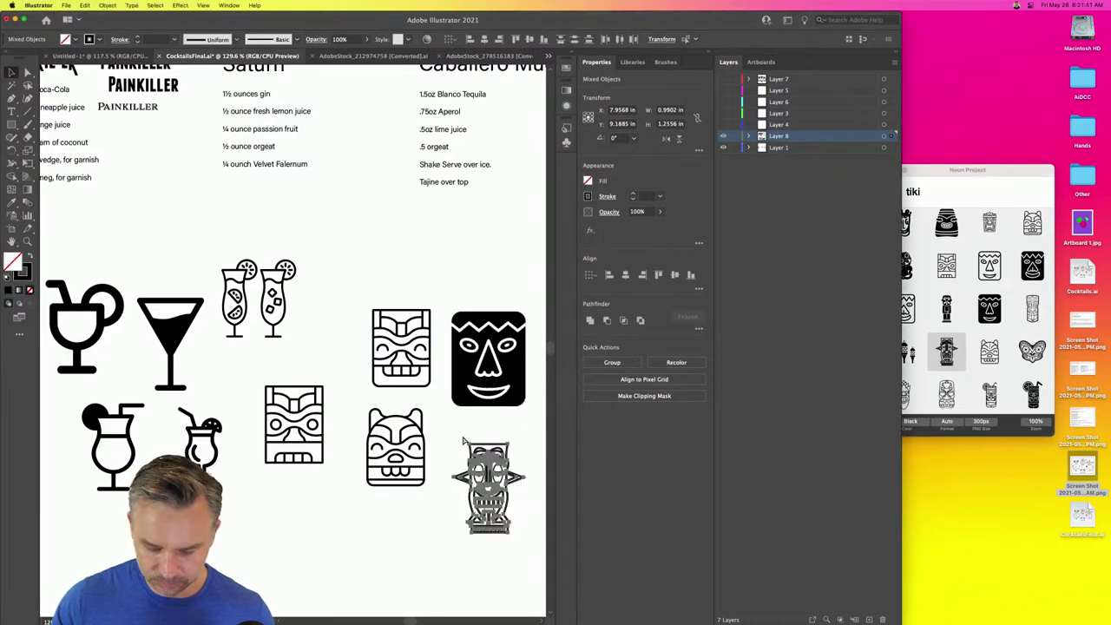
- Add the three-tiki torch icon below the masks
{"action": "left_click", "coordinate": [978, 365]}
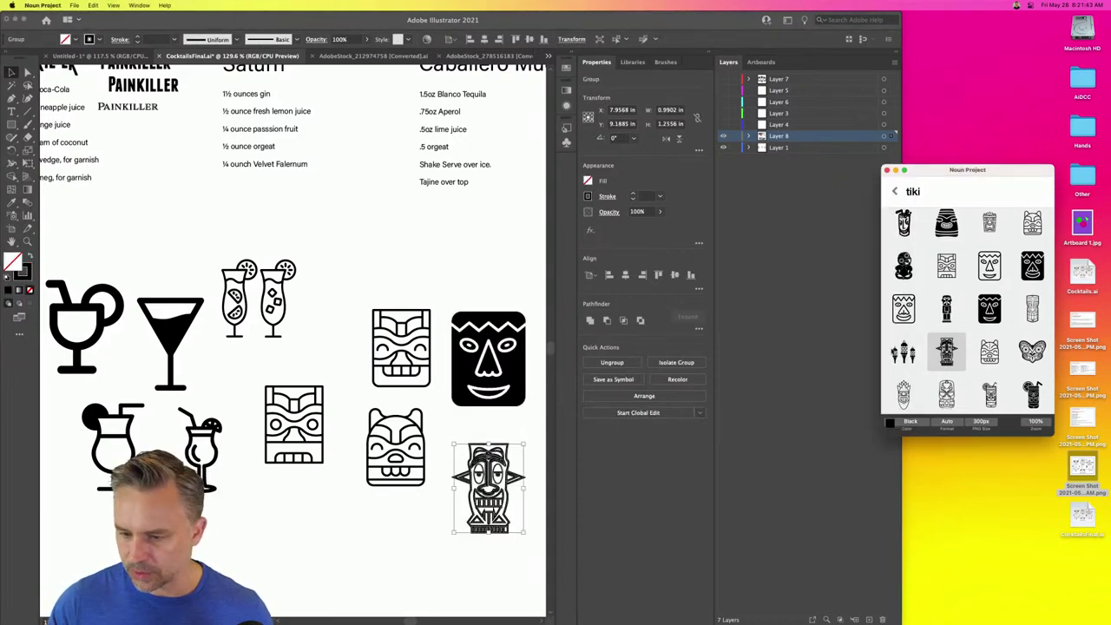
{"action": "left_click_drag", "start_coordinate": [425, 337], "coordinate": [336, 231]}
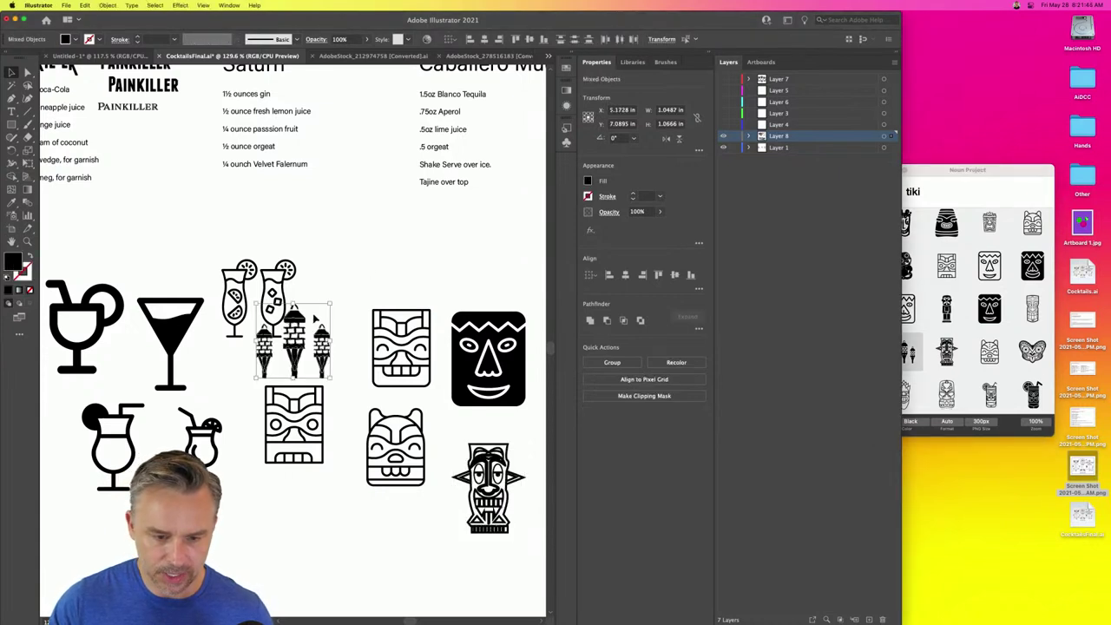
{"action": "left_click_drag", "start_coordinate": [296, 317], "coordinate": [323, 502]}
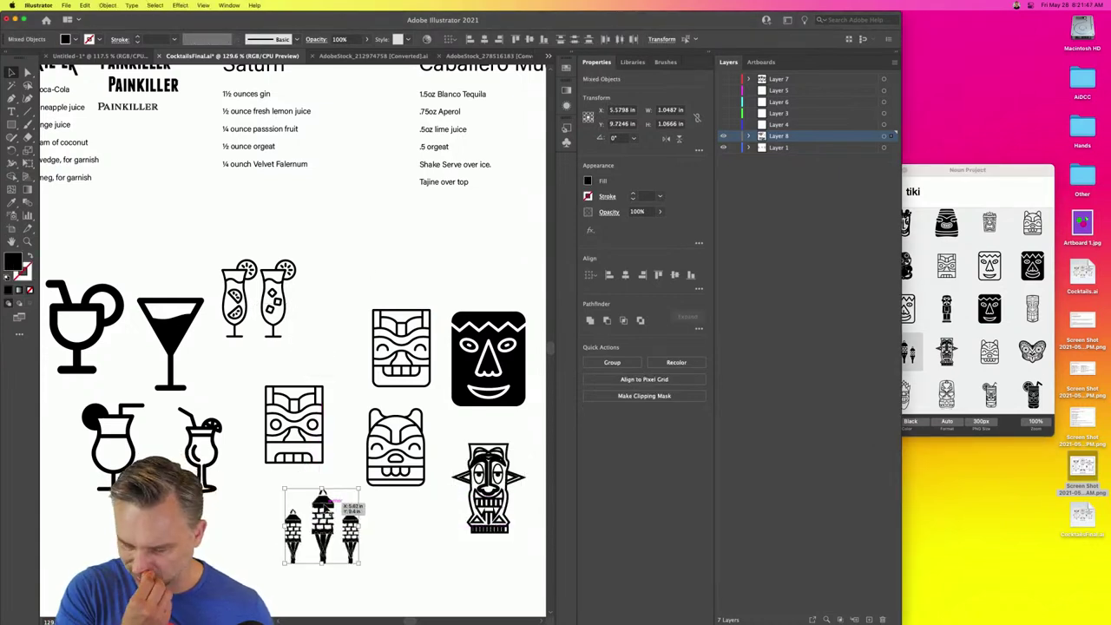
{"action": "left_click", "coordinate": [487, 151]}
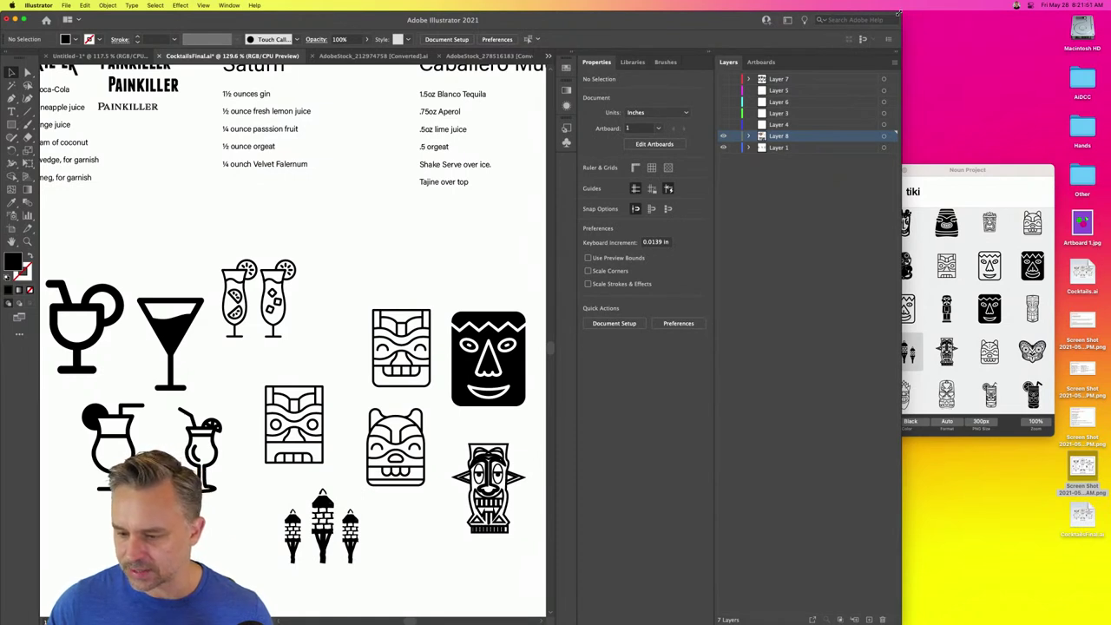
- Add the tiki drink icon beside the cocktail glasses and expand Illustrator full screen
{"action": "left_click", "coordinate": [976, 375]}
{"action": "scroll", "coordinate": [980, 369], "scroll_direction": "down", "scroll_amount": 1}
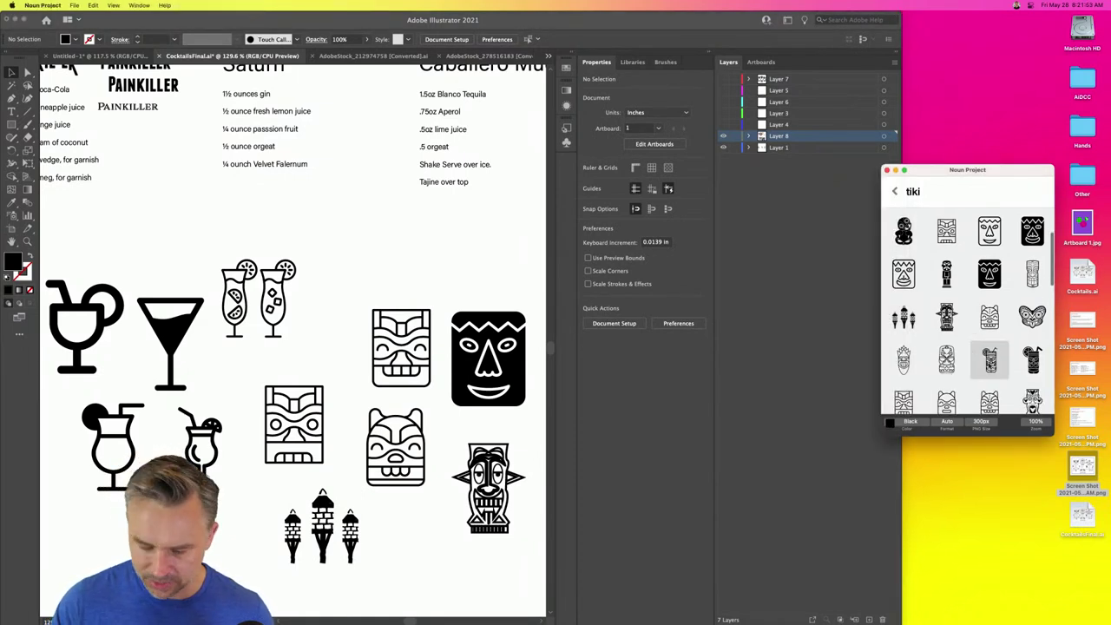
{"action": "left_click_drag", "start_coordinate": [315, 248], "coordinate": [344, 277]}
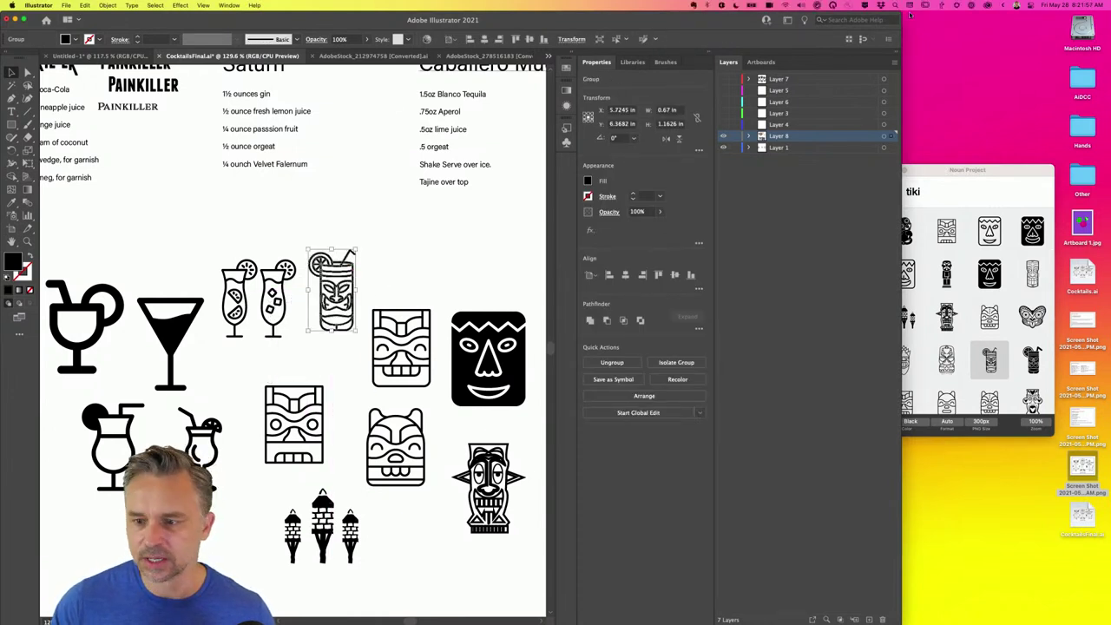
{"action": "key", "text": "f"}
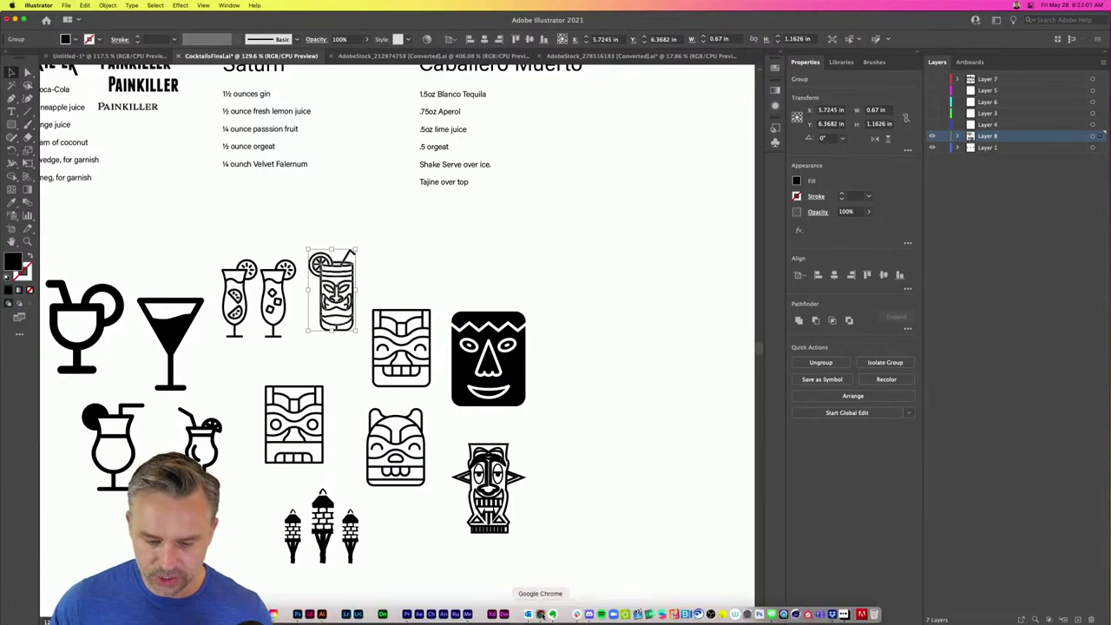
- Start a new Spark Post Instagram post from the 'Make the most of it' template
{"action": "left_click", "coordinate": [540, 613]}
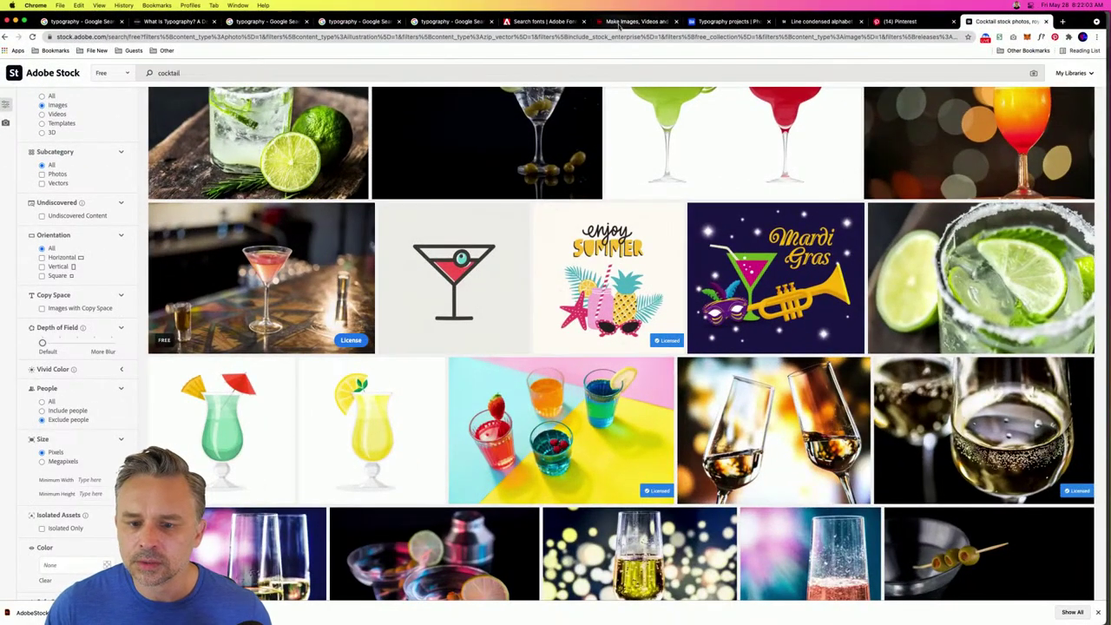
{"action": "left_click", "coordinate": [631, 21]}
{"action": "left_click", "coordinate": [330, 183]}
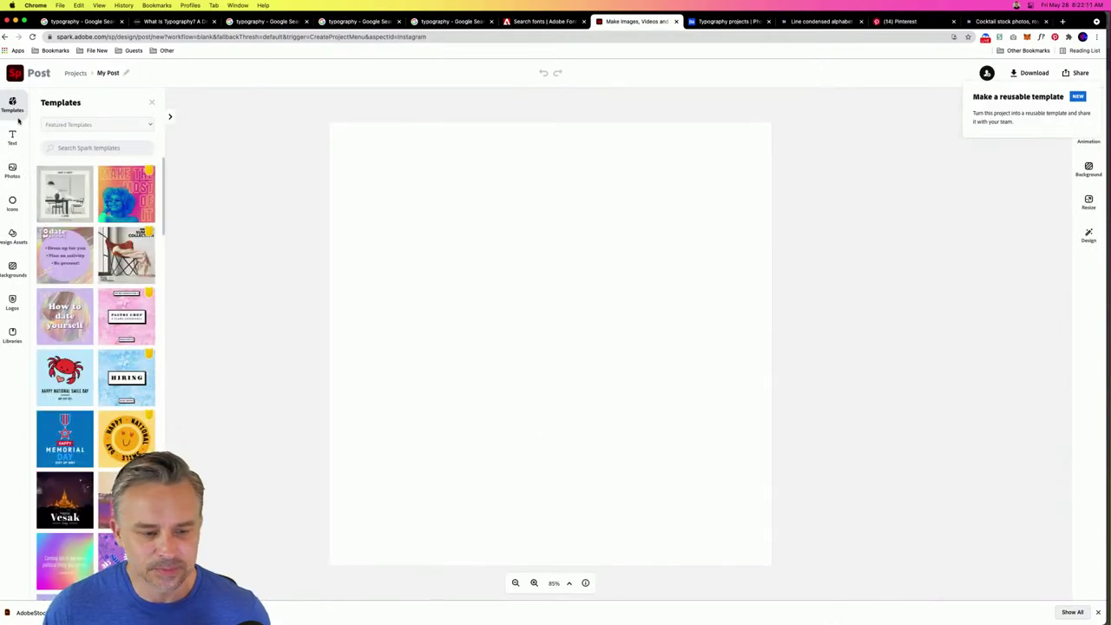
{"action": "left_click", "coordinate": [126, 194]}
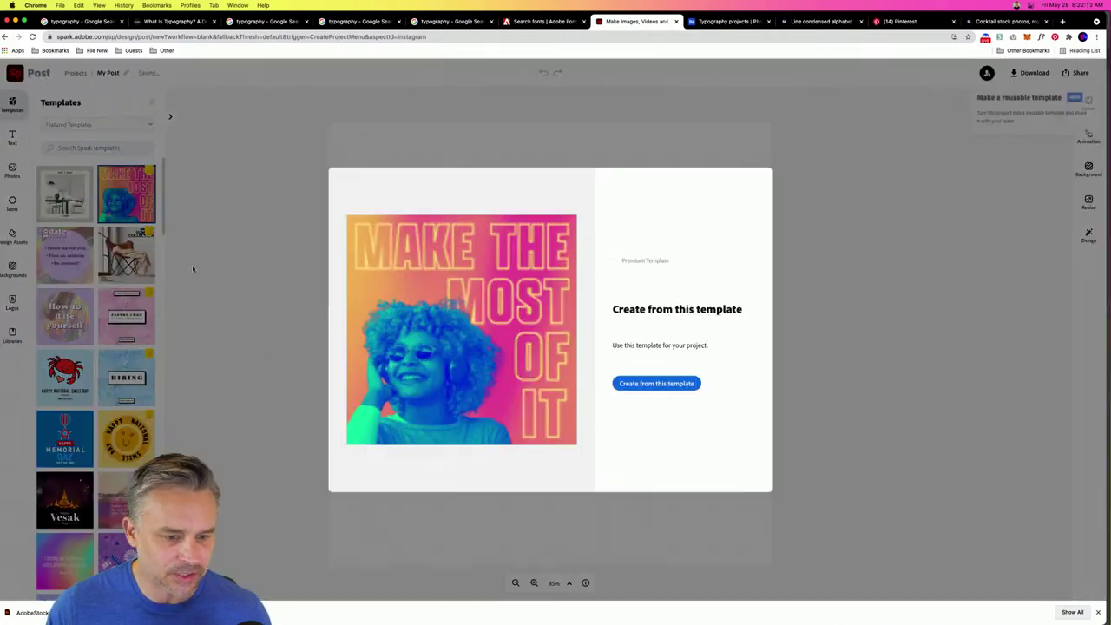
{"action": "left_click", "coordinate": [635, 384]}
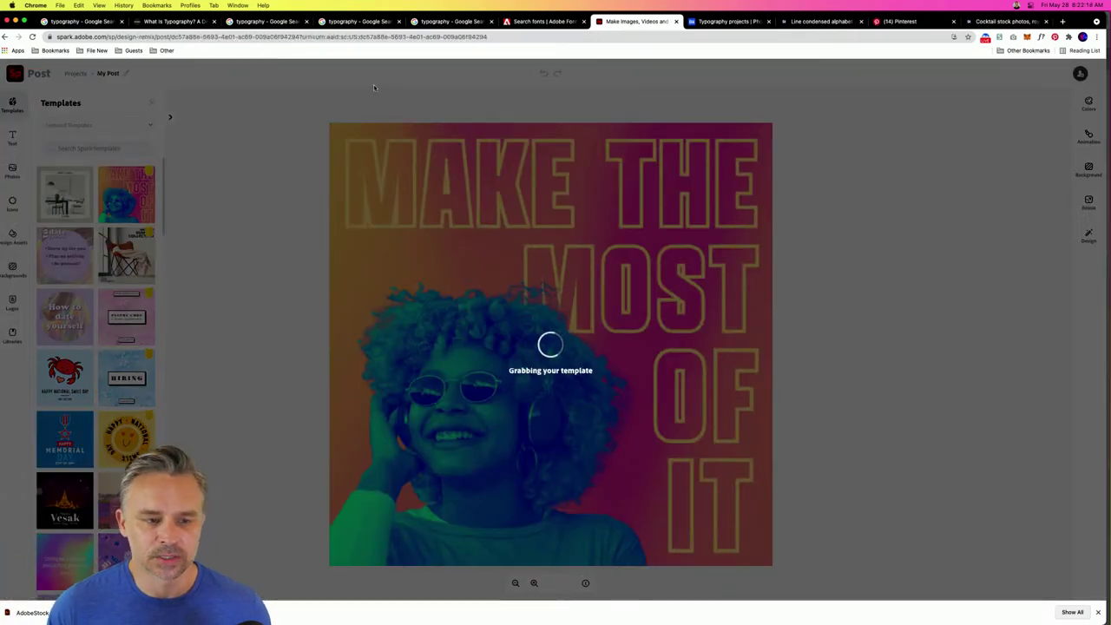
- Delete the template's photo and MAKE THE MOST OF IT headline group
{"action": "left_click", "coordinate": [1098, 612]}
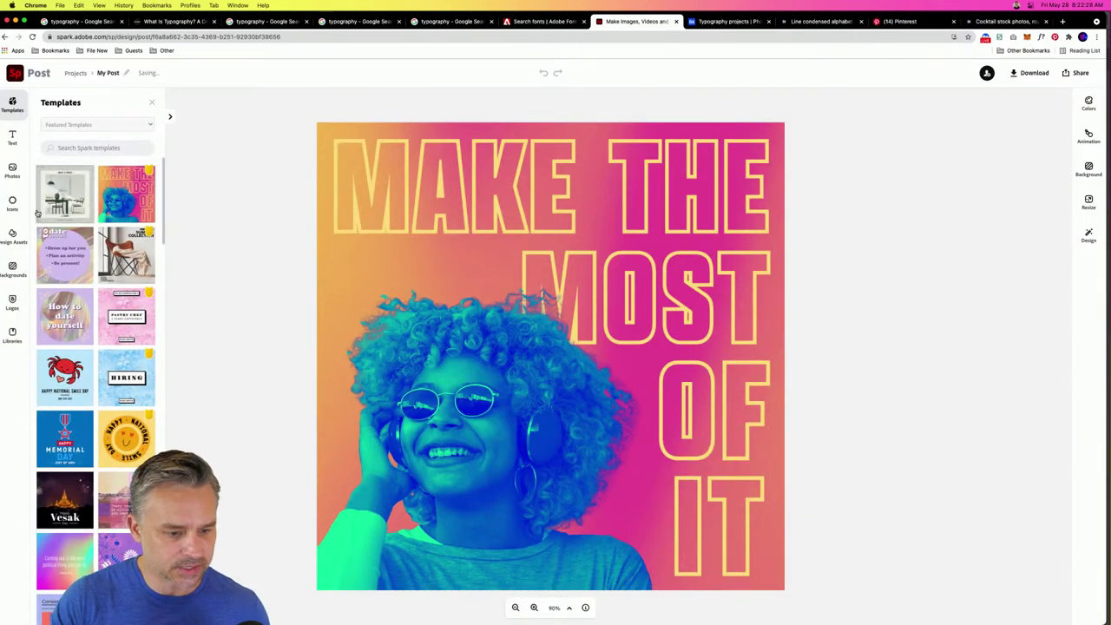
{"action": "left_click", "coordinate": [438, 425]}
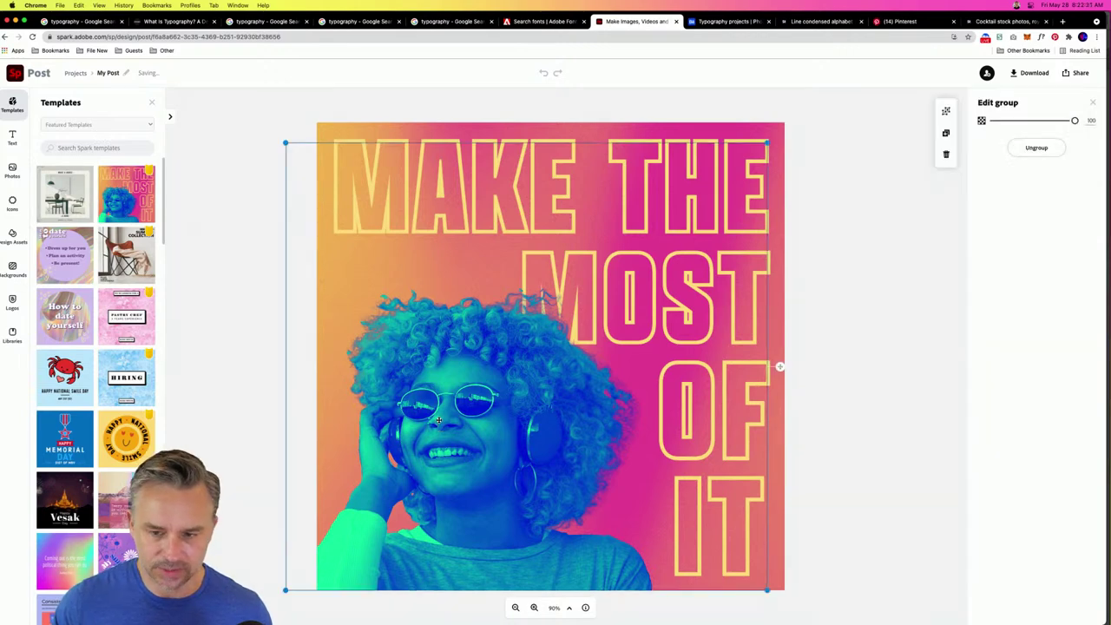
{"action": "key", "text": "Delete"}
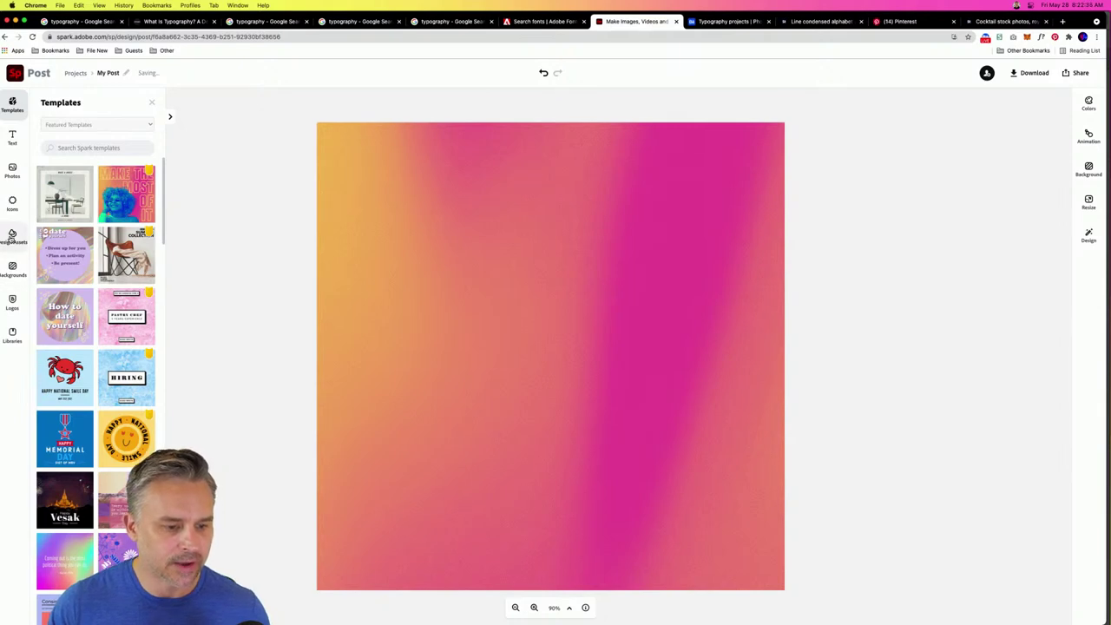
- Search icons for 'flame' and add three flame icons, moving one to the lower left
{"action": "left_click", "coordinate": [12, 203]}
{"action": "type", "text": "triangle"}
{"action": "key", "text": "Return"}
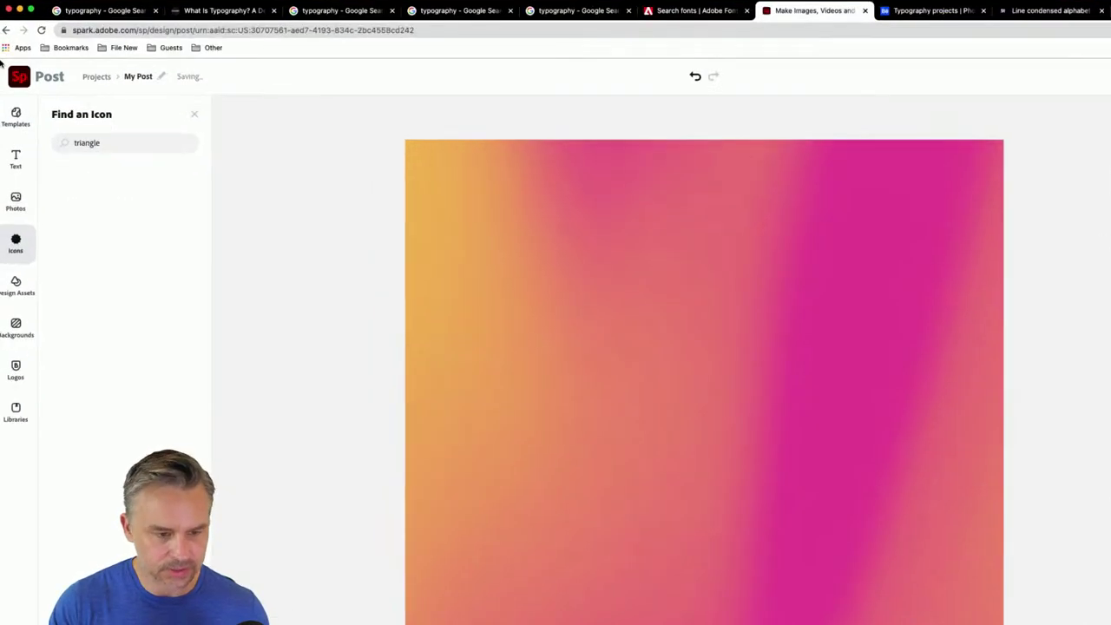
{"action": "key", "text": "super+a"}
{"action": "type", "text": "flame"}
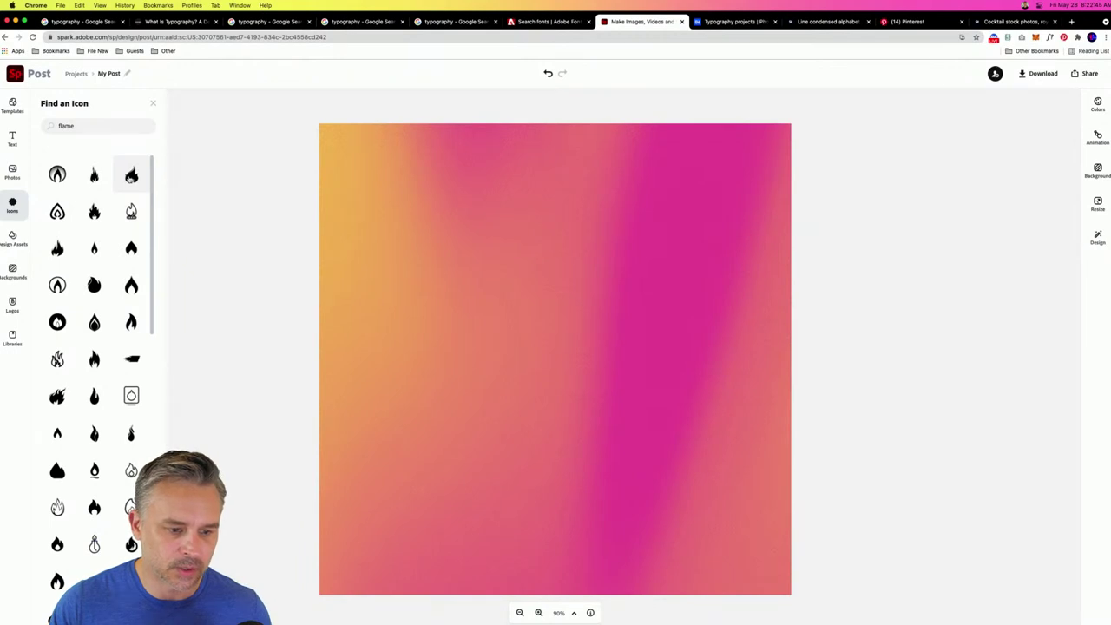
{"action": "left_click", "coordinate": [131, 176]}
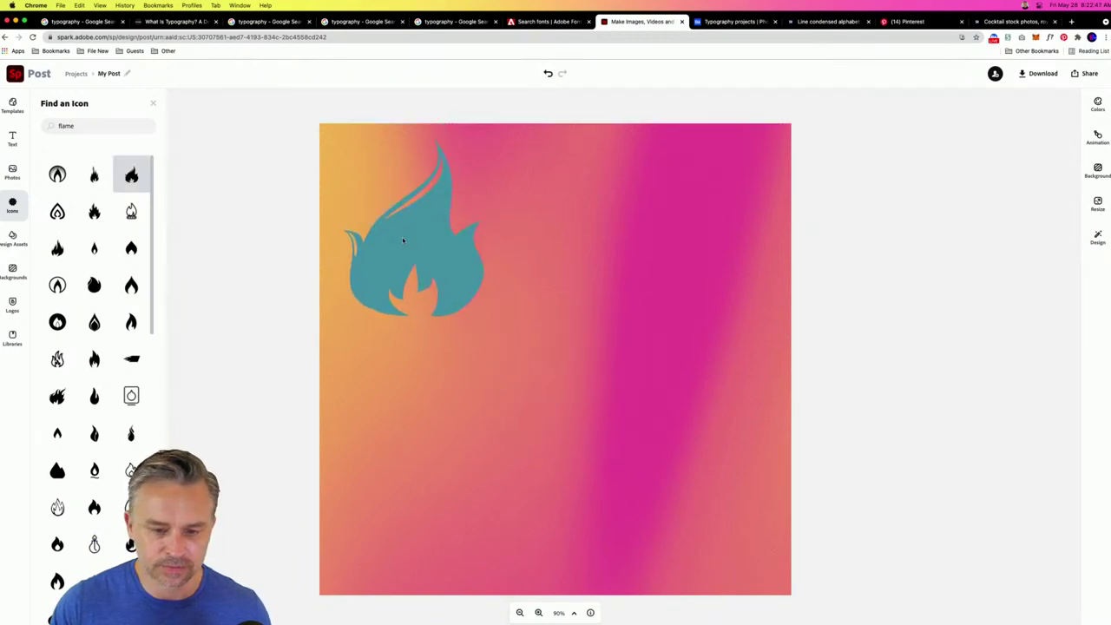
{"action": "left_click", "coordinate": [94, 395]}
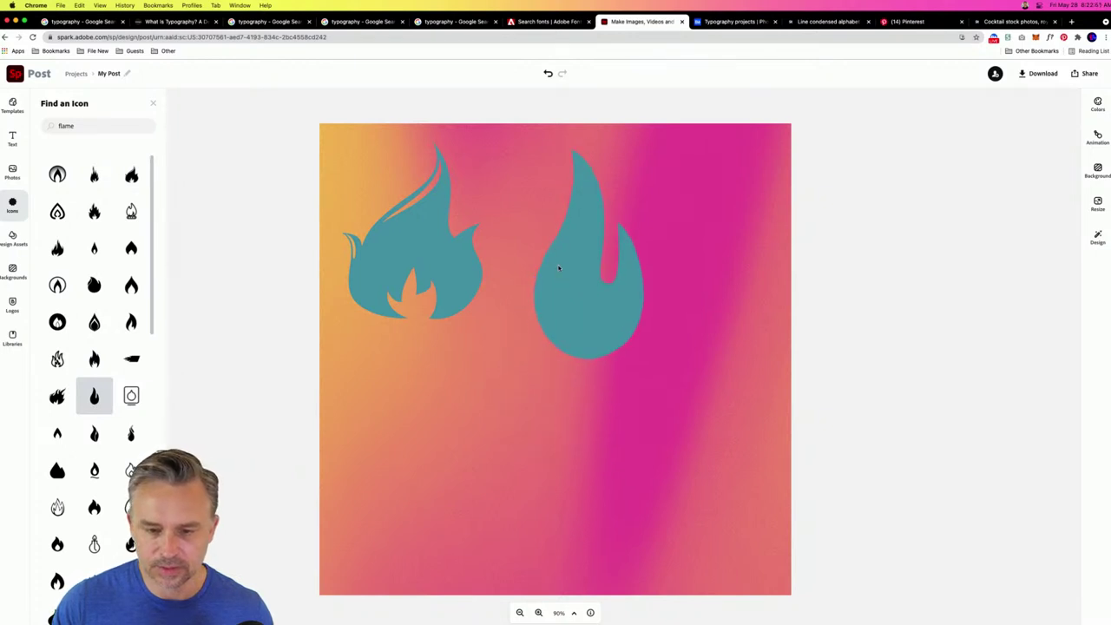
{"action": "left_click", "coordinate": [135, 178]}
{"action": "left_click_drag", "start_coordinate": [568, 441], "coordinate": [418, 442]}
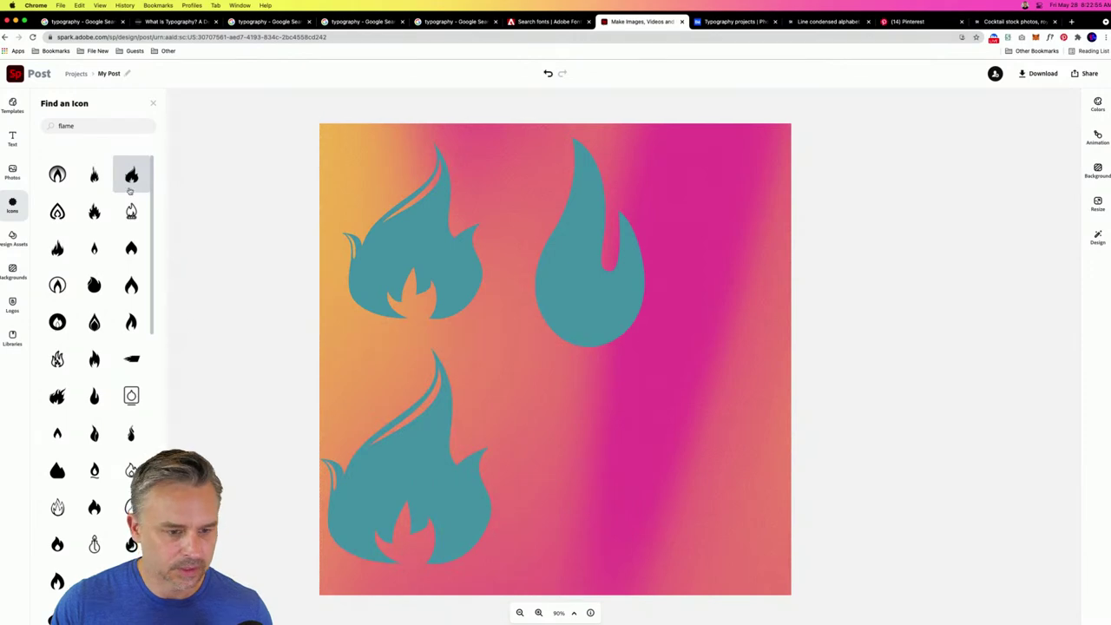
- Search icons for 'tiki' and place the tiki glass icon on the card
{"action": "double_click", "coordinate": [89, 126]}
{"action": "key", "text": "BackSpace"}
{"action": "type", "text": "tik"}
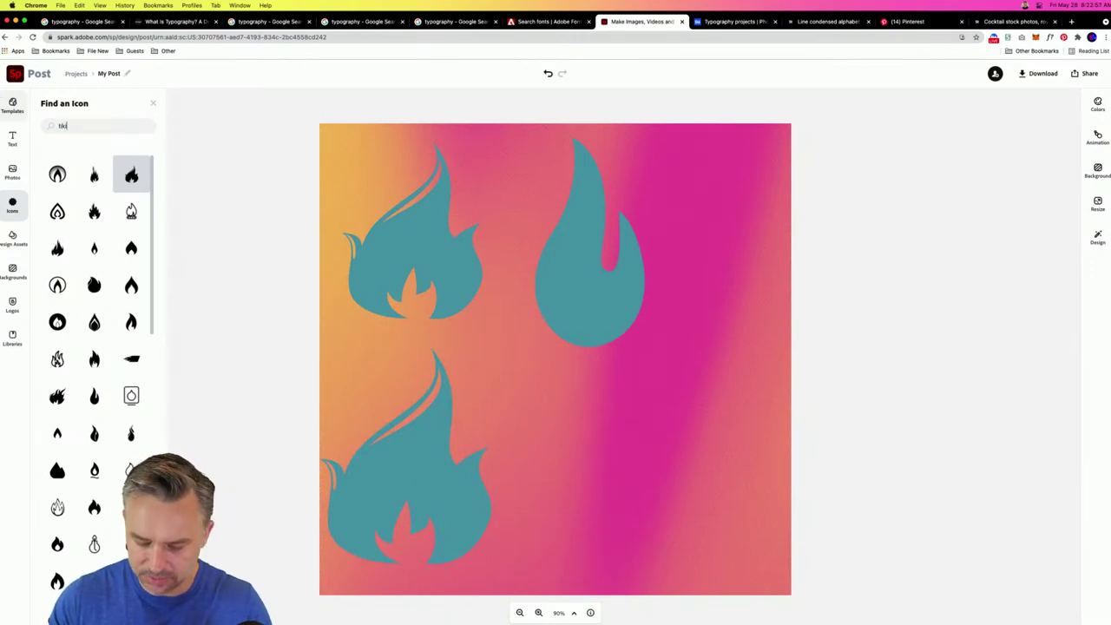
{"action": "type", "text": "i"}
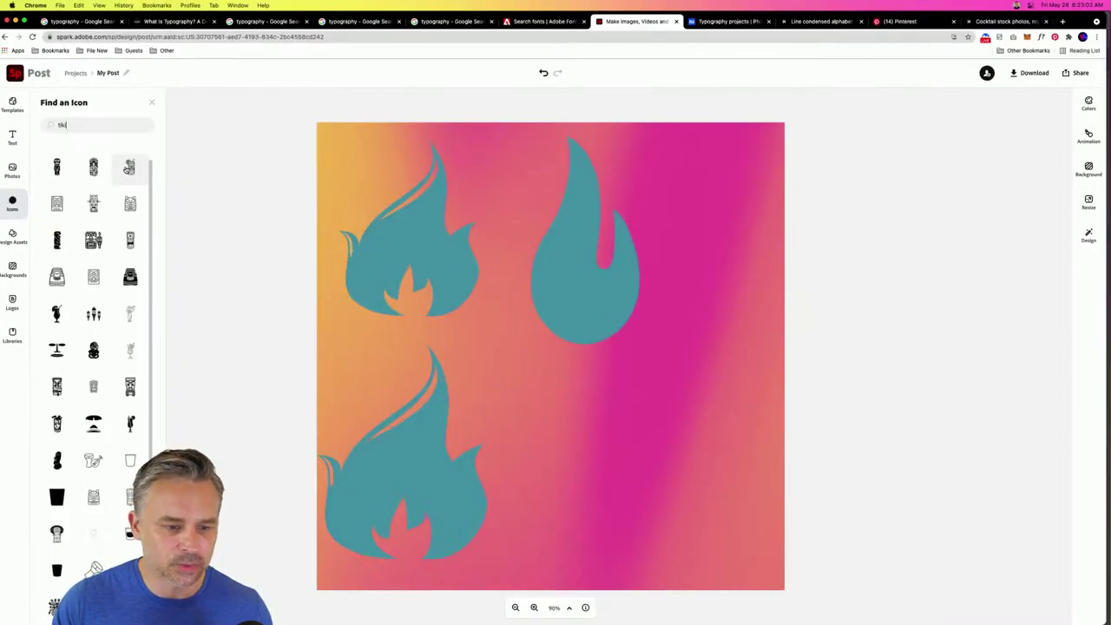
{"action": "left_click_drag", "start_coordinate": [129, 167], "coordinate": [525, 377]}
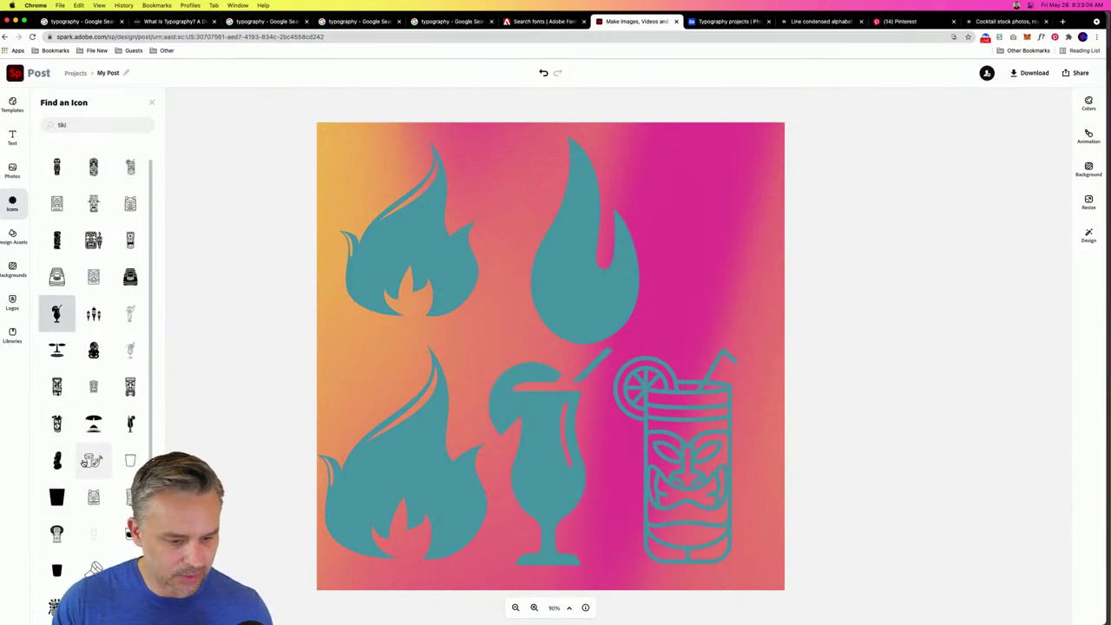
- Shrink the middle flame and nudge it slightly left and down
{"action": "left_click", "coordinate": [555, 247]}
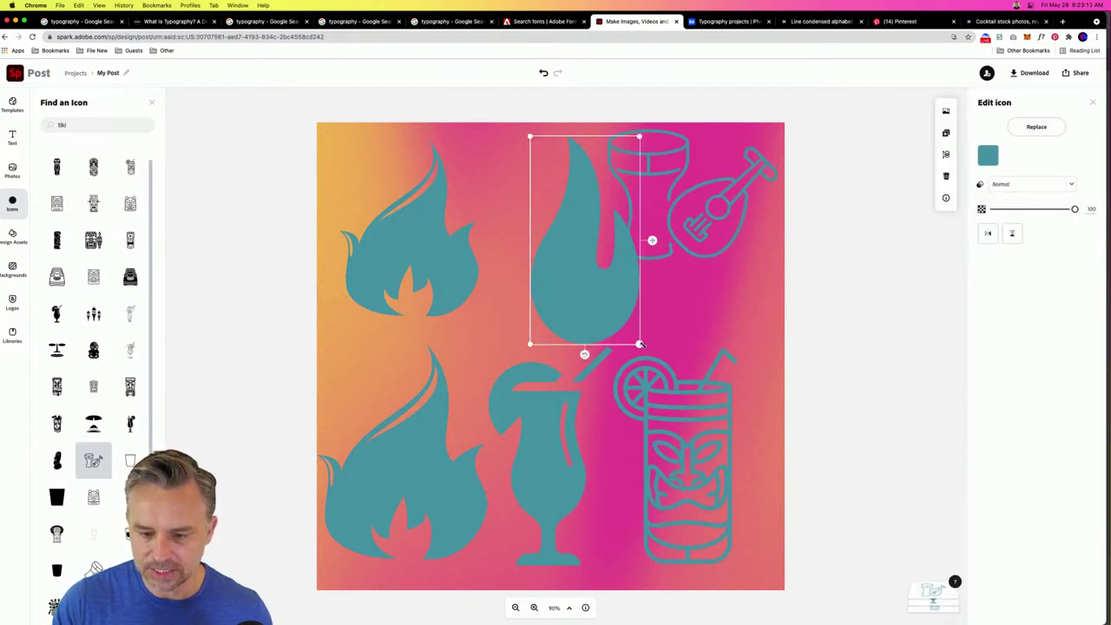
{"action": "left_click_drag", "start_coordinate": [641, 345], "coordinate": [617, 303]}
{"action": "left_click_drag", "start_coordinate": [564, 255], "coordinate": [547, 265]}
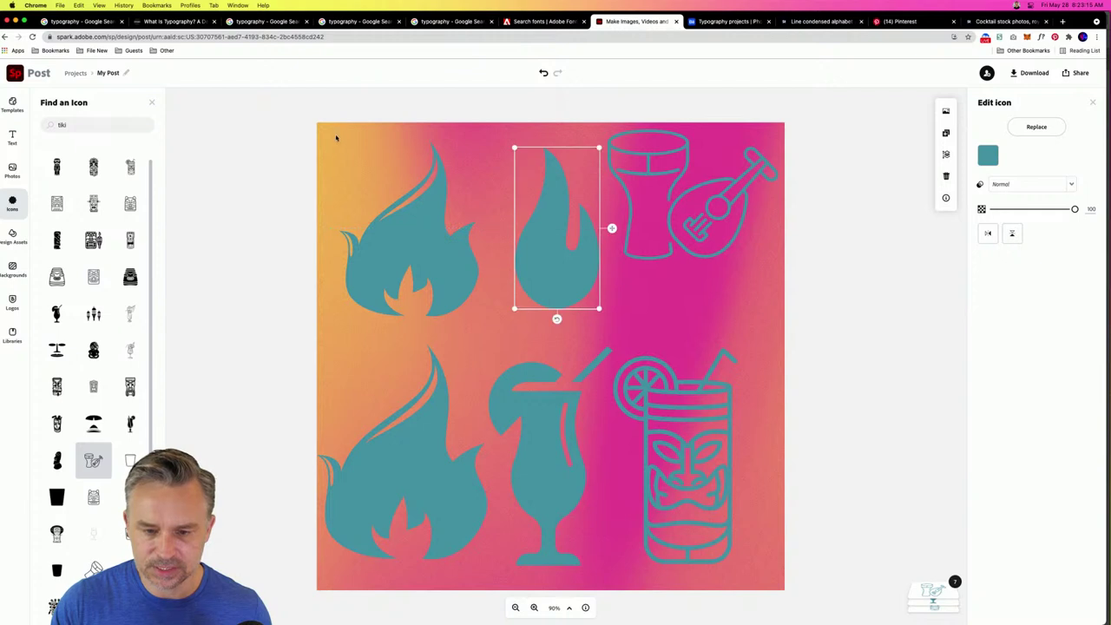
{"action": "left_click", "coordinate": [338, 154]}
{"action": "left_click", "coordinate": [278, 111]}
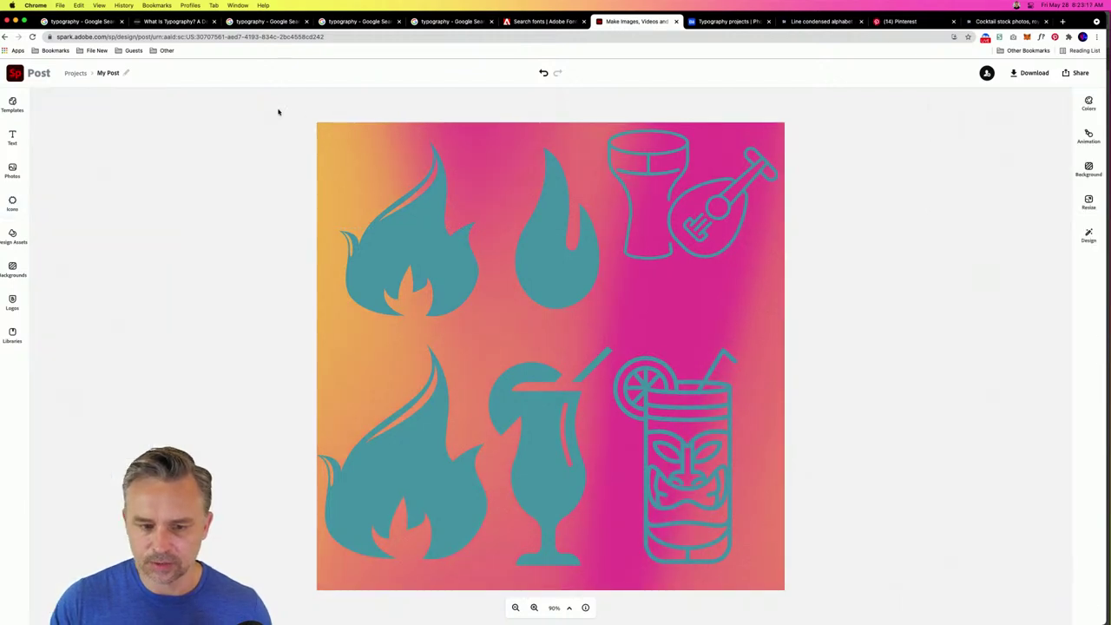
- Try navy and khaki palettes, apply the black palette to all icons, and open Download
{"action": "left_click", "coordinate": [1089, 103]}
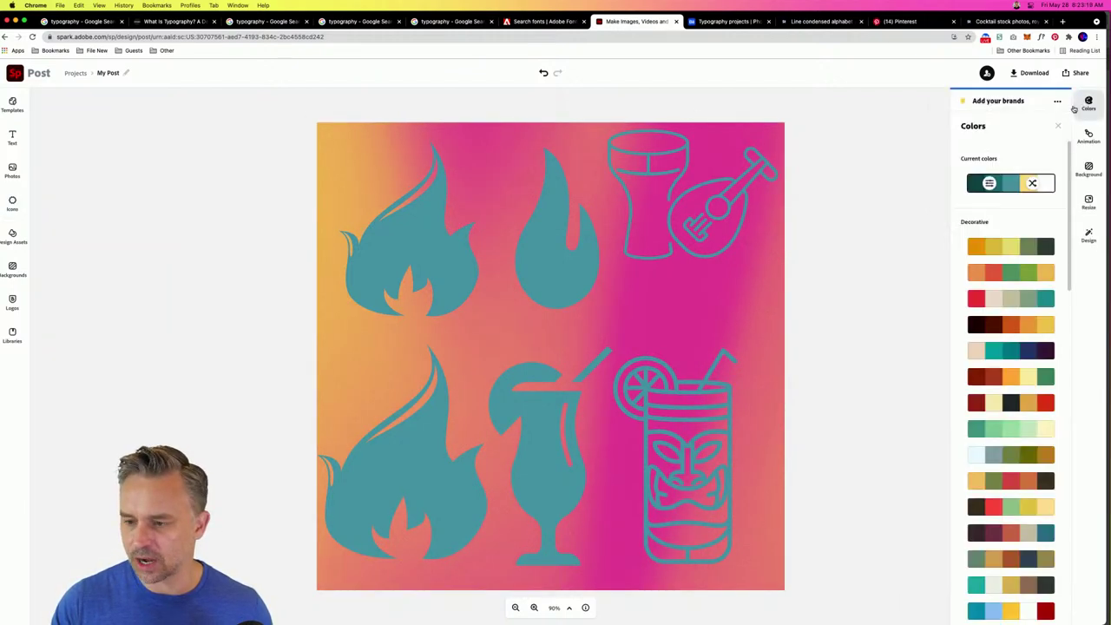
{"action": "scroll", "coordinate": [1007, 234], "scroll_direction": "down", "scroll_amount": 5}
{"action": "scroll", "coordinate": [1007, 261], "scroll_direction": "up", "scroll_amount": 5}
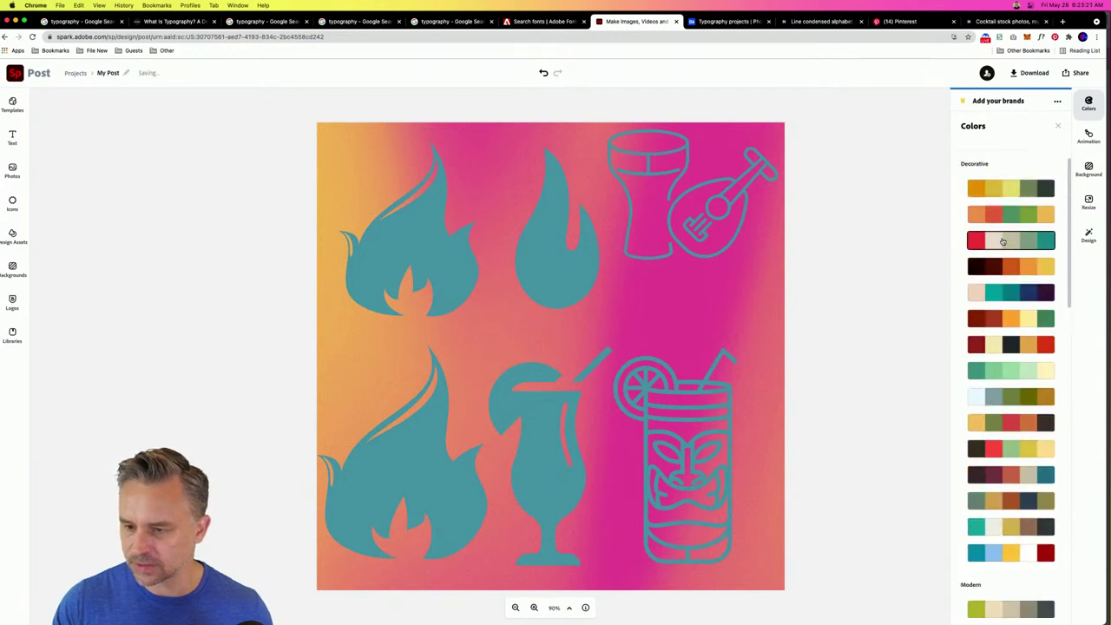
{"action": "left_click", "coordinate": [1012, 351]}
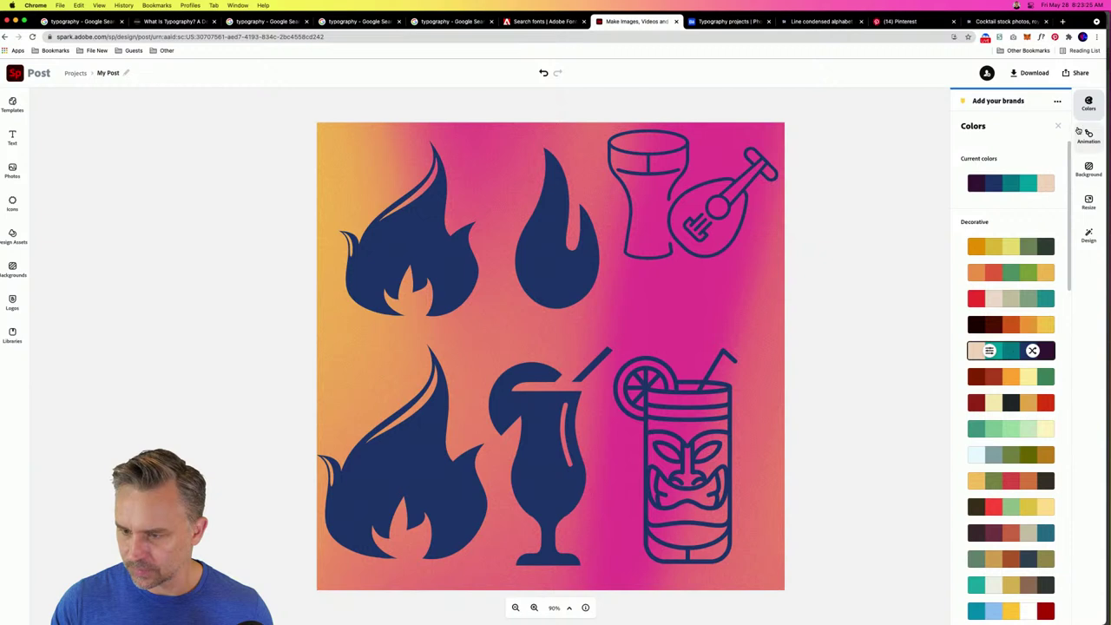
{"action": "scroll", "coordinate": [1010, 336], "scroll_direction": "down", "scroll_amount": 8}
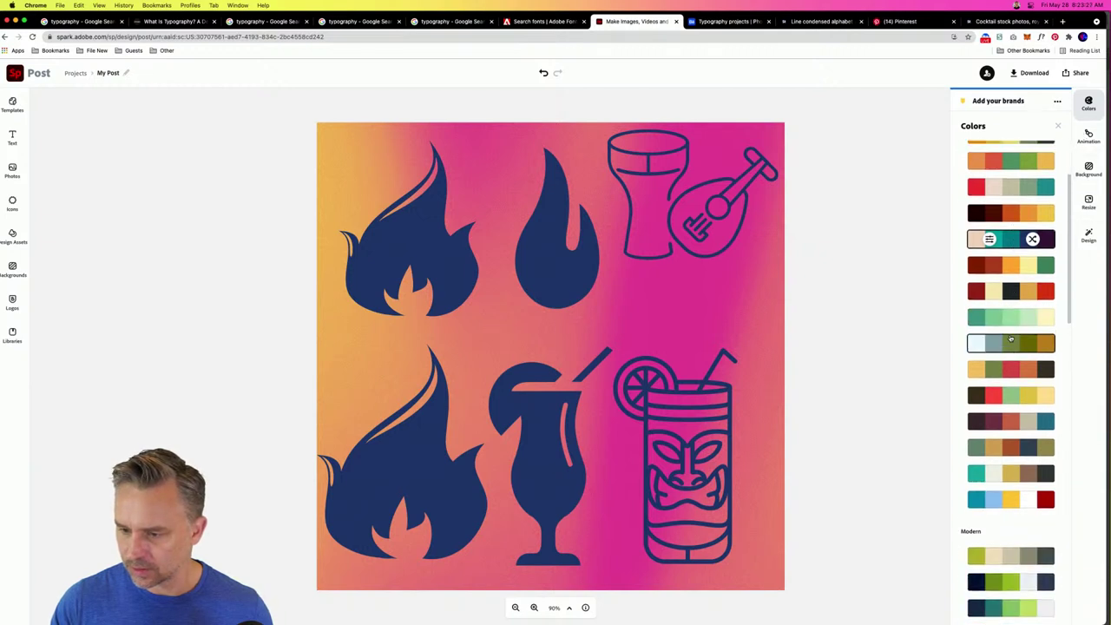
{"action": "scroll", "coordinate": [1010, 373], "scroll_direction": "down", "scroll_amount": 3}
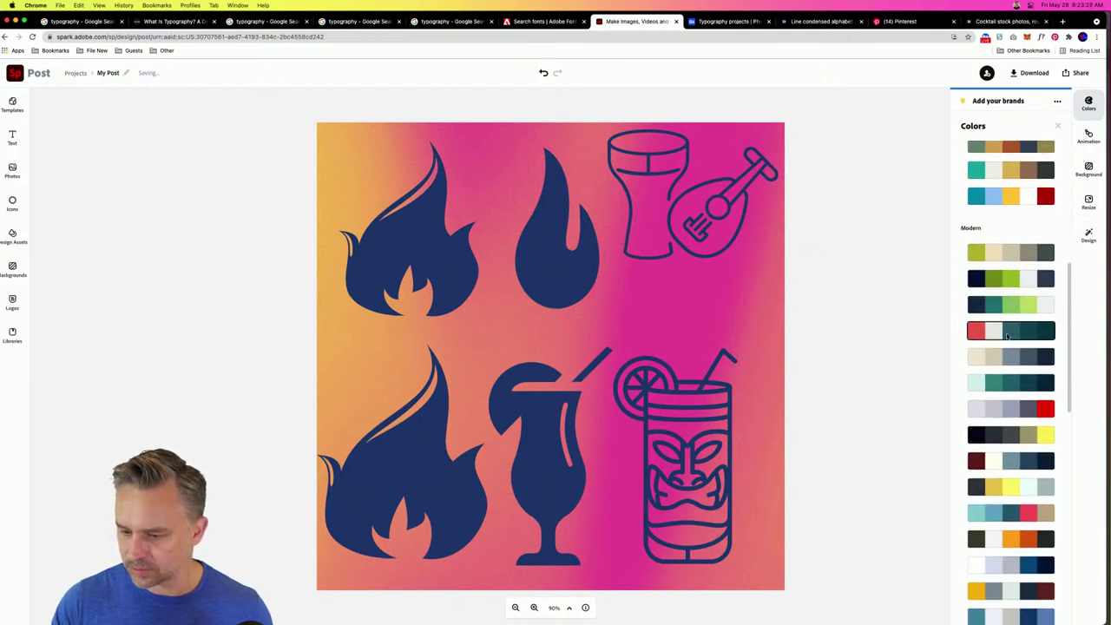
{"action": "left_click", "coordinate": [1012, 425]}
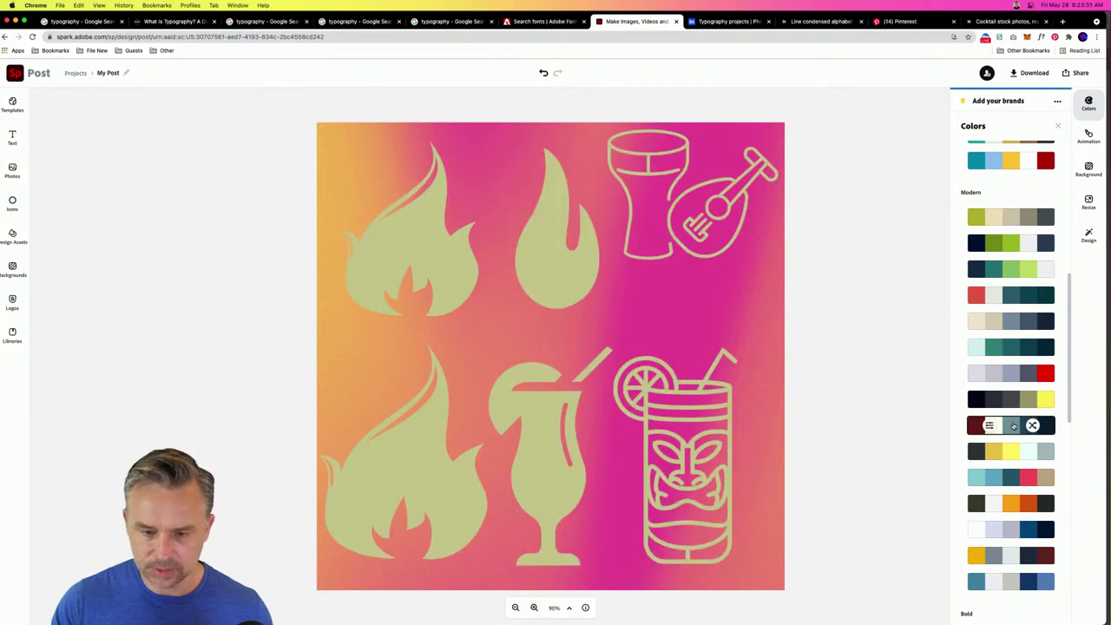
{"action": "left_click", "coordinate": [1015, 400]}
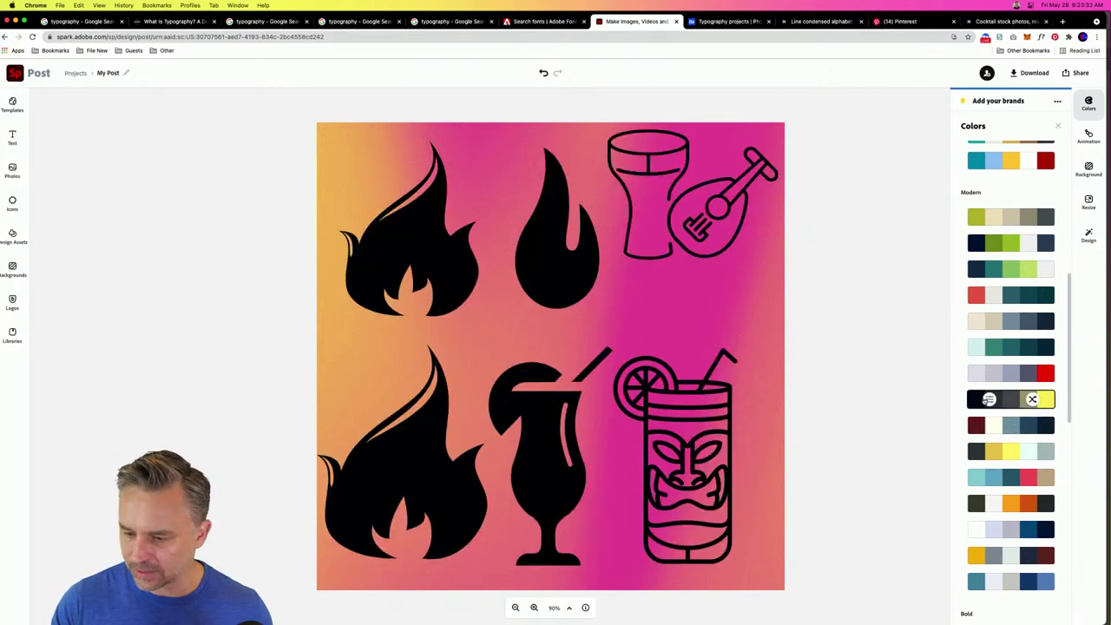
{"action": "left_click", "coordinate": [984, 400]}
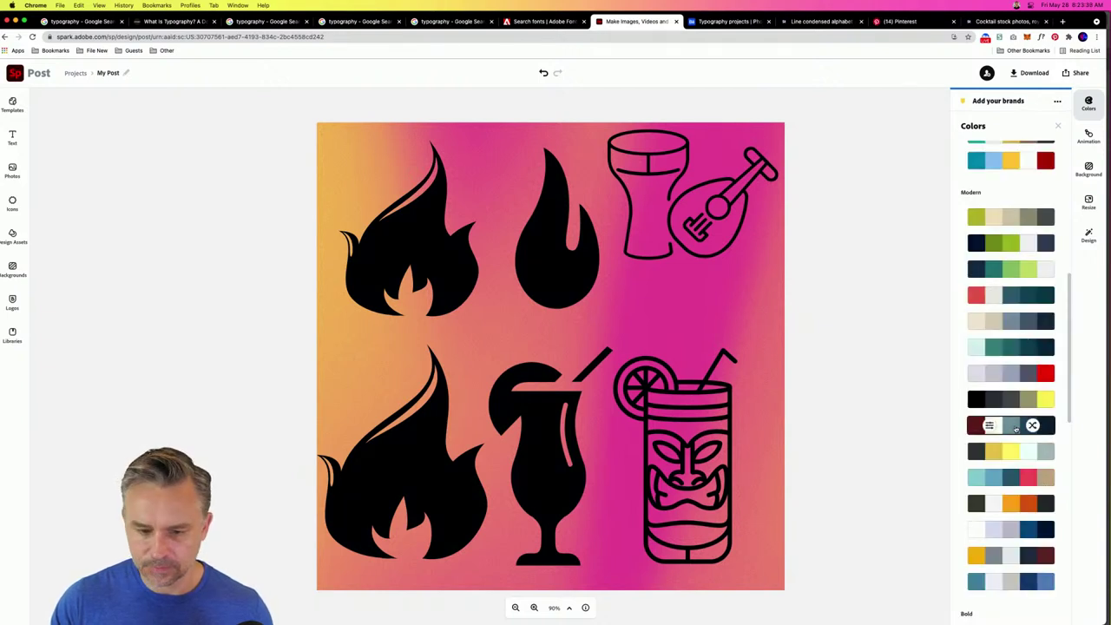
{"action": "left_click", "coordinate": [1013, 73]}
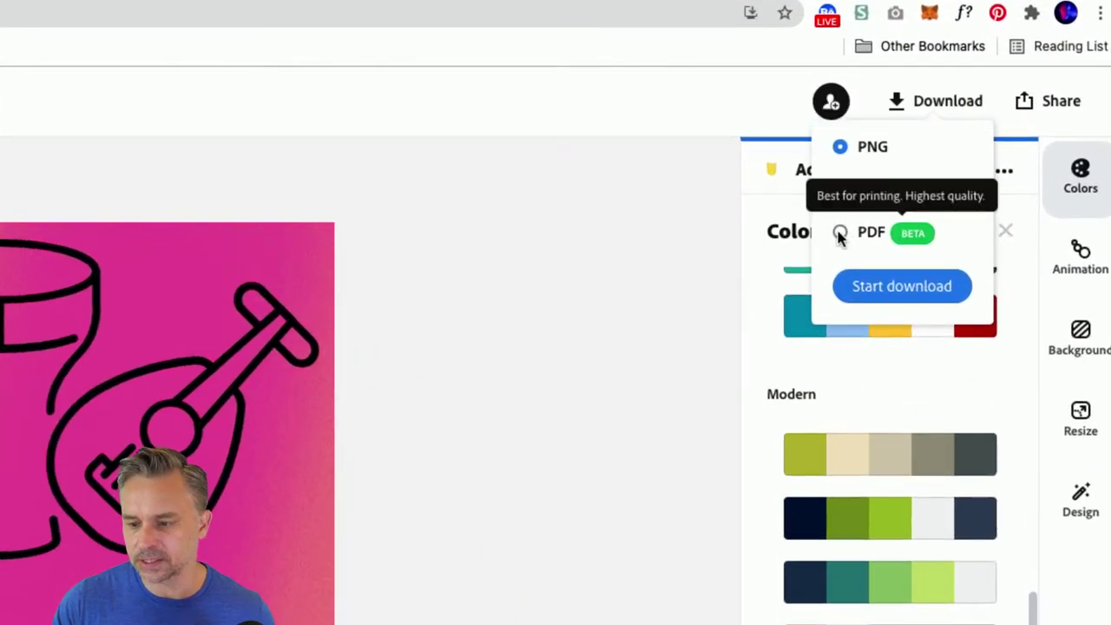
- Download the card as a PDF and reveal My Post (1).pdf in Downloads
{"action": "left_click", "coordinate": [990, 127]}
{"action": "left_click", "coordinate": [884, 289]}
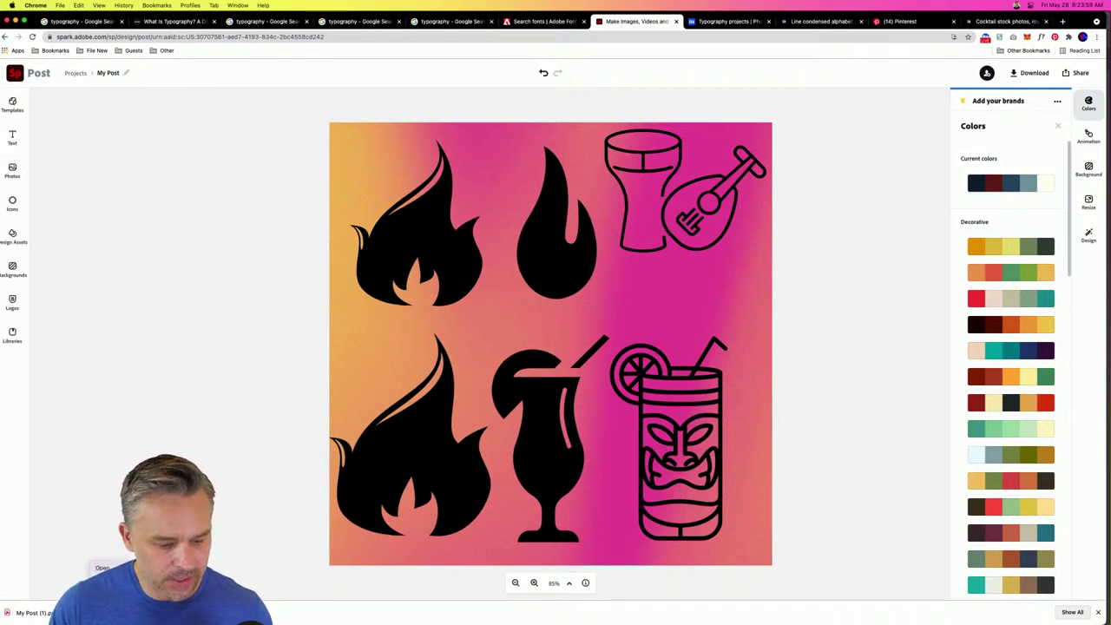
{"action": "left_click", "coordinate": [26, 613]}
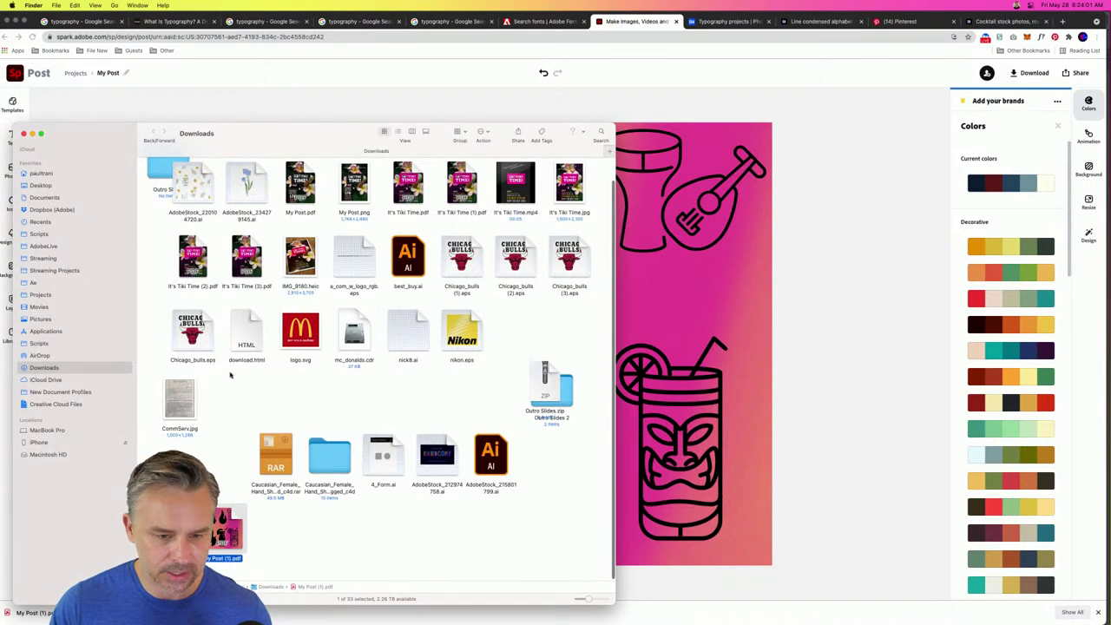
- Quick Look preview the It's Tiki Time (3).pdf flyer in Downloads, then close it
{"action": "left_click_drag", "start_coordinate": [298, 139], "coordinate": [453, 130]}
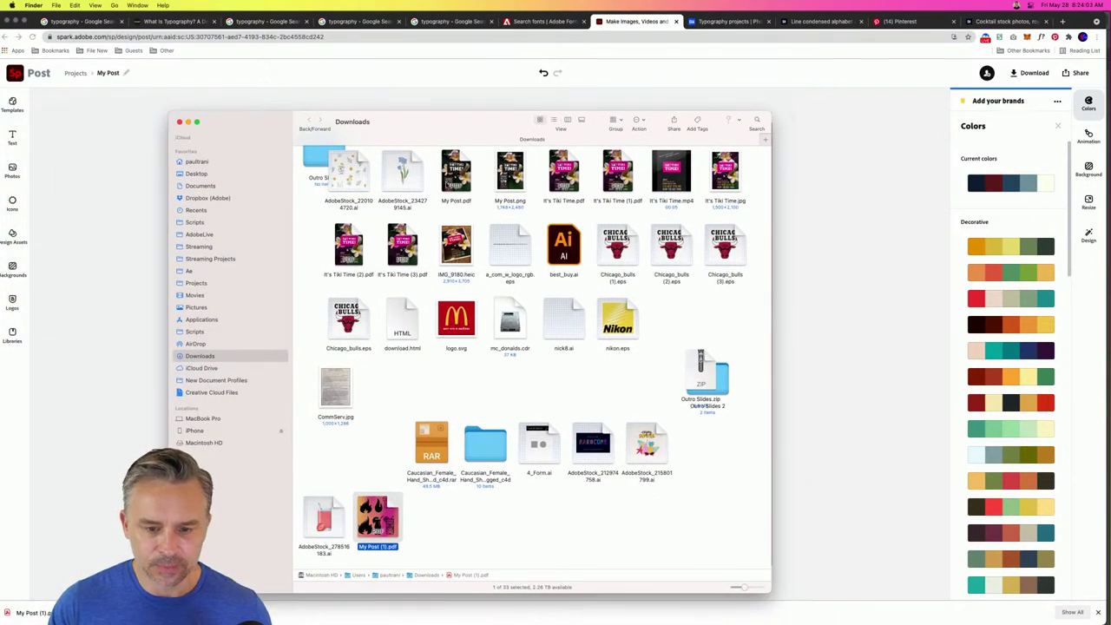
{"action": "left_click", "coordinate": [450, 165]}
{"action": "key", "text": "Right"}
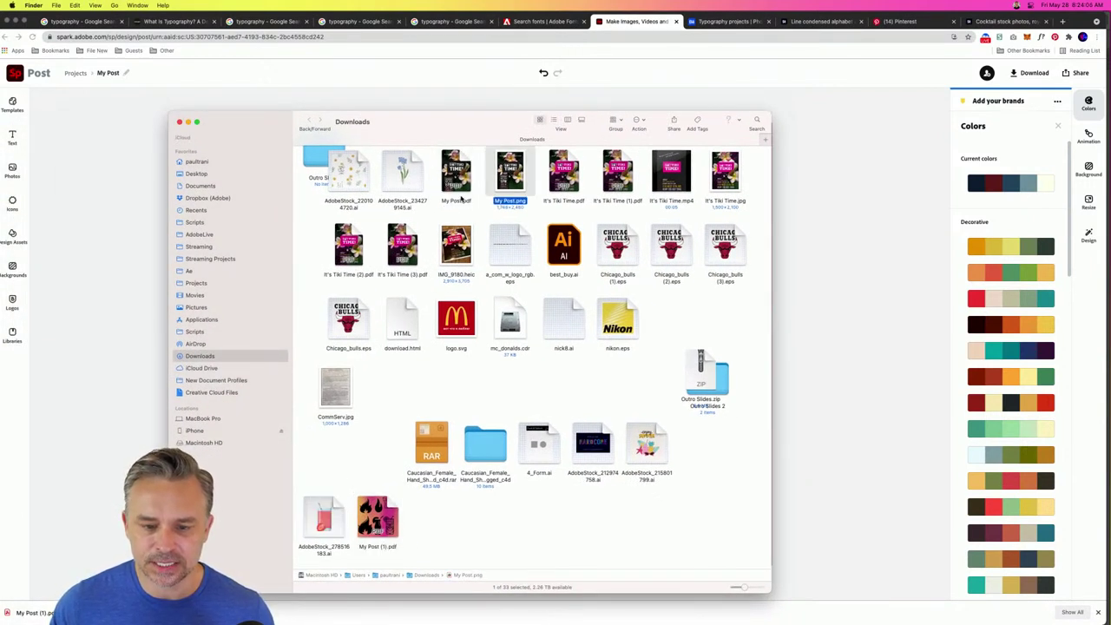
{"action": "key", "text": "Right"}
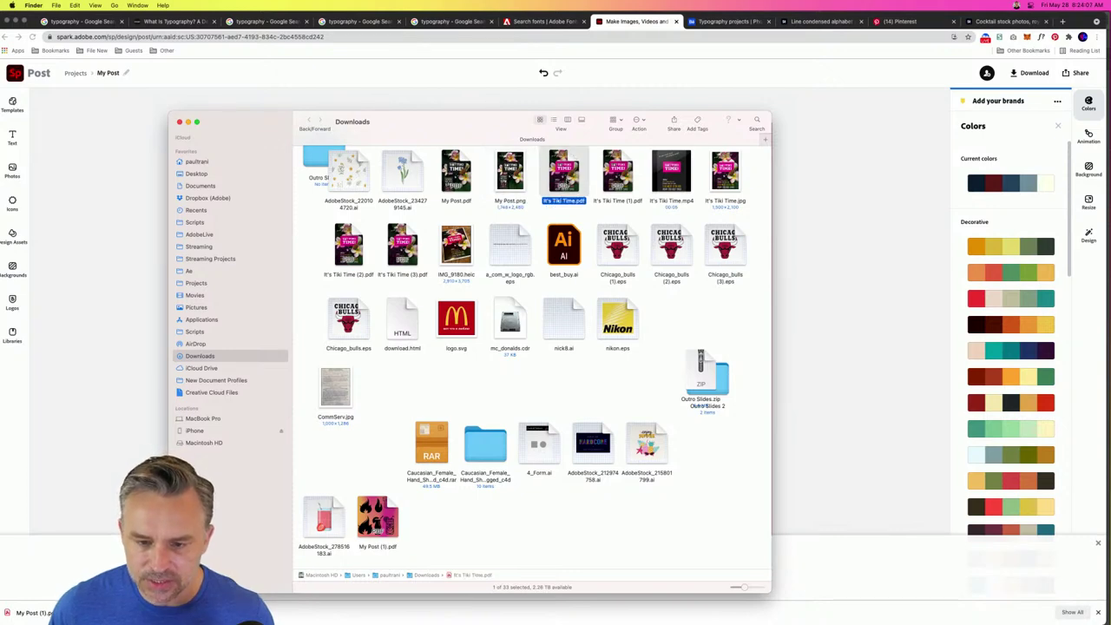
{"action": "left_click", "coordinate": [388, 274]}
{"action": "key", "text": "space"}
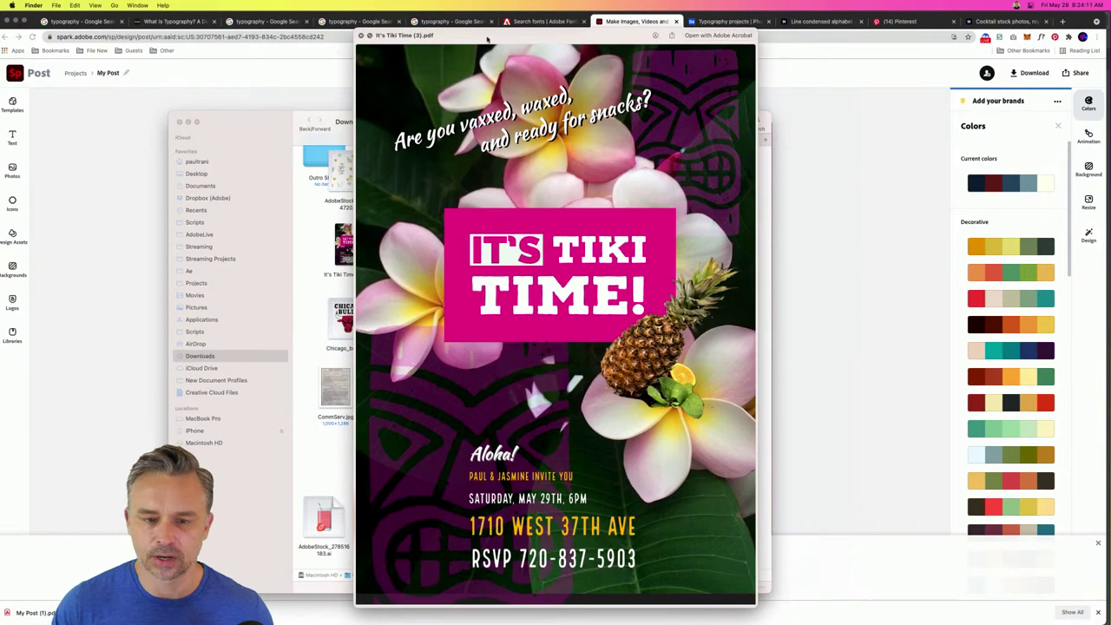
{"action": "left_click_drag", "start_coordinate": [487, 39], "coordinate": [519, 227]}
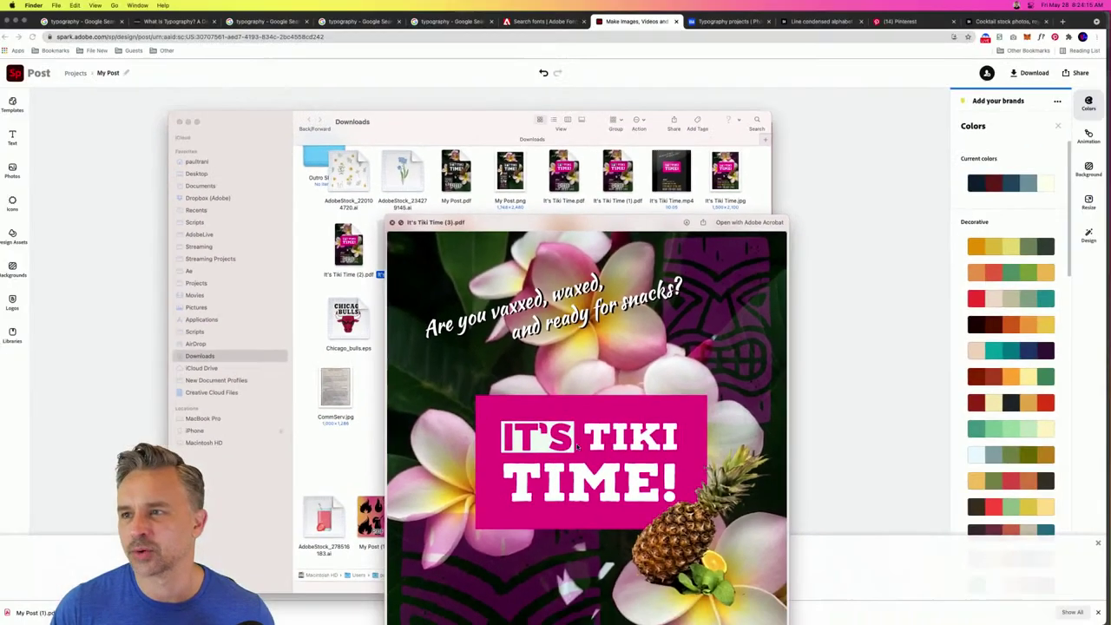
{"action": "left_click", "coordinate": [392, 224]}
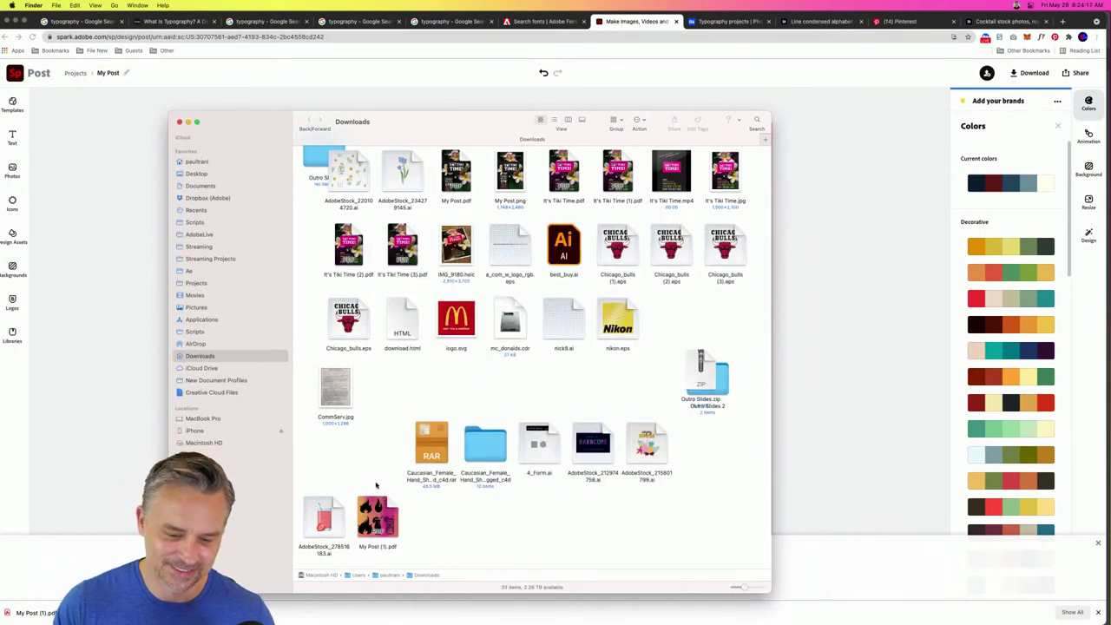
- Drag My Post (1).pdf onto the Illustrator Dock icon to open it
{"action": "left_click", "coordinate": [377, 516]}
{"action": "left_click_drag", "start_coordinate": [269, 118], "coordinate": [655, 61]}
{"action": "mouse_move", "coordinate": [321, 618]}
{"action": "left_click_drag", "start_coordinate": [321, 618], "coordinate": [322, 616]}
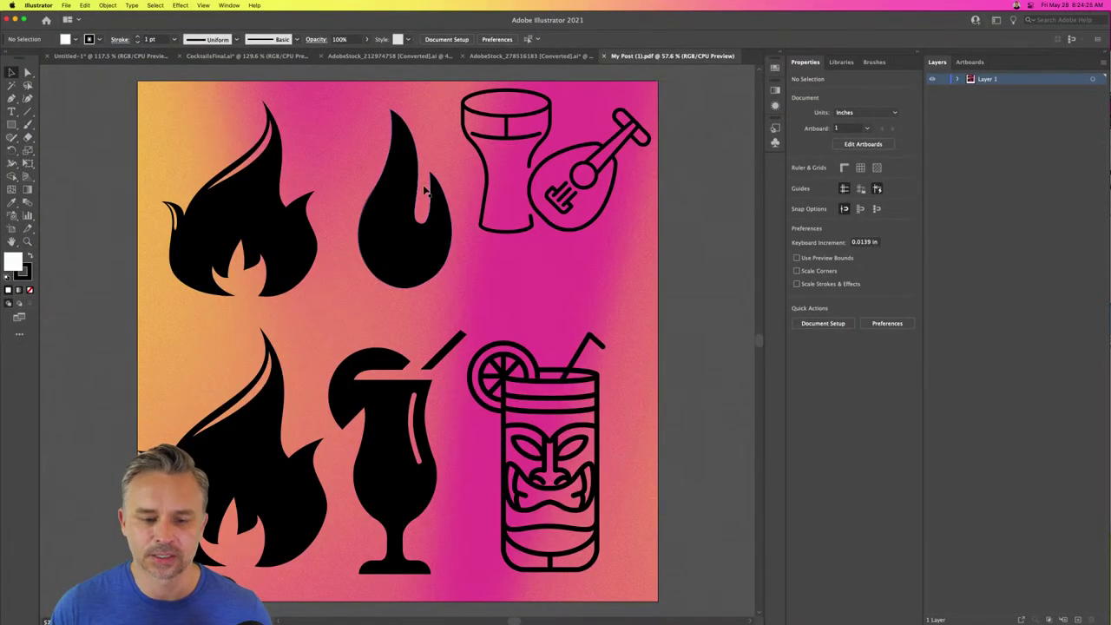
- Delete the gradient and dark blue background rectangles, then return to Spark Post in Chrome
{"action": "left_click", "coordinate": [419, 86]}
{"action": "key", "text": "Delete"}
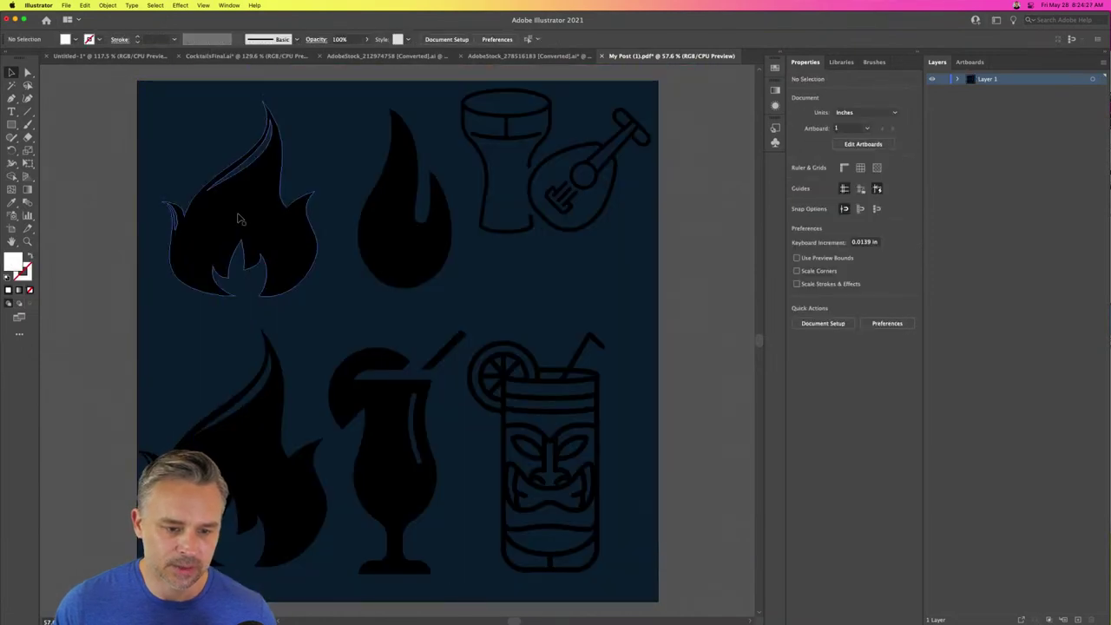
{"action": "left_click", "coordinate": [199, 127]}
{"action": "key", "text": "Delete"}
{"action": "left_click", "coordinate": [382, 224]}
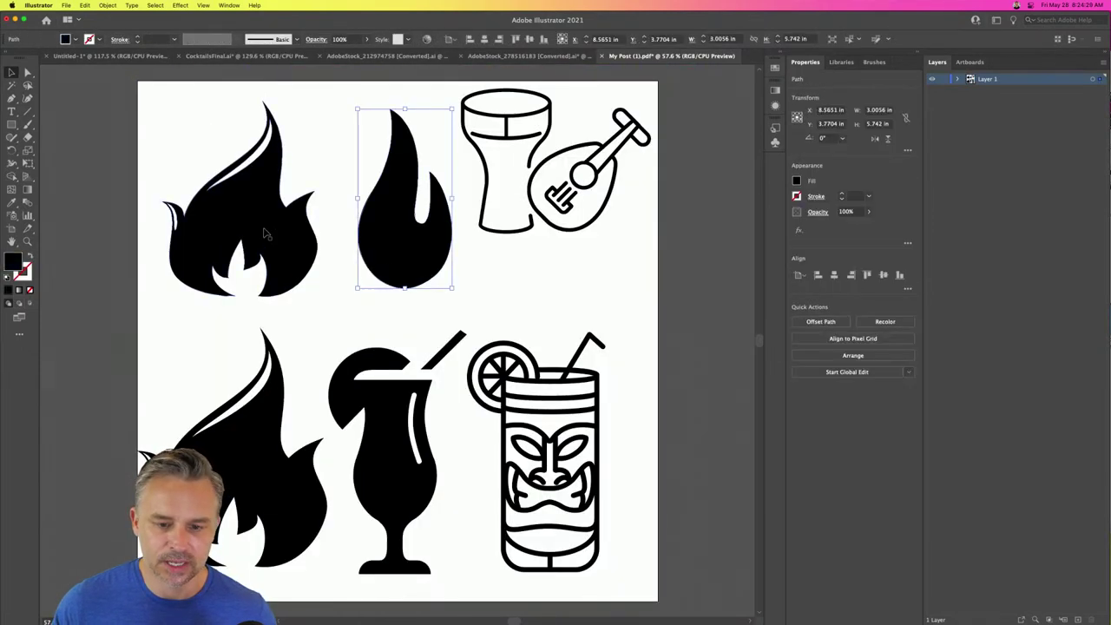
{"action": "left_click", "coordinate": [282, 246]}
{"action": "left_click", "coordinate": [512, 186]}
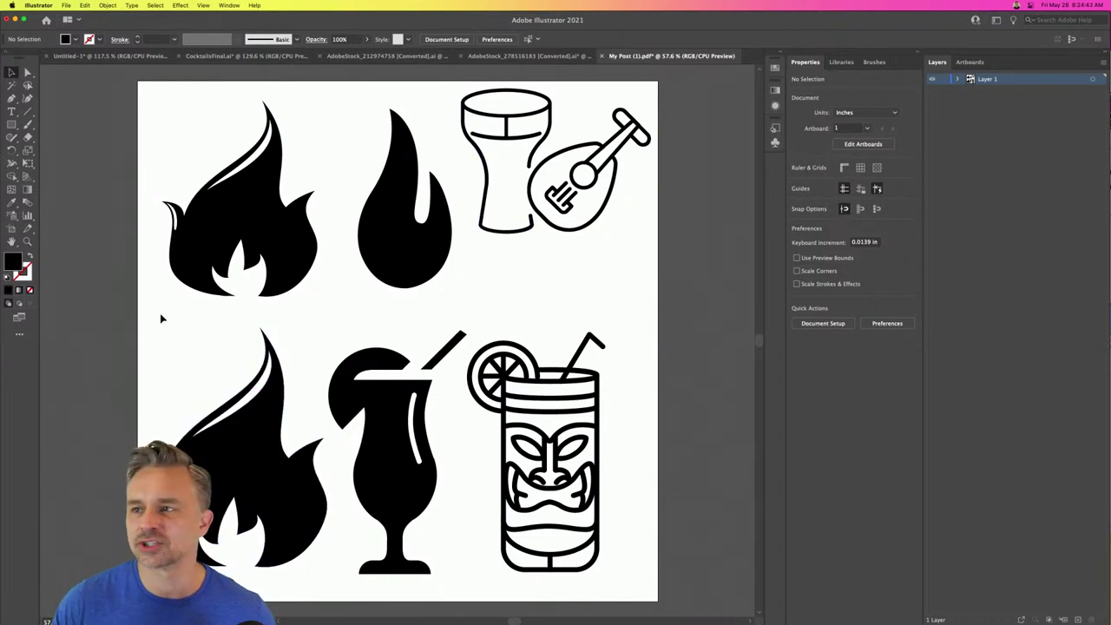
{"action": "mouse_move", "coordinate": [781, 618]}
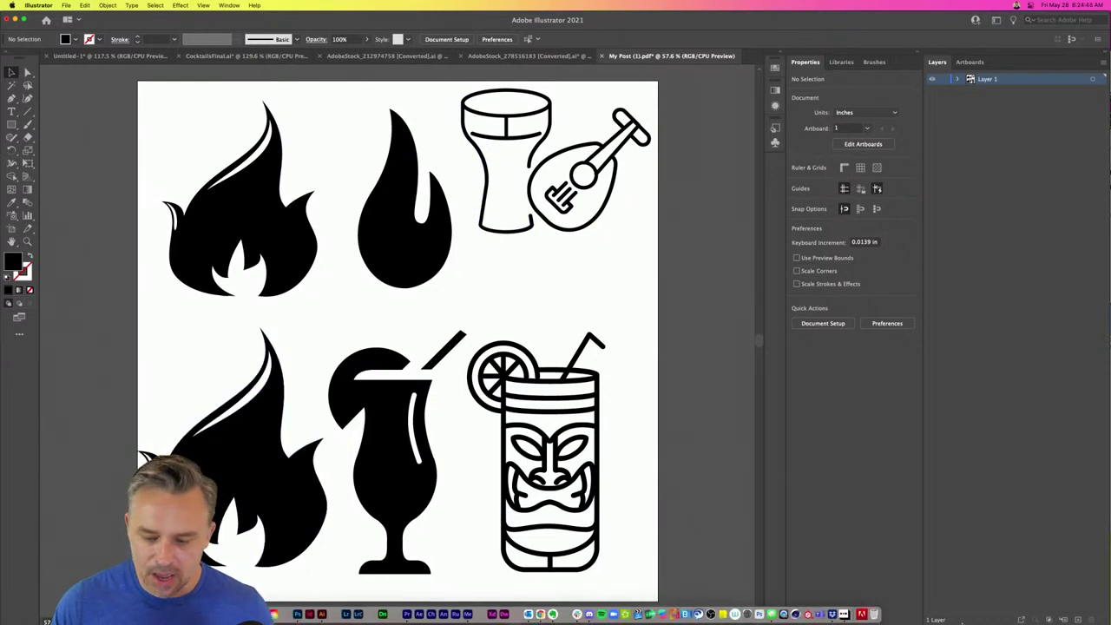
{"action": "left_click", "coordinate": [540, 614]}
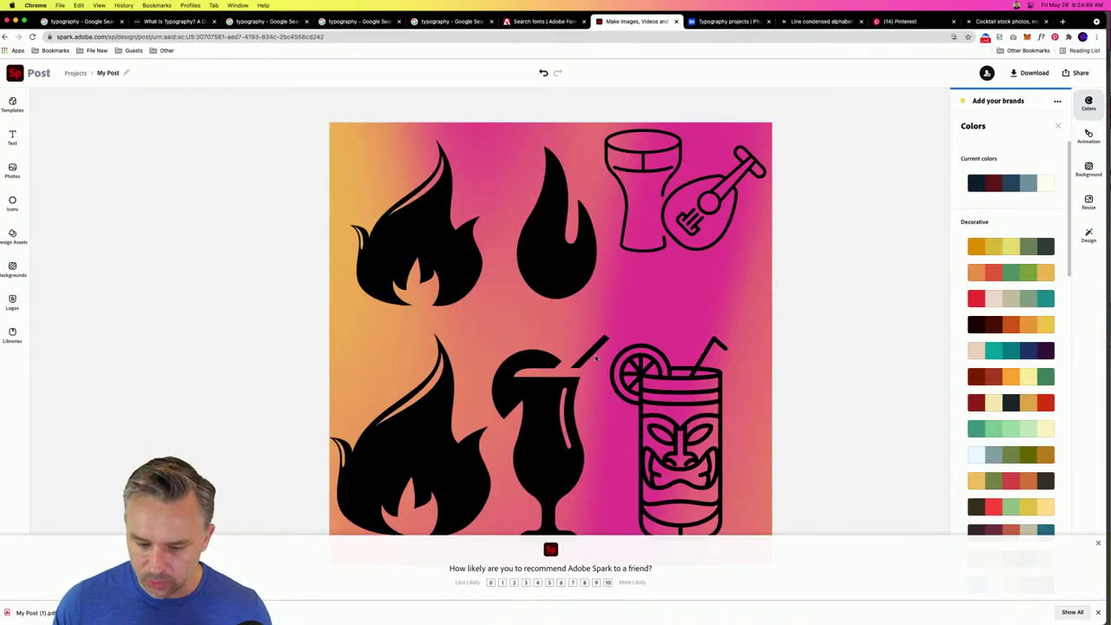
- Dismiss the survey, the browser download bar and the colour palettes panel
{"action": "left_click", "coordinate": [1098, 543]}
{"action": "left_click", "coordinate": [1097, 612]}
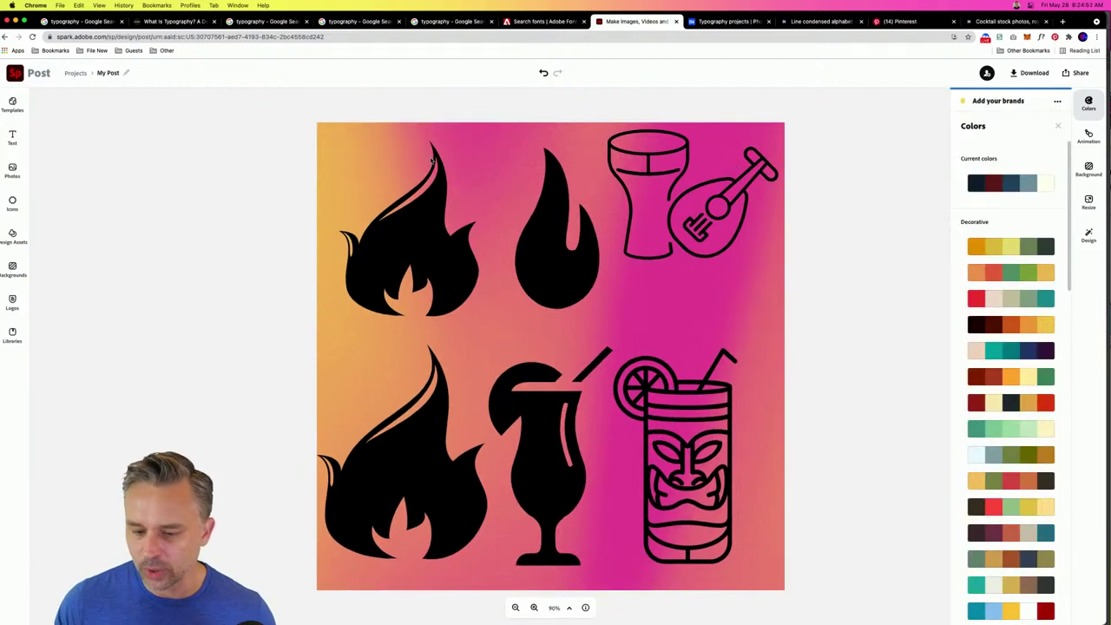
{"action": "left_click", "coordinate": [250, 201]}
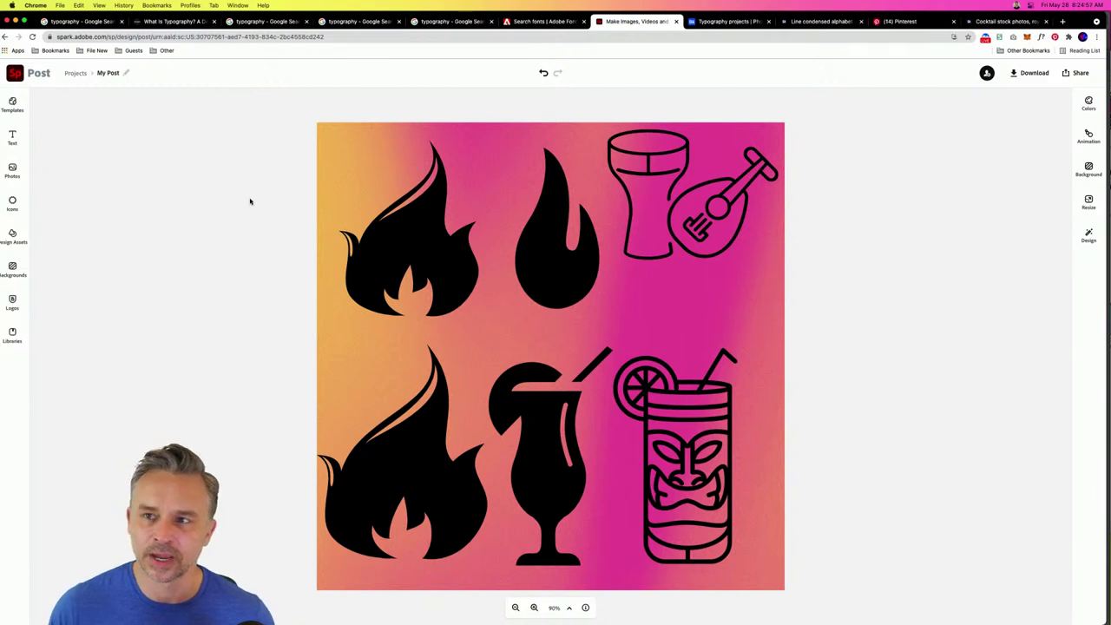
- Shrink the hurricane glass and the top-left and second flames to open up mid-card space
{"action": "left_click_drag", "start_coordinate": [538, 453], "coordinate": [566, 452]}
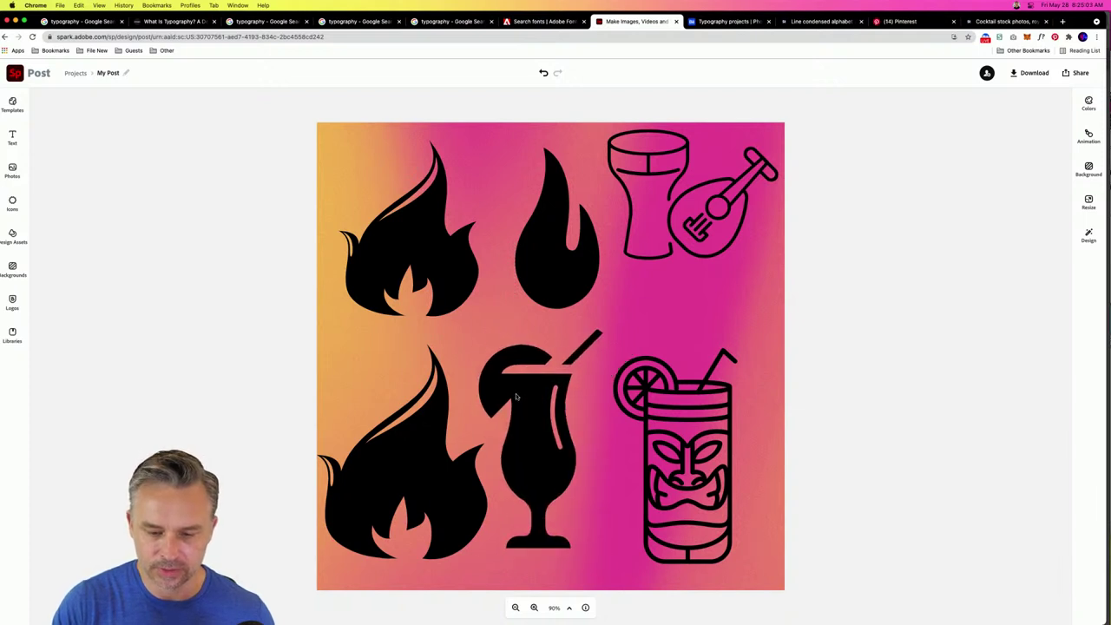
{"action": "left_click", "coordinate": [515, 396]}
{"action": "left_click_drag", "start_coordinate": [478, 330], "coordinate": [550, 453]}
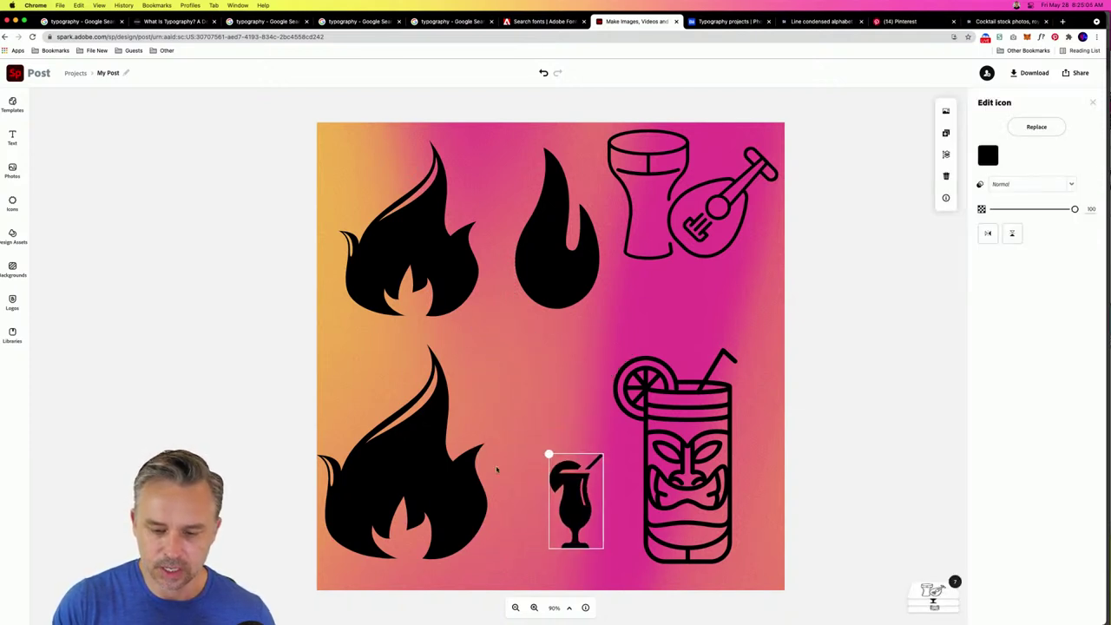
{"action": "left_click", "coordinate": [469, 310]}
{"action": "left_click_drag", "start_coordinate": [479, 315], "coordinate": [411, 231]}
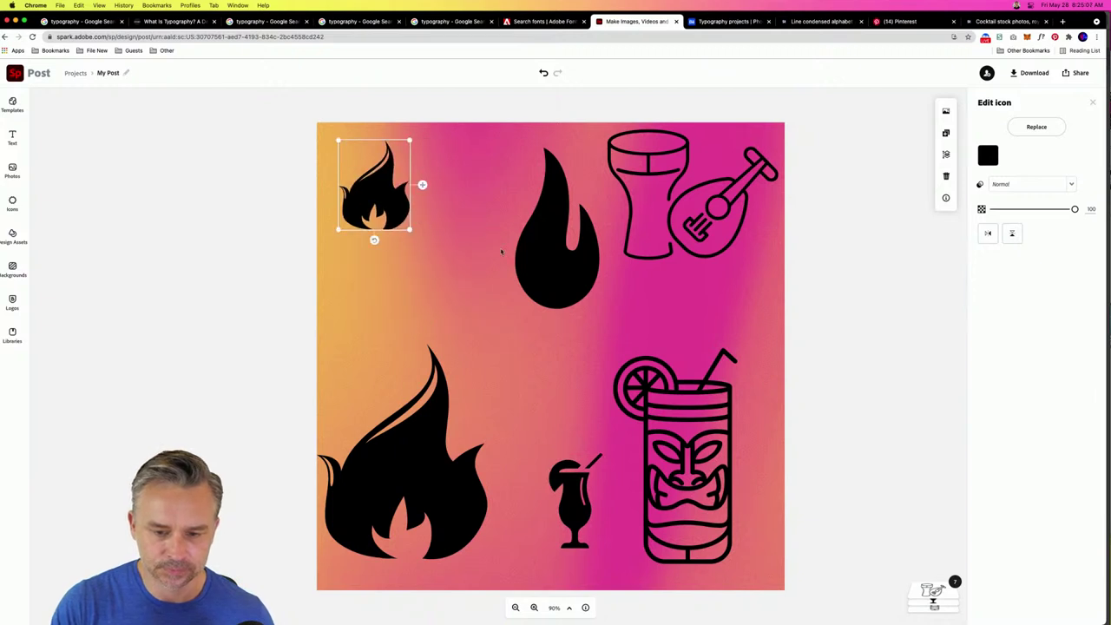
{"action": "left_click", "coordinate": [565, 263]}
{"action": "left_click_drag", "start_coordinate": [599, 309], "coordinate": [559, 230]}
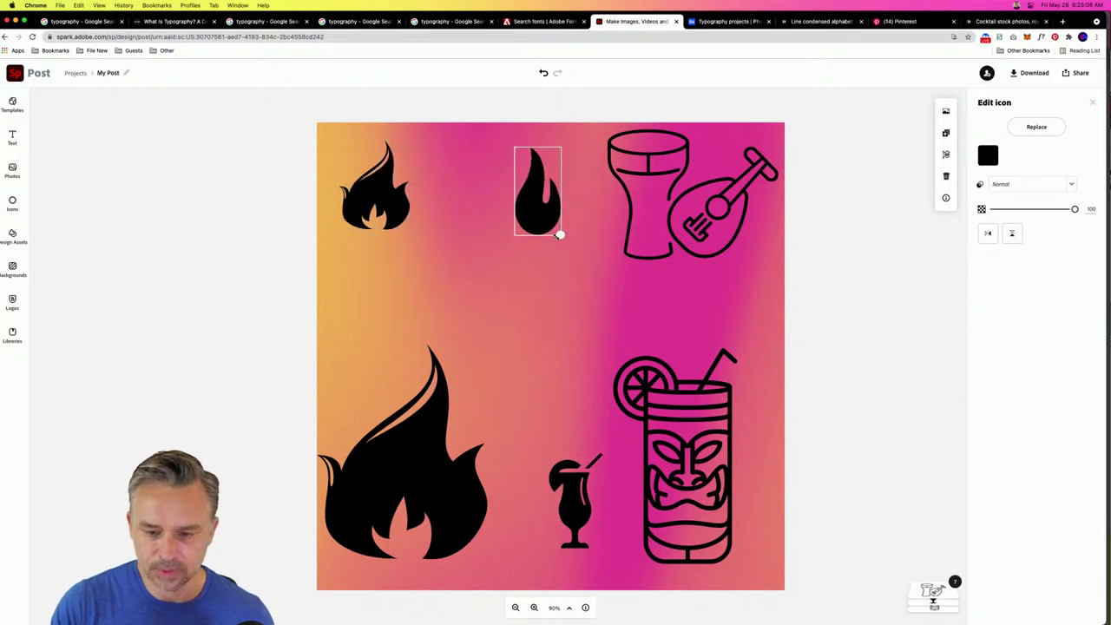
{"action": "left_click", "coordinate": [496, 330]}
{"action": "left_click", "coordinate": [12, 137]}
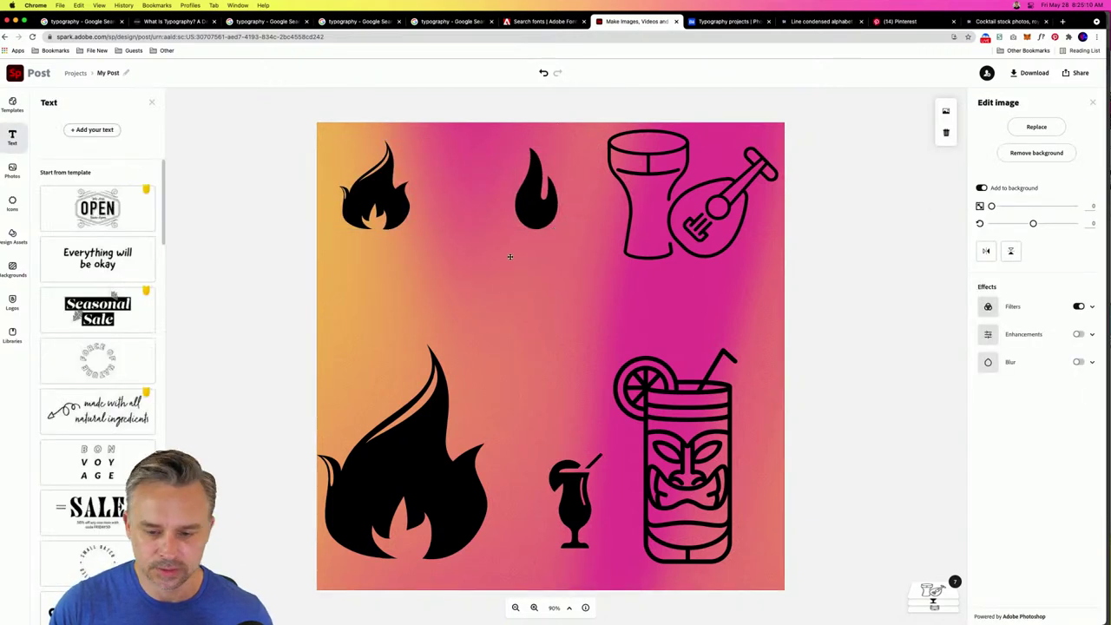
- Try retyping the OPEN sign text template as 'Painkiller', then delete it
{"action": "left_click", "coordinate": [108, 201]}
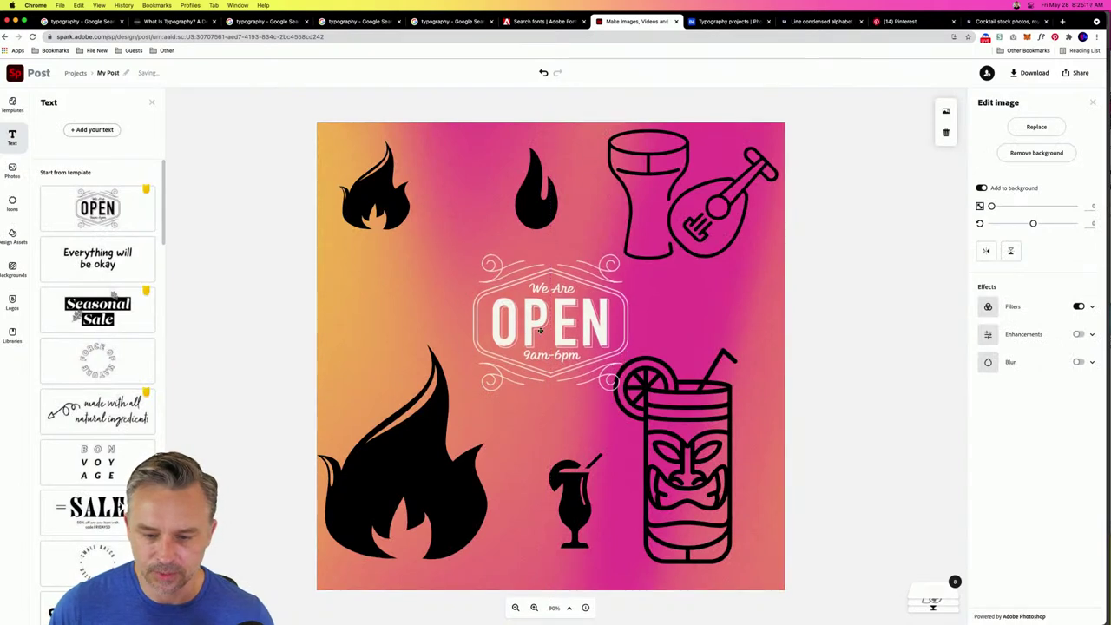
{"action": "double_click", "coordinate": [540, 332]}
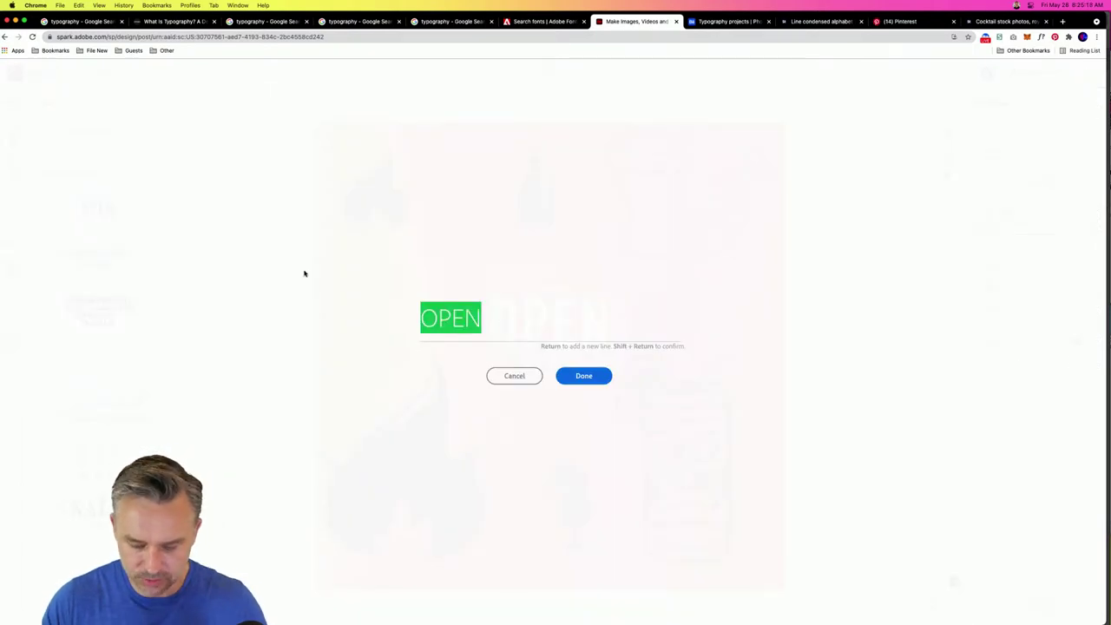
{"action": "type", "text": "T"}
{"action": "key", "text": "BackSpace"}
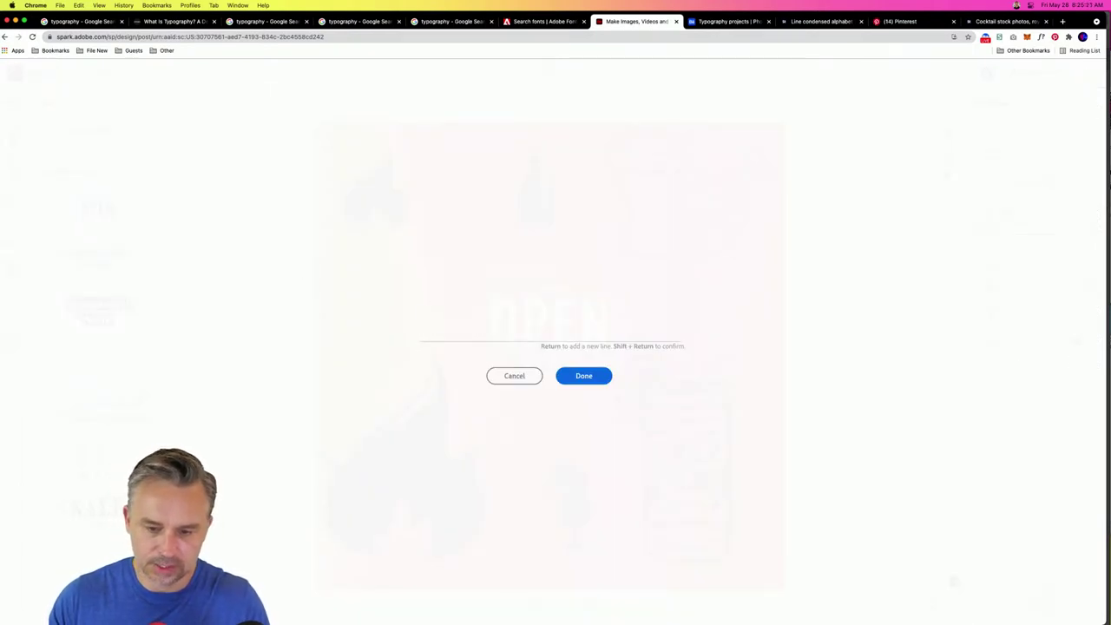
{"action": "type", "text": "Pain"}
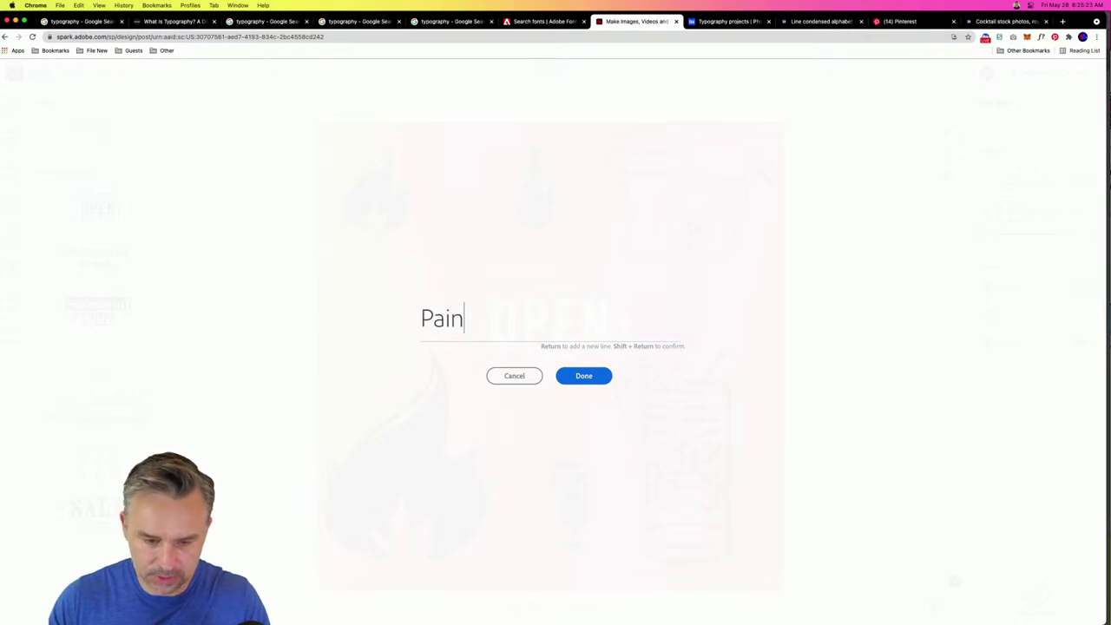
{"action": "type", "text": "killer"}
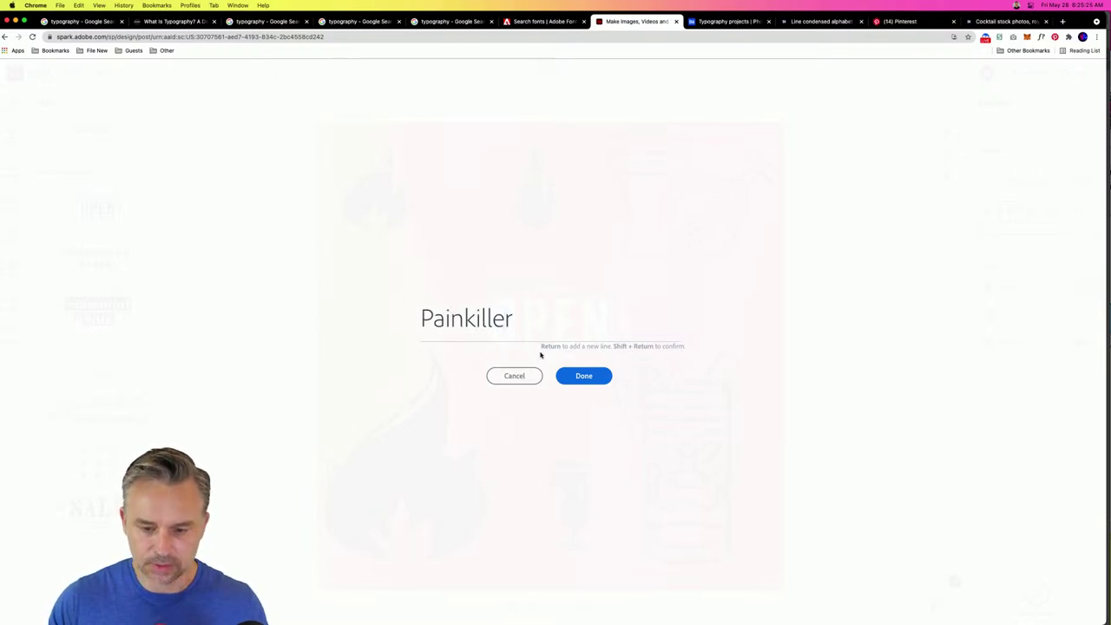
{"action": "left_click", "coordinate": [561, 377]}
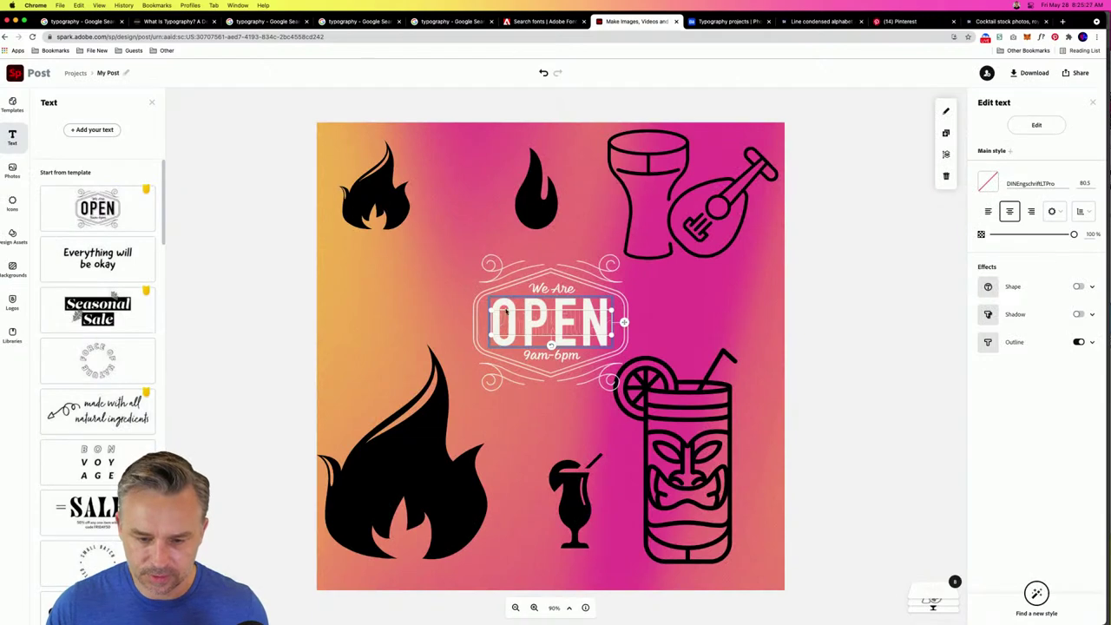
{"action": "key", "text": "Escape"}
{"action": "key", "text": "Escape"}
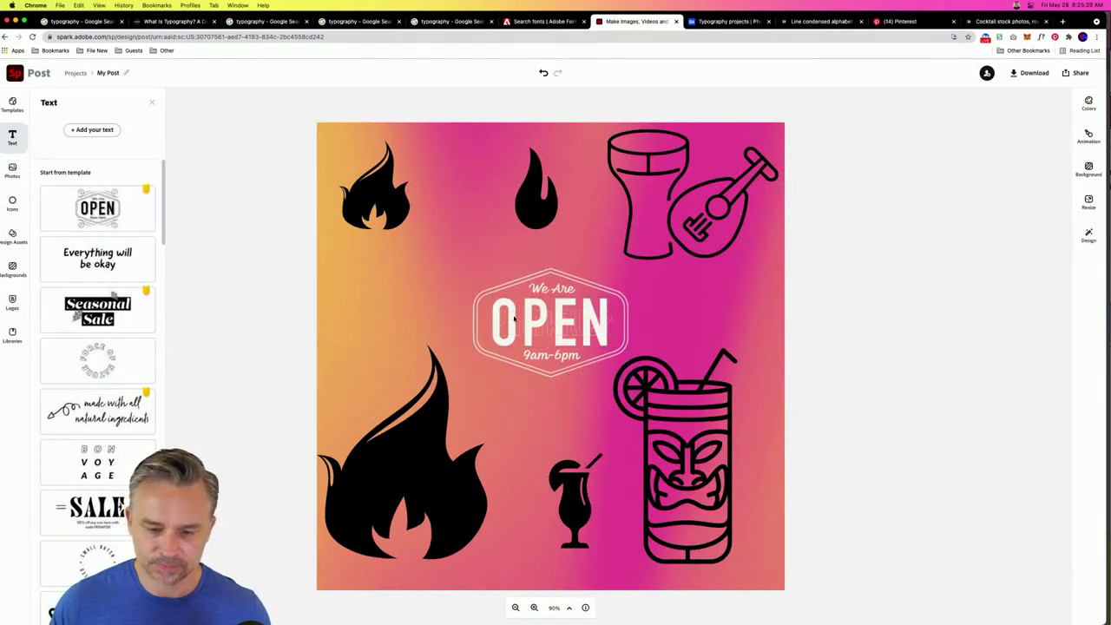
{"action": "key", "text": "Delete"}
{"action": "left_click", "coordinate": [12, 135]}
{"action": "left_click", "coordinate": [11, 135]}
- Add a plain text box reading 'Painkiller', enlarged and centred mid-card
{"action": "left_click", "coordinate": [92, 130]}
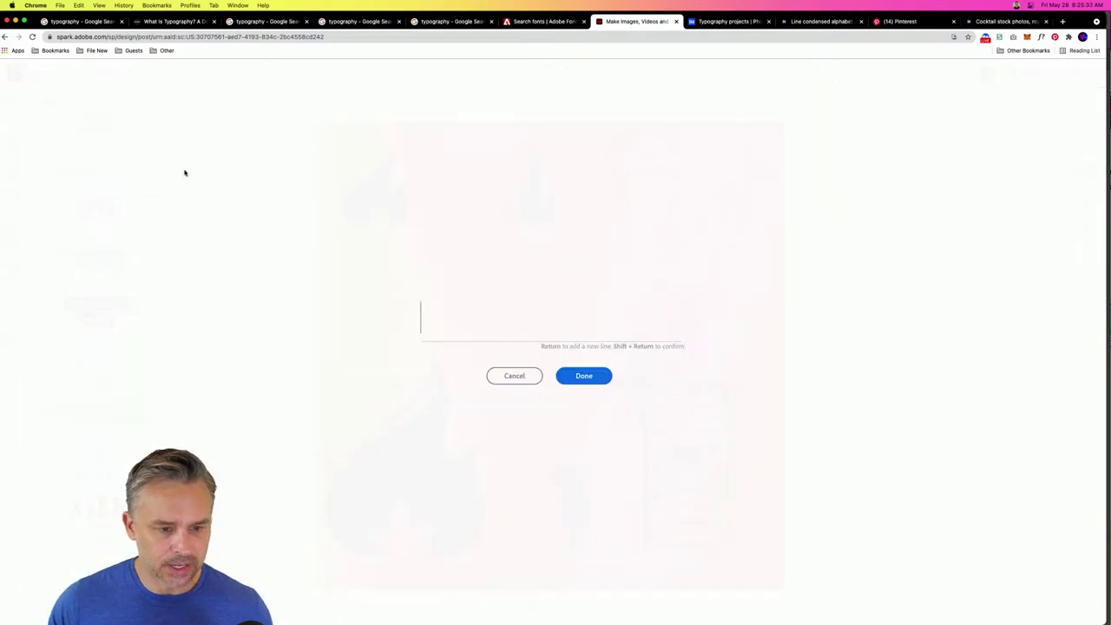
{"action": "type", "text": "PainK"}
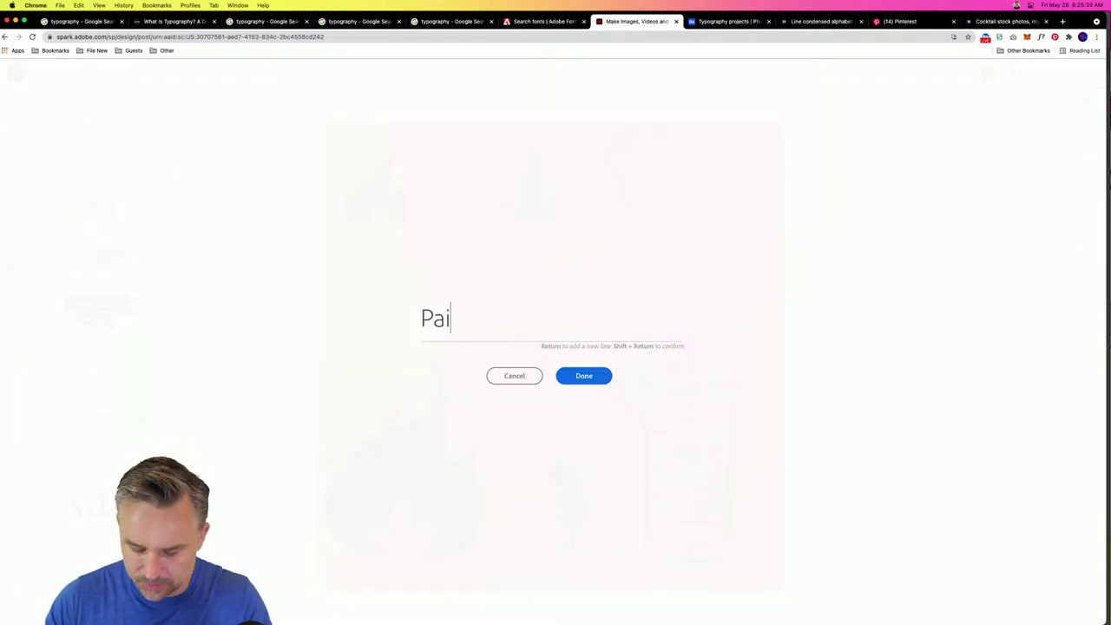
{"action": "key", "text": "BackSpace"}
{"action": "type", "text": "k8"}
{"action": "key", "text": "BackSpace"}
{"action": "type", "text": "iller"}
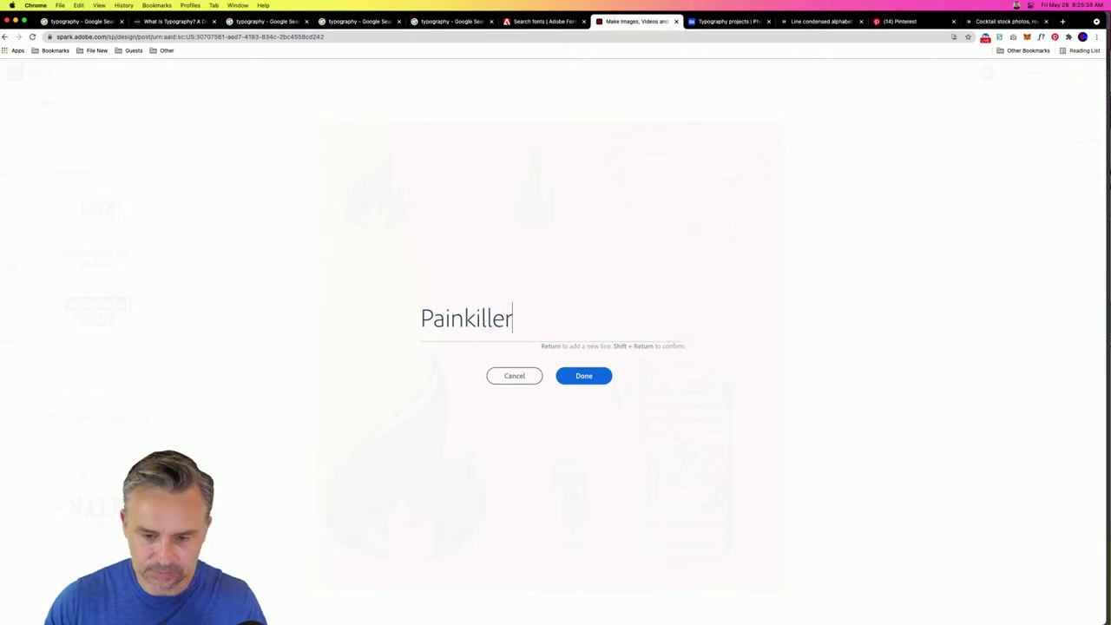
{"action": "left_click", "coordinate": [593, 379]}
{"action": "left_click_drag", "start_coordinate": [530, 356], "coordinate": [461, 302]}
{"action": "left_click_drag", "start_coordinate": [578, 303], "coordinate": [712, 431]}
{"action": "left_click_drag", "start_coordinate": [495, 364], "coordinate": [449, 323]}
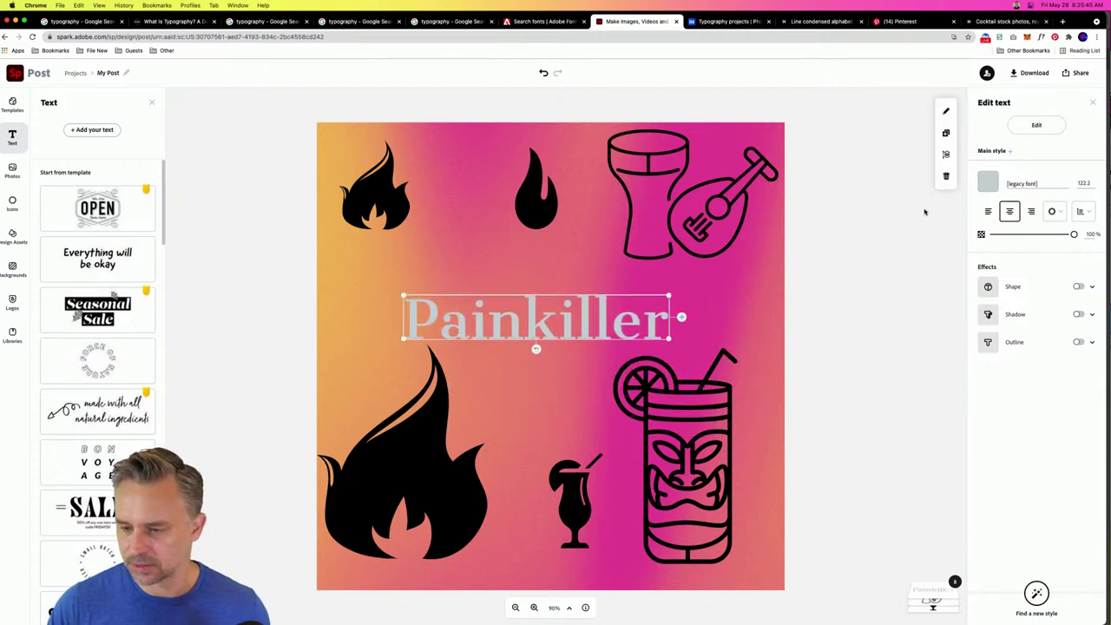
- Set the Painkiller title font to Bickham Script
{"action": "left_click", "coordinate": [1065, 183]}
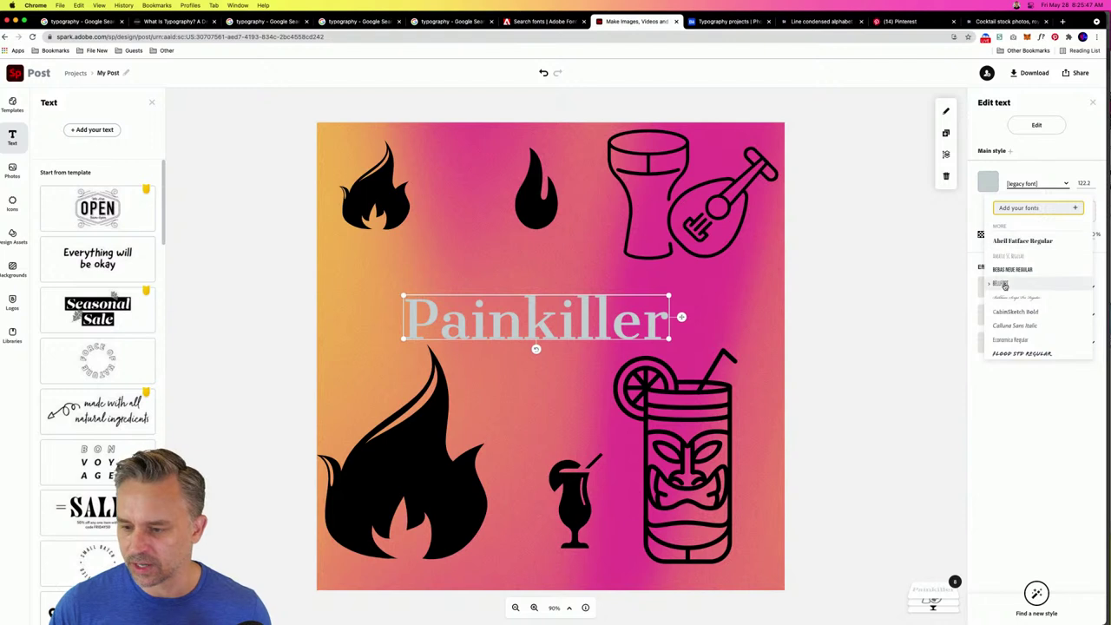
{"action": "left_click", "coordinate": [1012, 300]}
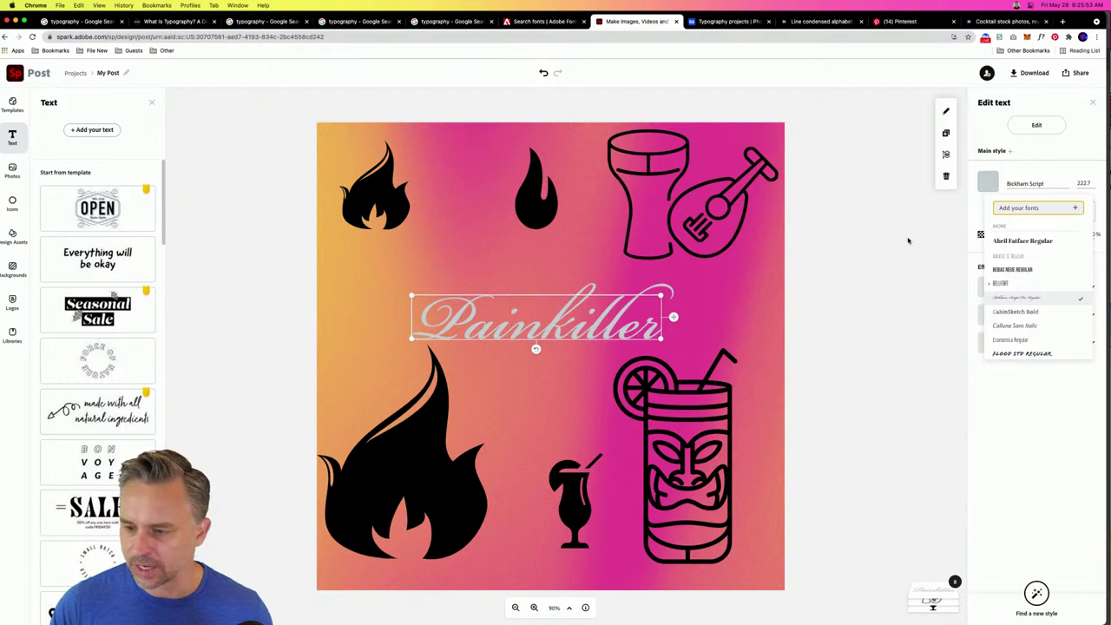
{"action": "left_click", "coordinate": [1011, 459]}
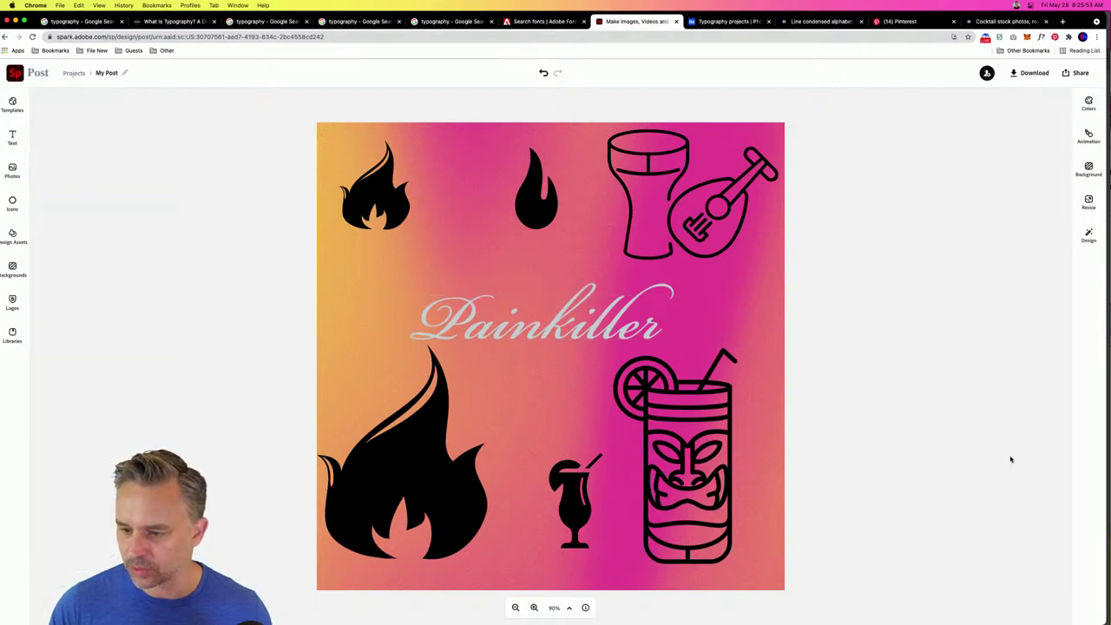
- Cycle the Painkiller title through several auto-generated styles in Spark Post
{"action": "left_click", "coordinate": [543, 336]}
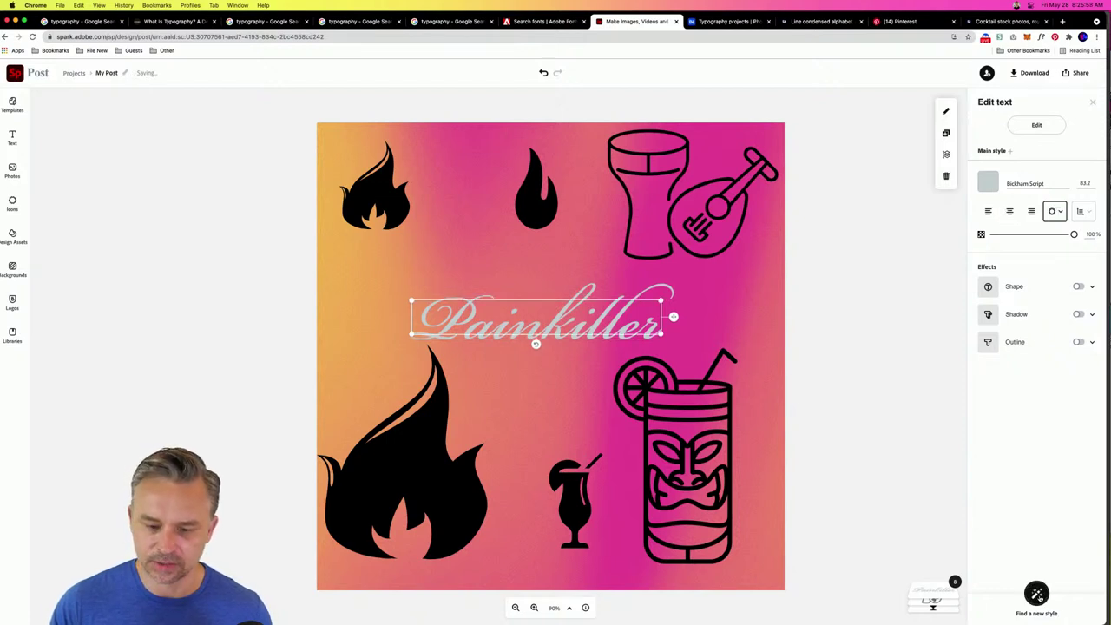
{"action": "left_click", "coordinate": [1037, 594]}
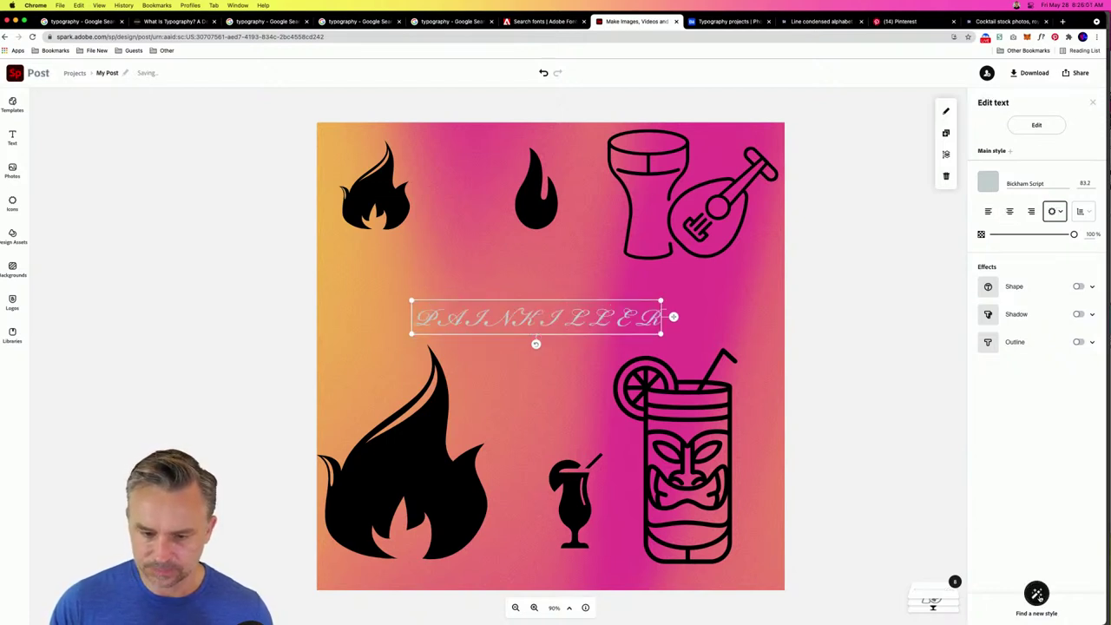
{"action": "left_click", "coordinate": [1038, 595]}
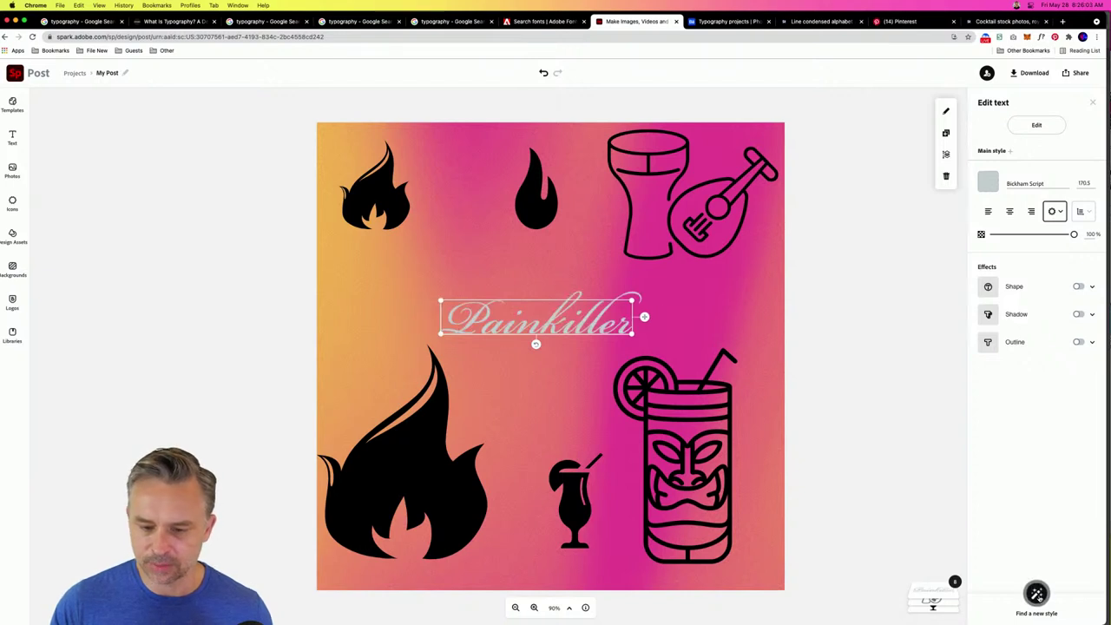
{"action": "left_click", "coordinate": [1038, 595]}
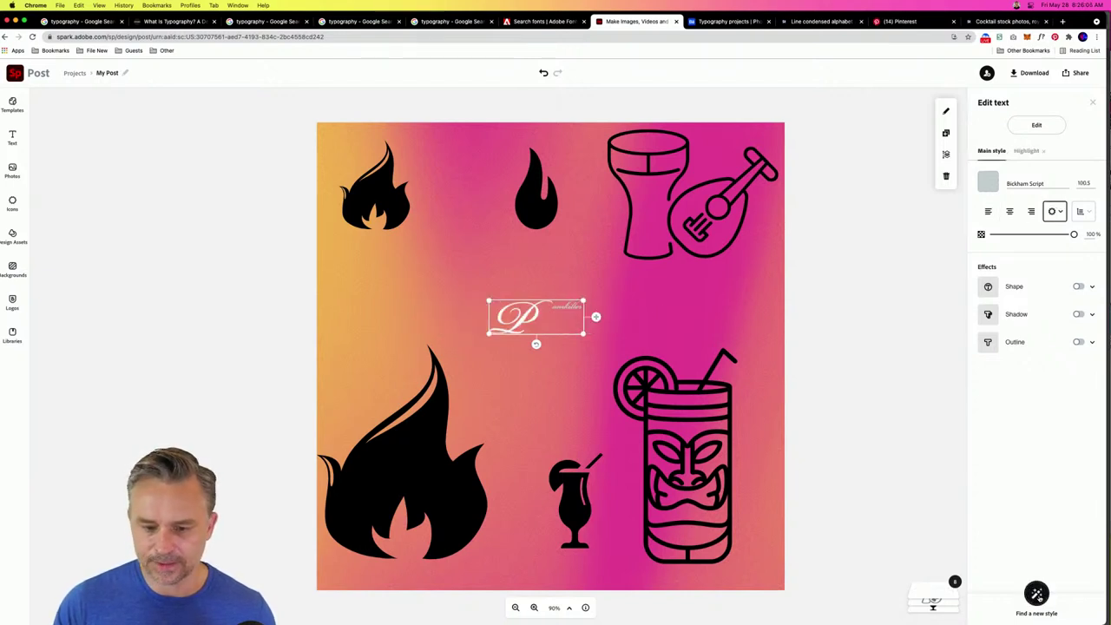
{"action": "left_click", "coordinate": [1038, 595]}
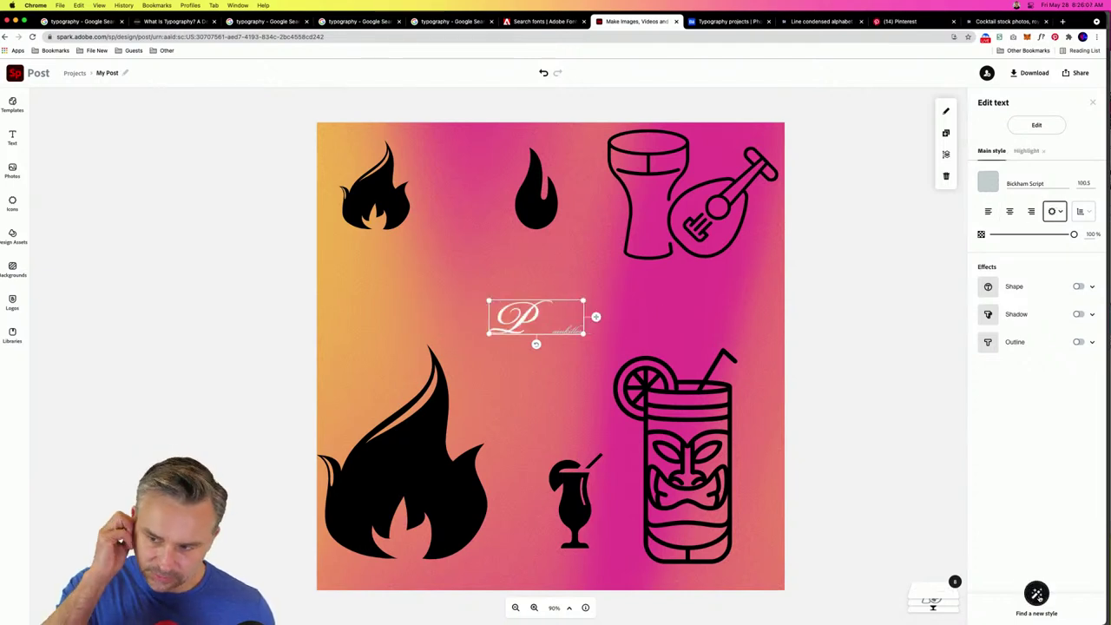
{"action": "left_click", "coordinate": [1038, 595]}
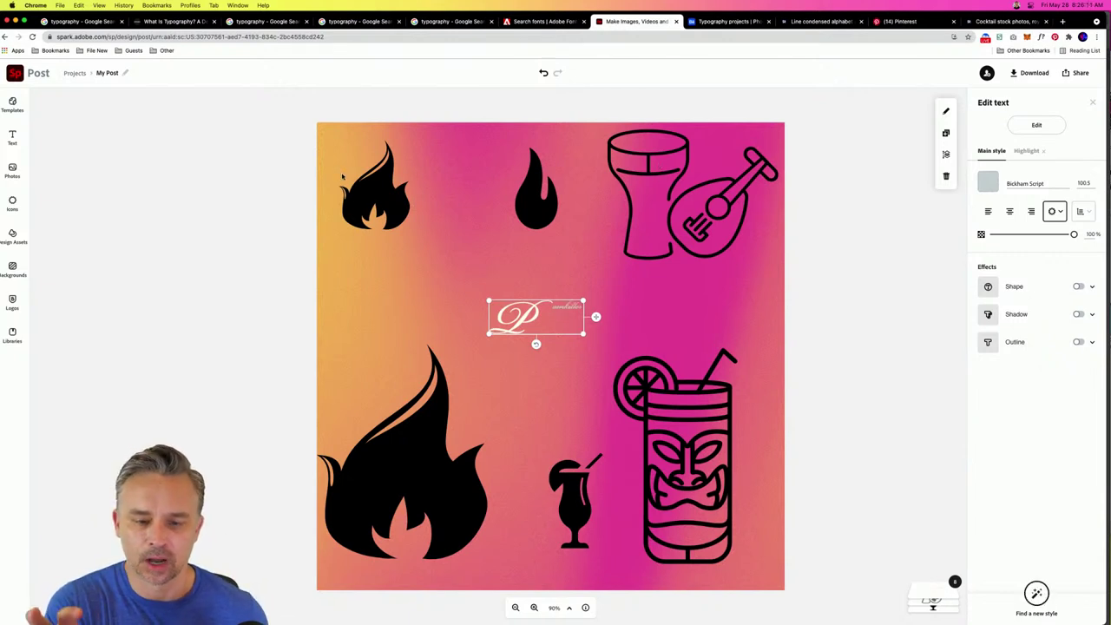
- Delete the script P title so only the black icons remain on the gradient
{"action": "left_click", "coordinate": [270, 236]}
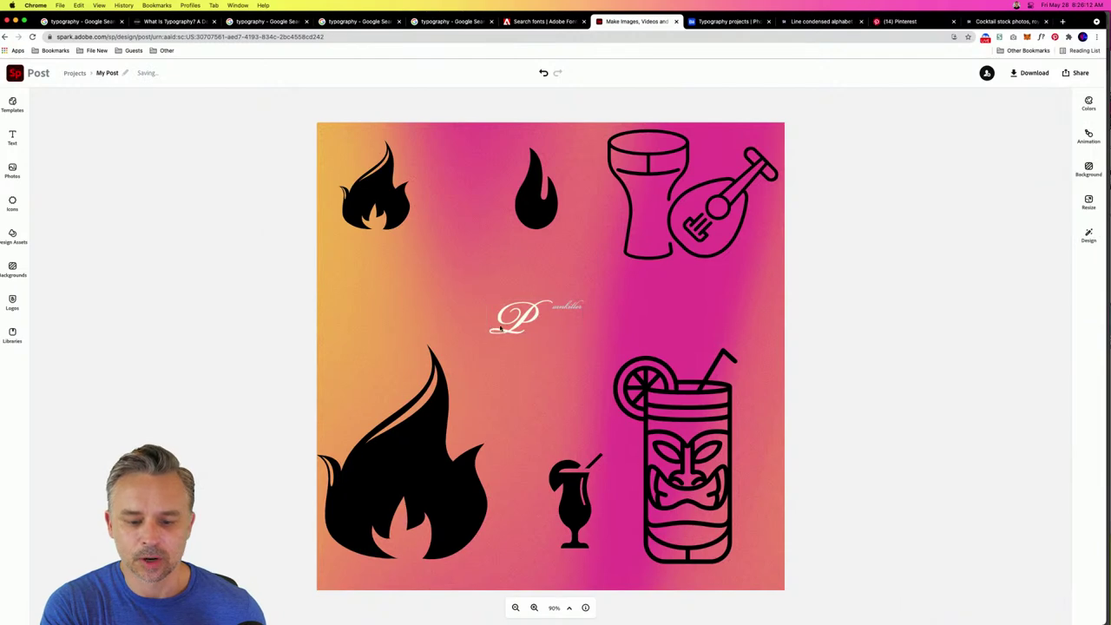
{"action": "left_click", "coordinate": [11, 137]}
{"action": "scroll", "coordinate": [65, 286], "scroll_direction": "down", "scroll_amount": 5}
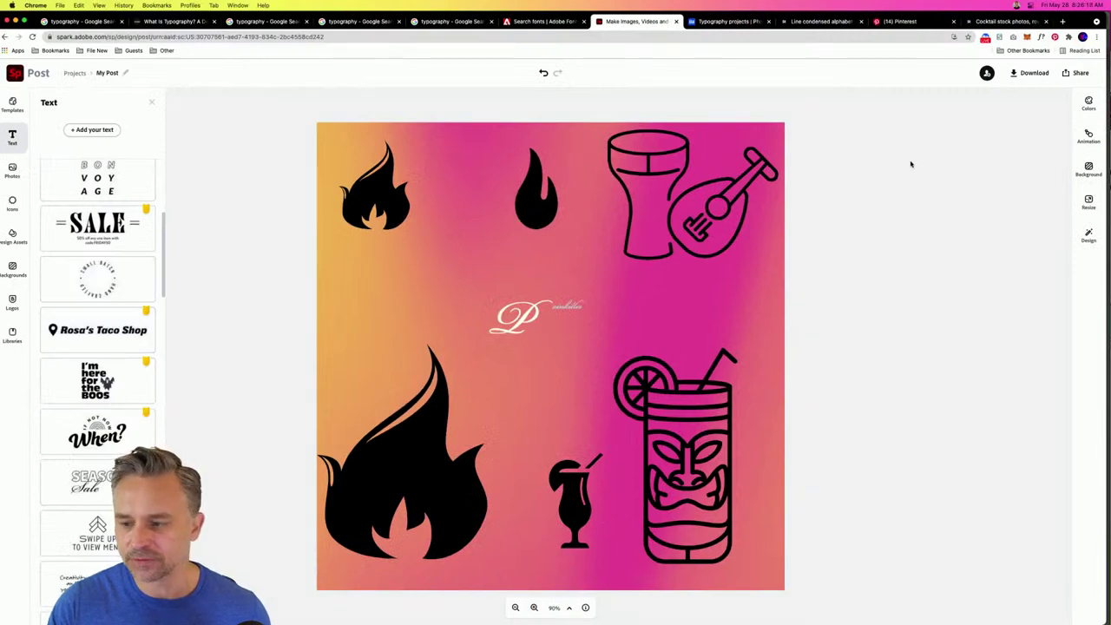
{"action": "left_click", "coordinate": [910, 164]}
{"action": "left_click", "coordinate": [542, 313]}
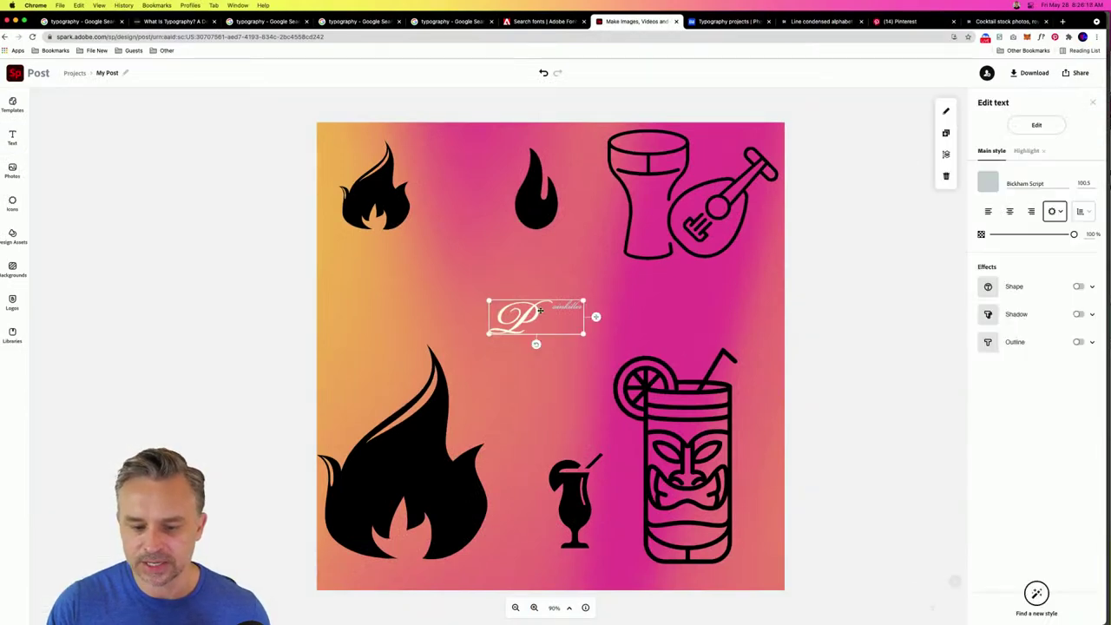
{"action": "key", "text": "BackSpace"}
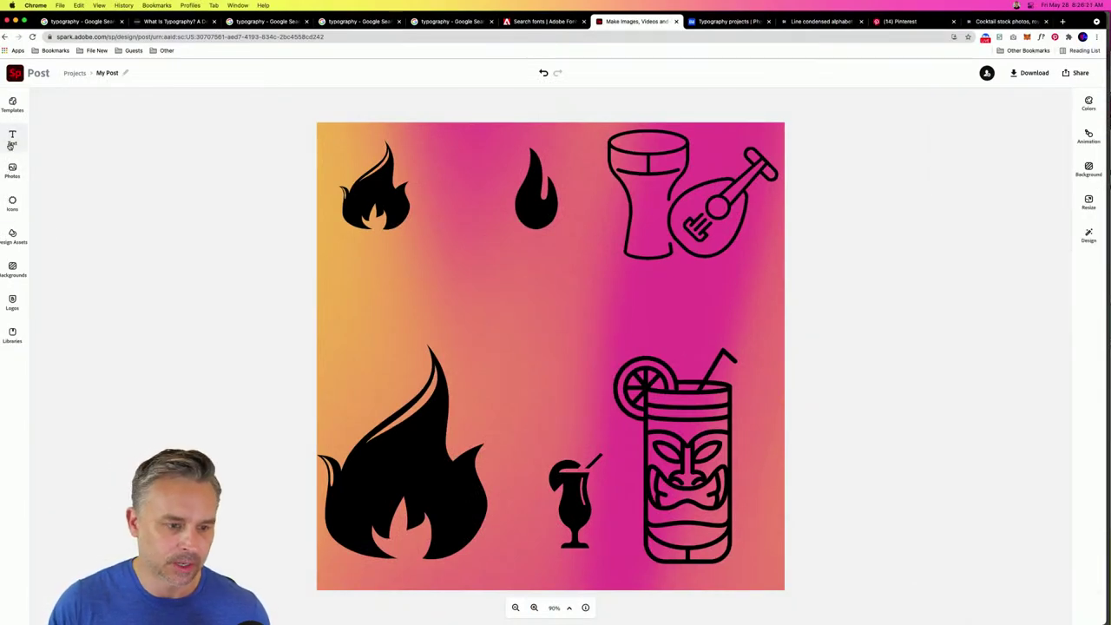
- Add the SALE text template, ungroup it and delete its decorative lines
{"action": "left_click", "coordinate": [10, 147]}
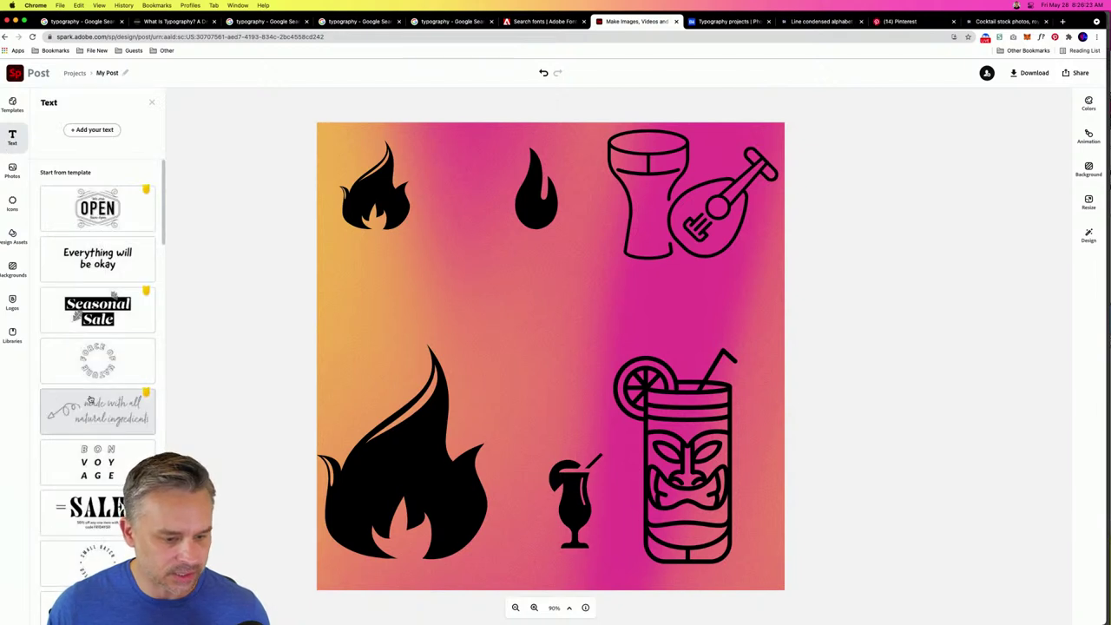
{"action": "scroll", "coordinate": [93, 467], "scroll_direction": "down", "scroll_amount": 2}
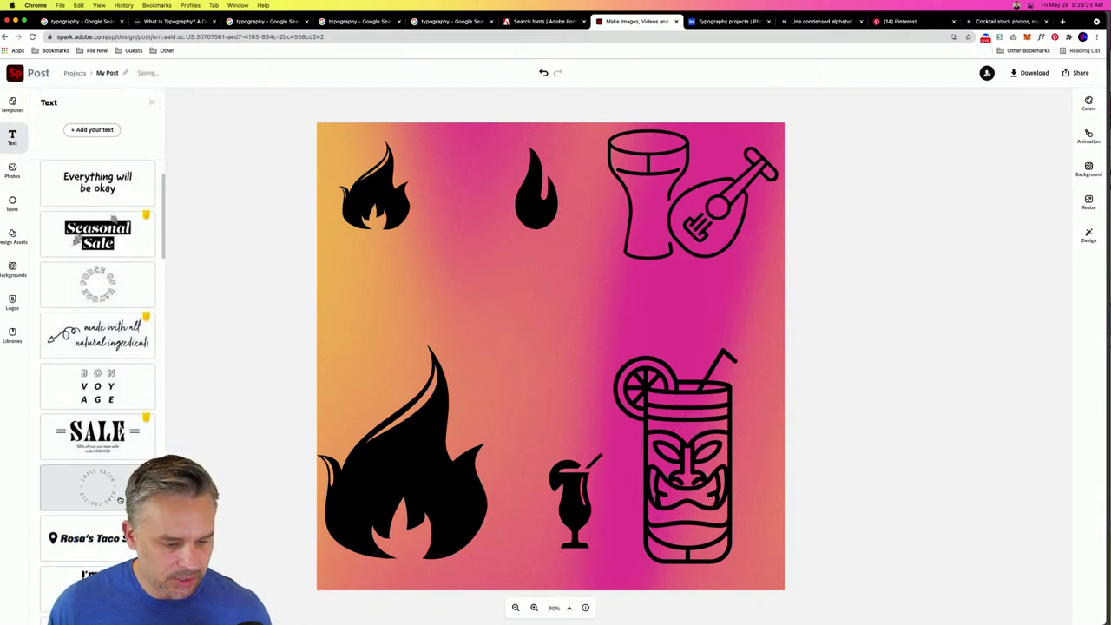
{"action": "left_click", "coordinate": [75, 441]}
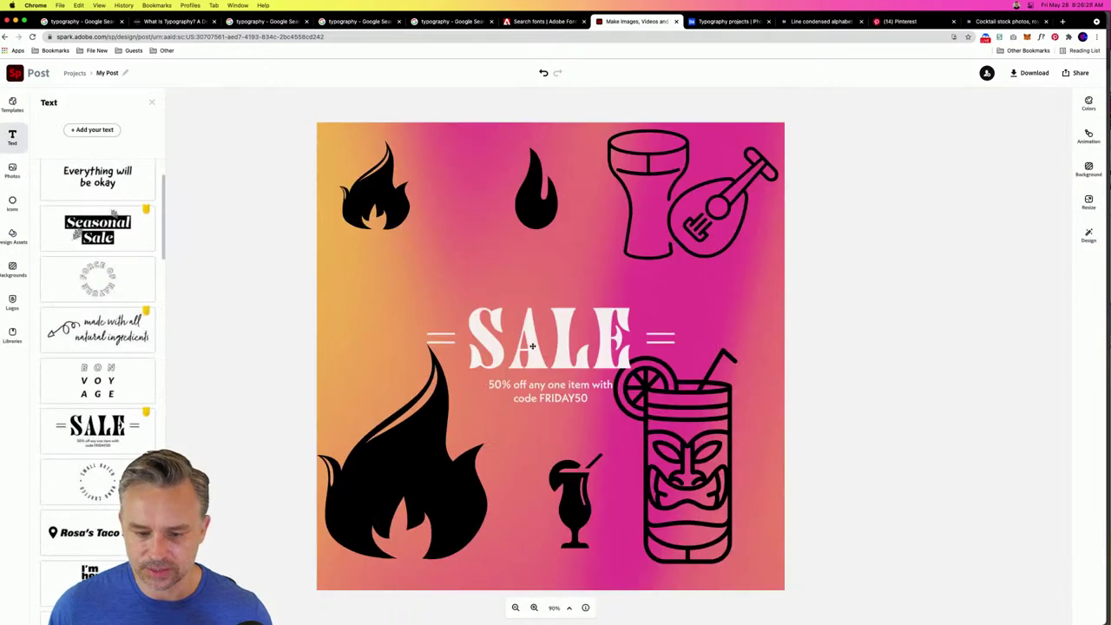
{"action": "left_click", "coordinate": [532, 345]}
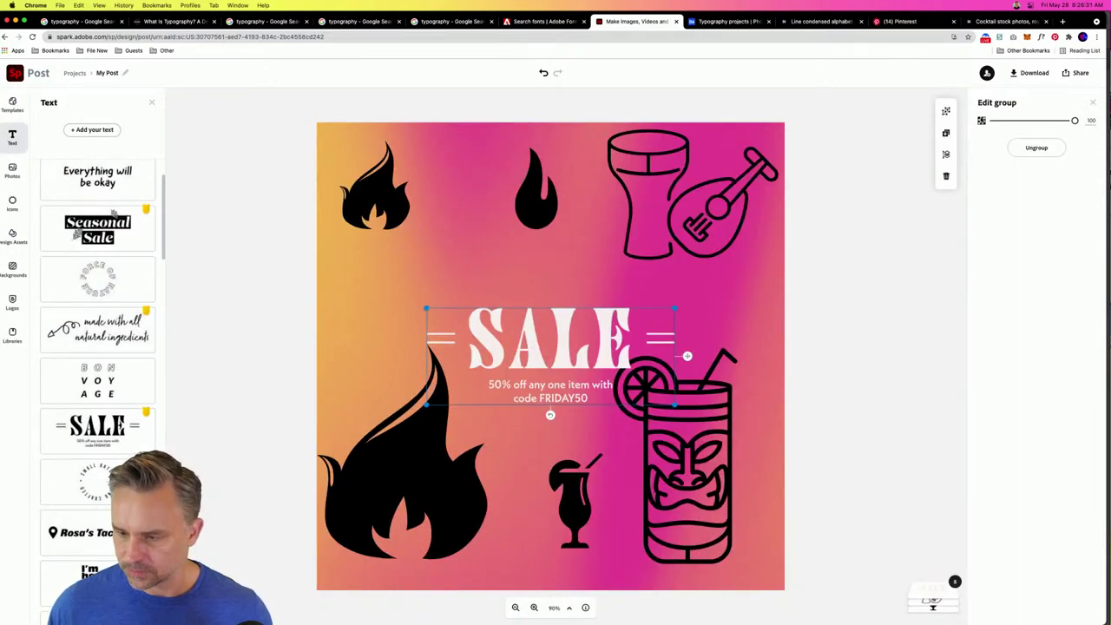
{"action": "left_click", "coordinate": [1036, 148]}
{"action": "left_click", "coordinate": [436, 335]}
{"action": "key", "text": "Delete"}
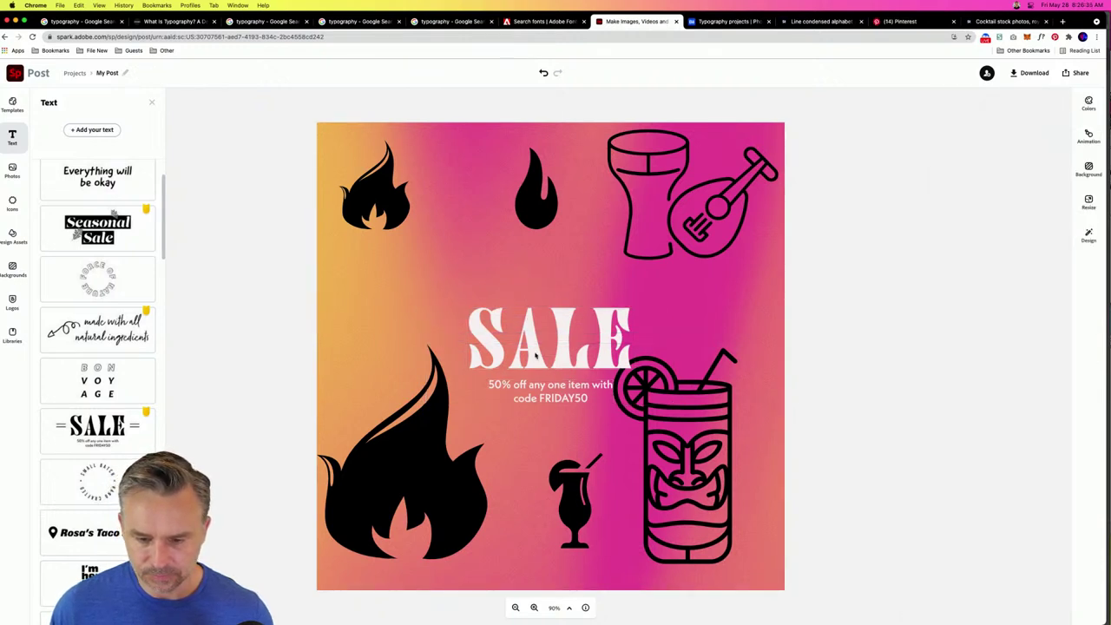
- Replace the SALE heading text with 'It's Tiki Time'
{"action": "left_click", "coordinate": [531, 350]}
{"action": "left_click", "coordinate": [532, 276]}
{"action": "left_click", "coordinate": [537, 350]}
{"action": "left_click", "coordinate": [543, 410]}
{"action": "left_click", "coordinate": [538, 402]}
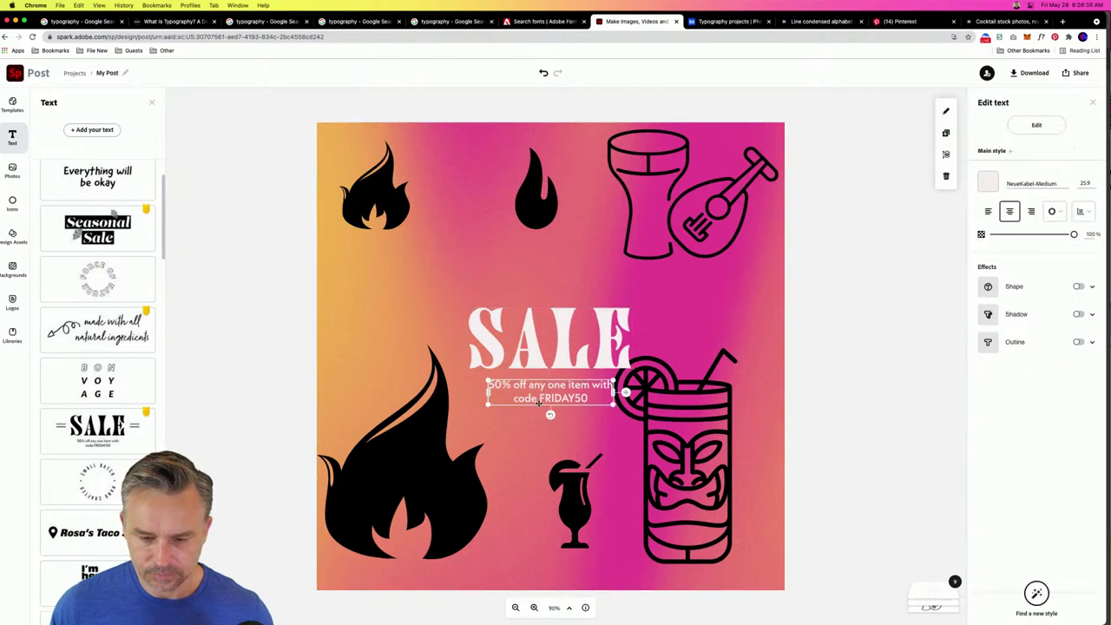
{"action": "double_click", "coordinate": [531, 350]}
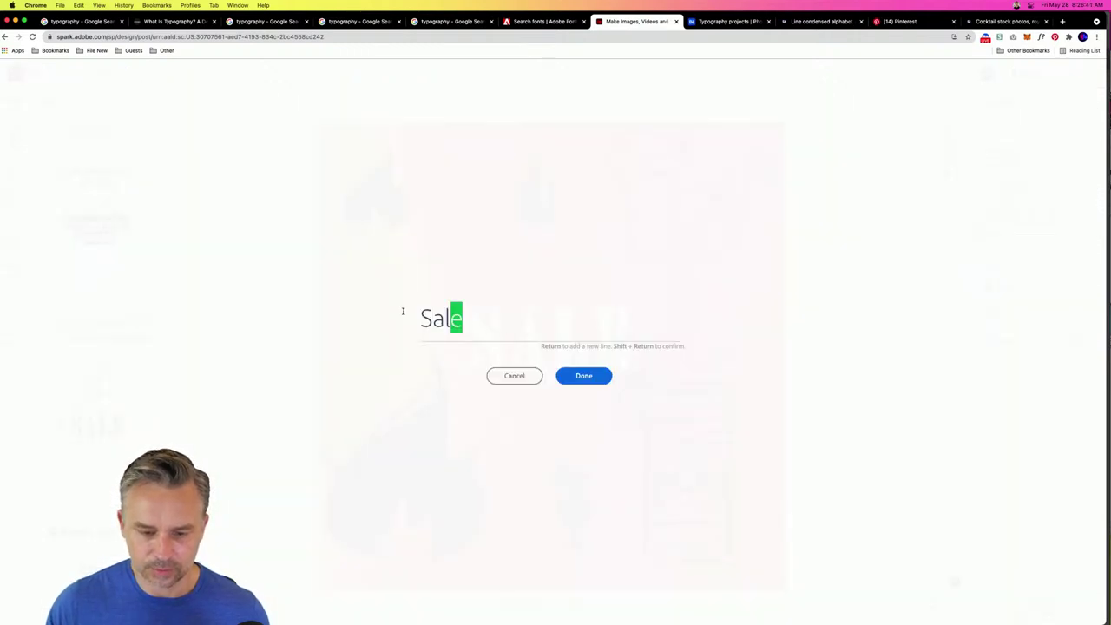
{"action": "left_click_drag", "start_coordinate": [468, 324], "coordinate": [350, 301]}
{"action": "type", "text": "T"}
{"action": "key", "text": "BackSpace"}
{"action": "type", "text": "It's Tiki"}
{"action": "key", "text": "BackSpace"}
{"action": "key", "text": "BackSpace"}
{"action": "key", "text": "BackSpace"}
{"action": "type", "text": "iki Time"}
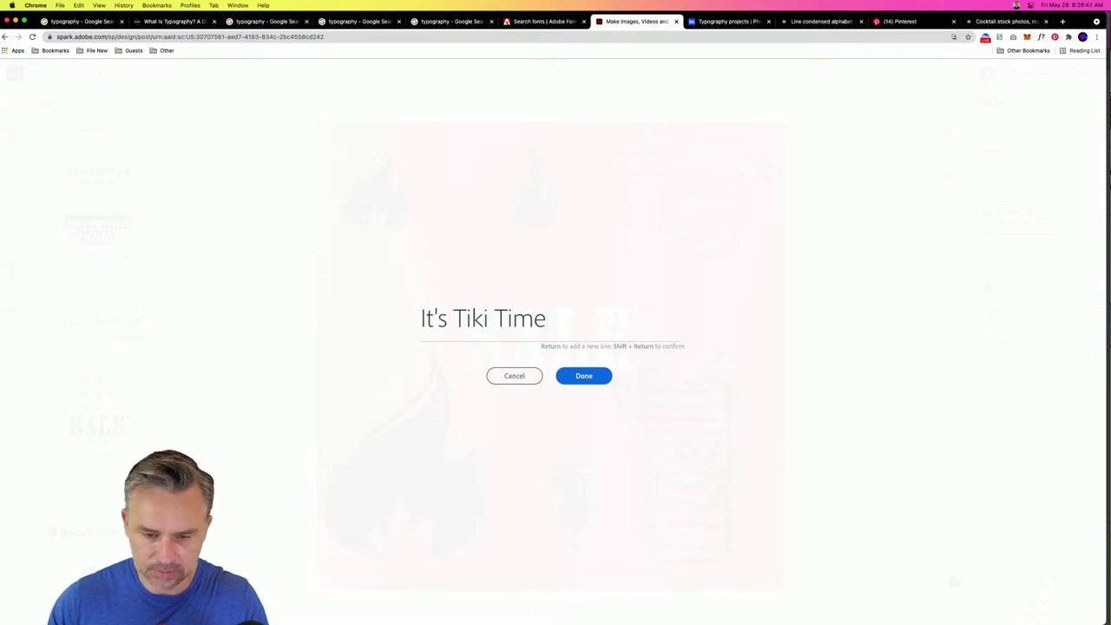
{"action": "left_click", "coordinate": [569, 373]}
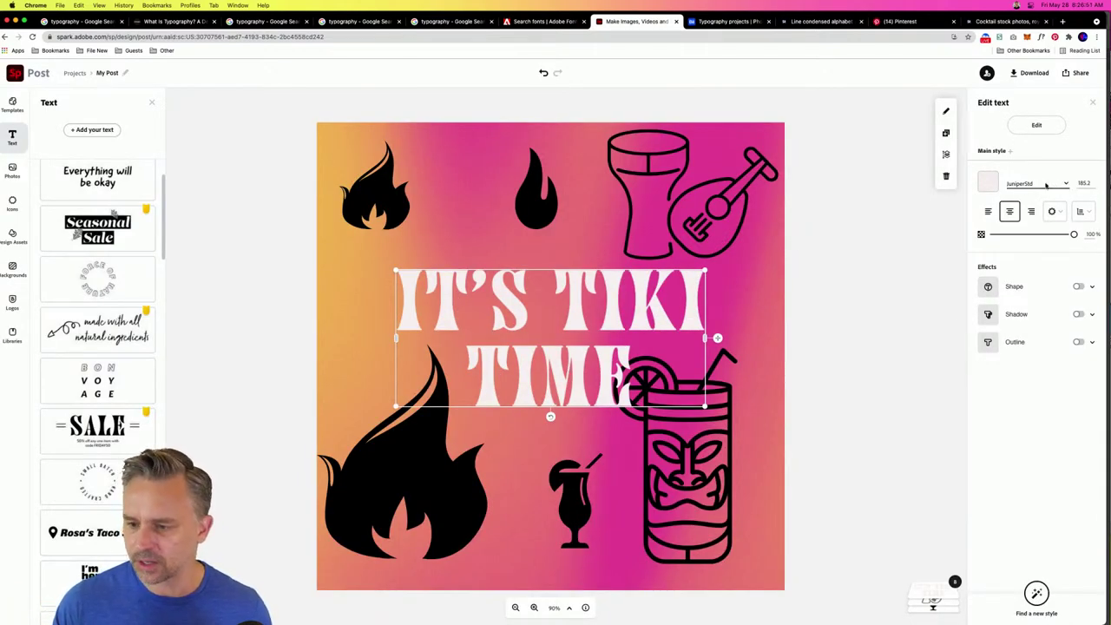
- Try eight automatic styles on the It's Tiki Time title, ending in JuniperStd
{"action": "left_click", "coordinate": [1035, 593]}
{"action": "left_click", "coordinate": [1036, 593]}
{"action": "left_click", "coordinate": [1035, 593]}
{"action": "left_click", "coordinate": [1036, 593]}
{"action": "left_click", "coordinate": [1035, 593]}
{"action": "left_click", "coordinate": [1036, 593]}
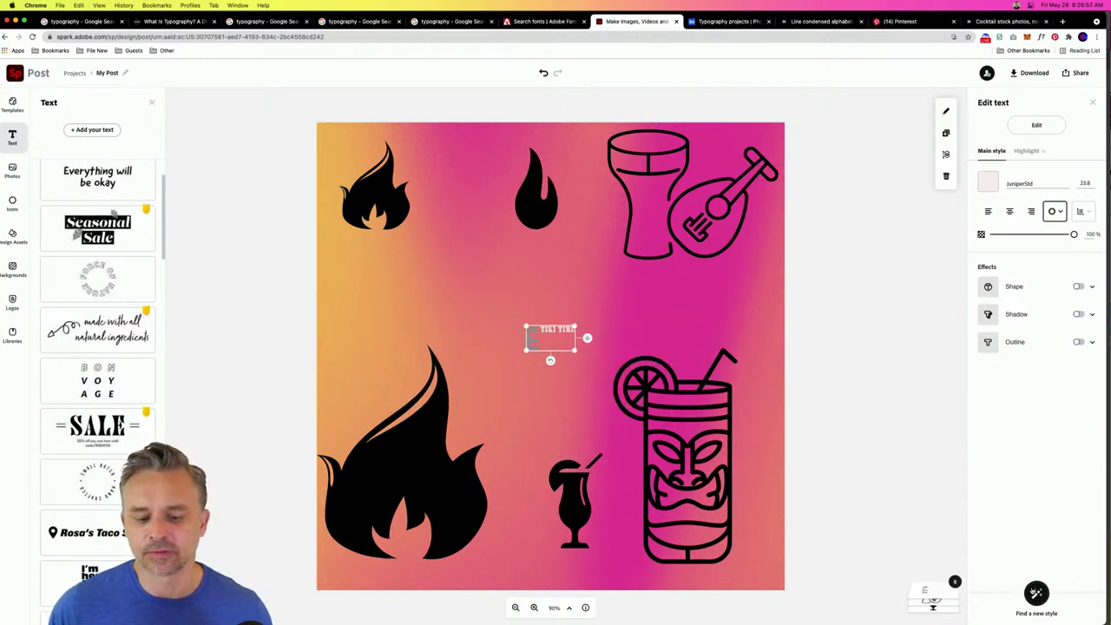
{"action": "left_click", "coordinate": [1035, 593]}
{"action": "left_click", "coordinate": [1035, 593]}
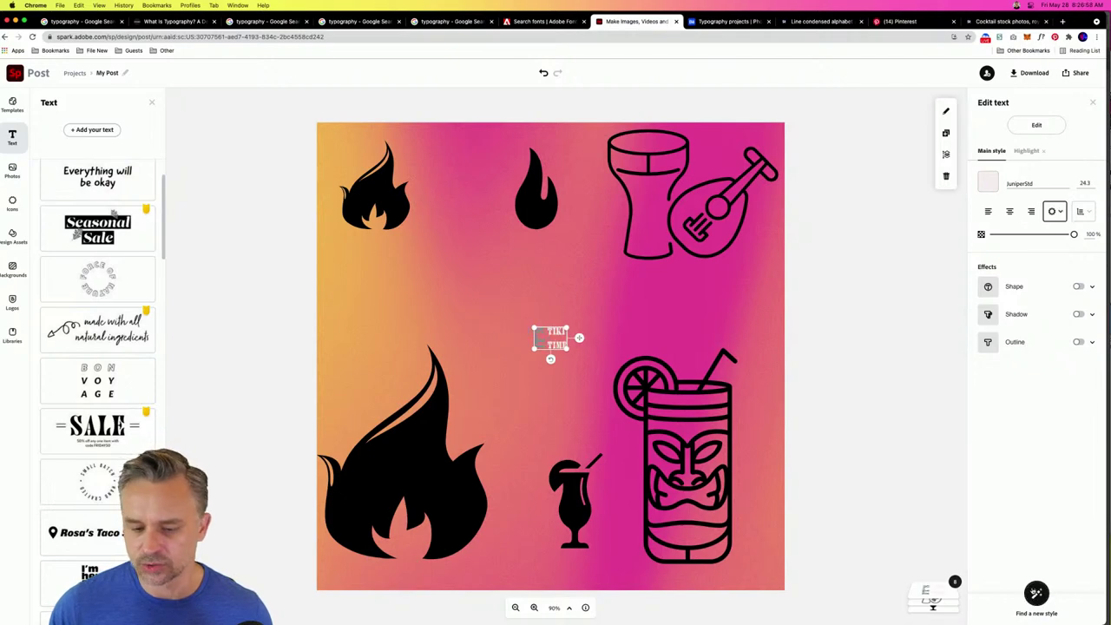
{"action": "left_click", "coordinate": [1036, 593]}
{"action": "left_click", "coordinate": [217, 267]}
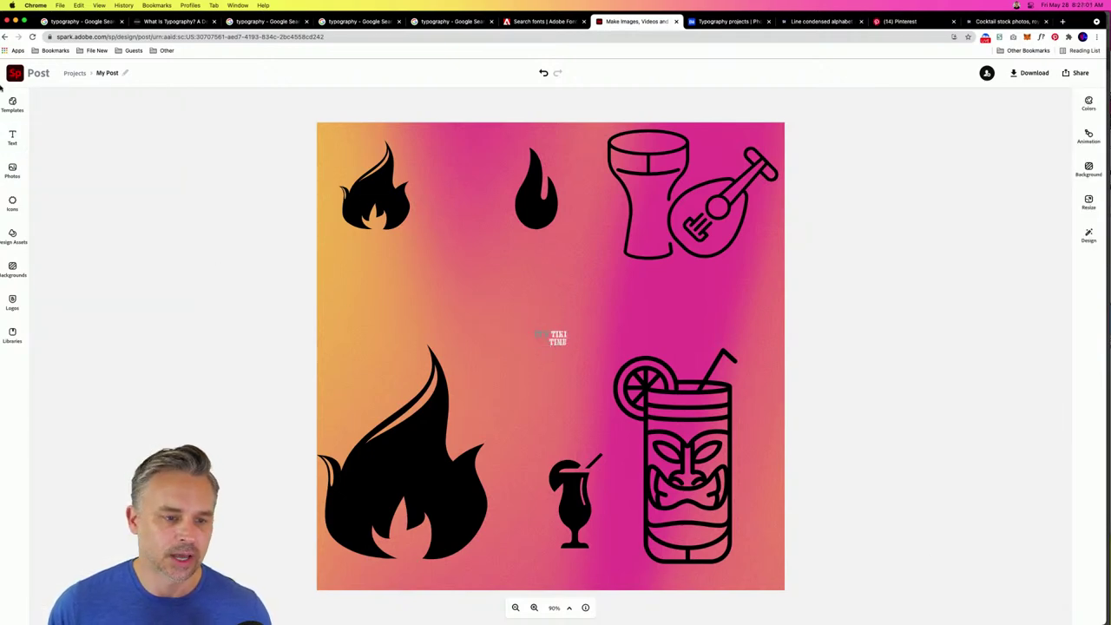
- Copy the drop-shaped flame from My Post (1).pdf and paste it into CocktailsFinal.ai
{"action": "key", "text": "super+m"}
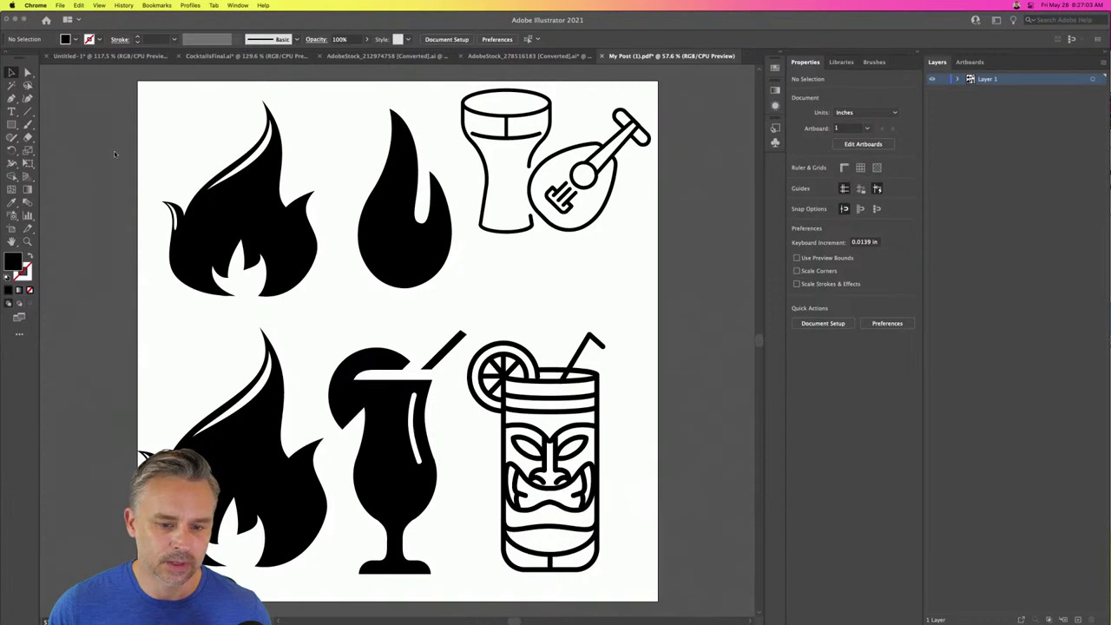
{"action": "left_click", "coordinate": [375, 253]}
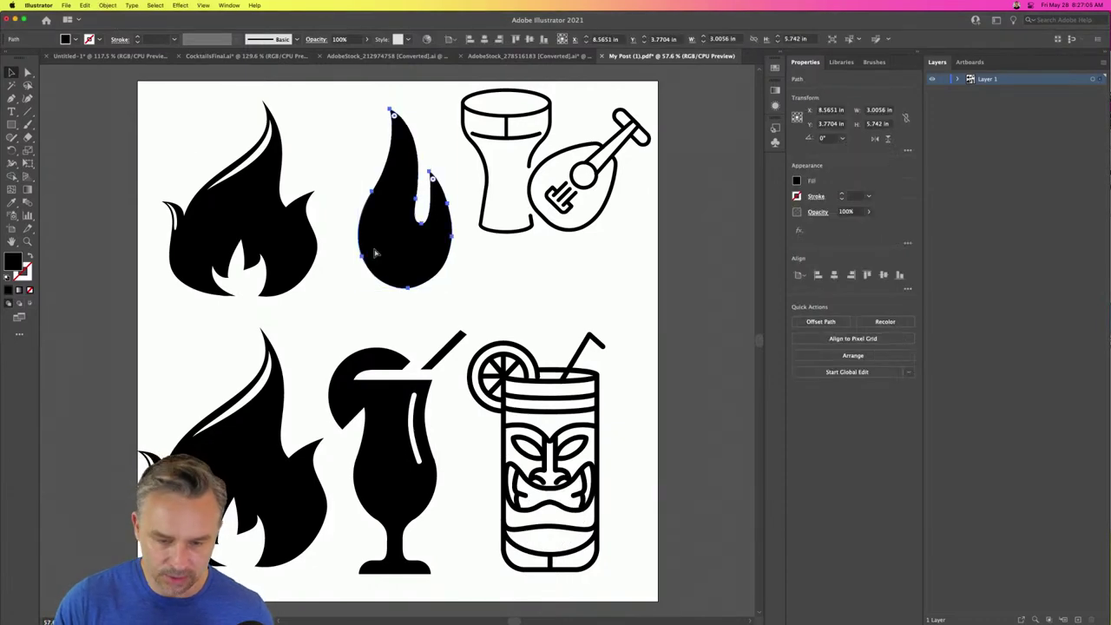
{"action": "left_click", "coordinate": [247, 55]}
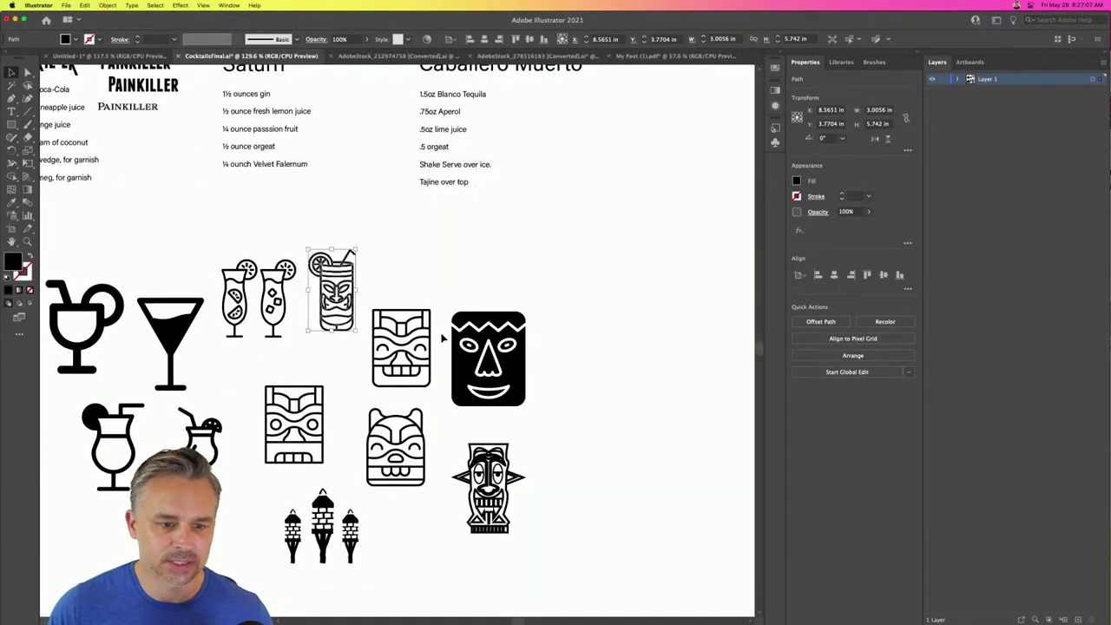
{"action": "left_click", "coordinate": [303, 206]}
{"action": "left_click_drag", "start_coordinate": [131, 223], "coordinate": [534, 486]}
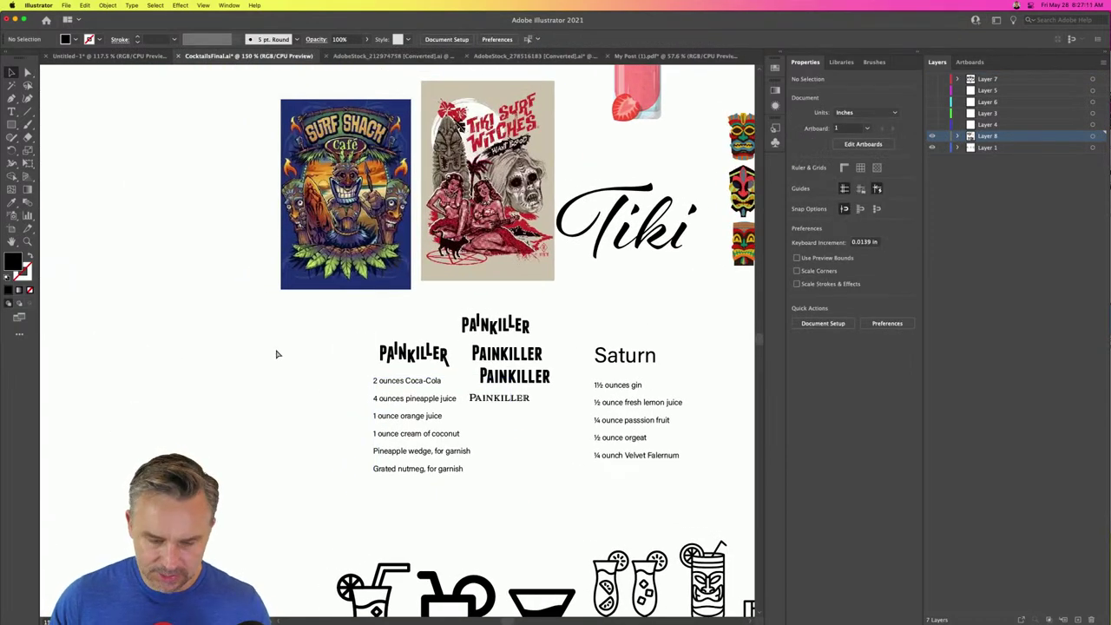
{"action": "key", "text": "super+equal"}
{"action": "key", "text": "super+equal"}
{"action": "key", "text": "super+equal"}
{"action": "key", "text": "super+equal"}
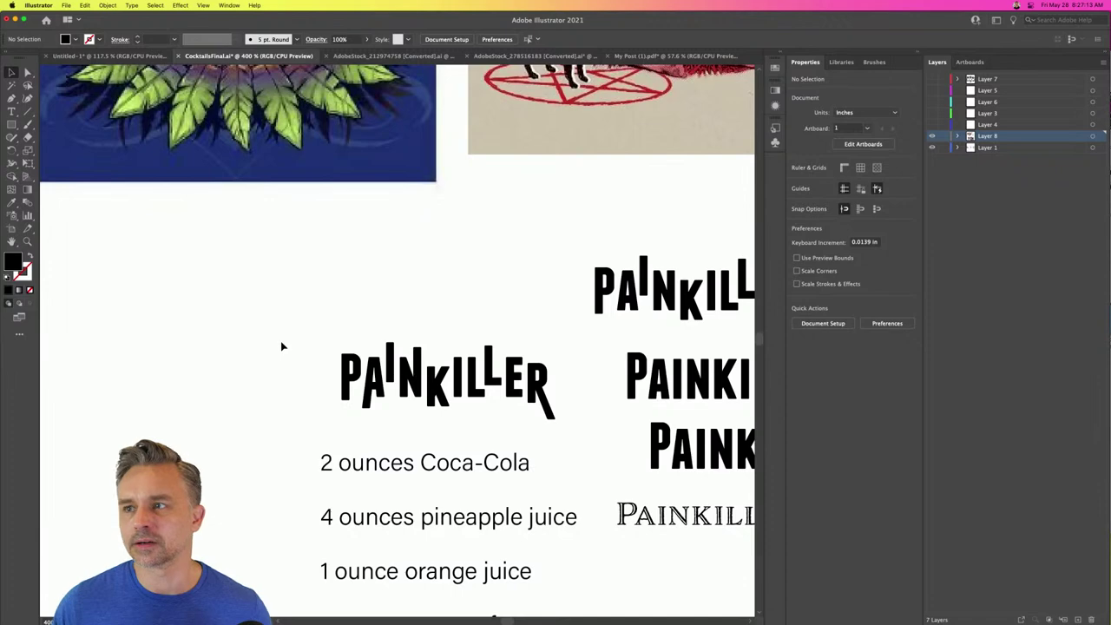
{"action": "key", "text": "super+v"}
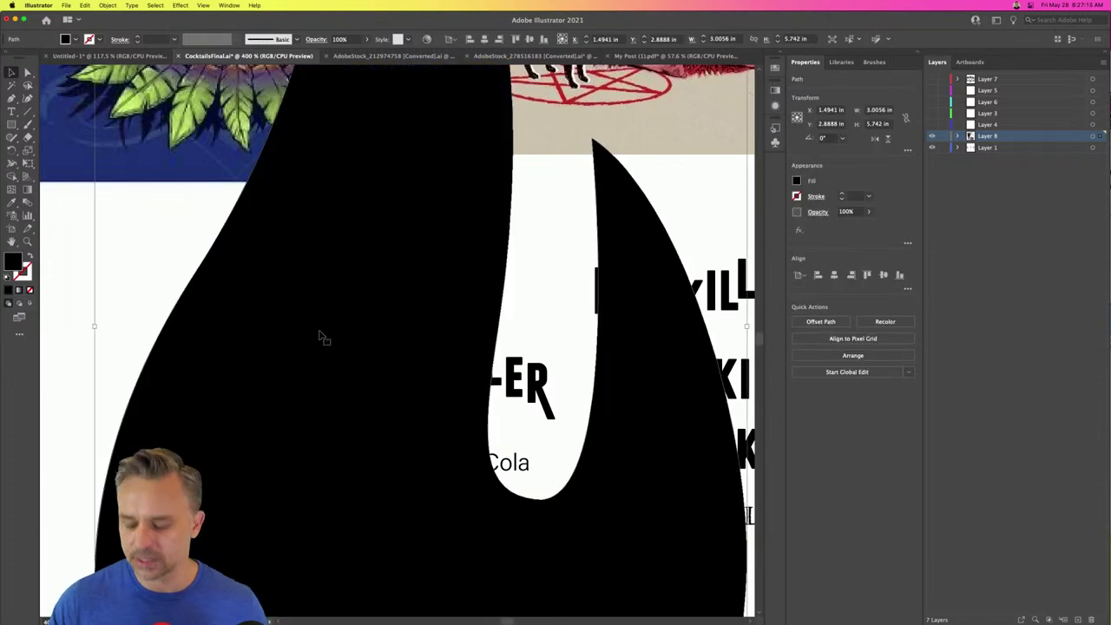
- Scale the pasted flame down and place it just above the PAINKILLER heading
{"action": "key", "text": "super+minus"}
{"action": "key", "text": "super+minus"}
{"action": "key", "text": "super+minus"}
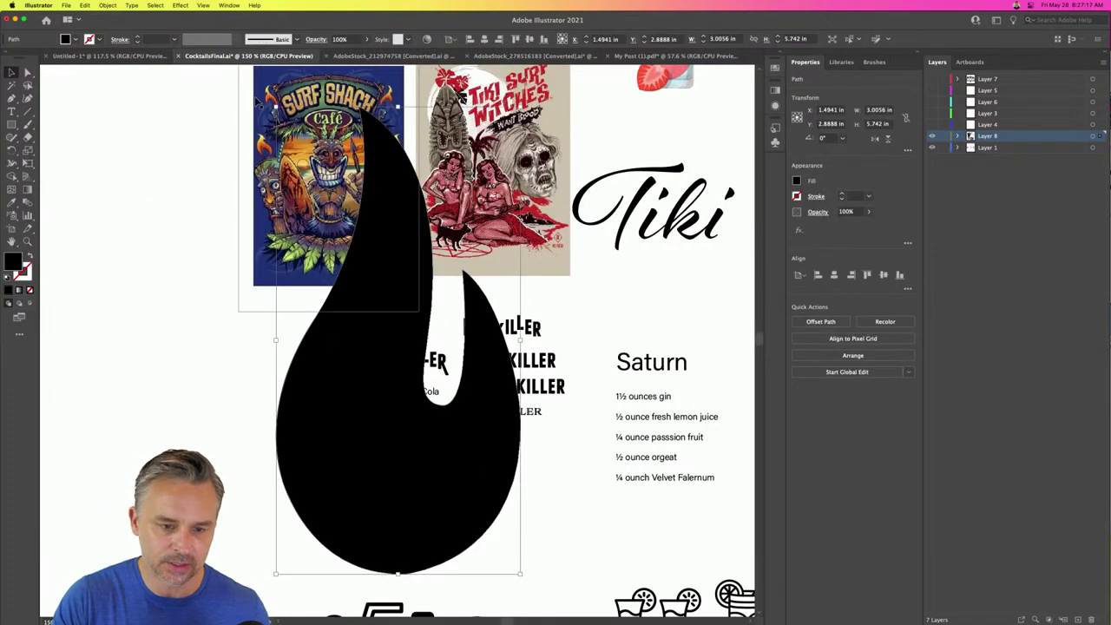
{"action": "left_click", "coordinate": [280, 109]}
{"action": "left_click_drag", "start_coordinate": [460, 560], "coordinate": [389, 334]}
{"action": "left_click", "coordinate": [293, 359]}
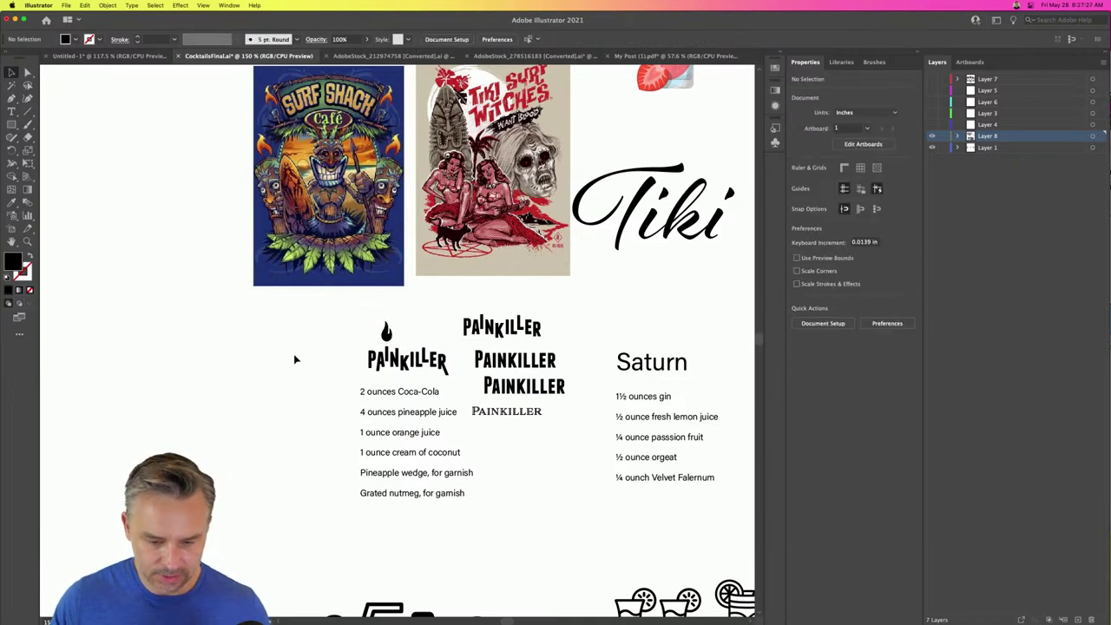
{"action": "key", "text": "super+equal"}
{"action": "key", "text": "super+equal"}
{"action": "scroll", "coordinate": [295, 359], "scroll_direction": "down", "scroll_amount": 5}
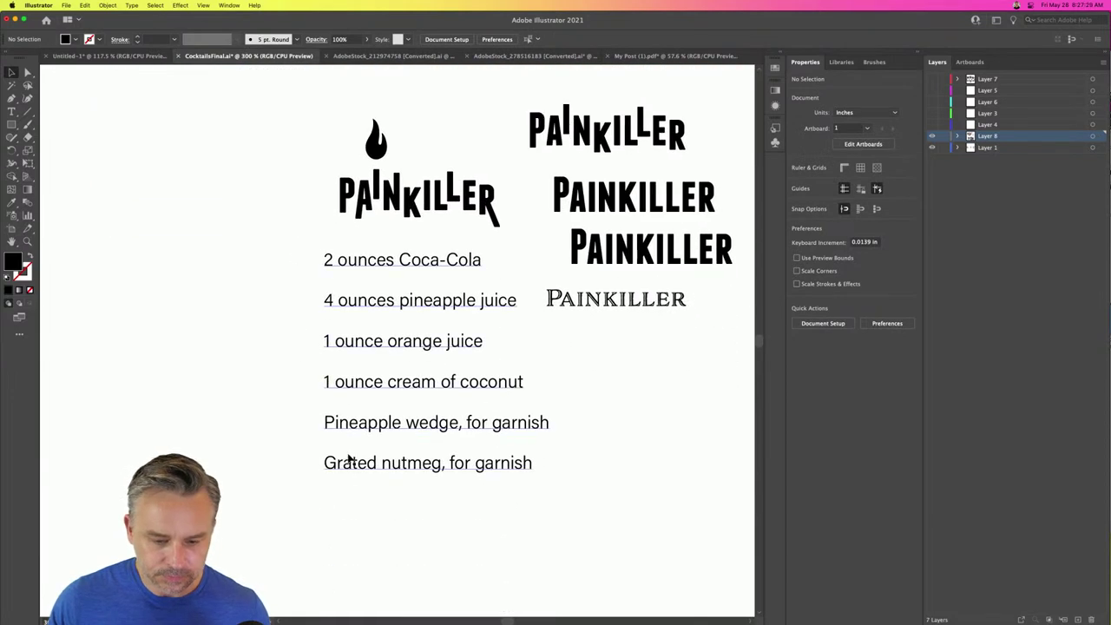
{"action": "double_click", "coordinate": [362, 423]}
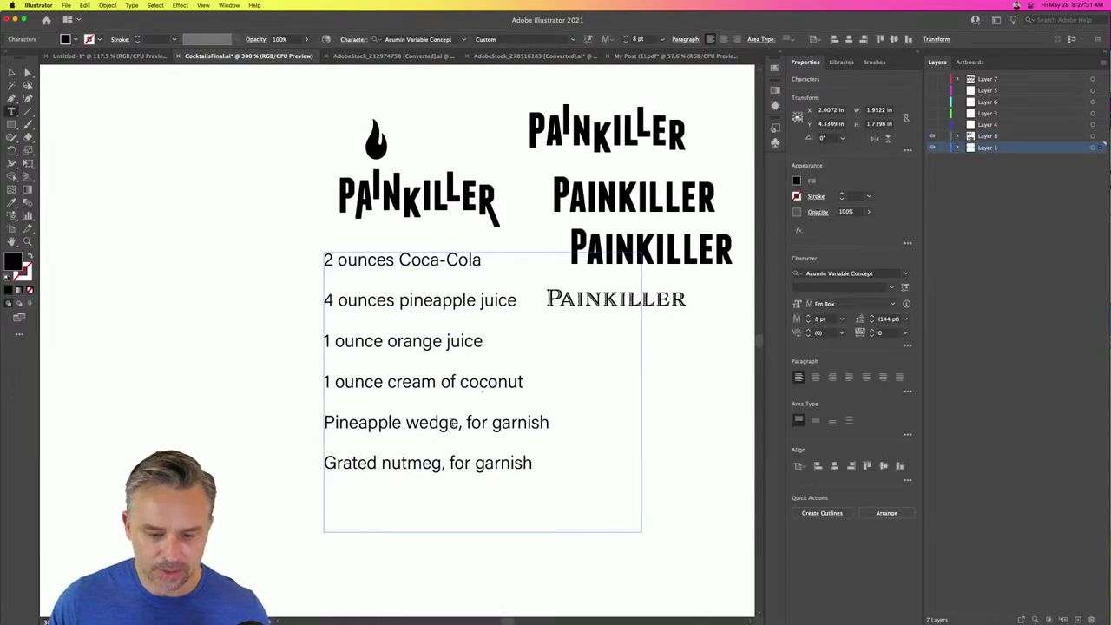
{"action": "left_click_drag", "start_coordinate": [461, 423], "coordinate": [302, 412]}
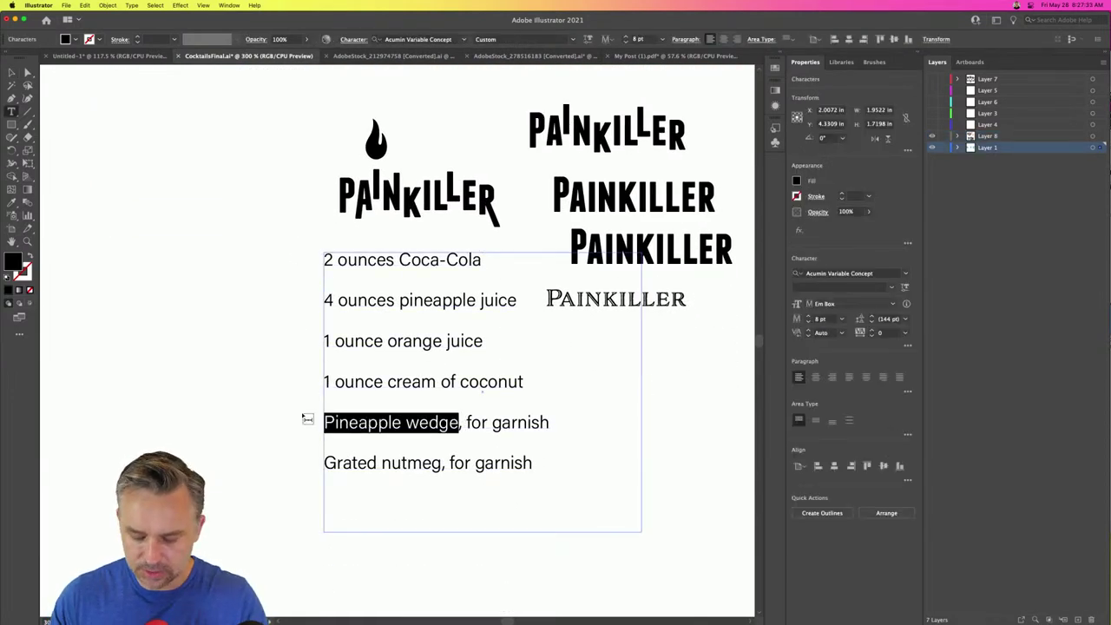
{"action": "type", "text": "Lime"}
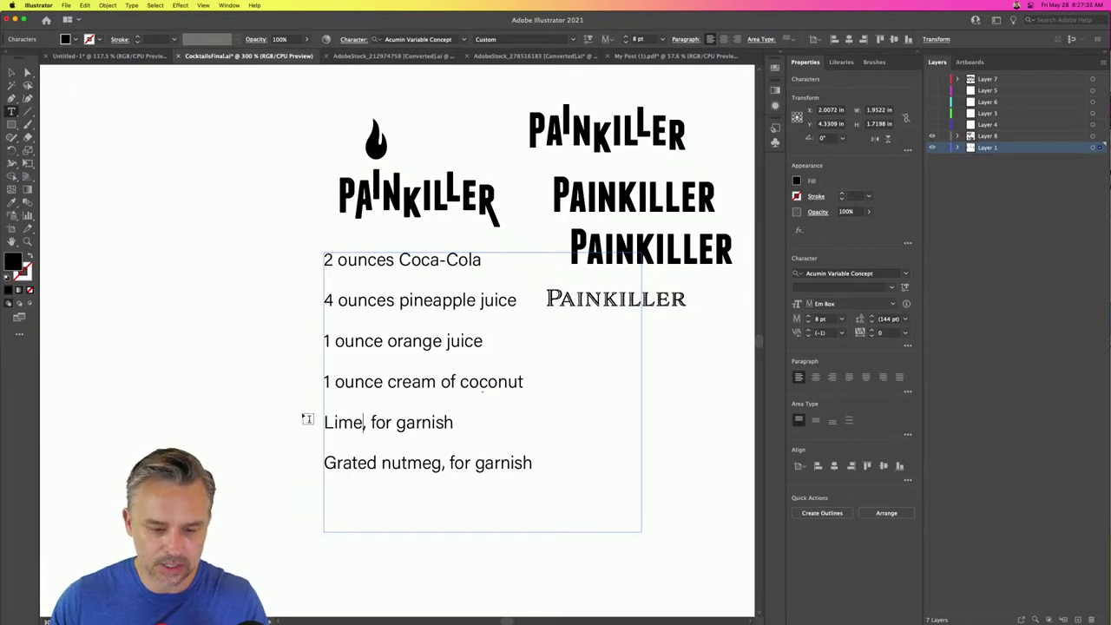
{"action": "key", "text": "Delete"}
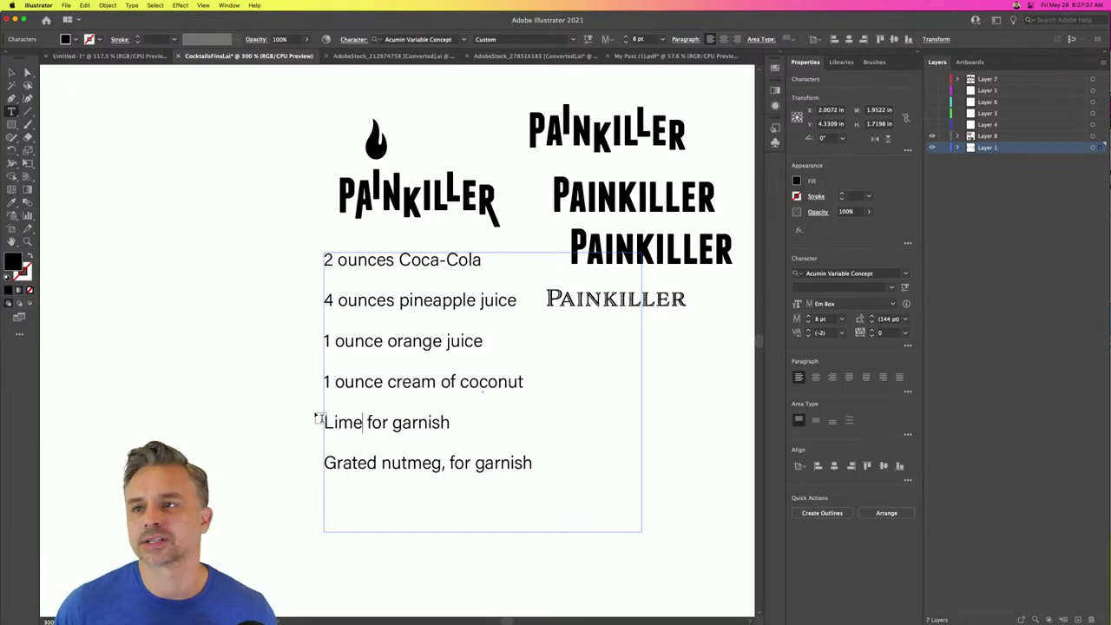
{"action": "left_click", "coordinate": [448, 422]}
{"action": "left_click", "coordinate": [11, 72]}
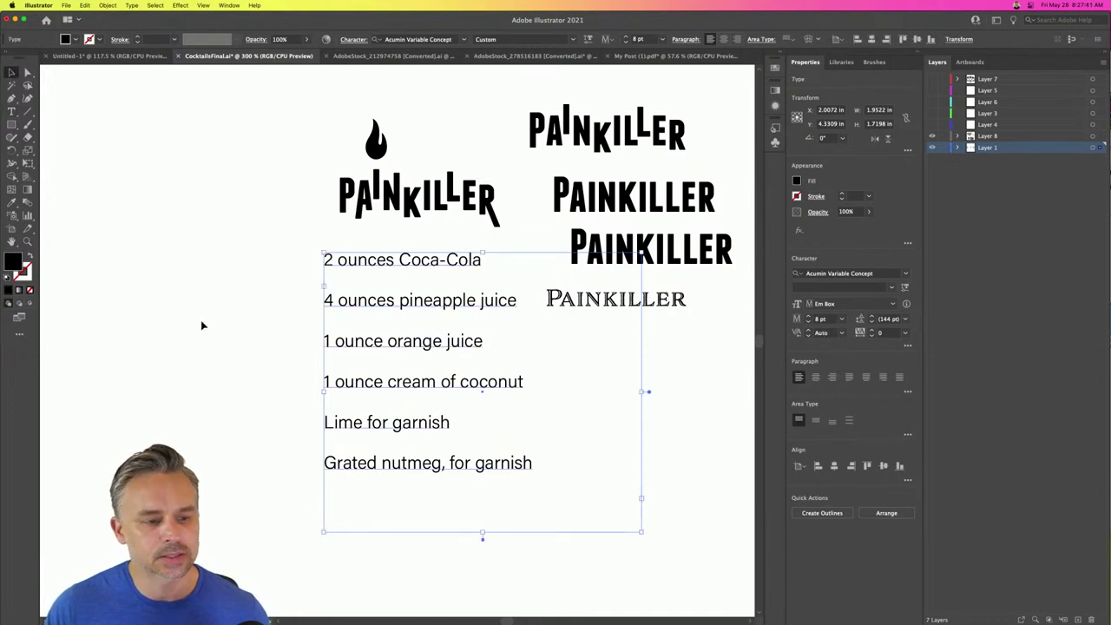
{"action": "left_click", "coordinate": [193, 328]}
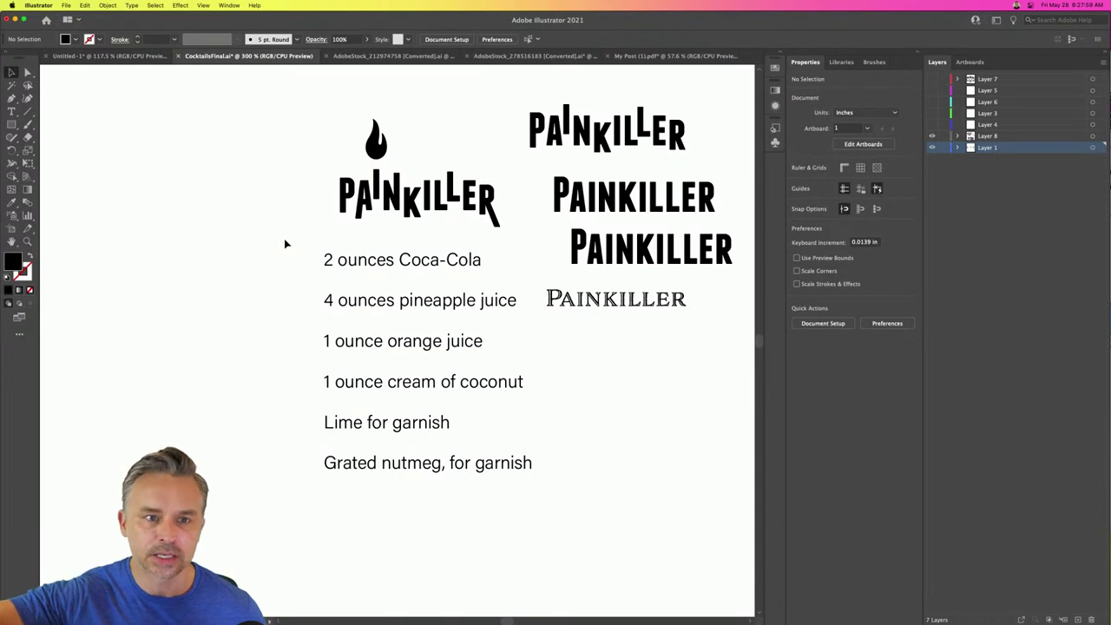
- Scale the flame above PAINKILLER down to about half its size
{"action": "left_click", "coordinate": [367, 130]}
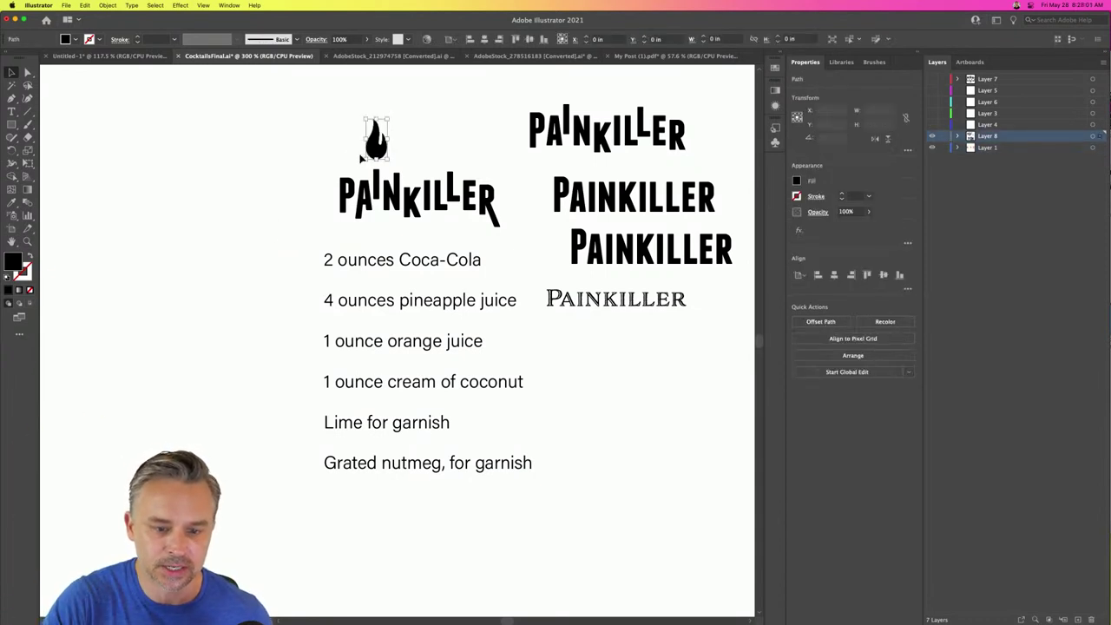
{"action": "left_click_drag", "start_coordinate": [365, 119], "coordinate": [377, 155]}
{"action": "left_click", "coordinate": [322, 144]}
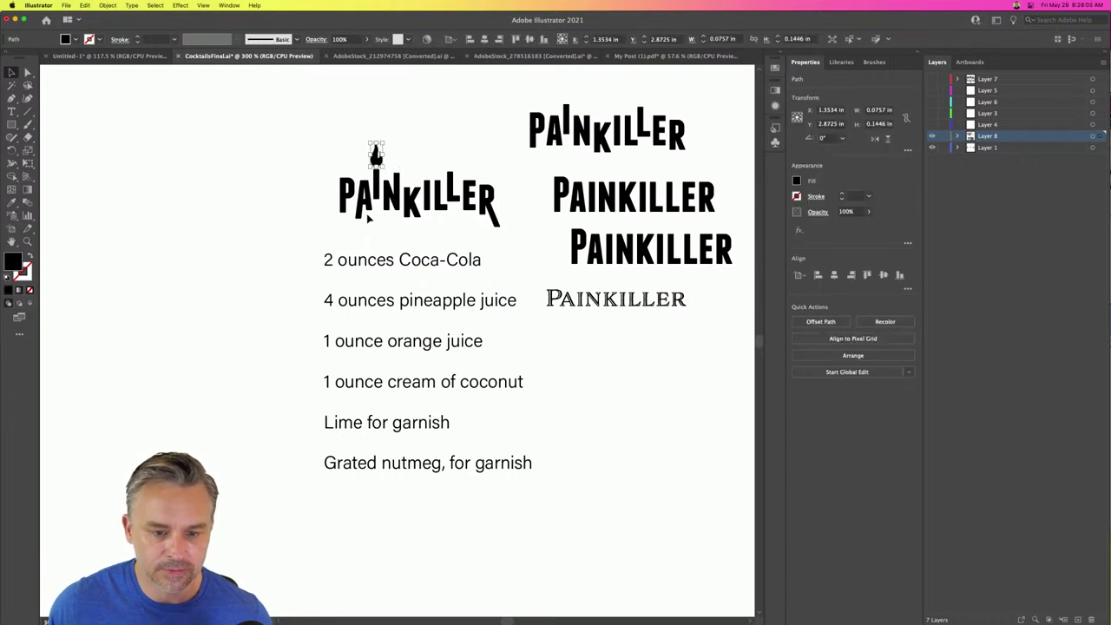
{"action": "left_click", "coordinate": [273, 193]}
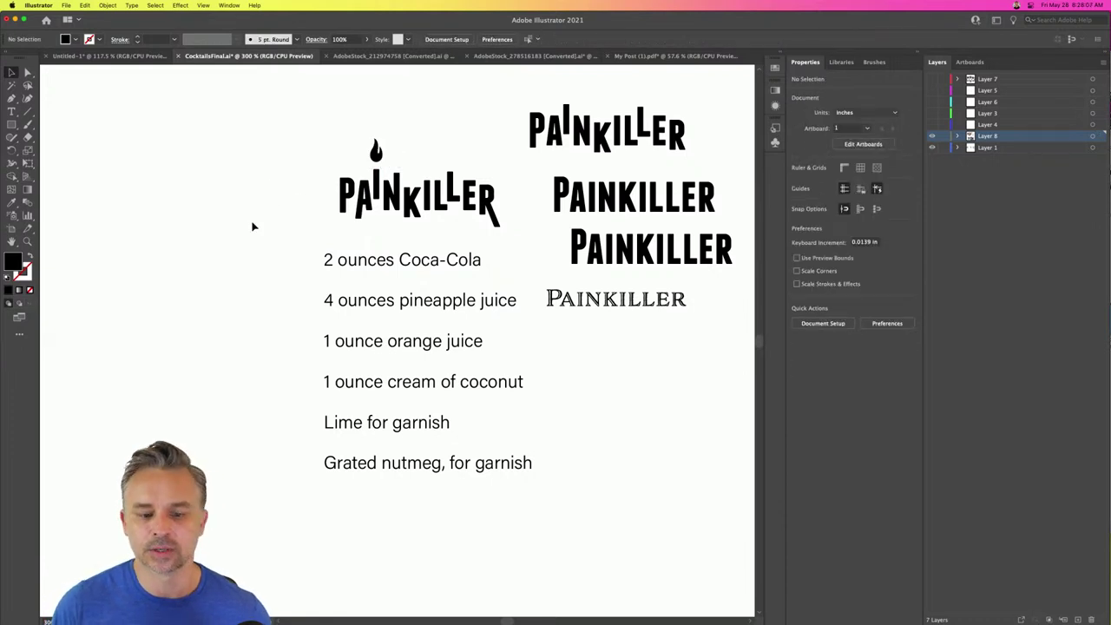
{"action": "key", "text": "super+0"}
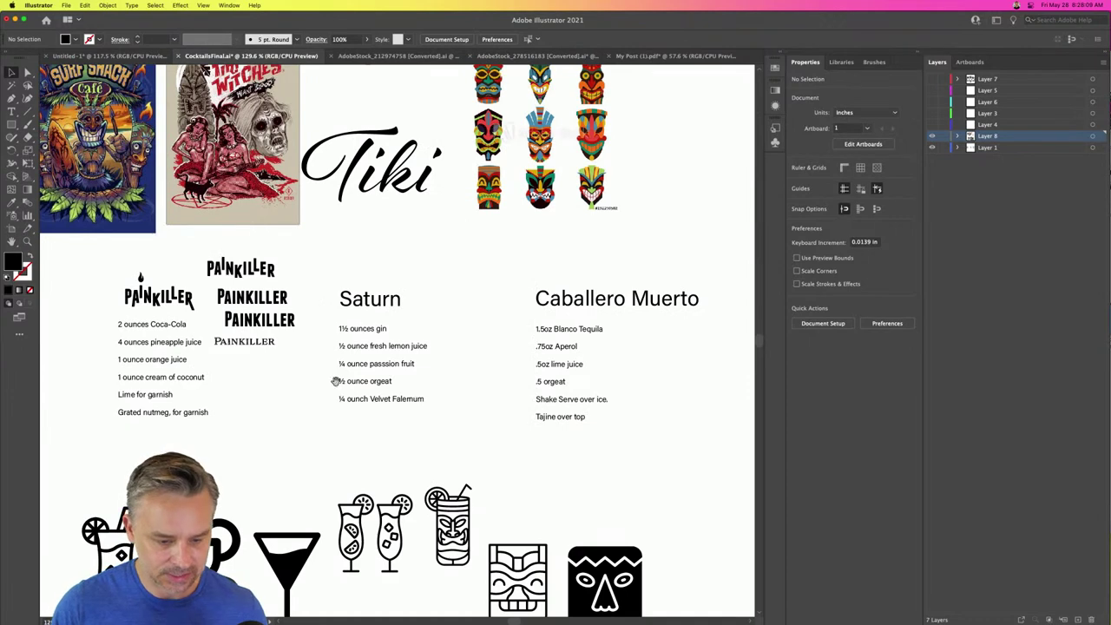
- Ungroup the tiki-drink artwork and place the tiki glass, at about two-thirds size, beside the Painkiller recipe
{"action": "scroll", "coordinate": [310, 307], "scroll_direction": "down", "scroll_amount": 5}
{"action": "left_click_drag", "start_coordinate": [464, 226], "coordinate": [514, 340]}
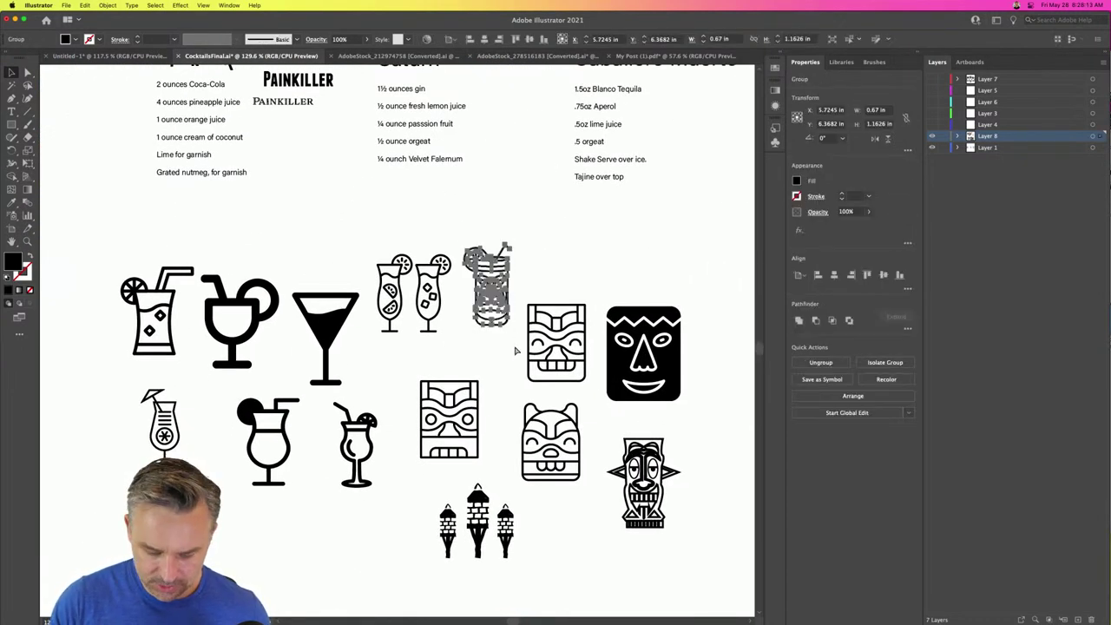
{"action": "right_click", "coordinate": [481, 264]}
{"action": "left_click", "coordinate": [513, 342]}
{"action": "left_click_drag", "start_coordinate": [473, 258], "coordinate": [111, 102]}
{"action": "scroll", "coordinate": [111, 101], "scroll_direction": "up", "scroll_amount": 5}
{"action": "scroll", "coordinate": [111, 101], "scroll_direction": "left", "scroll_amount": 5}
{"action": "left_click_drag", "start_coordinate": [282, 320], "coordinate": [278, 253]}
{"action": "left_click", "coordinate": [220, 322]}
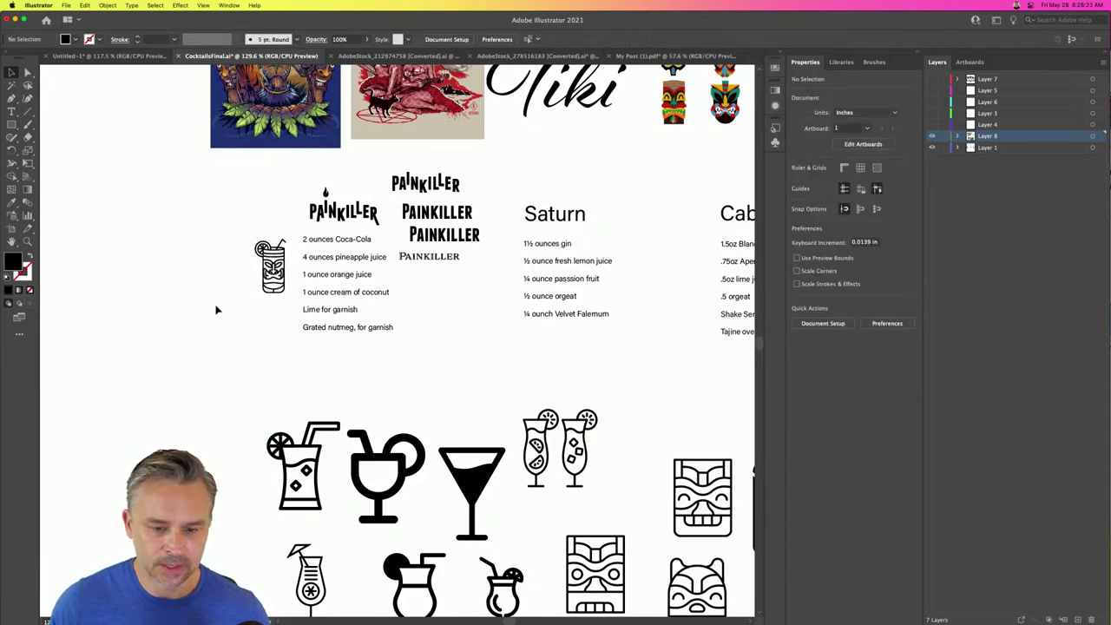
- Delete the alternate PAINKILLER title logos
{"action": "left_click", "coordinate": [399, 193]}
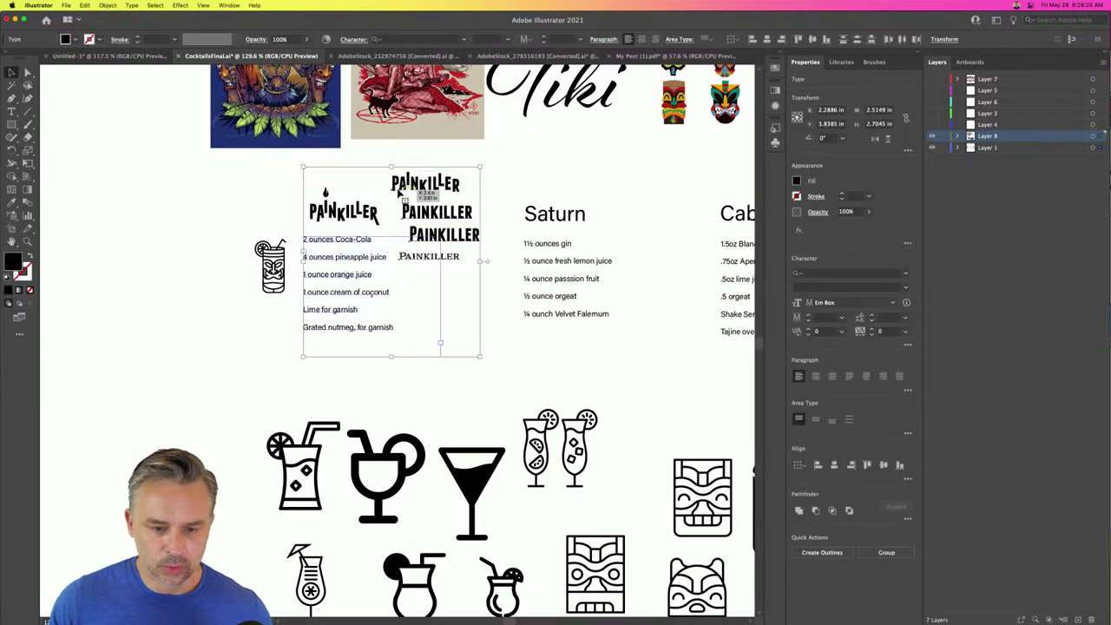
{"action": "left_click_drag", "start_coordinate": [400, 193], "coordinate": [400, 193]}
{"action": "left_click_drag", "start_coordinate": [467, 287], "coordinate": [454, 172]}
{"action": "key", "text": "Delete"}
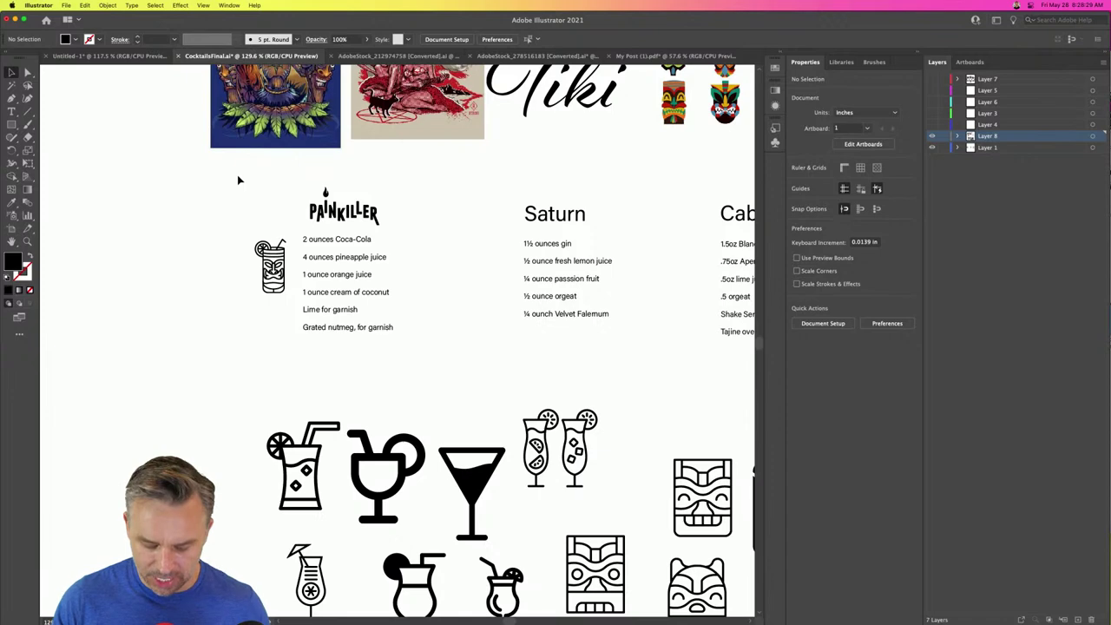
- Enlarge the PAINKILLER title and flame together and shift them slightly right
{"action": "scroll", "coordinate": [239, 180], "scroll_direction": "up", "scroll_amount": 5}
{"action": "scroll", "coordinate": [420, 415], "scroll_direction": "up", "scroll_amount": 5}
{"action": "scroll", "coordinate": [420, 415], "scroll_direction": "up", "scroll_amount": 1}
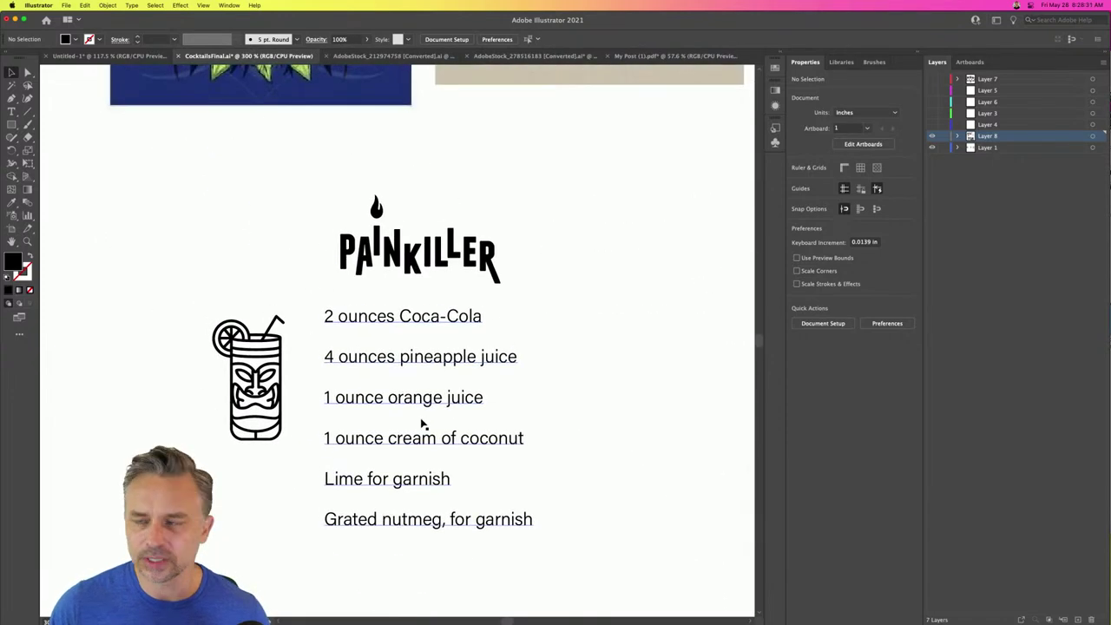
{"action": "left_click_drag", "start_coordinate": [321, 198], "coordinate": [505, 304]}
{"action": "left_click_drag", "start_coordinate": [341, 197], "coordinate": [250, 145]}
{"action": "left_click_drag", "start_coordinate": [502, 283], "coordinate": [532, 301]}
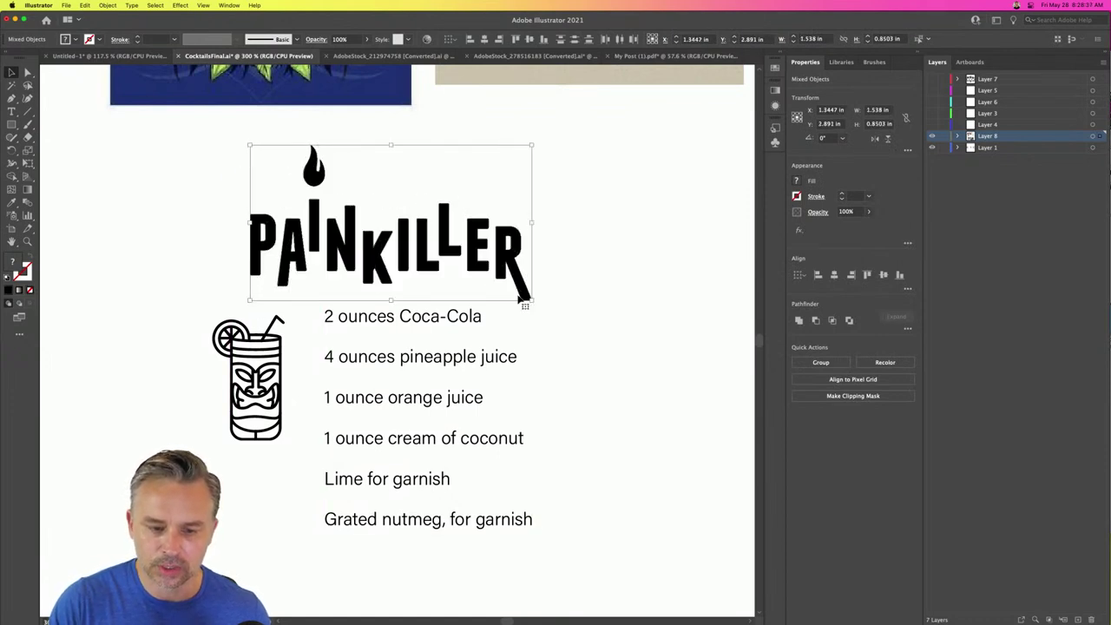
{"action": "left_click_drag", "start_coordinate": [368, 262], "coordinate": [382, 260]}
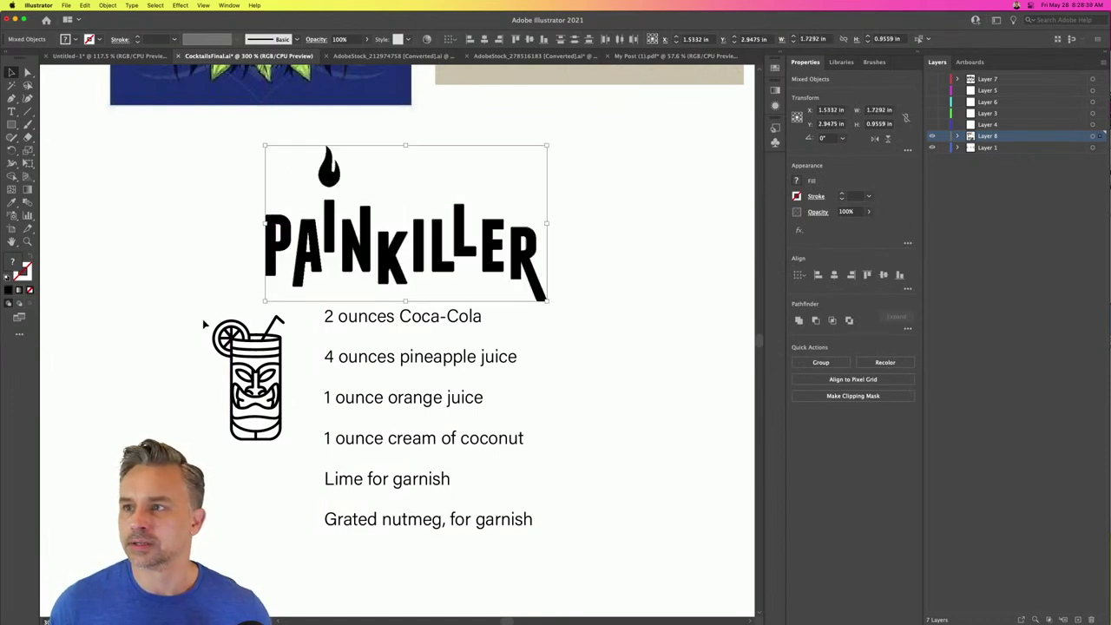
- Move the tiki glass icon slightly lower beside the ingredient list
{"action": "left_click", "coordinate": [236, 346]}
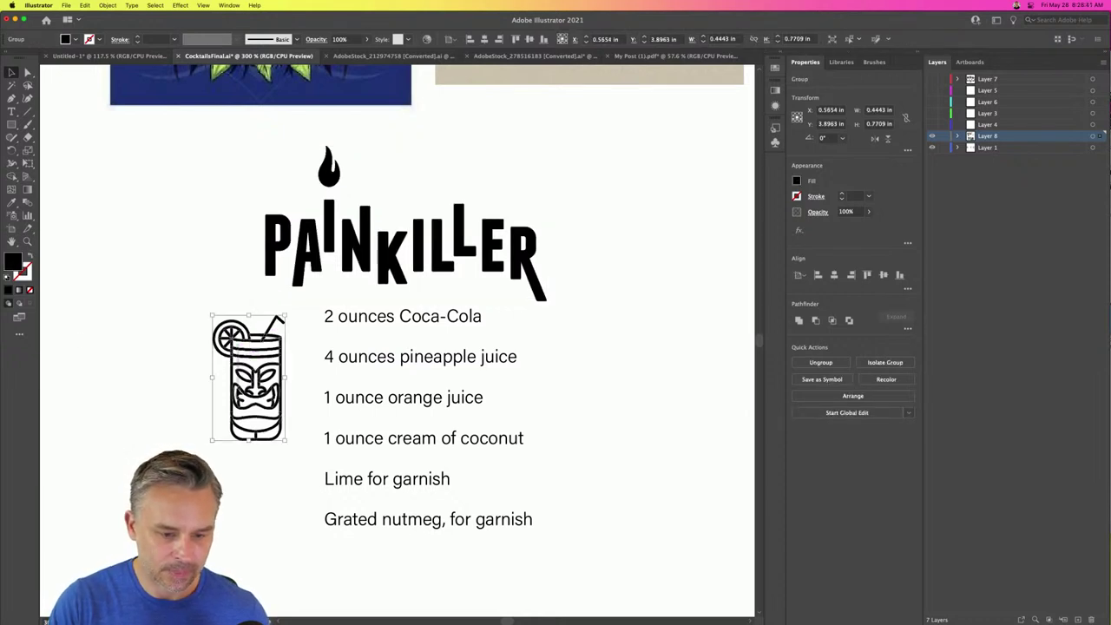
{"action": "mouse_move", "coordinate": [231, 337]}
{"action": "left_mouse_down"}
{"action": "mouse_move", "coordinate": [233, 375]}
{"action": "mouse_move", "coordinate": [228, 350]}
{"action": "left_mouse_up"}
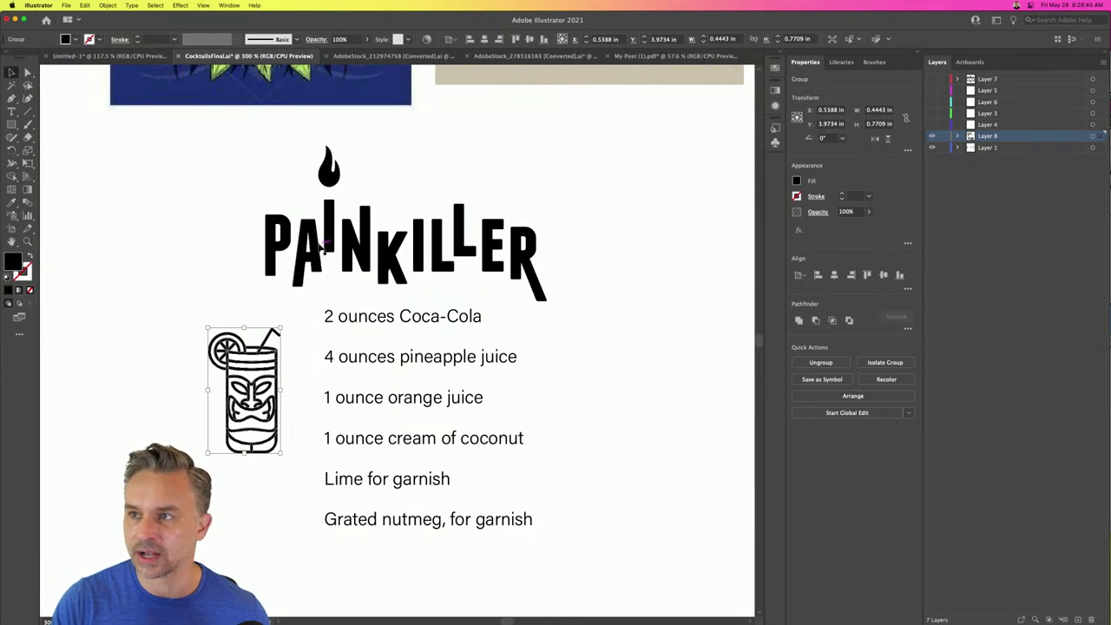
{"action": "left_click", "coordinate": [212, 296]}
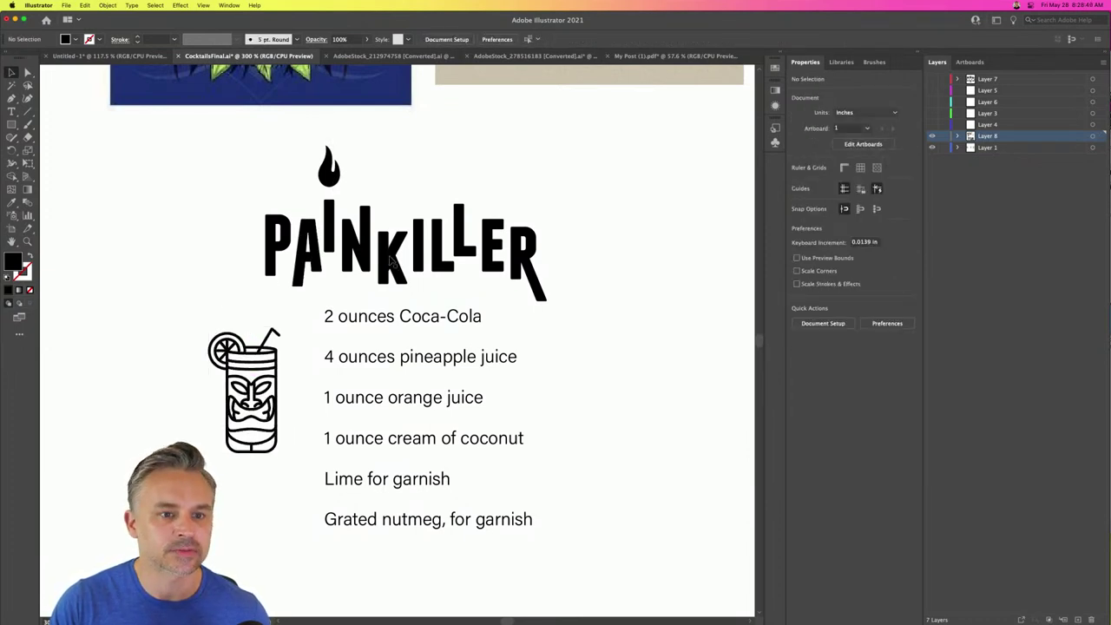
{"action": "scroll", "coordinate": [495, 434], "scroll_direction": "down", "scroll_amount": 5}
{"action": "scroll", "coordinate": [494, 434], "scroll_direction": "right", "scroll_amount": 1}
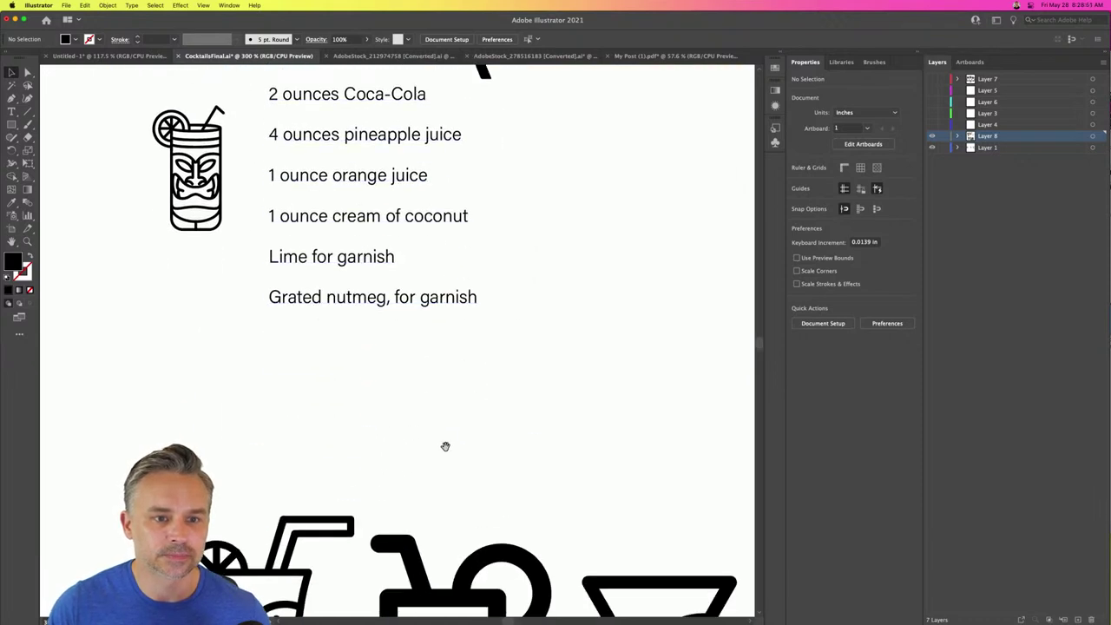
{"action": "left_click_drag", "start_coordinate": [422, 426], "coordinate": [461, 548]}
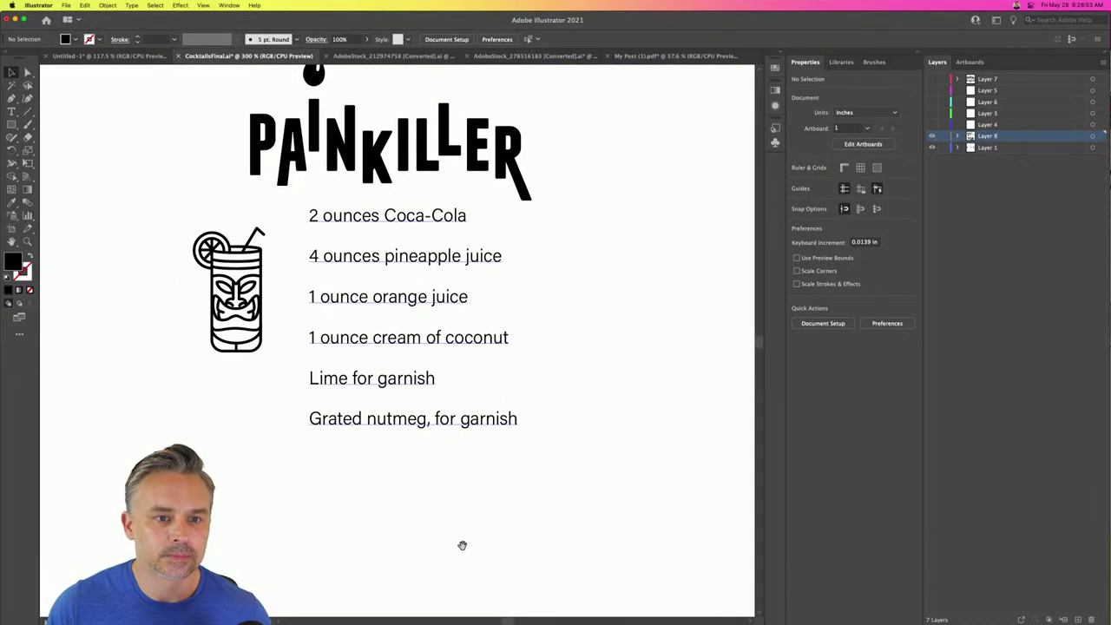
{"action": "scroll", "coordinate": [402, 425], "scroll_direction": "up", "scroll_amount": 2}
{"action": "scroll", "coordinate": [402, 425], "scroll_direction": "left", "scroll_amount": 1}
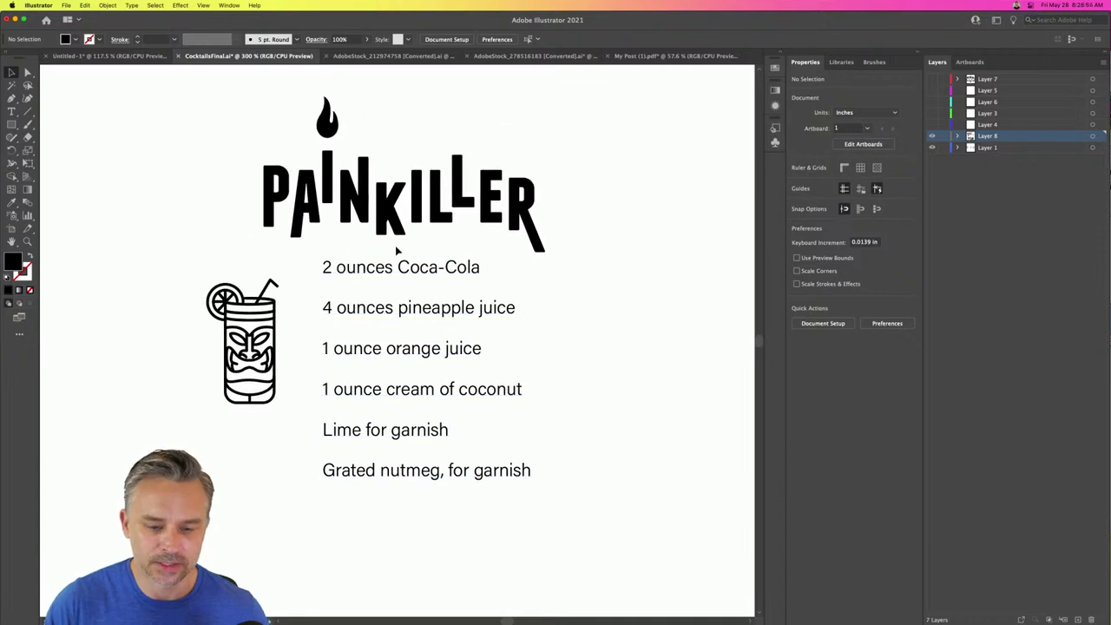
- Change the first ingredient from Coca-Cola to '2 ounces dark rum'
{"action": "left_click", "coordinate": [403, 268]}
{"action": "triple_click", "coordinate": [399, 267]}
{"action": "left_click", "coordinate": [398, 267]}
{"action": "left_click_drag", "start_coordinate": [397, 268], "coordinate": [552, 276]}
{"action": "type", "text": "D"}
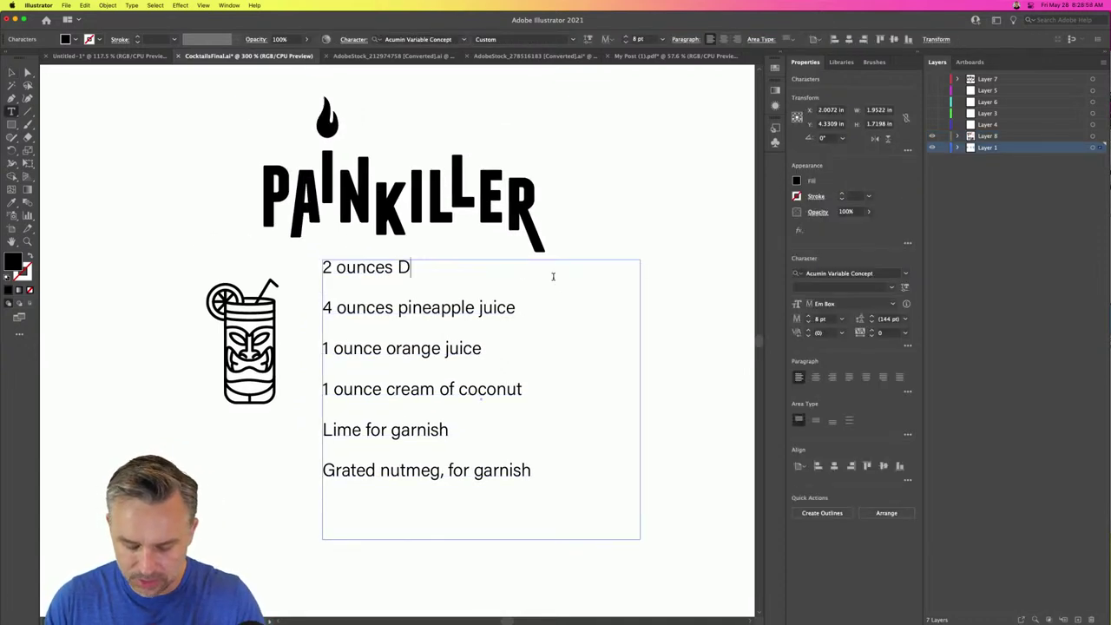
{"action": "key", "text": "BackSpace"}
{"action": "type", "text": "dark rum"}
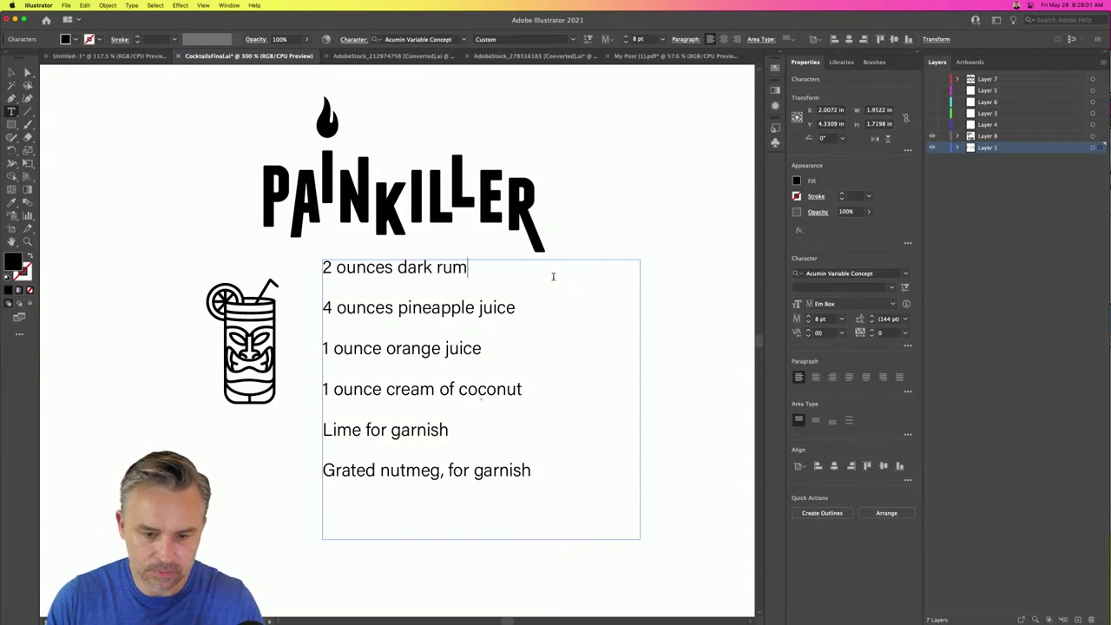
- Add a comma after Lime so the garnish line reads 'Lime, for garnish'
{"action": "left_click", "coordinate": [361, 430]}
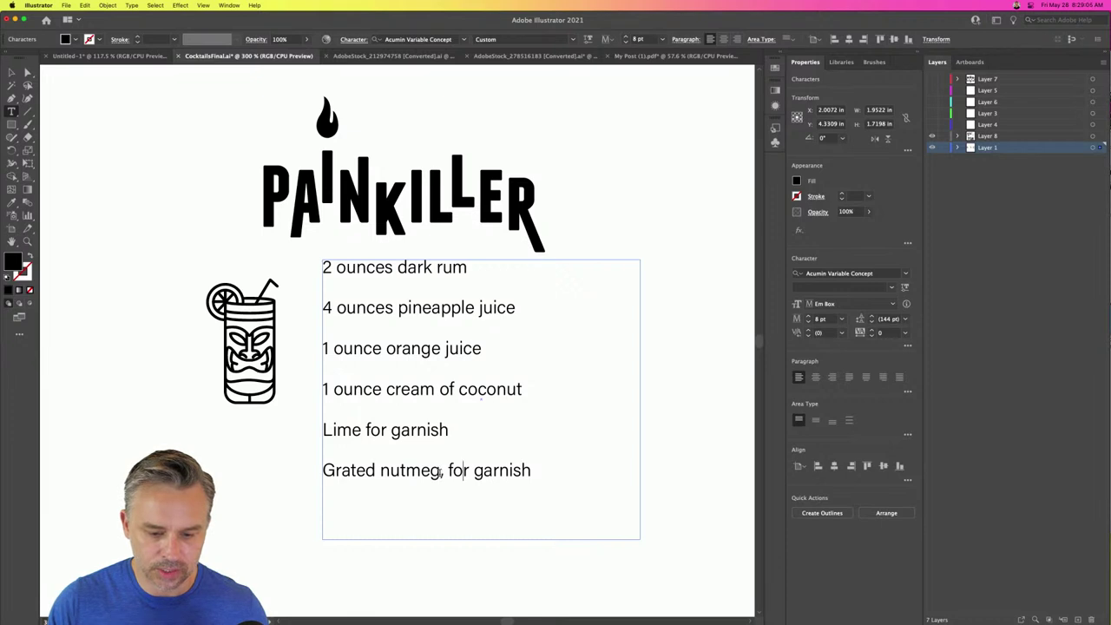
{"action": "type", "text": ","}
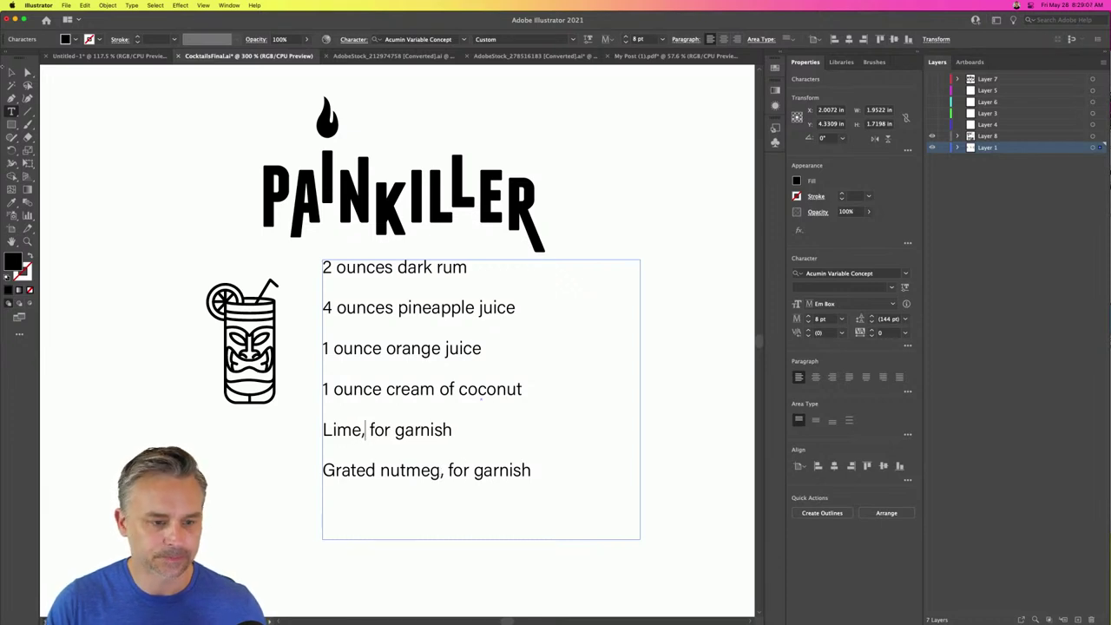
{"action": "left_click", "coordinate": [11, 72]}
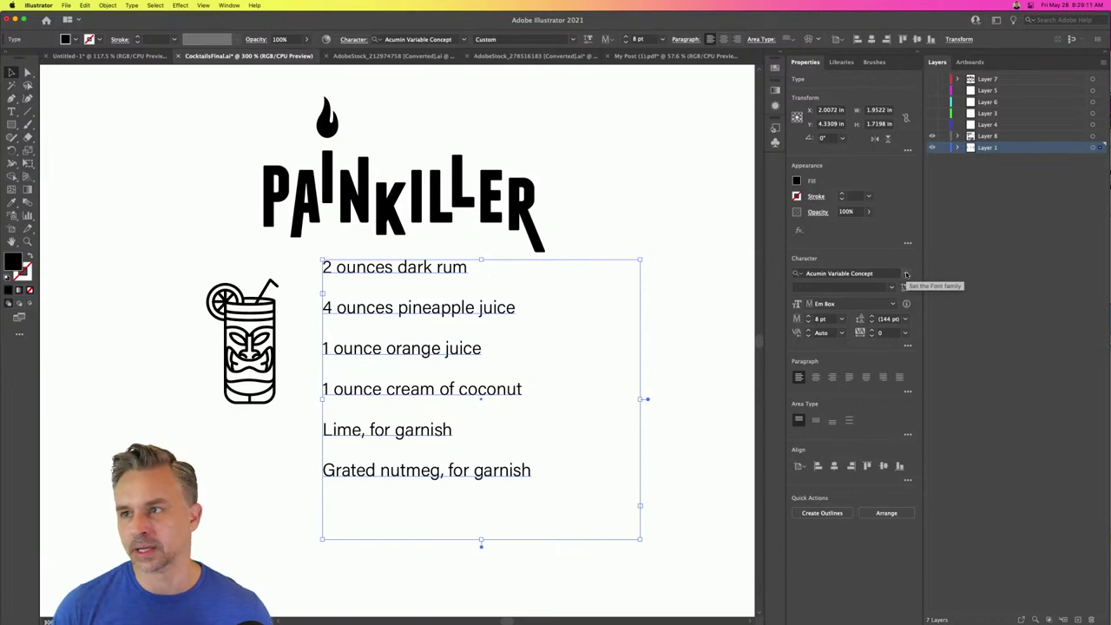
- Set the Painkiller ingredient list in the serif font Albiona ExtraLight
{"action": "left_click", "coordinate": [906, 274]}
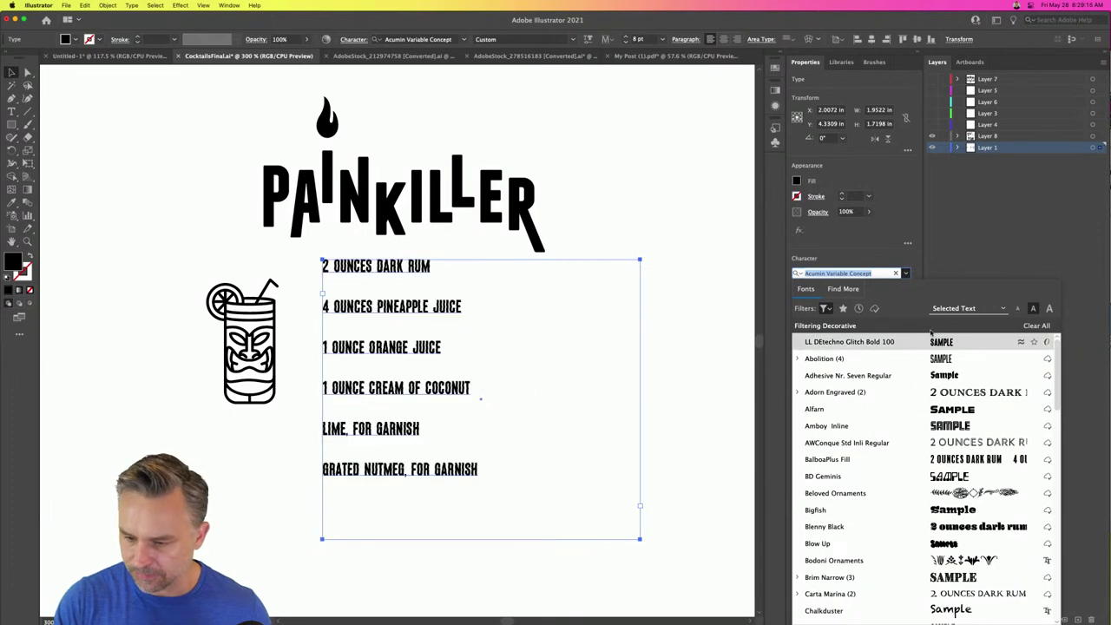
{"action": "left_click", "coordinate": [824, 308]}
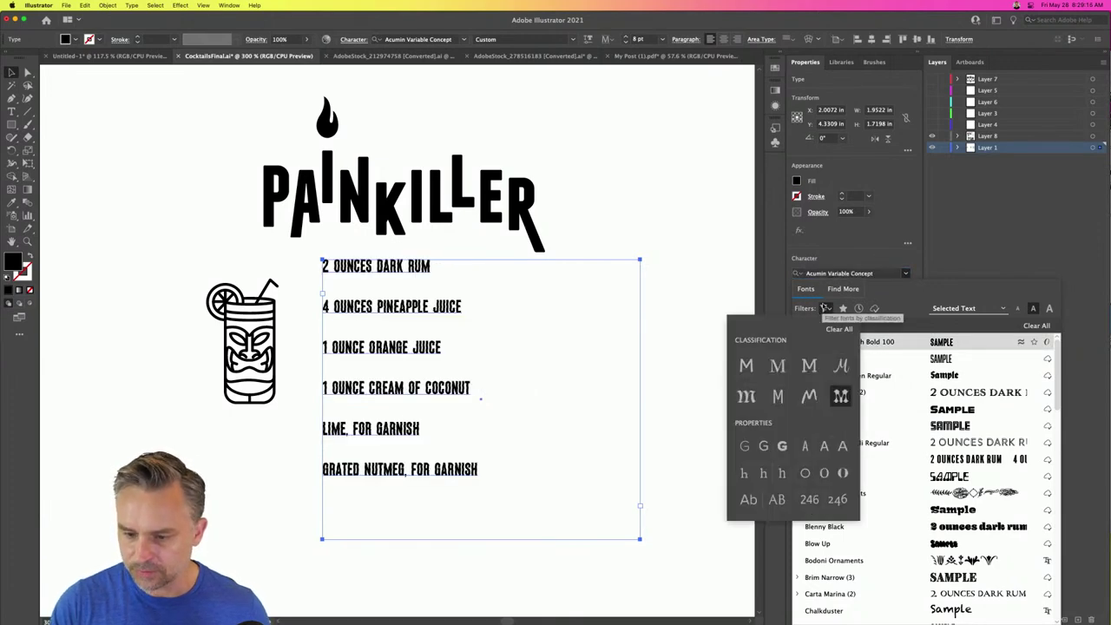
{"action": "left_click", "coordinate": [776, 367]}
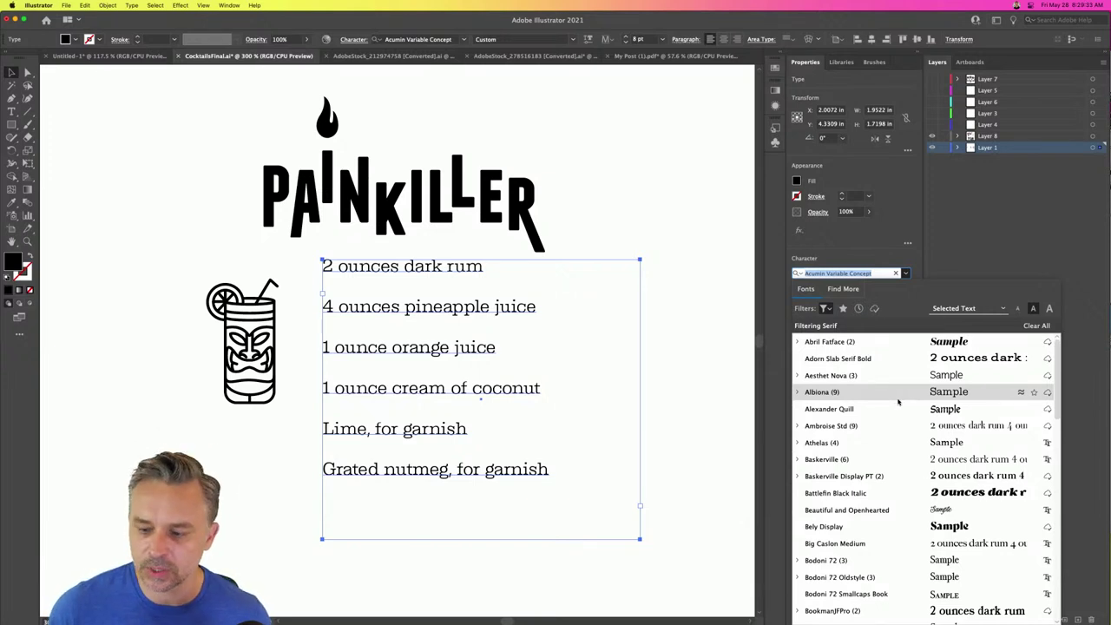
{"action": "left_click", "coordinate": [895, 400]}
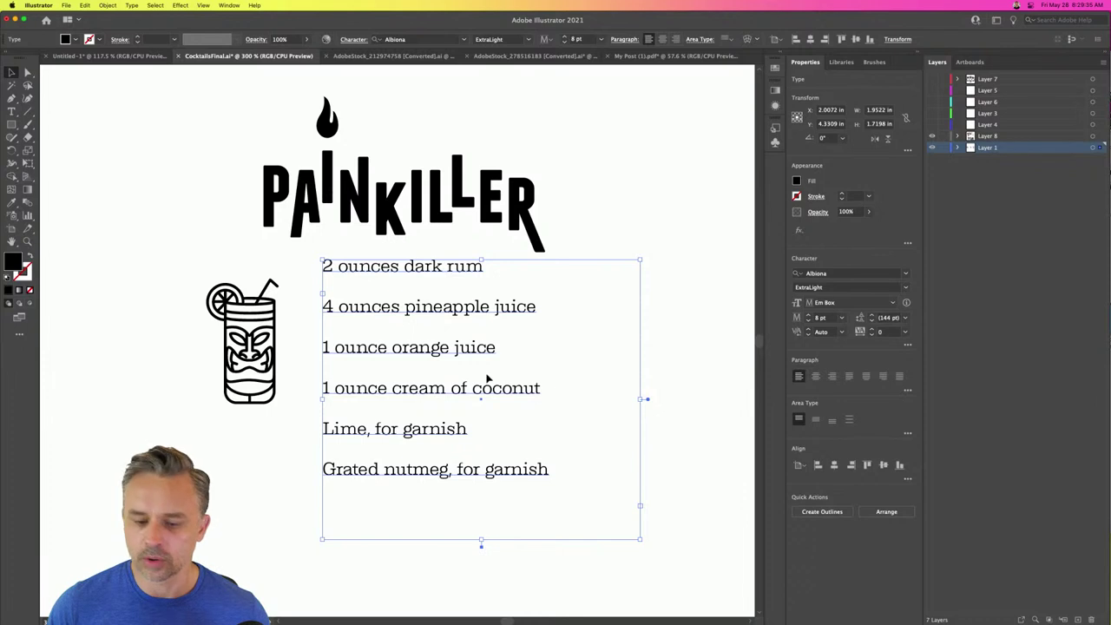
- Shrink the ingredient text frame to fit and move it slightly lower
{"action": "left_click_drag", "start_coordinate": [637, 541], "coordinate": [596, 508]}
{"action": "left_click_drag", "start_coordinate": [396, 317], "coordinate": [392, 322]}
{"action": "left_click", "coordinate": [170, 228]}
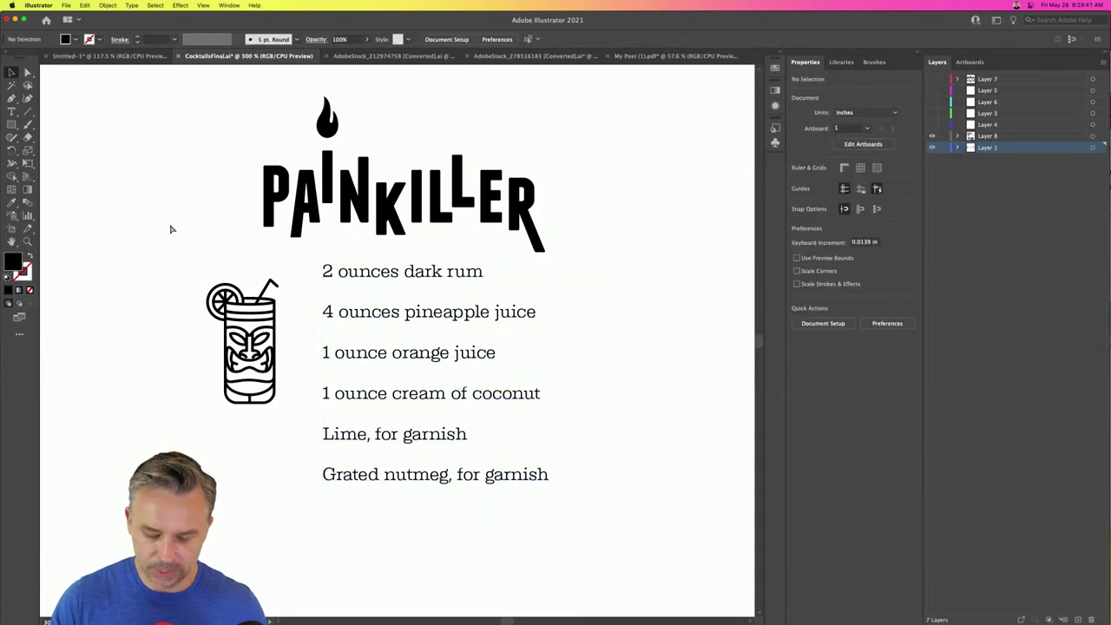
- Centre the small flame above the PAINKILLER title, then zoom in to 300% on the card
{"action": "key", "text": "super+minus"}
{"action": "key", "text": "super+minus"}
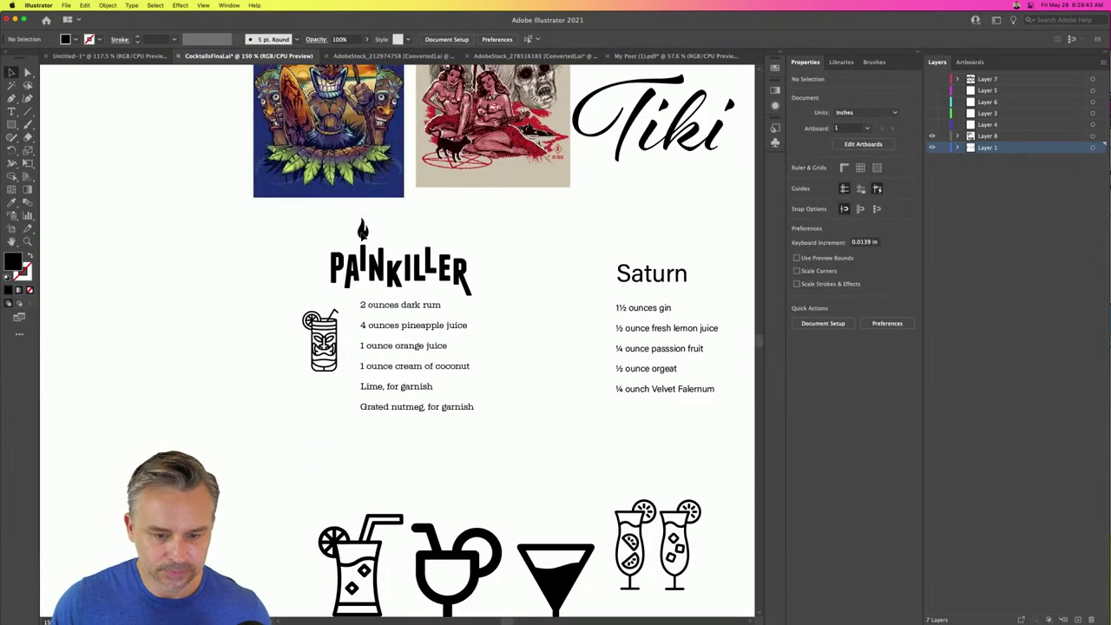
{"action": "left_click", "coordinate": [399, 264]}
{"action": "left_click", "coordinate": [382, 234]}
{"action": "left_click_drag", "start_coordinate": [380, 236], "coordinate": [424, 243]}
{"action": "key", "text": "Right"}
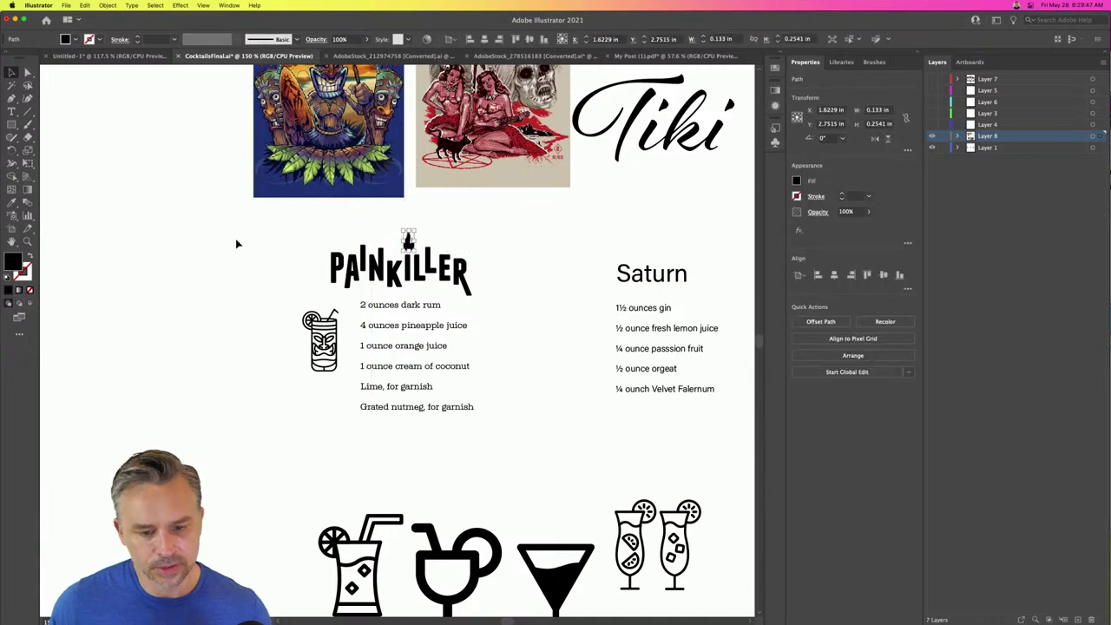
{"action": "key", "text": "Up"}
{"action": "left_click", "coordinate": [234, 246]}
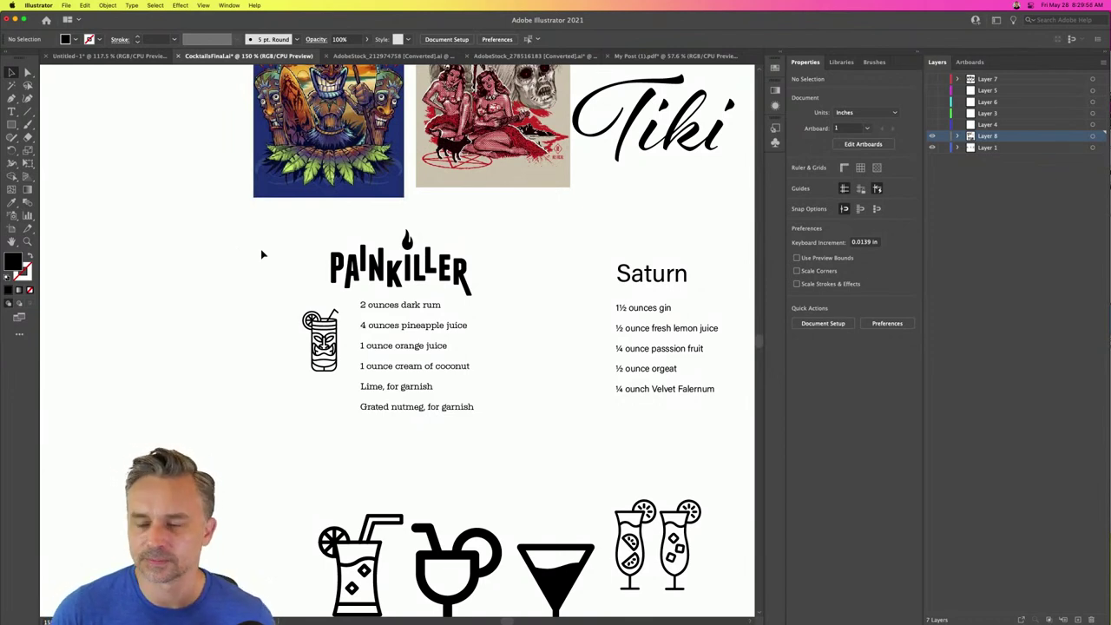
{"action": "key", "text": "super+equal"}
{"action": "key", "text": "super+equal"}
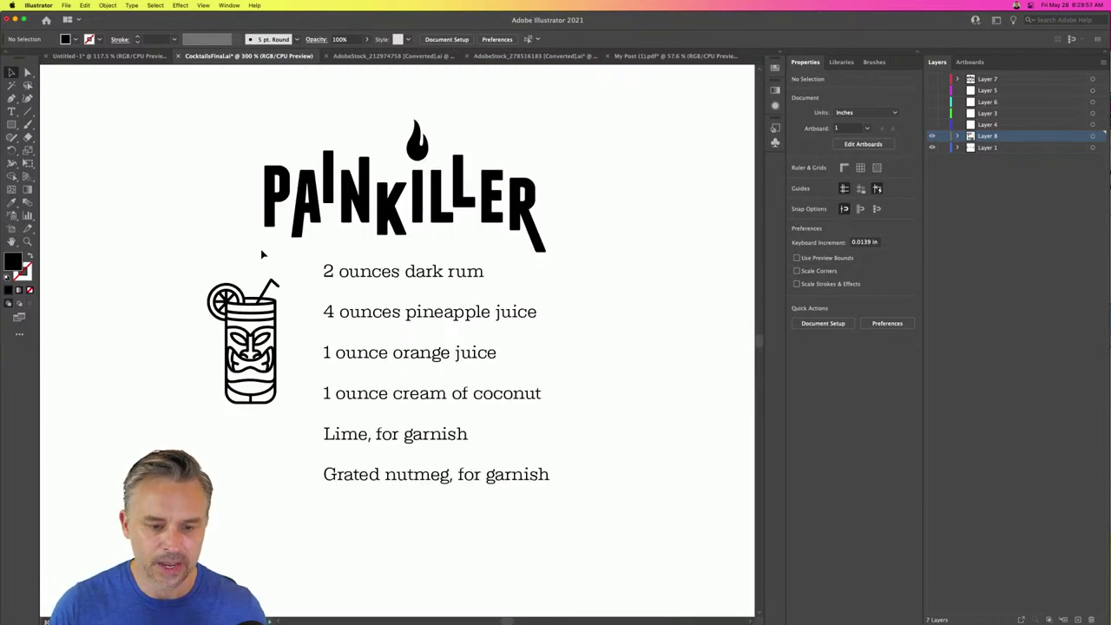
- Give the PAINKILLER title and flame a black fill, then swap it to a black stroke for outlines
{"action": "left_click_drag", "start_coordinate": [230, 152], "coordinate": [578, 247]}
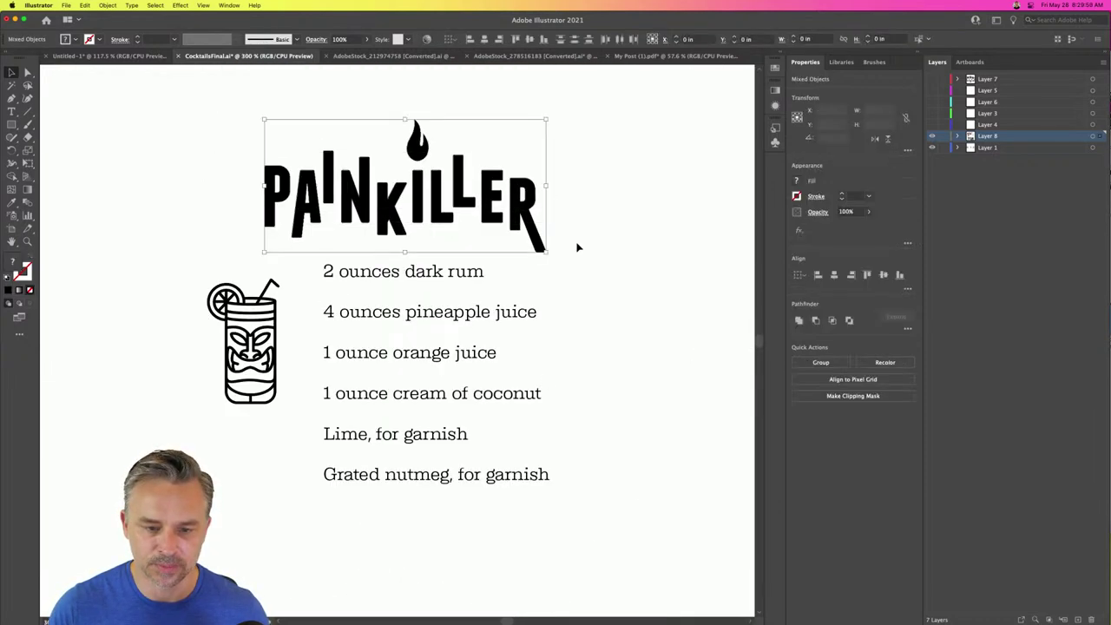
{"action": "left_click", "coordinate": [170, 212]}
{"action": "left_click", "coordinate": [313, 217]}
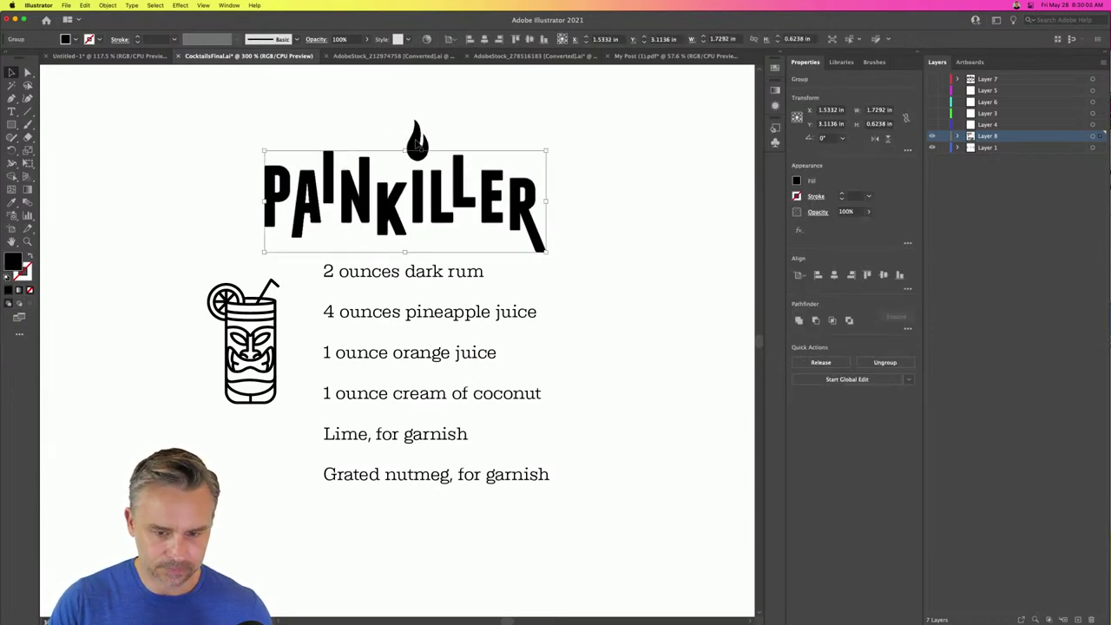
{"action": "left_click", "coordinate": [416, 143], "text": "shift"}
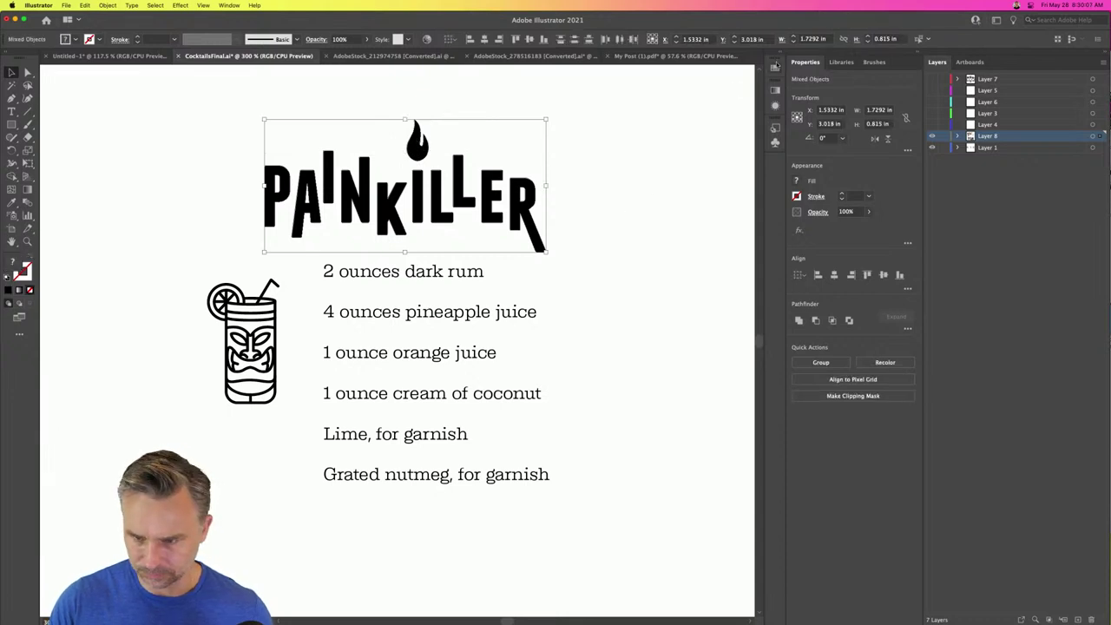
{"action": "left_click", "coordinate": [777, 55]}
{"action": "left_click", "coordinate": [710, 102]}
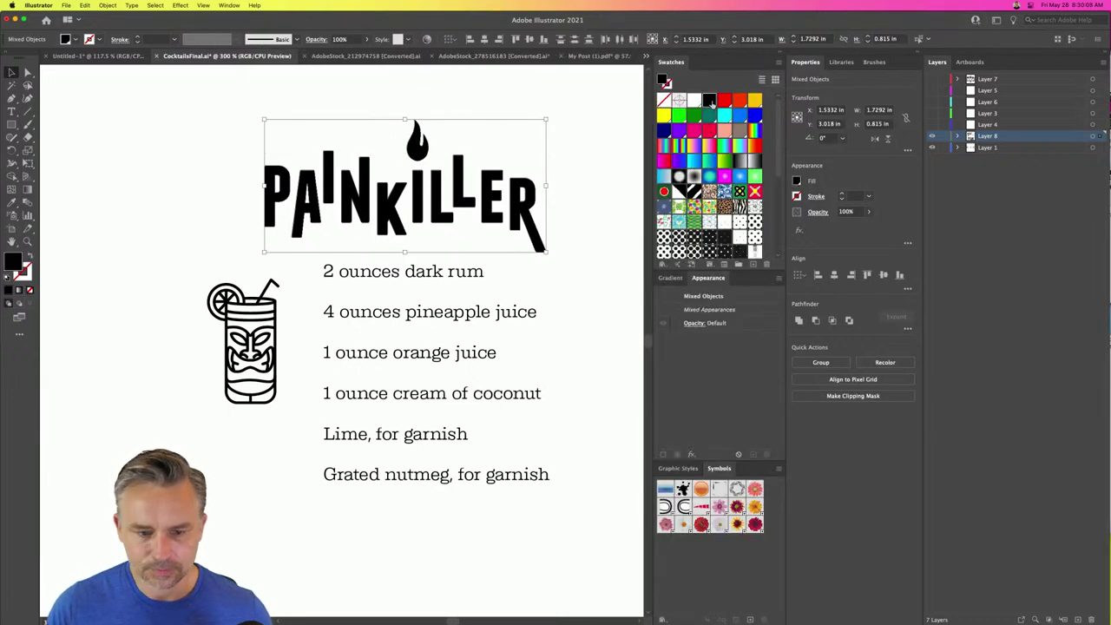
{"action": "left_click", "coordinate": [28, 259]}
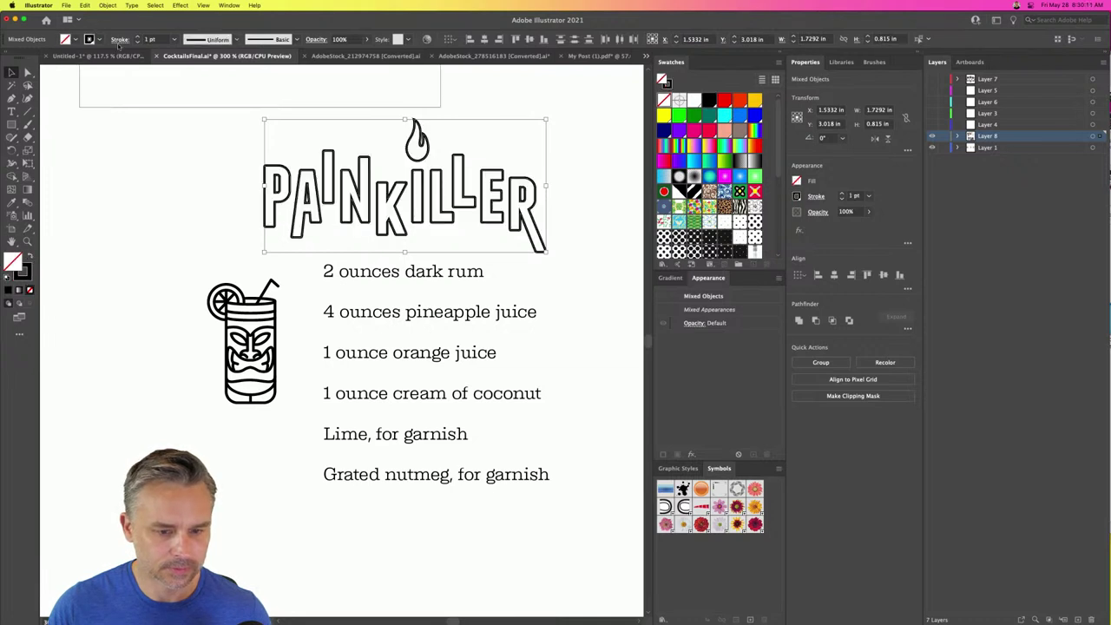
{"action": "left_click", "coordinate": [173, 296]}
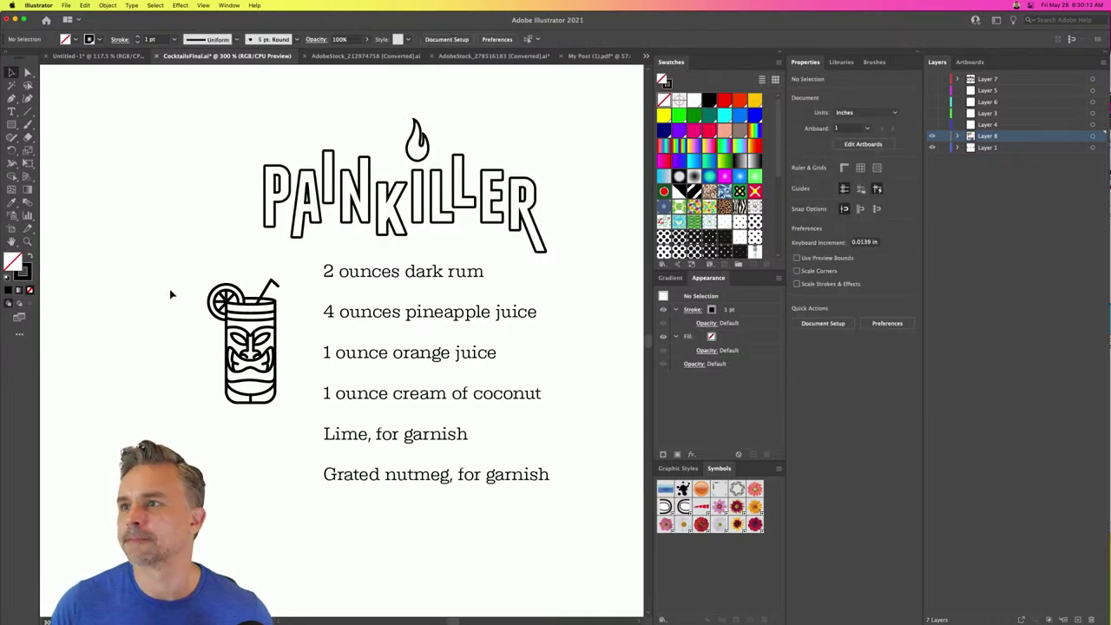
{"action": "scroll", "coordinate": [168, 290], "scroll_direction": "right", "scroll_amount": 2}
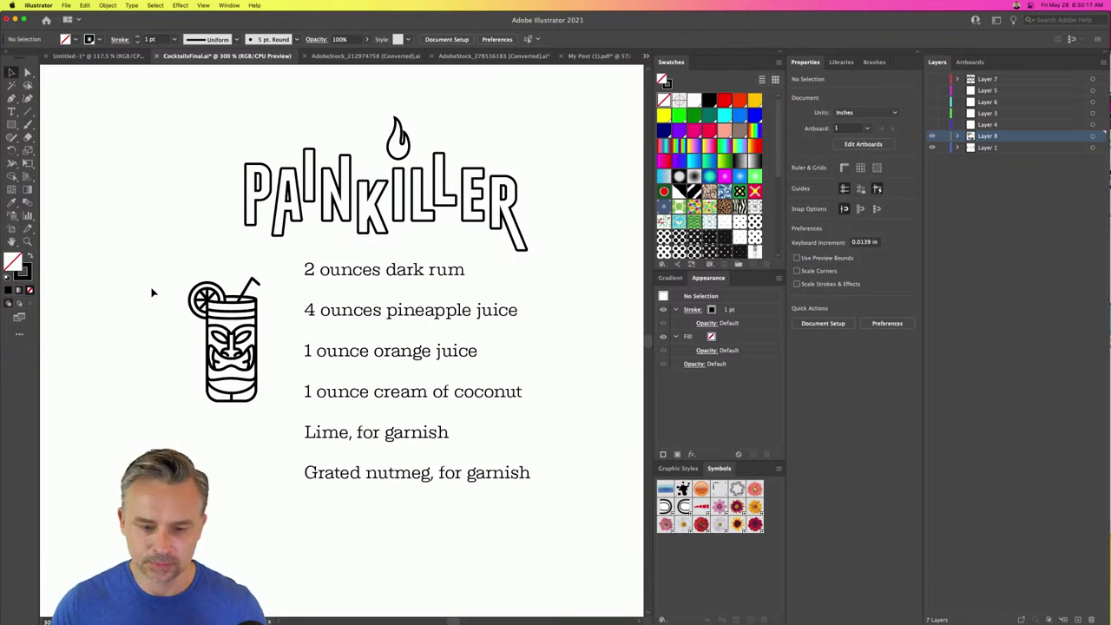
- Change the Painkiller ingredients text frame to the Aesthet Nova font in Bold style
{"action": "left_click", "coordinate": [375, 283]}
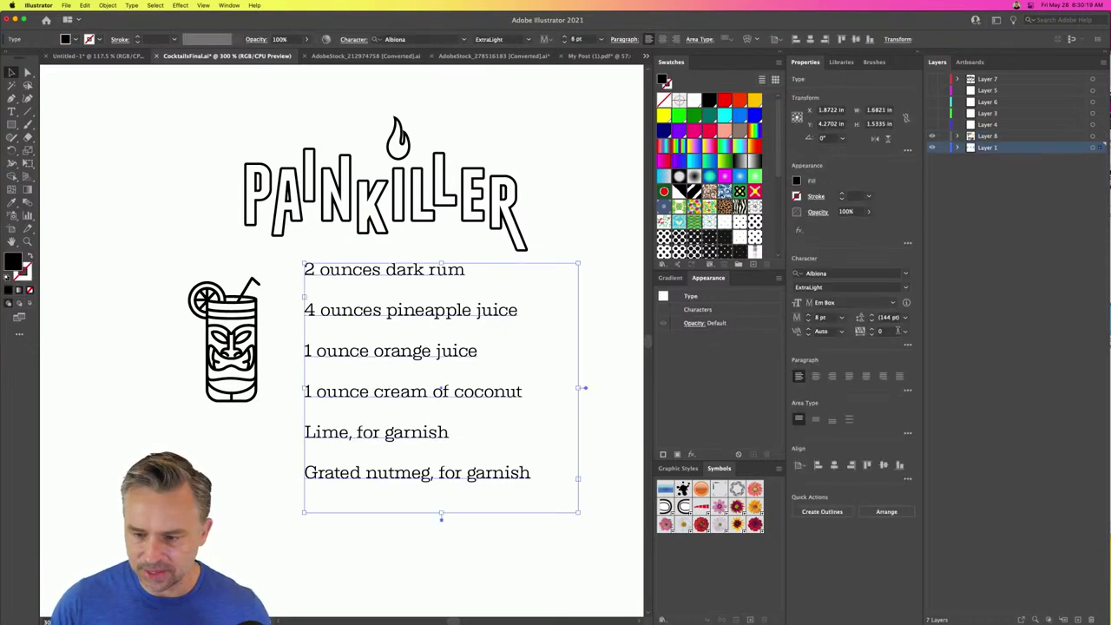
{"action": "left_click", "coordinate": [906, 273]}
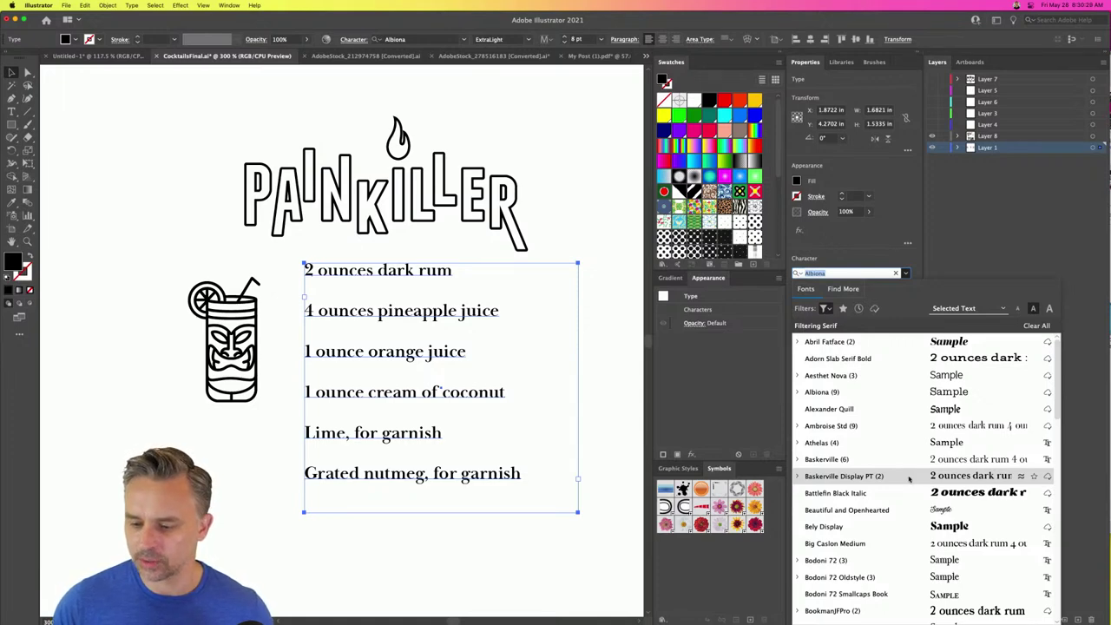
{"action": "left_click", "coordinate": [908, 379]}
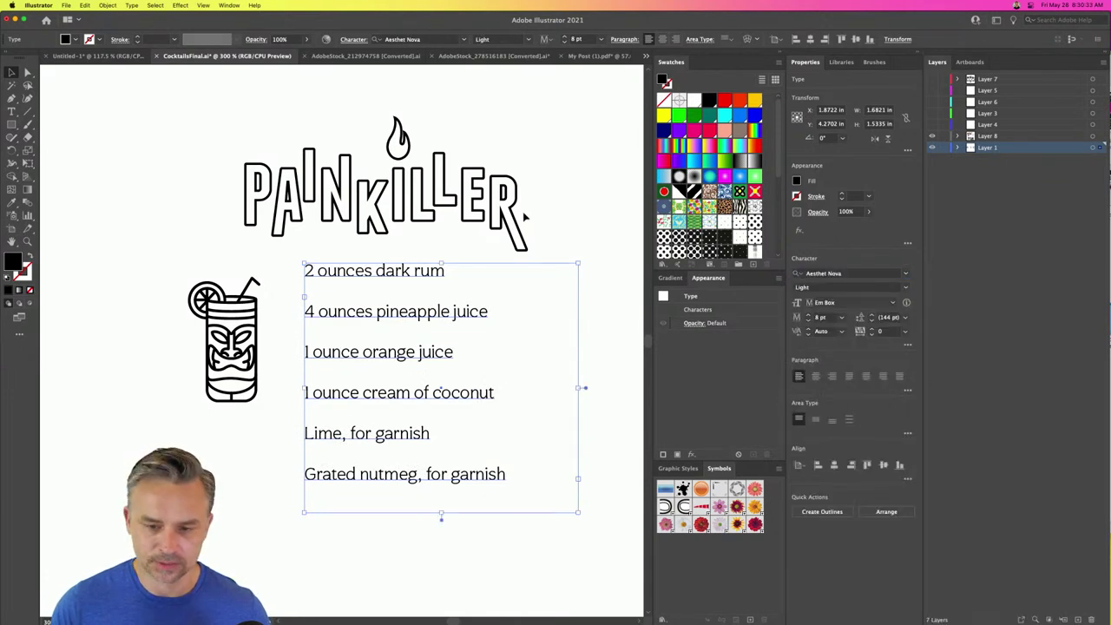
{"action": "left_click", "coordinate": [906, 287]}
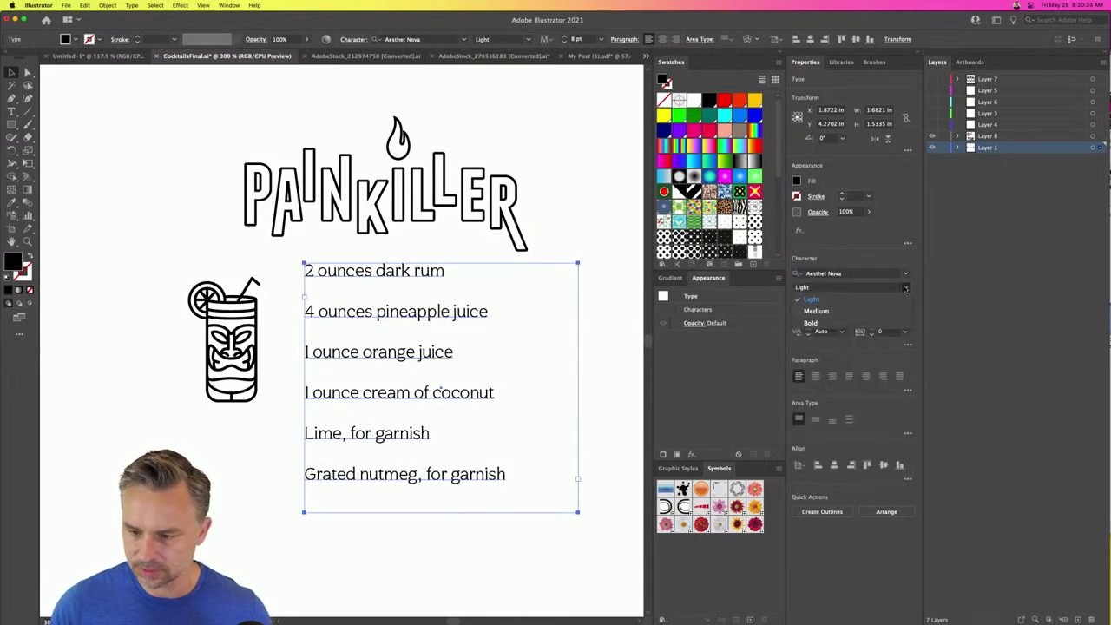
{"action": "left_click", "coordinate": [878, 323]}
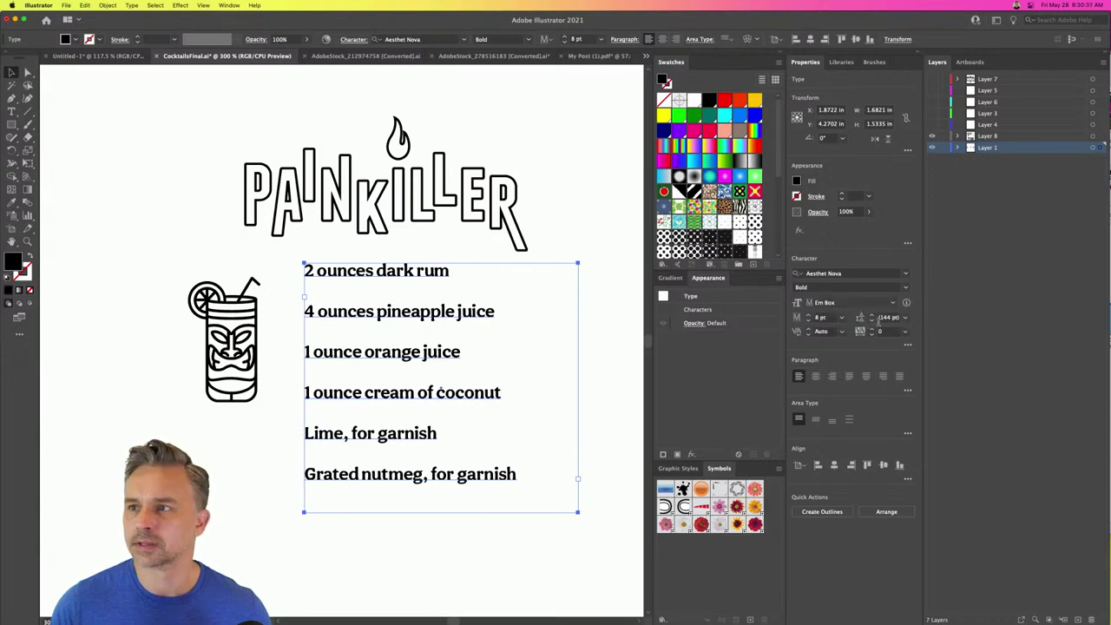
{"action": "left_click", "coordinate": [160, 202]}
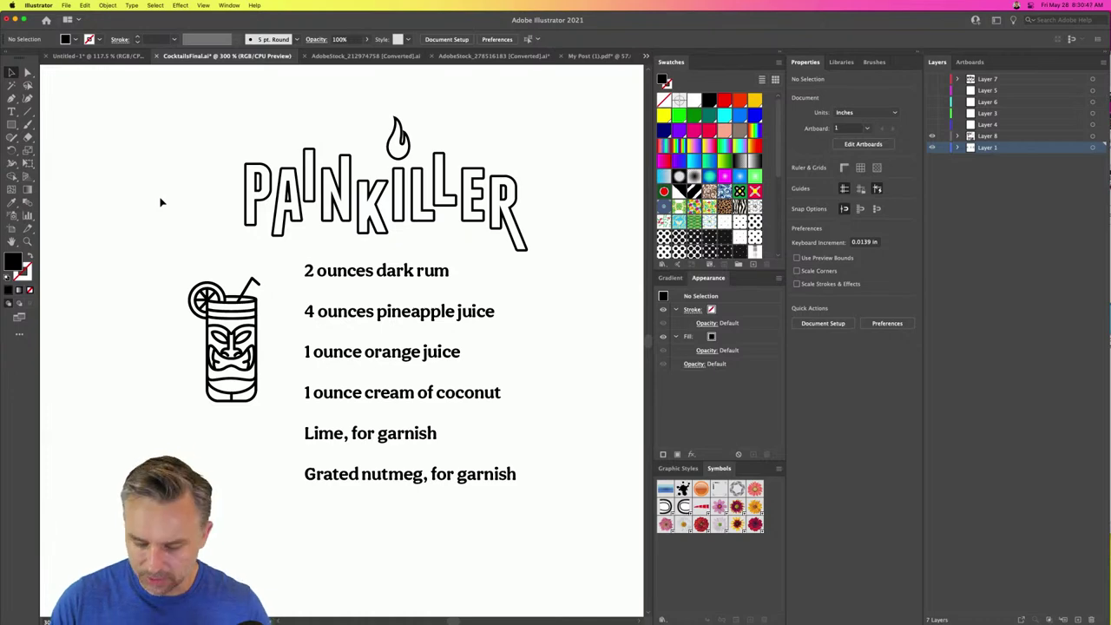
- Draw a rectangle around the whole Painkiller card as an unfilled thin black outline
{"action": "key", "text": "super+minus"}
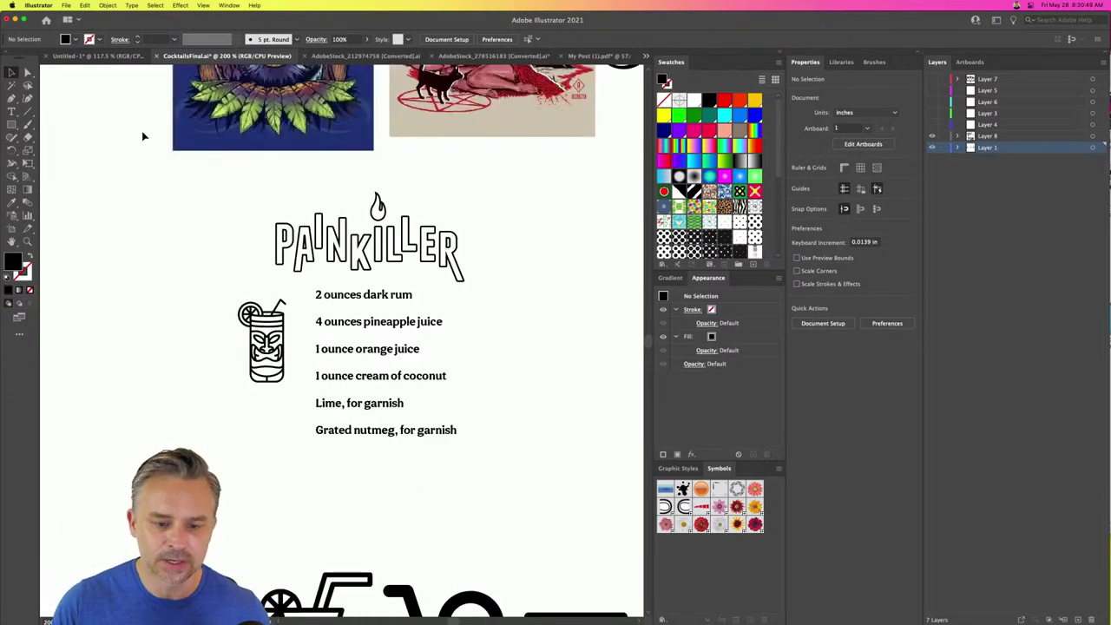
{"action": "key", "text": "super+equal"}
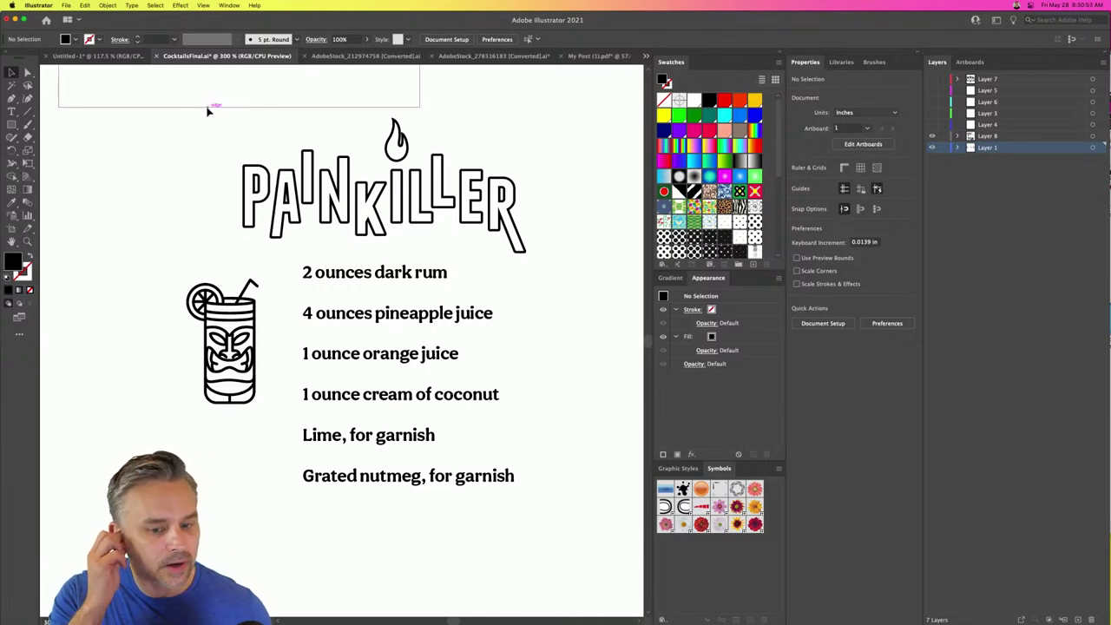
{"action": "left_click", "coordinate": [213, 107]}
{"action": "left_click", "coordinate": [158, 147]}
{"action": "left_click_drag", "start_coordinate": [362, 107], "coordinate": [337, 128]}
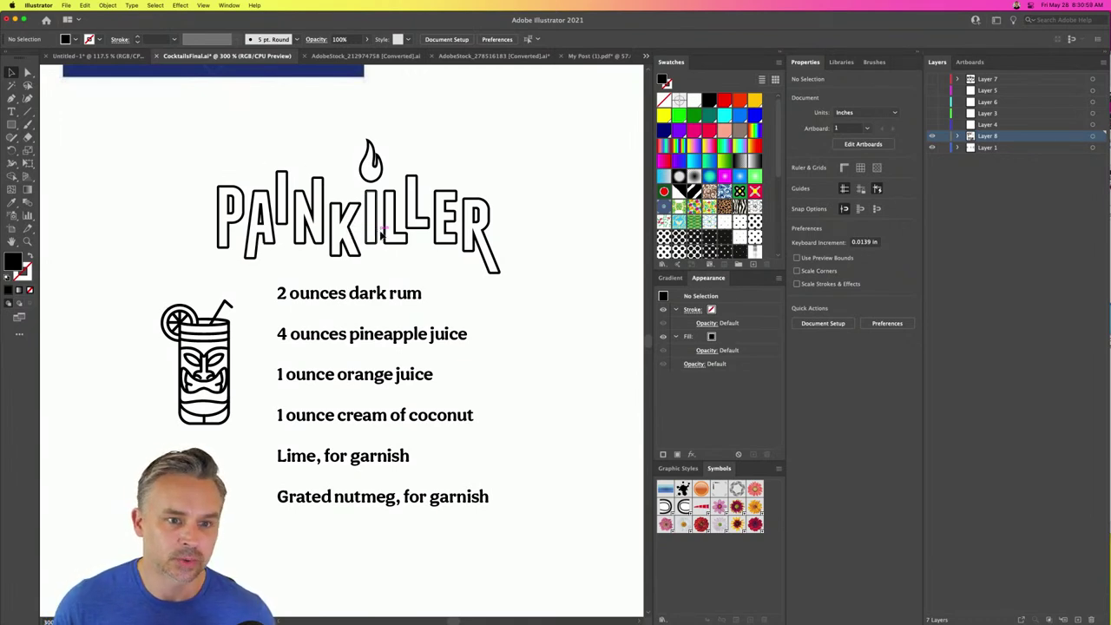
{"action": "scroll", "coordinate": [167, 160], "scroll_direction": "down", "scroll_amount": 3}
{"action": "scroll", "coordinate": [167, 161], "scroll_direction": "left", "scroll_amount": 2}
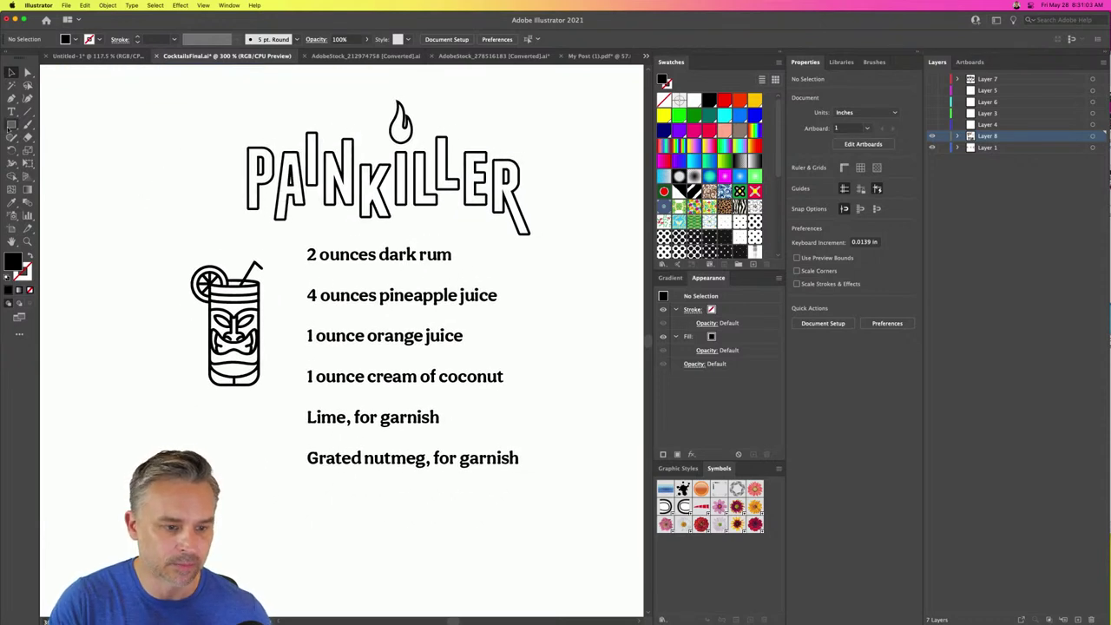
{"action": "left_click", "coordinate": [10, 127]}
{"action": "left_click_drag", "start_coordinate": [205, 113], "coordinate": [568, 505]}
{"action": "key", "text": "shift+x"}
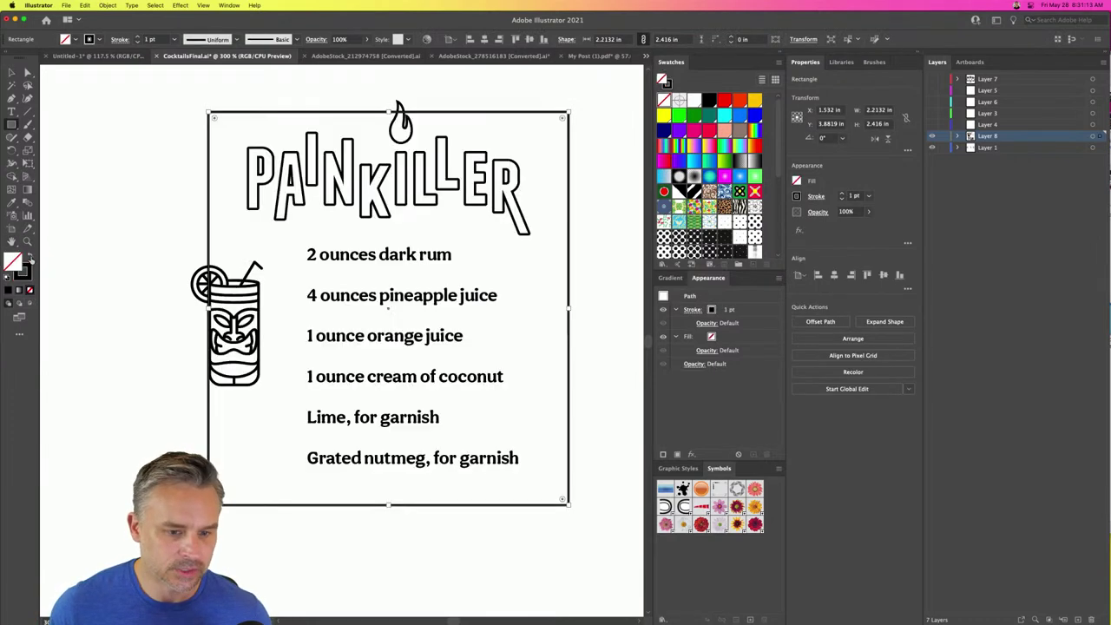
{"action": "key", "text": "v"}
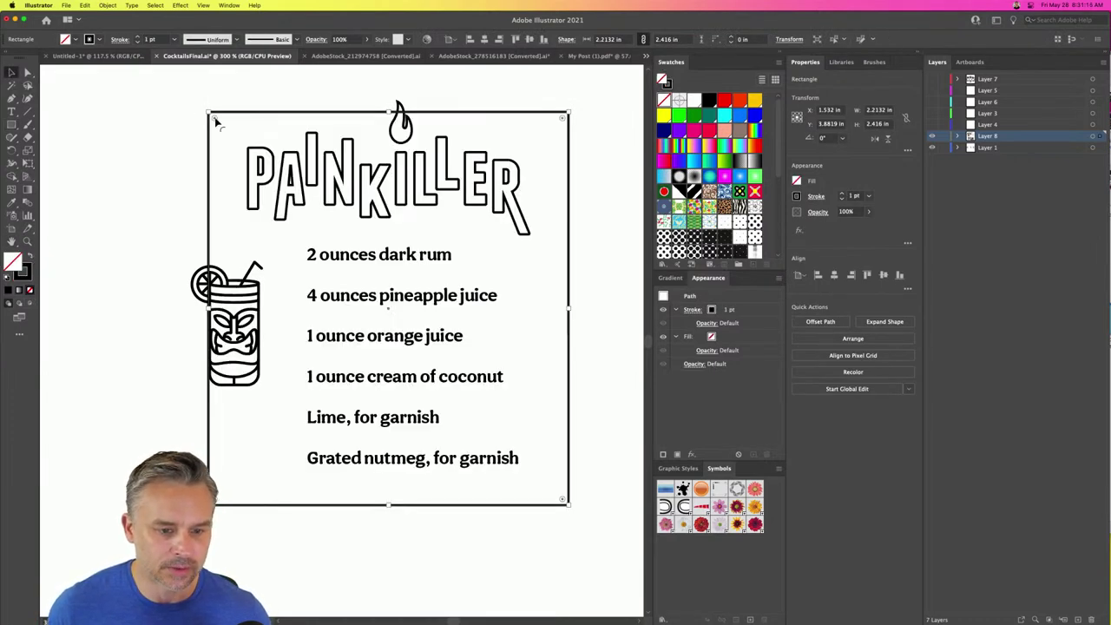
- Round the border's corners and shrink it slightly from the bottom-left corner
{"action": "left_click_drag", "start_coordinate": [222, 126], "coordinate": [223, 131]}
{"action": "mouse_move", "coordinate": [209, 510]}
{"action": "left_mouse_down"}
{"action": "mouse_move", "coordinate": [227, 503]}
{"action": "mouse_move", "coordinate": [218, 502]}
{"action": "left_mouse_up"}
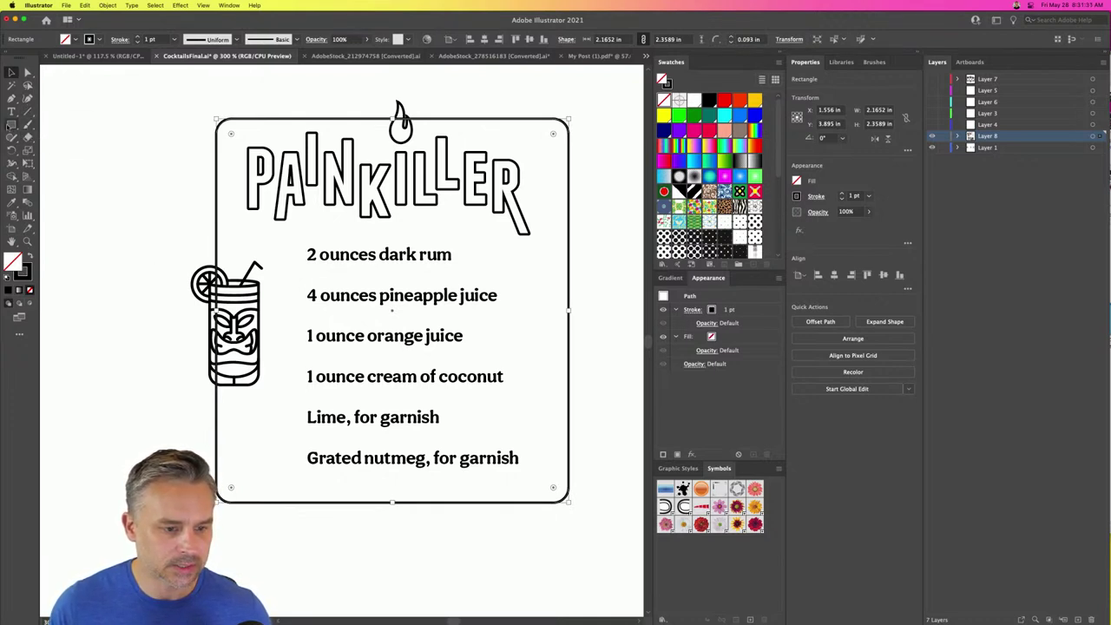
{"action": "mouse_move", "coordinate": [28, 137]}
{"action": "left_mouse_down"}
{"action": "mouse_move", "coordinate": [74, 137]}
{"action": "mouse_move", "coordinate": [81, 152]}
{"action": "left_mouse_up"}
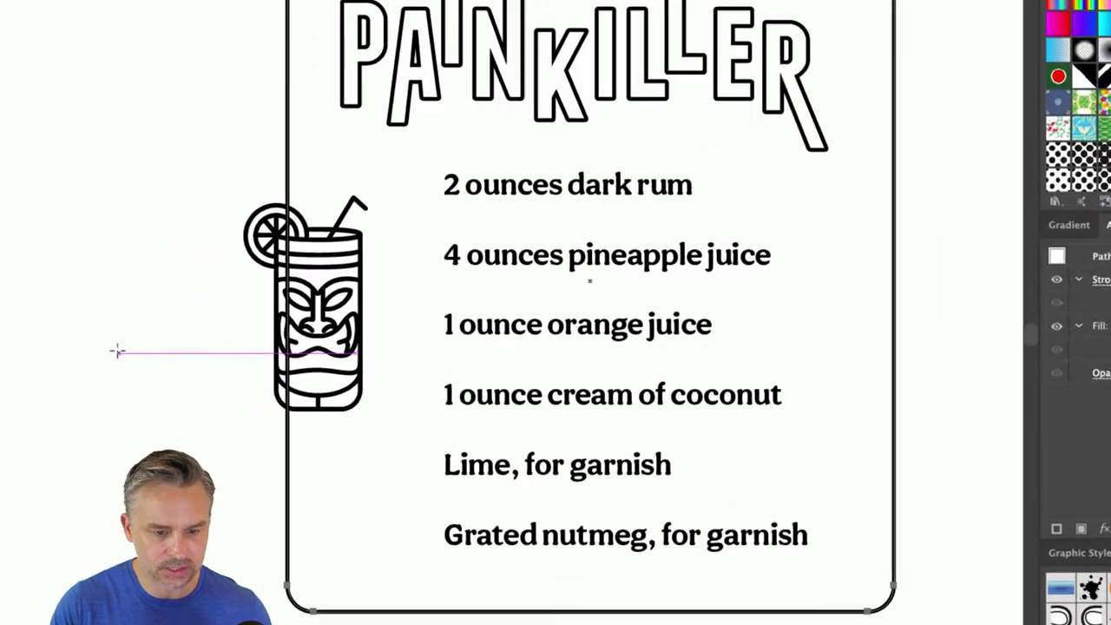
- Cut the border above and below the tiki glass and on either side of the flame
{"action": "left_click", "coordinate": [288, 171]}
{"action": "left_click", "coordinate": [299, 451]}
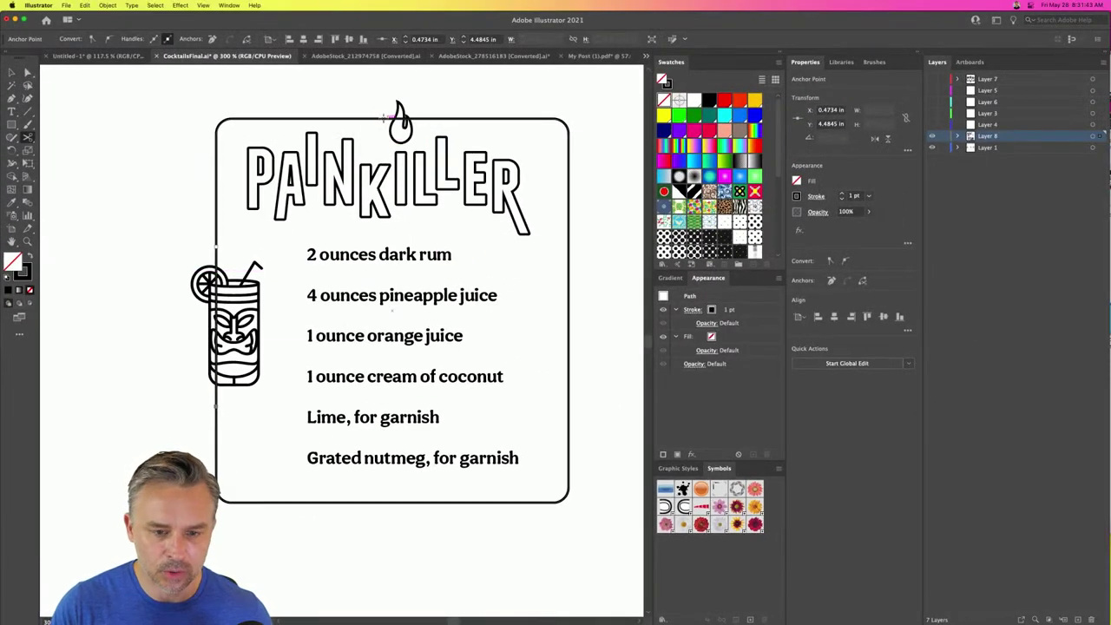
{"action": "left_click", "coordinate": [382, 118]}
{"action": "left_click", "coordinate": [426, 118]}
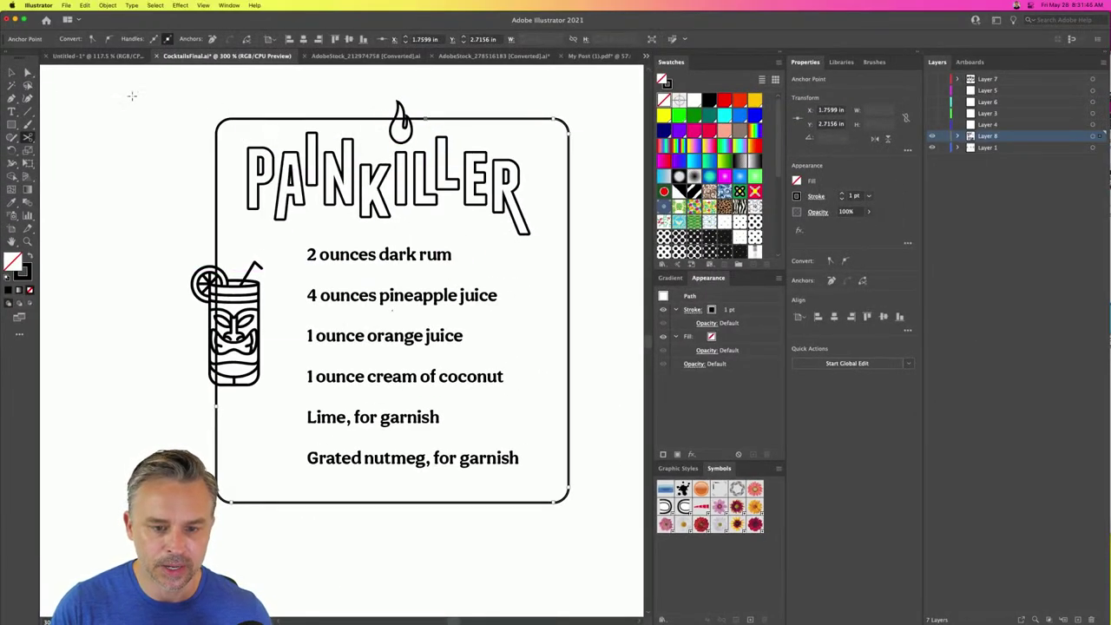
- Delete the border pieces behind the flame and the glass, then check the gap's loose ends
{"action": "left_click", "coordinate": [27, 72]}
{"action": "left_click", "coordinate": [379, 117]}
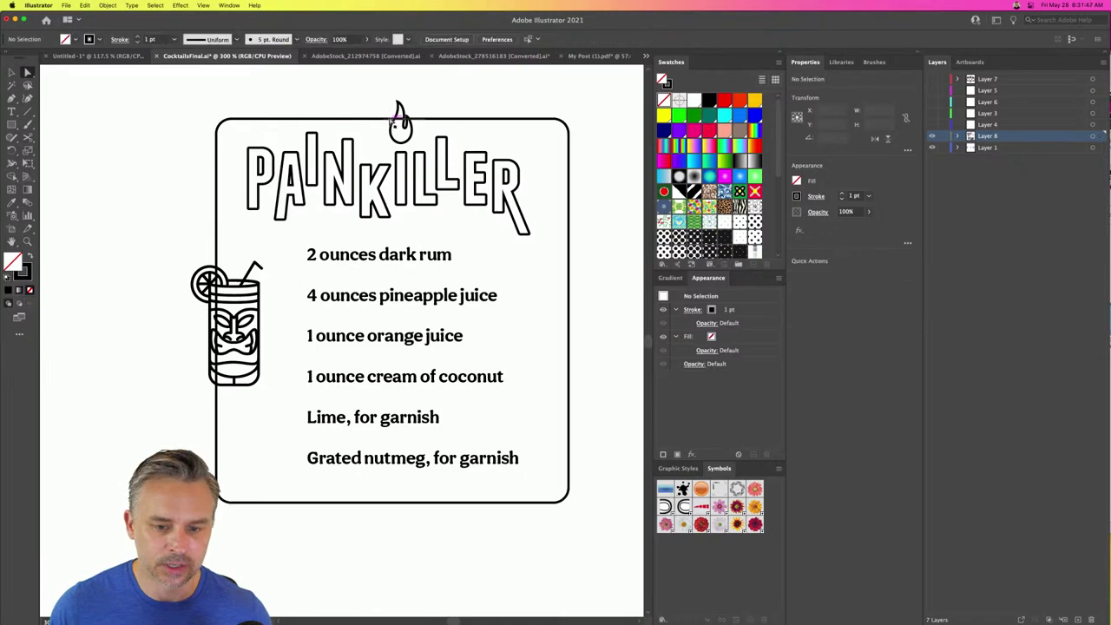
{"action": "key", "text": "Delete"}
{"action": "left_click", "coordinate": [216, 254]}
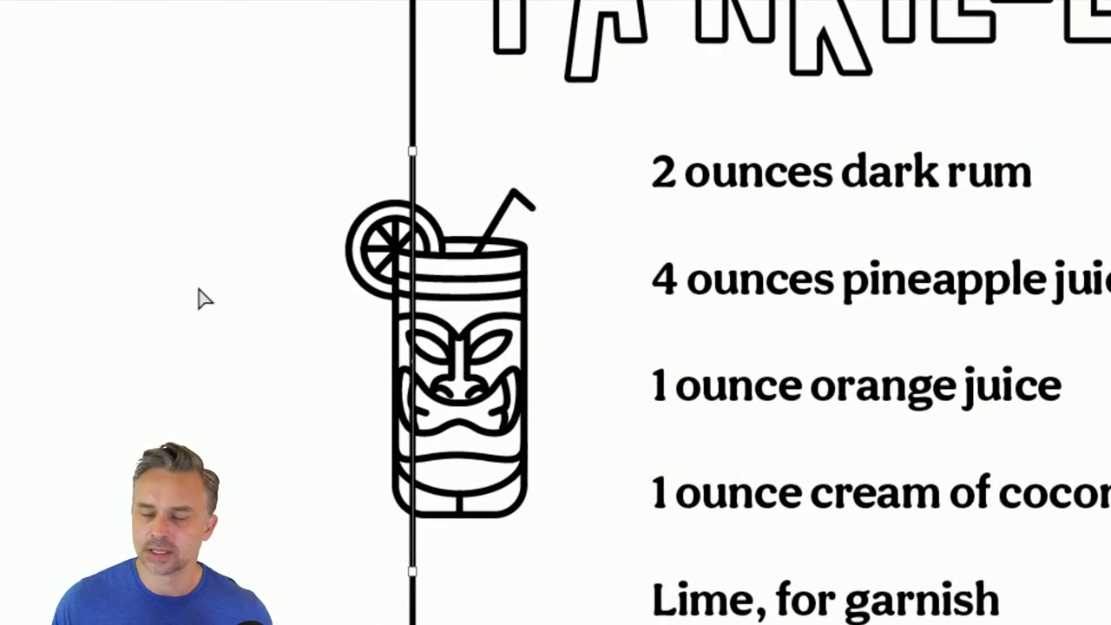
{"action": "key", "text": "Delete"}
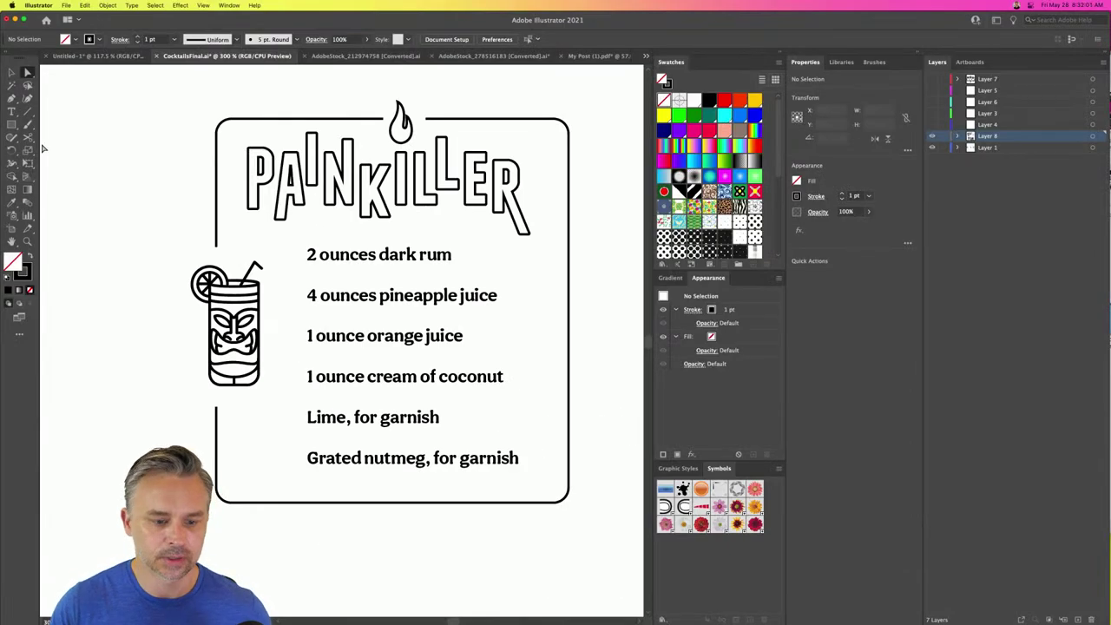
{"action": "left_click_drag", "start_coordinate": [160, 223], "coordinate": [230, 254]}
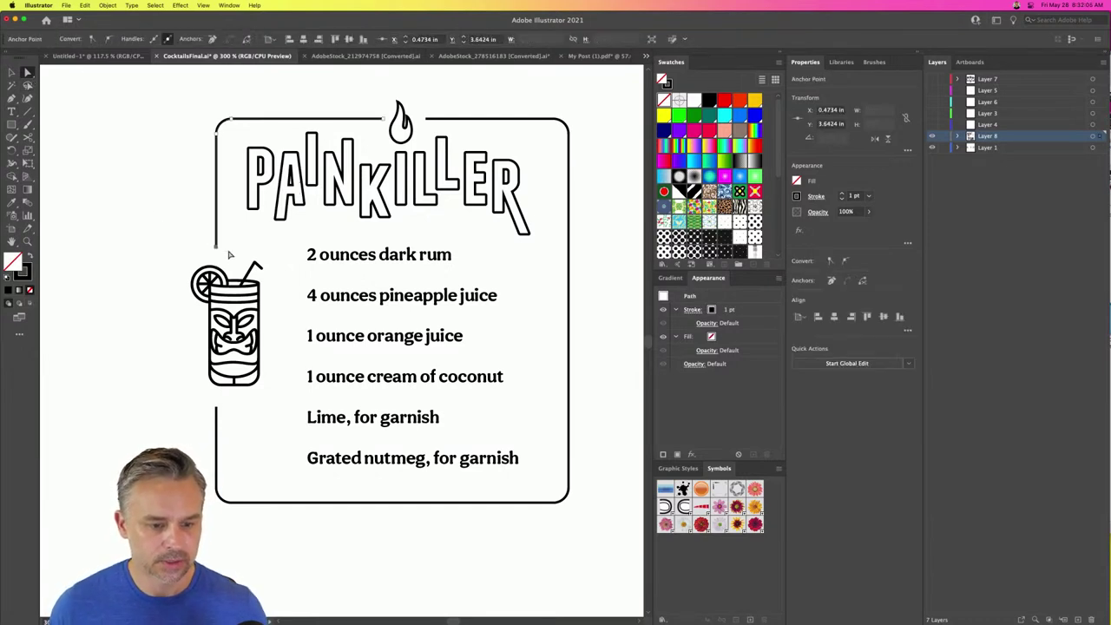
{"action": "left_click_drag", "start_coordinate": [184, 398], "coordinate": [237, 426]}
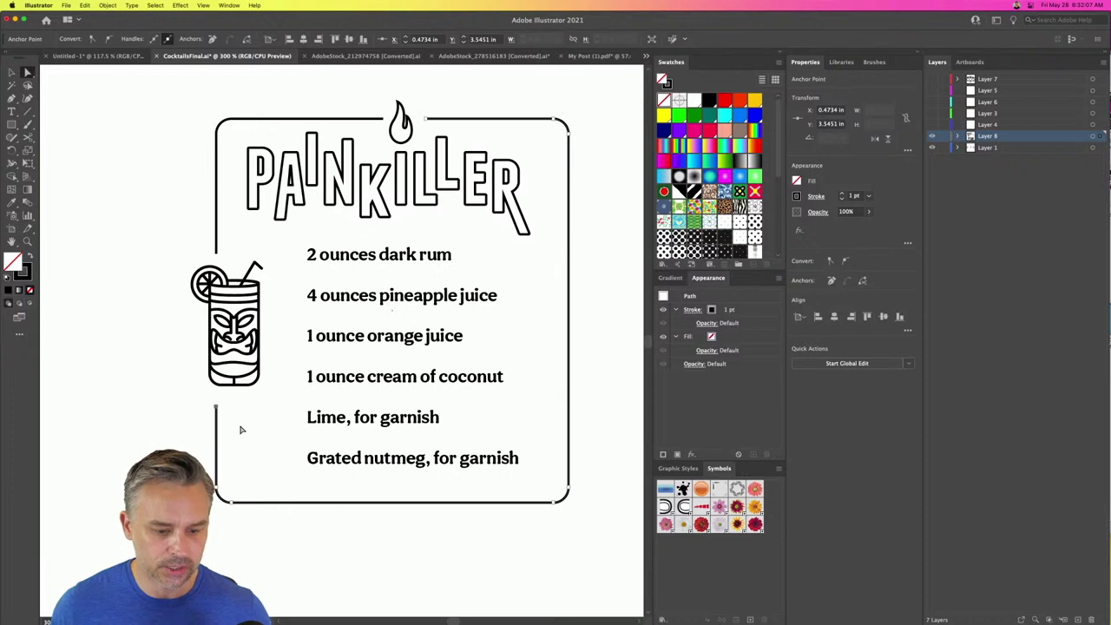
{"action": "left_click", "coordinate": [139, 288]}
{"action": "left_click", "coordinate": [12, 72]}
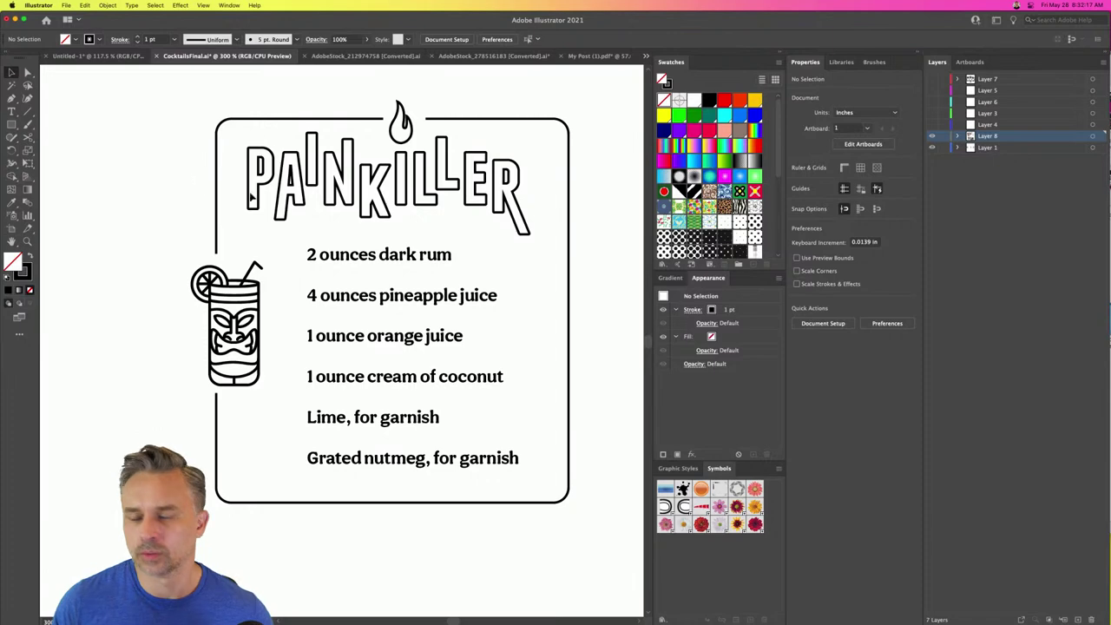
- Move the Saturn title up a little
{"action": "scroll", "coordinate": [371, 260], "scroll_direction": "right", "scroll_amount": 8}
{"action": "left_click_drag", "start_coordinate": [372, 260], "coordinate": [251, 283]}
{"action": "left_click", "coordinate": [434, 223]}
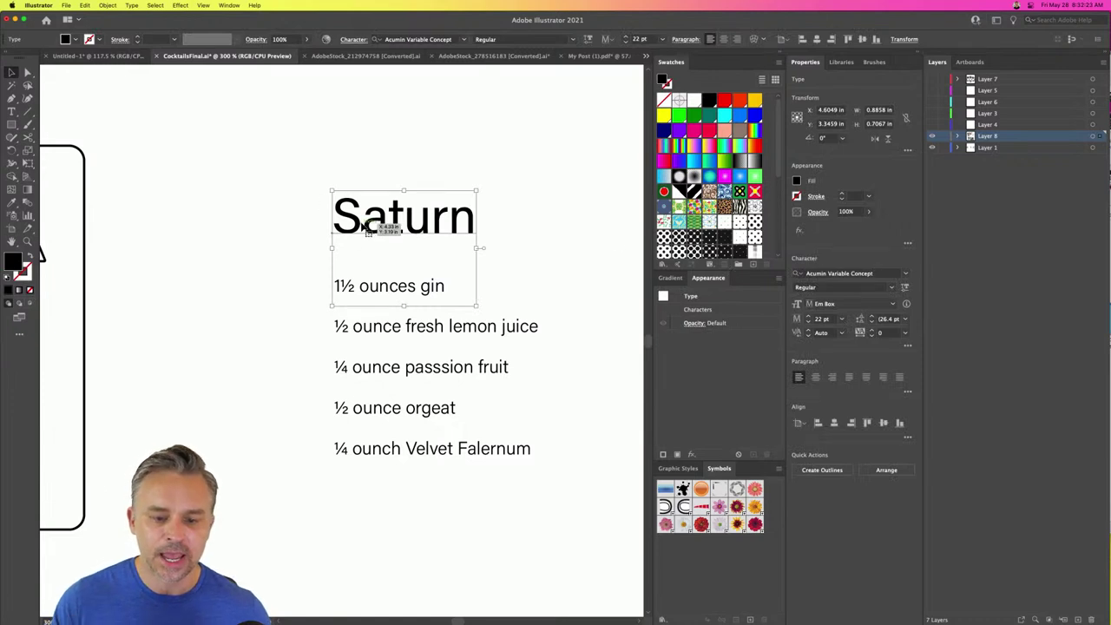
{"action": "left_click_drag", "start_coordinate": [368, 227], "coordinate": [376, 202]}
- Add '-ger ale' after 'gin' in the first Saturn ingredient line
{"action": "double_click", "coordinate": [431, 293]}
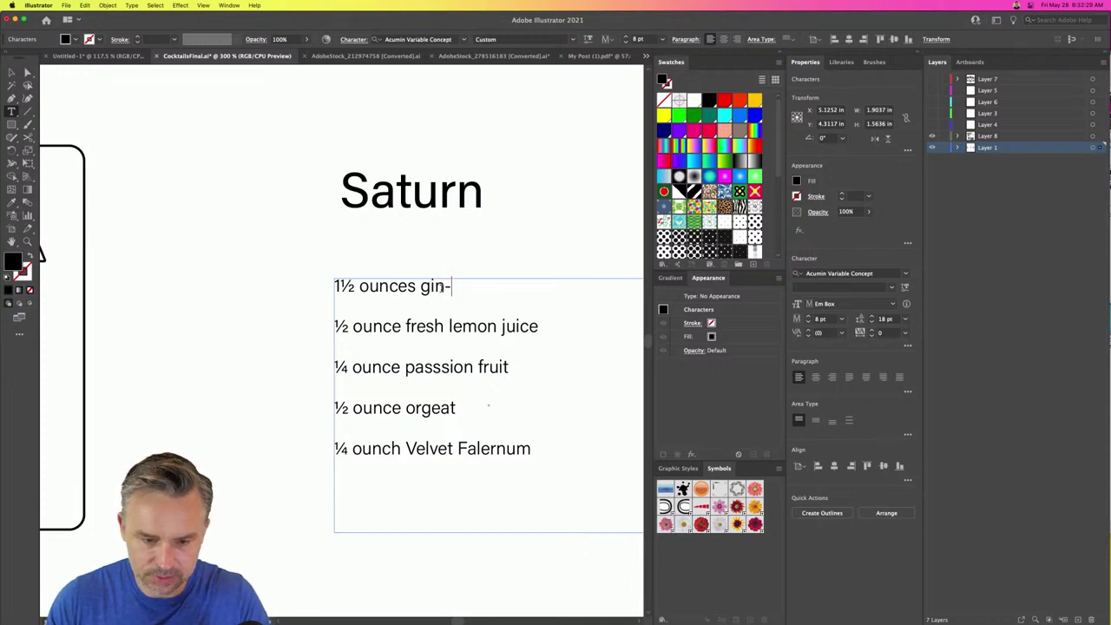
{"action": "type", "text": "-ger ale"}
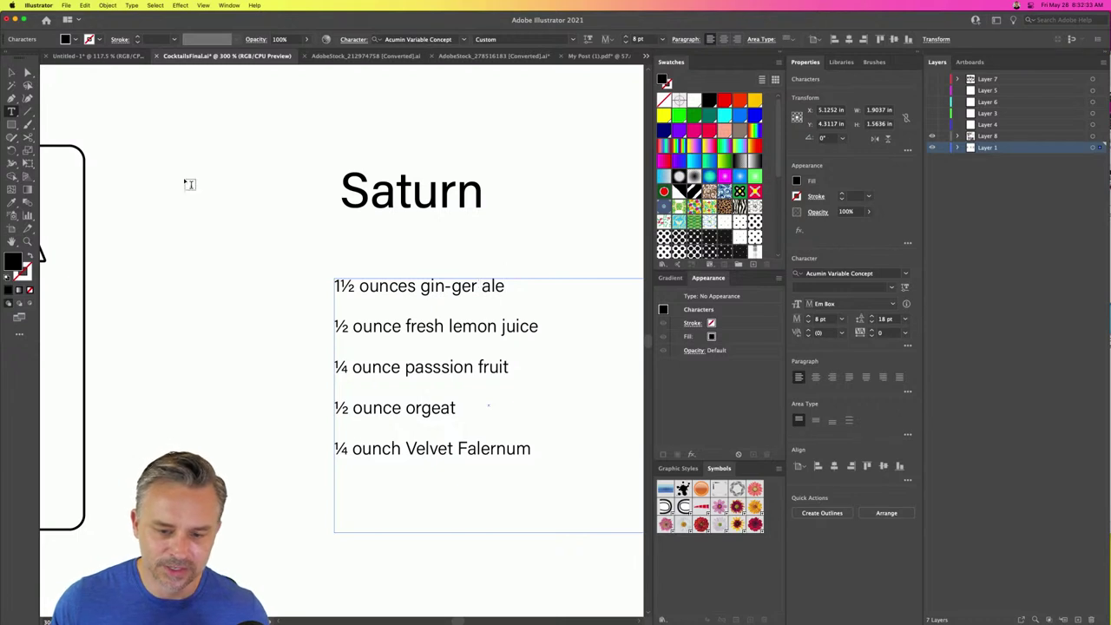
{"action": "left_click", "coordinate": [11, 72]}
{"action": "left_click", "coordinate": [243, 332]}
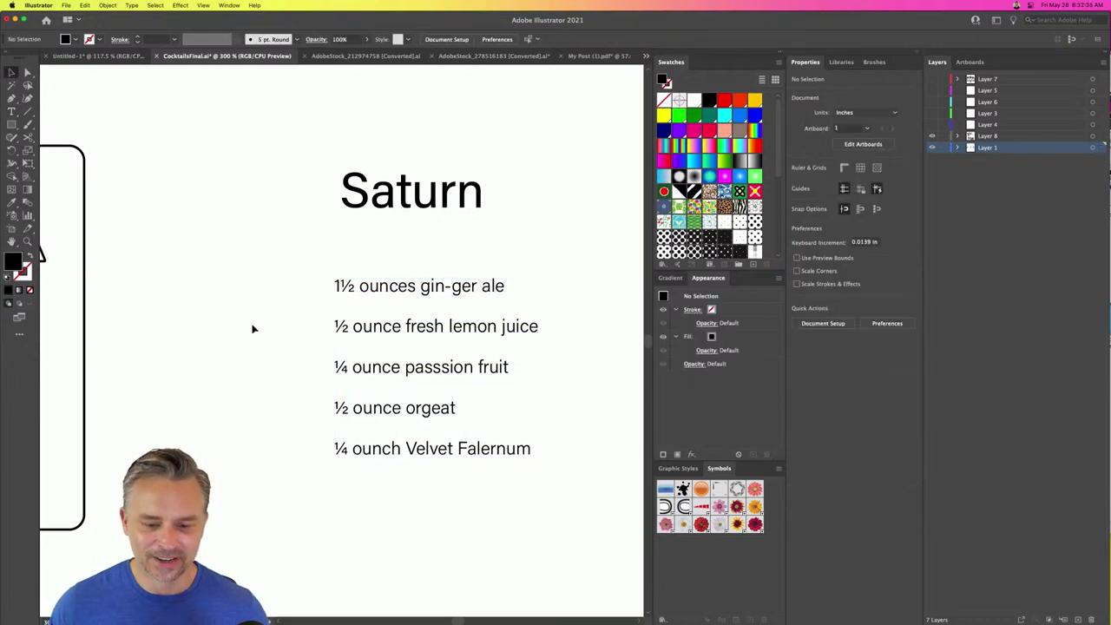
- Narrow the Saturn ingredient text frame by dragging its right edge left
{"action": "scroll", "coordinate": [235, 295], "scroll_direction": "right", "scroll_amount": 5}
{"action": "scroll", "coordinate": [235, 295], "scroll_direction": "down", "scroll_amount": 2}
{"action": "left_click_drag", "start_coordinate": [518, 363], "coordinate": [455, 358]}
{"action": "scroll", "coordinate": [497, 244], "scroll_direction": "left", "scroll_amount": 5}
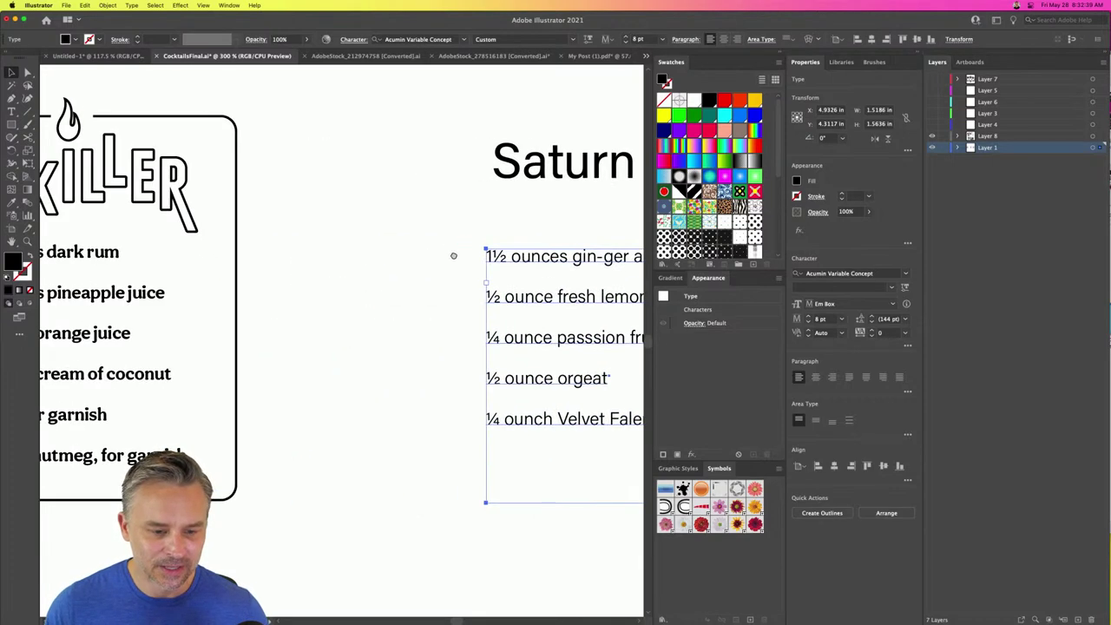
{"action": "key", "text": "super+minus"}
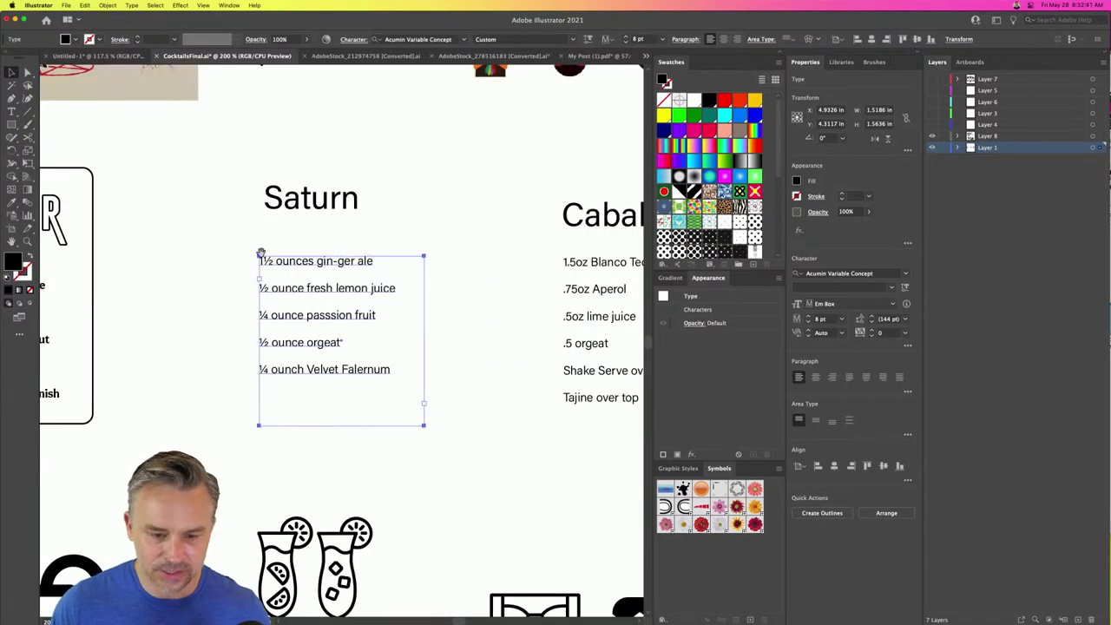
{"action": "scroll", "coordinate": [496, 244], "scroll_direction": "left", "scroll_amount": 5}
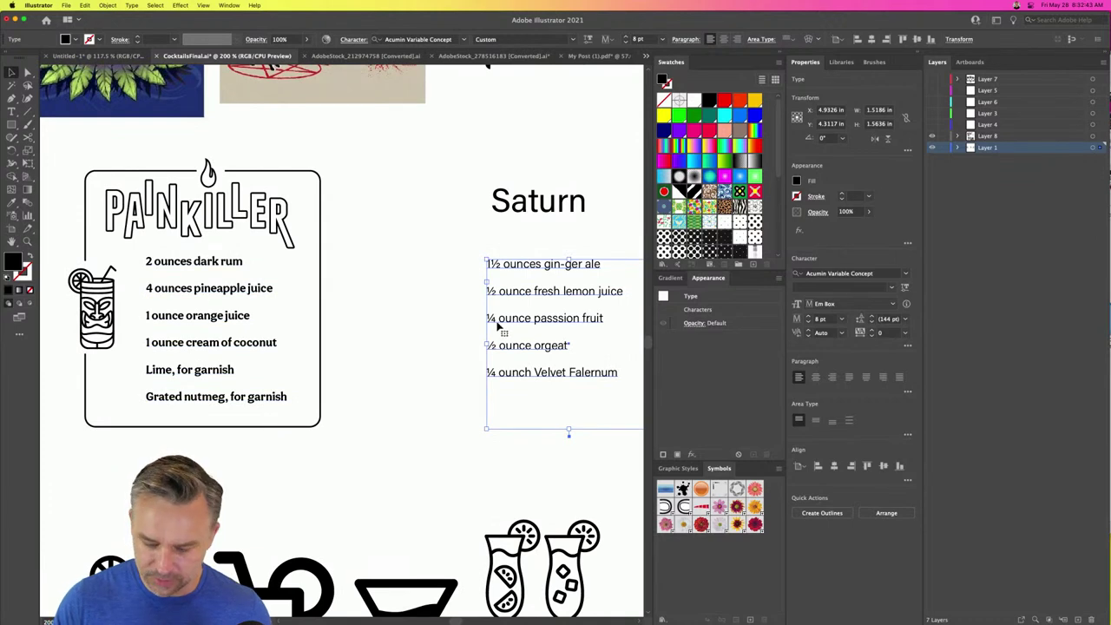
- Copy the Painkiller list's bold Aesthet Nova style onto the Saturn ingredients with the Eyedropper
{"action": "key", "text": "i"}
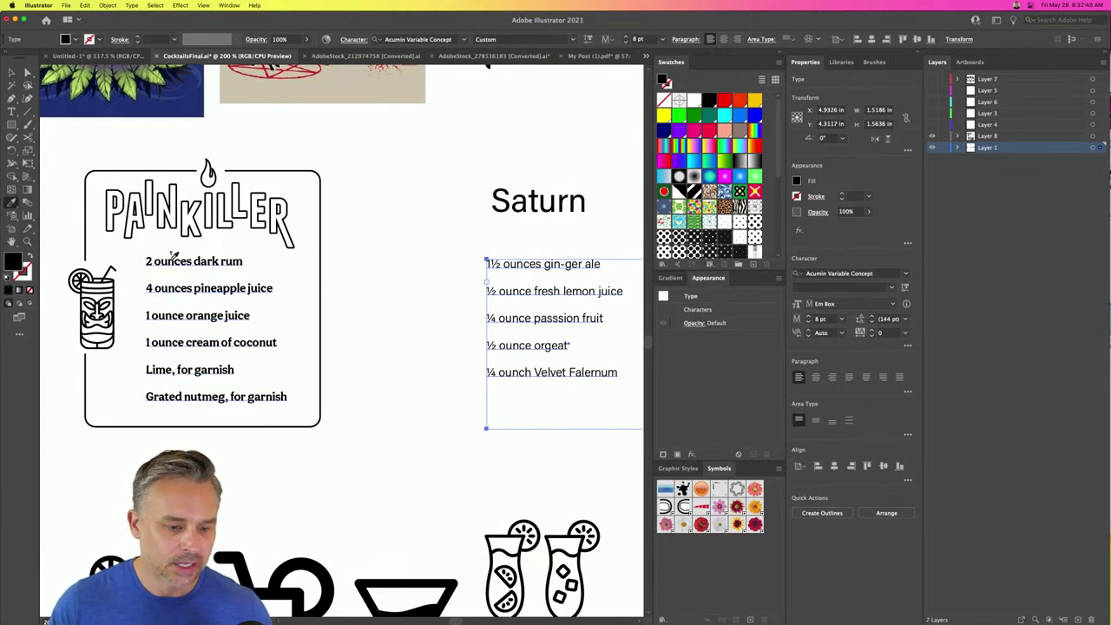
{"action": "left_click", "coordinate": [172, 252]}
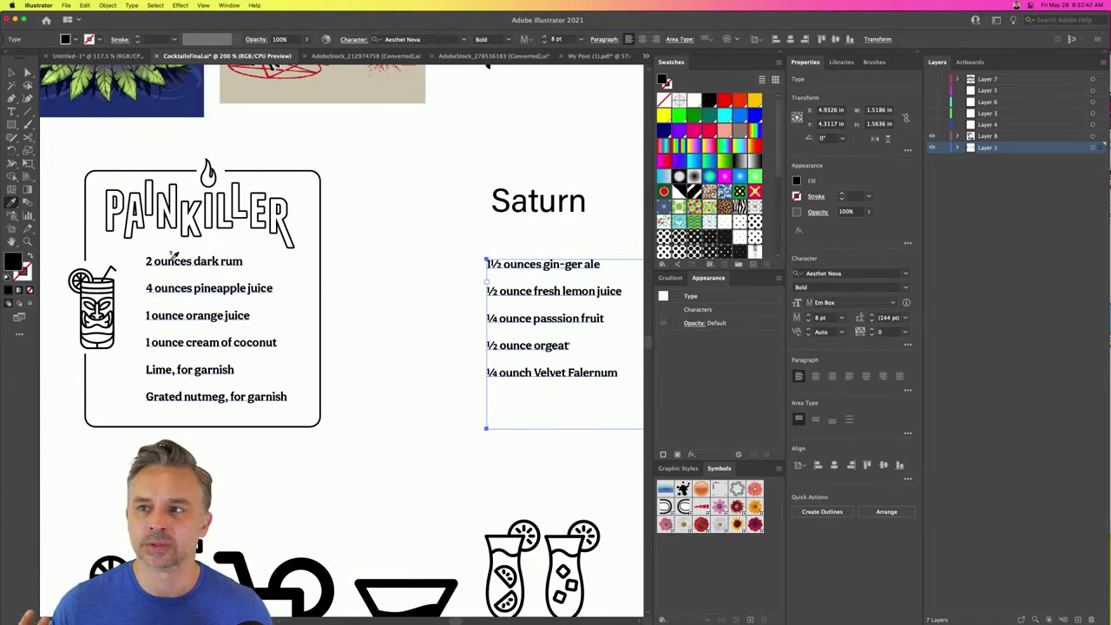
{"action": "left_click", "coordinate": [10, 73]}
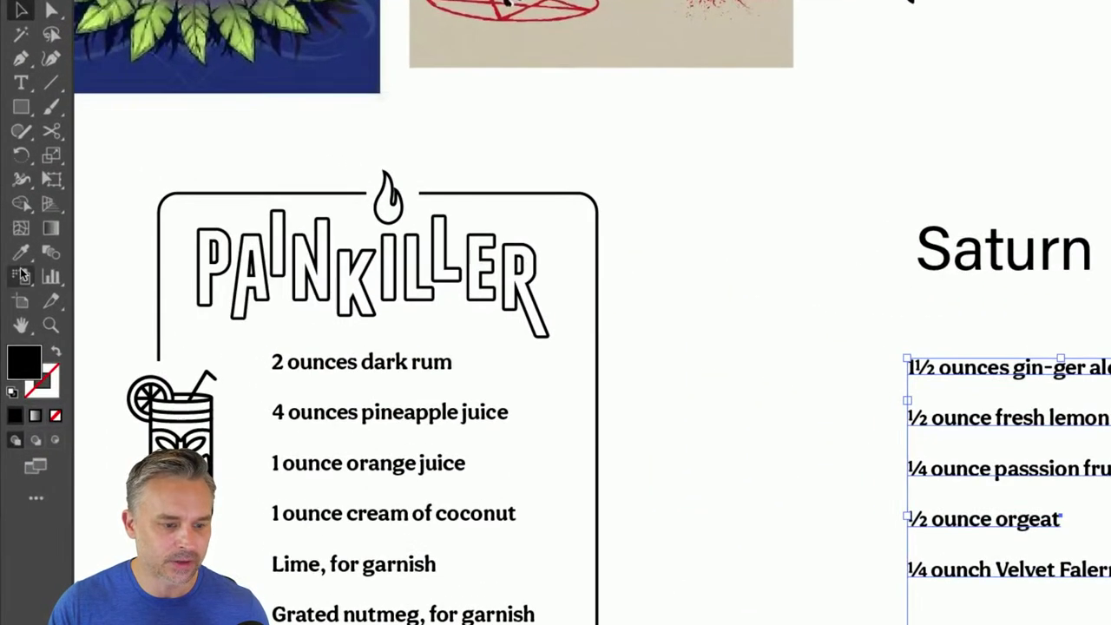
- Review Eyedropper Options, leaving Appearance pickup off, and confirm
{"action": "double_click", "coordinate": [13, 203]}
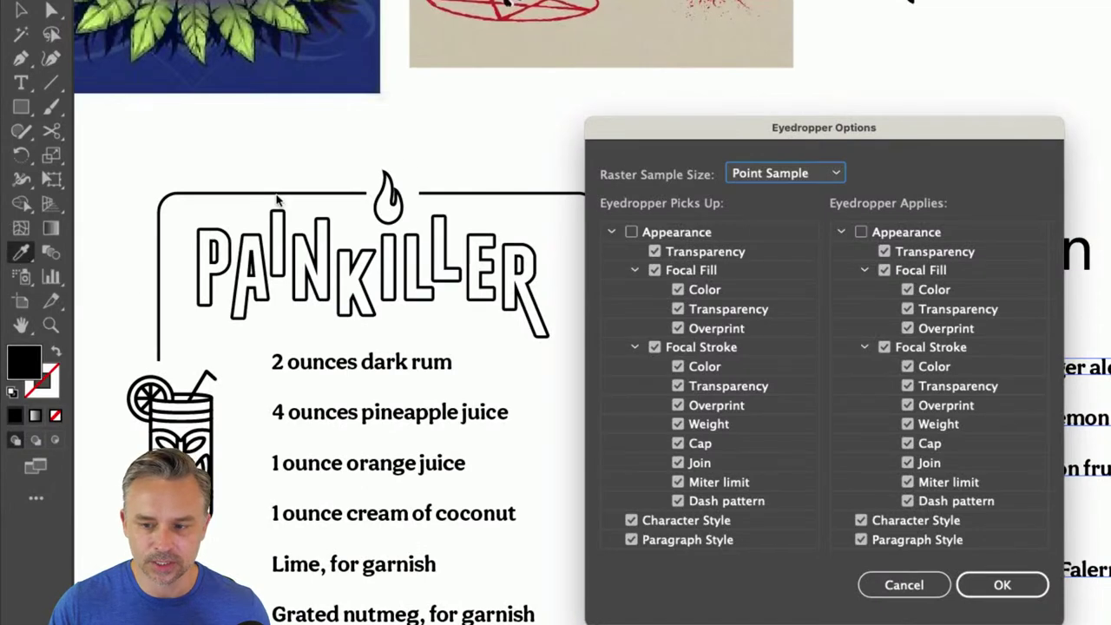
{"action": "left_click_drag", "start_coordinate": [764, 129], "coordinate": [247, 84]}
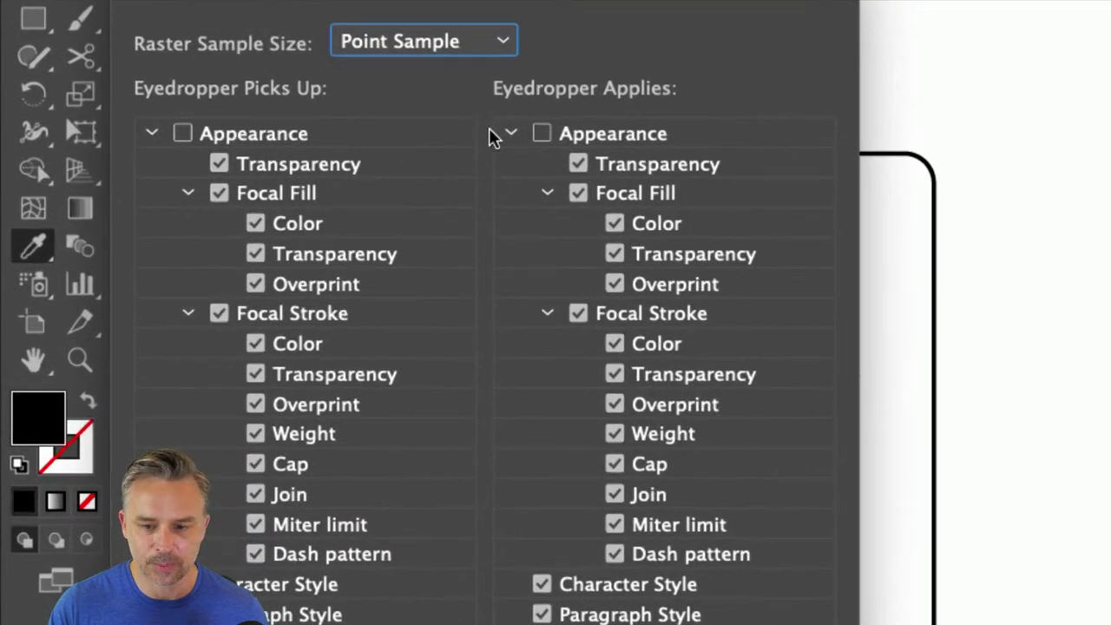
{"action": "left_click", "coordinate": [182, 134]}
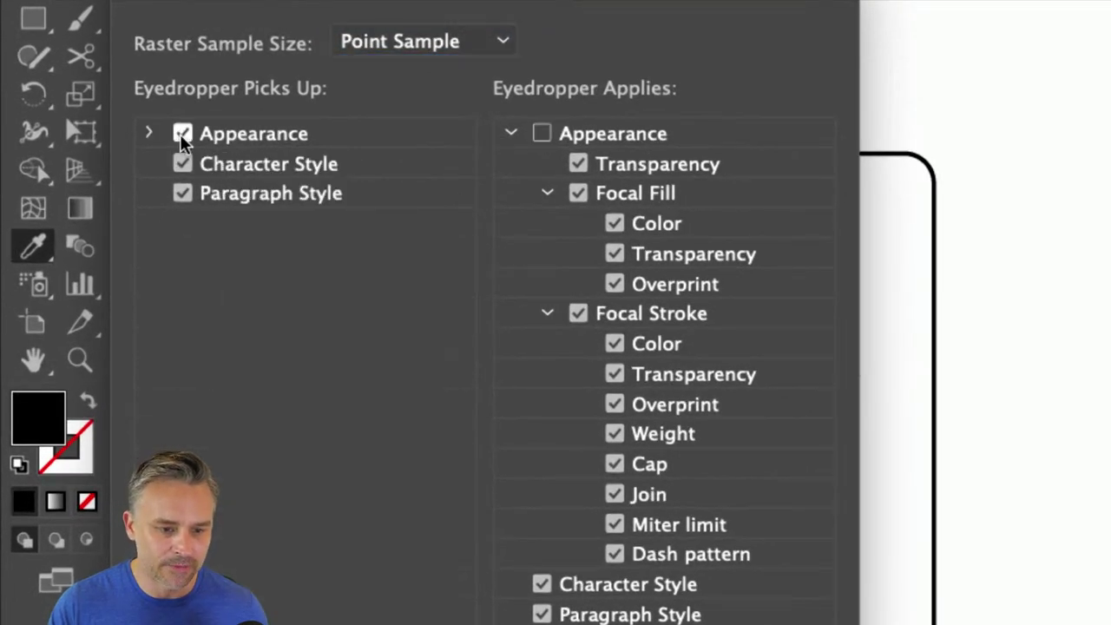
{"action": "left_click", "coordinate": [182, 135]}
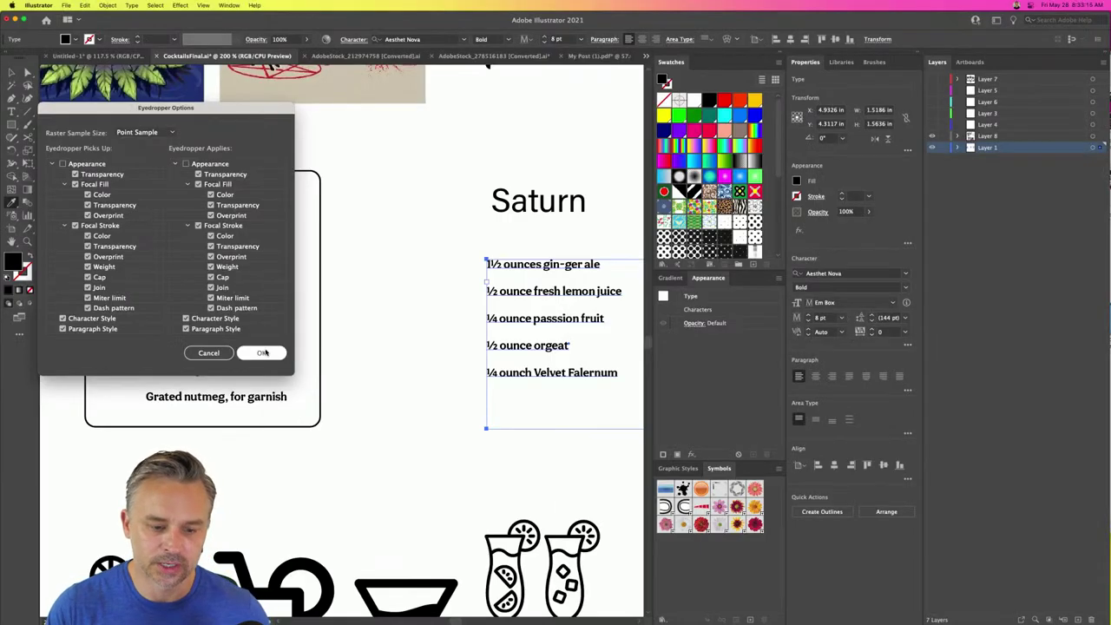
{"action": "left_click", "coordinate": [265, 353]}
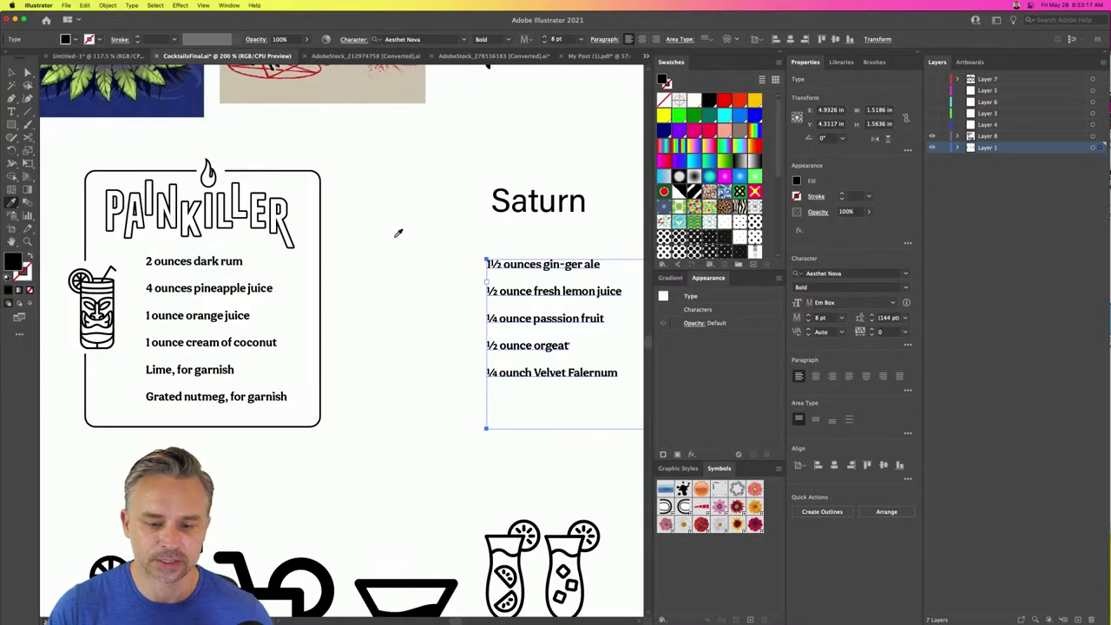
{"action": "key", "text": "v"}
{"action": "left_click", "coordinate": [381, 213]}
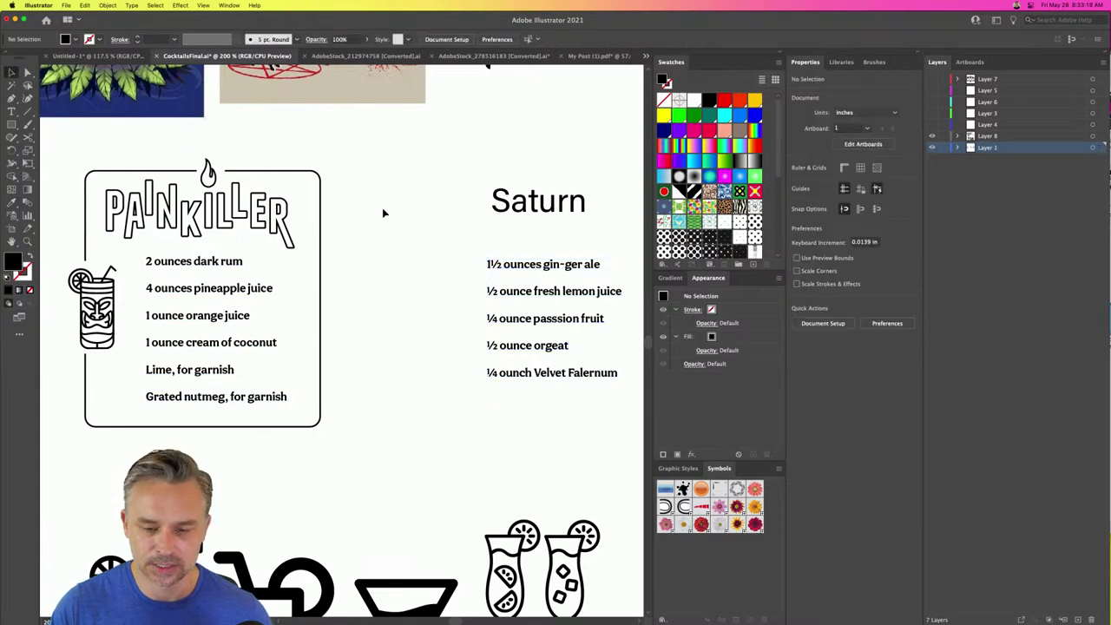
- Apply Saturn's bold ingredient style to the Caballero Muerto ingredient lines
{"action": "left_click", "coordinate": [917, 53]}
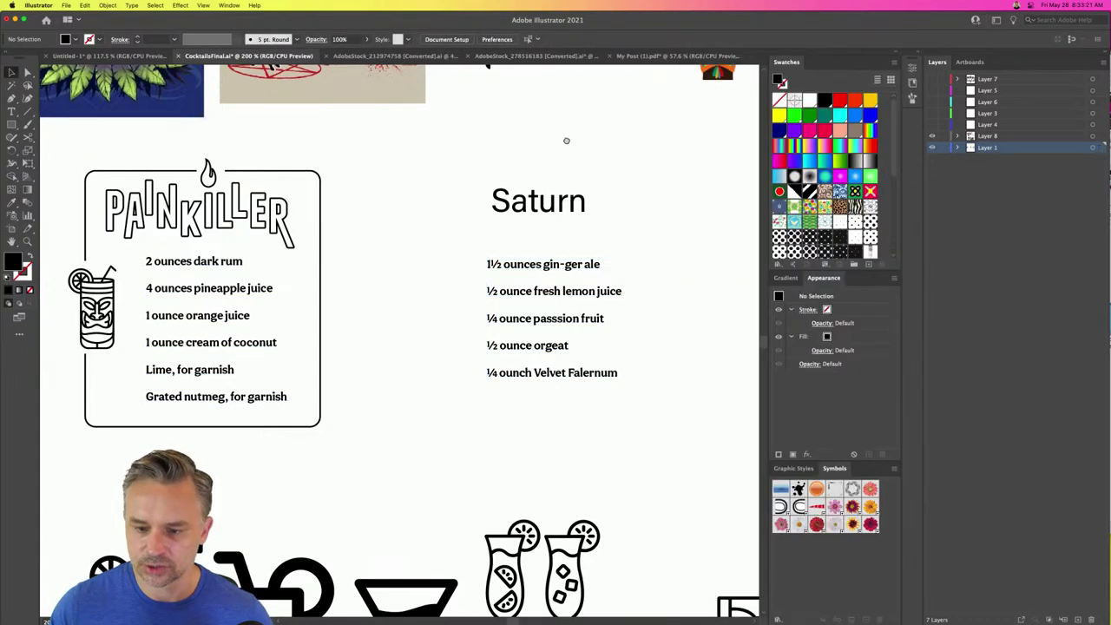
{"action": "scroll", "coordinate": [368, 188], "scroll_direction": "right", "scroll_amount": 5}
{"action": "left_click", "coordinate": [542, 267]}
{"action": "key", "text": "i"}
{"action": "left_click", "coordinate": [240, 262]}
{"action": "key", "text": "v"}
{"action": "left_click", "coordinate": [136, 214]}
{"action": "scroll", "coordinate": [367, 223], "scroll_direction": "left", "scroll_amount": 5}
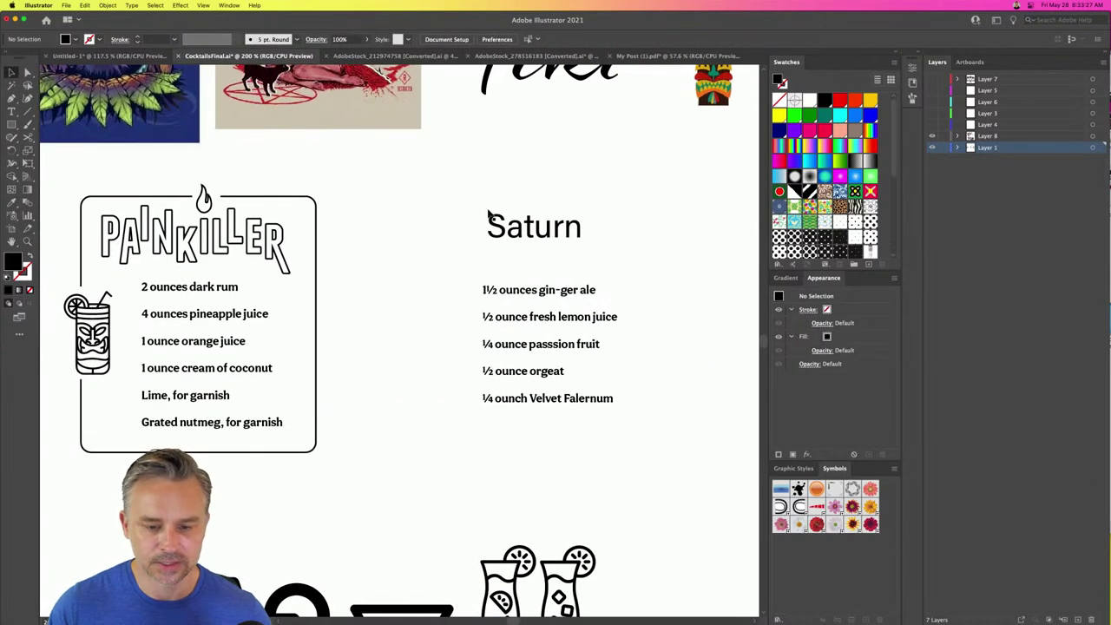
- Select the Saturn title and zoom in on it
{"action": "left_click", "coordinate": [515, 227]}
{"action": "key", "text": "super+equal"}
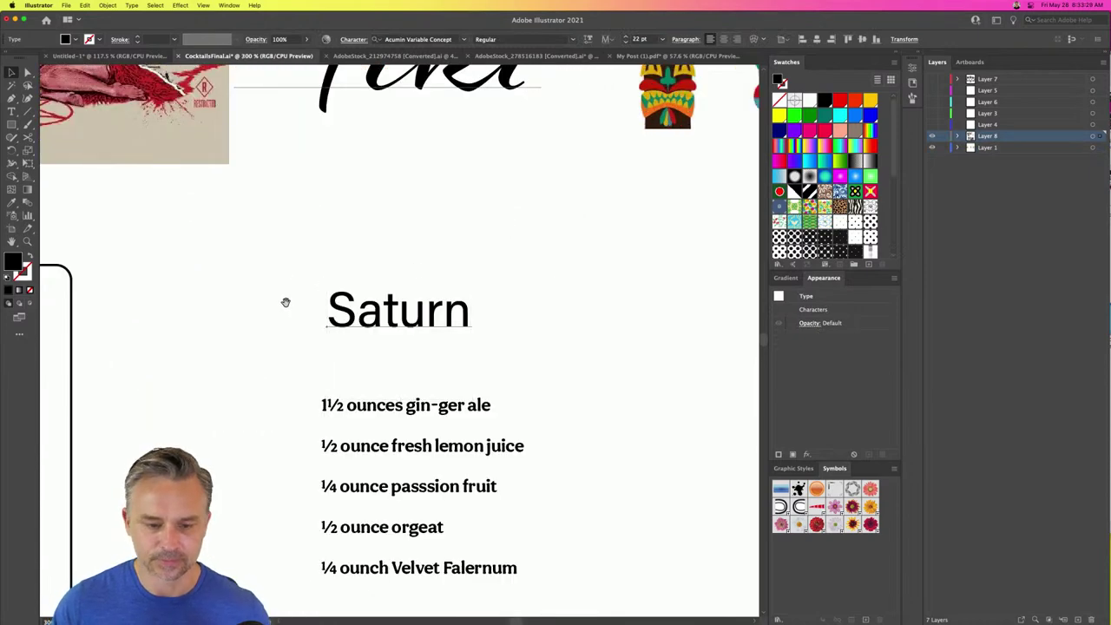
{"action": "scroll", "coordinate": [298, 260], "scroll_direction": "down", "scroll_amount": 2}
{"action": "scroll", "coordinate": [265, 258], "scroll_direction": "left", "scroll_amount": 2}
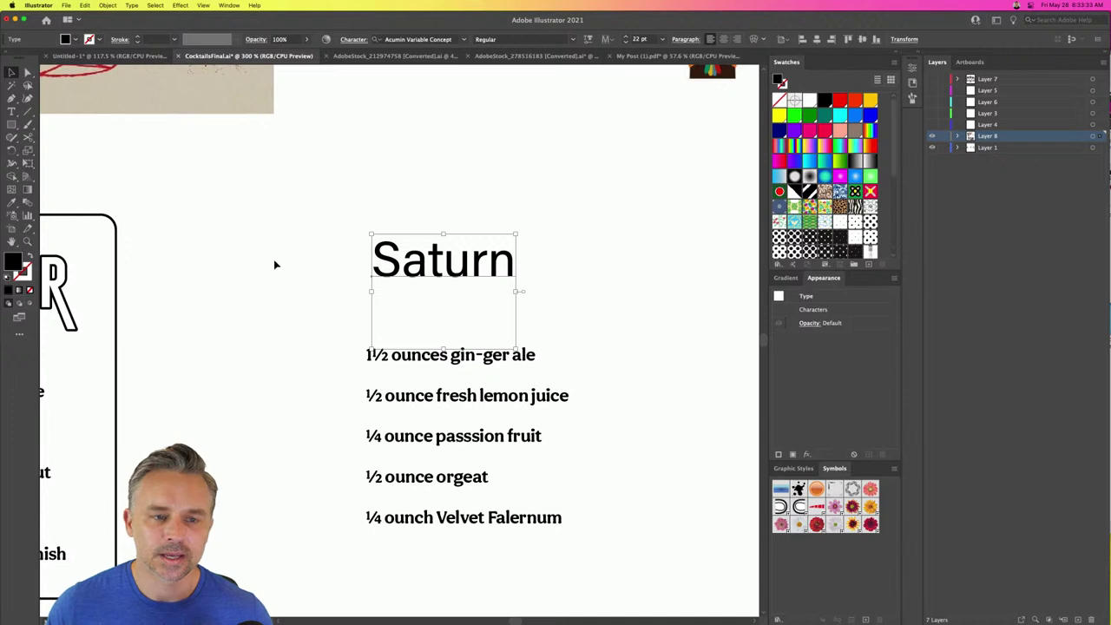
- Draw an outlined circle to the left of the Saturn title
{"action": "left_click", "coordinate": [263, 283]}
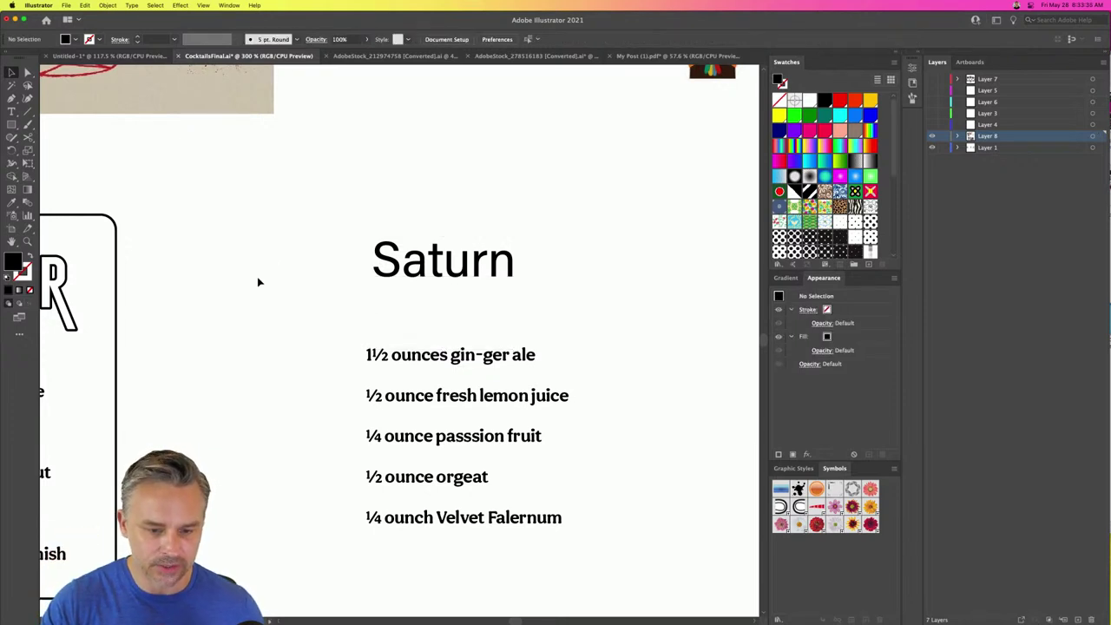
{"action": "left_click", "coordinate": [11, 125]}
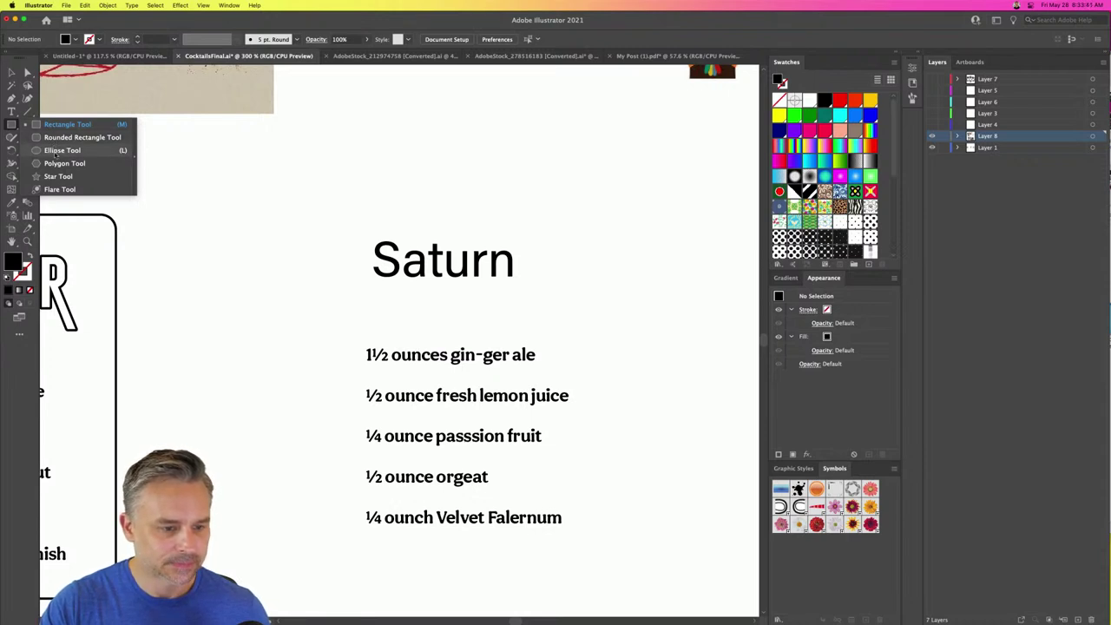
{"action": "left_click", "coordinate": [54, 150]}
{"action": "left_click_drag", "start_coordinate": [254, 226], "coordinate": [327, 298]}
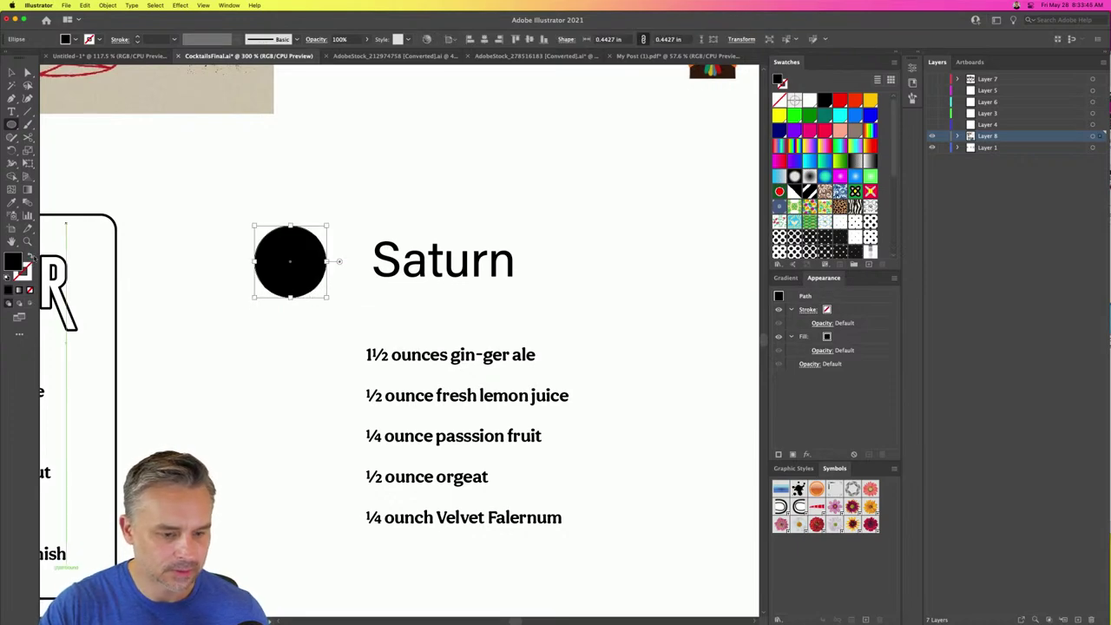
{"action": "scroll", "coordinate": [283, 204], "scroll_direction": "left", "scroll_amount": 5}
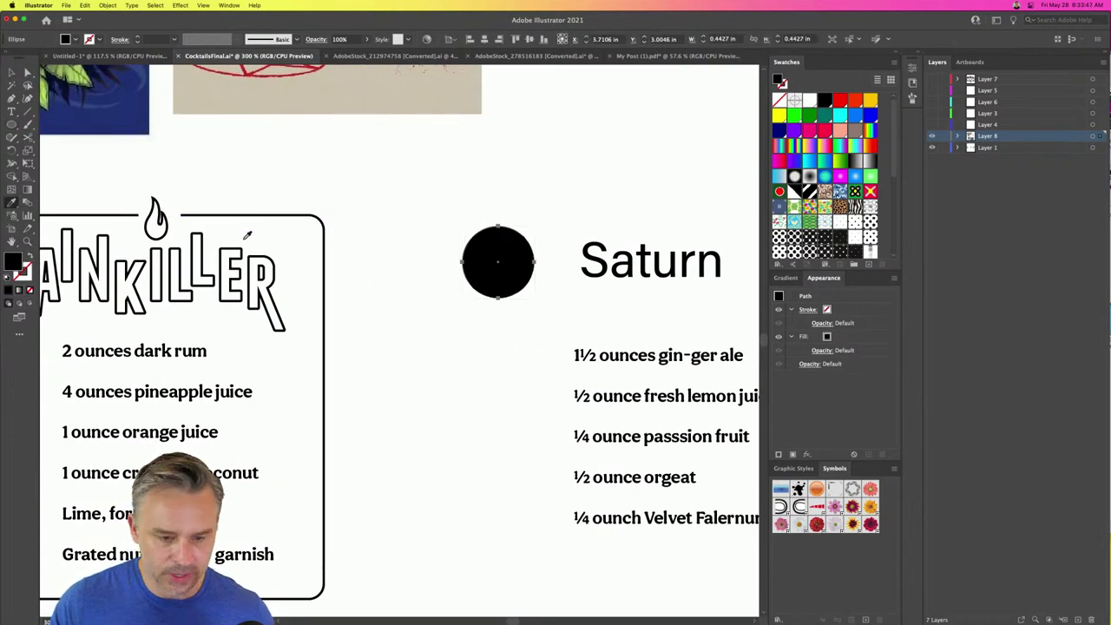
{"action": "key", "text": "shift+x"}
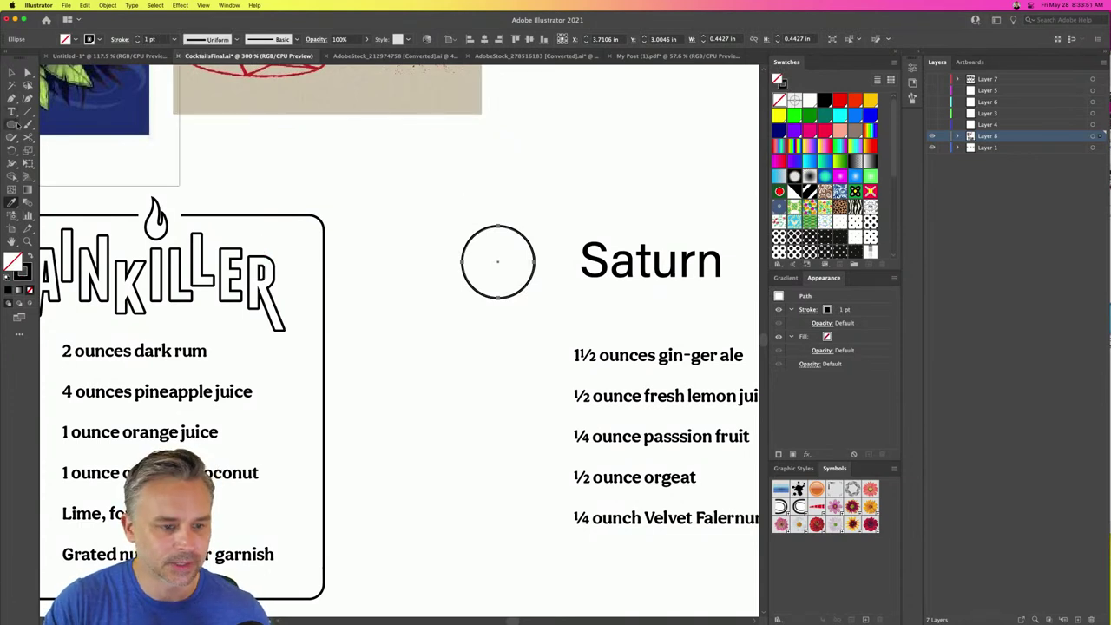
- Add two nested ring ellipses across the circle and centre them horizontally with it
{"action": "left_click", "coordinate": [12, 124]}
{"action": "left_click_drag", "start_coordinate": [434, 235], "coordinate": [566, 285]}
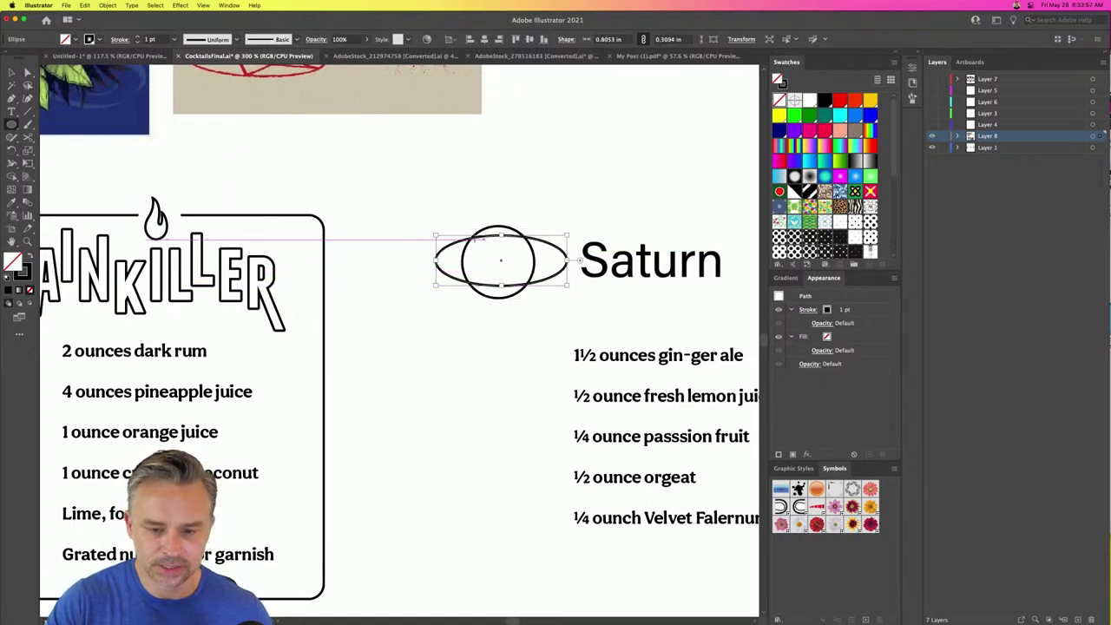
{"action": "left_click", "coordinate": [12, 73]}
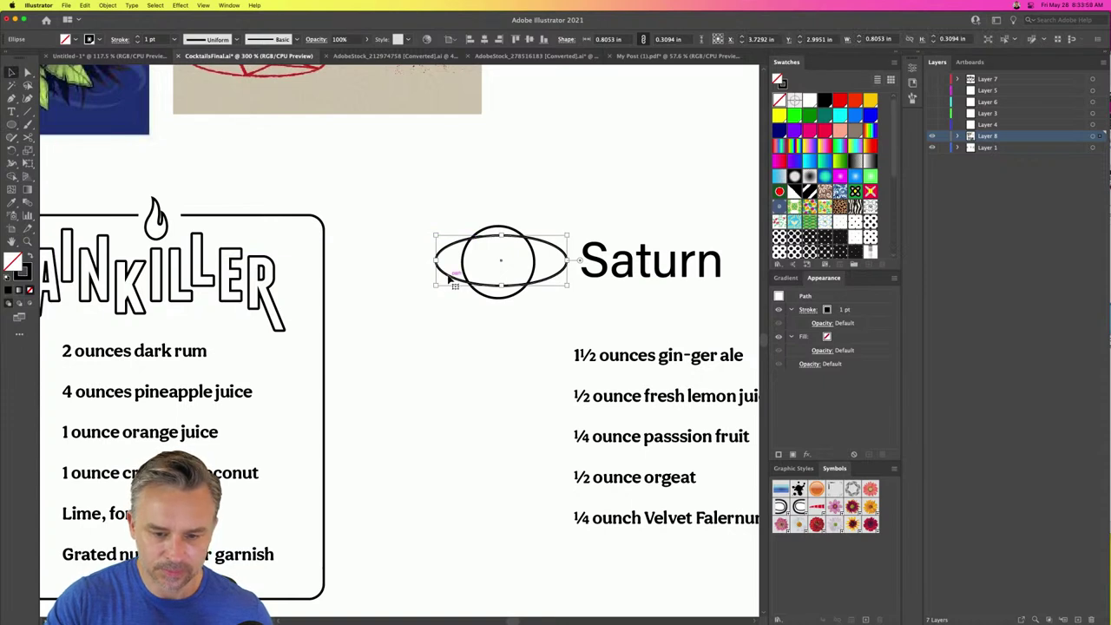
{"action": "left_click_drag", "start_coordinate": [445, 274], "coordinate": [444, 268]}
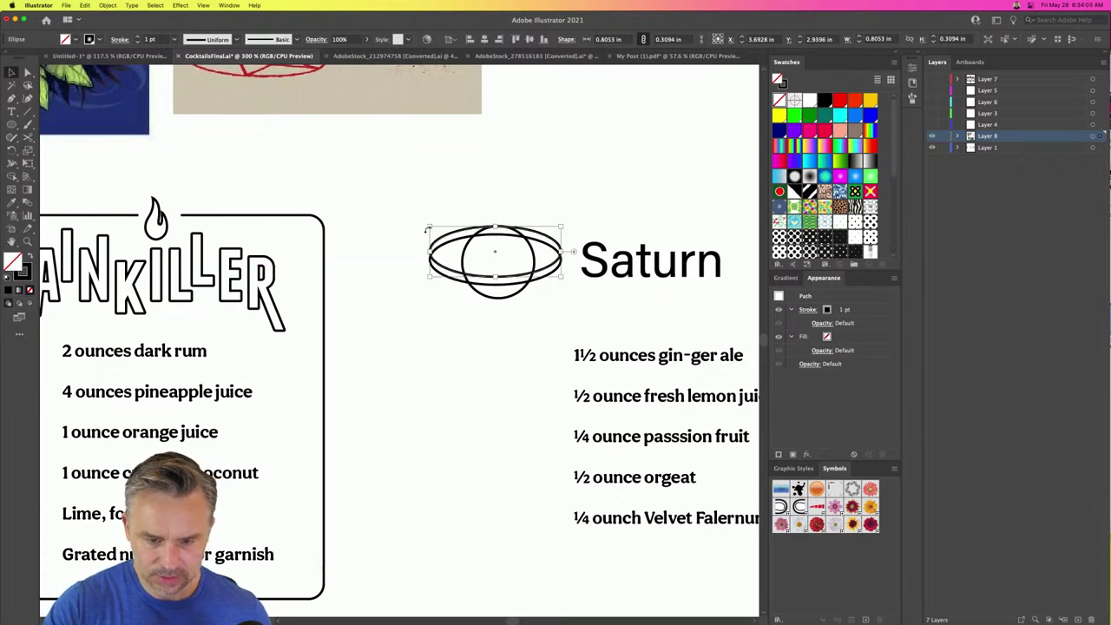
{"action": "left_click_drag", "start_coordinate": [429, 227], "coordinate": [515, 327]}
{"action": "left_click_drag", "start_coordinate": [387, 220], "coordinate": [430, 326]}
{"action": "left_click", "coordinate": [483, 40]}
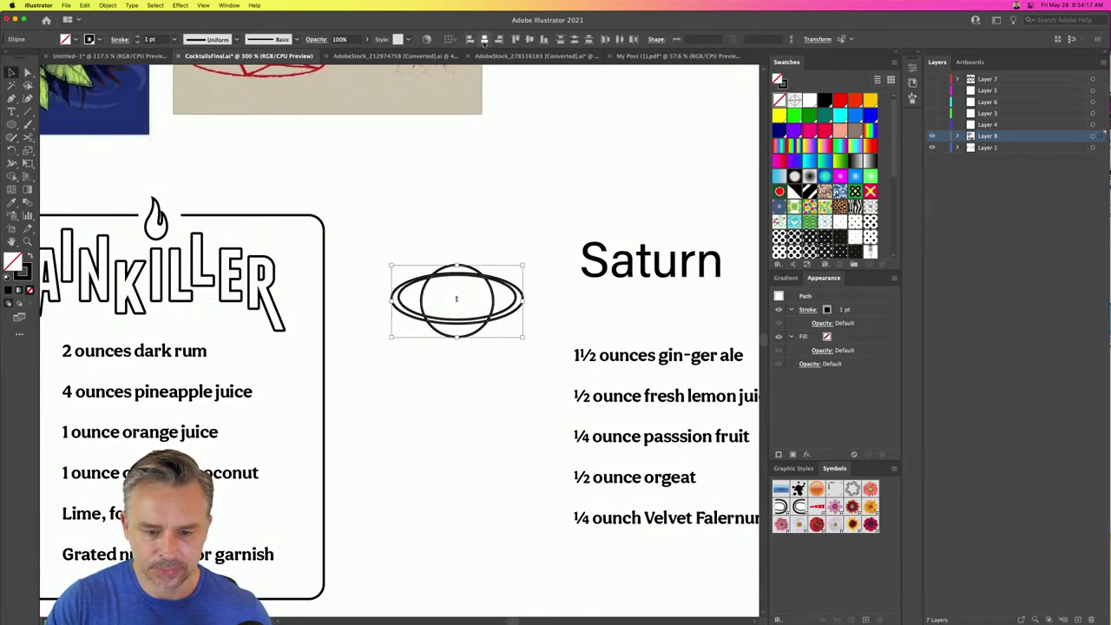
{"action": "key", "text": "super+equal"}
{"action": "key", "text": "super+equal"}
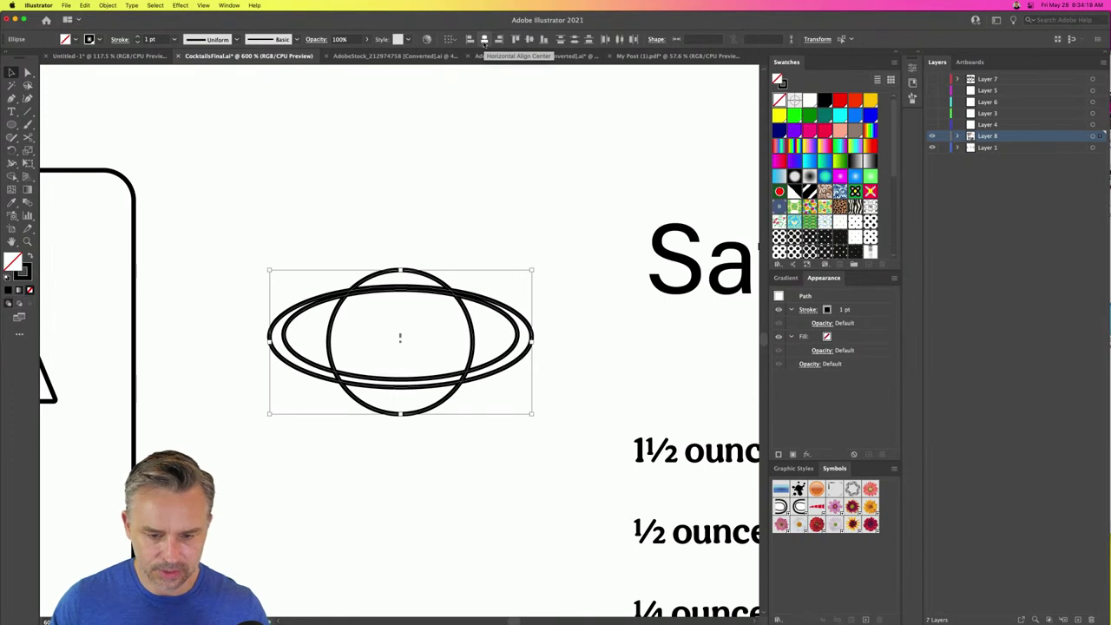
{"action": "scroll", "coordinate": [478, 165], "scroll_direction": "down", "scroll_amount": 2}
{"action": "scroll", "coordinate": [479, 164], "scroll_direction": "left", "scroll_amount": 3}
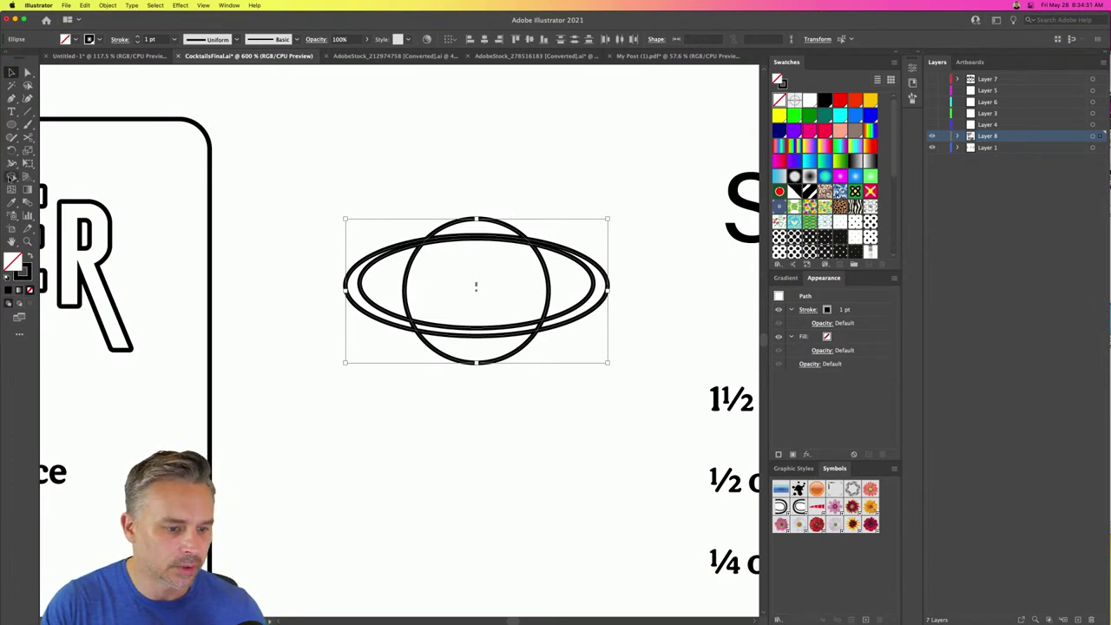
- Merge the planet's centre with its top cap using the Shape Builder Tool
{"action": "left_click", "coordinate": [11, 176]}
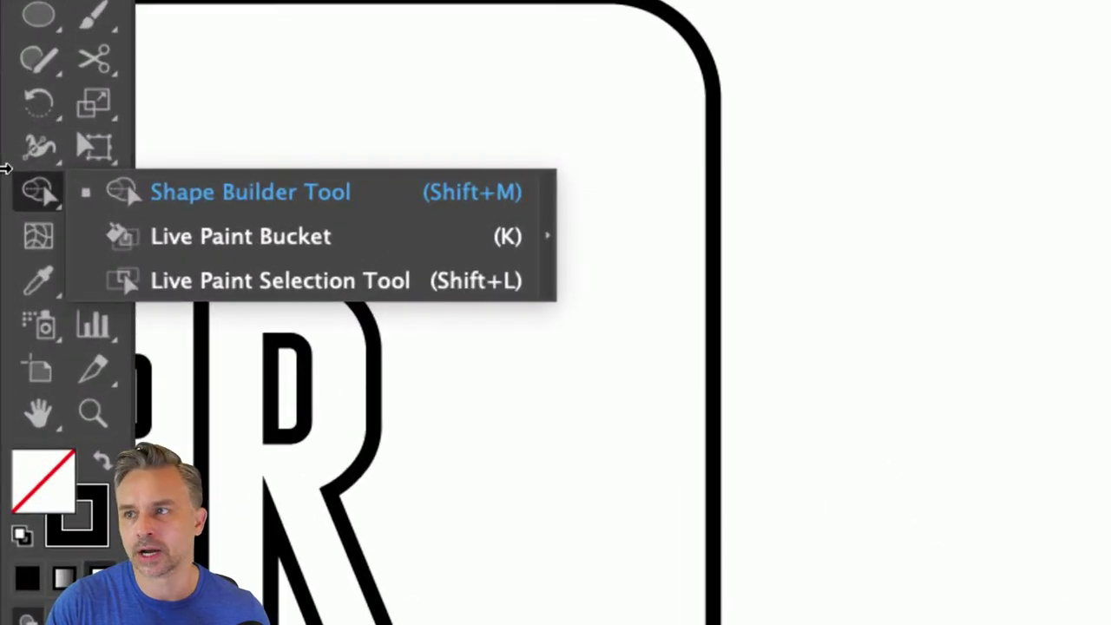
{"action": "left_click", "coordinate": [195, 198]}
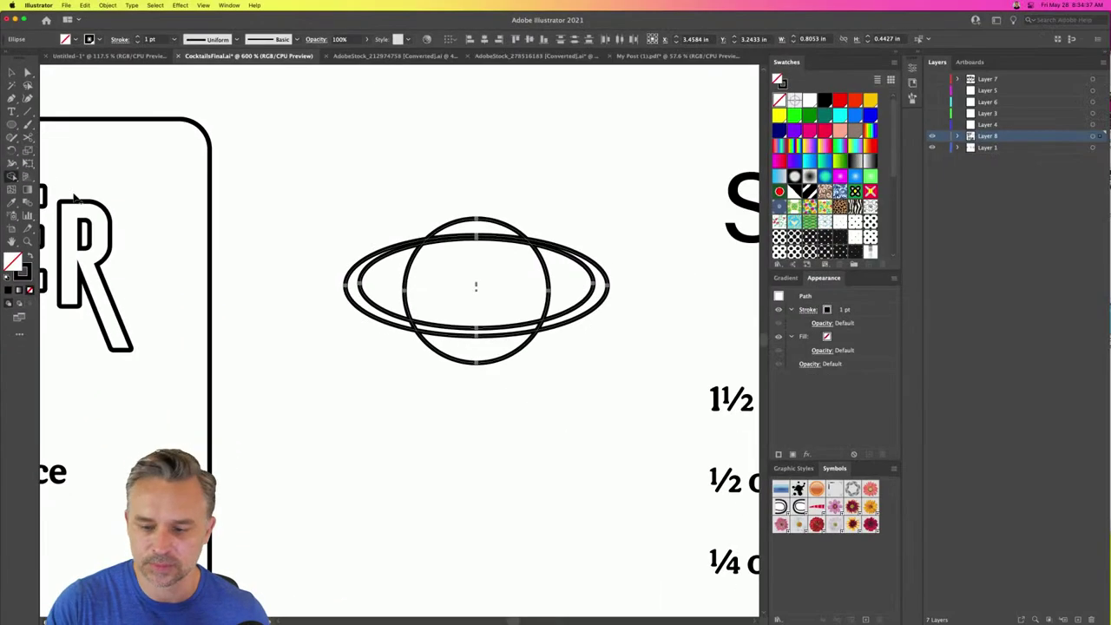
{"action": "mouse_move", "coordinate": [476, 275]}
{"action": "left_mouse_down"}
{"action": "mouse_move", "coordinate": [475, 235]}
{"action": "mouse_move", "coordinate": [454, 304]}
{"action": "mouse_move", "coordinate": [423, 330]}
{"action": "mouse_move", "coordinate": [501, 339]}
{"action": "mouse_move", "coordinate": [550, 327]}
{"action": "left_mouse_up"}
- Select all the planet's paths and tilt the icon slightly counter-clockwise
{"action": "key", "text": "v"}
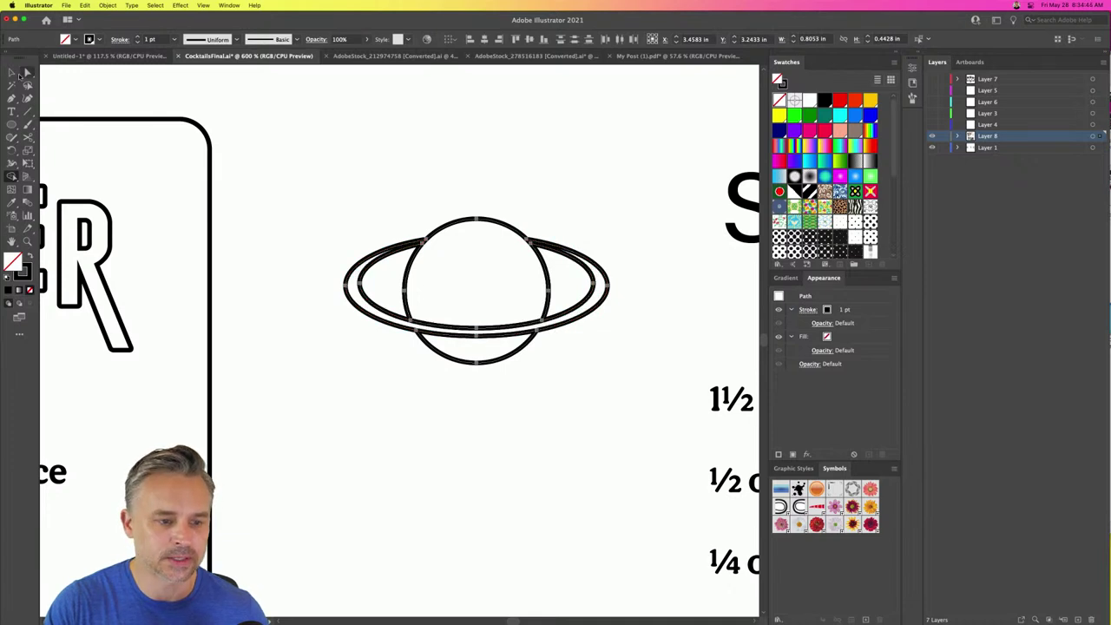
{"action": "left_click", "coordinate": [311, 165]}
{"action": "left_click_drag", "start_coordinate": [308, 158], "coordinate": [610, 396]}
{"action": "right_click", "coordinate": [489, 294]}
{"action": "left_click", "coordinate": [446, 268]}
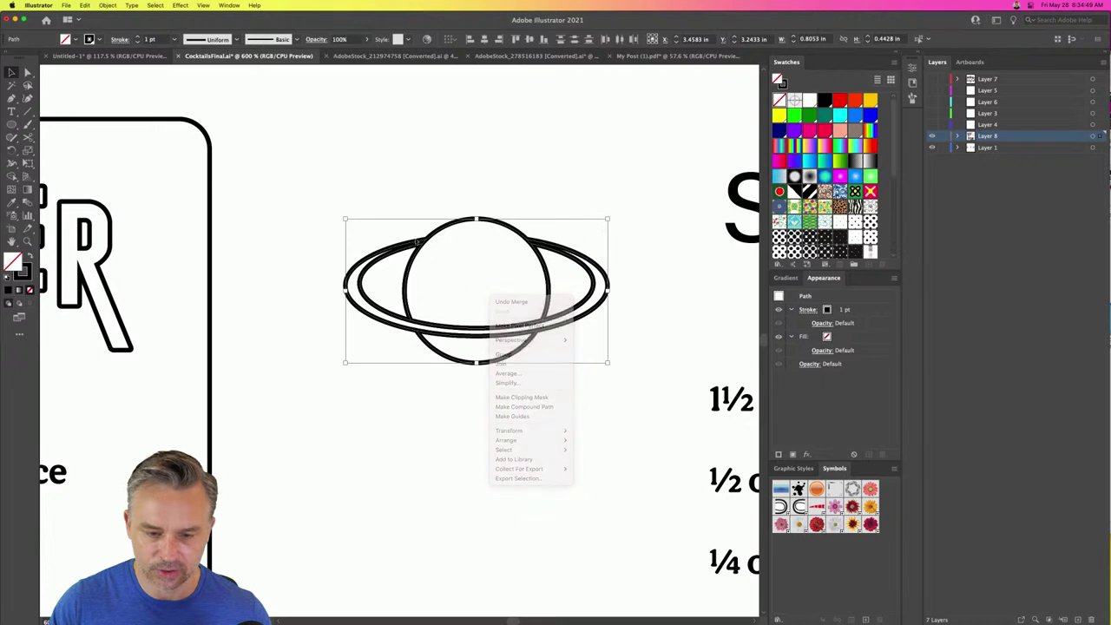
{"action": "left_click_drag", "start_coordinate": [341, 212], "coordinate": [351, 235]}
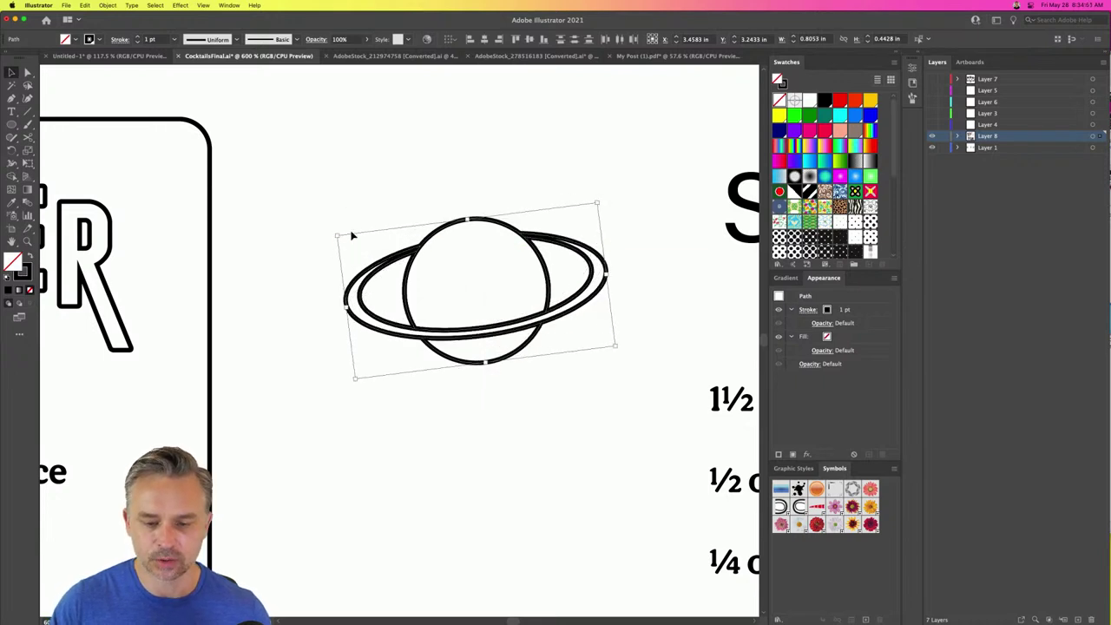
{"action": "key", "text": "super+z"}
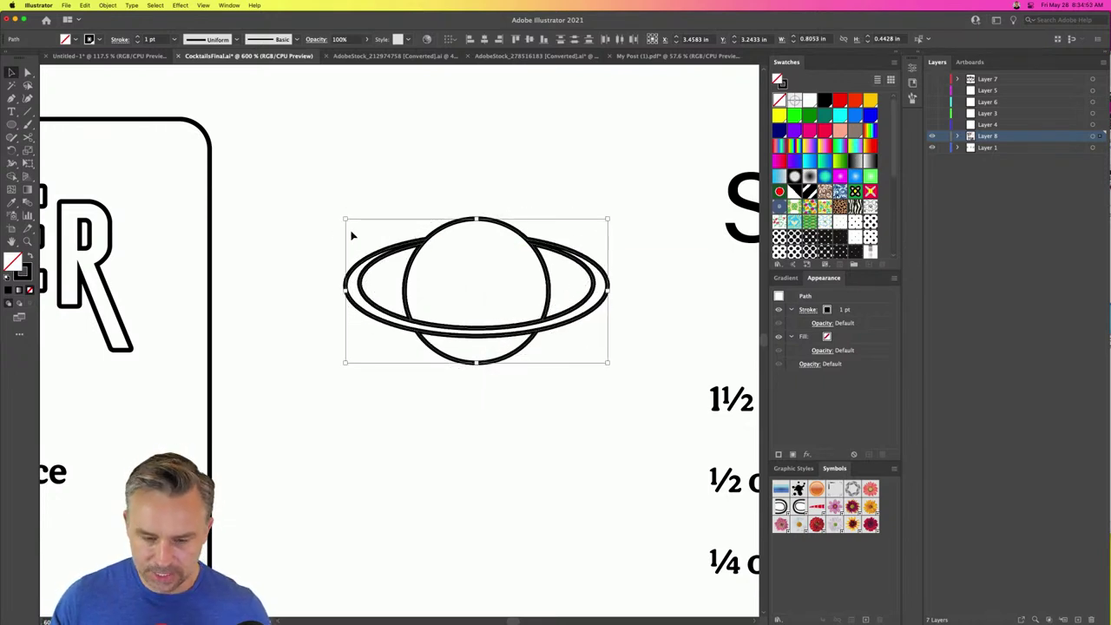
{"action": "left_click_drag", "start_coordinate": [339, 216], "coordinate": [339, 256]}
{"action": "key", "text": "super+minus"}
{"action": "key", "text": "super+minus"}
{"action": "scroll", "coordinate": [444, 263], "scroll_direction": "right", "scroll_amount": 3}
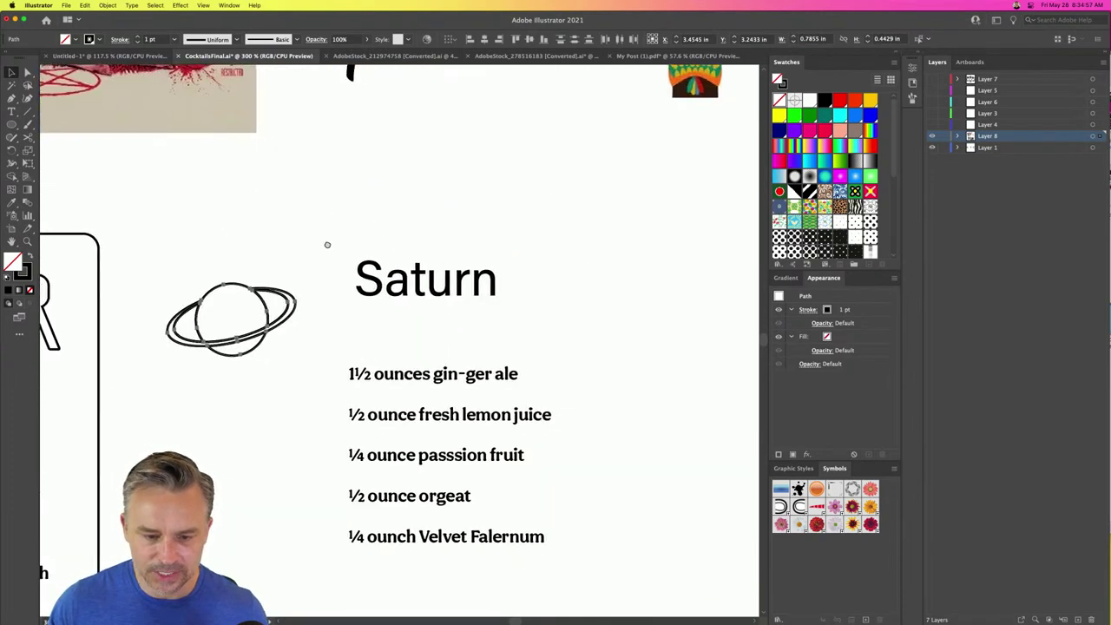
- Straighten the planet and set the Saturn title in the decorative font Amboy Inline
{"action": "scroll", "coordinate": [322, 243], "scroll_direction": "left", "scroll_amount": 1}
{"action": "key", "text": "super+z"}
{"action": "left_click", "coordinate": [429, 274]}
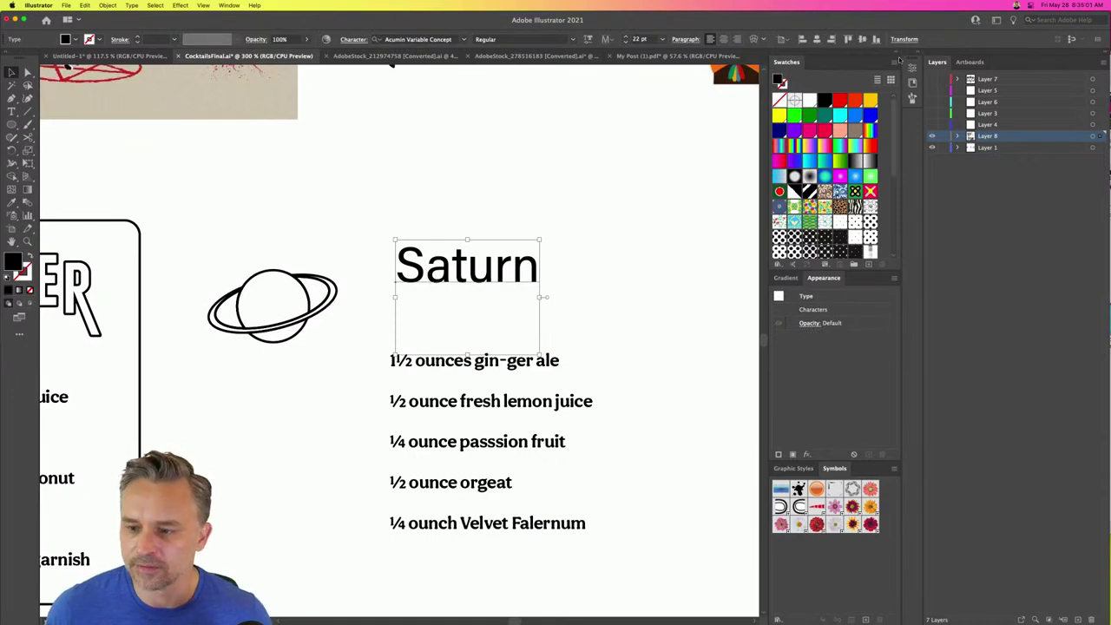
{"action": "left_click", "coordinate": [921, 50]}
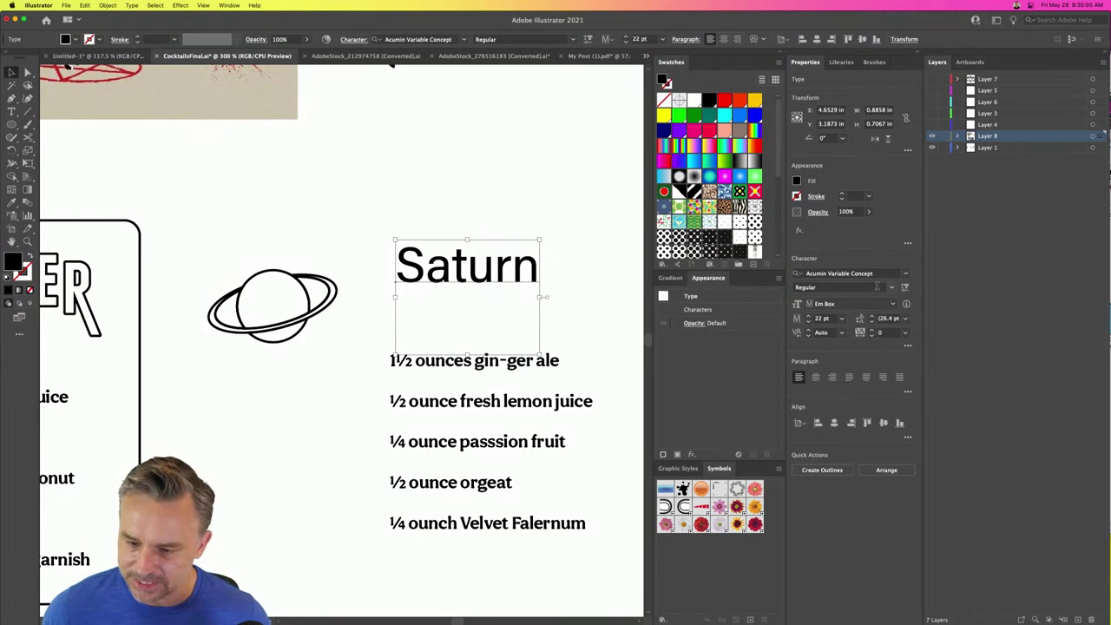
{"action": "left_click", "coordinate": [906, 274]}
{"action": "left_click", "coordinate": [826, 309]}
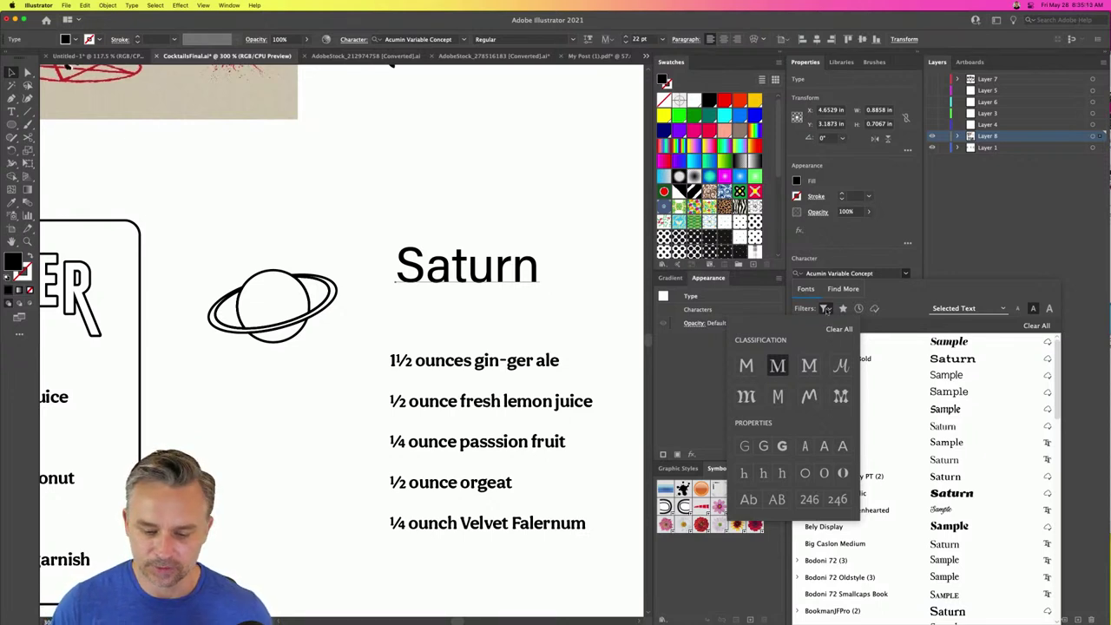
{"action": "left_click", "coordinate": [839, 396]}
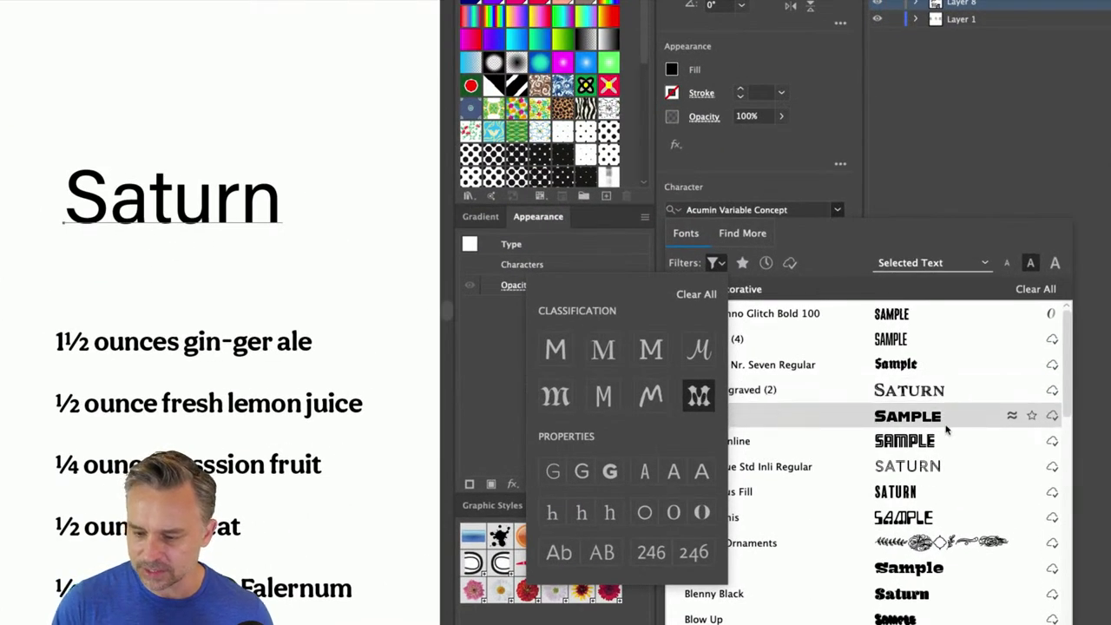
{"action": "left_click", "coordinate": [907, 444]}
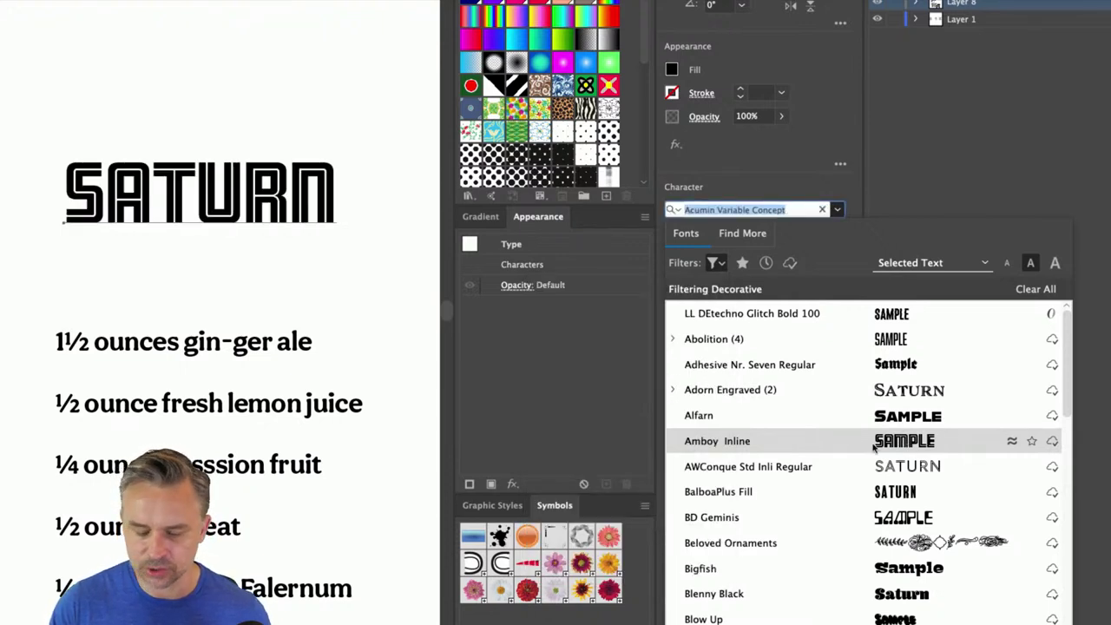
{"action": "left_click", "coordinate": [952, 440]}
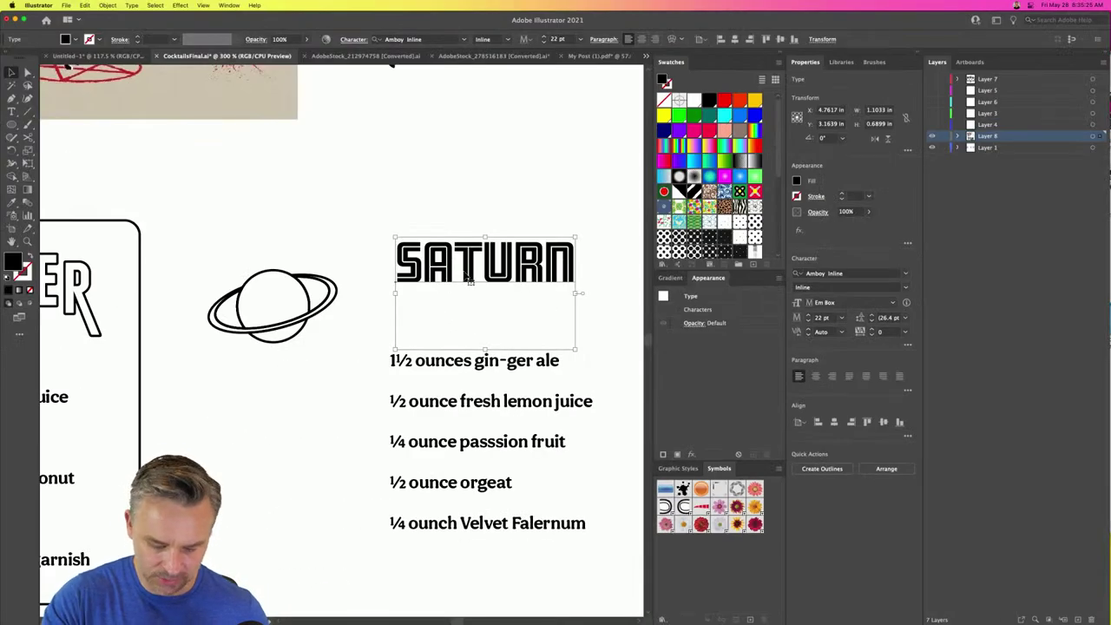
- Duplicate the title above and set the lower copy in AWConque Std Inli Regular
{"action": "left_click_drag", "start_coordinate": [476, 276], "coordinate": [482, 152]}
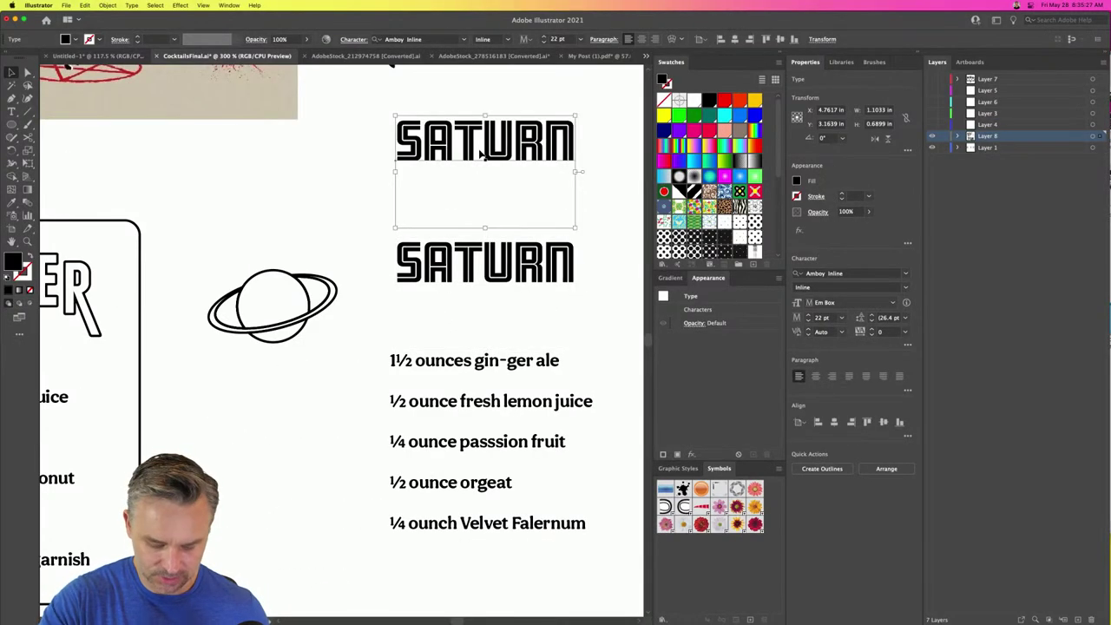
{"action": "left_click", "coordinate": [501, 260]}
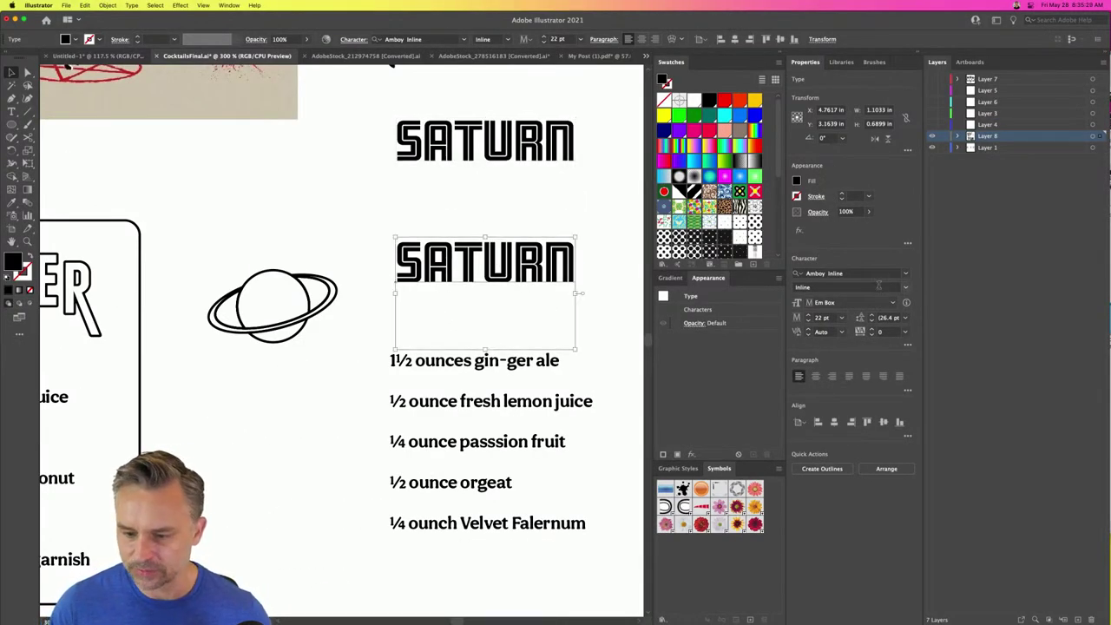
{"action": "left_click", "coordinate": [906, 273]}
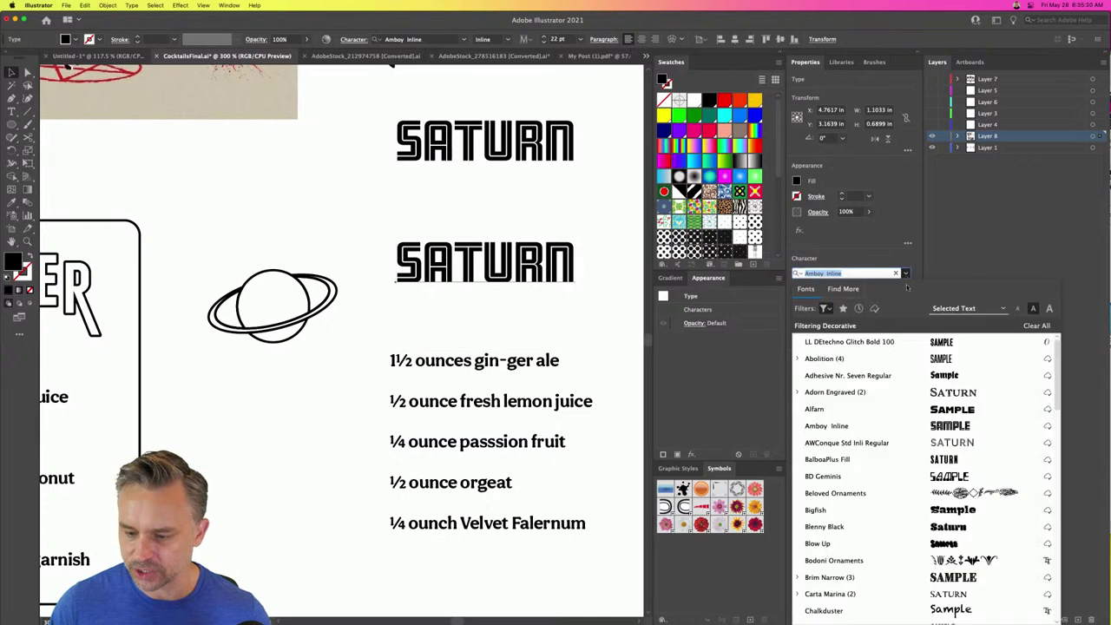
{"action": "left_click", "coordinate": [919, 443]}
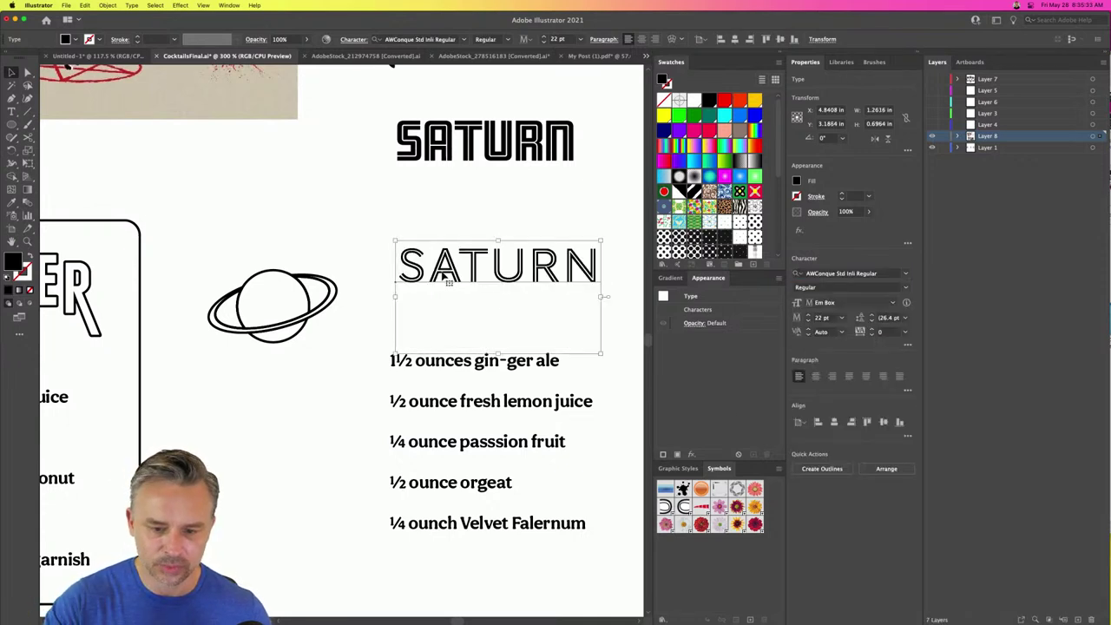
- Duplicate the title again, set a copy in Alfarn, and duplicate that toward the top-left
{"action": "left_click_drag", "start_coordinate": [446, 276], "coordinate": [307, 197]}
{"action": "left_click", "coordinate": [480, 274]}
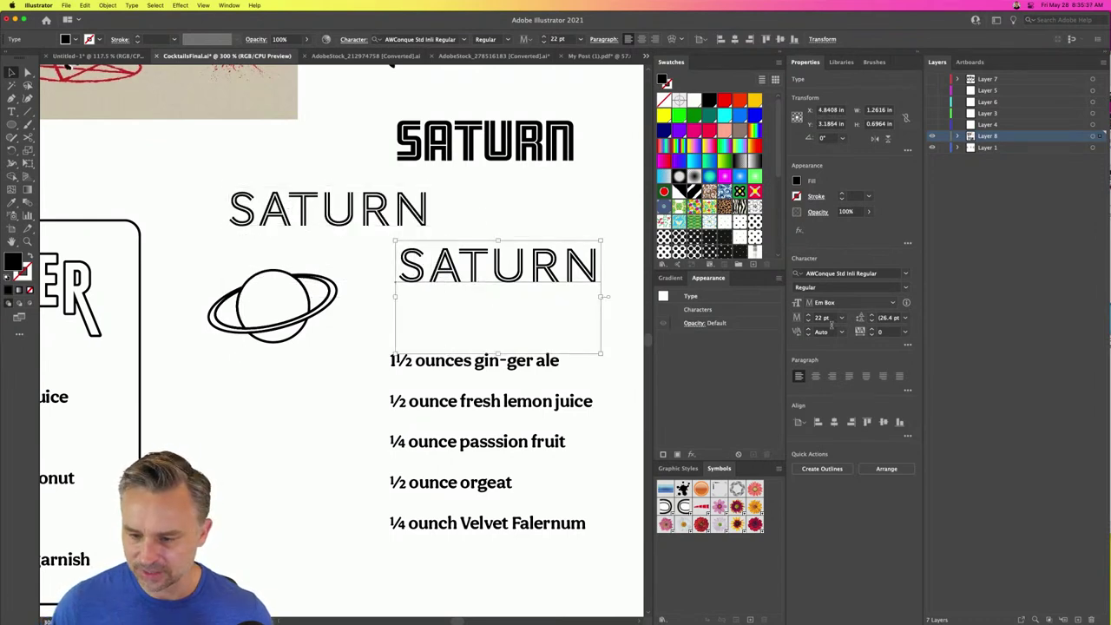
{"action": "left_click", "coordinate": [905, 275]}
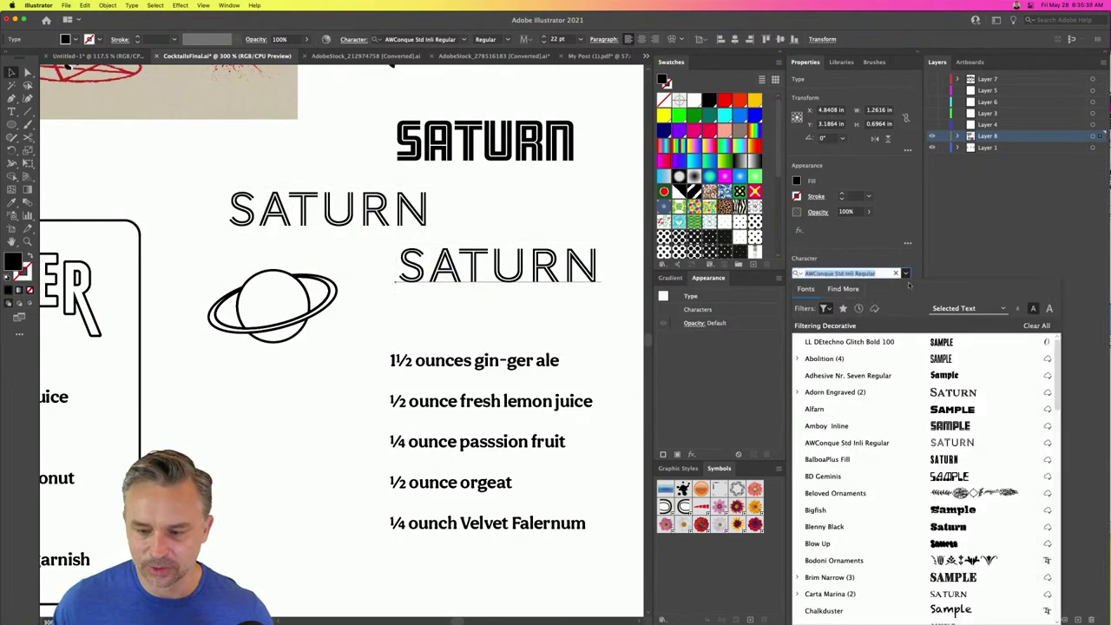
{"action": "left_click", "coordinate": [913, 409]}
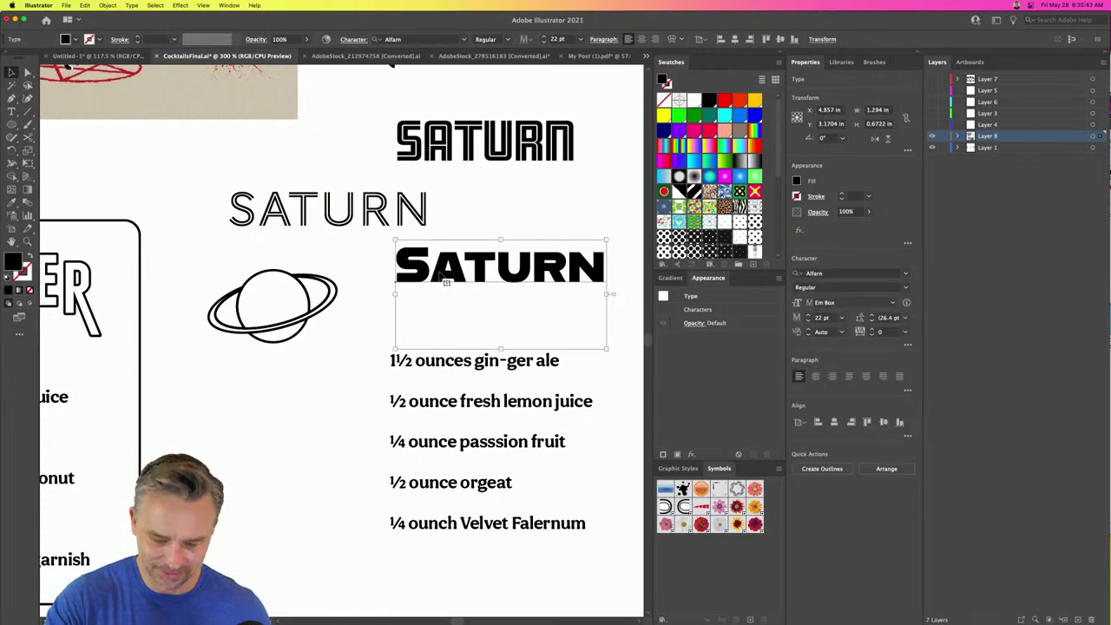
{"action": "left_click", "coordinate": [439, 325]}
{"action": "left_click_drag", "start_coordinate": [445, 261], "coordinate": [219, 175]}
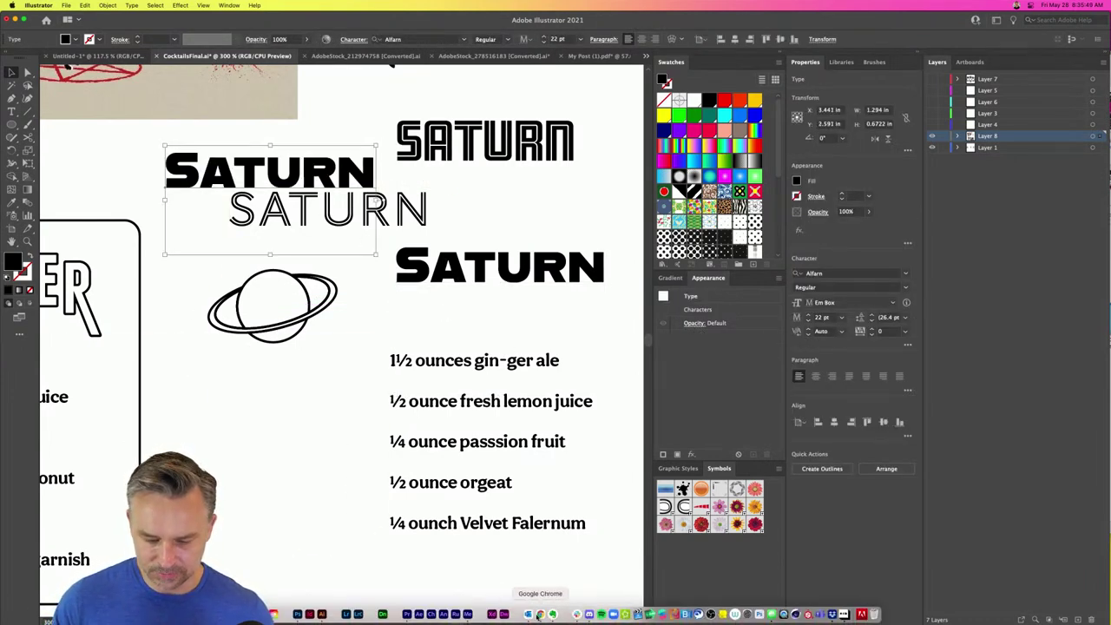
{"action": "left_click", "coordinate": [540, 614]}
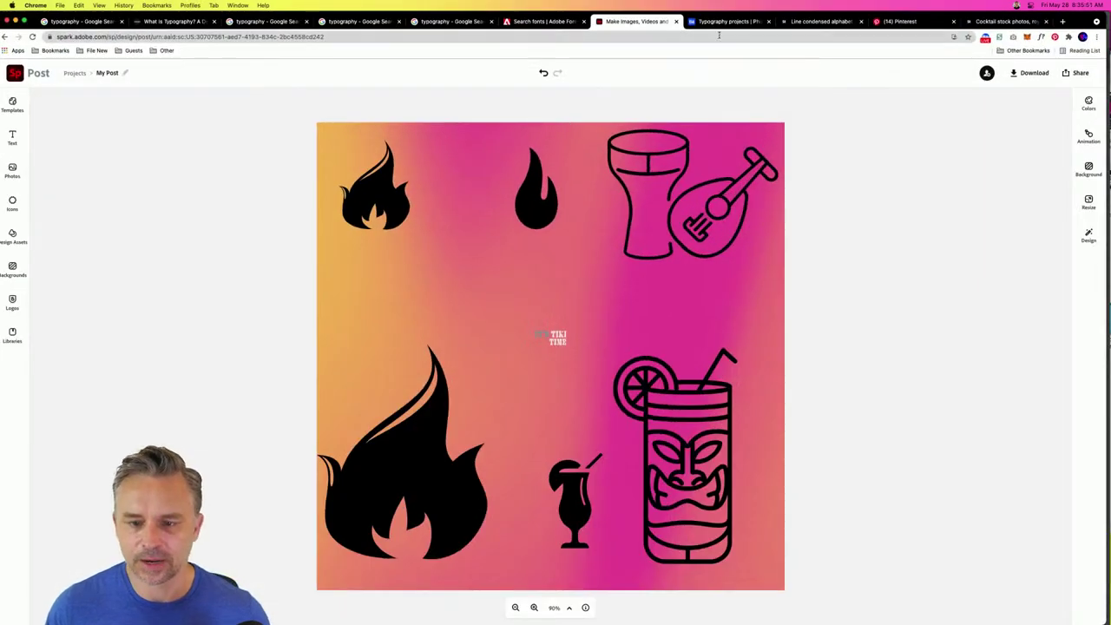
- Filter Adobe Fonts to the 28 Futuristic families, previewing 'Saturn' as sample text
{"action": "left_click", "coordinate": [724, 21]}
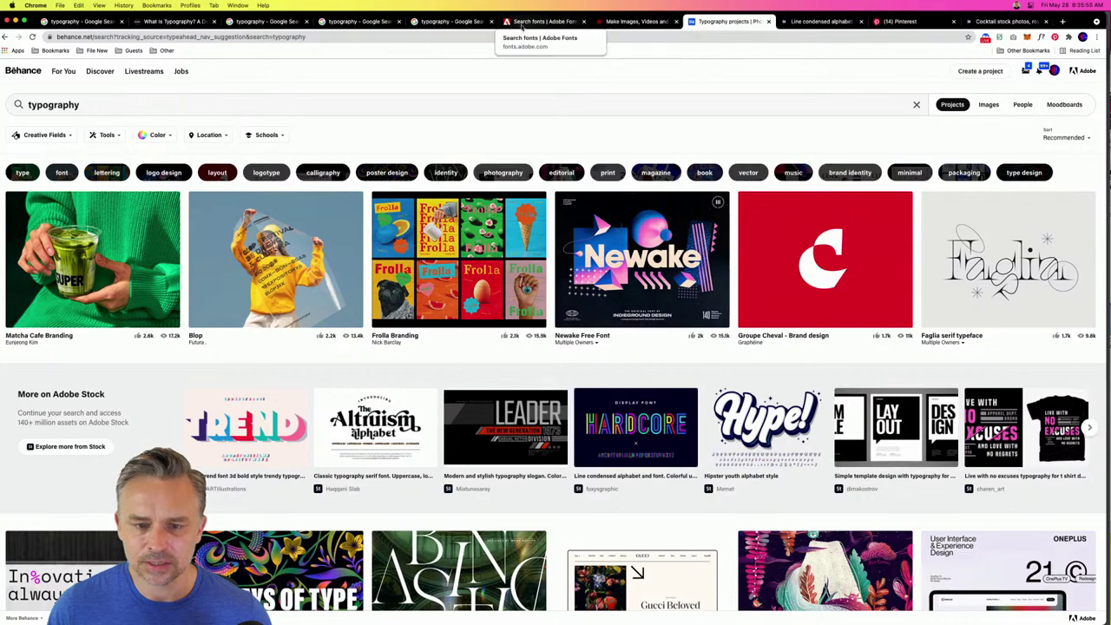
{"action": "left_click", "coordinate": [539, 22]}
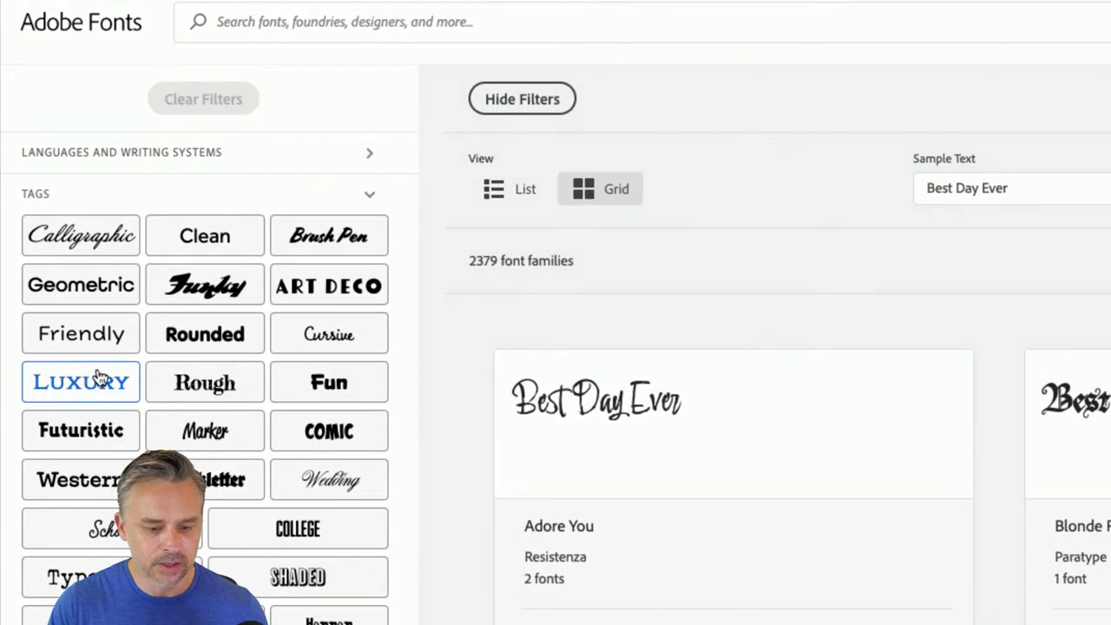
{"action": "left_click", "coordinate": [59, 434]}
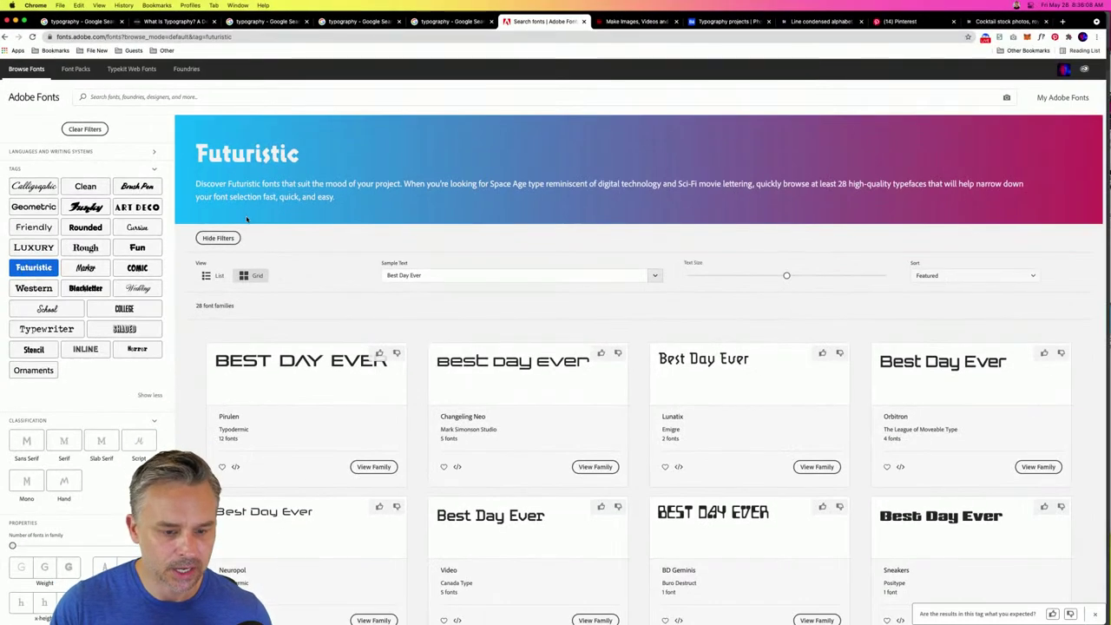
{"action": "left_click", "coordinate": [430, 276]}
{"action": "type", "text": "Saturn"}
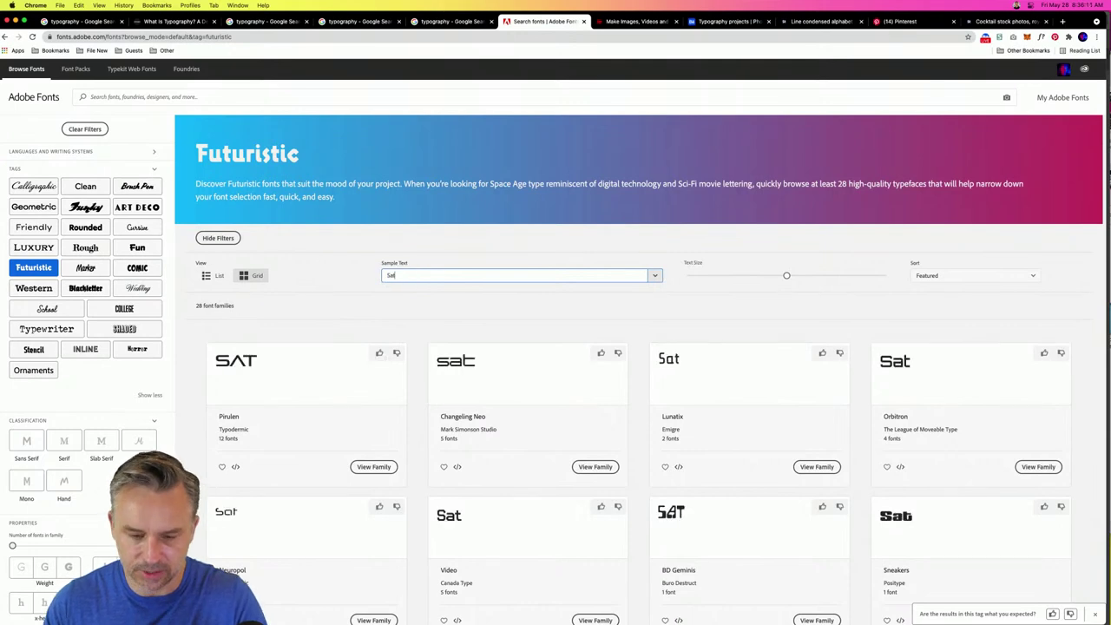
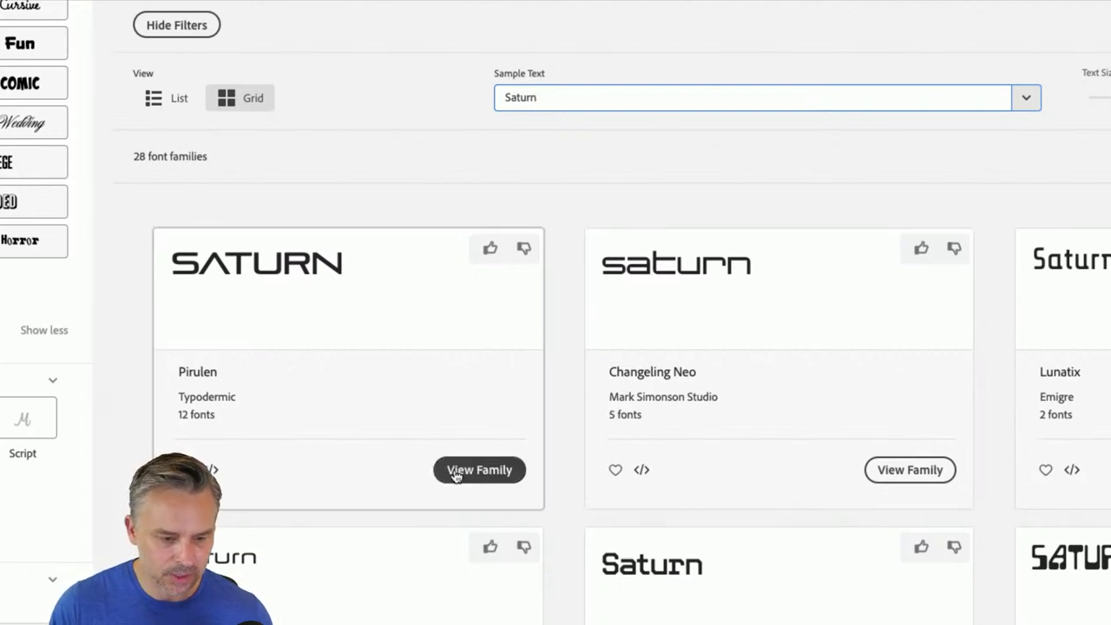
- Activate all 12 Pirulen fonts and return to the Futuristic font listing
{"action": "left_click", "coordinate": [454, 475]}
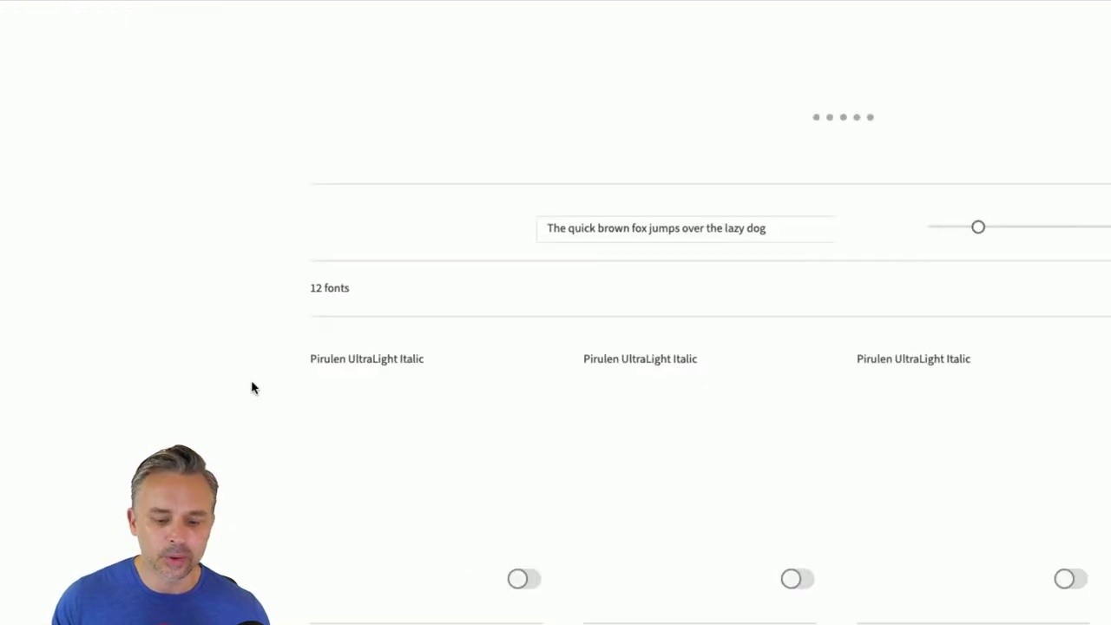
{"action": "left_click", "coordinate": [823, 156]}
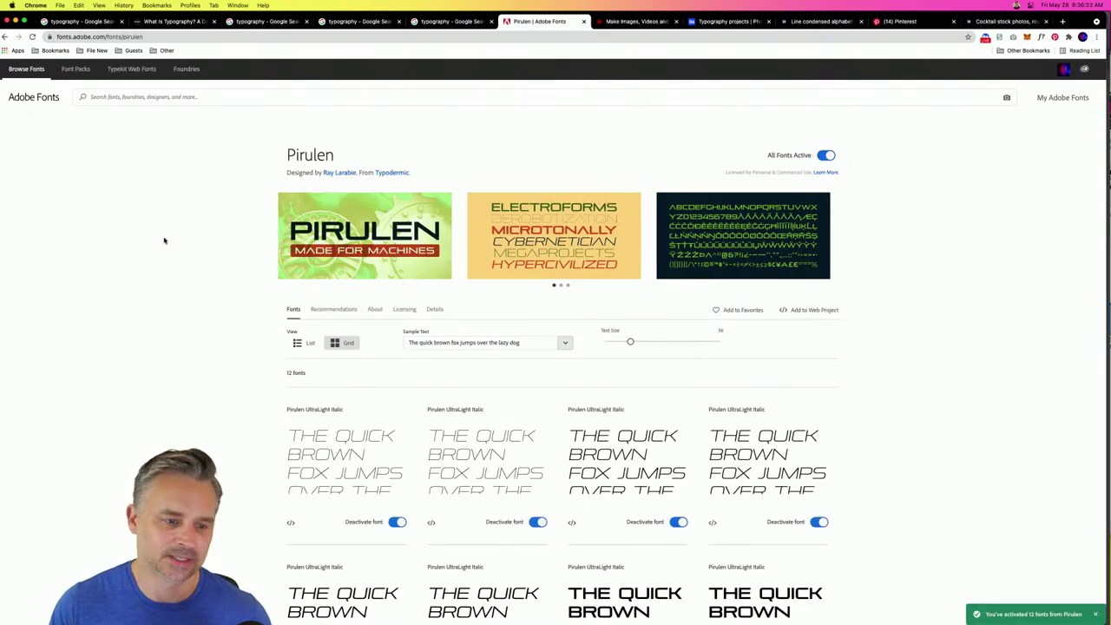
{"action": "left_click", "coordinate": [5, 36]}
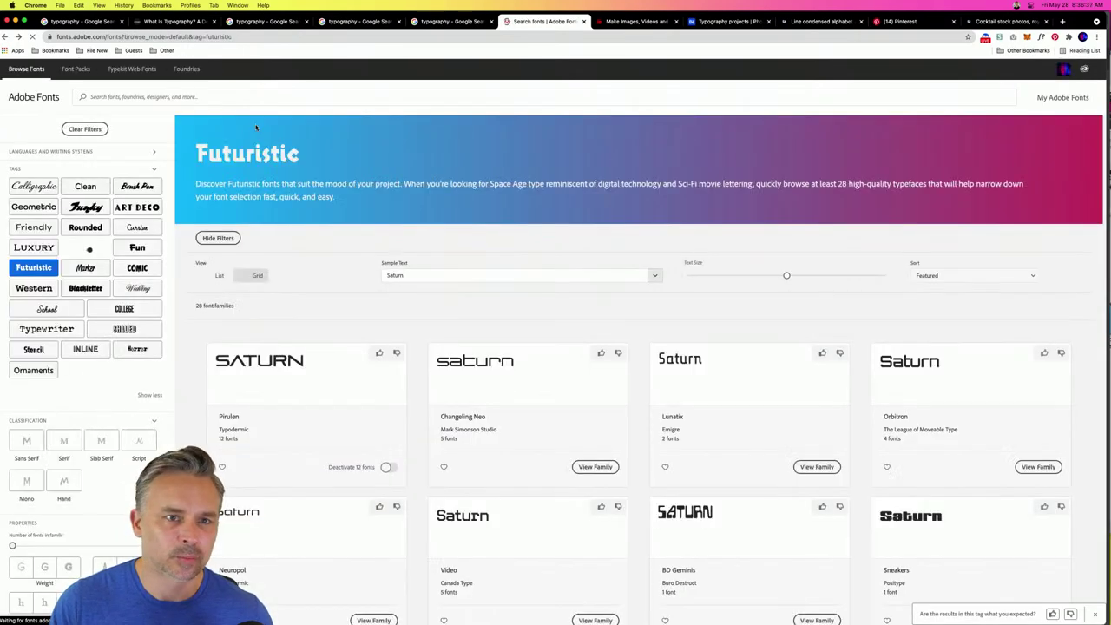
- Activate the BD Geminis font and go back to the Futuristic results
{"action": "scroll", "coordinate": [627, 492], "scroll_direction": "down", "scroll_amount": 3}
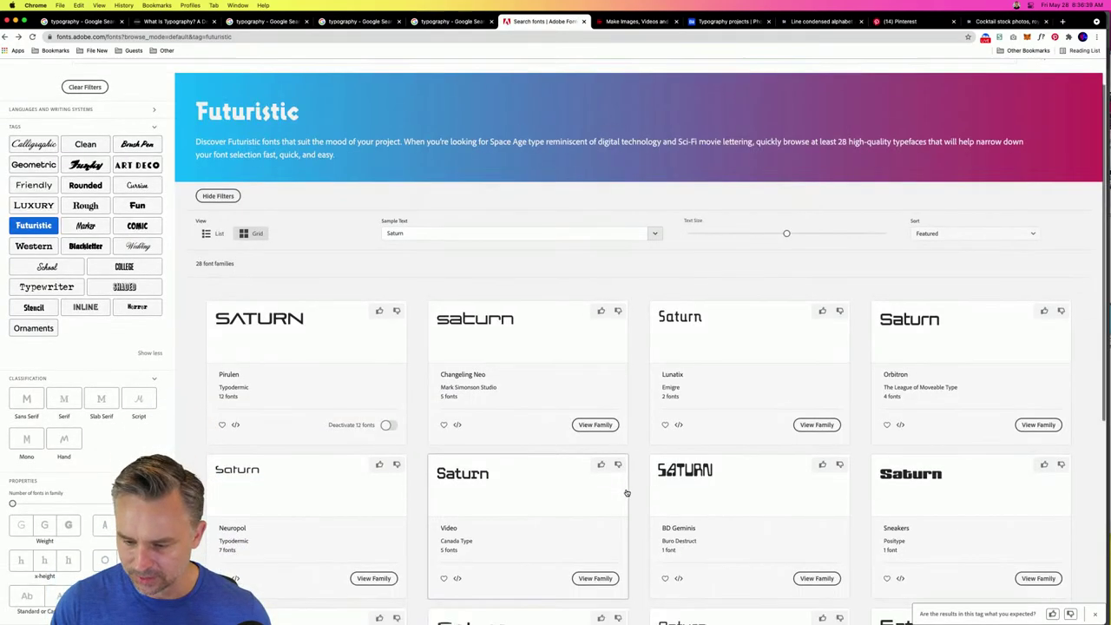
{"action": "scroll", "coordinate": [631, 493], "scroll_direction": "down", "scroll_amount": 2}
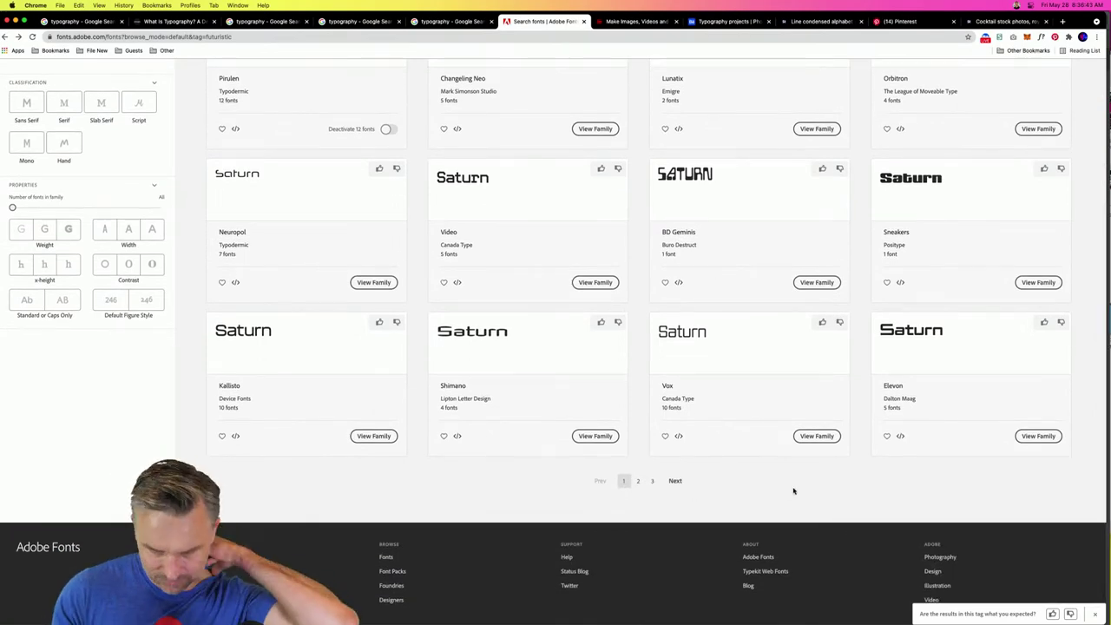
{"action": "scroll", "coordinate": [630, 278], "scroll_direction": "up", "scroll_amount": 1}
{"action": "scroll", "coordinate": [630, 278], "scroll_direction": "up", "scroll_amount": 5}
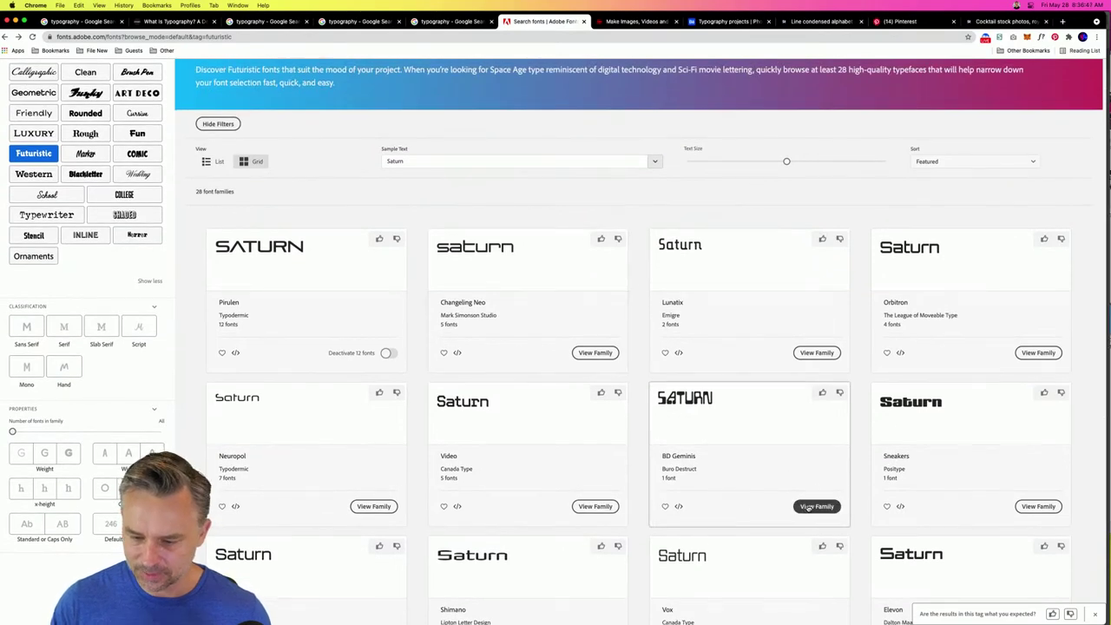
{"action": "left_click", "coordinate": [717, 431]}
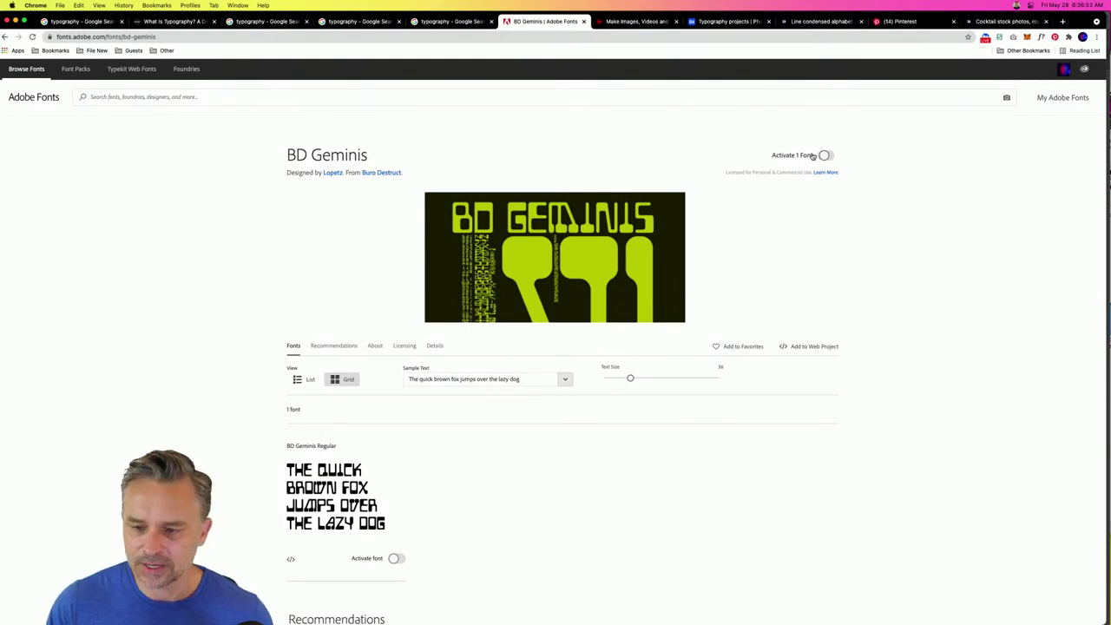
{"action": "left_click", "coordinate": [824, 155]}
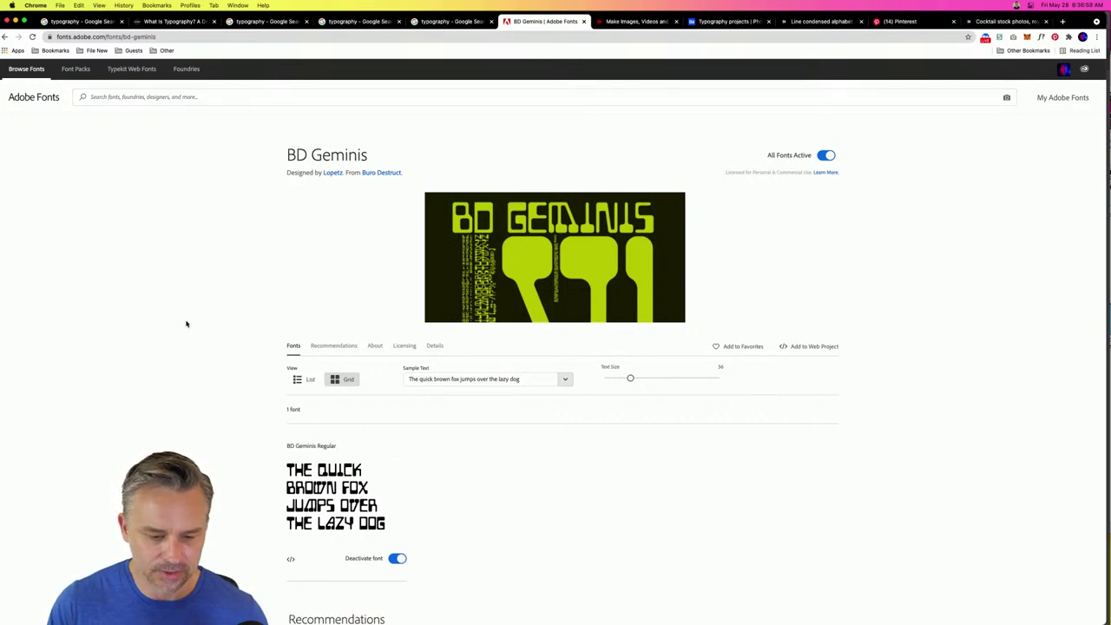
{"action": "left_click", "coordinate": [6, 37]}
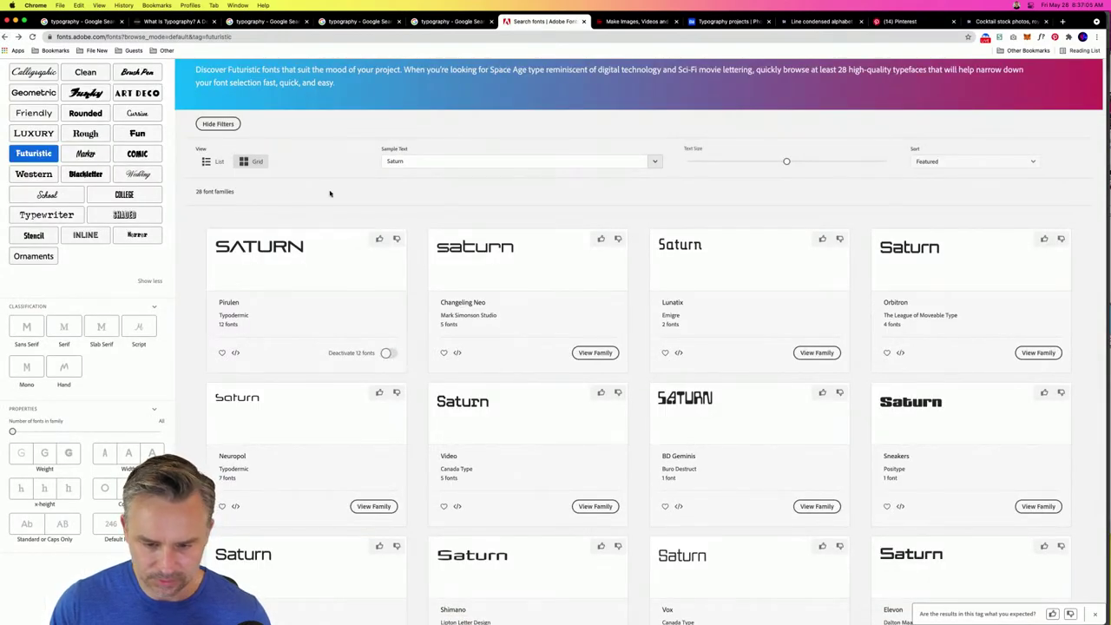
- Reload the Futuristic listing, activate all seven Neuropol fonts, and switch to the Illustrator recipe card
{"action": "scroll", "coordinate": [330, 193], "scroll_direction": "down", "scroll_amount": 3}
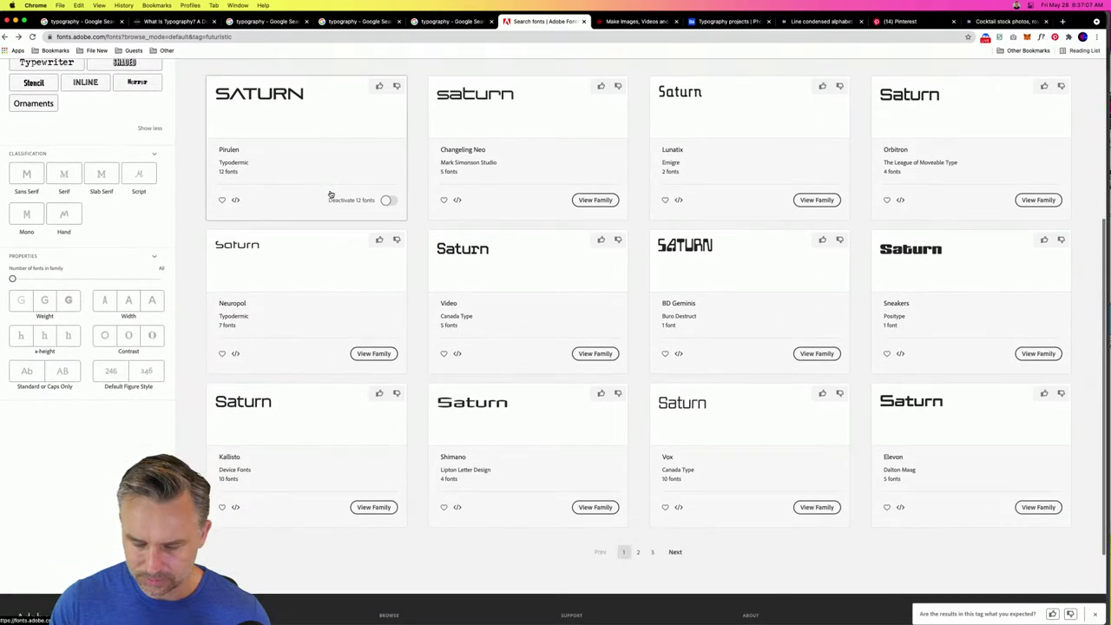
{"action": "scroll", "coordinate": [330, 193], "scroll_direction": "up", "scroll_amount": 3}
{"action": "left_click", "coordinate": [33, 36]}
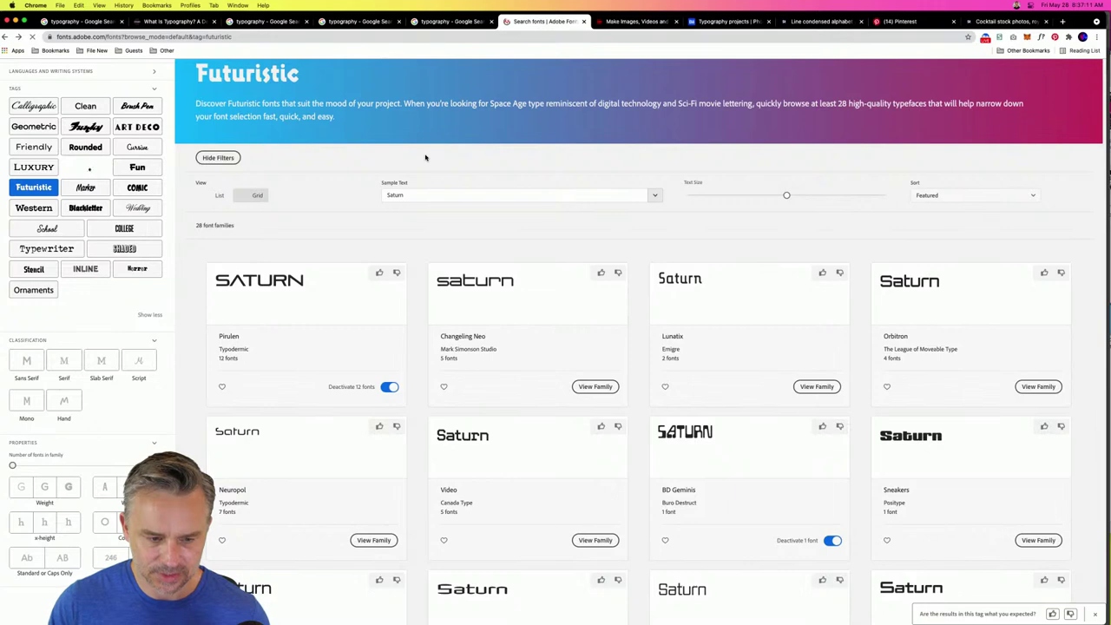
{"action": "scroll", "coordinate": [310, 488], "scroll_direction": "down", "scroll_amount": 2}
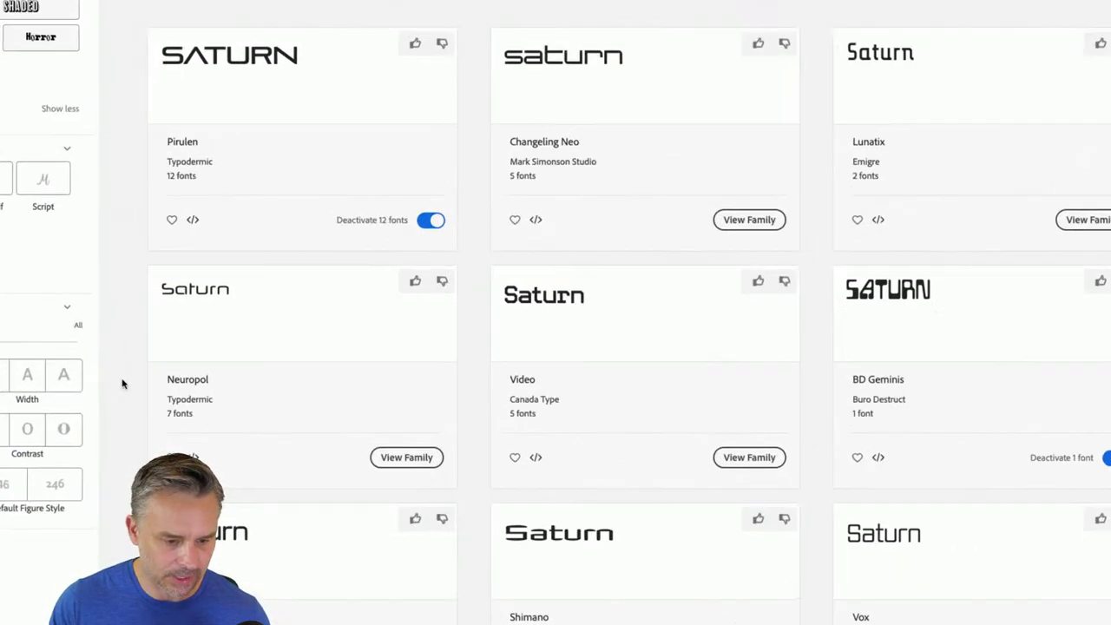
{"action": "left_click", "coordinate": [414, 467]}
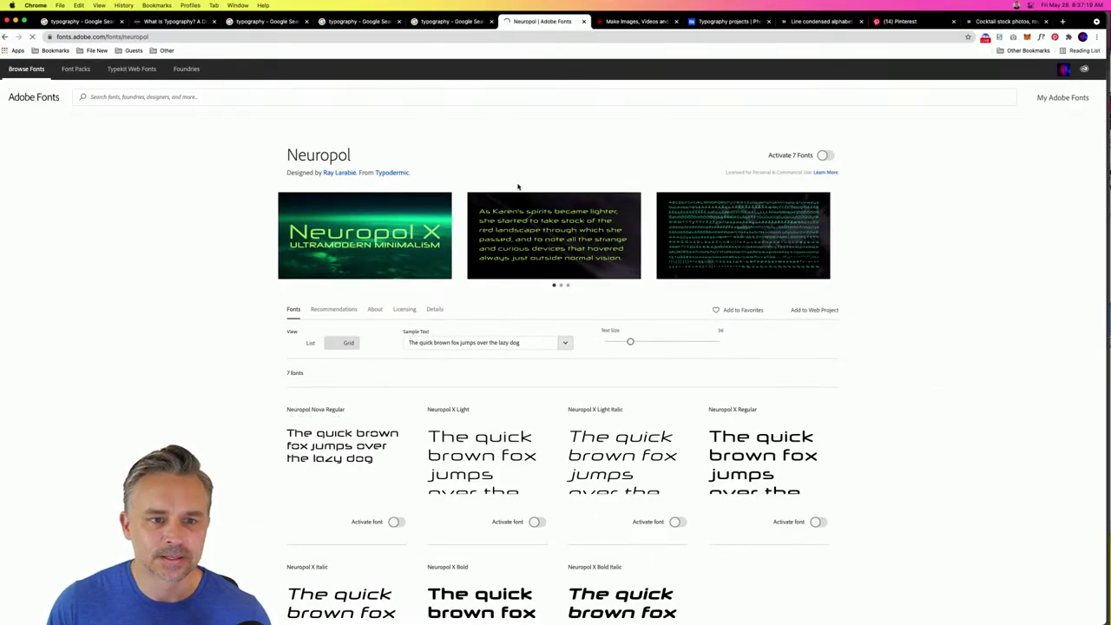
{"action": "left_click", "coordinate": [824, 155]}
{"action": "scroll", "coordinate": [859, 373], "scroll_direction": "down", "scroll_amount": 4}
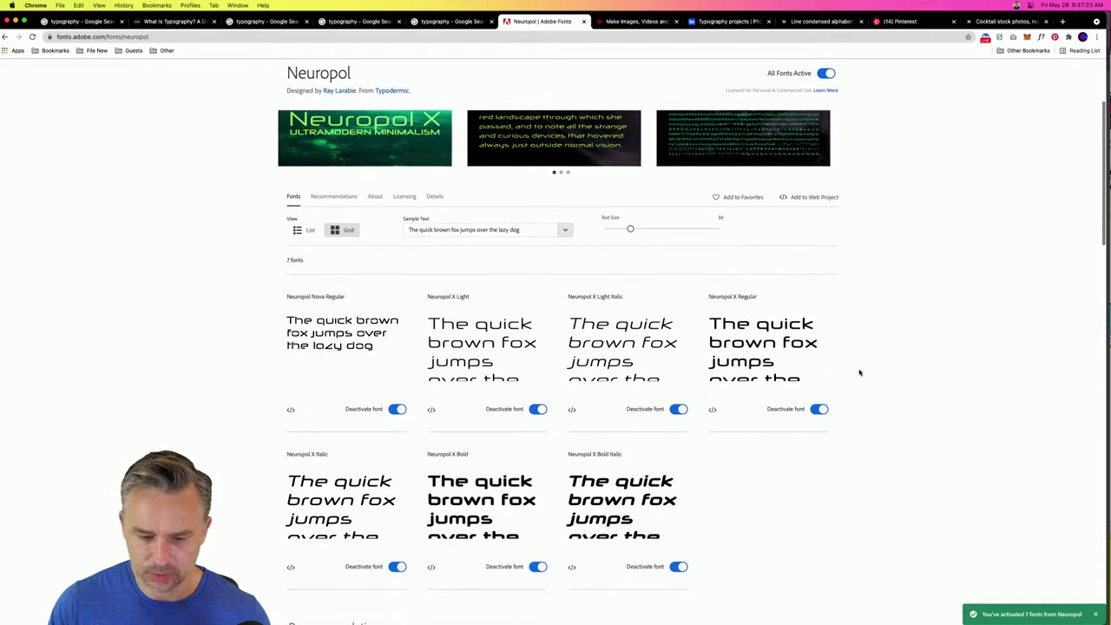
{"action": "scroll", "coordinate": [859, 372], "scroll_direction": "up", "scroll_amount": 5}
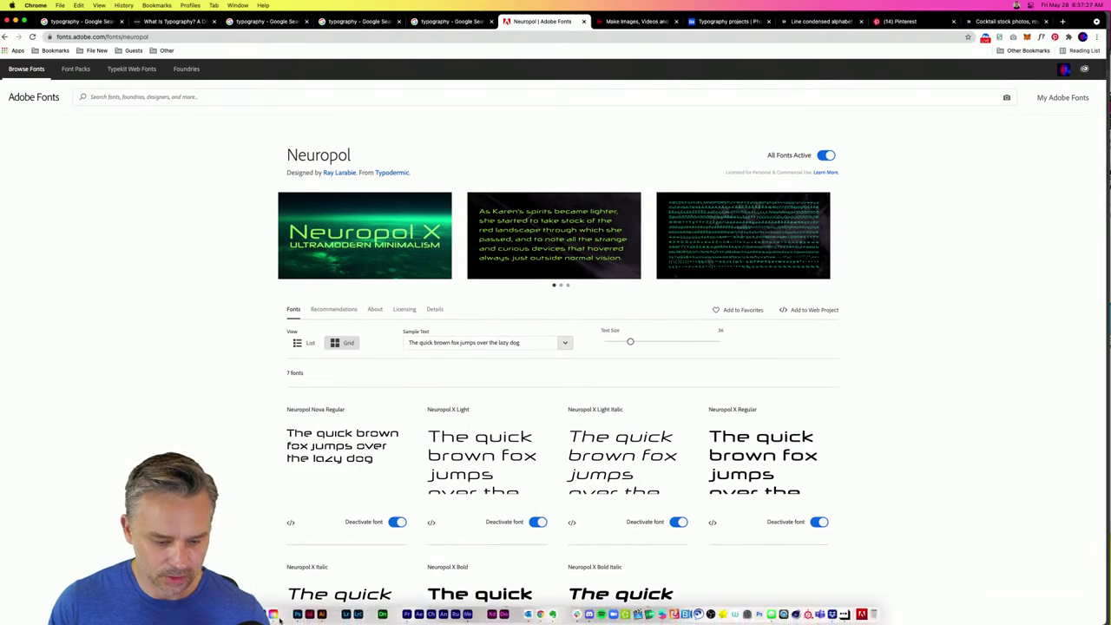
{"action": "left_click", "coordinate": [321, 614]}
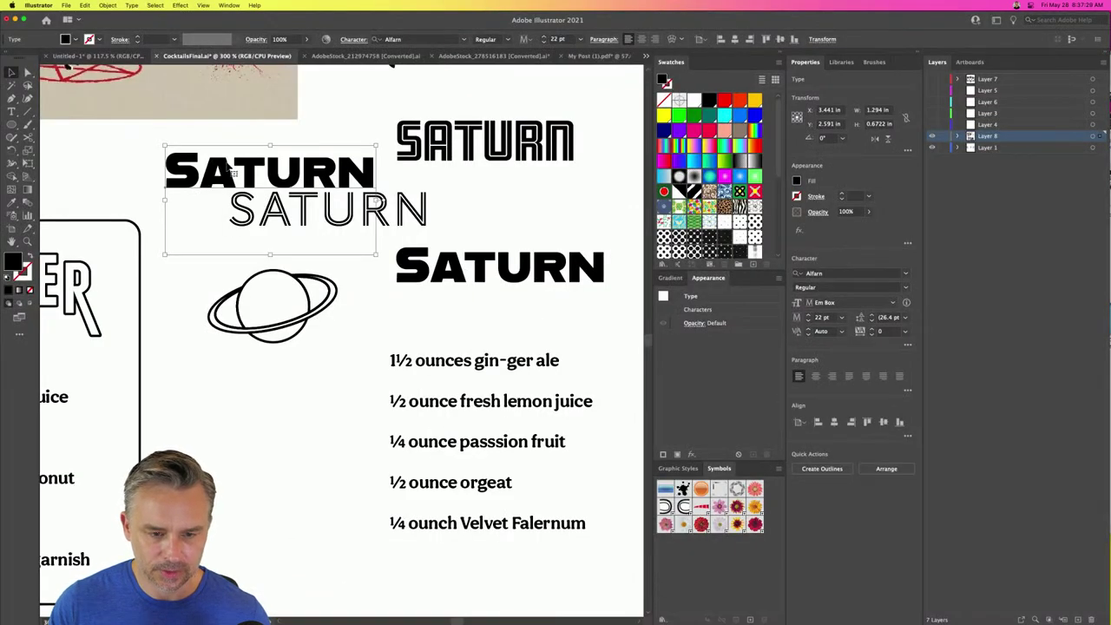
{"action": "left_click", "coordinate": [479, 271]}
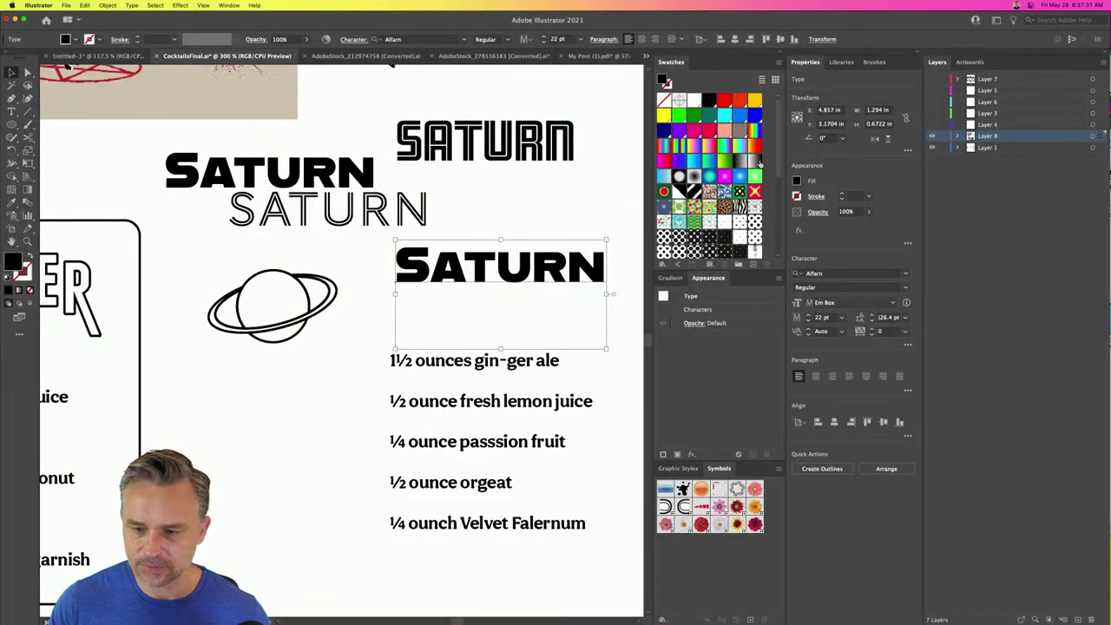
{"action": "left_click", "coordinate": [905, 275]}
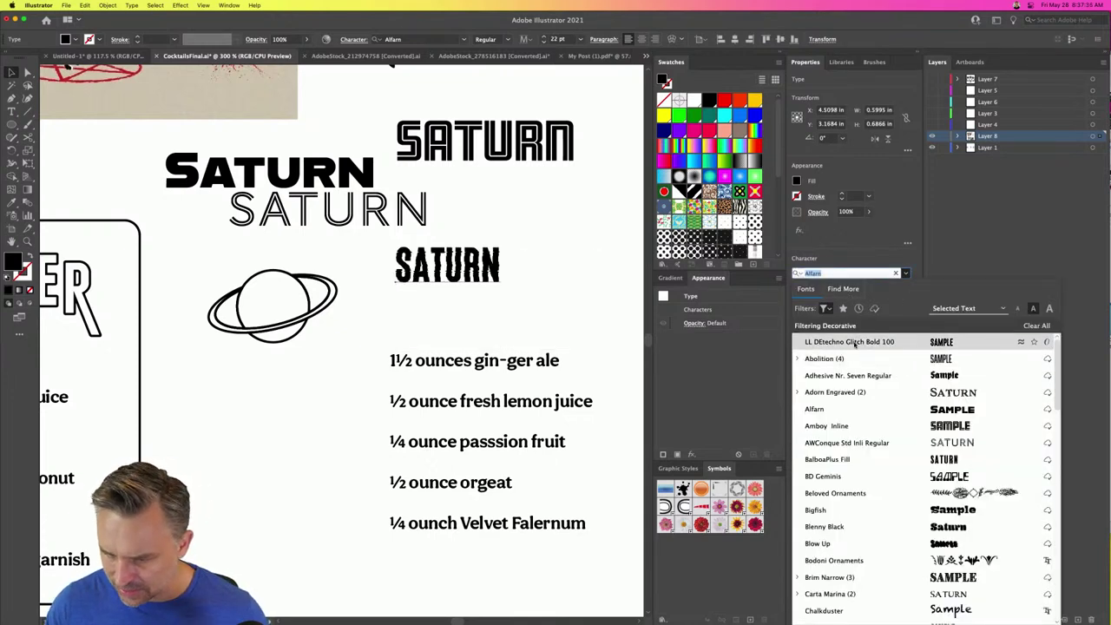
{"action": "left_click", "coordinate": [824, 309]}
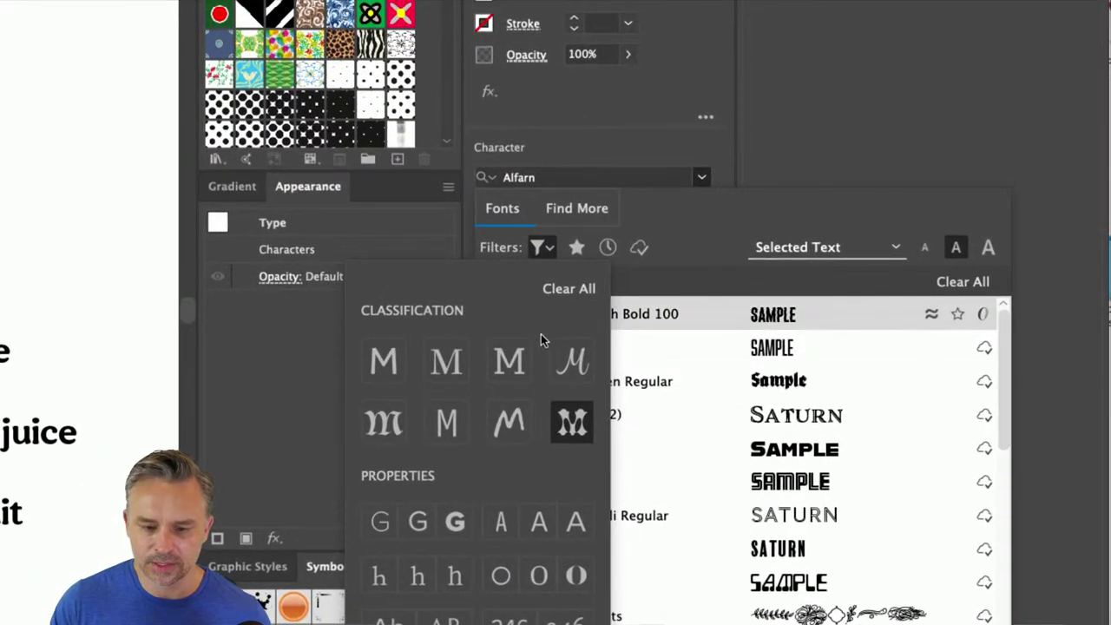
{"action": "left_click", "coordinate": [566, 289]}
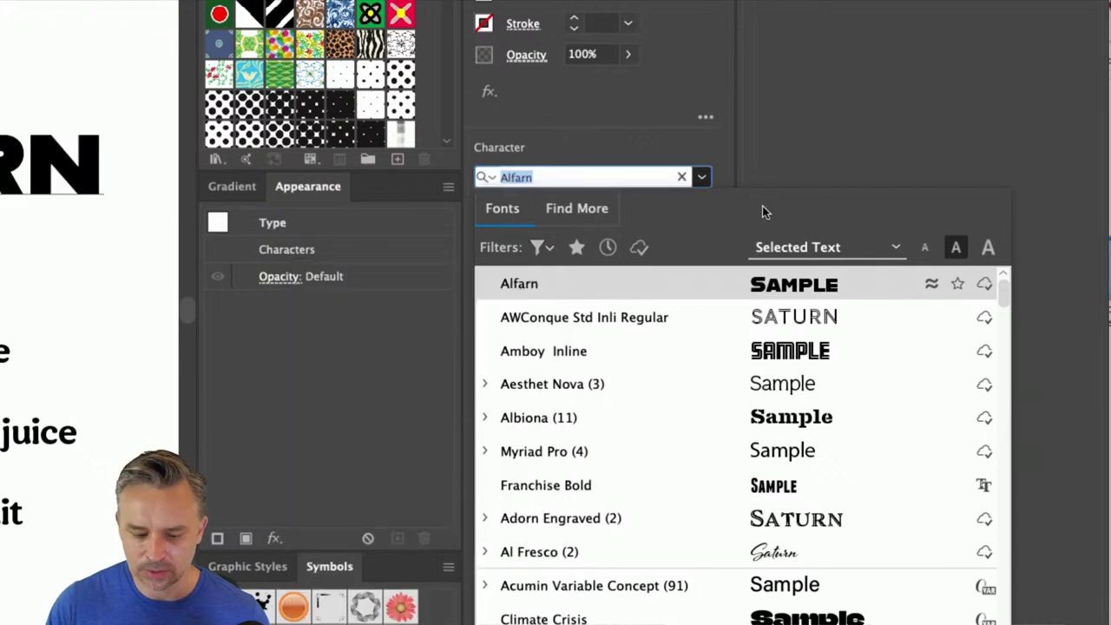
{"action": "left_click", "coordinate": [539, 248]}
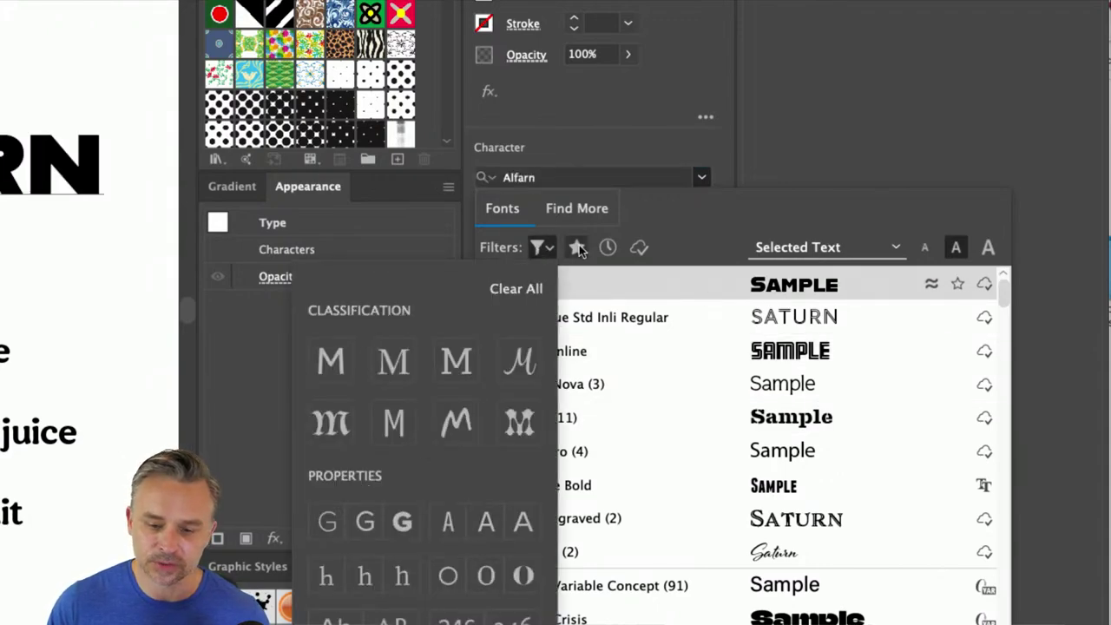
{"action": "left_click", "coordinate": [539, 248]}
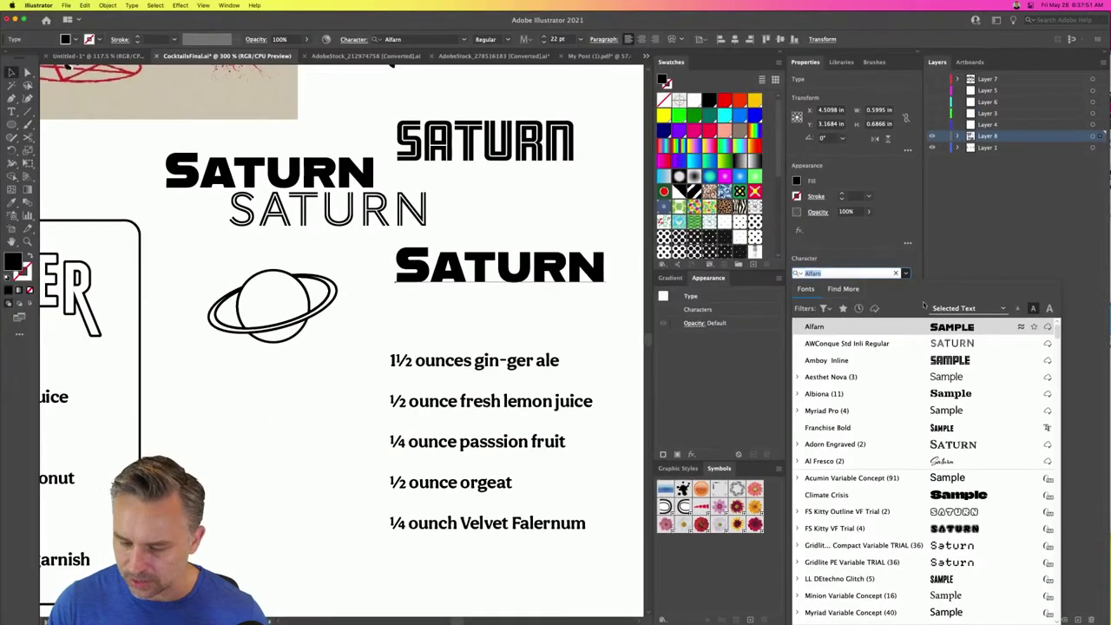
{"action": "left_click", "coordinate": [857, 308]}
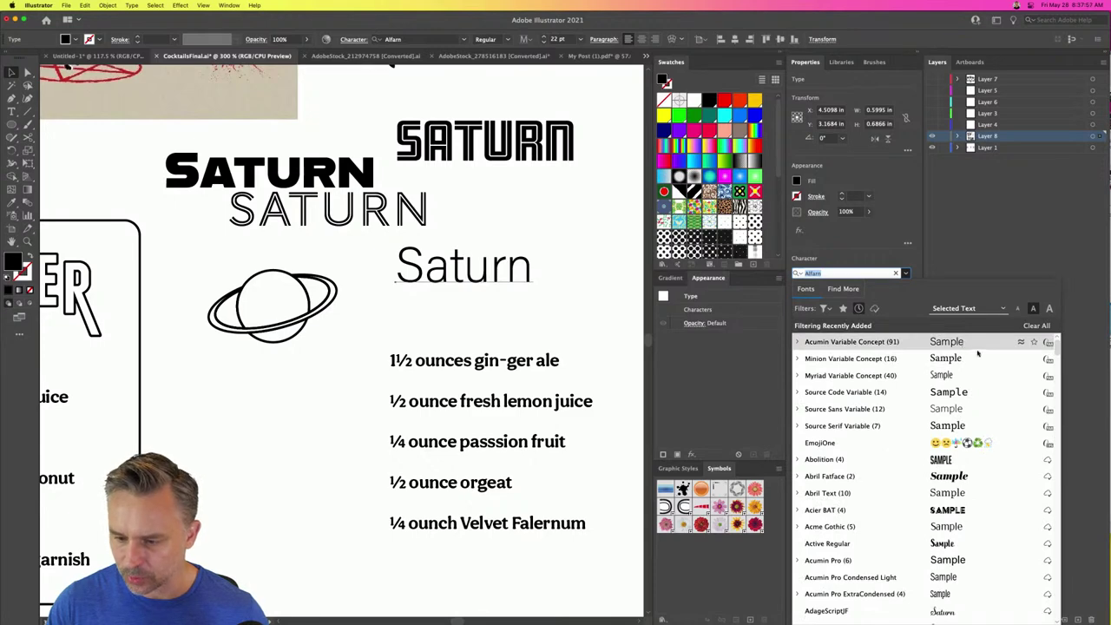
{"action": "scroll", "coordinate": [1008, 481], "scroll_direction": "down", "scroll_amount": 5}
{"action": "scroll", "coordinate": [1008, 468], "scroll_direction": "up", "scroll_amount": 5}
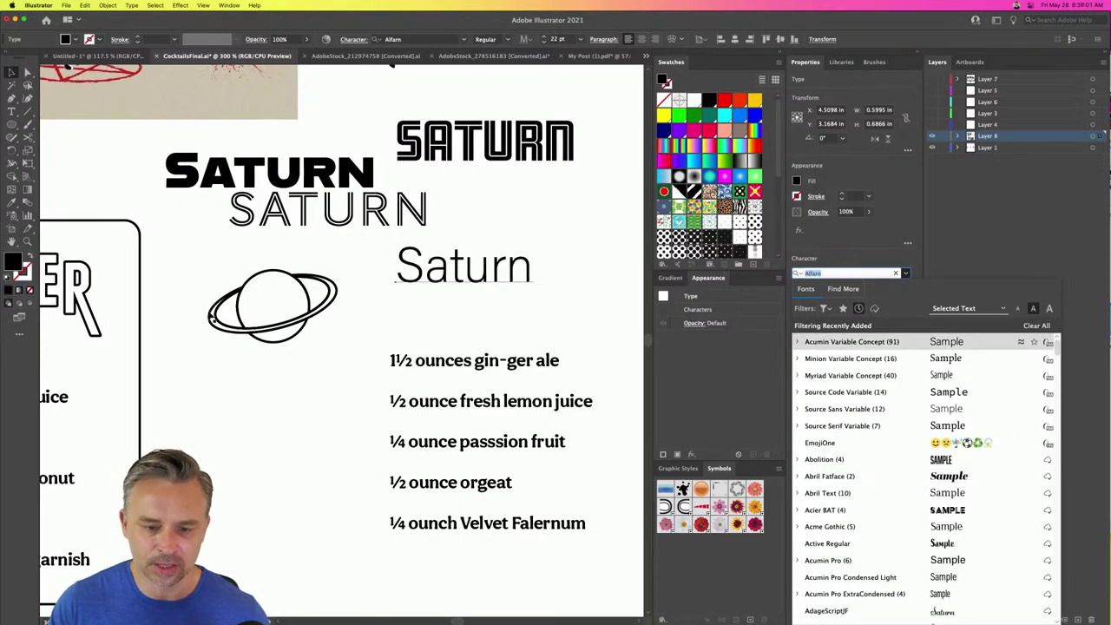
{"action": "left_click", "coordinate": [274, 423]}
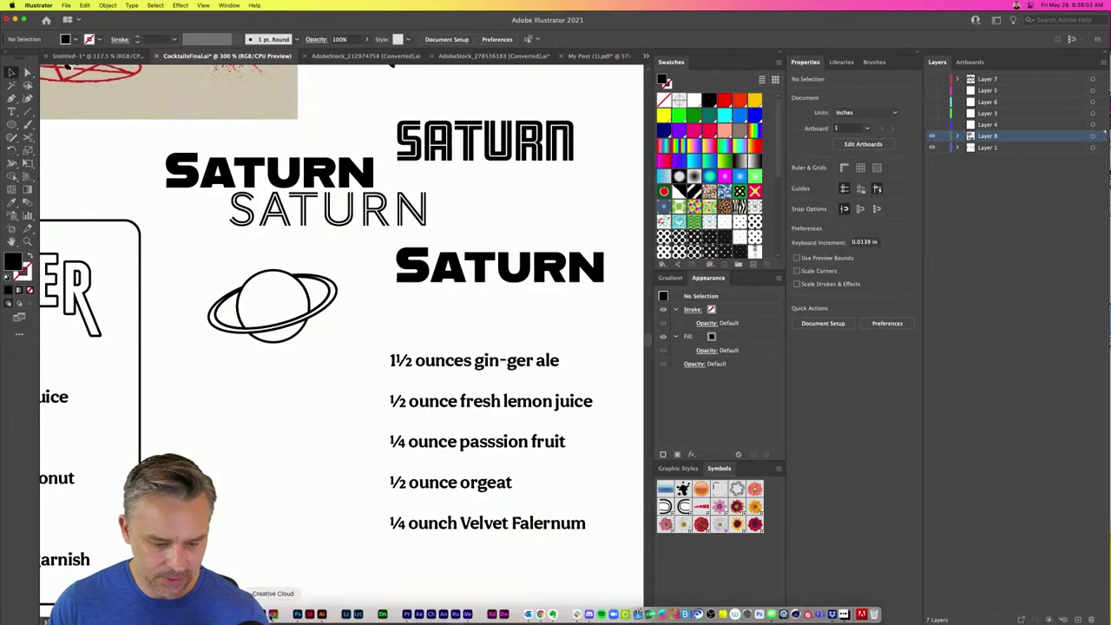
- View the signed-in Adobe account from the Adobe Fonts avatar menu, then return to CocktailsFinal.ai
{"action": "left_click", "coordinate": [272, 614]}
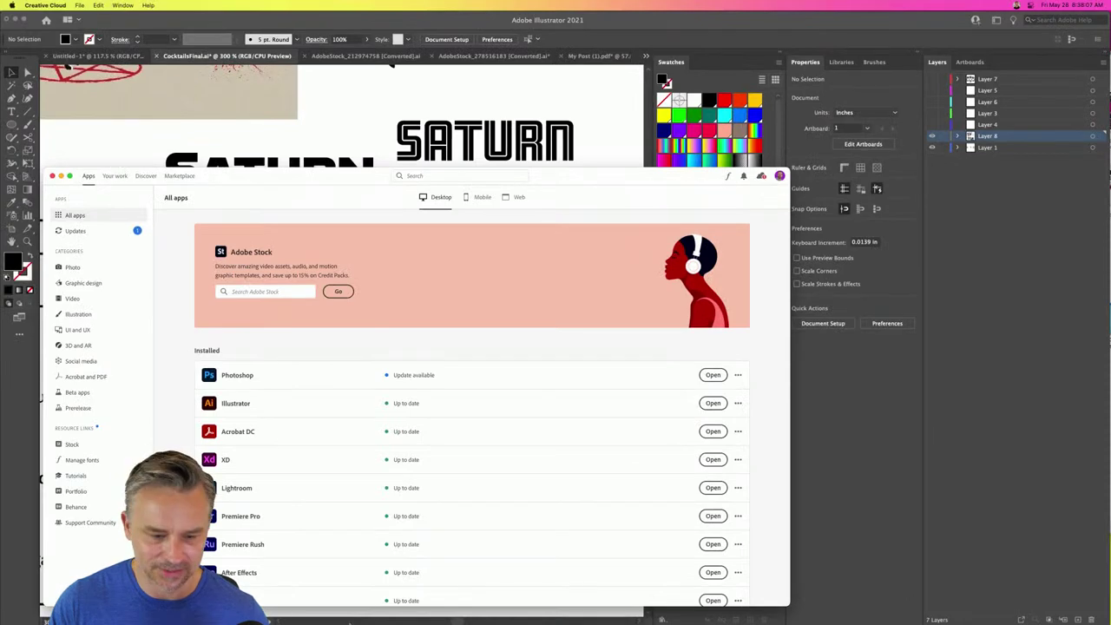
{"action": "mouse_move", "coordinate": [270, 612]}
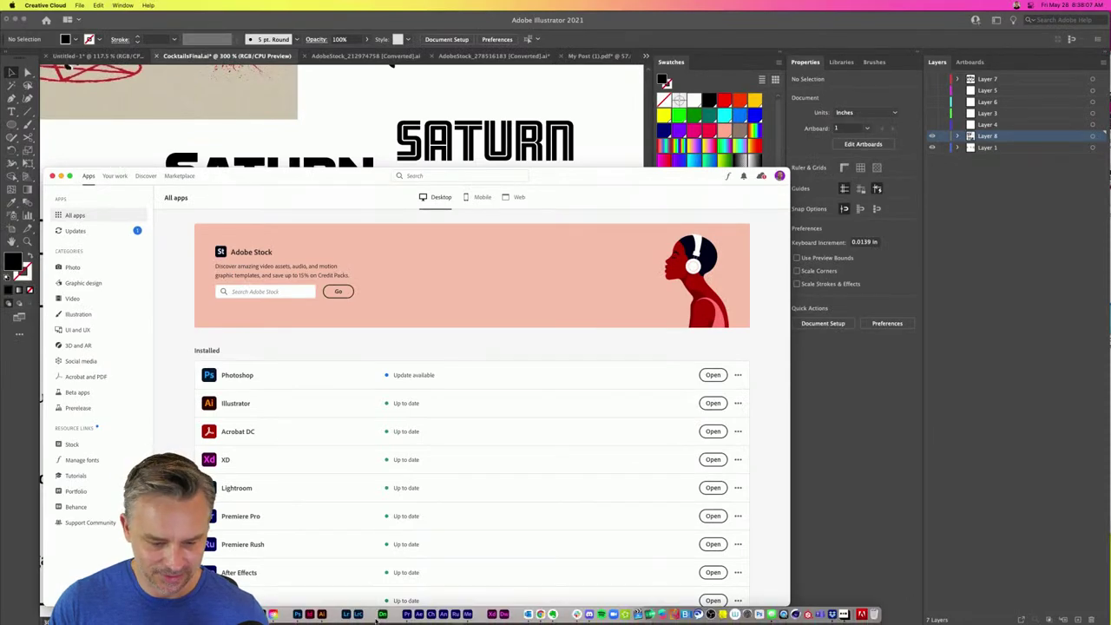
{"action": "left_click", "coordinate": [540, 614]}
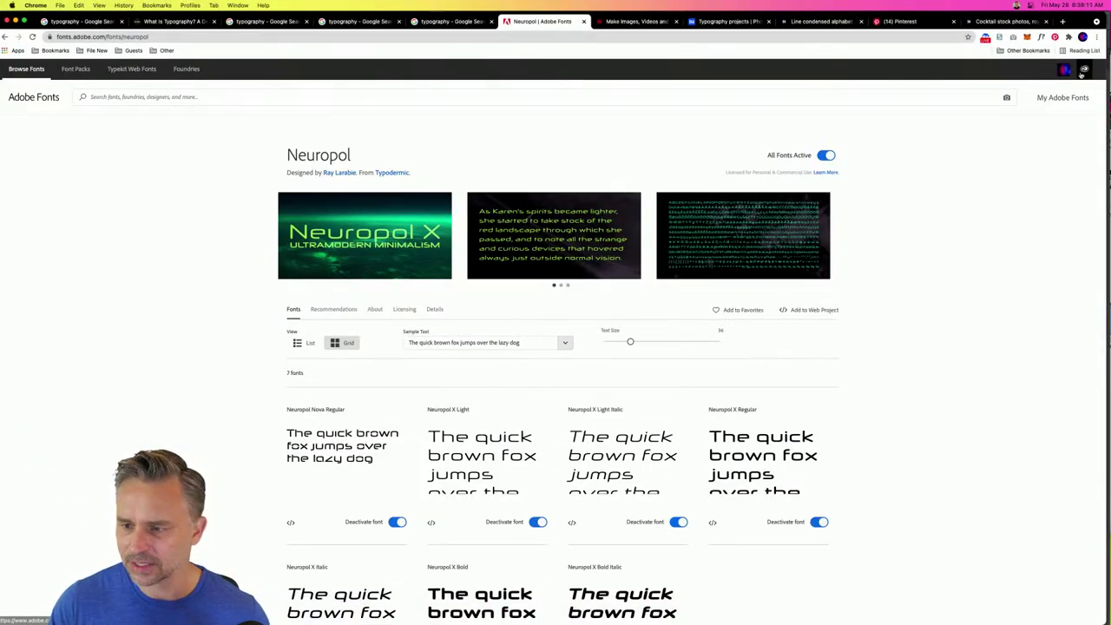
{"action": "left_click_drag", "start_coordinate": [1102, 11], "coordinate": [756, 193]}
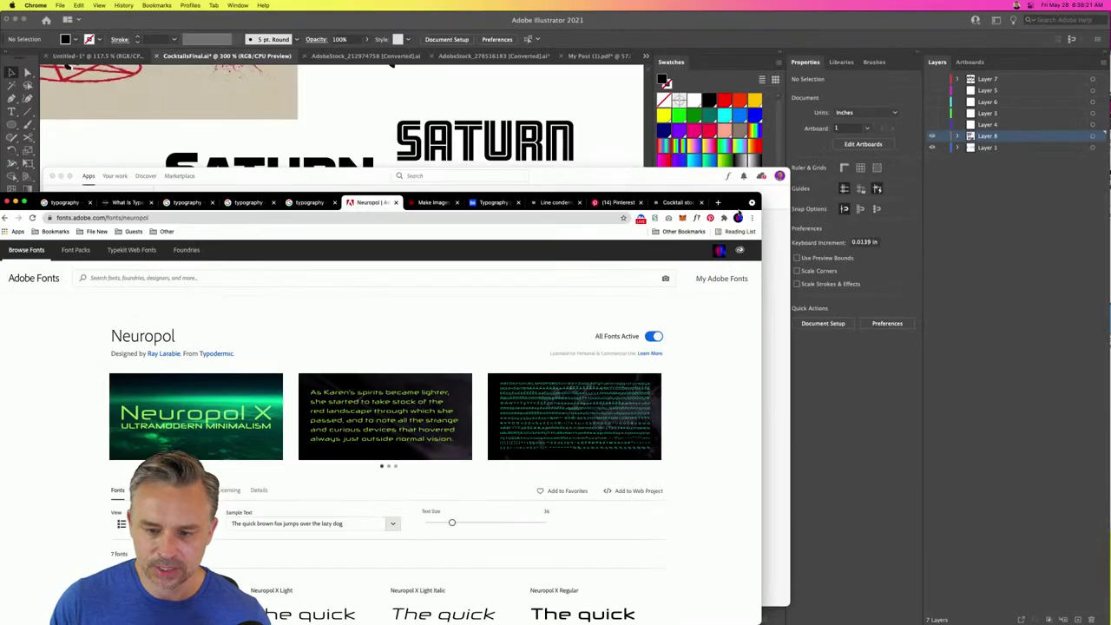
{"action": "double_click", "coordinate": [754, 194]}
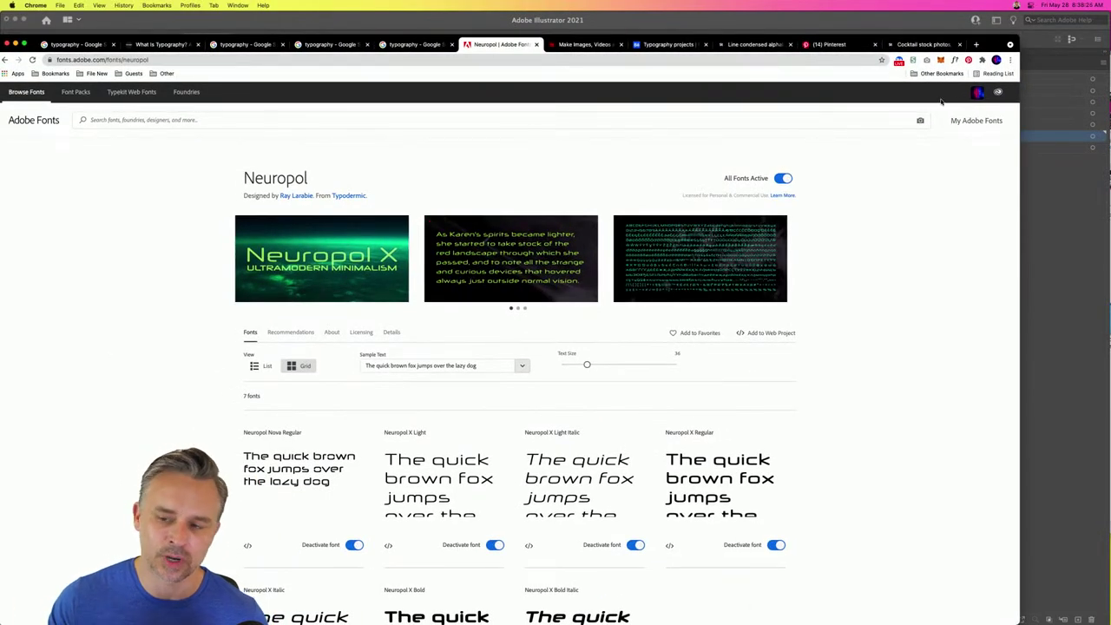
{"action": "left_click", "coordinate": [987, 95]}
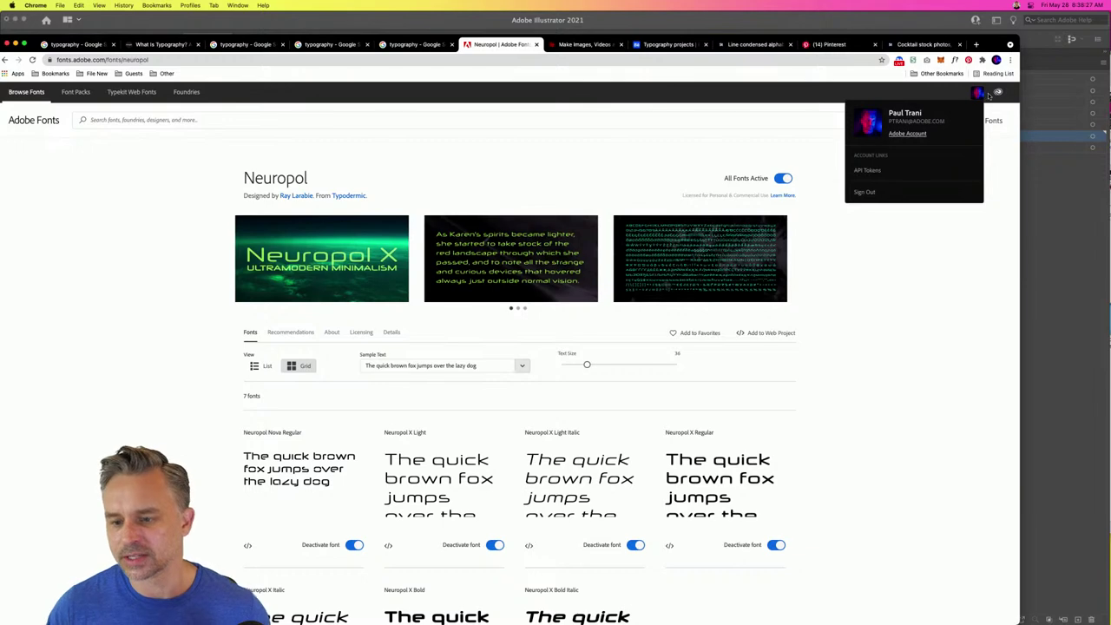
{"action": "left_click", "coordinate": [1033, 250]}
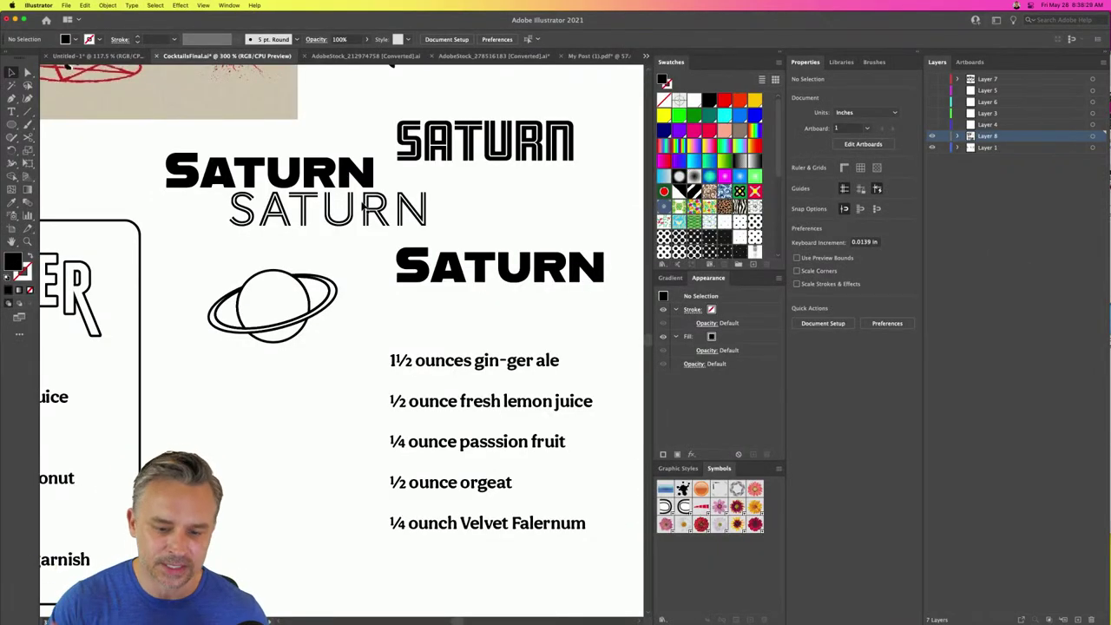
- Set the lower Saturn heading in Poster Gothic Round ExCd ATF Hv using the Decorative filter
{"action": "left_click", "coordinate": [477, 280]}
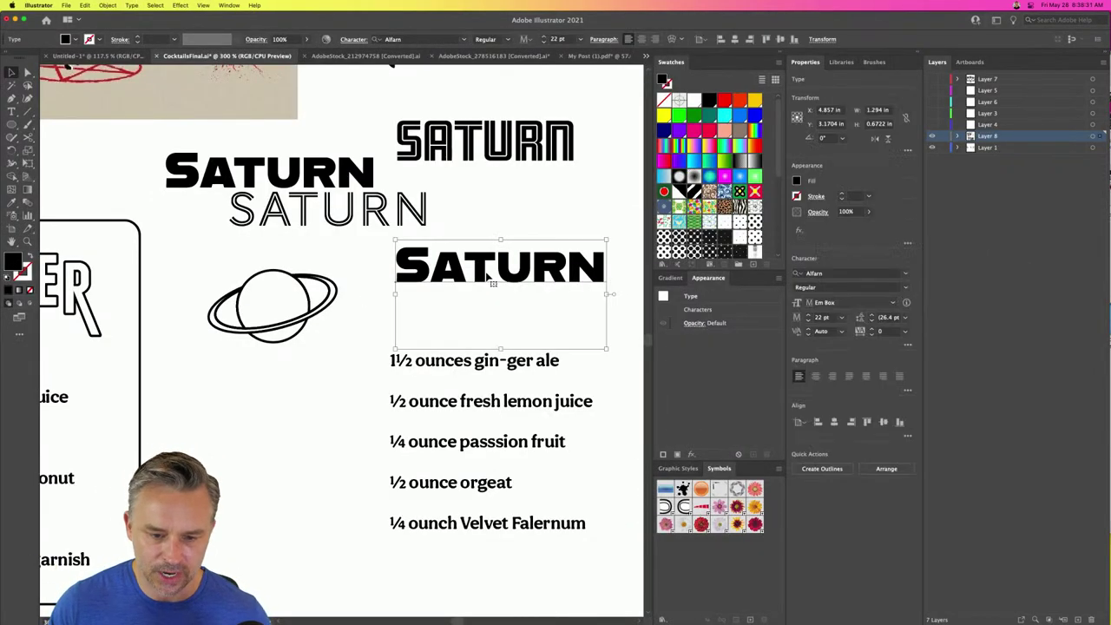
{"action": "left_click", "coordinate": [905, 276]}
{"action": "left_click", "coordinate": [826, 308]}
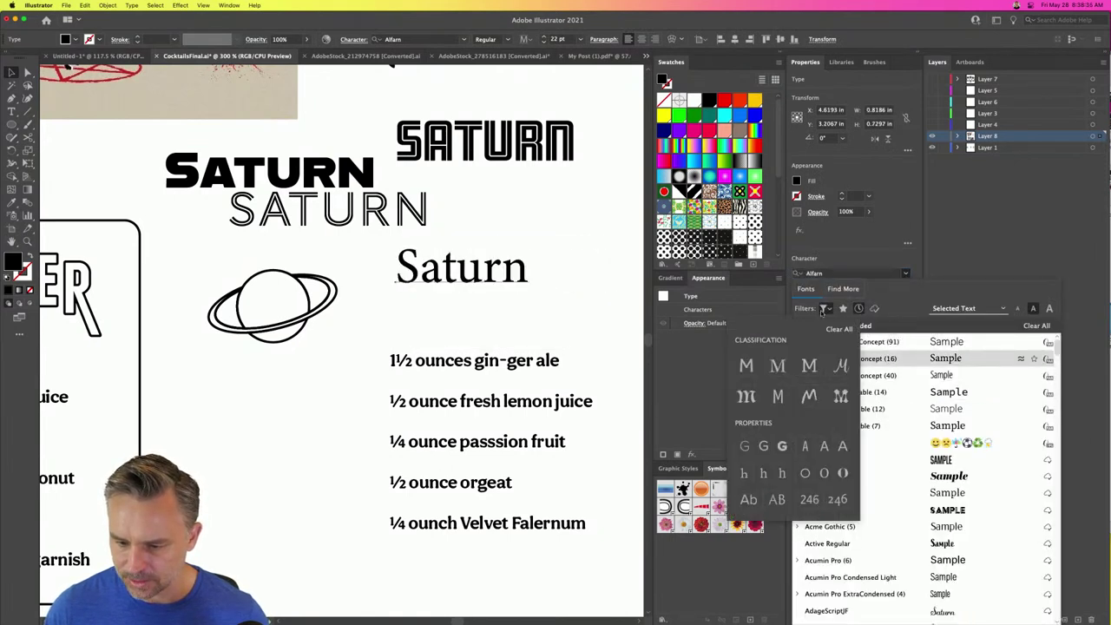
{"action": "left_click", "coordinate": [840, 395]}
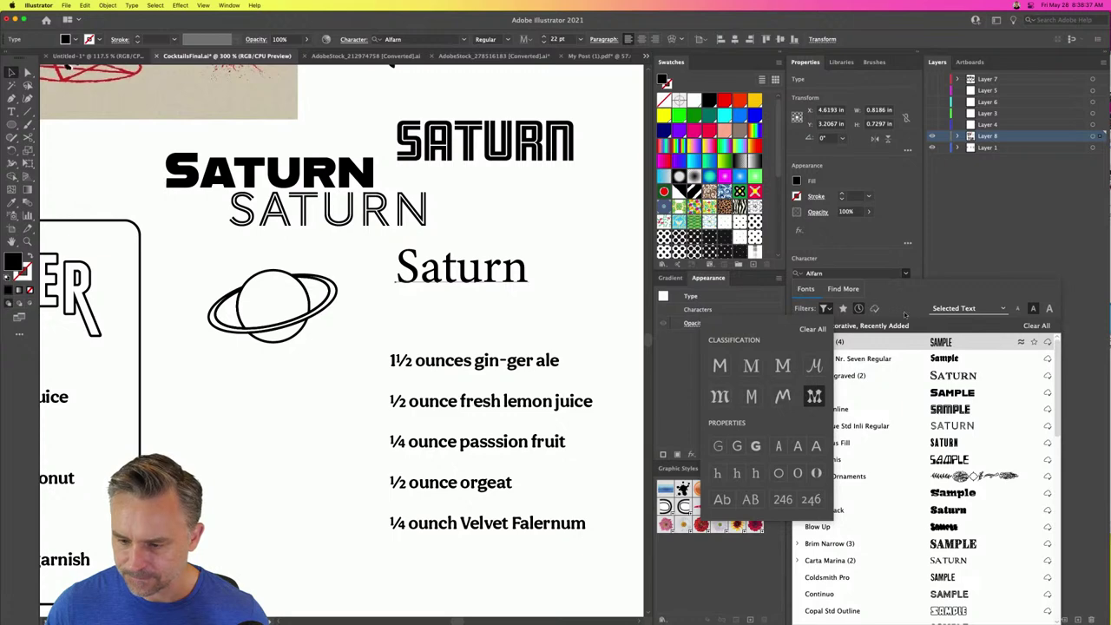
{"action": "scroll", "coordinate": [898, 451], "scroll_direction": "down", "scroll_amount": 10}
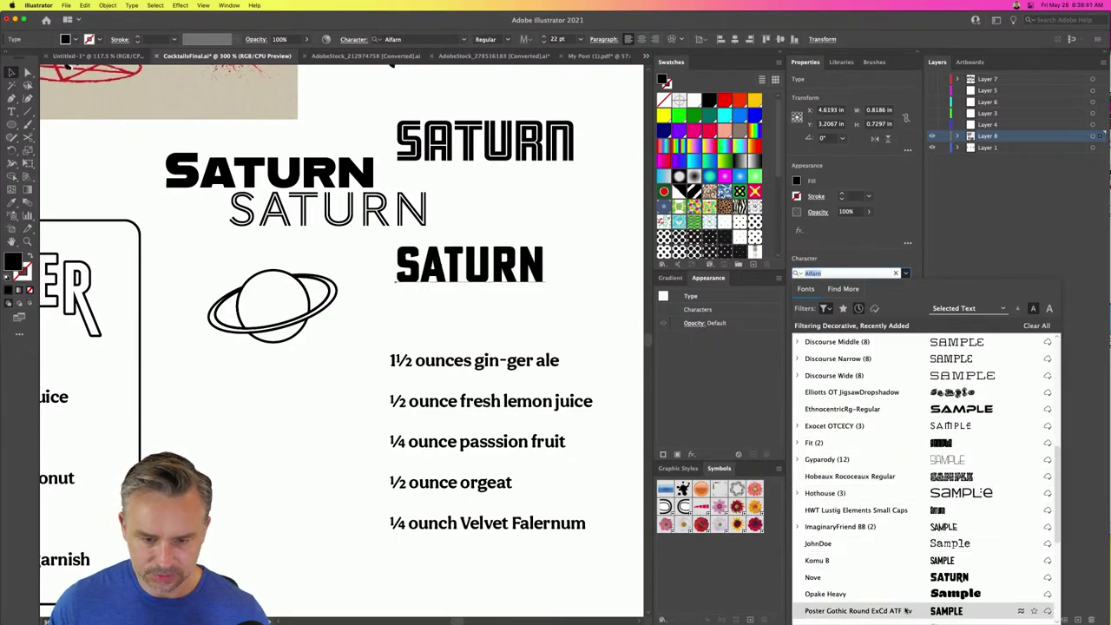
{"action": "left_click", "coordinate": [868, 610]}
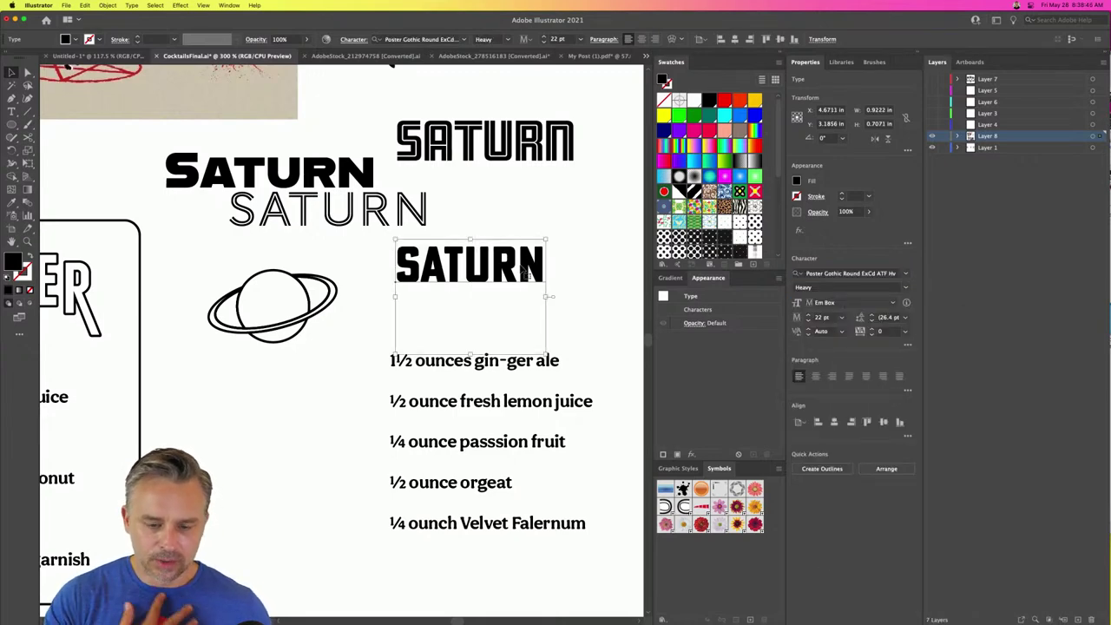
- Place a duplicate of the SATURN heading to its right
{"action": "key", "text": "super+equal"}
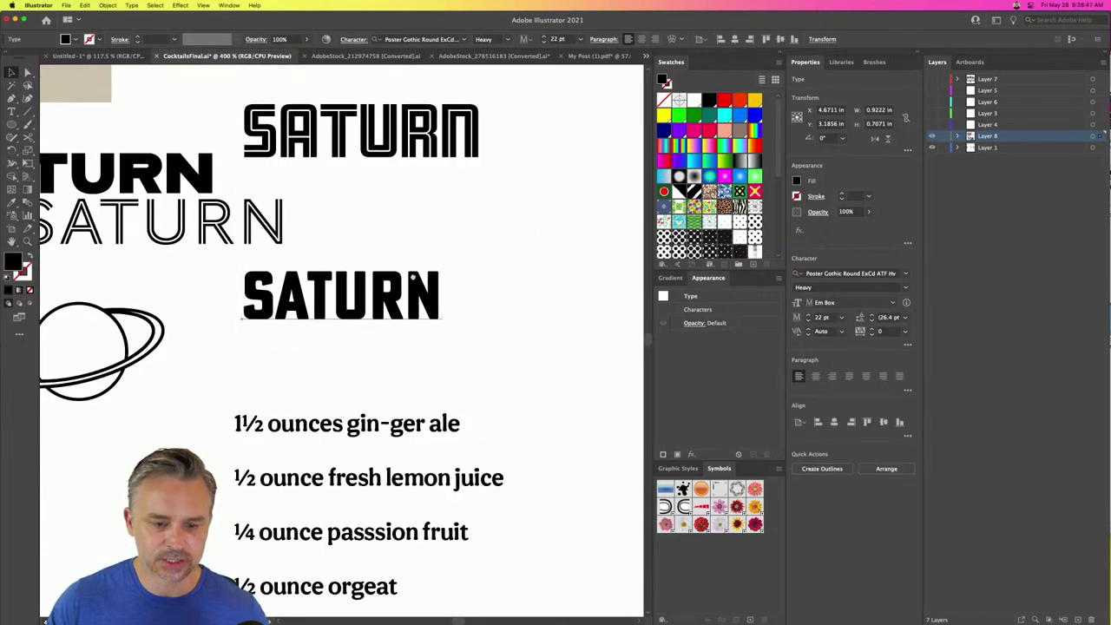
{"action": "scroll", "coordinate": [497, 263], "scroll_direction": "left", "scroll_amount": 3}
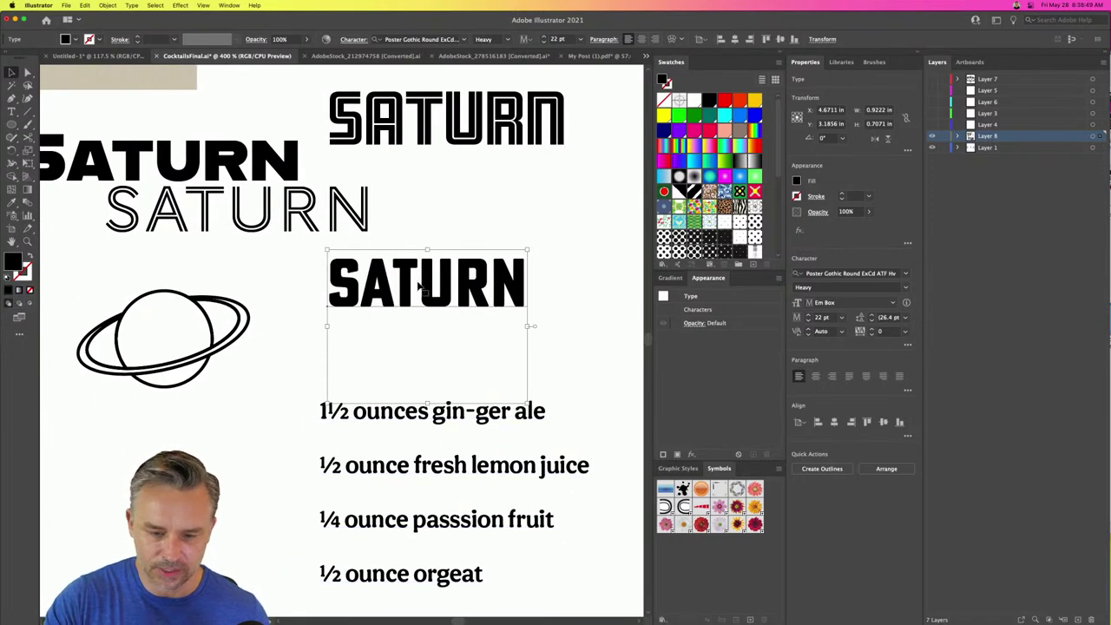
{"action": "key", "text": "super+minus"}
{"action": "left_click_drag", "start_coordinate": [348, 325], "coordinate": [450, 257]}
- Enlarge the middle SATURN heading by its corner handle
{"action": "left_click", "coordinate": [339, 323]}
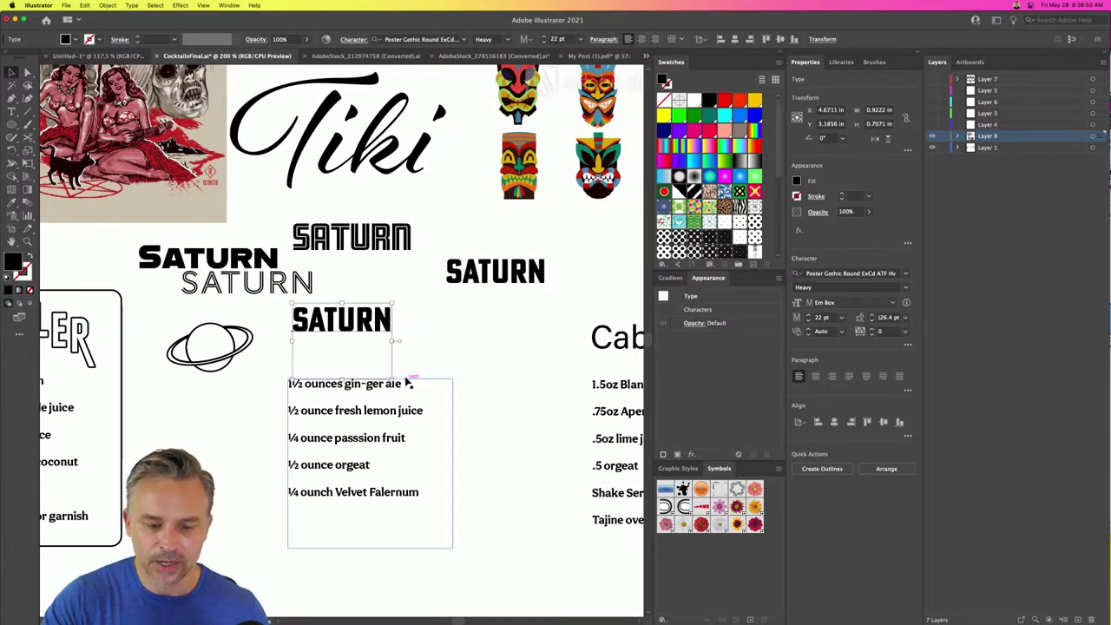
{"action": "left_click_drag", "start_coordinate": [393, 380], "coordinate": [452, 422]}
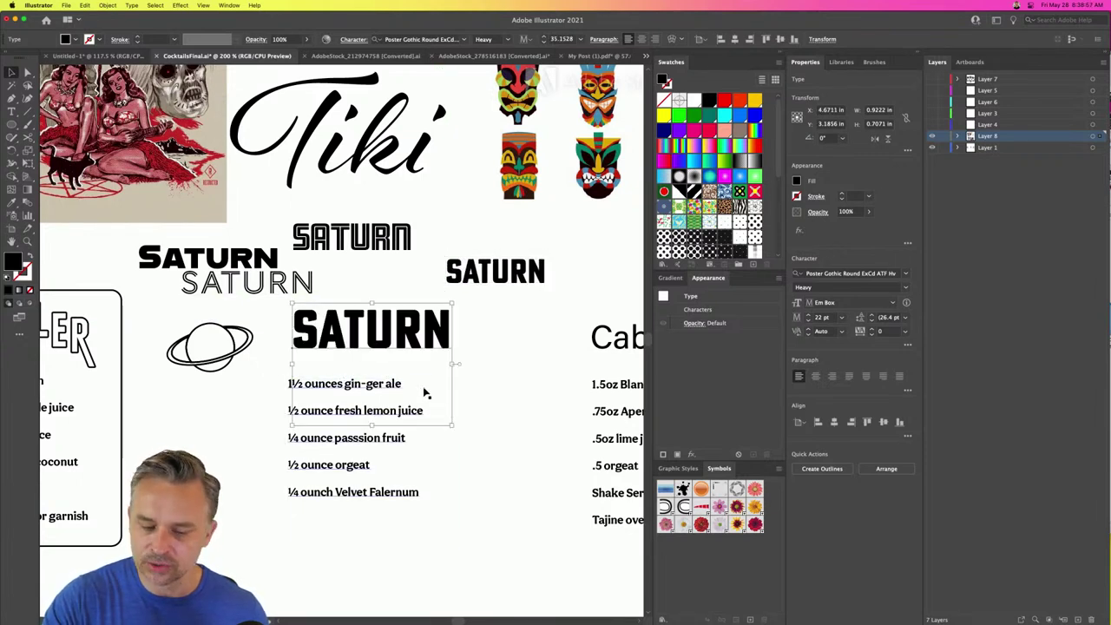
{"action": "left_click", "coordinate": [131, 6]}
{"action": "left_click", "coordinate": [134, 4]}
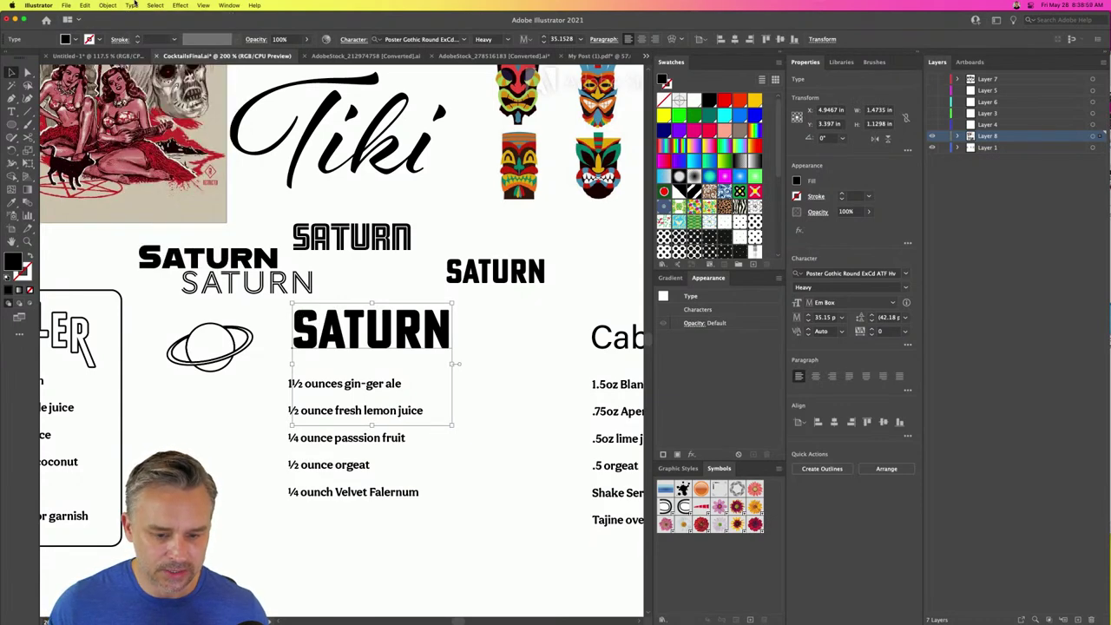
- Cut URN out of SATURN, paste it as separate text, and move it right of SAT
{"action": "double_click", "coordinate": [363, 336]}
{"action": "left_click_drag", "start_coordinate": [363, 336], "coordinate": [591, 349]}
{"action": "key", "text": "super+c"}
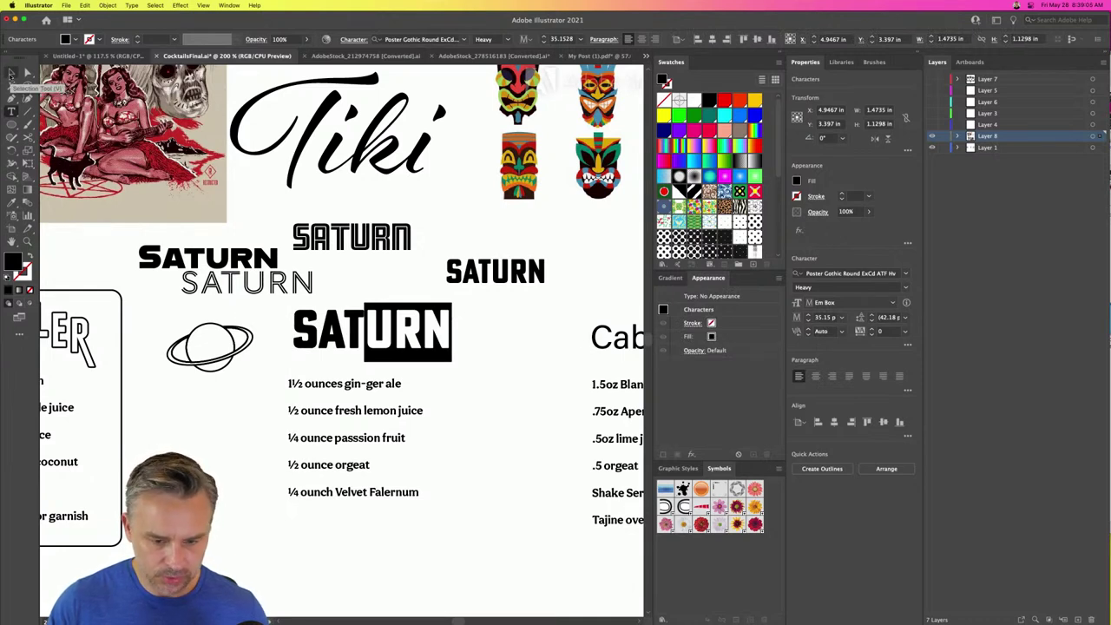
{"action": "key", "text": "BackSpace"}
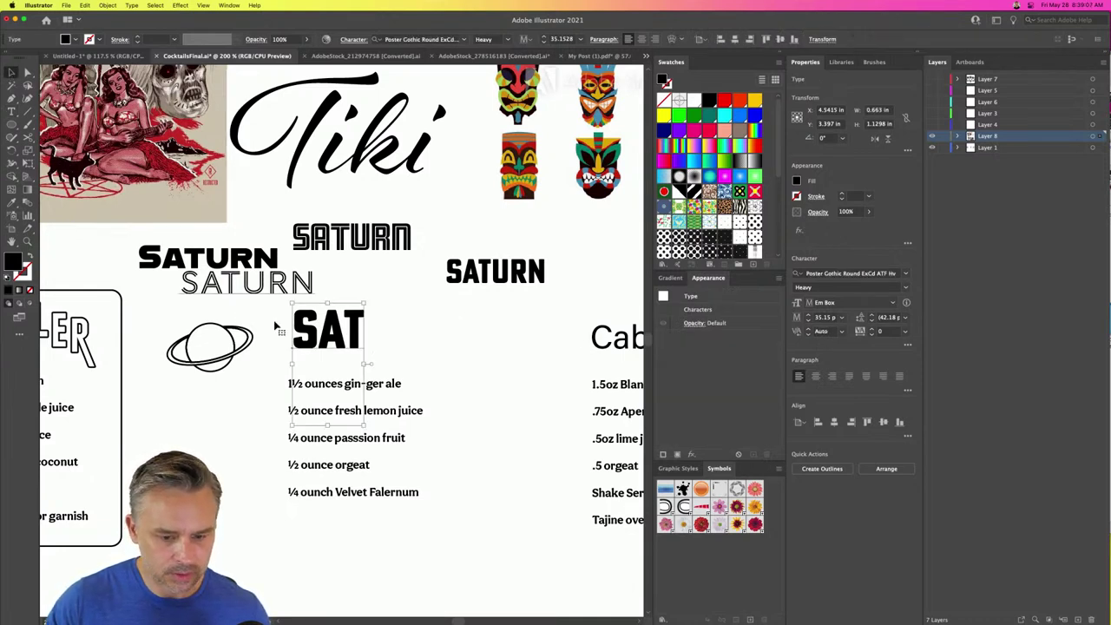
{"action": "key", "text": "super+v"}
{"action": "left_click_drag", "start_coordinate": [357, 343], "coordinate": [476, 347]}
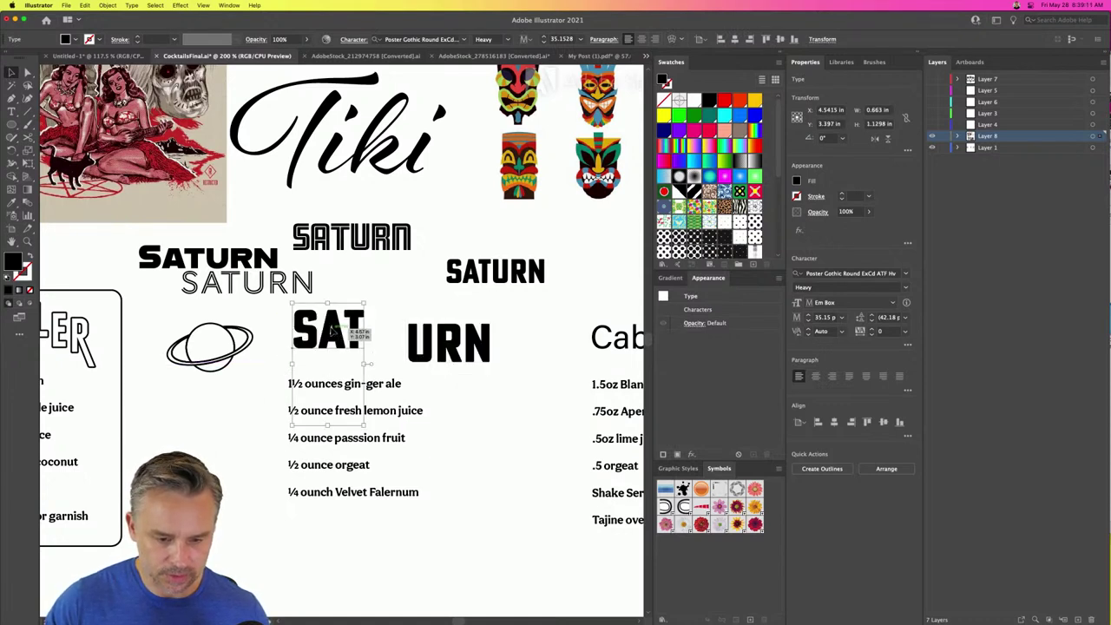
{"action": "double_click", "coordinate": [332, 328]}
- Restore the deleted SAT letters and move SAT down above the ingredient list
{"action": "key", "text": "BackSpace"}
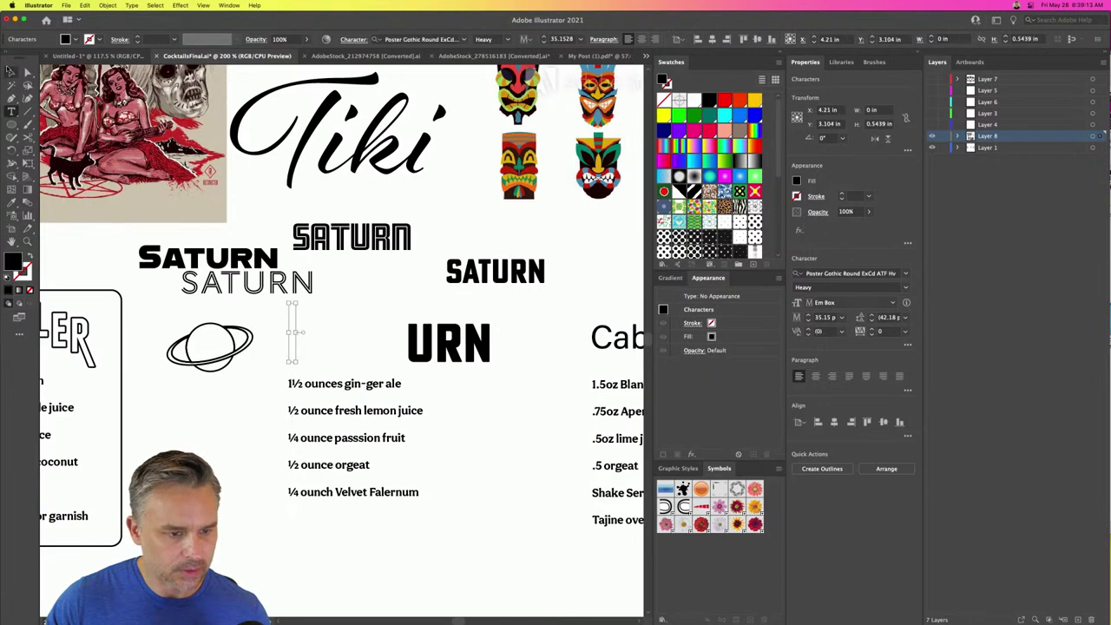
{"action": "left_click", "coordinate": [11, 72]}
{"action": "left_click", "coordinate": [300, 368]}
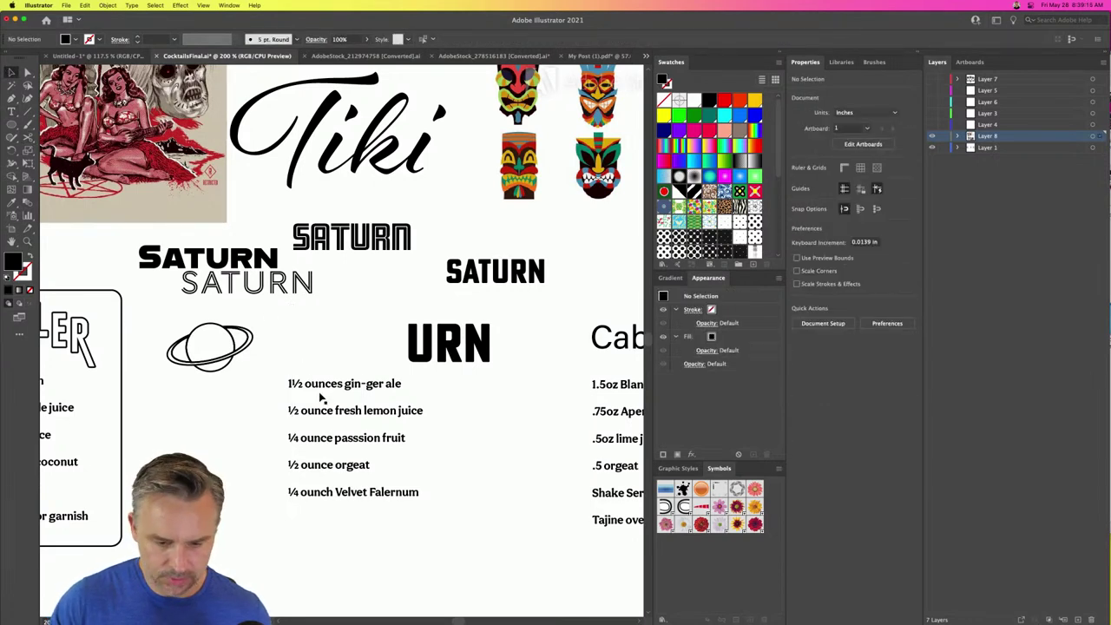
{"action": "key", "text": "super+z"}
{"action": "left_click_drag", "start_coordinate": [323, 313], "coordinate": [319, 347]}
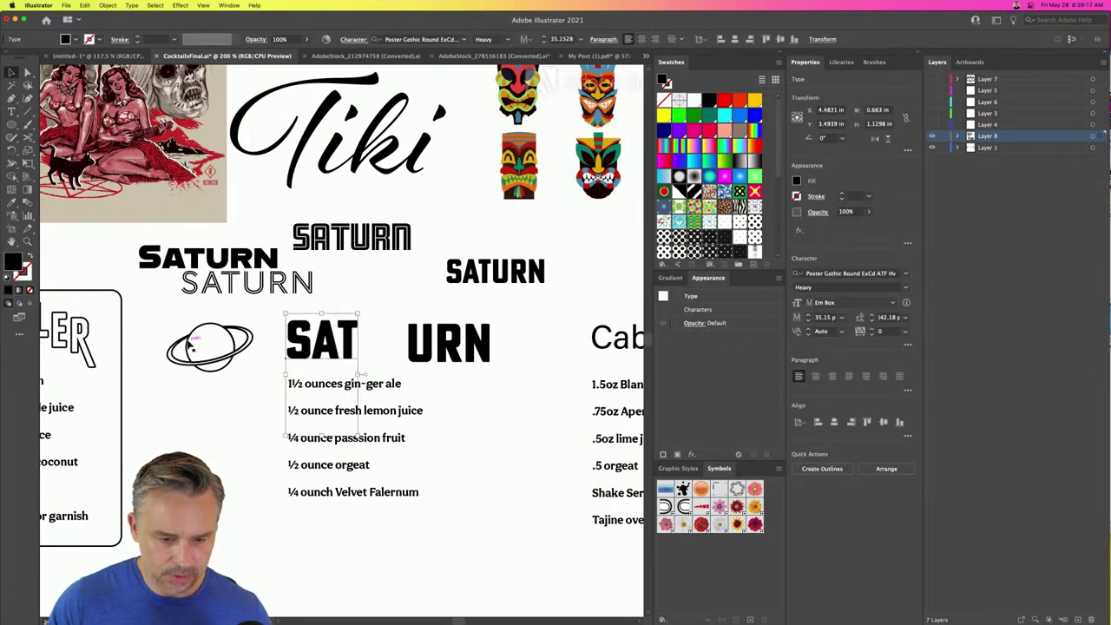
- Zoom in on the planet and give its round body a white fill with 1 pt stroke
{"action": "left_click_drag", "start_coordinate": [165, 323], "coordinate": [224, 369]}
{"action": "left_click", "coordinate": [232, 425]}
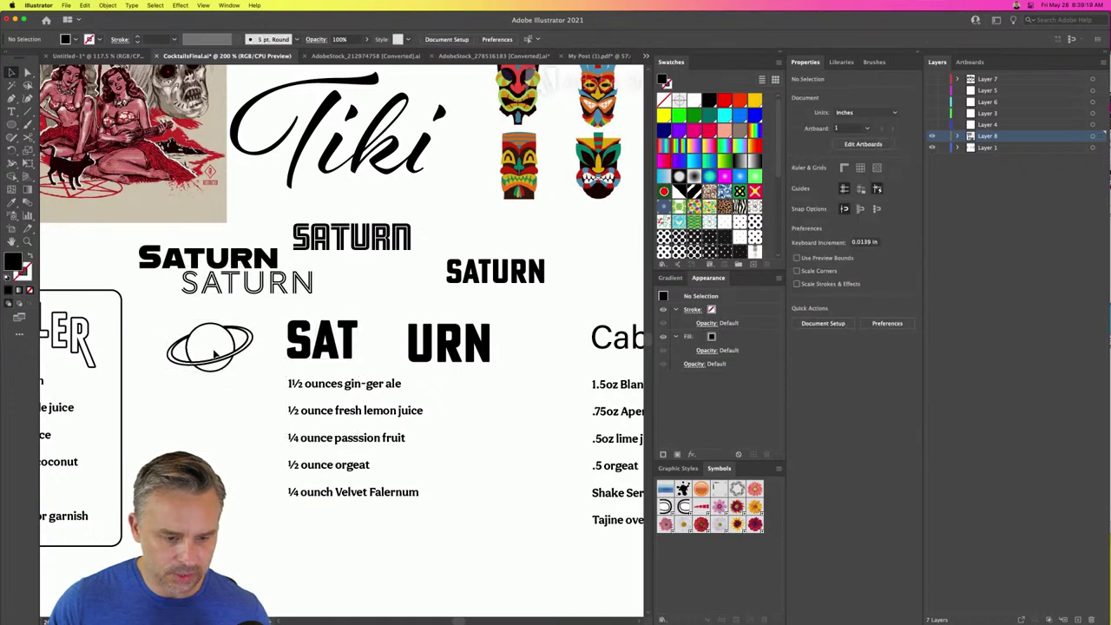
{"action": "left_click", "coordinate": [201, 366]}
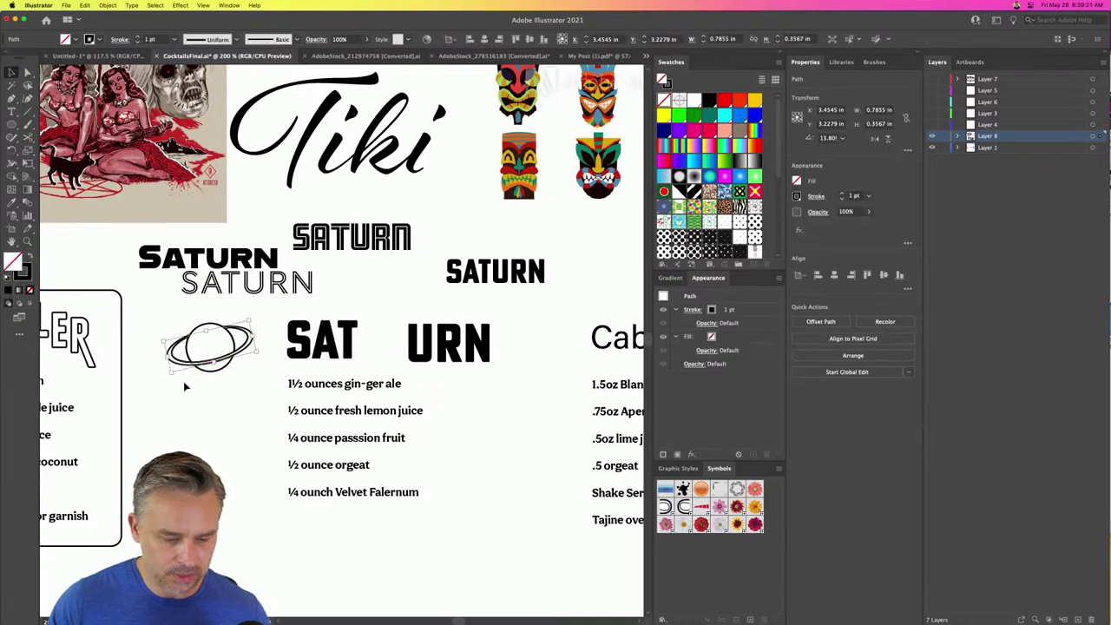
{"action": "key", "text": "z"}
{"action": "left_click_drag", "start_coordinate": [149, 314], "coordinate": [294, 396]}
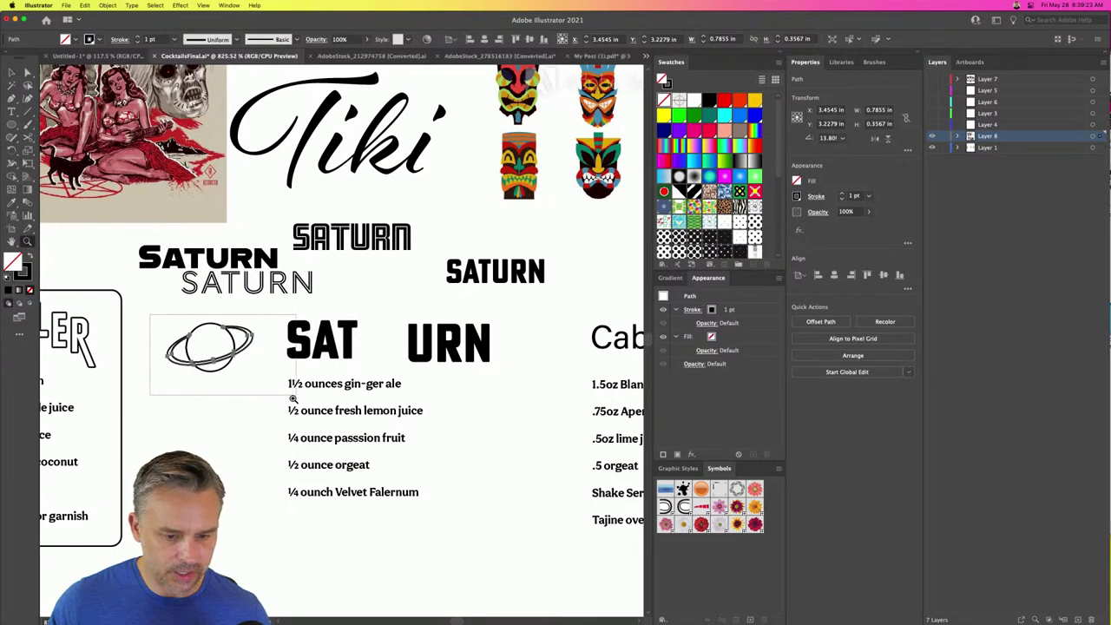
{"action": "key", "text": "v"}
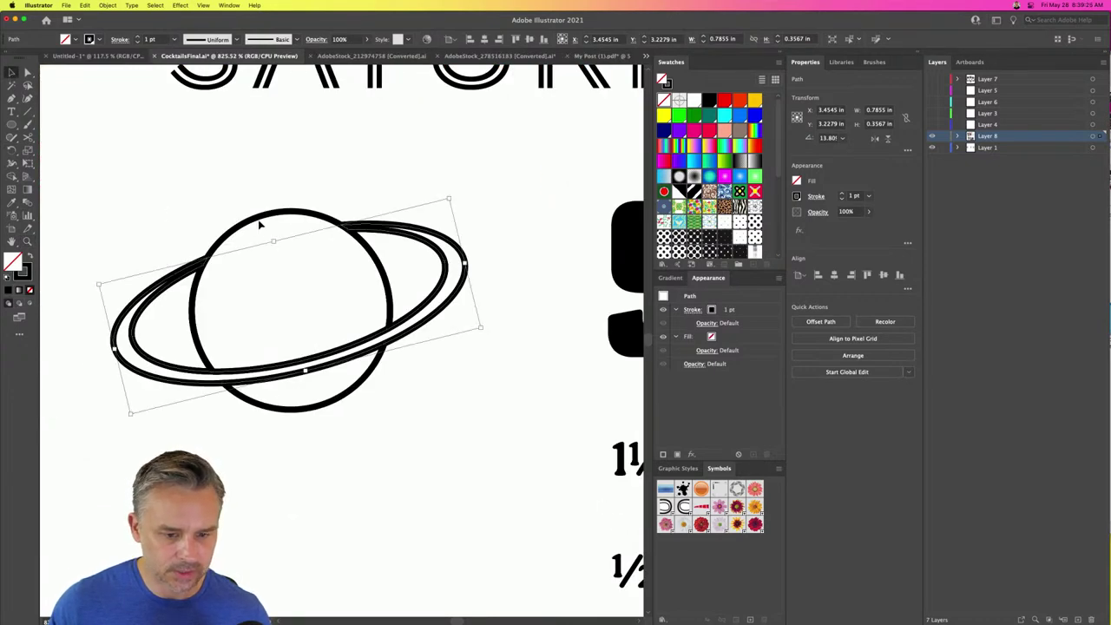
{"action": "left_click", "coordinate": [261, 217]}
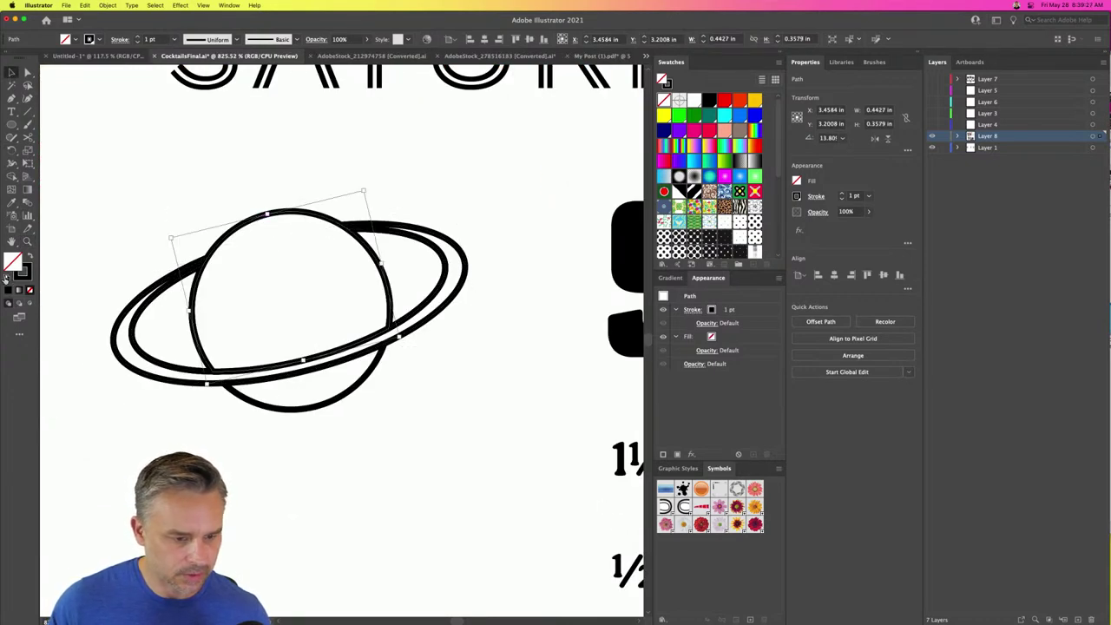
{"action": "left_click", "coordinate": [7, 276]}
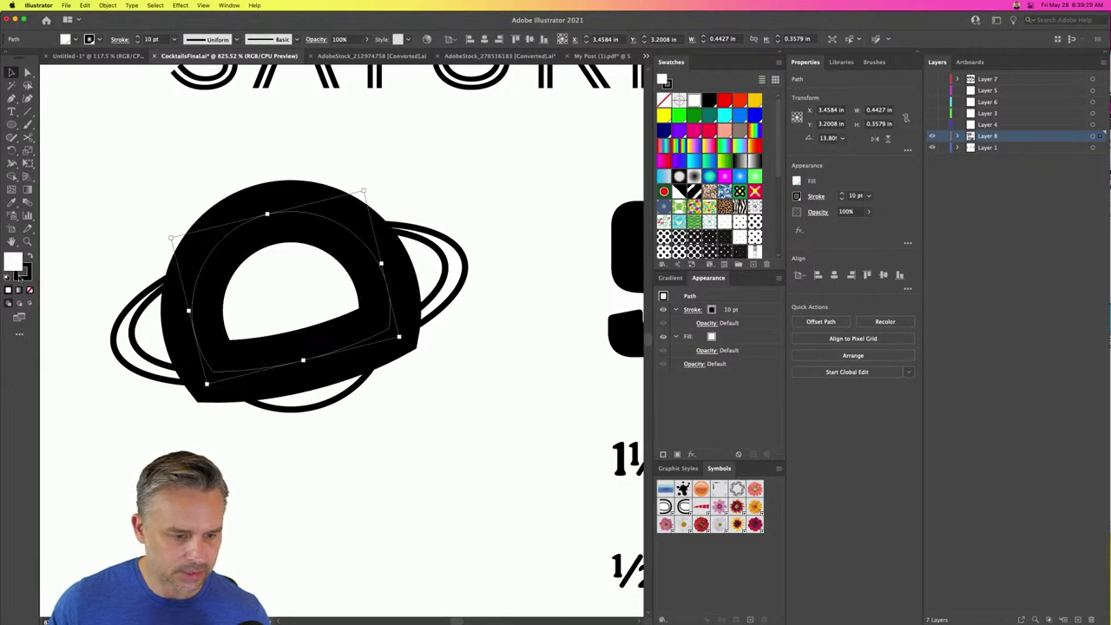
{"action": "left_click", "coordinate": [149, 39]}
{"action": "type", "text": "1"}
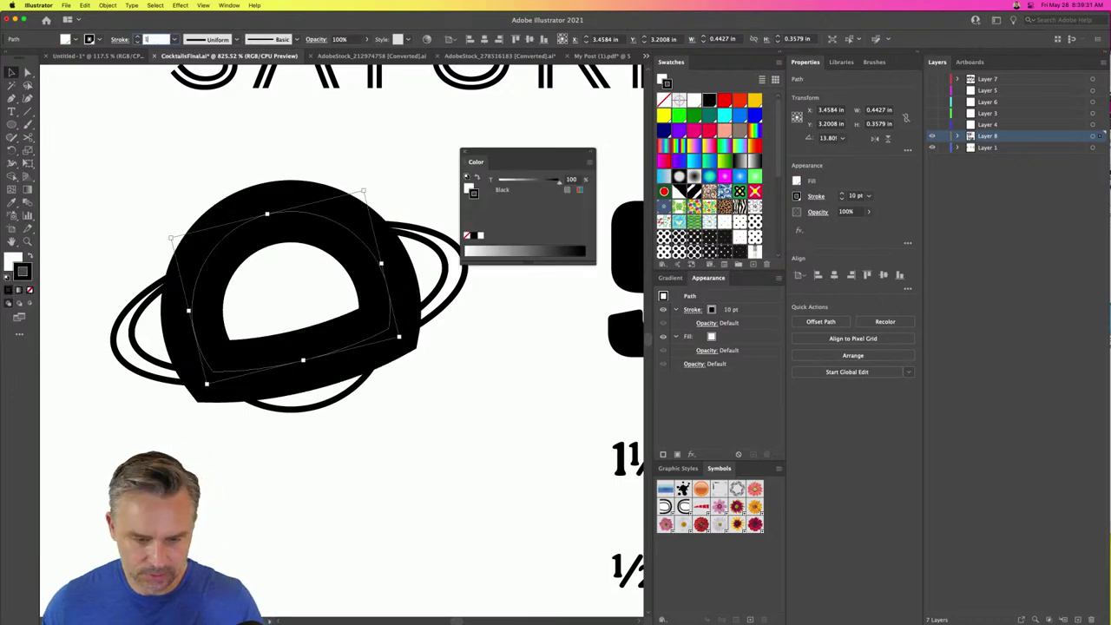
{"action": "key", "text": "Return"}
- Fill the arc below the ring white and group all the planet's parts
{"action": "left_click", "coordinate": [292, 409]}
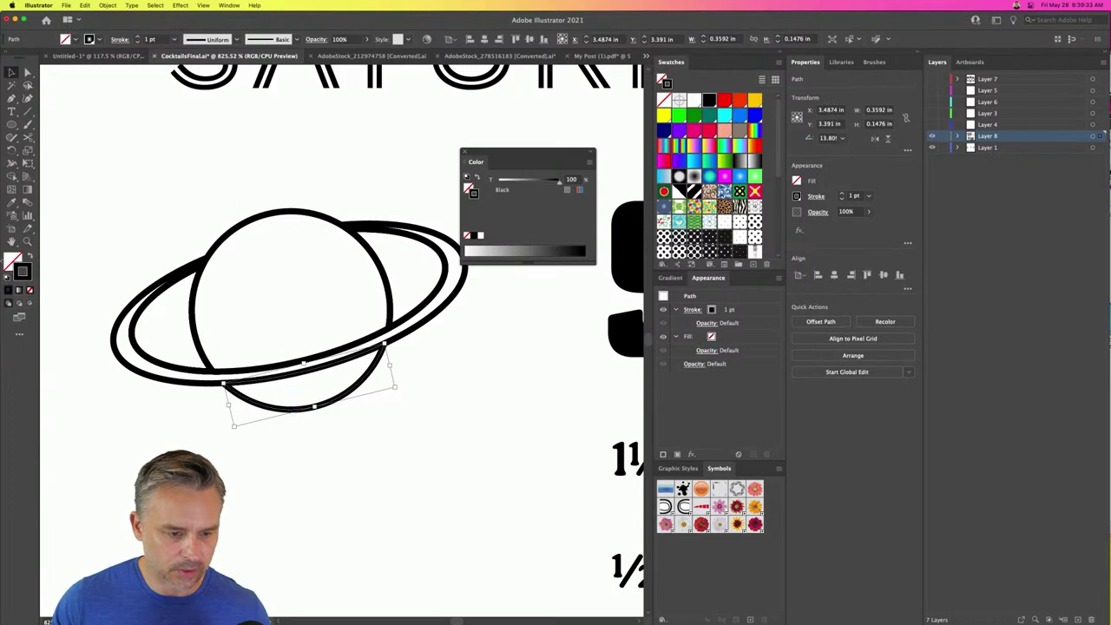
{"action": "left_click", "coordinate": [694, 101]}
{"action": "left_click_drag", "start_coordinate": [143, 204], "coordinate": [296, 327]}
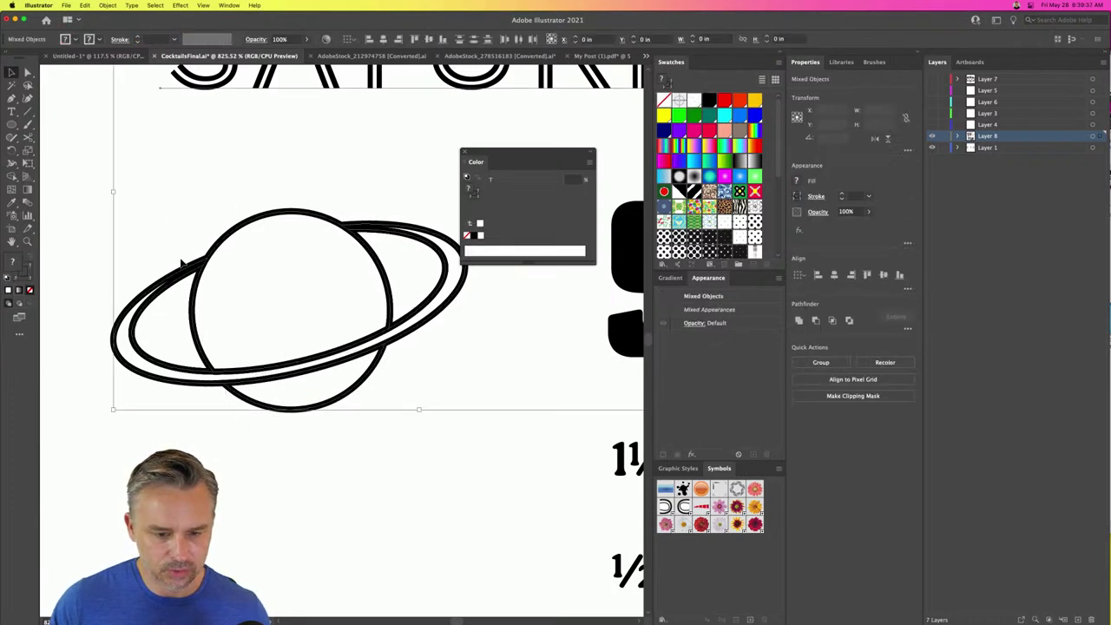
{"action": "left_click_drag", "start_coordinate": [391, 439], "coordinate": [191, 334]}
{"action": "right_click", "coordinate": [191, 335]}
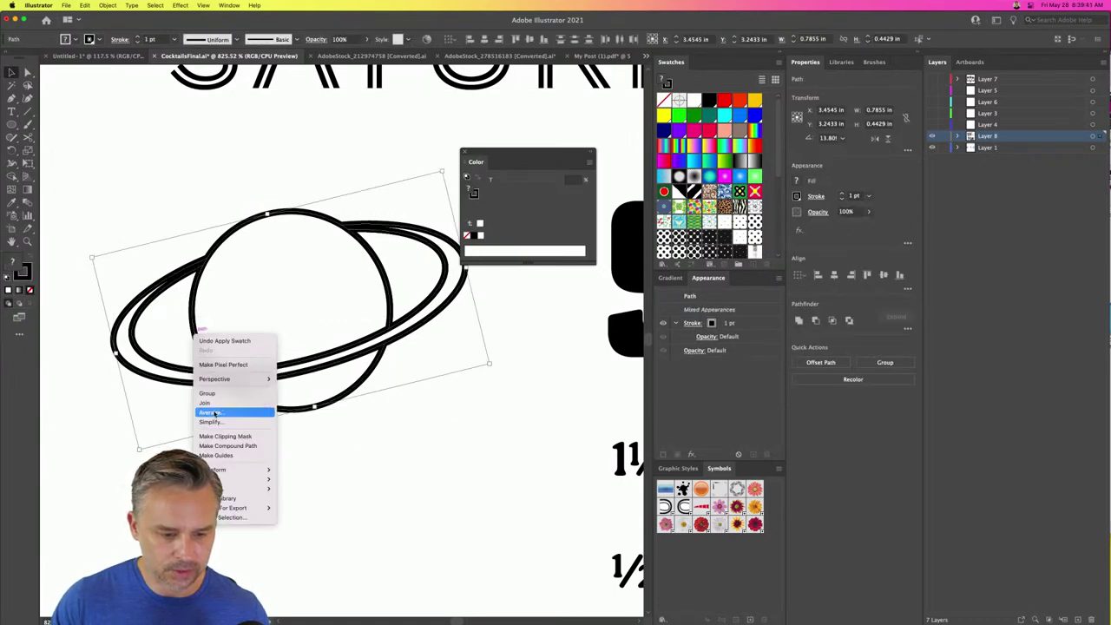
{"action": "left_click", "coordinate": [235, 392]}
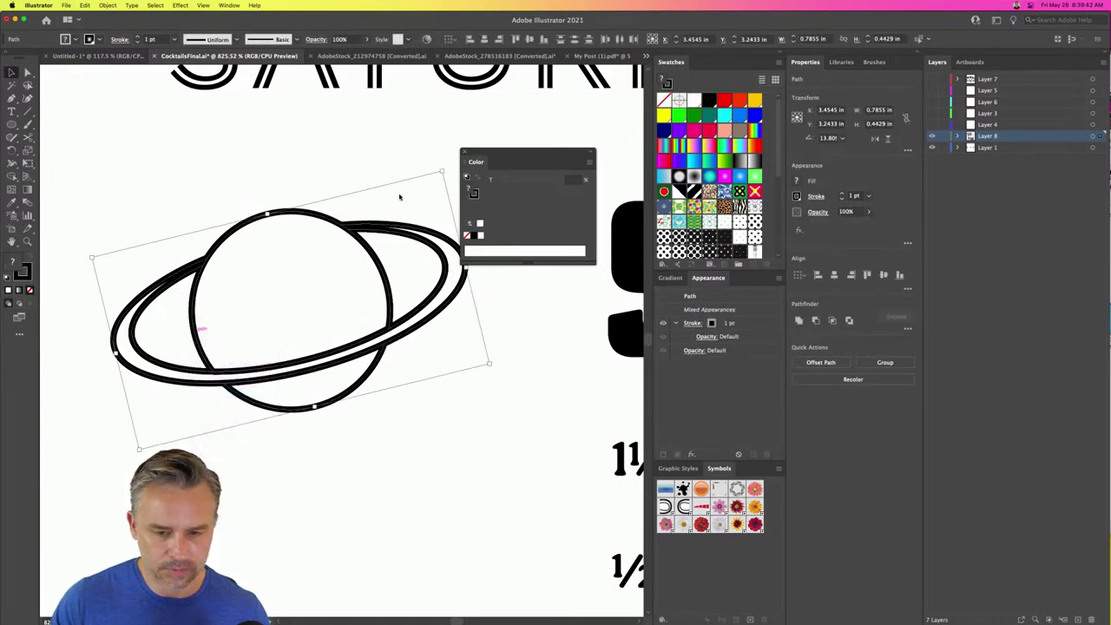
- Close the floating colour panel and collapse the side panels to widen the canvas
{"action": "left_click", "coordinate": [465, 152]}
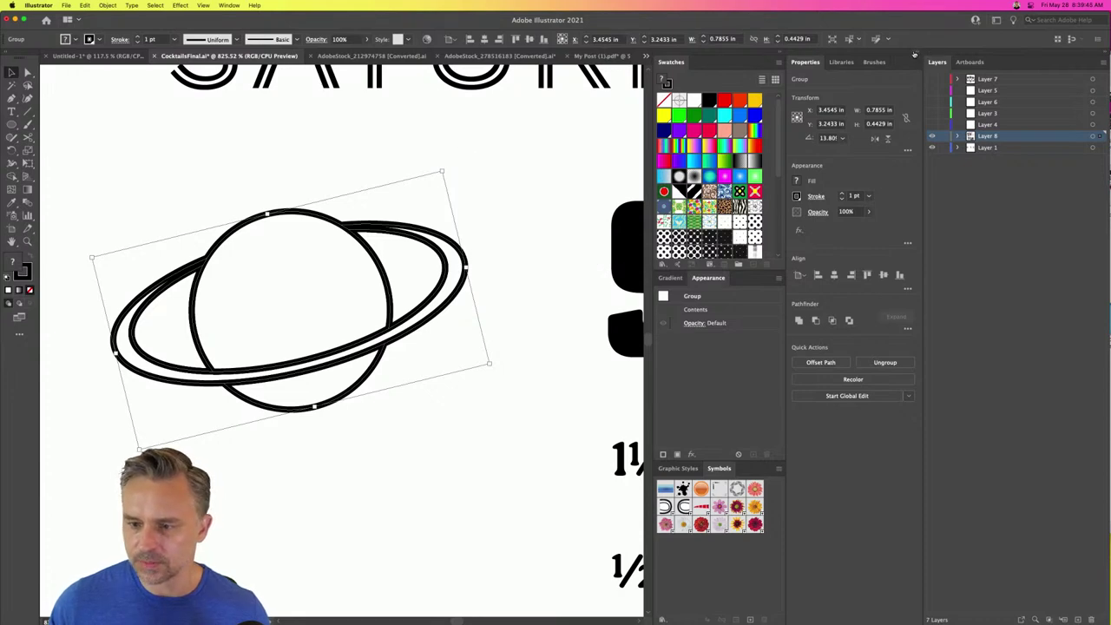
{"action": "left_click", "coordinate": [899, 53]}
{"action": "left_click", "coordinate": [892, 54]}
- Rejoin URN beside SAT and move the outlined SATURN heading up to the top
{"action": "left_click", "coordinate": [486, 151]}
{"action": "key", "text": "super+minus"}
{"action": "key", "text": "super+minus"}
{"action": "left_click_drag", "start_coordinate": [218, 216], "coordinate": [44, 221]}
{"action": "left_click_drag", "start_coordinate": [660, 334], "coordinate": [563, 335]}
{"action": "left_click_drag", "start_coordinate": [502, 210], "coordinate": [397, 227]}
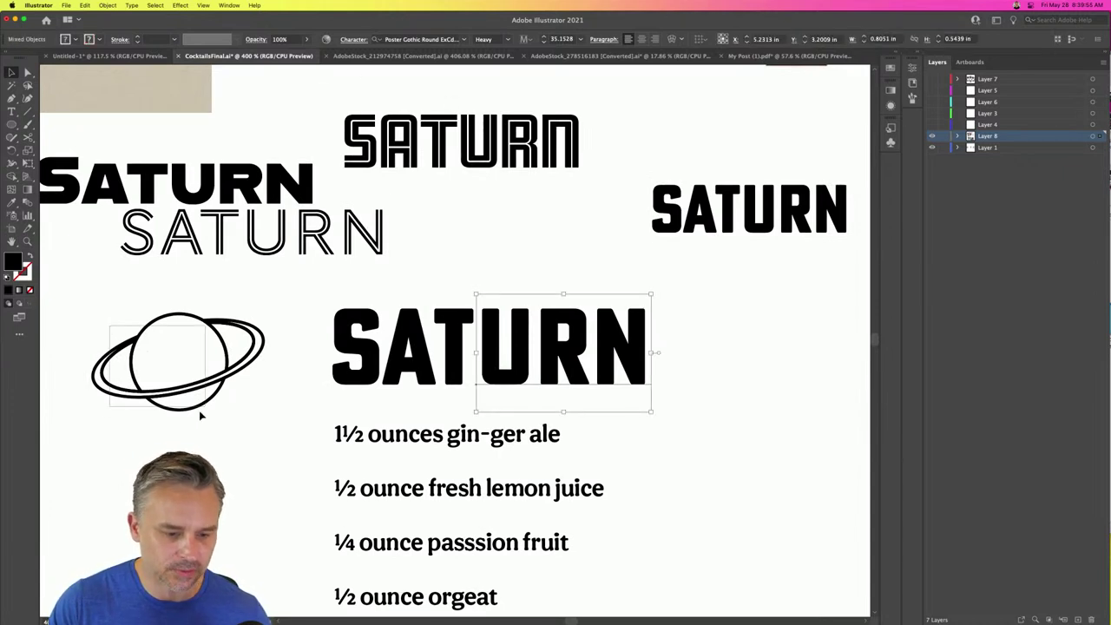
{"action": "left_click", "coordinate": [174, 394]}
{"action": "left_click", "coordinate": [207, 263]}
{"action": "left_click_drag", "start_coordinate": [207, 256], "coordinate": [276, 122]}
- Shrink the ringed planet drawing and bring it in front of the letters
{"action": "left_click", "coordinate": [119, 343]}
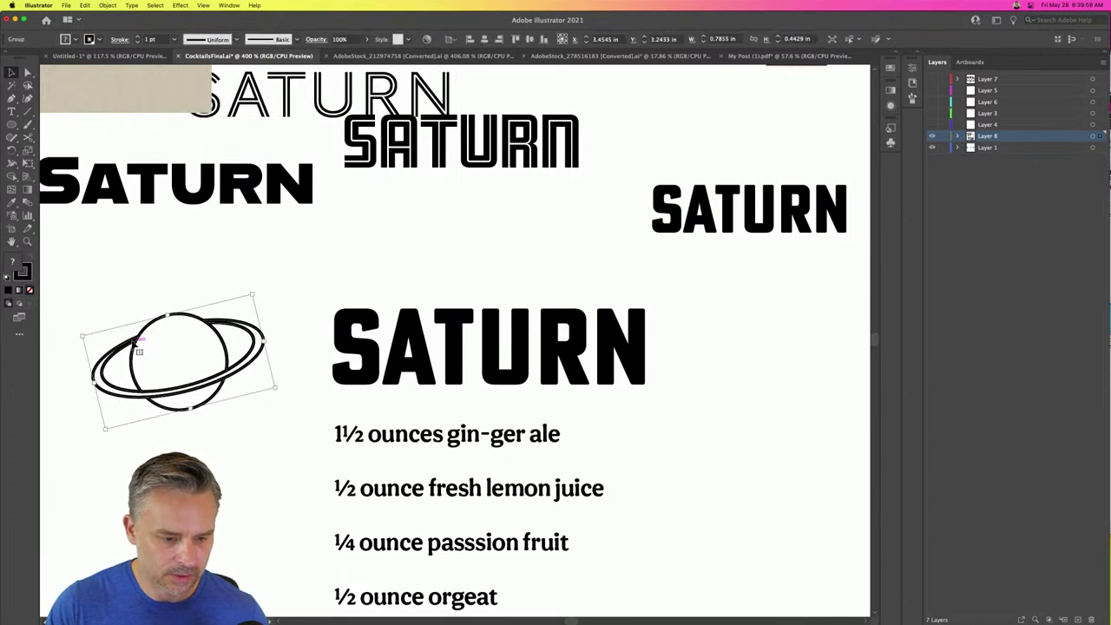
{"action": "left_click_drag", "start_coordinate": [84, 335], "coordinate": [436, 343]}
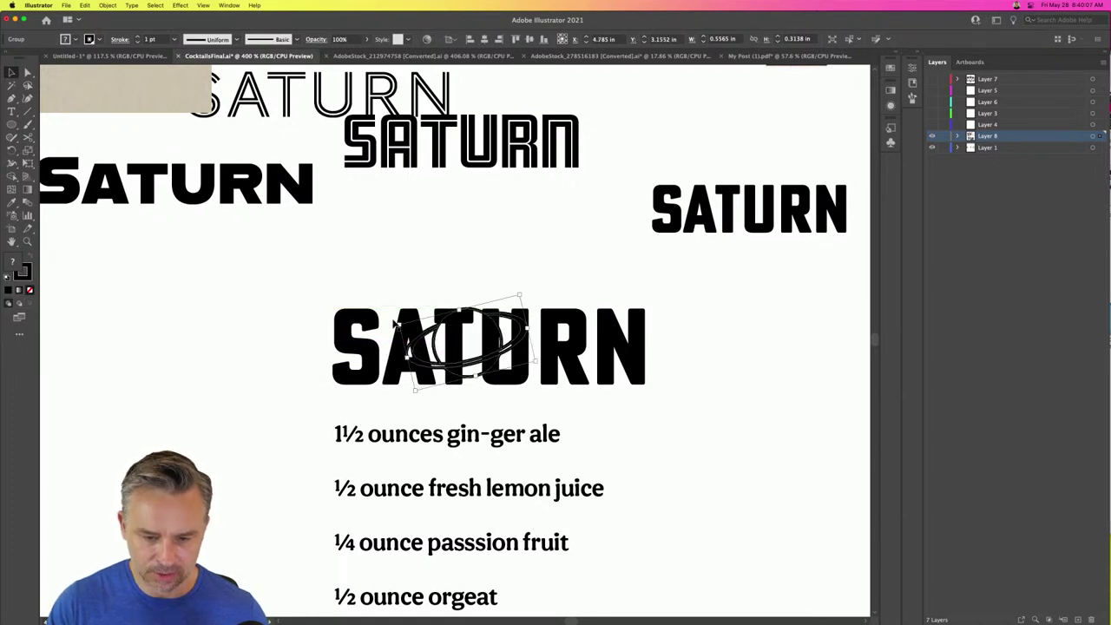
{"action": "left_click", "coordinate": [565, 356]}
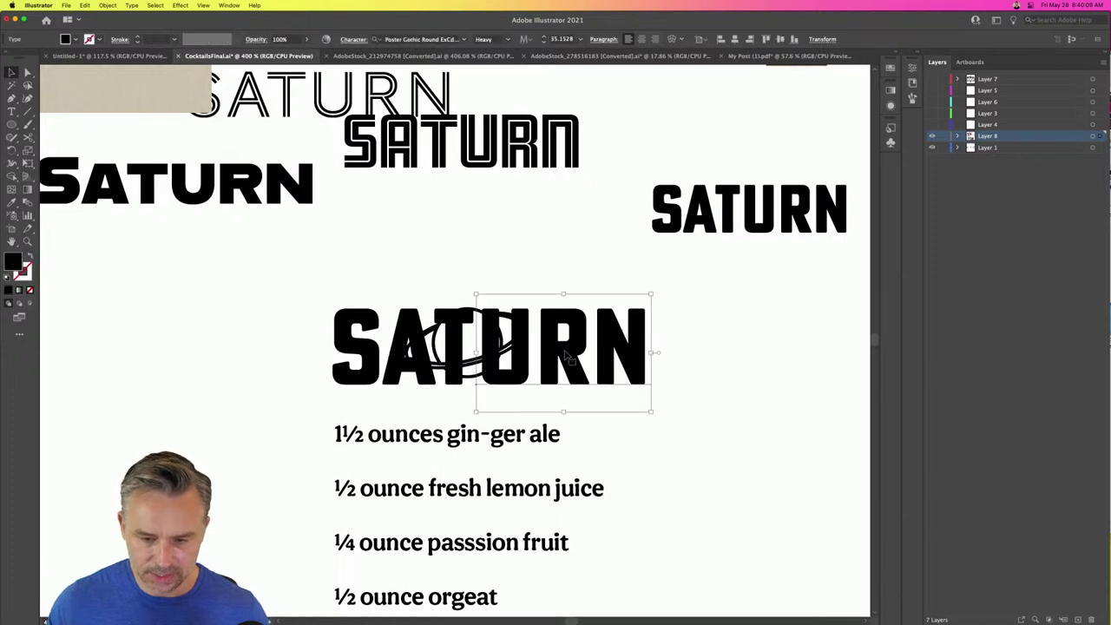
{"action": "key", "text": "super+shift+bracketleft"}
- Tilt the planet counter-clockwise and spread URN right and SAT left around it
{"action": "left_click", "coordinate": [565, 356]}
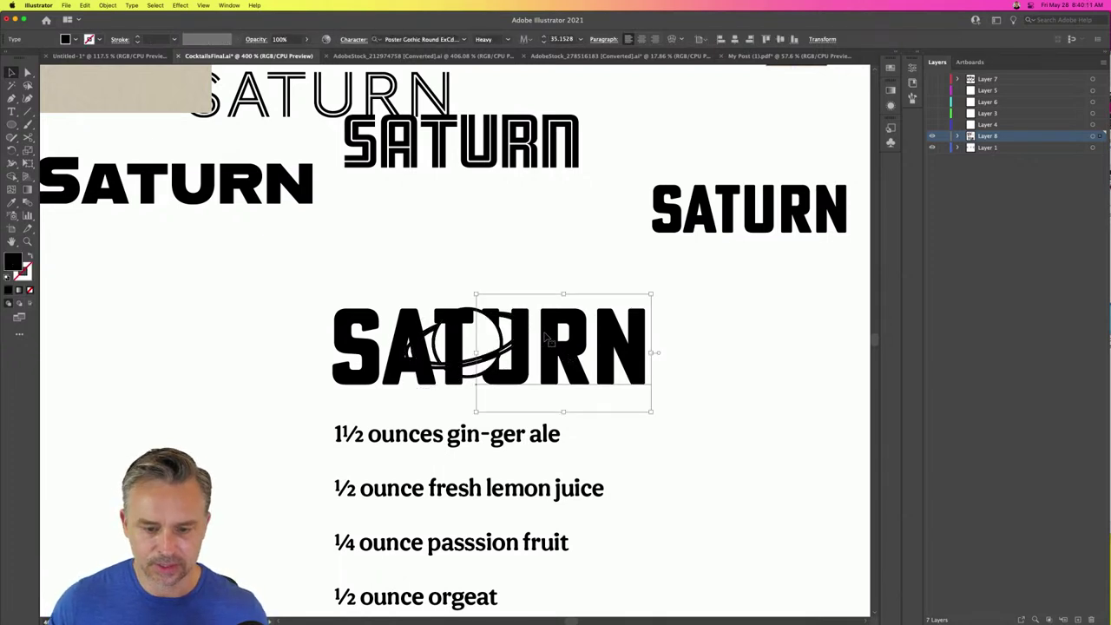
{"action": "left_click", "coordinate": [405, 314]}
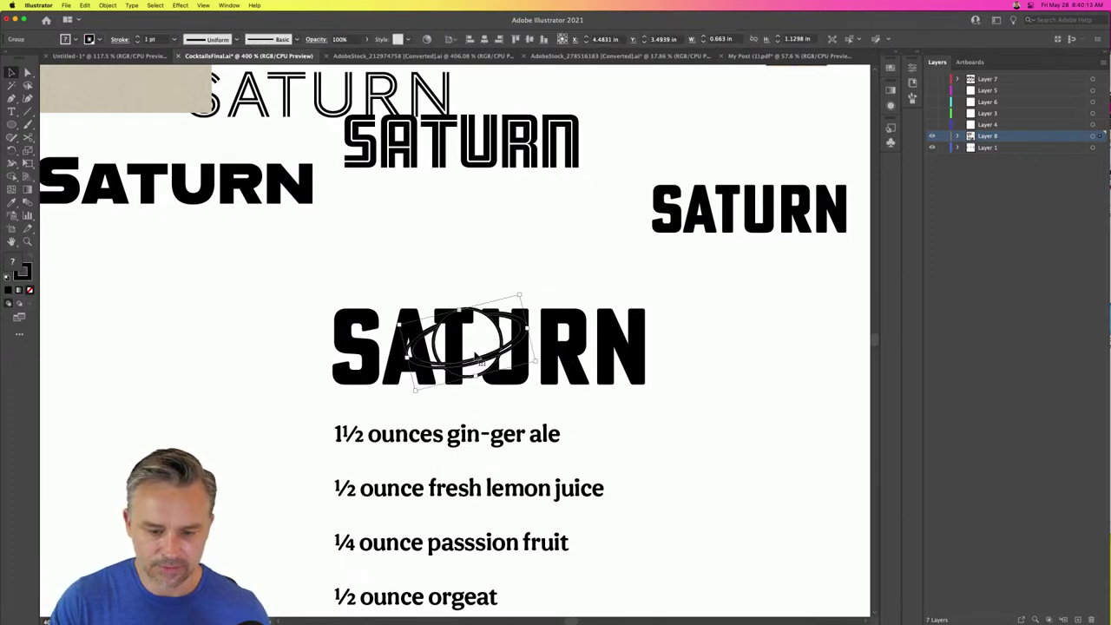
{"action": "left_click", "coordinate": [394, 326]}
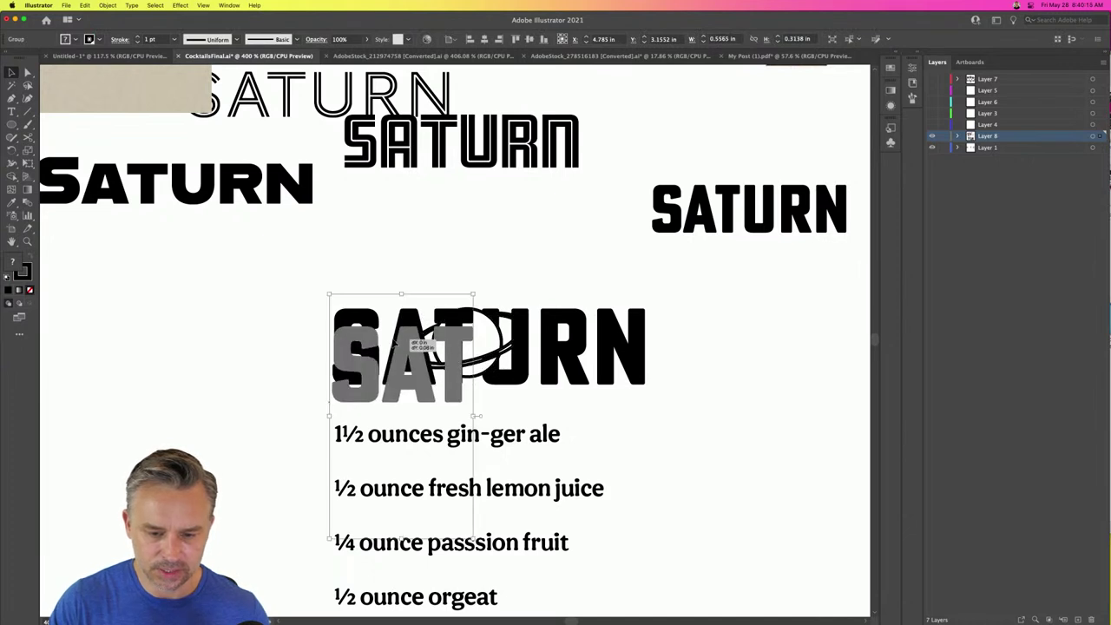
{"action": "left_click", "coordinate": [476, 358]}
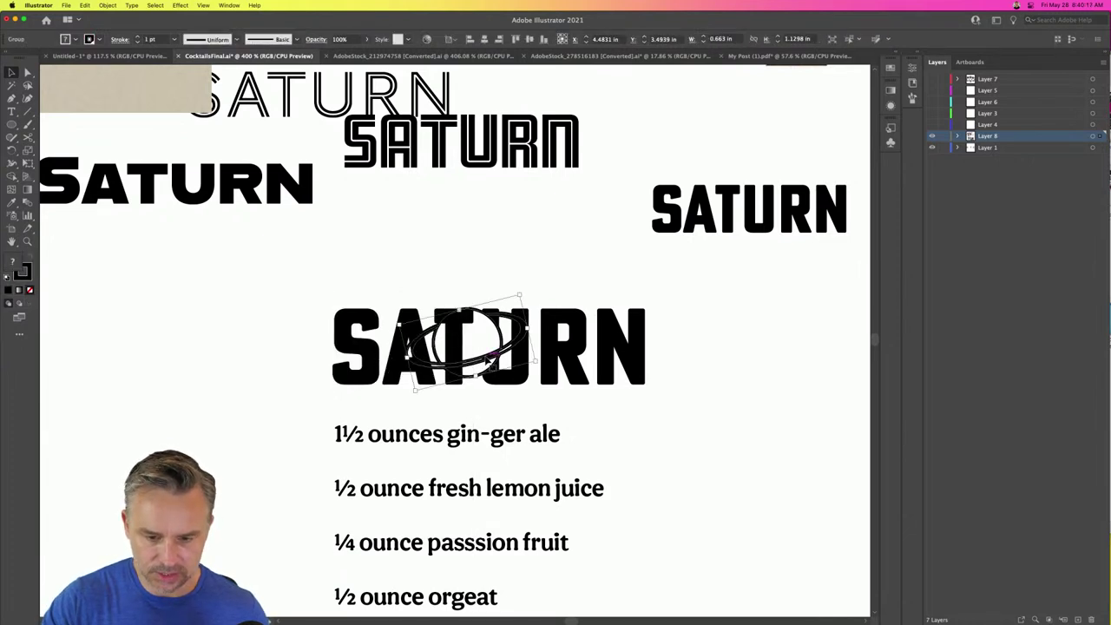
{"action": "left_click_drag", "start_coordinate": [395, 324], "coordinate": [393, 338]}
{"action": "left_click_drag", "start_coordinate": [526, 372], "coordinate": [549, 371]}
{"action": "left_click_drag", "start_coordinate": [465, 321], "coordinate": [445, 322]}
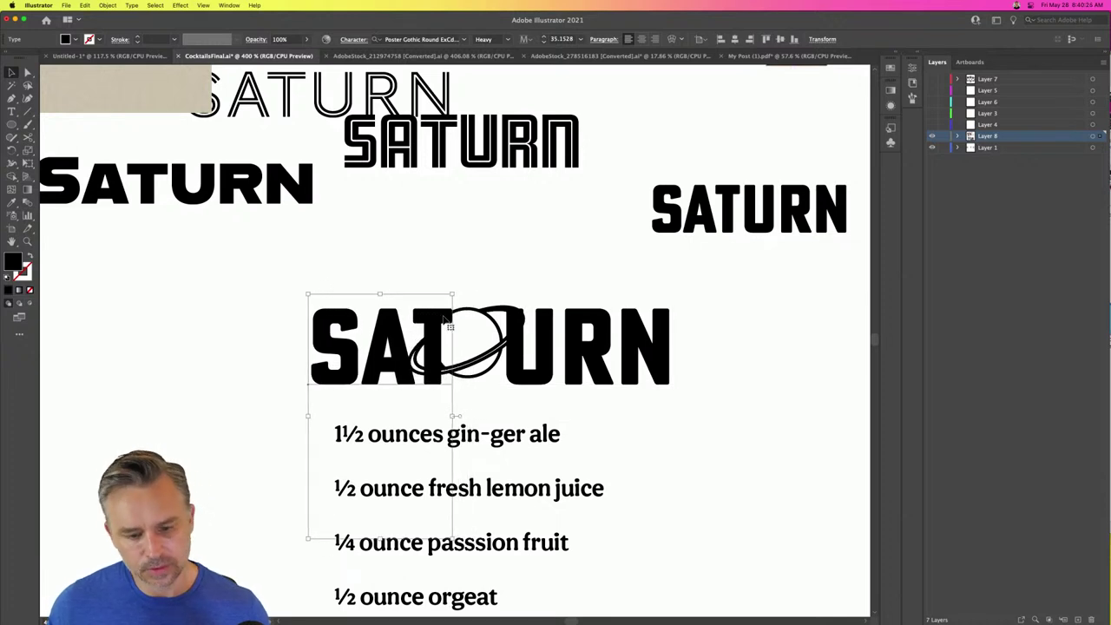
- Show the Properties panel for the selected SAT text and nudge its position
{"action": "left_click", "coordinate": [917, 54]}
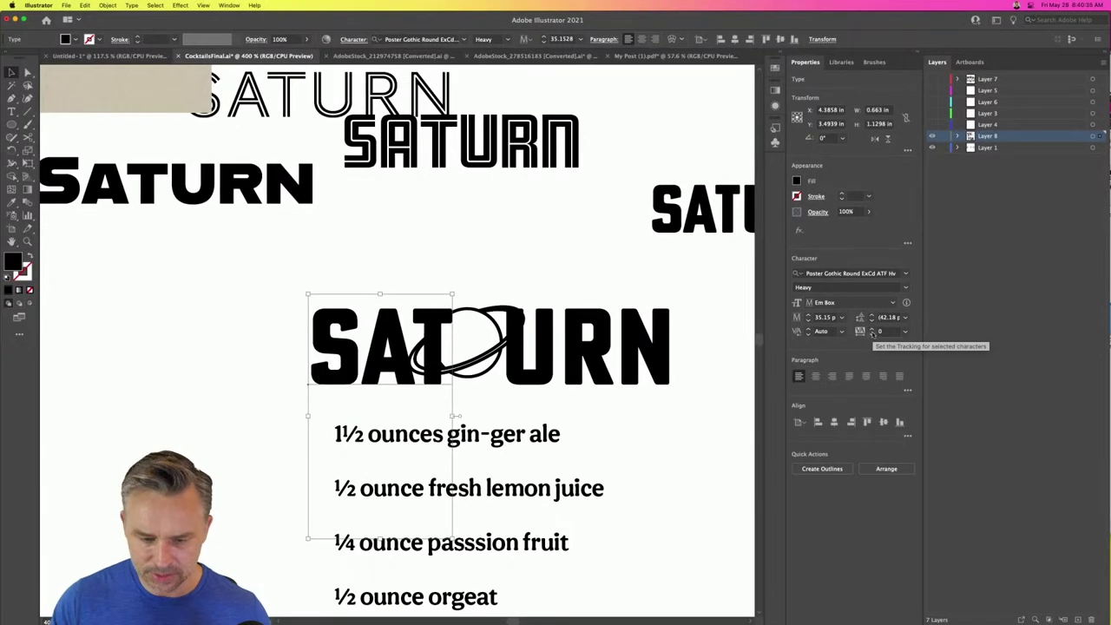
{"action": "key", "text": "Right"}
{"action": "key", "text": "Left"}
{"action": "key", "text": "Right"}
{"action": "key", "text": "Left"}
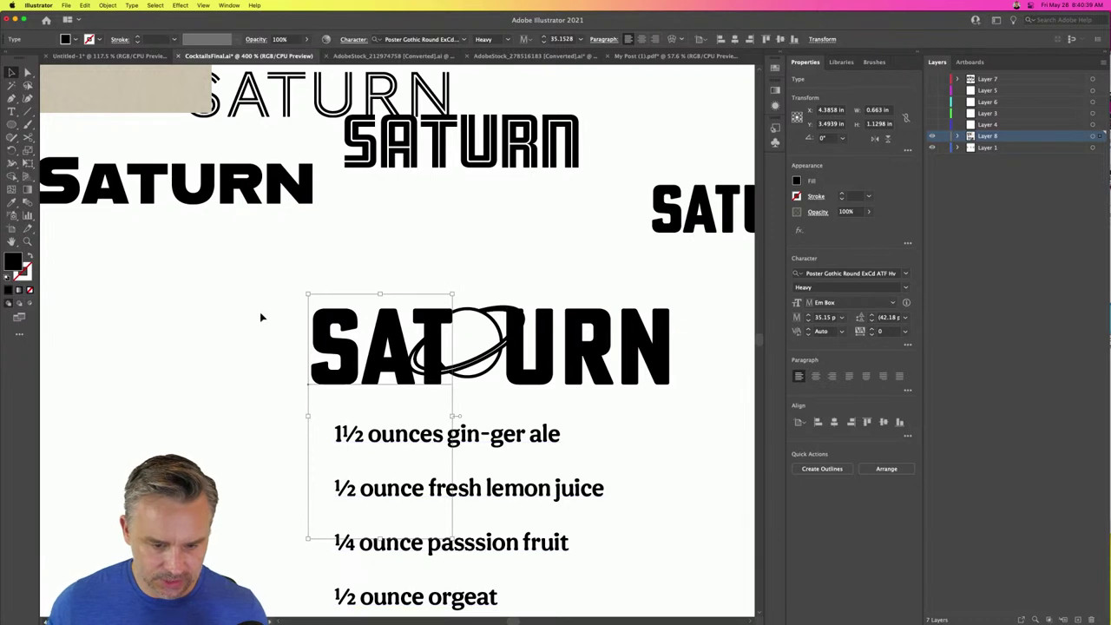
- Widen SAT's letter tracking, trying 80 and 120 before settling on 160
{"action": "double_click", "coordinate": [371, 357]}
{"action": "key", "text": "ctrl+a"}
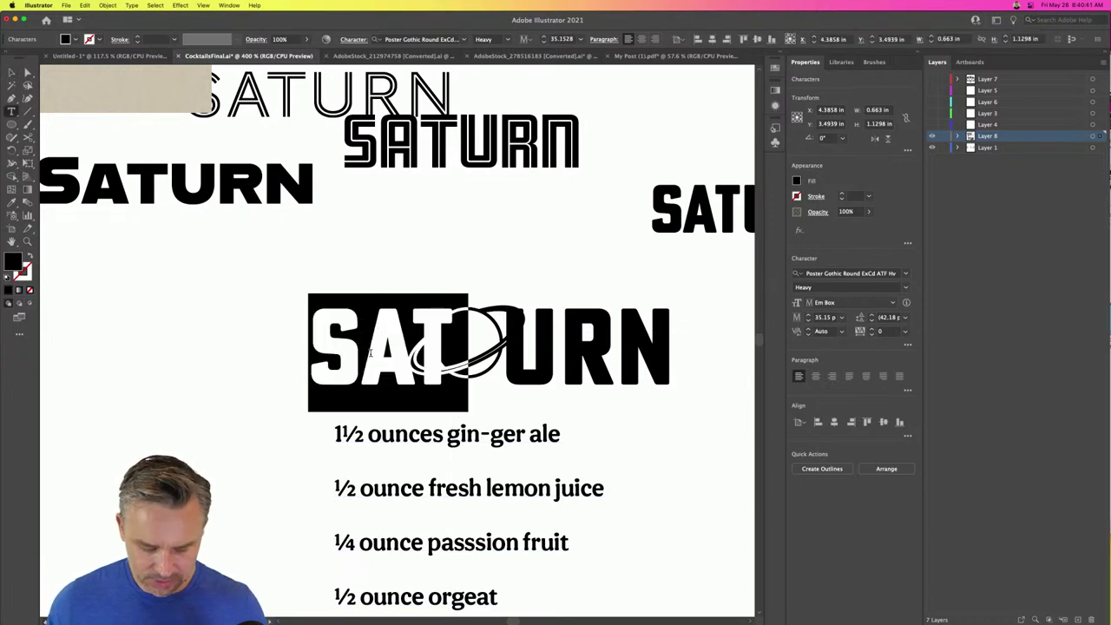
{"action": "key", "text": "Right"}
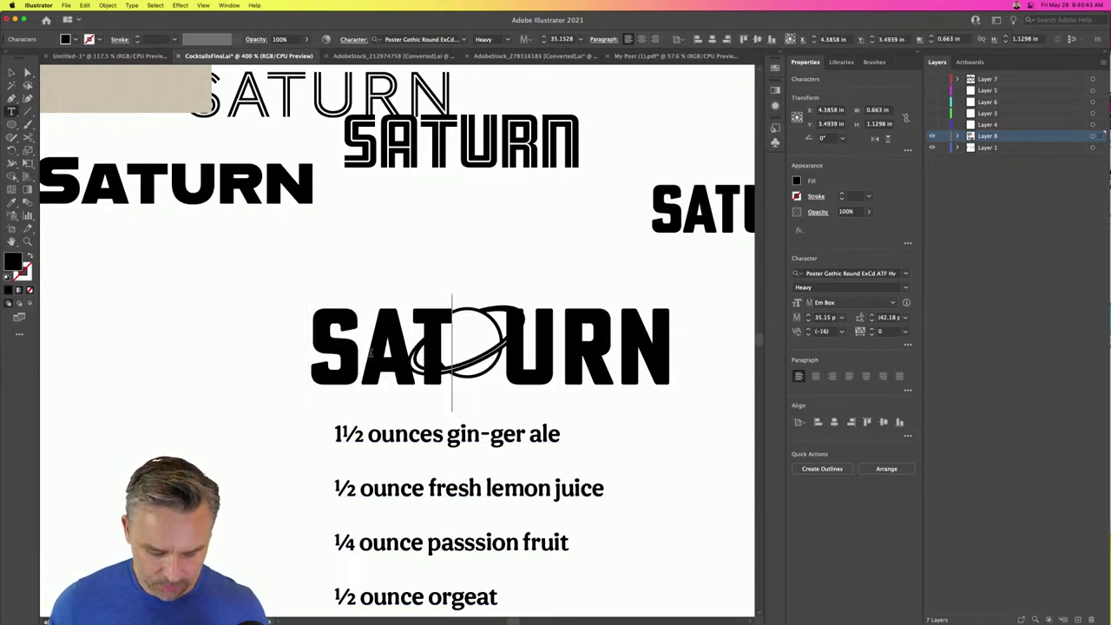
{"action": "key", "text": "ctrl+a"}
{"action": "key", "text": "alt+Right"}
{"action": "key", "text": "alt+Right"}
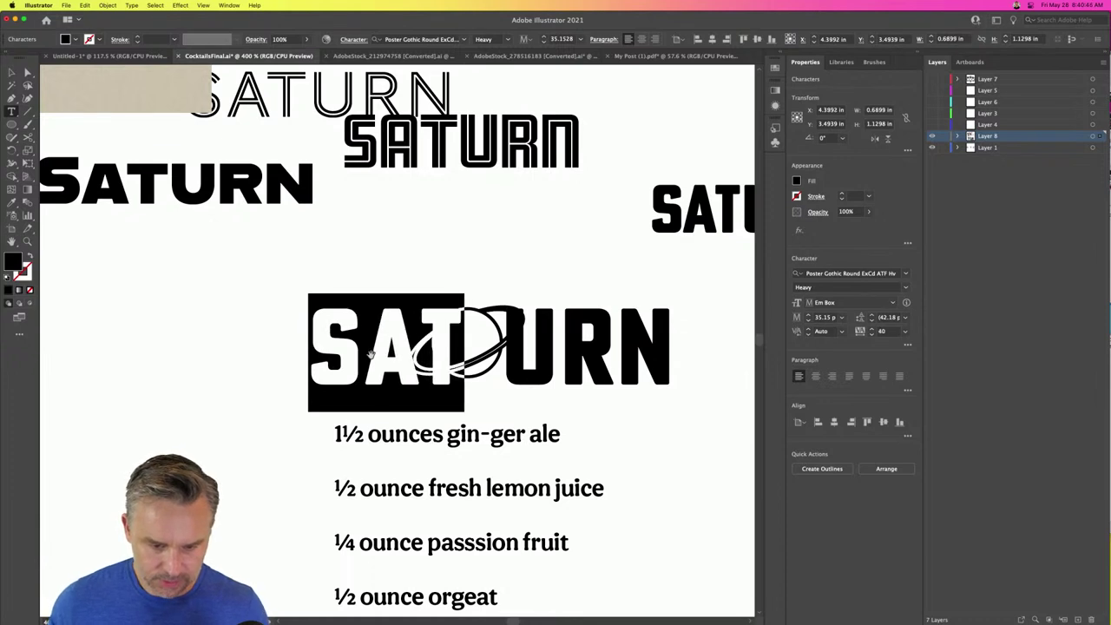
{"action": "key", "text": "alt+Right"}
{"action": "key", "text": "alt+Right"}
{"action": "key", "text": "alt+Right"}
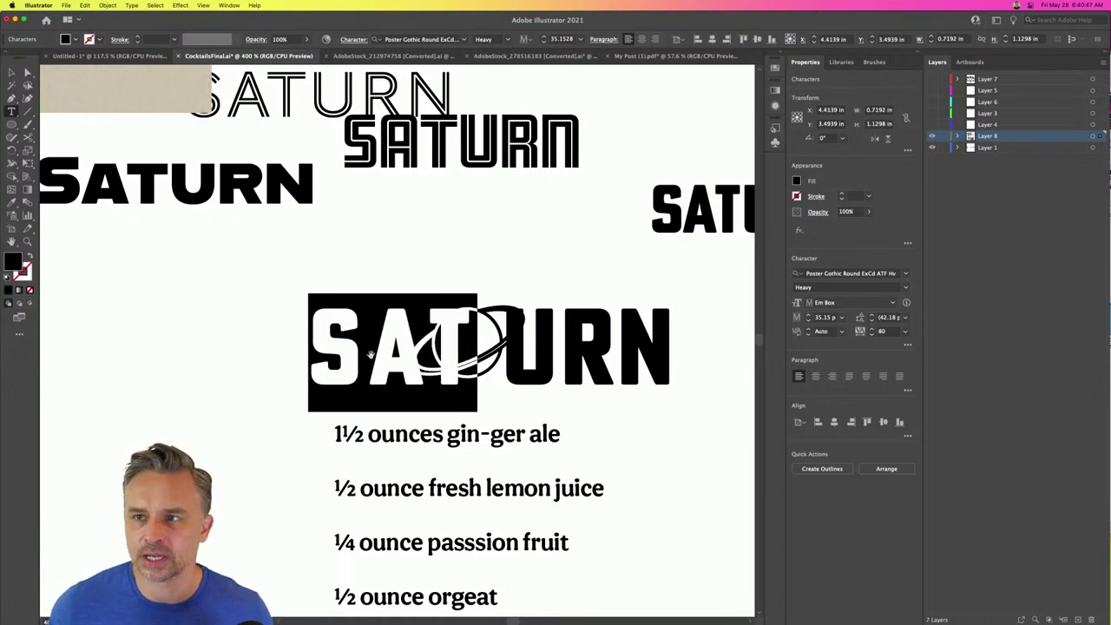
{"action": "key", "text": "alt+Left"}
{"action": "key", "text": "alt+Left"}
{"action": "key", "text": "alt+Left"}
{"action": "key", "text": "alt+Right"}
{"action": "key", "text": "alt+Right"}
{"action": "key", "text": "alt+Right"}
{"action": "key", "text": "alt+Right"}
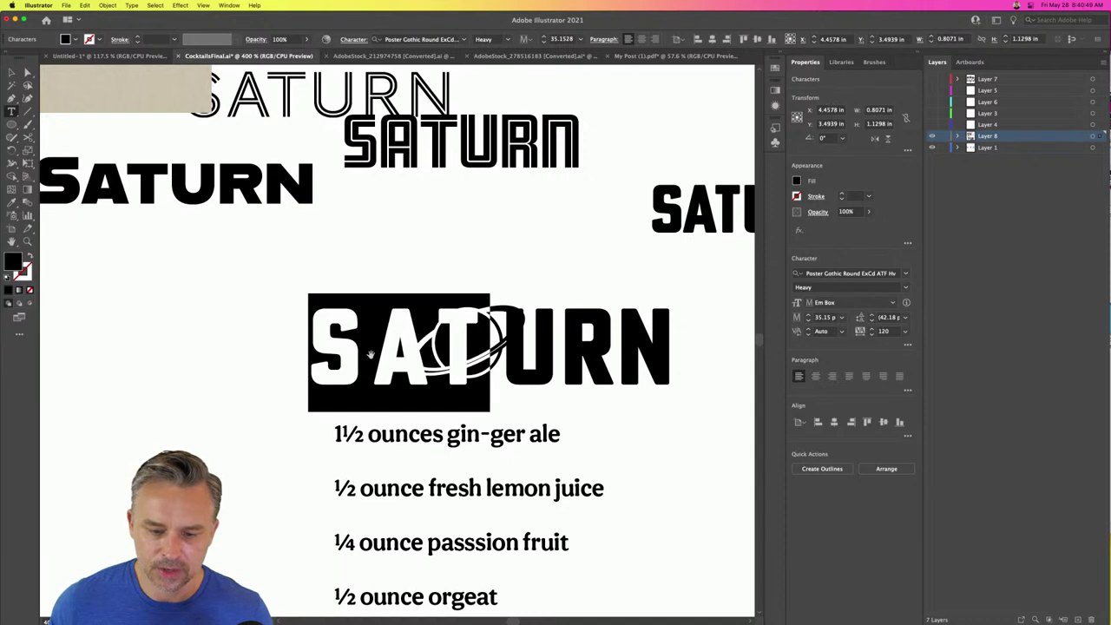
{"action": "key", "text": "alt+Left"}
{"action": "key", "text": "alt+Left"}
{"action": "key", "text": "alt+Right"}
{"action": "key", "text": "alt+Right"}
{"action": "key", "text": "alt+Left"}
{"action": "key", "text": "alt+Left"}
{"action": "key", "text": "alt+Right"}
{"action": "key", "text": "alt+Right"}
{"action": "key", "text": "alt+Right"}
{"action": "key", "text": "alt+Right"}
{"action": "key", "text": "alt+Left"}
{"action": "key", "text": "alt+Right"}
{"action": "key", "text": "alt+Right"}
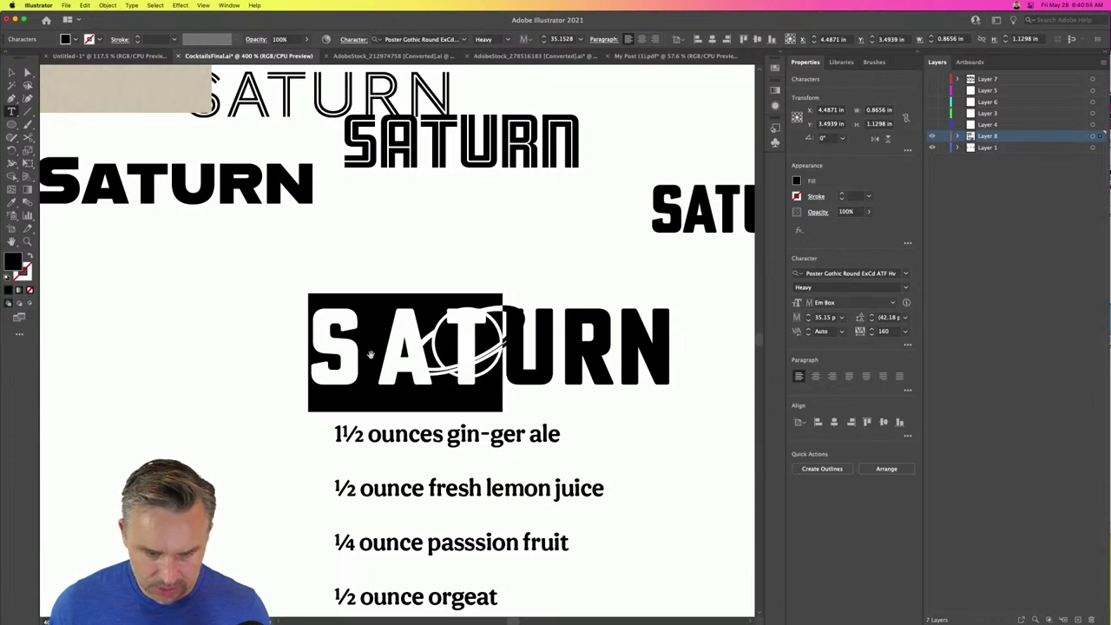
{"action": "key", "text": "alt+Right"}
{"action": "key", "text": "alt+Left"}
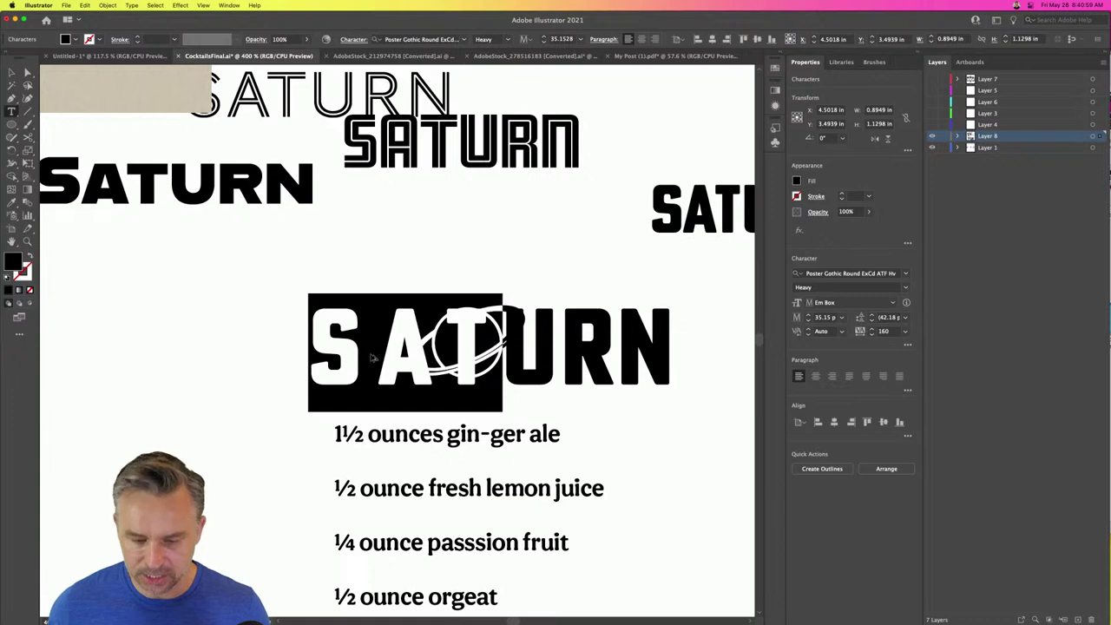
- Try a much wider 260 tracking on SAT, then return it to 160
{"action": "key", "text": "super+alt+Right"}
{"action": "key", "text": "super+alt+Right"}
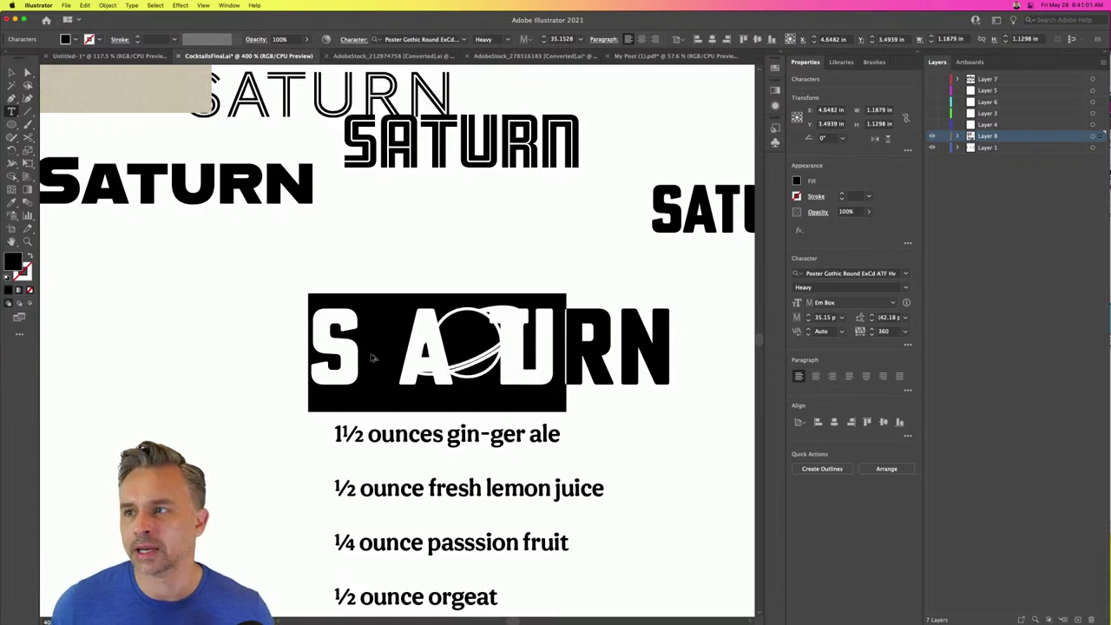
{"action": "key", "text": "super+alt+Left"}
{"action": "key", "text": "super+alt+Left"}
{"action": "key", "text": "super+alt+Left"}
{"action": "key", "text": "super+alt+Right"}
{"action": "key", "text": "super+alt+Right"}
{"action": "key", "text": "super+alt+Left"}
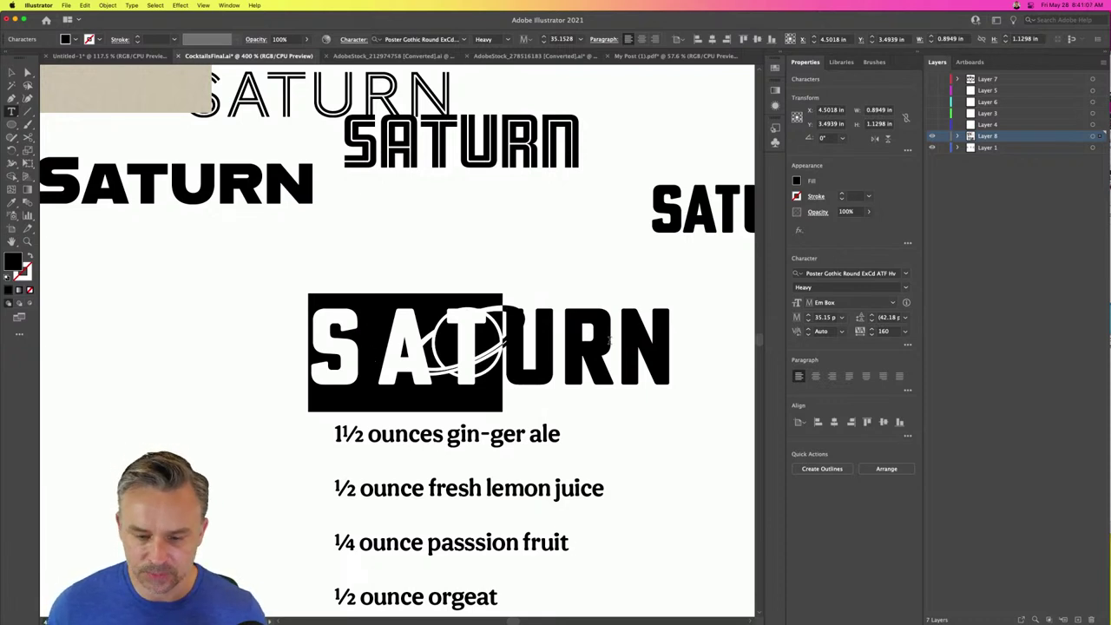
- Set URN's tracking to 160 in the Character panel, undoing a stray typed 6
{"action": "left_click", "coordinate": [586, 339]}
{"action": "key", "text": "shift+End"}
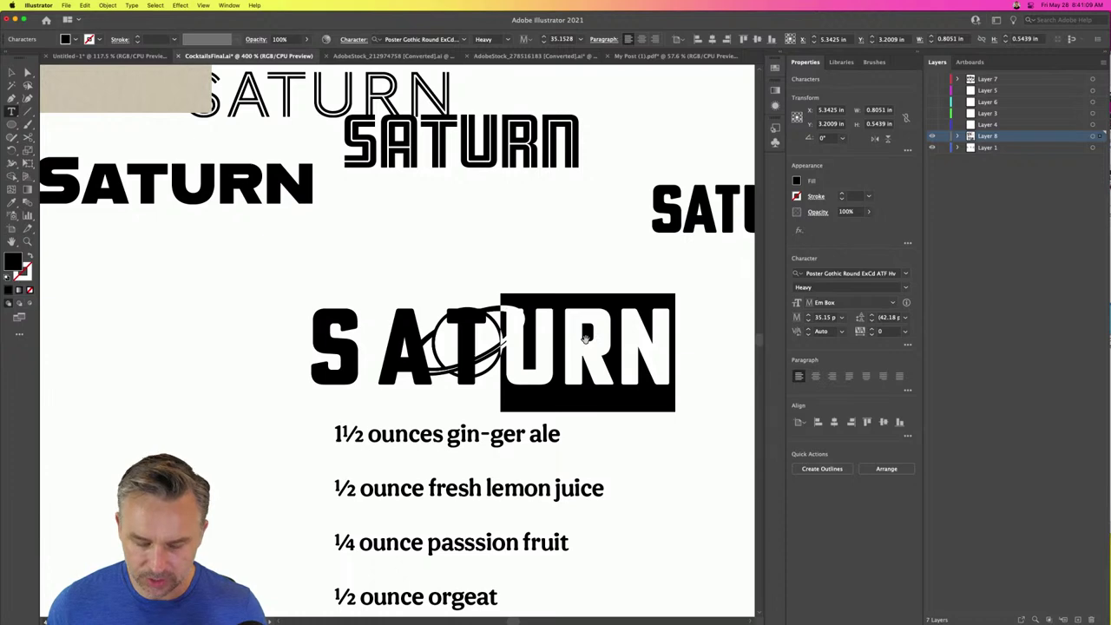
{"action": "key", "text": "super+alt+Right"}
{"action": "key", "text": "super+alt+Right"}
{"action": "key", "text": "super+alt+Right"}
{"action": "key", "text": "super+alt+Right"}
{"action": "key", "text": "super+alt+Right"}
{"action": "key", "text": "super+alt+Right"}
{"action": "key", "text": "super+alt+Right"}
{"action": "key", "text": "super+alt+Right"}
{"action": "key", "text": "super+alt+Right"}
{"action": "key", "text": "super+alt+Right"}
{"action": "key", "text": "super+alt+Right"}
{"action": "key", "text": "super+alt+Right"}
{"action": "key", "text": "super+alt+Right"}
{"action": "key", "text": "super+alt+Left"}
{"action": "key", "text": "super+alt+Left"}
{"action": "key", "text": "super+alt+Left"}
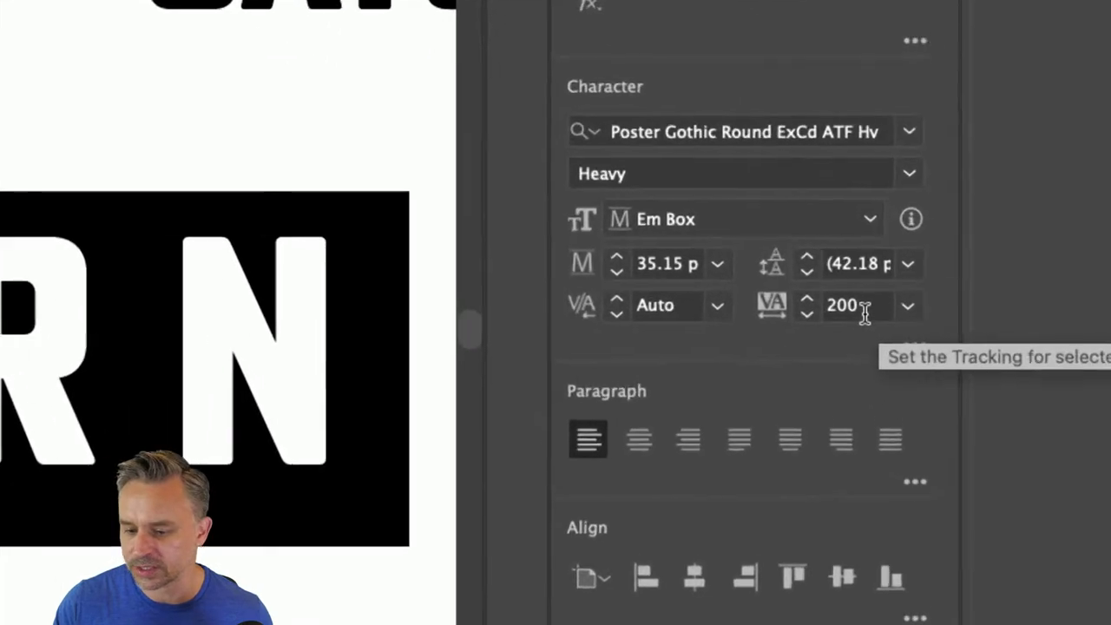
{"action": "left_click", "coordinate": [864, 310]}
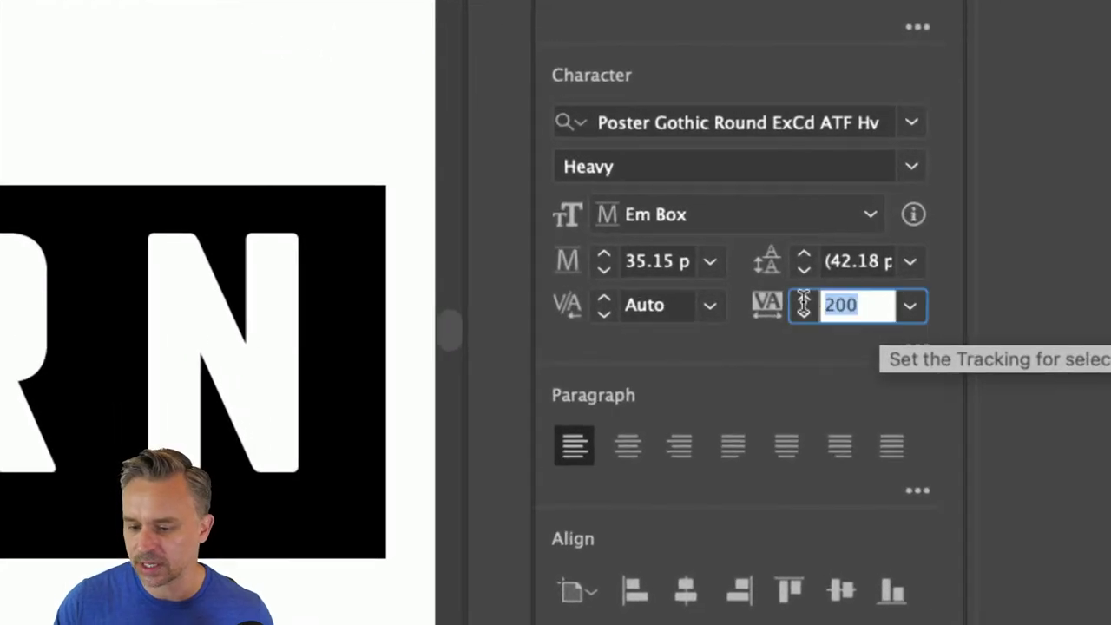
{"action": "type", "text": "1"}
{"action": "key", "text": "Return"}
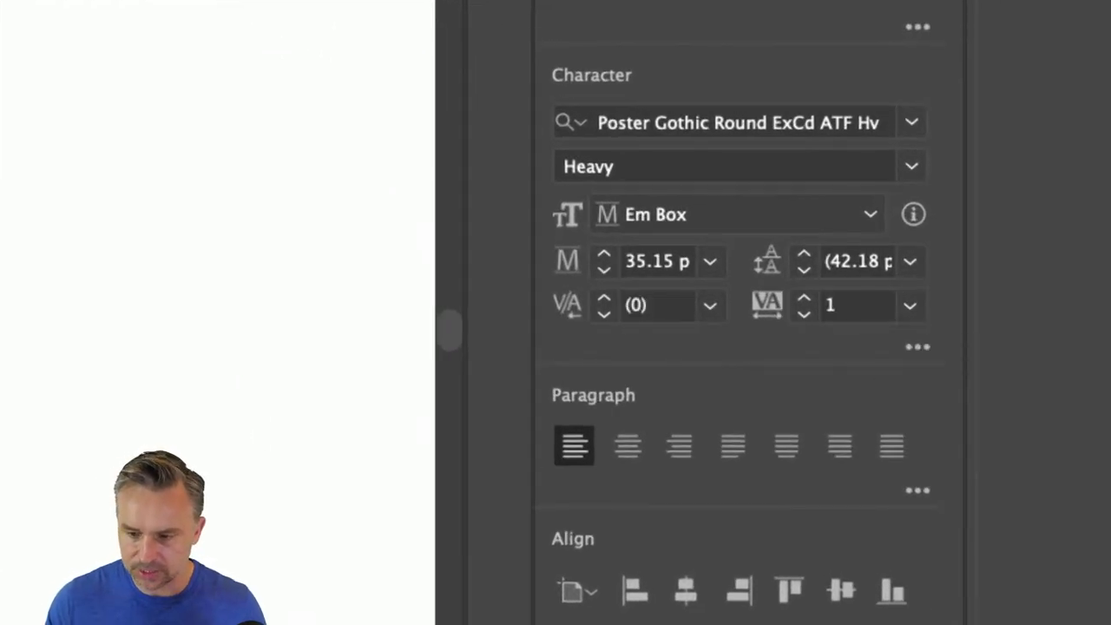
{"action": "left_click", "coordinate": [853, 305]}
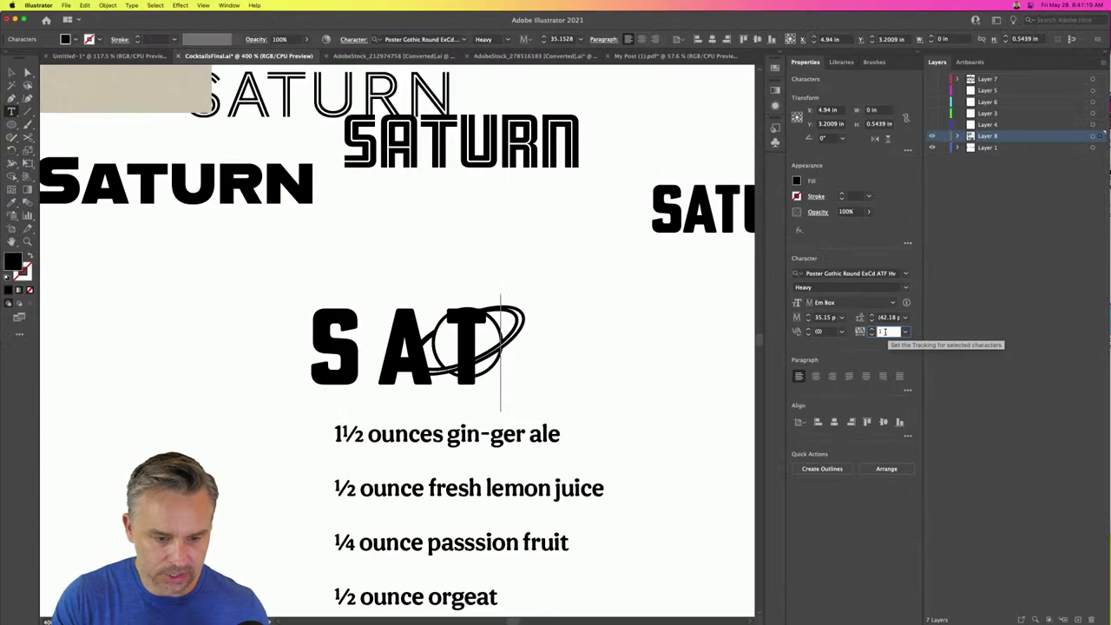
{"action": "type", "text": "6"}
{"action": "key", "text": "Escape"}
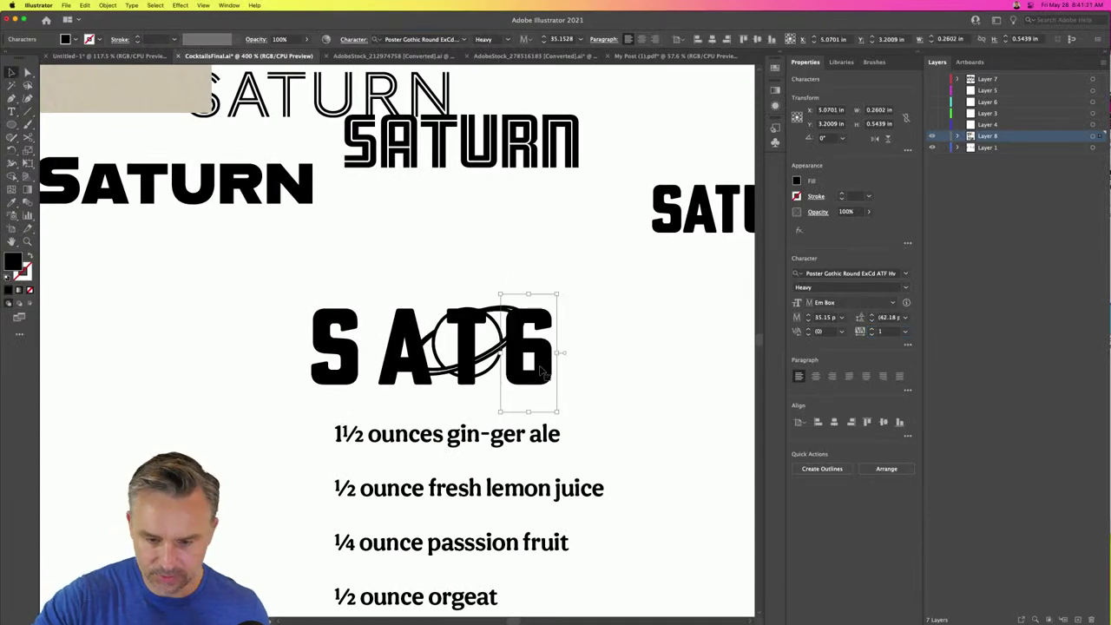
{"action": "key", "text": "ctrl+z"}
{"action": "left_click", "coordinate": [887, 331]}
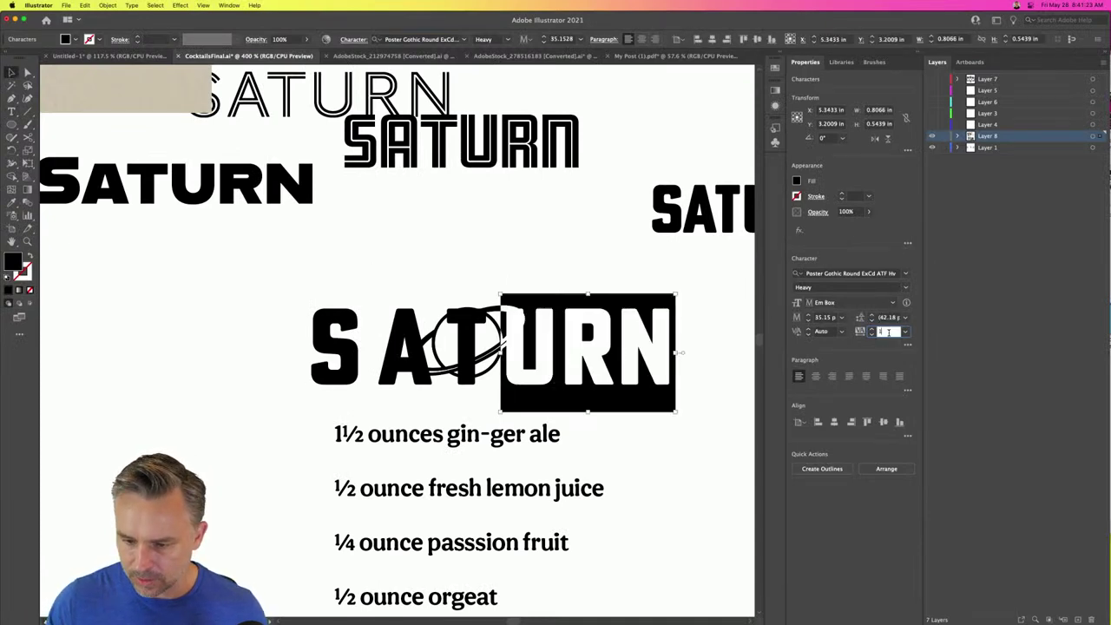
{"action": "key", "text": "Return"}
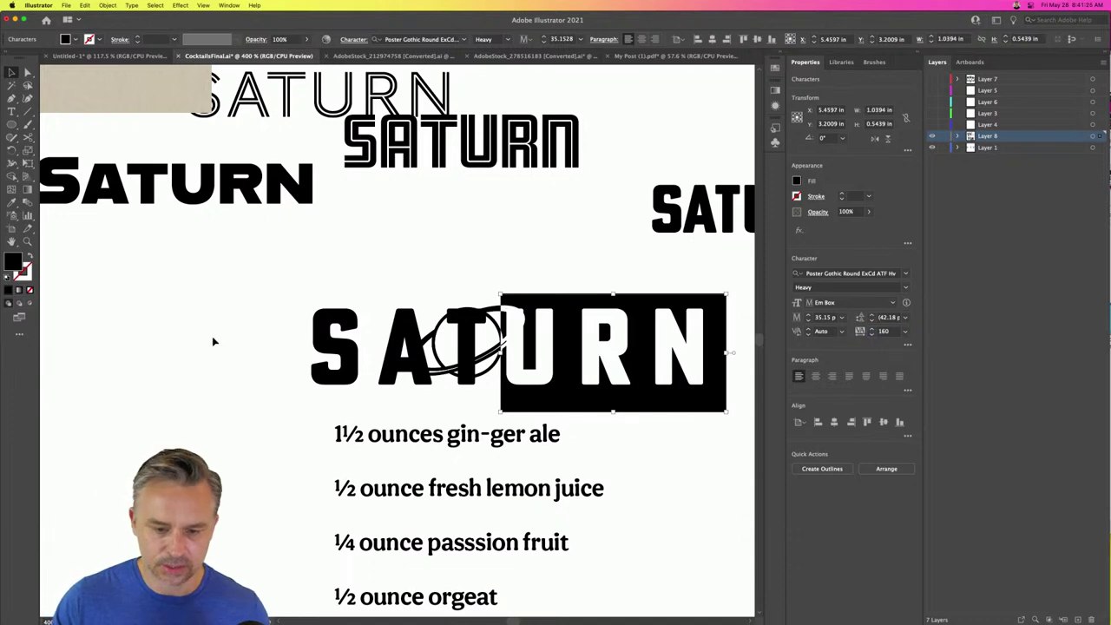
- Nudge SAT left and URN slightly toward the planet to balance the title
{"action": "left_click", "coordinate": [211, 340]}
{"action": "key", "text": "shift+Left"}
{"action": "key", "text": "shift+Left"}
{"action": "key", "text": "shift+Right"}
{"action": "key", "text": "Left"}
{"action": "key", "text": "Left"}
{"action": "key", "text": "Left"}
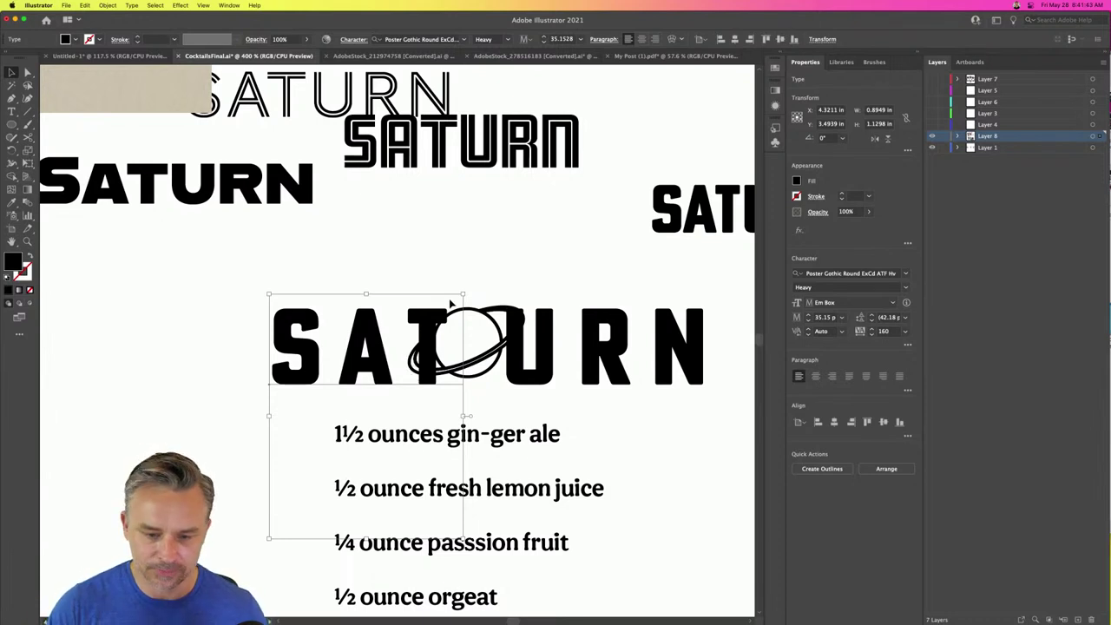
{"action": "left_click", "coordinate": [518, 395]}
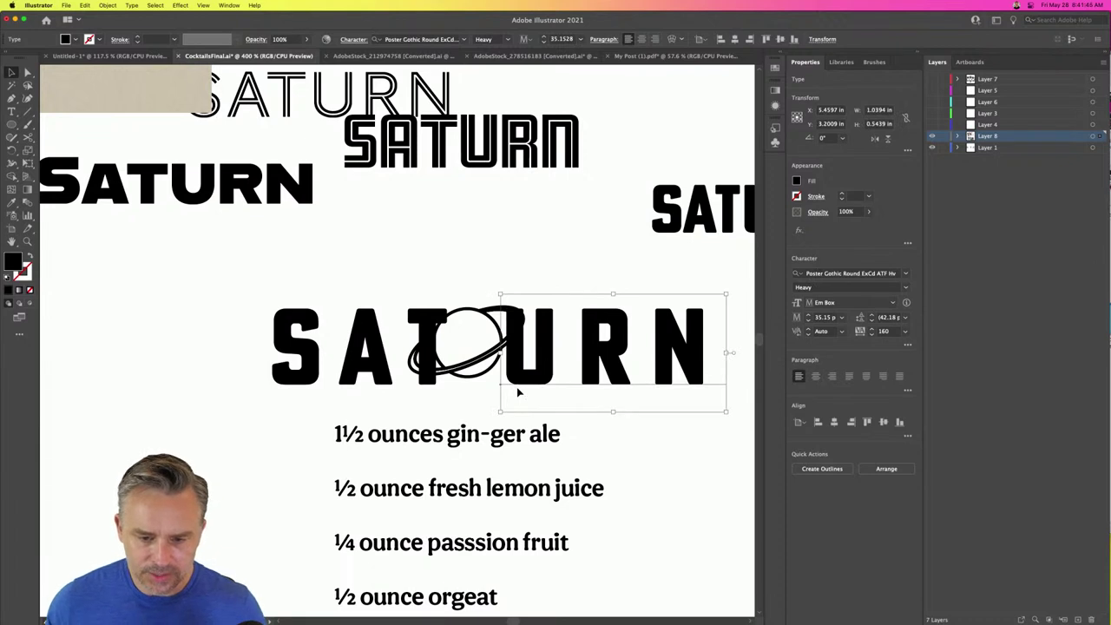
{"action": "key", "text": "shift+Left"}
{"action": "key", "text": "shift+Right"}
{"action": "key", "text": "shift+Right"}
{"action": "key", "text": "shift+Left"}
{"action": "key", "text": "shift+Left"}
{"action": "key", "text": "shift+Left"}
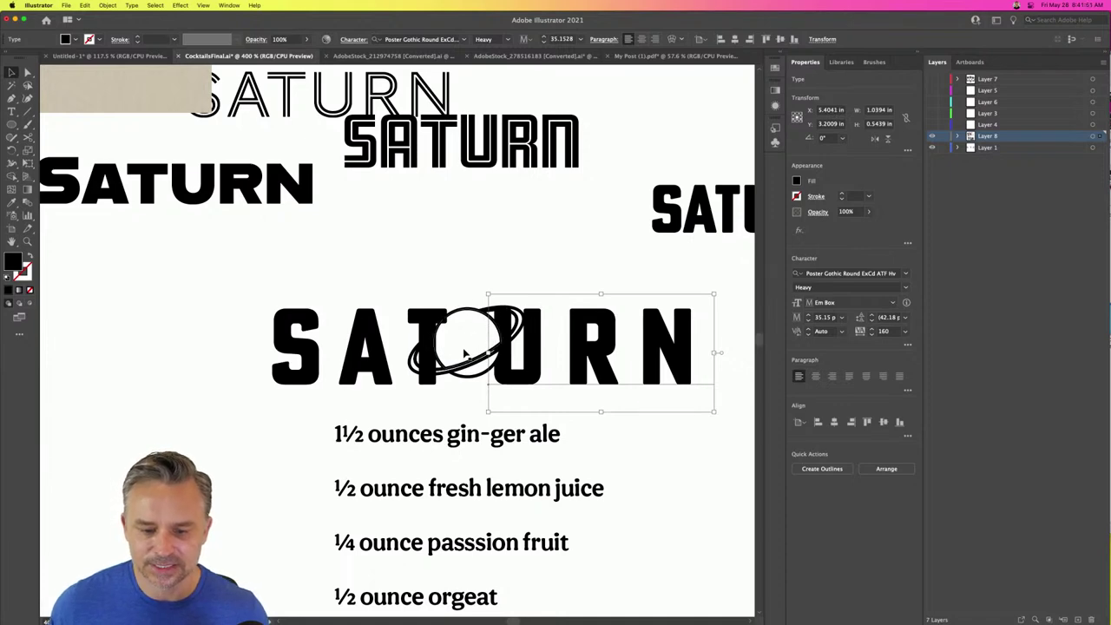
- Select the bold SATURN title with its ringed planet and move it up and right
{"action": "key", "text": "super+minus"}
{"action": "key", "text": "super+minus"}
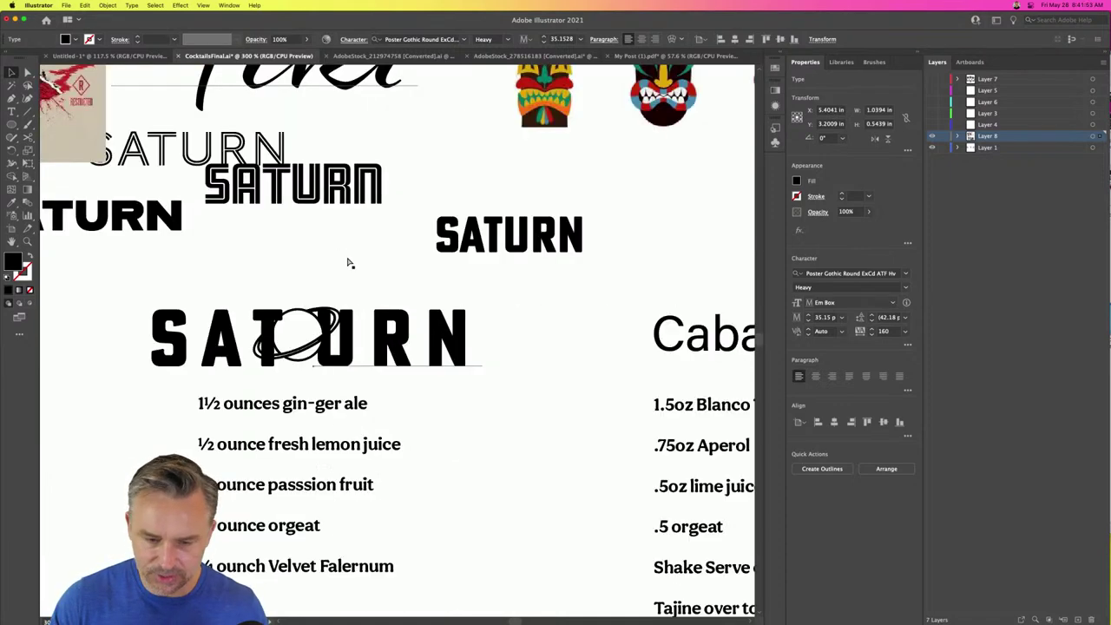
{"action": "scroll", "coordinate": [432, 285], "scroll_direction": "left", "scroll_amount": 3}
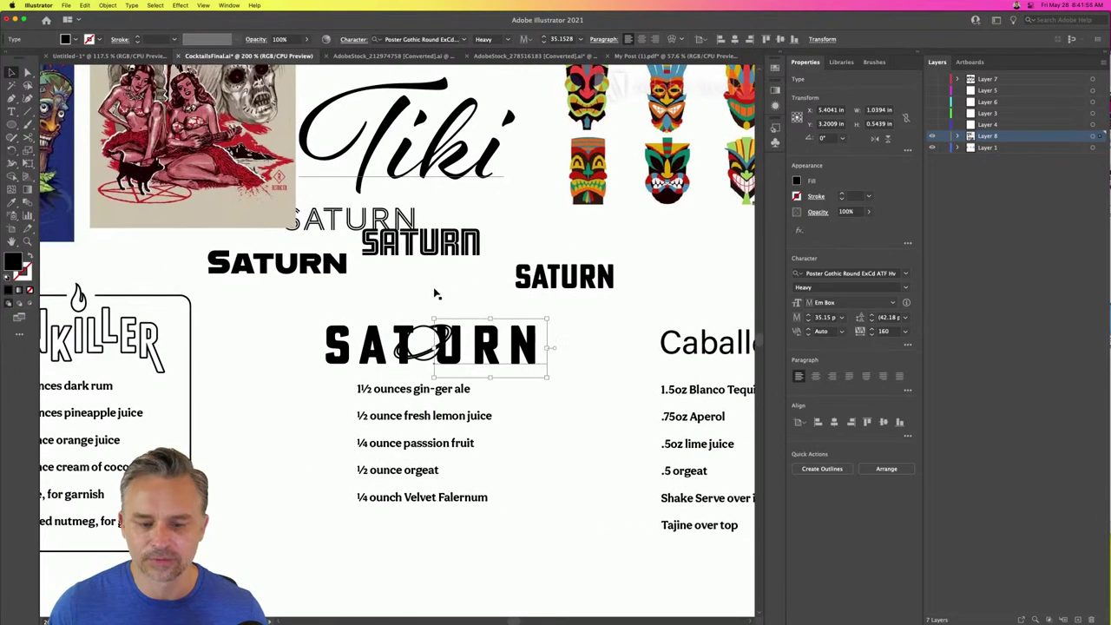
{"action": "left_click", "coordinate": [426, 358]}
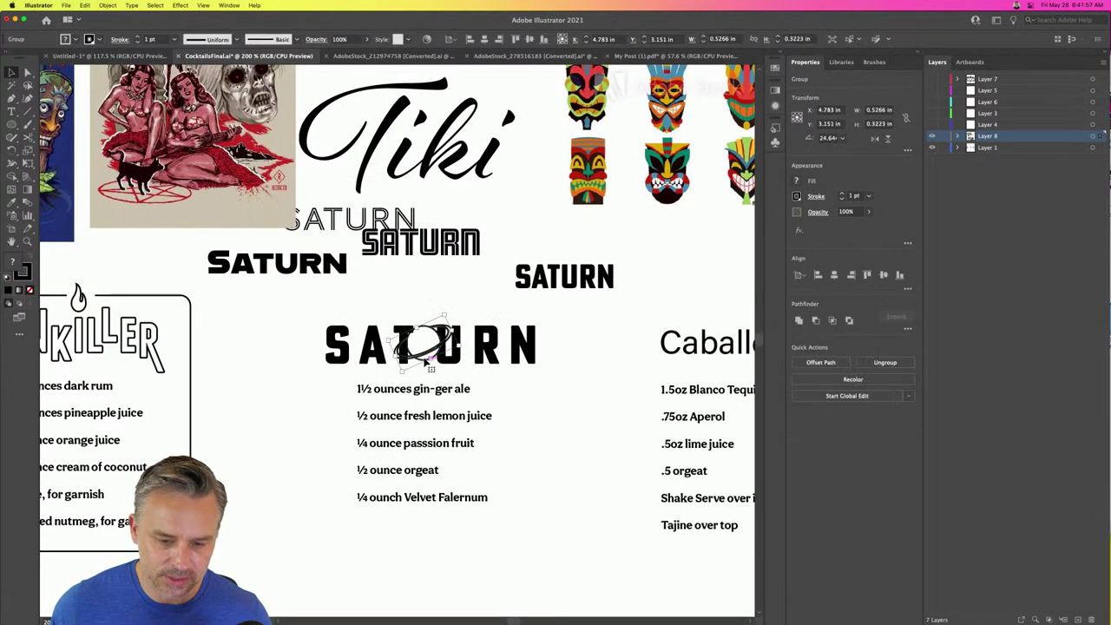
{"action": "key", "text": "shift+Up"}
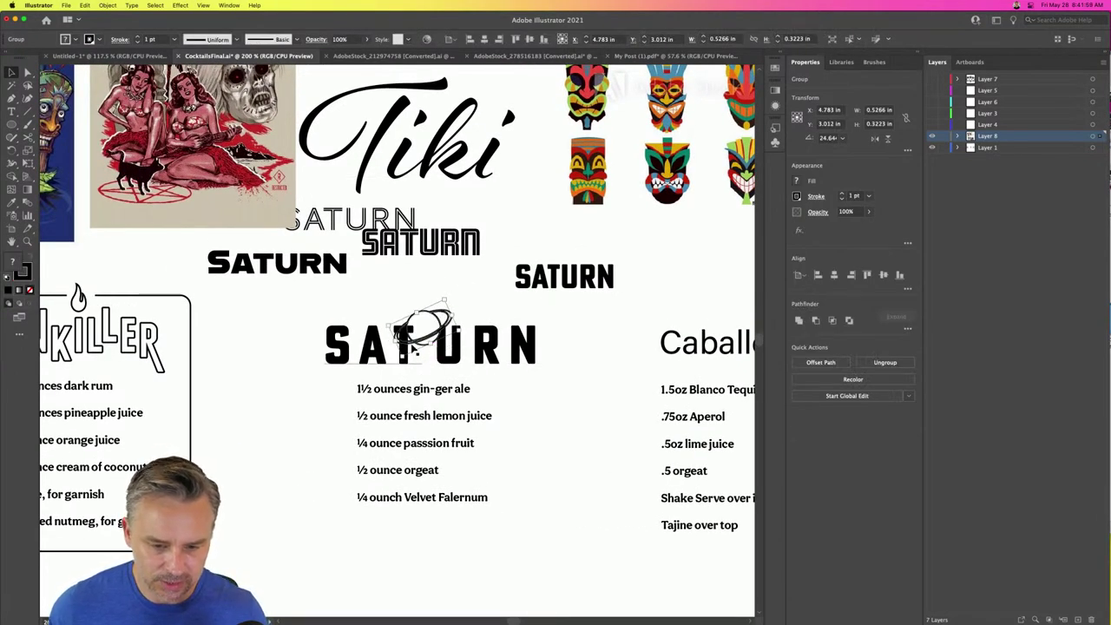
{"action": "left_click", "coordinate": [278, 364]}
{"action": "left_click", "coordinate": [461, 366]}
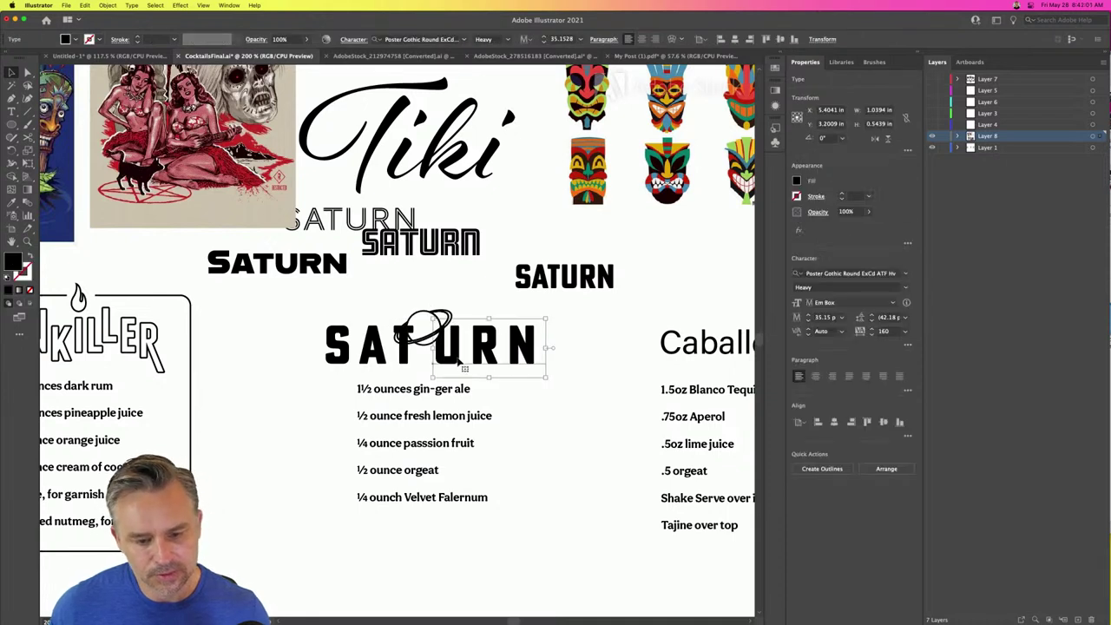
{"action": "left_click", "coordinate": [247, 318]}
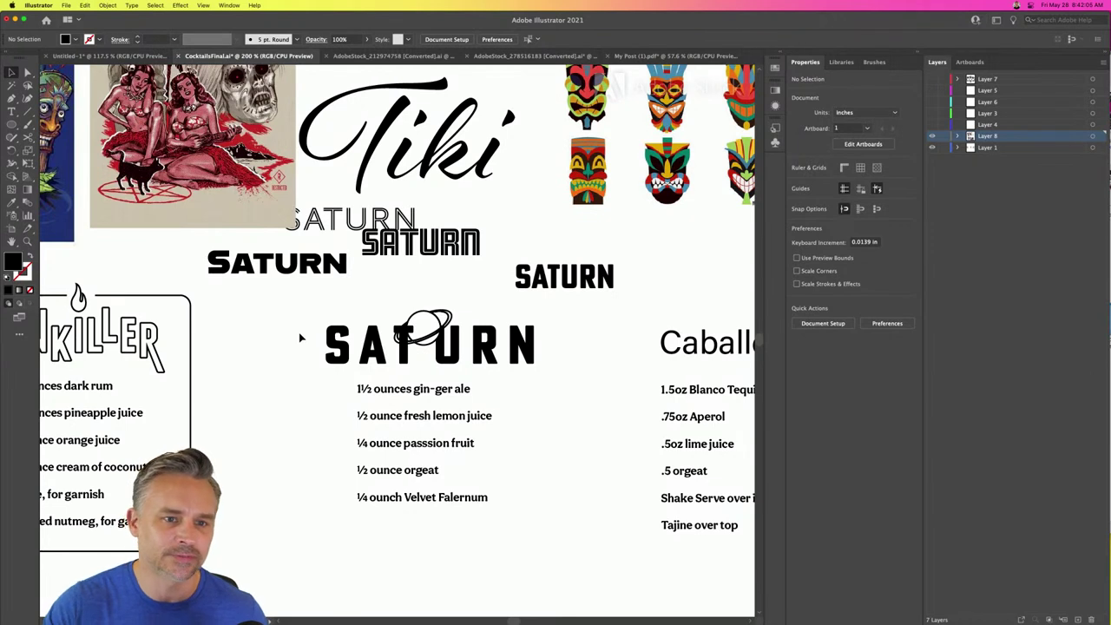
{"action": "left_click_drag", "start_coordinate": [292, 326], "coordinate": [495, 367]}
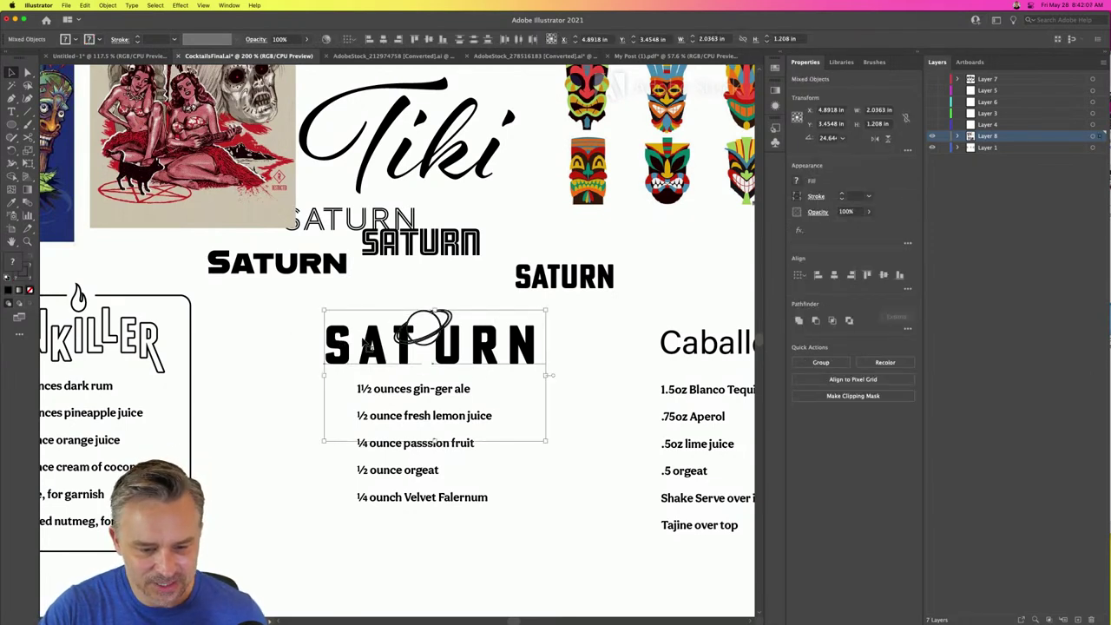
{"action": "left_click_drag", "start_coordinate": [380, 349], "coordinate": [578, 234]}
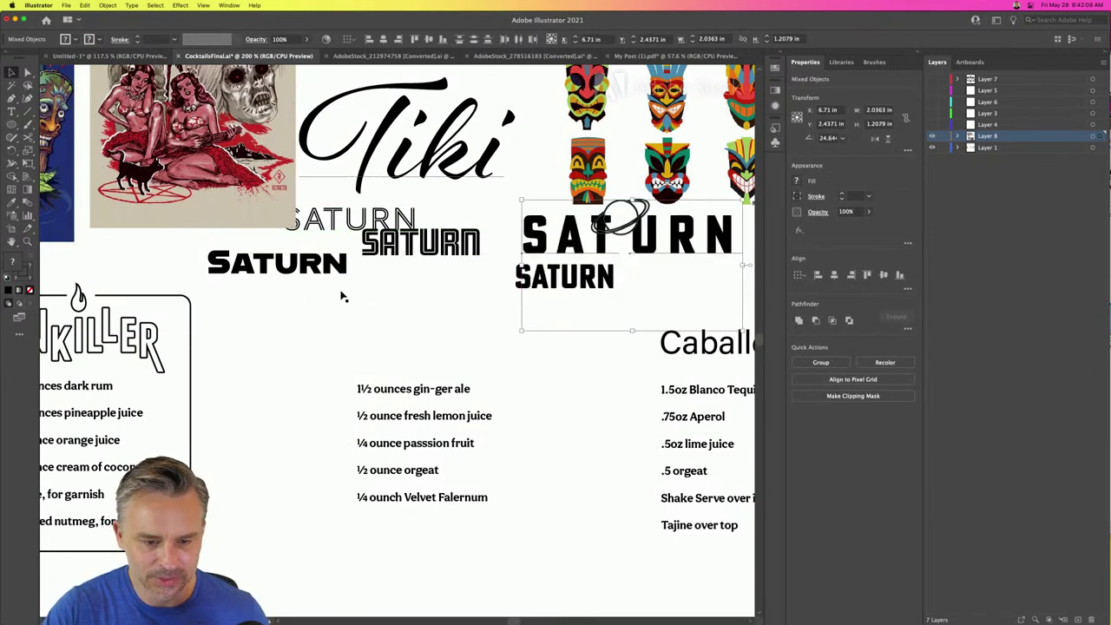
- Raise the ringed SATURN beside the tiki masks and set the thin outlined SATURN above the ingredients
{"action": "left_click", "coordinate": [407, 252]}
{"action": "left_click_drag", "start_coordinate": [411, 165], "coordinate": [425, 91]}
{"action": "left_click_drag", "start_coordinate": [317, 229], "coordinate": [380, 364]}
{"action": "key", "text": "super+equal"}
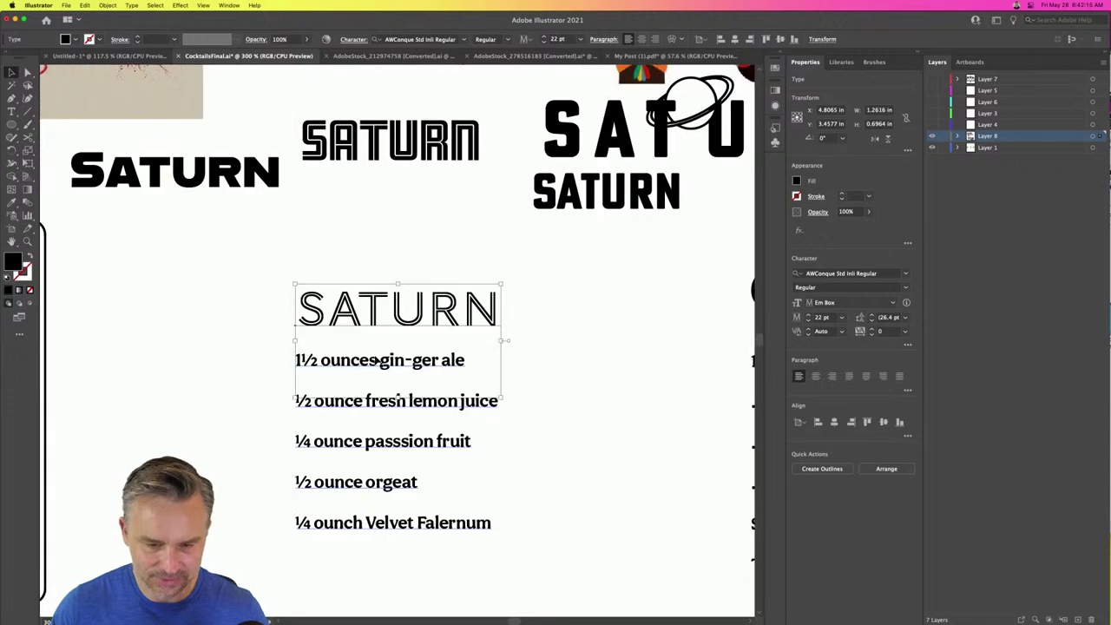
- Enlarge the outlined SATURN title by its corner handle
{"action": "left_click_drag", "start_coordinate": [292, 283], "coordinate": [280, 268]}
{"action": "left_click", "coordinate": [250, 261]}
{"action": "mouse_move", "coordinate": [325, 301]}
{"action": "left_mouse_down"}
{"action": "mouse_move", "coordinate": [337, 298]}
{"action": "mouse_move", "coordinate": [327, 303]}
{"action": "left_mouse_up"}
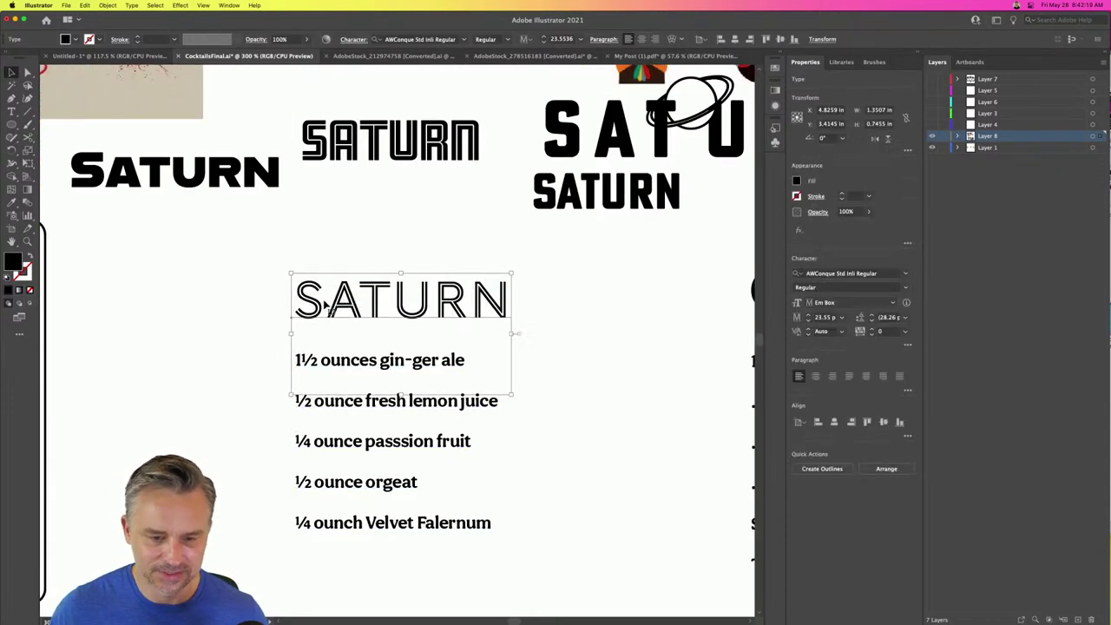
- Copy the top-right ringed planet down and position it above the outlined SATURN
{"action": "left_click", "coordinate": [710, 122]}
{"action": "left_click_drag", "start_coordinate": [668, 130], "coordinate": [290, 416]}
{"action": "left_click_drag", "start_coordinate": [281, 296], "coordinate": [368, 247]}
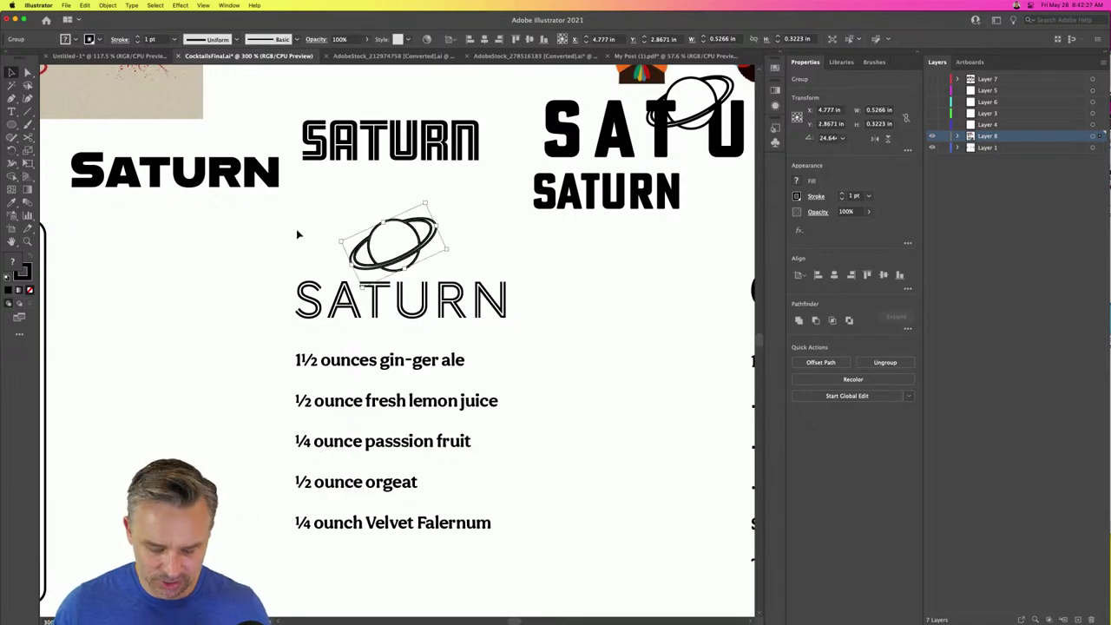
{"action": "key", "text": "super+equal"}
{"action": "scroll", "coordinate": [338, 250], "scroll_direction": "down", "scroll_amount": 1}
{"action": "left_click_drag", "start_coordinate": [401, 372], "coordinate": [363, 376]}
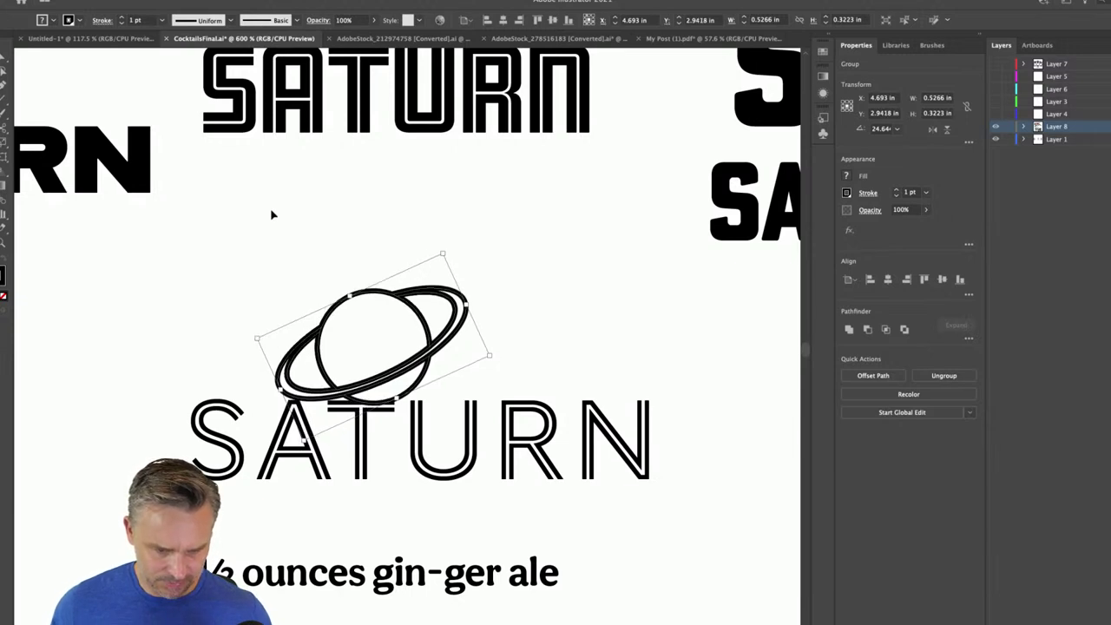
- Give the planet copy a 0.8 pt stroke and center it over the word
{"action": "type", "text": "0.8"}
{"action": "key", "text": "Return"}
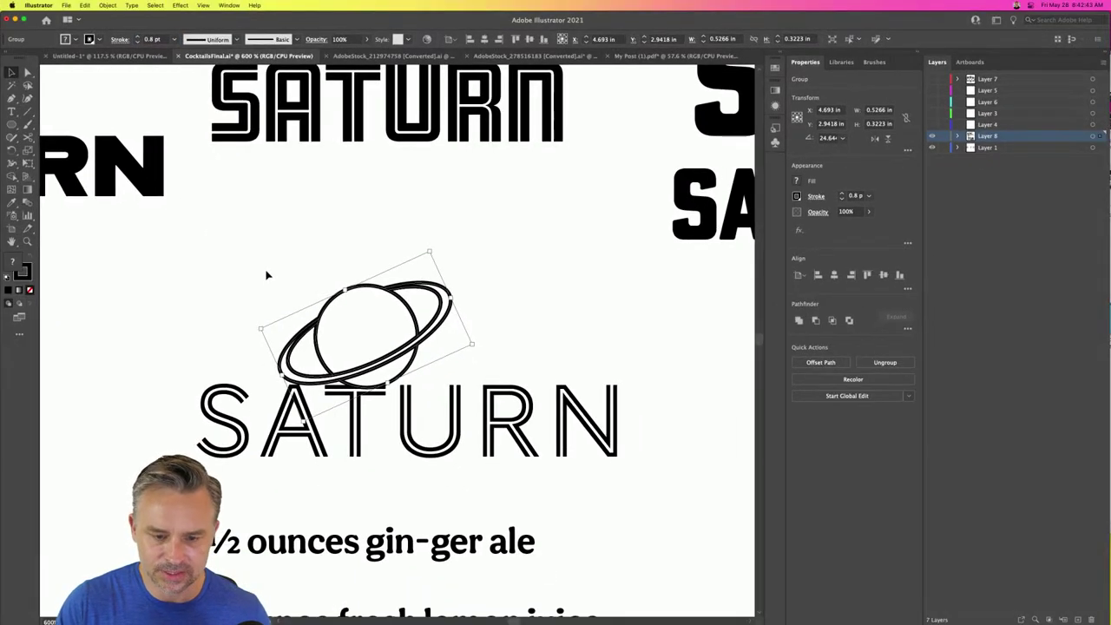
{"action": "left_click_drag", "start_coordinate": [328, 315], "coordinate": [390, 292]}
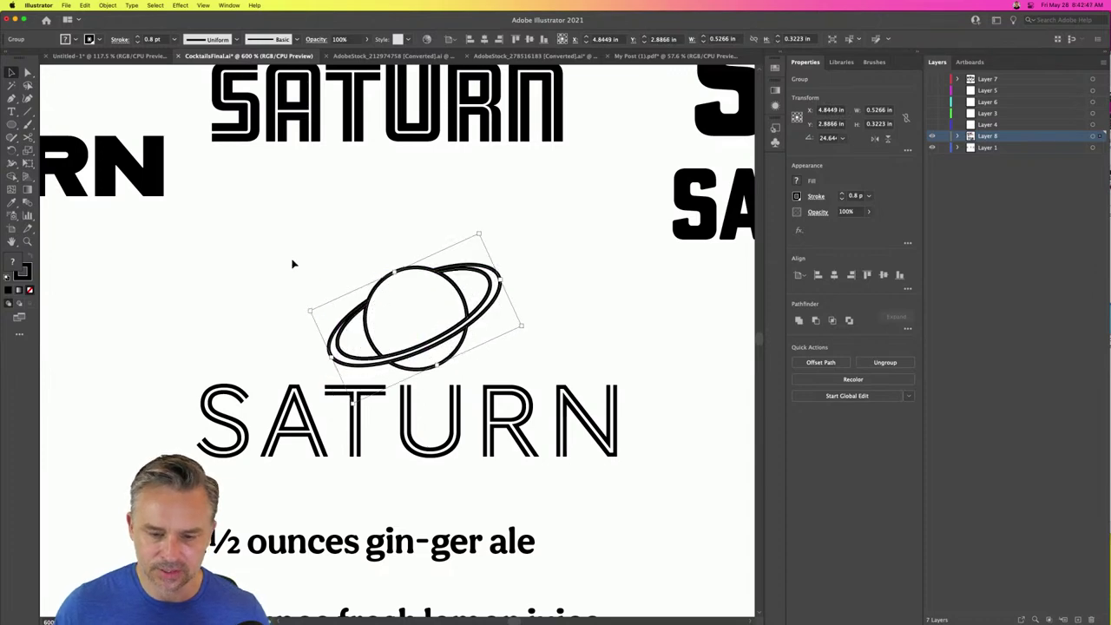
{"action": "left_click", "coordinate": [287, 259]}
{"action": "key", "text": "super+minus"}
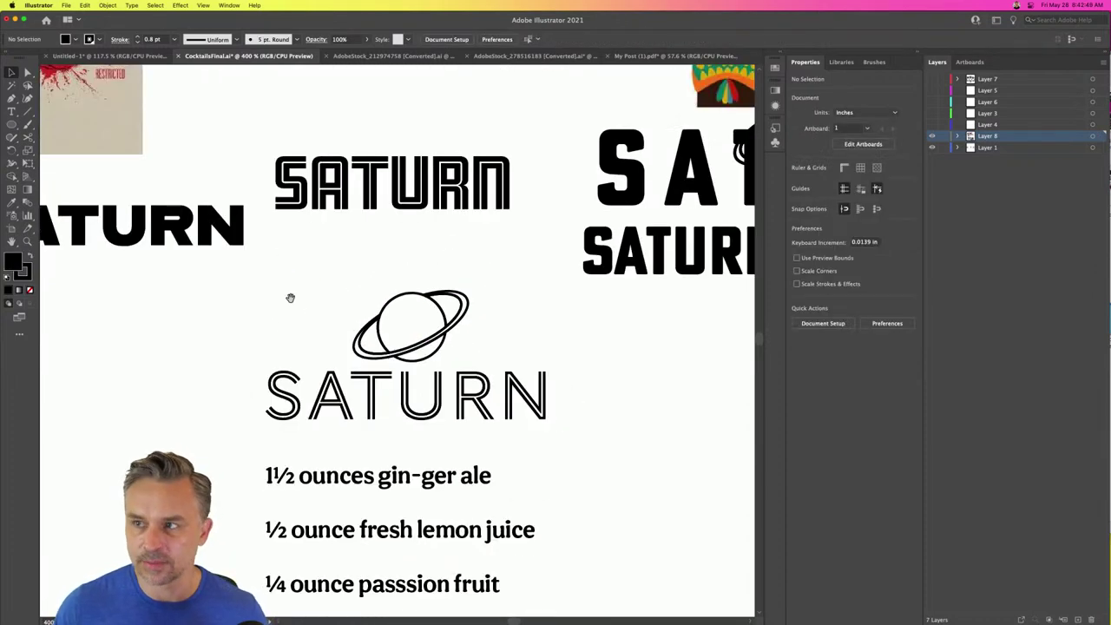
{"action": "scroll", "coordinate": [303, 277], "scroll_direction": "down", "scroll_amount": 5}
{"action": "scroll", "coordinate": [300, 209], "scroll_direction": "up", "scroll_amount": 2}
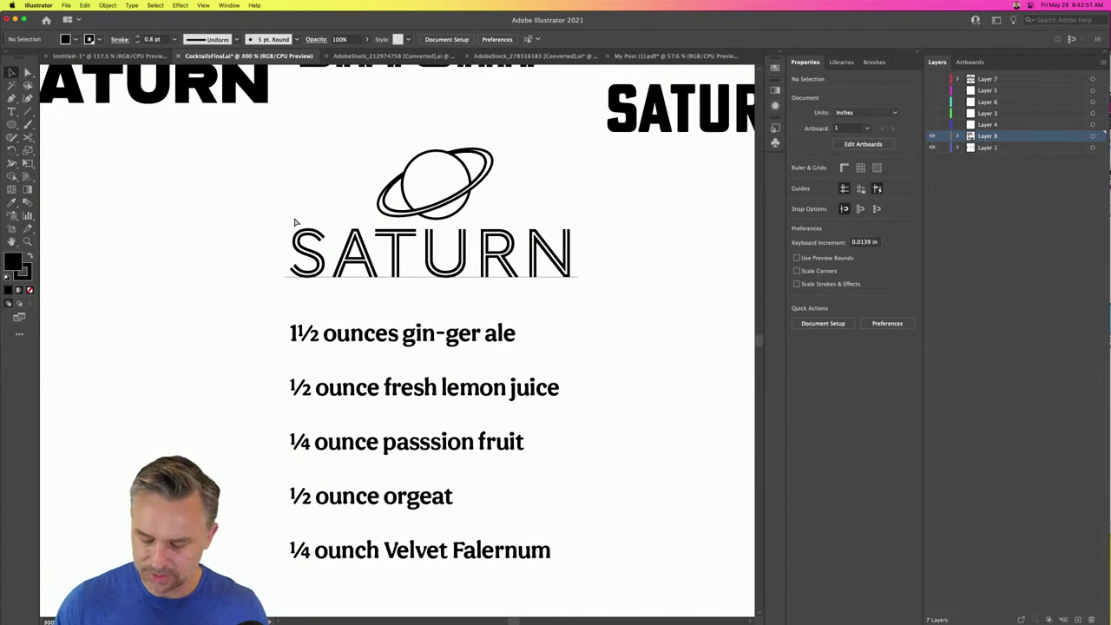
{"action": "key", "text": "super+minus"}
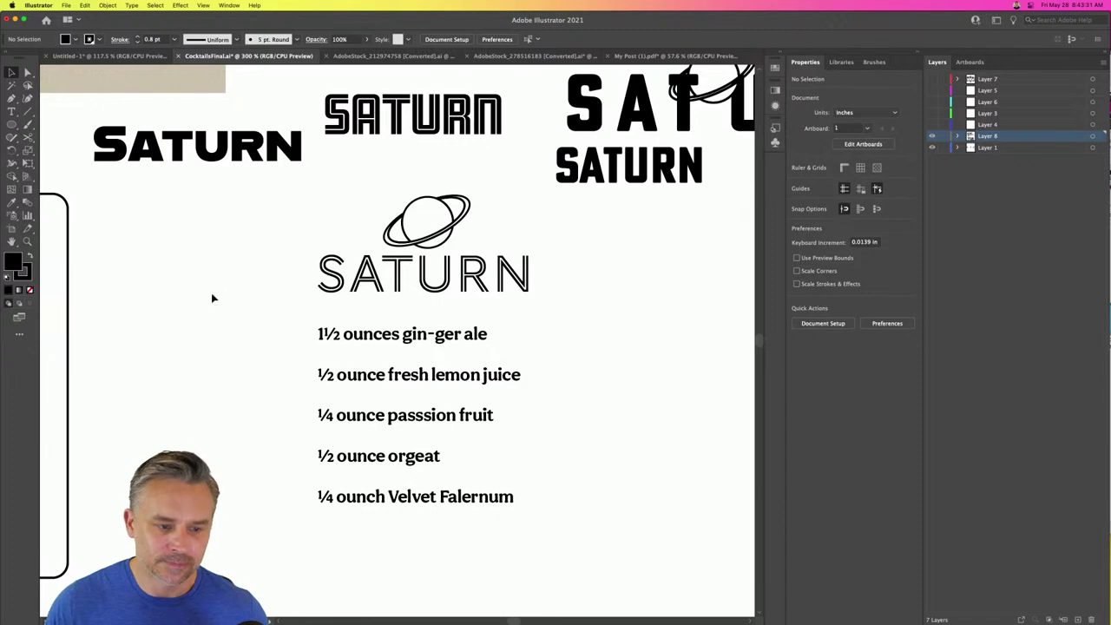
- Choose the Rectangle tool from the toolbar's shape tool flyout
{"action": "left_click_drag", "start_coordinate": [11, 124], "coordinate": [65, 118]}
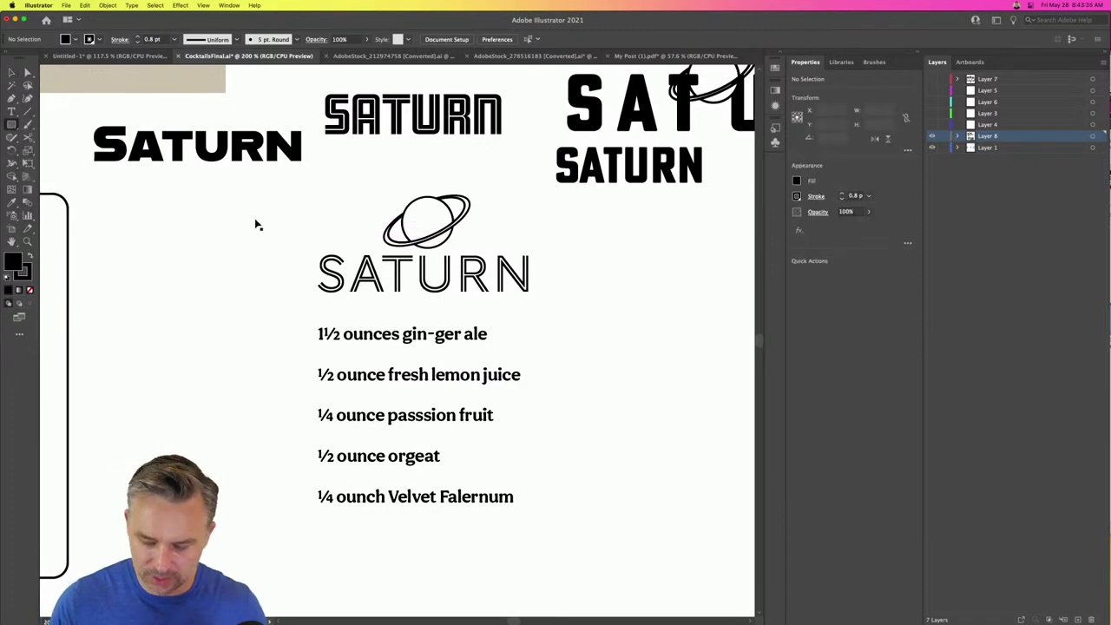
- Draw a rectangle over the Saturn recipe, set its fill to None, and lower its top edge to the planet
{"action": "key", "text": "super+minus"}
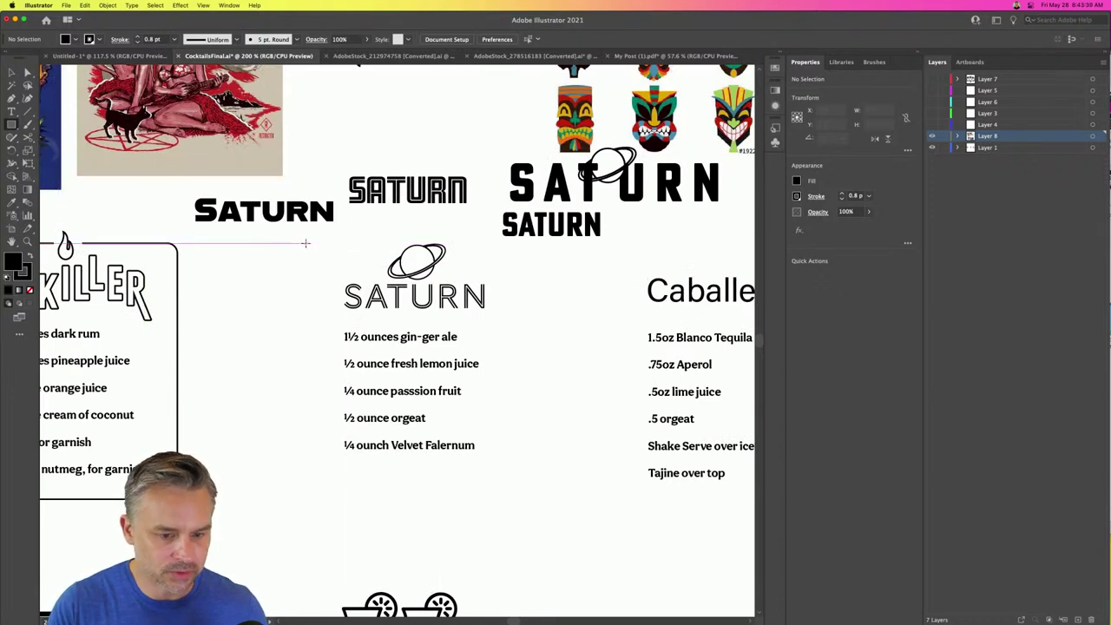
{"action": "left_click_drag", "start_coordinate": [305, 243], "coordinate": [515, 494]}
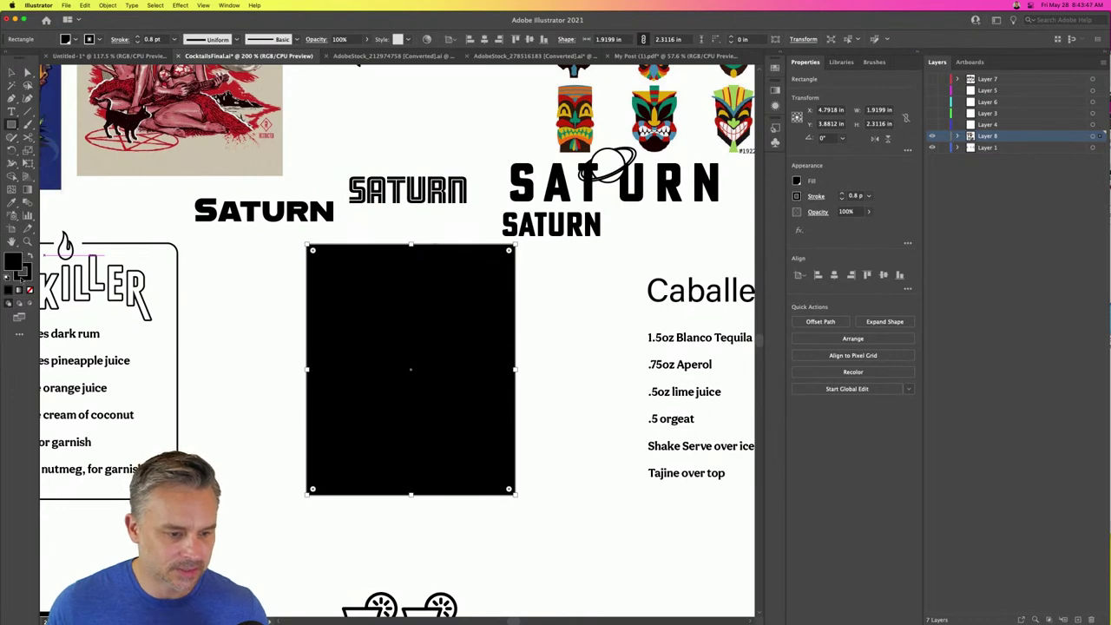
{"action": "left_click", "coordinate": [30, 290]}
{"action": "left_click", "coordinate": [11, 72]}
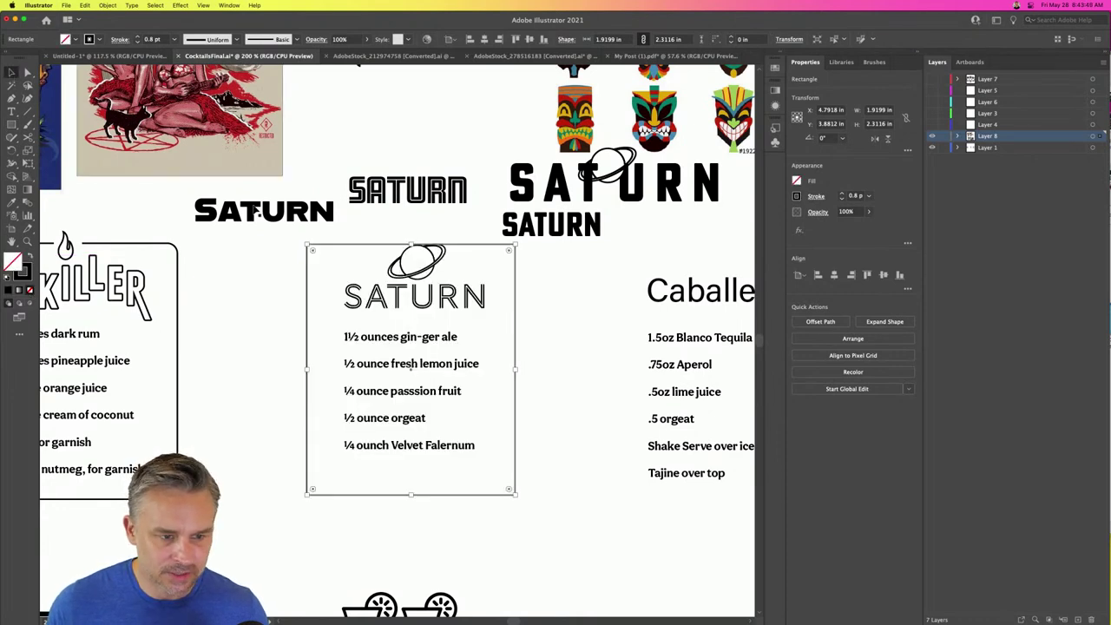
{"action": "left_click_drag", "start_coordinate": [412, 244], "coordinate": [411, 257]}
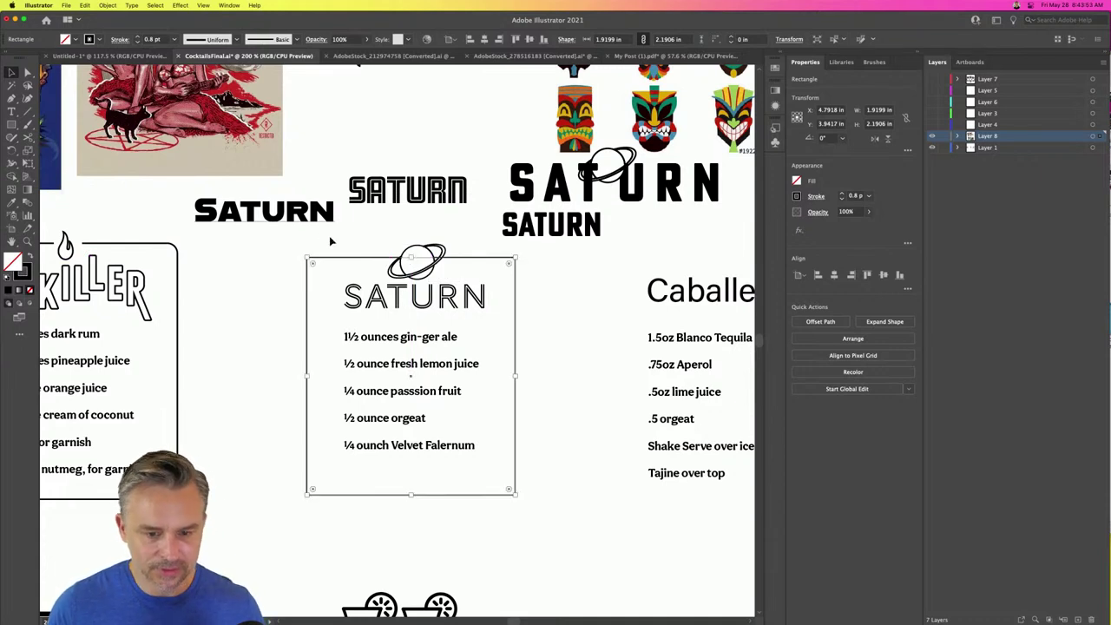
{"action": "left_click", "coordinate": [236, 301]}
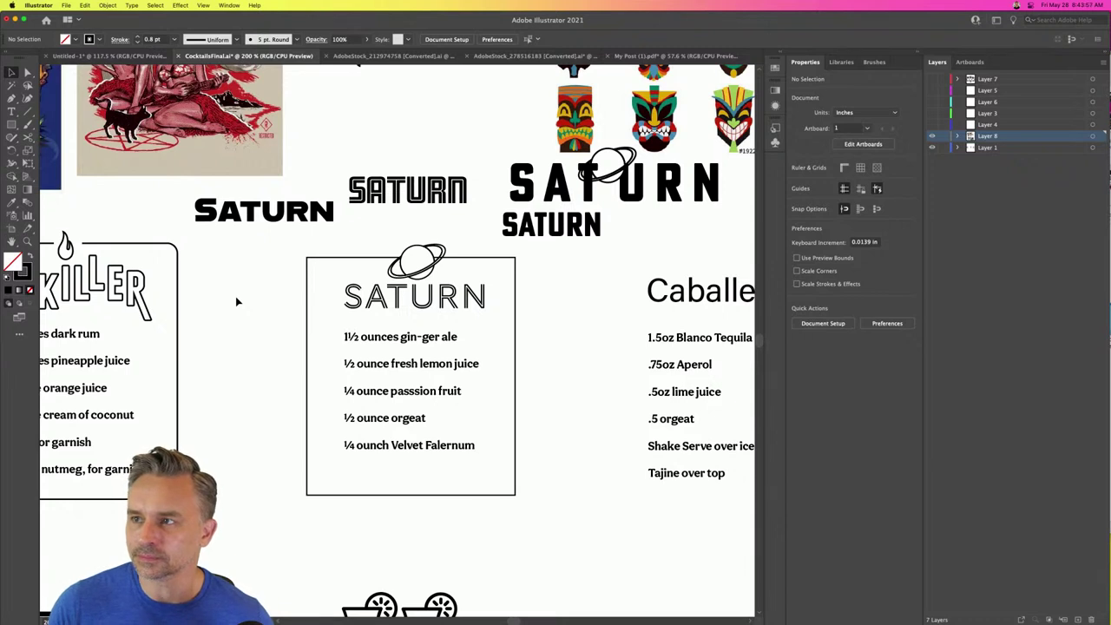
{"action": "key", "text": "super+equal"}
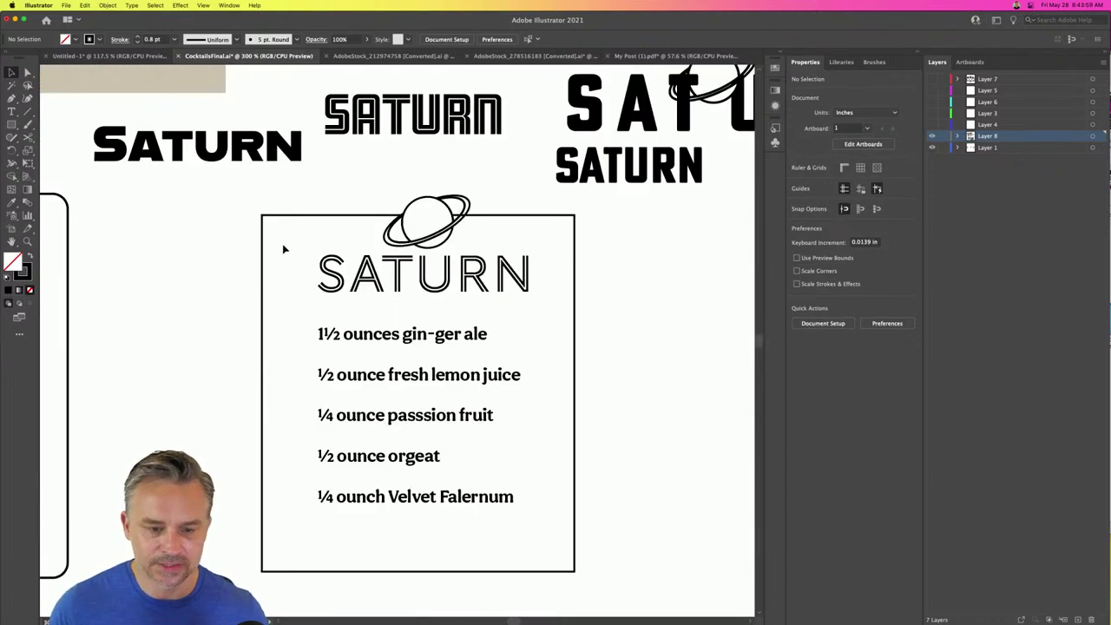
{"action": "left_click", "coordinate": [267, 252]}
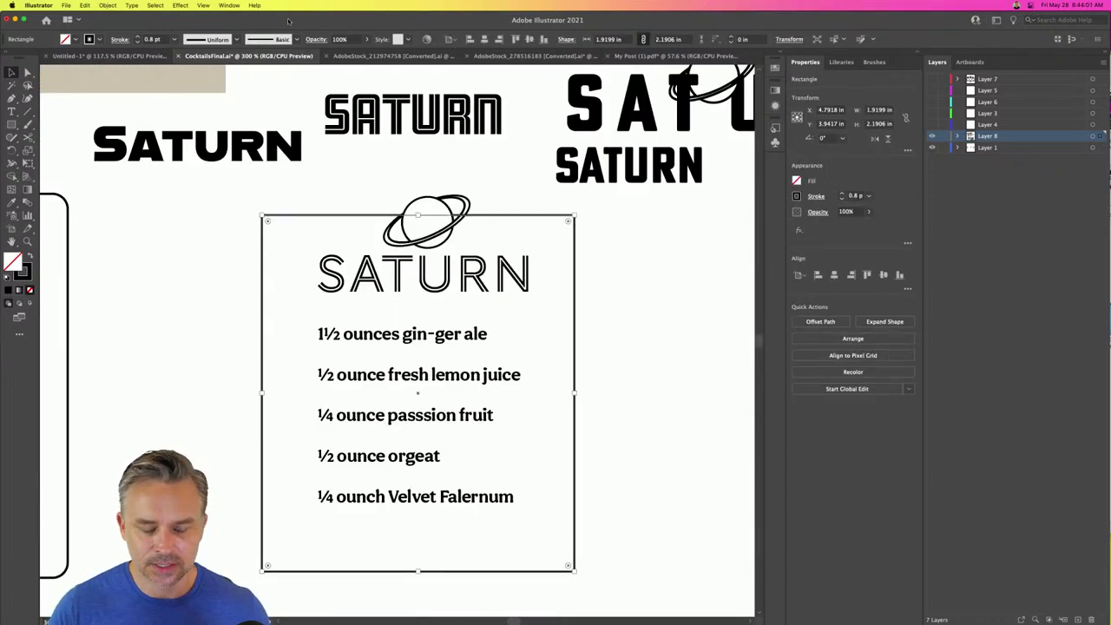
- Try a pattern brush from the Brushes panel on the frame, then undo it
{"action": "left_click", "coordinate": [226, 5]}
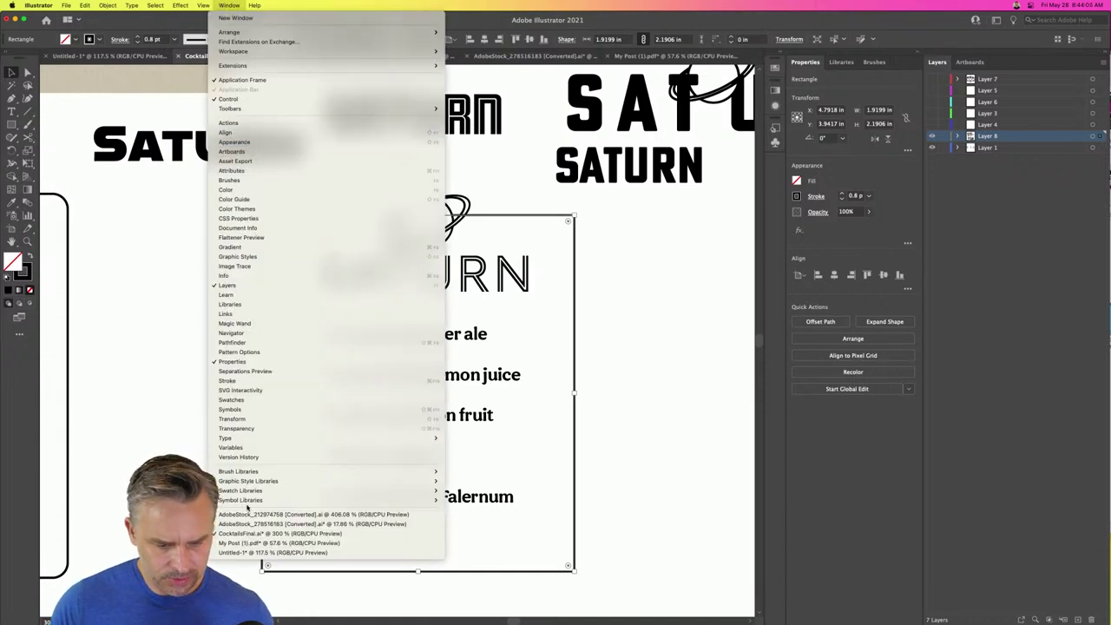
{"action": "mouse_move", "coordinate": [257, 474]}
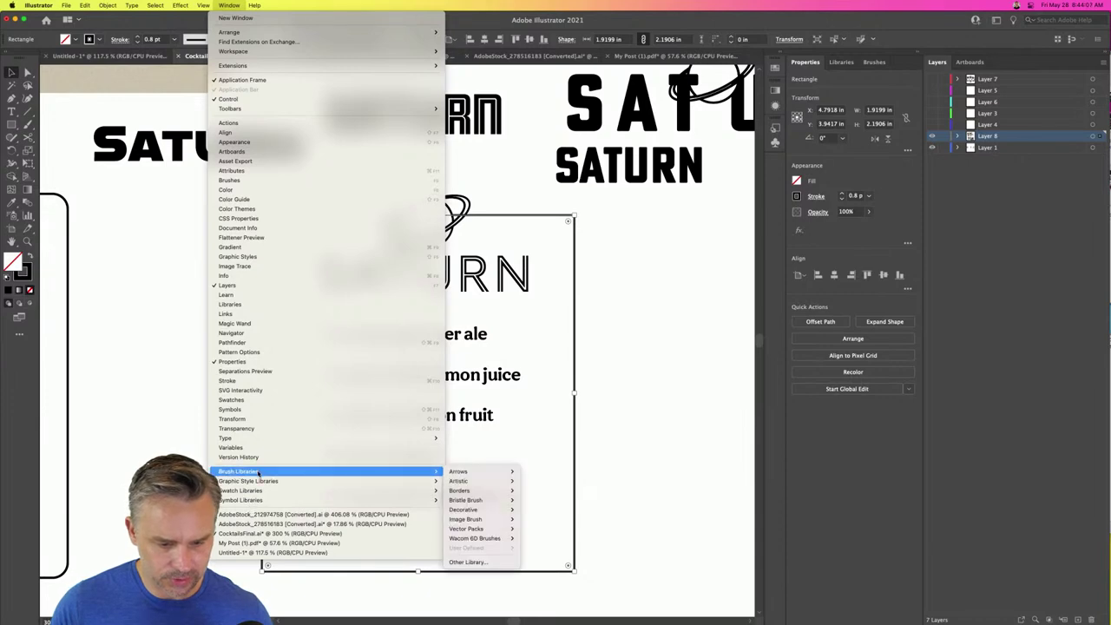
{"action": "mouse_move", "coordinate": [488, 470]}
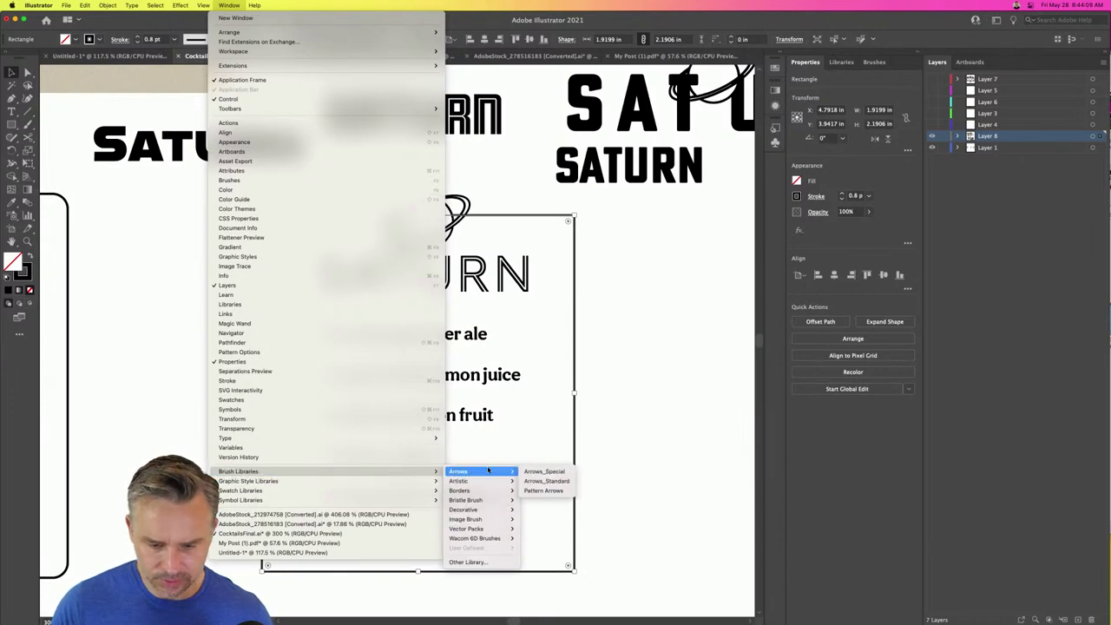
{"action": "left_click", "coordinate": [874, 61]}
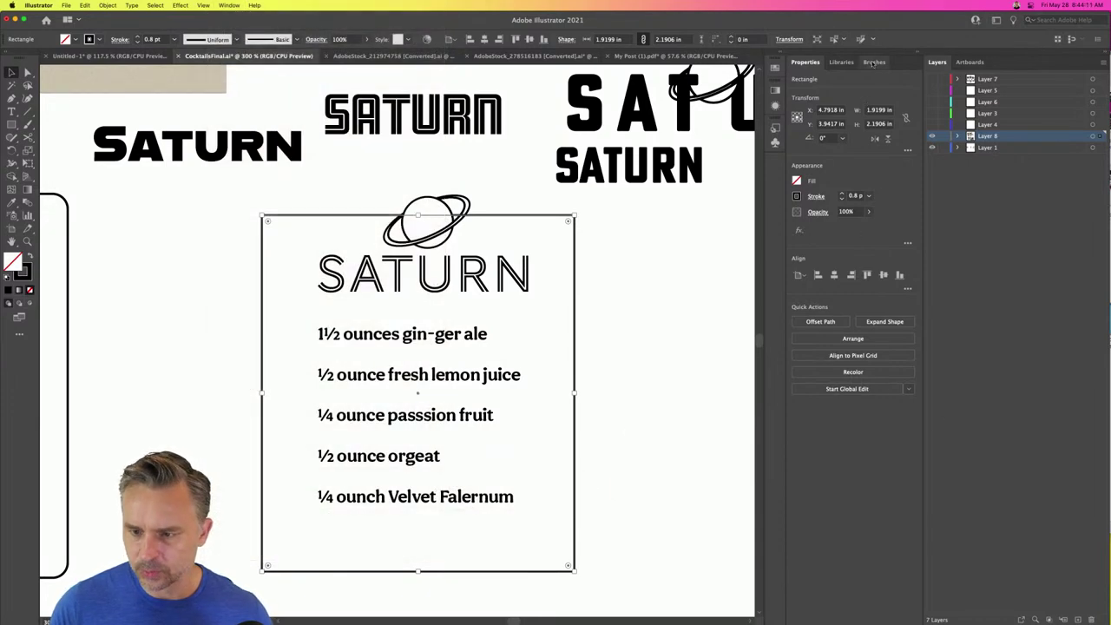
{"action": "left_click", "coordinate": [874, 62]}
{"action": "scroll", "coordinate": [841, 122], "scroll_direction": "down", "scroll_amount": 10}
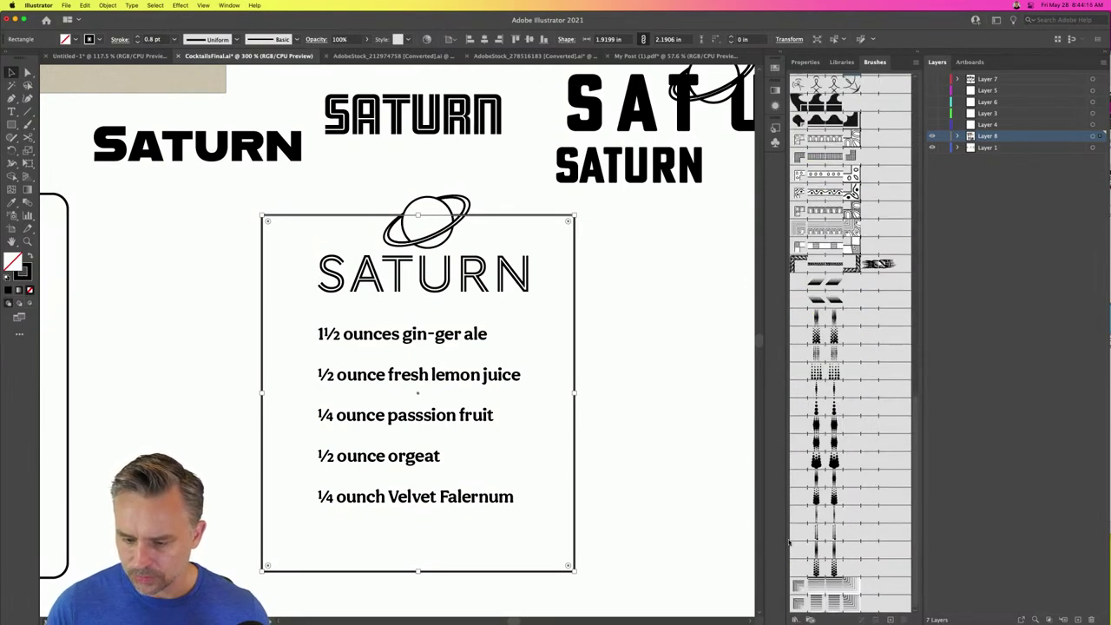
{"action": "left_click", "coordinate": [808, 585]}
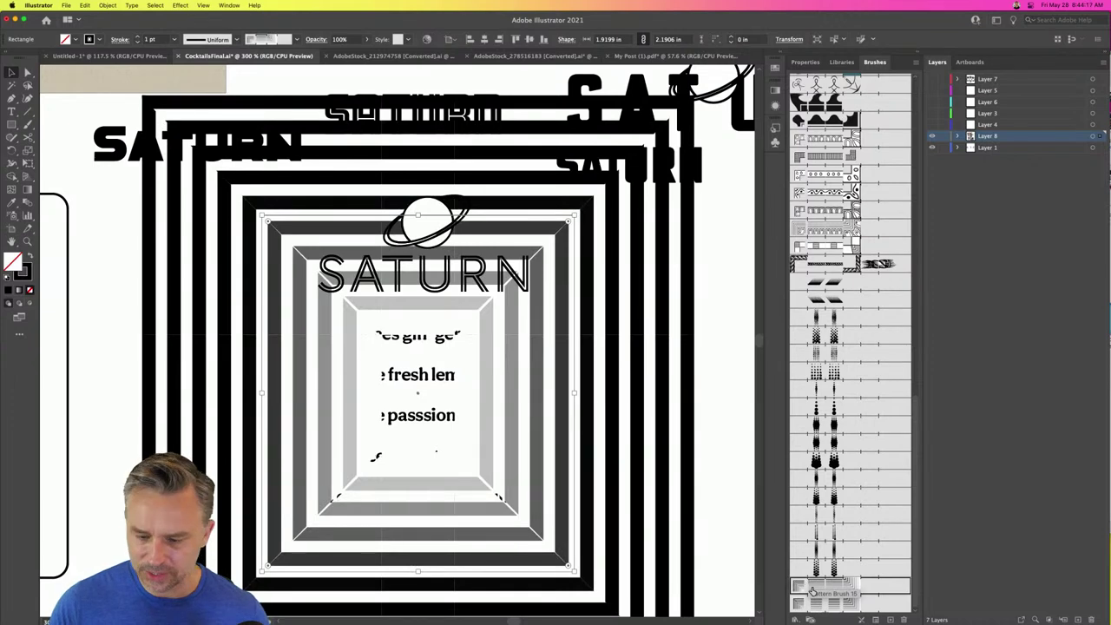
{"action": "key", "text": "super+z"}
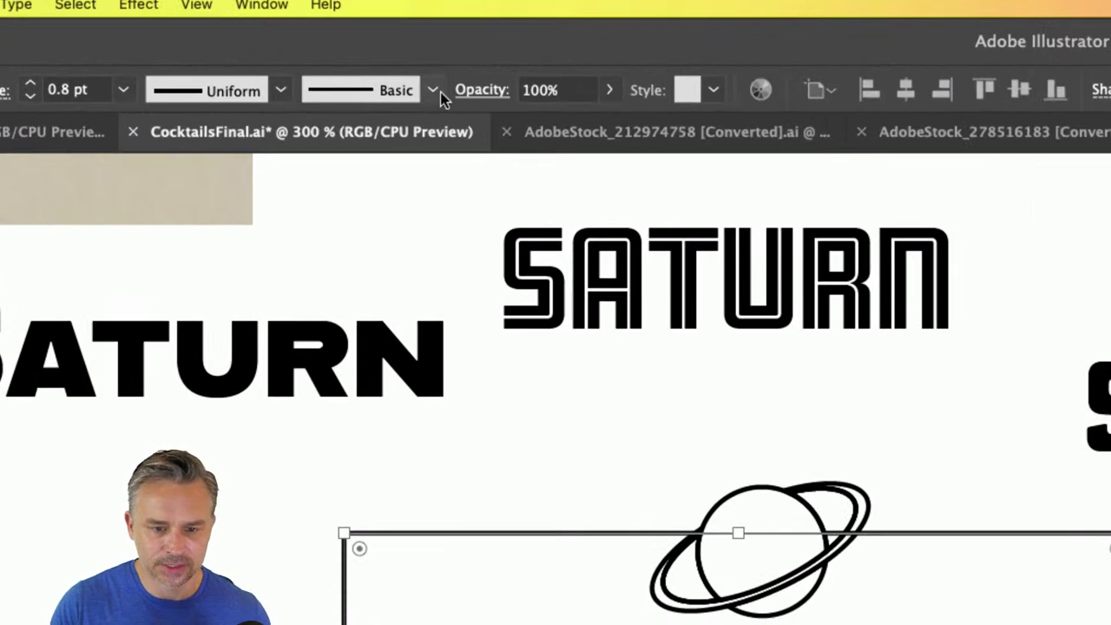
- Check the frame stroke's brush and width profile, keeping Basic and Uniform
{"action": "left_click", "coordinate": [433, 91]}
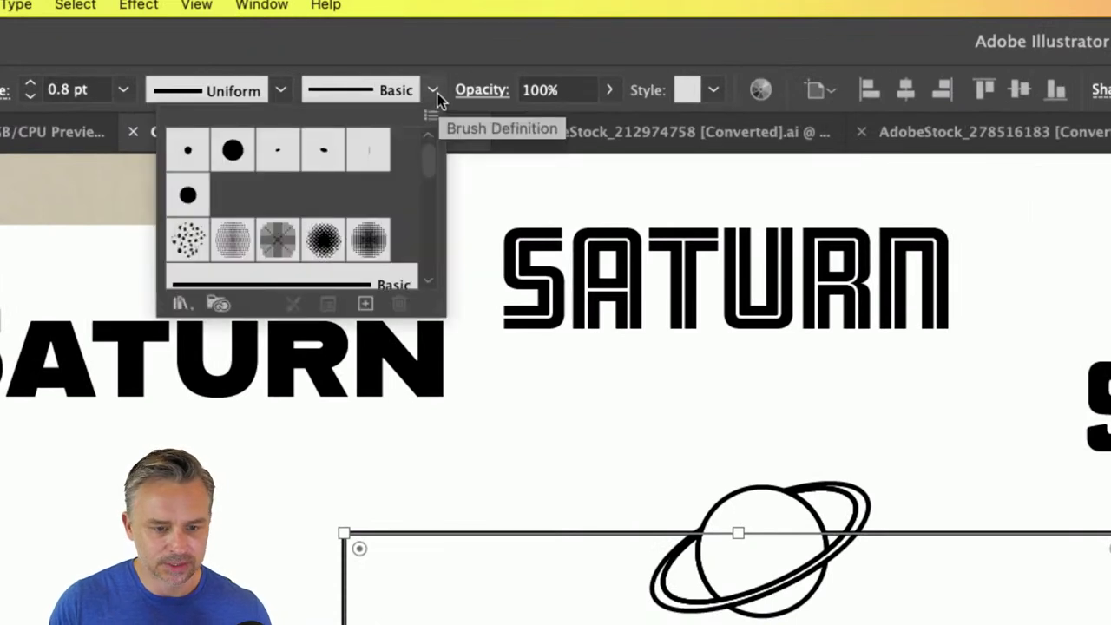
{"action": "mouse_move", "coordinate": [446, 307]}
{"action": "left_mouse_down"}
{"action": "mouse_move", "coordinate": [641, 536]}
{"action": "mouse_move", "coordinate": [555, 387]}
{"action": "left_mouse_up"}
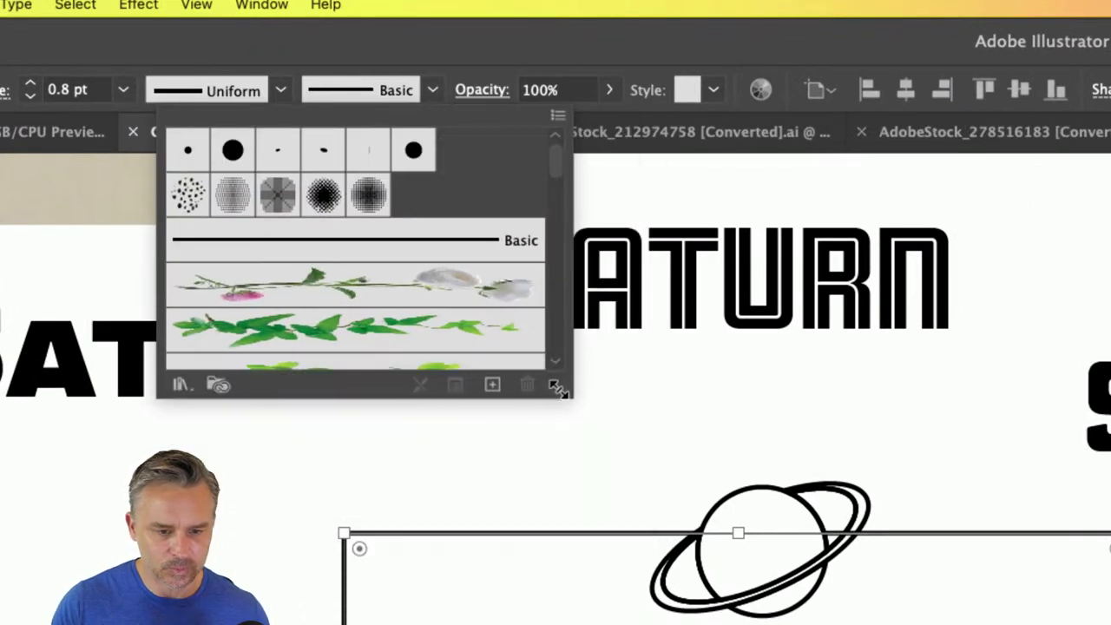
{"action": "left_click", "coordinate": [281, 91]}
{"action": "left_click", "coordinate": [282, 92]}
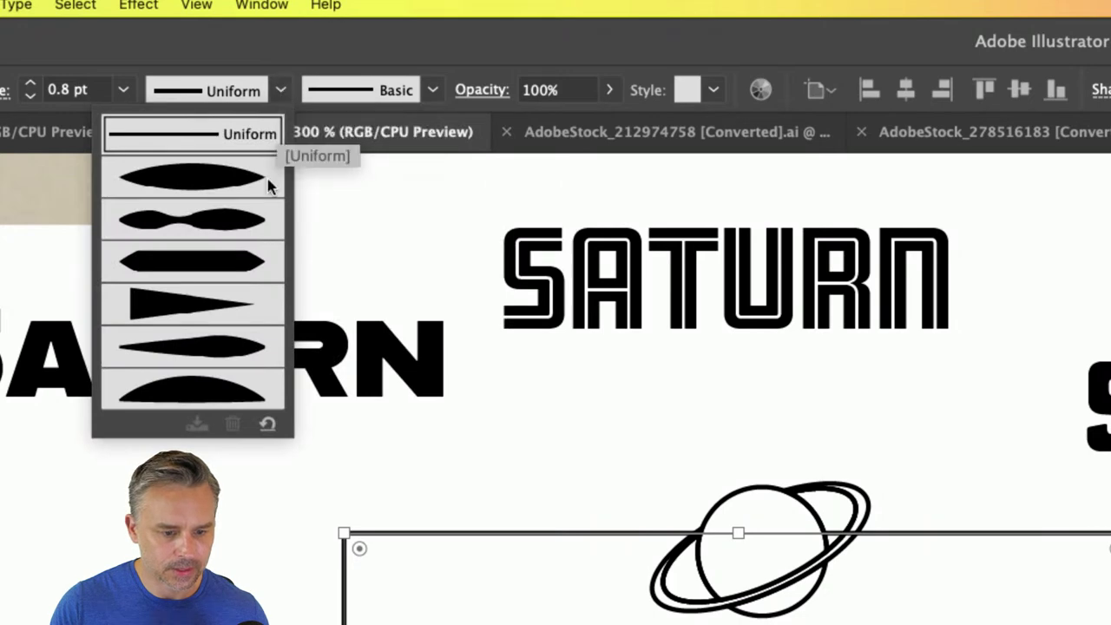
{"action": "left_click", "coordinate": [317, 50]}
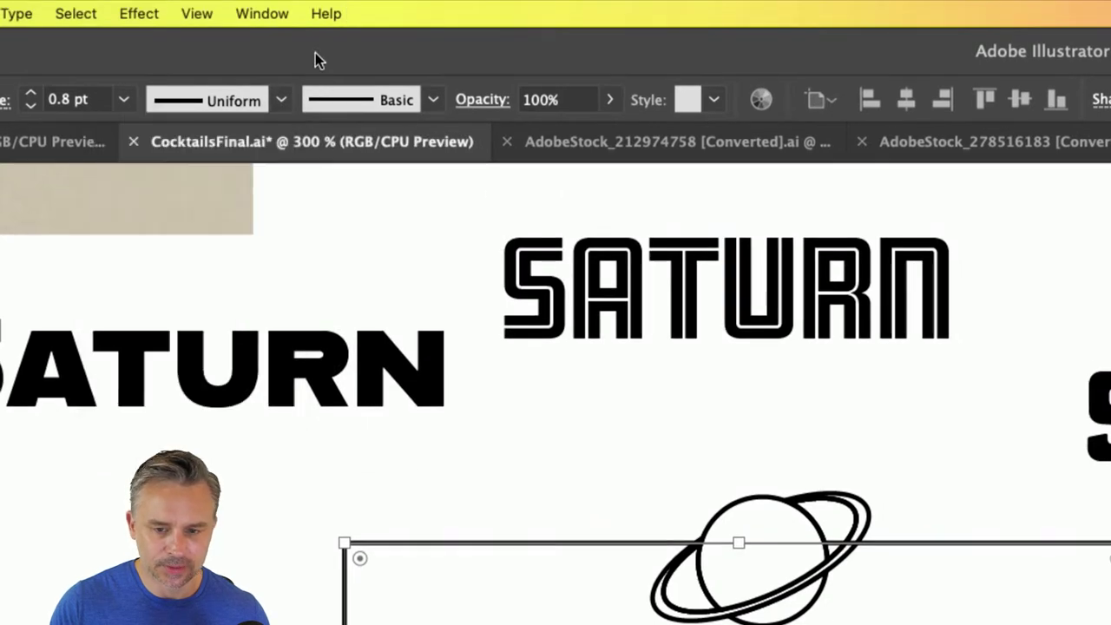
{"action": "left_click", "coordinate": [433, 100]}
{"action": "left_click", "coordinate": [431, 99]}
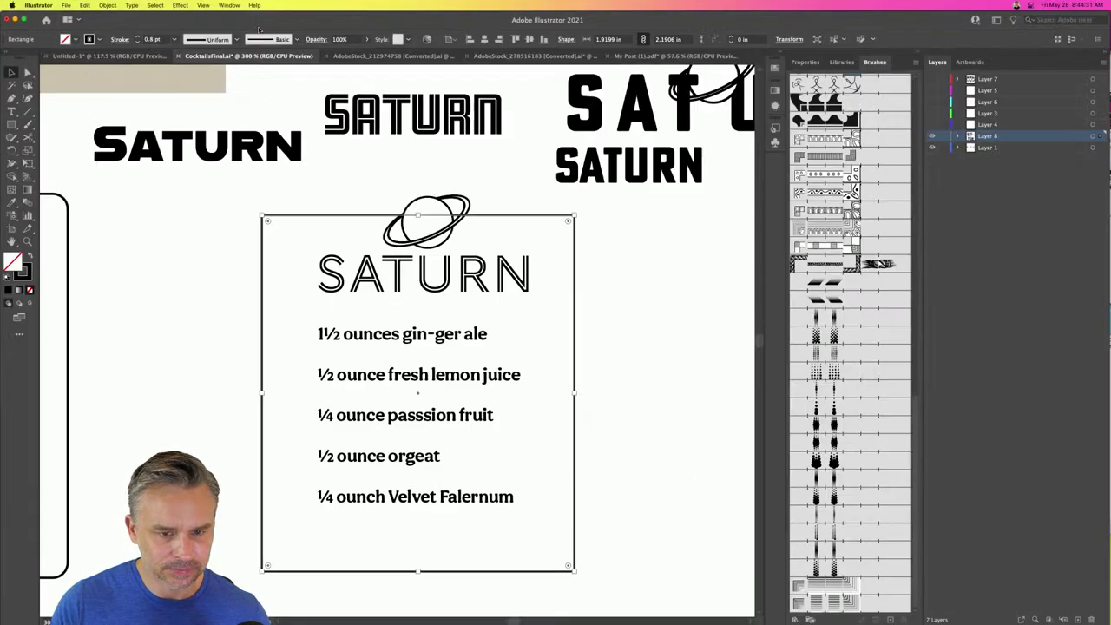
{"action": "left_click", "coordinate": [261, 13]}
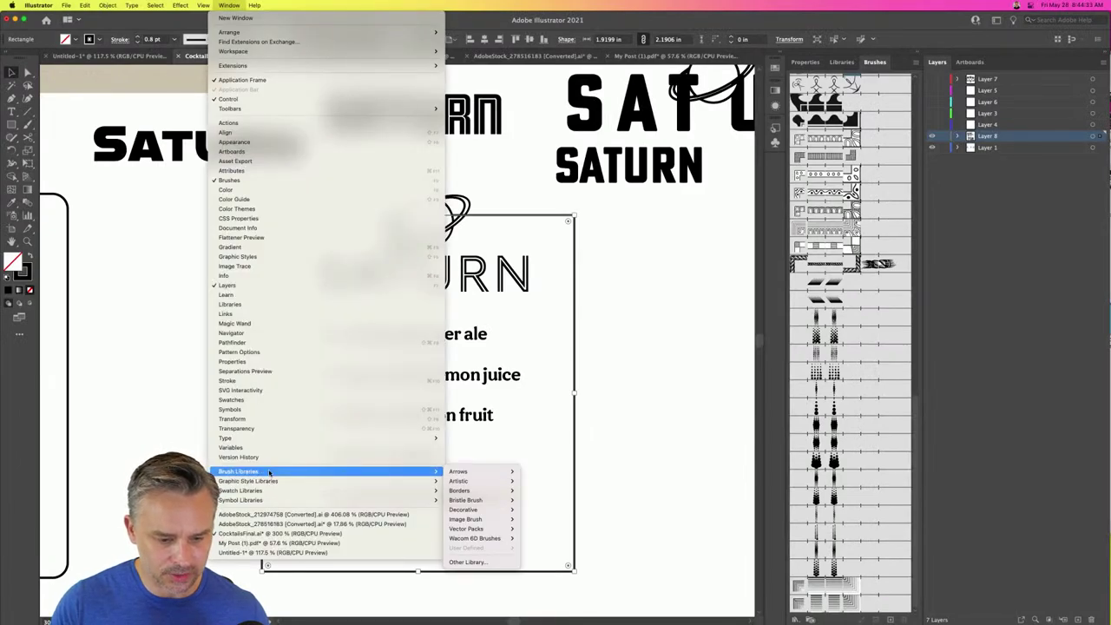
{"action": "mouse_move", "coordinate": [439, 482]}
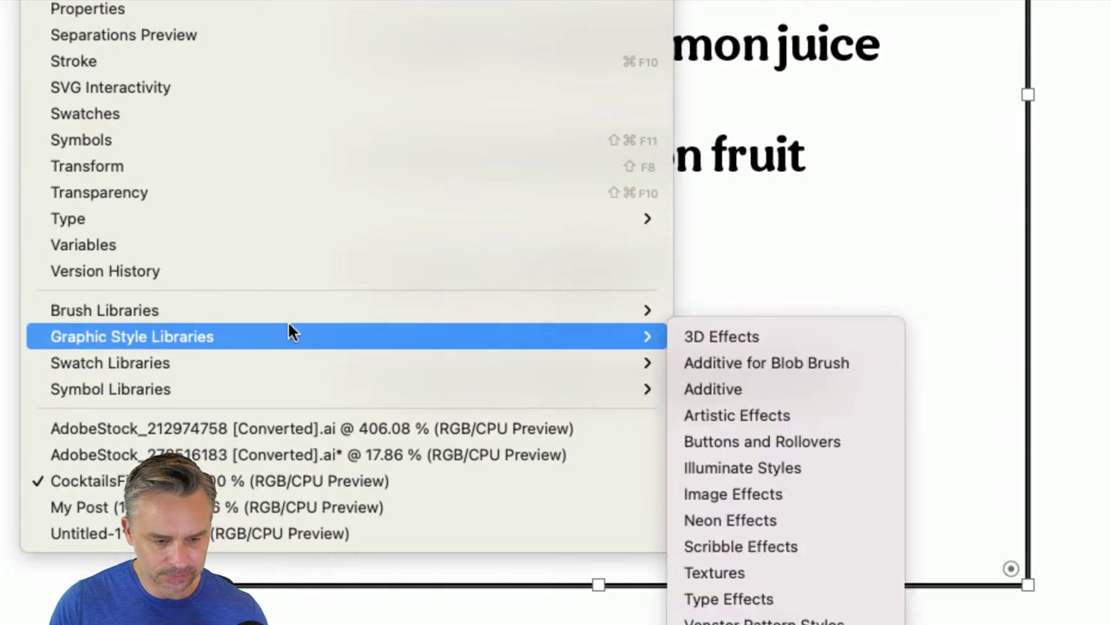
{"action": "mouse_move", "coordinate": [319, 312]}
{"action": "mouse_move", "coordinate": [753, 313]}
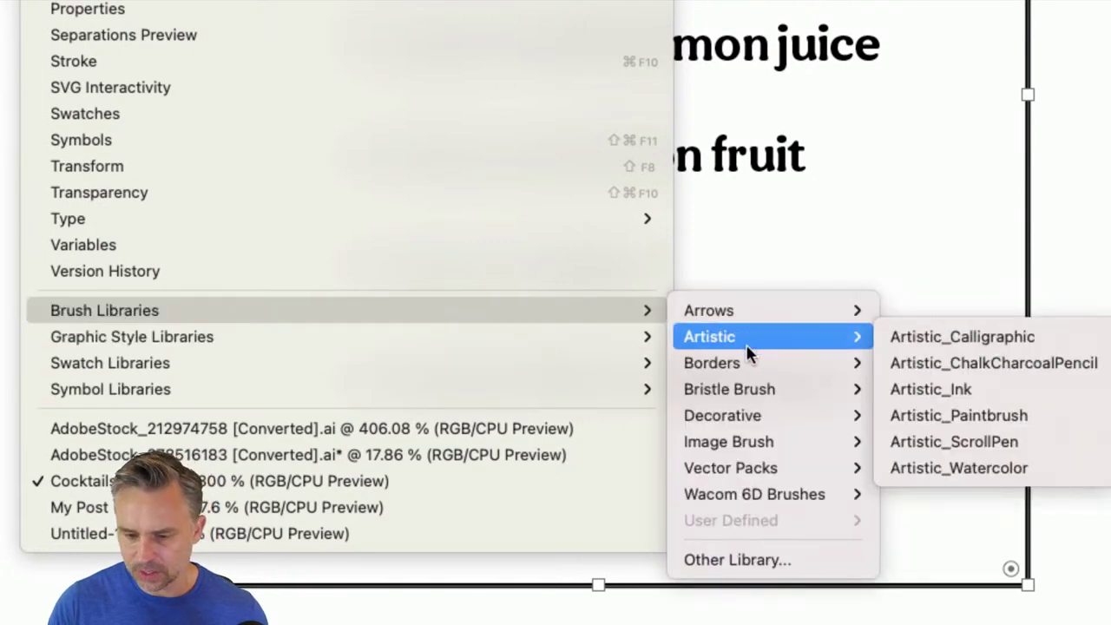
{"action": "mouse_move", "coordinate": [754, 363]}
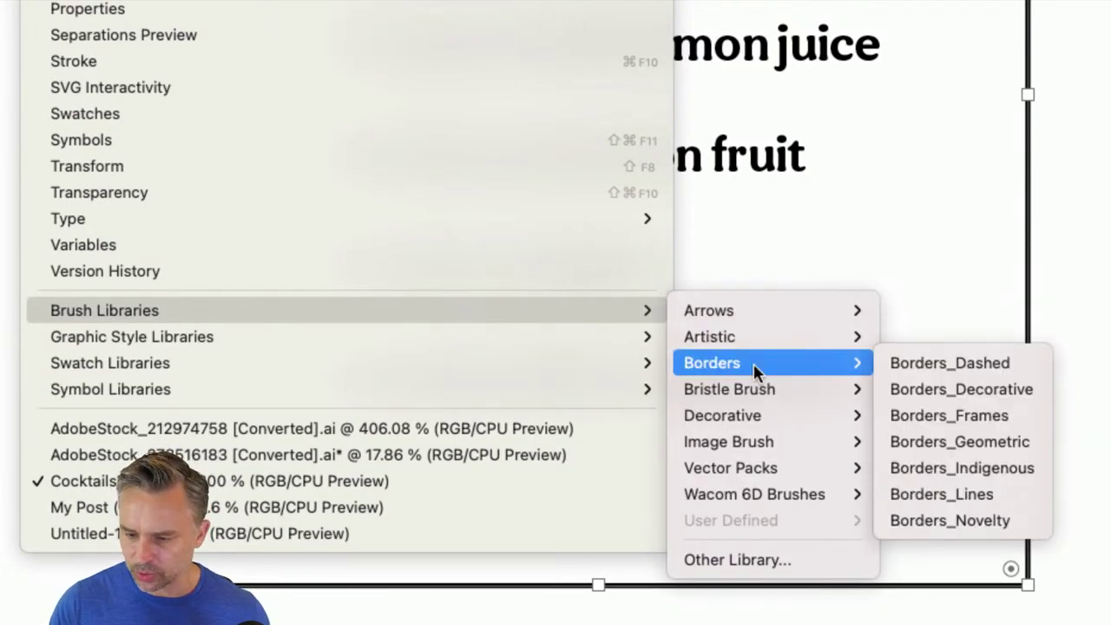
{"action": "left_click", "coordinate": [918, 389]}
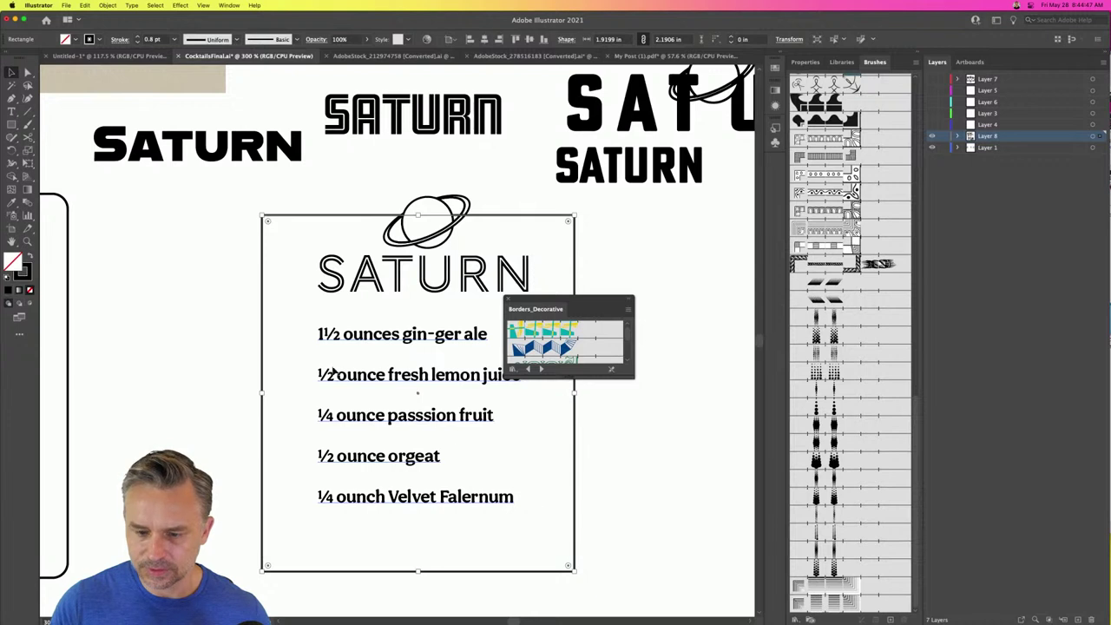
{"action": "left_click_drag", "start_coordinate": [586, 373], "coordinate": [586, 607]}
{"action": "left_click_drag", "start_coordinate": [547, 296], "coordinate": [668, 200]}
{"action": "left_click", "coordinate": [631, 200]}
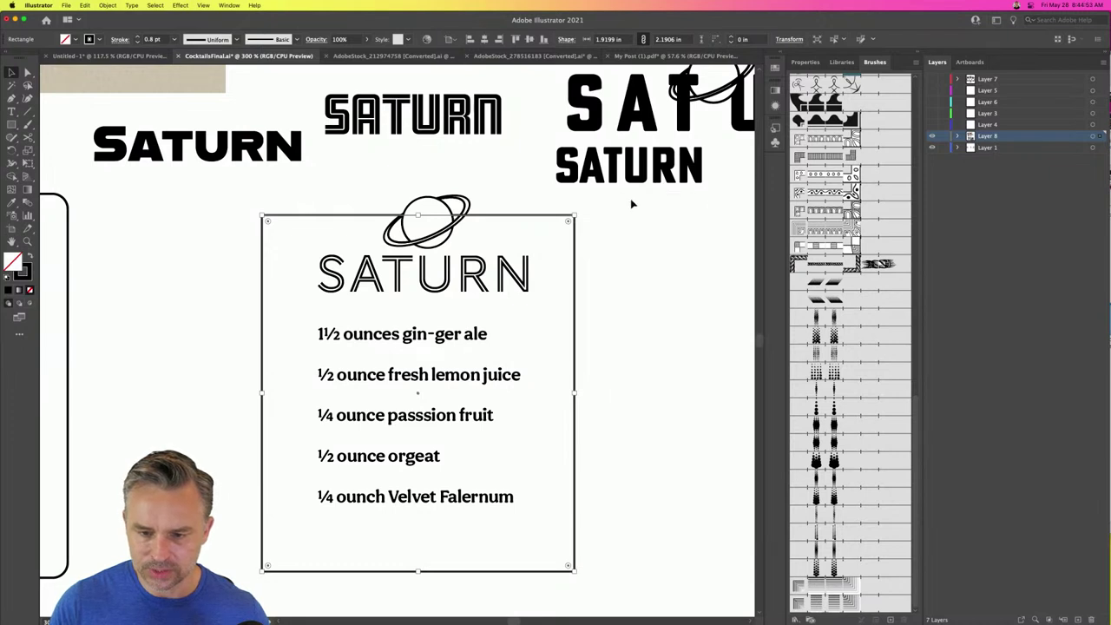
- Choose Effect > Distort & Transform > Transform for the frame rectangle
{"action": "left_click", "coordinate": [180, 5]}
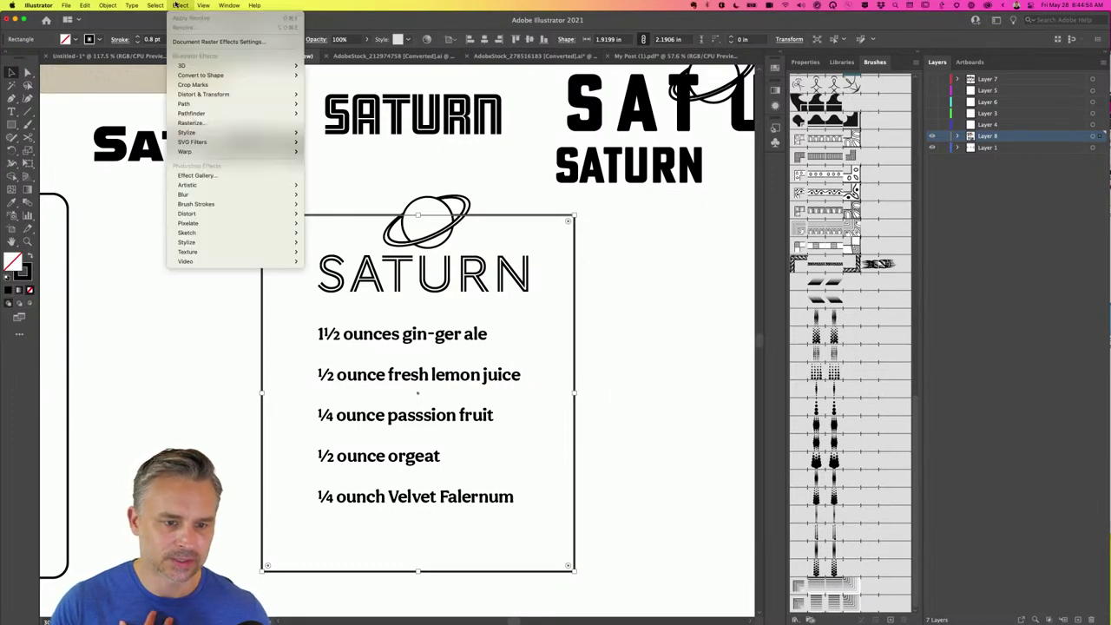
{"action": "mouse_move", "coordinate": [191, 224]}
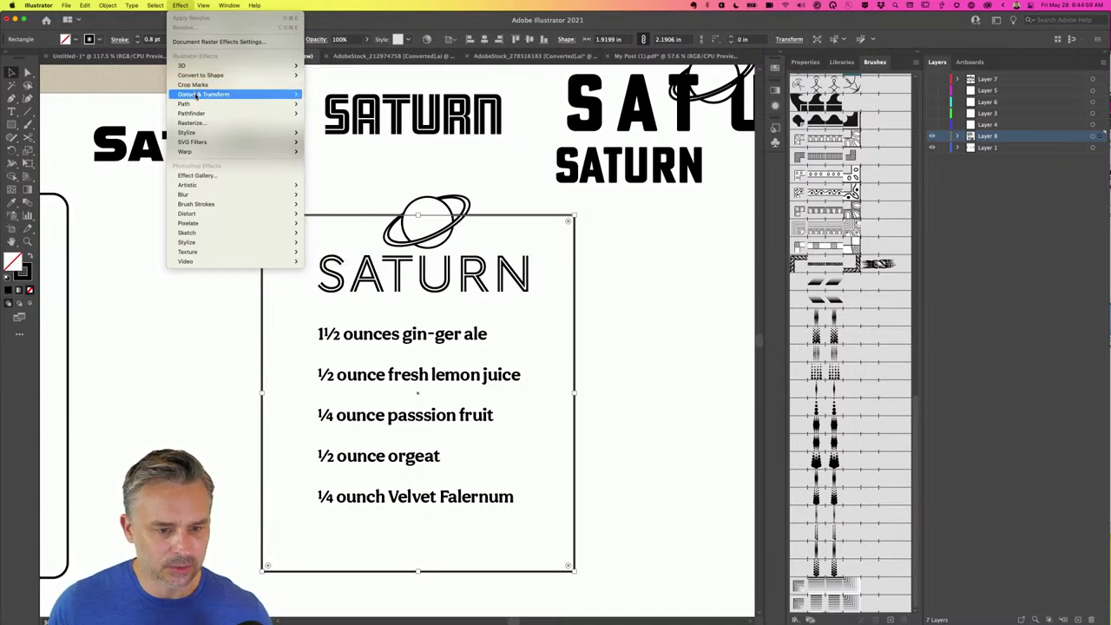
{"action": "mouse_move", "coordinate": [197, 96]}
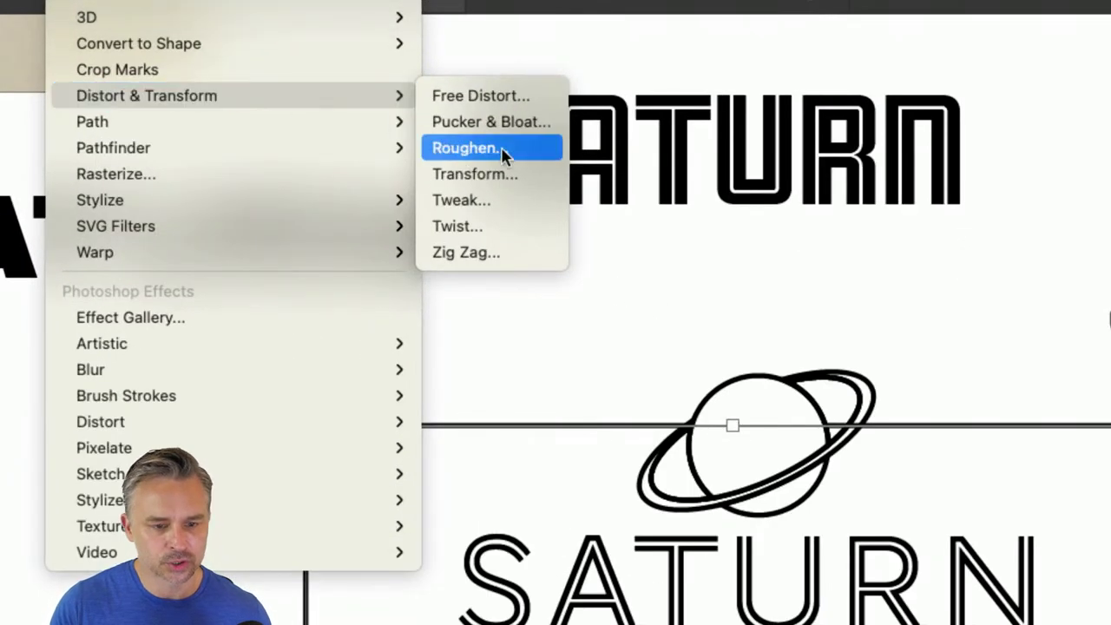
{"action": "left_click", "coordinate": [333, 123]}
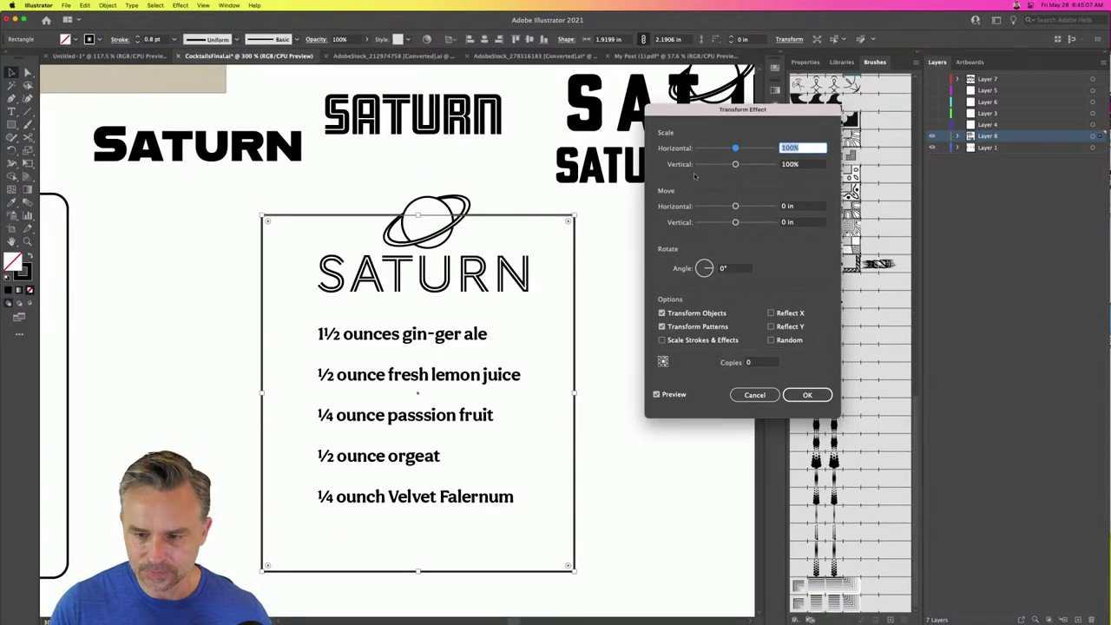
- Set the Transform effect to 1 copy at 110% horizontal and vertical scale
{"action": "left_click", "coordinate": [775, 362]}
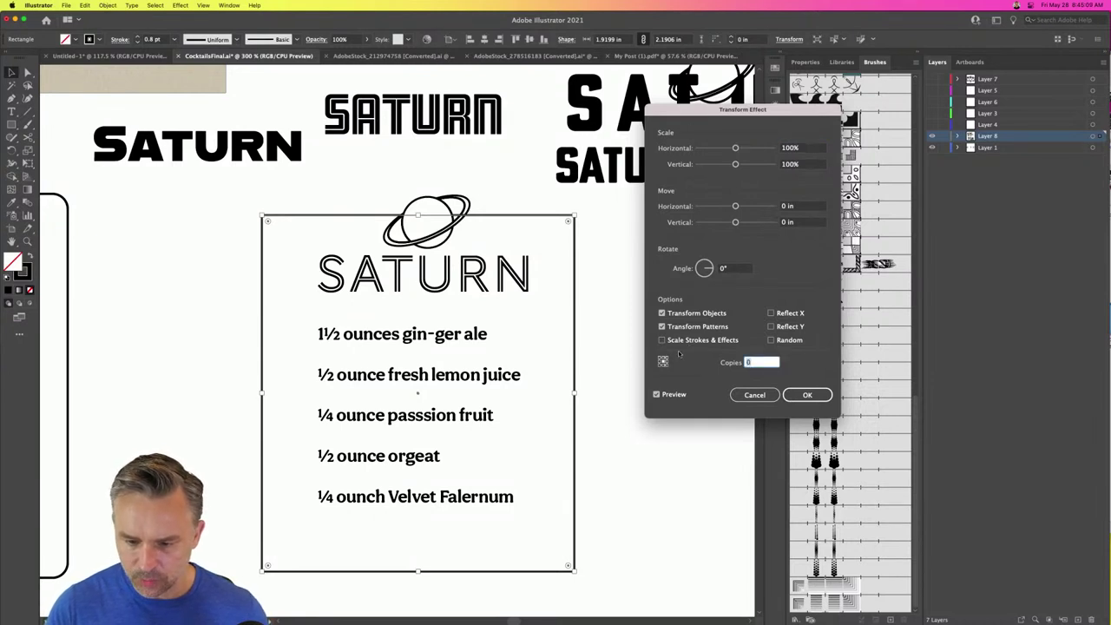
{"action": "type", "text": "1"}
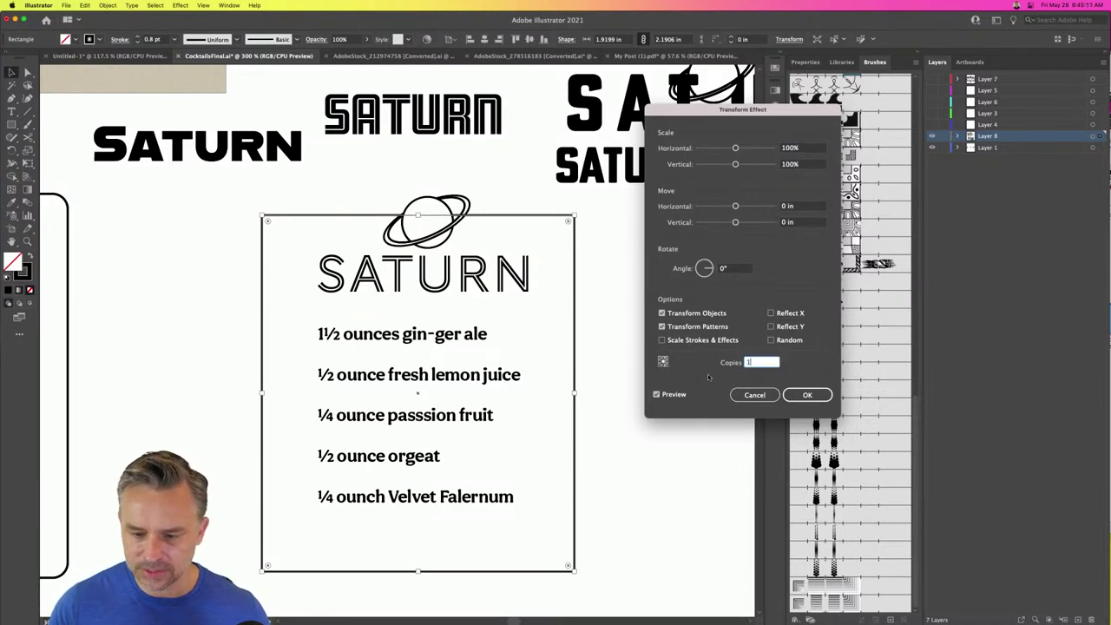
{"action": "left_click", "coordinate": [707, 375]}
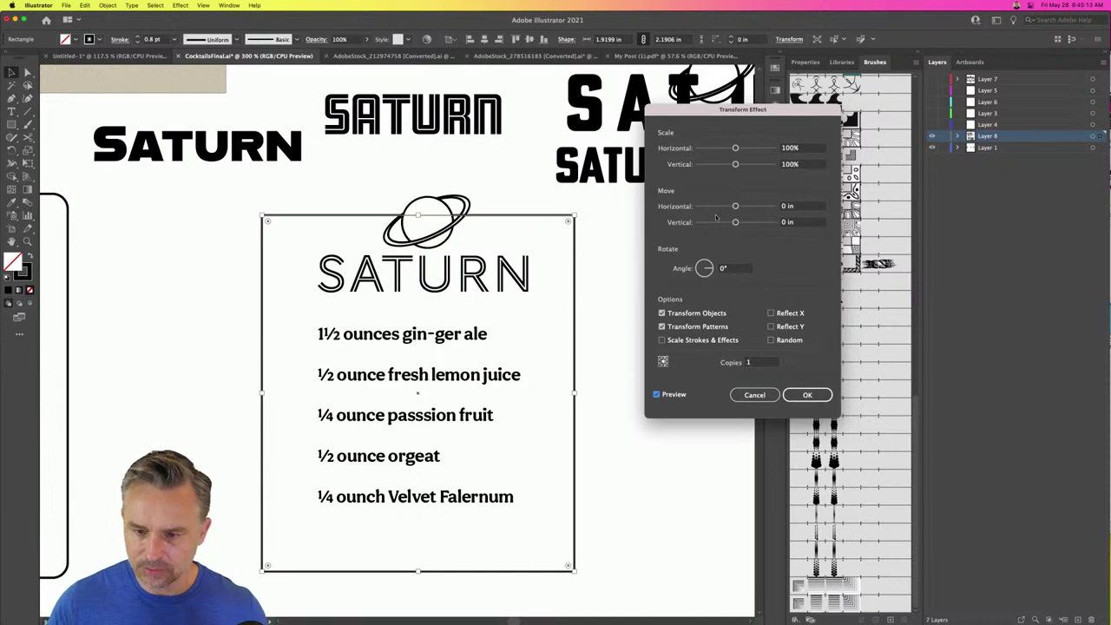
{"action": "left_click", "coordinate": [801, 148]}
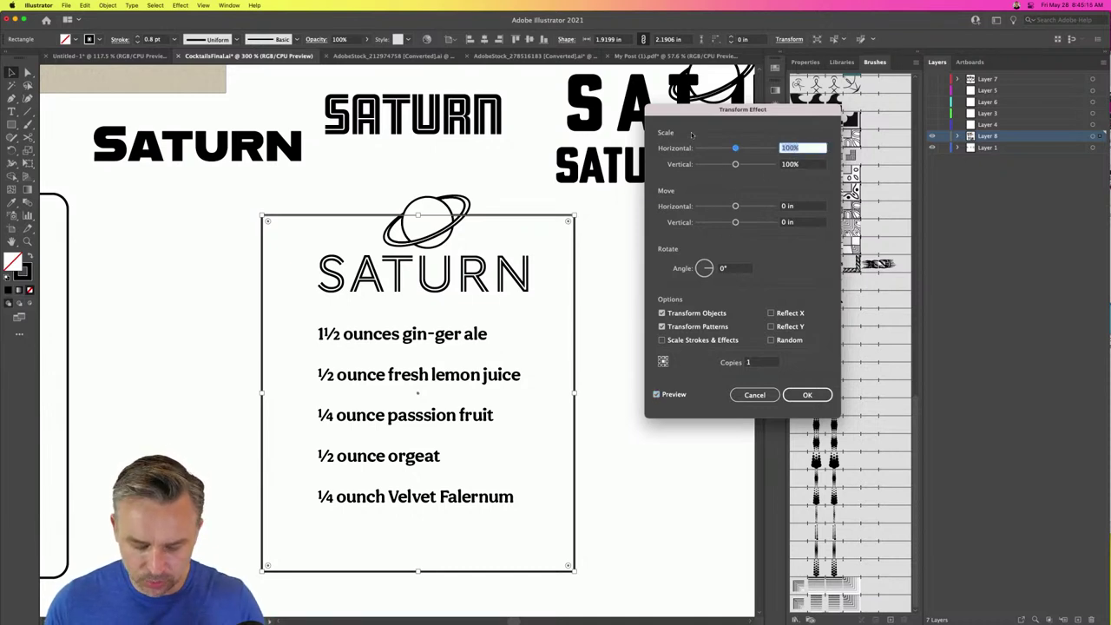
{"action": "type", "text": "110"}
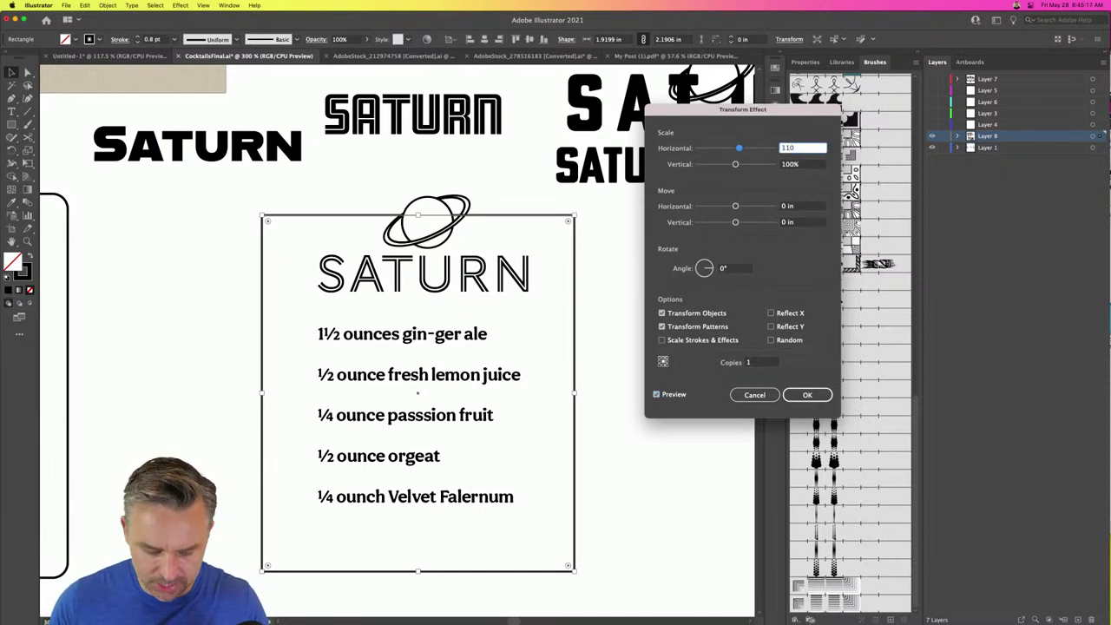
{"action": "key", "text": "Tab"}
{"action": "type", "text": "110"}
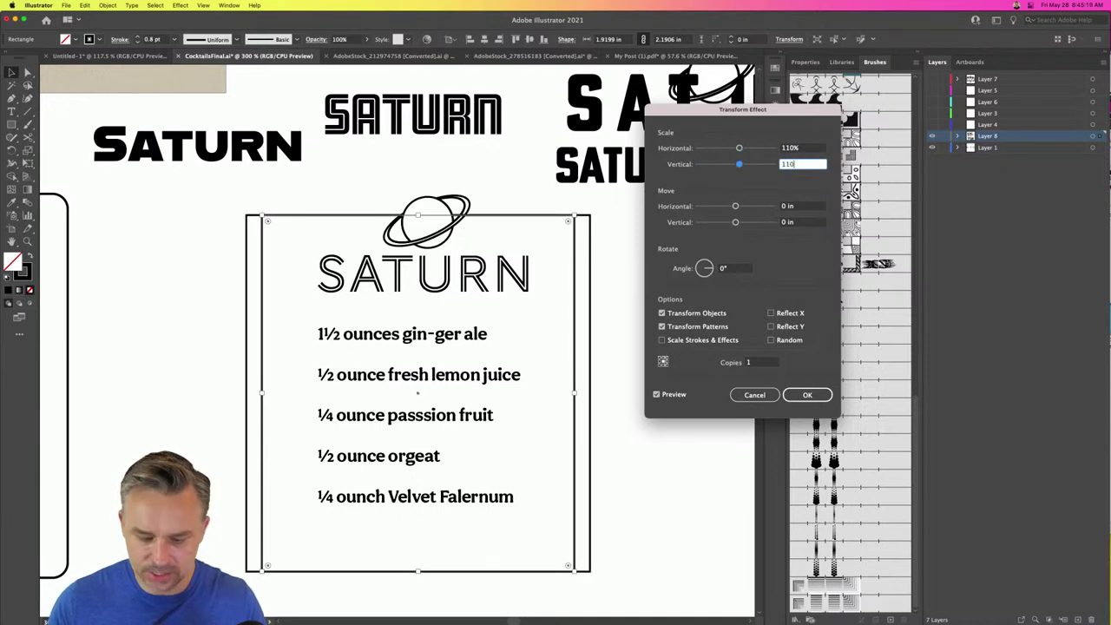
{"action": "key", "text": "Tab"}
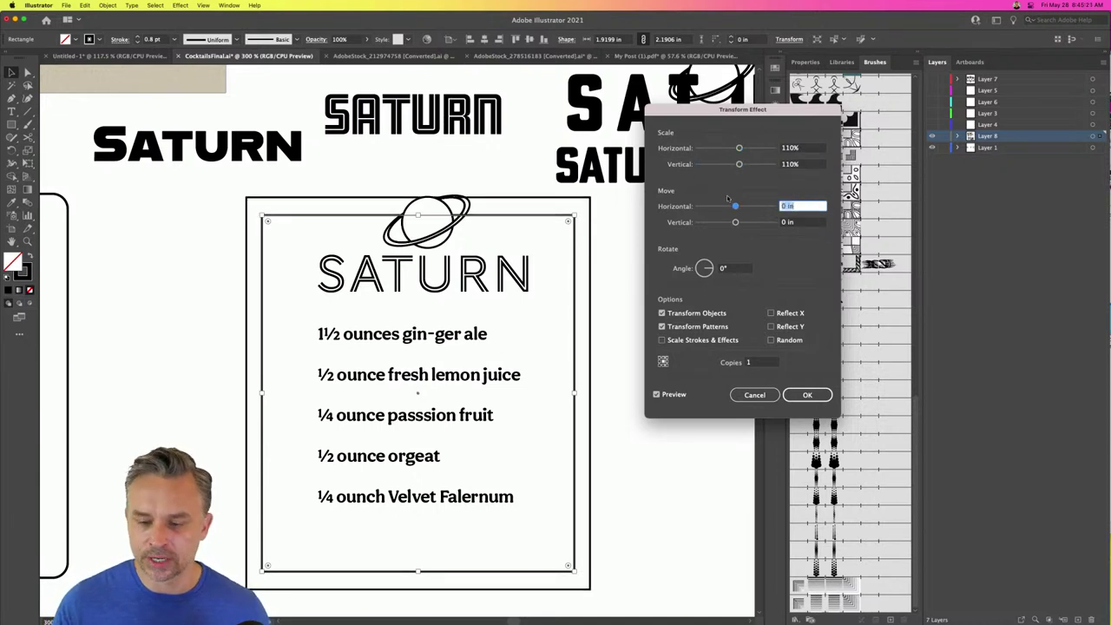
{"action": "left_click_drag", "start_coordinate": [713, 110], "coordinate": [658, 206]}
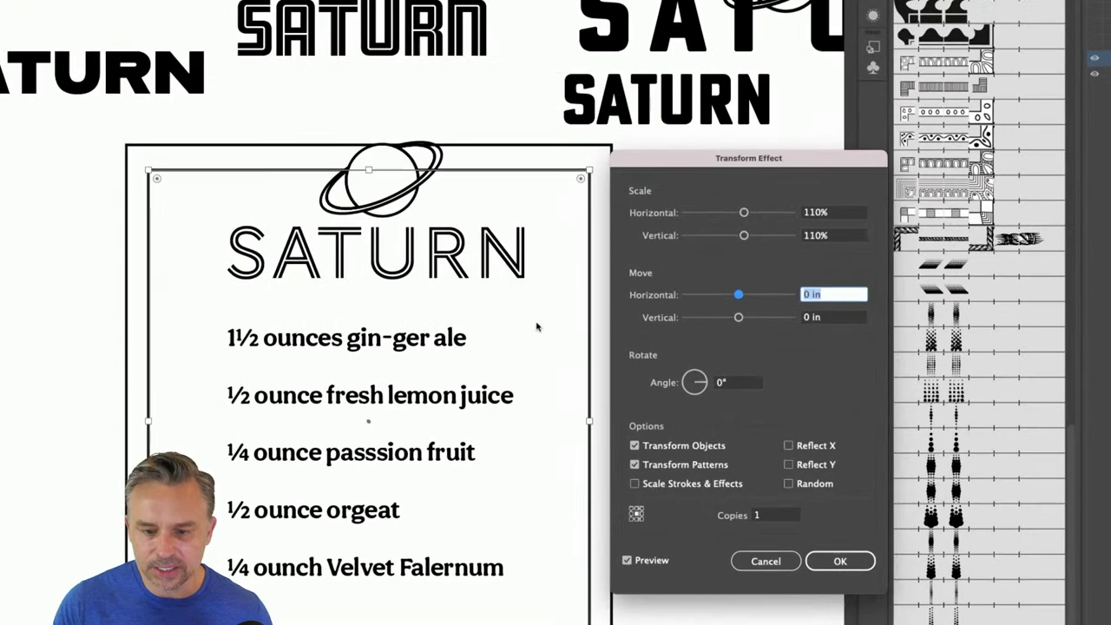
{"action": "left_click_drag", "start_coordinate": [639, 164], "coordinate": [647, 148]}
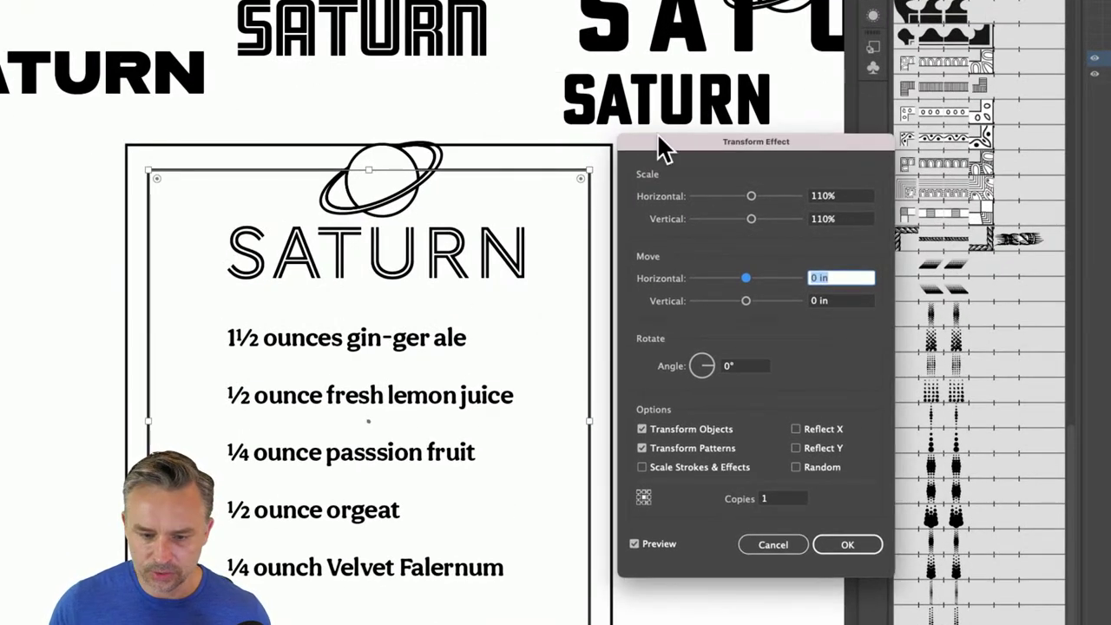
- Reduce the copy's scale to 105%, then settle on 102% horizontally and vertically
{"action": "left_click", "coordinate": [831, 196]}
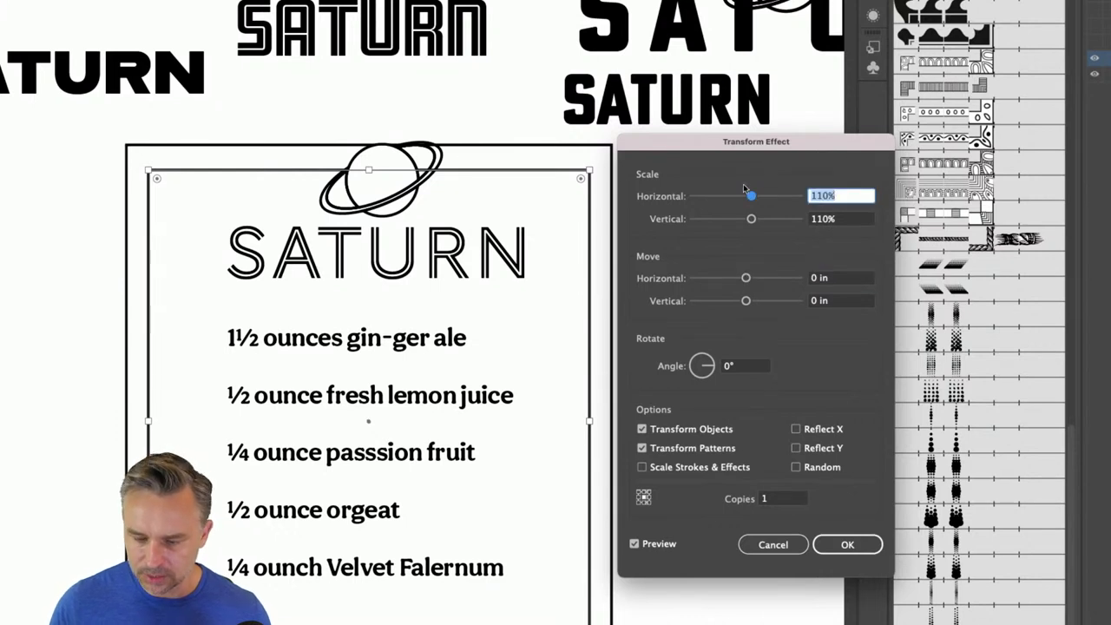
{"action": "type", "text": "105"}
{"action": "key", "text": "Tab"}
{"action": "type", "text": "105"}
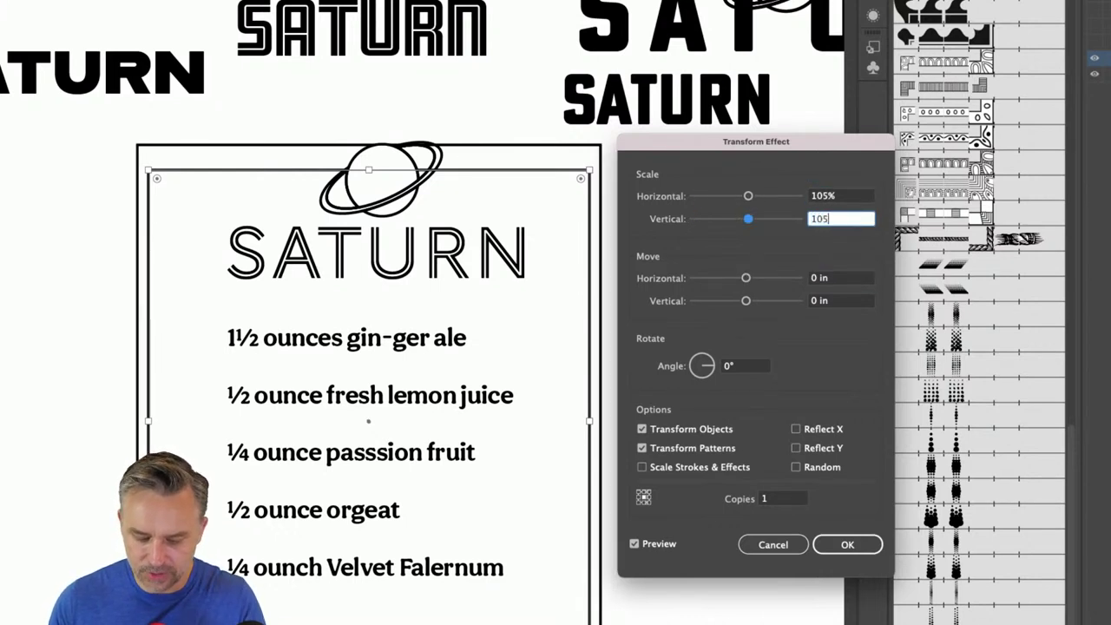
{"action": "key", "text": "Tab"}
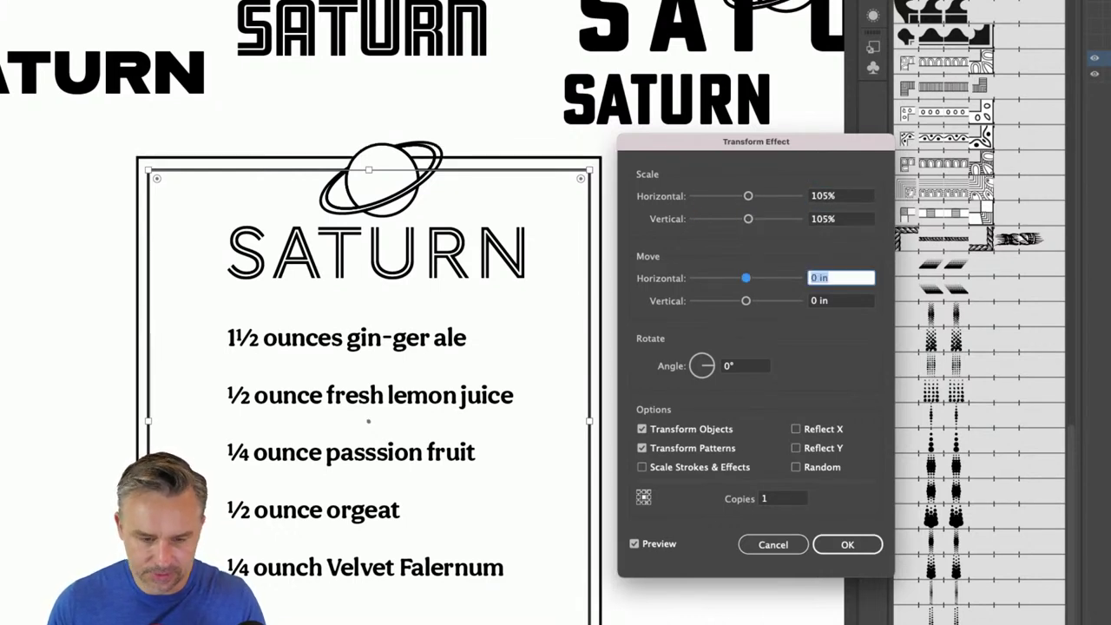
{"action": "left_click", "coordinate": [859, 198]}
{"action": "type", "text": "102"}
{"action": "key", "text": "Tab"}
{"action": "type", "text": "102"}
{"action": "key", "text": "Tab"}
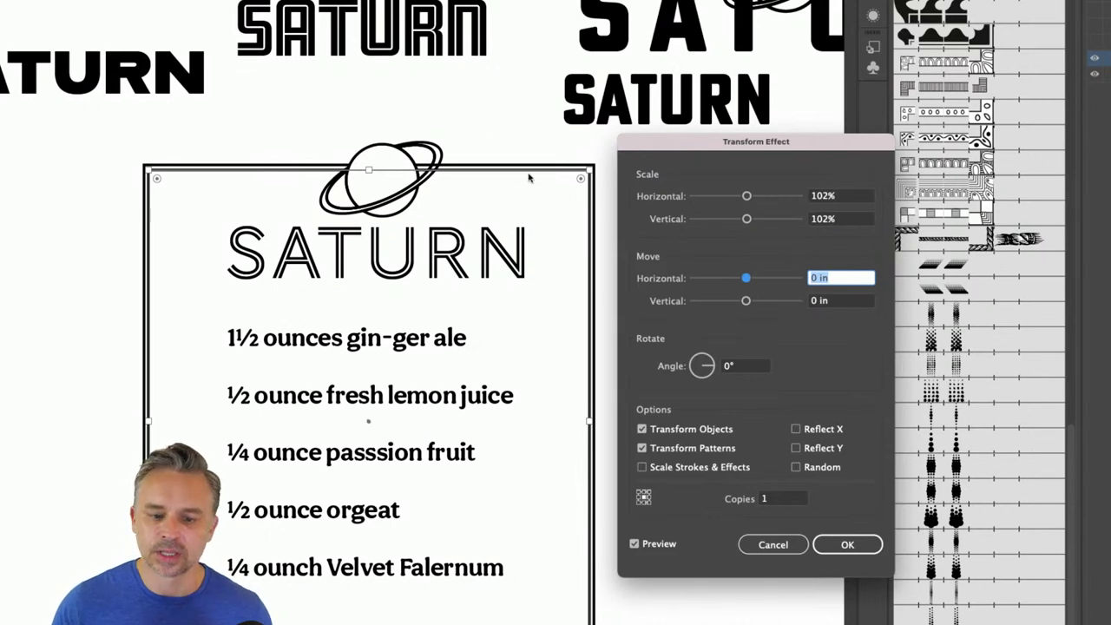
{"action": "left_click_drag", "start_coordinate": [715, 143], "coordinate": [686, 110]}
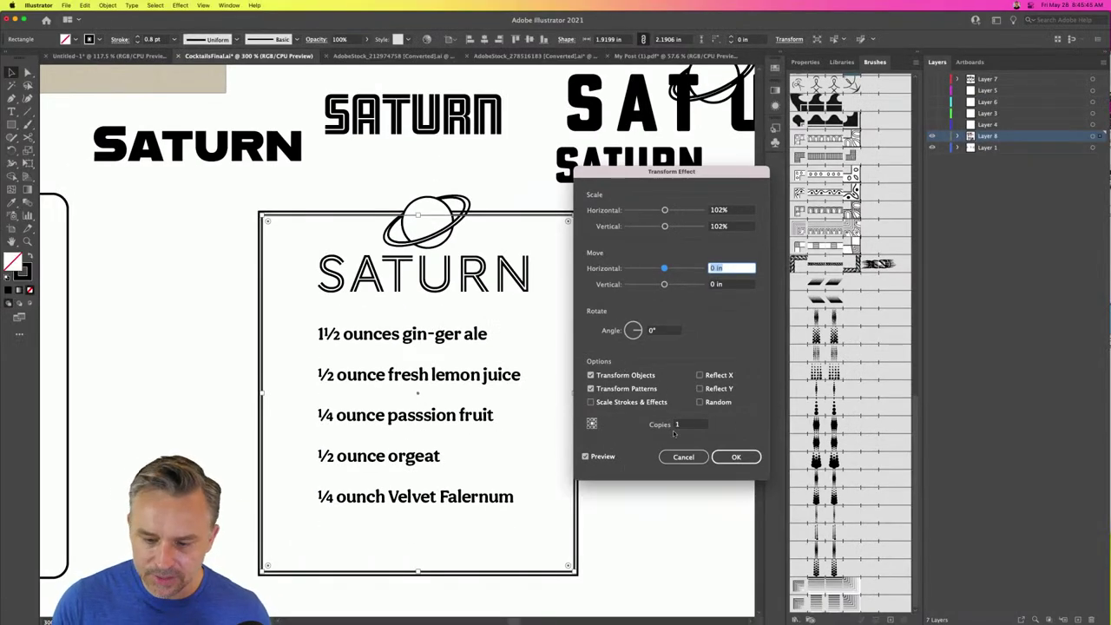
- Try 10 and then 5 copies, then apply the Transform effect with 2 copies and deselect
{"action": "left_click", "coordinate": [688, 424]}
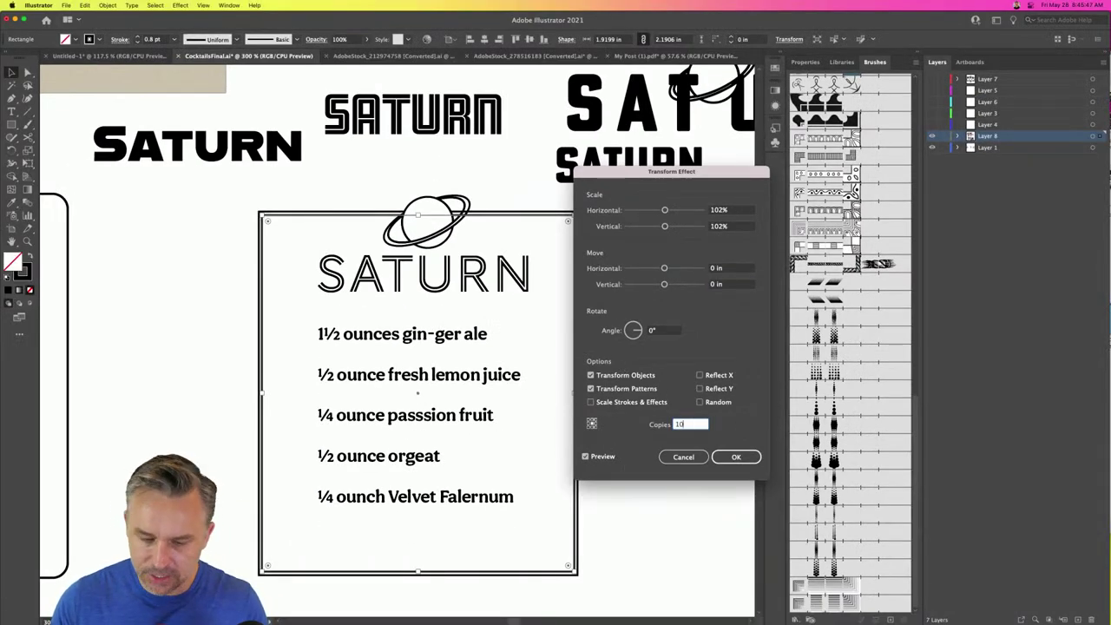
{"action": "type", "text": "10"}
{"action": "key", "text": "Tab"}
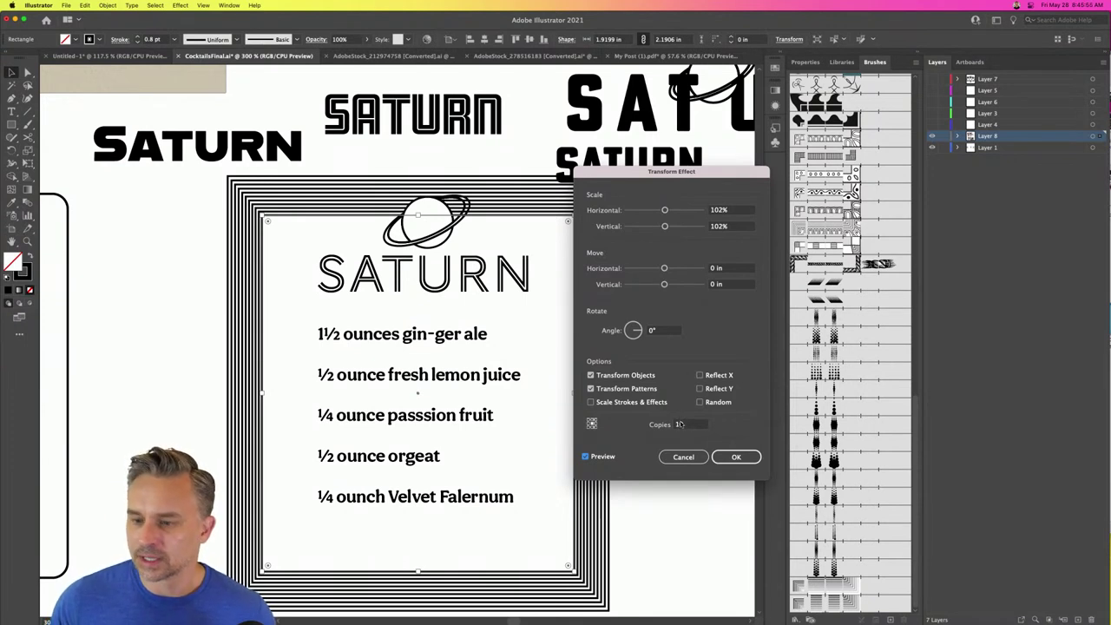
{"action": "left_click", "coordinate": [697, 425]}
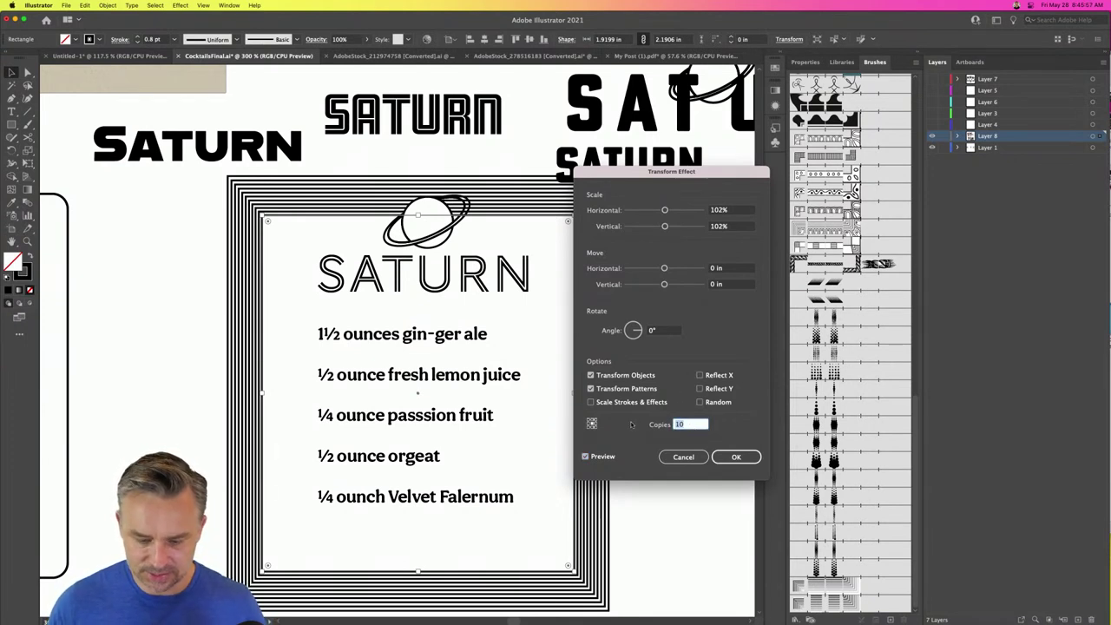
{"action": "type", "text": "5"}
{"action": "key", "text": "Tab"}
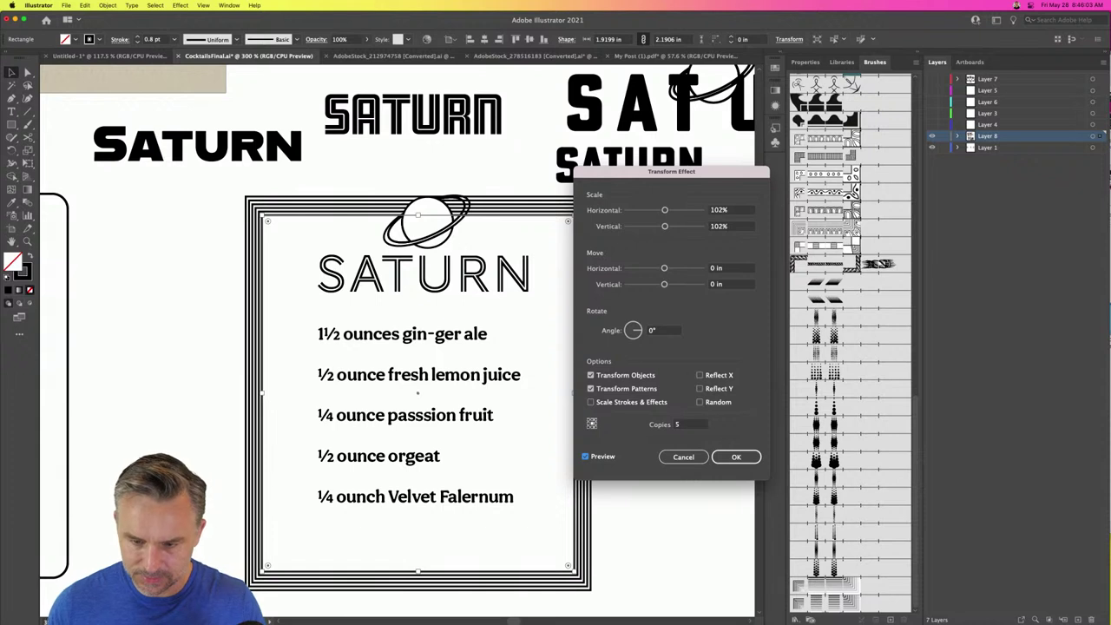
{"action": "left_click", "coordinate": [649, 420]}
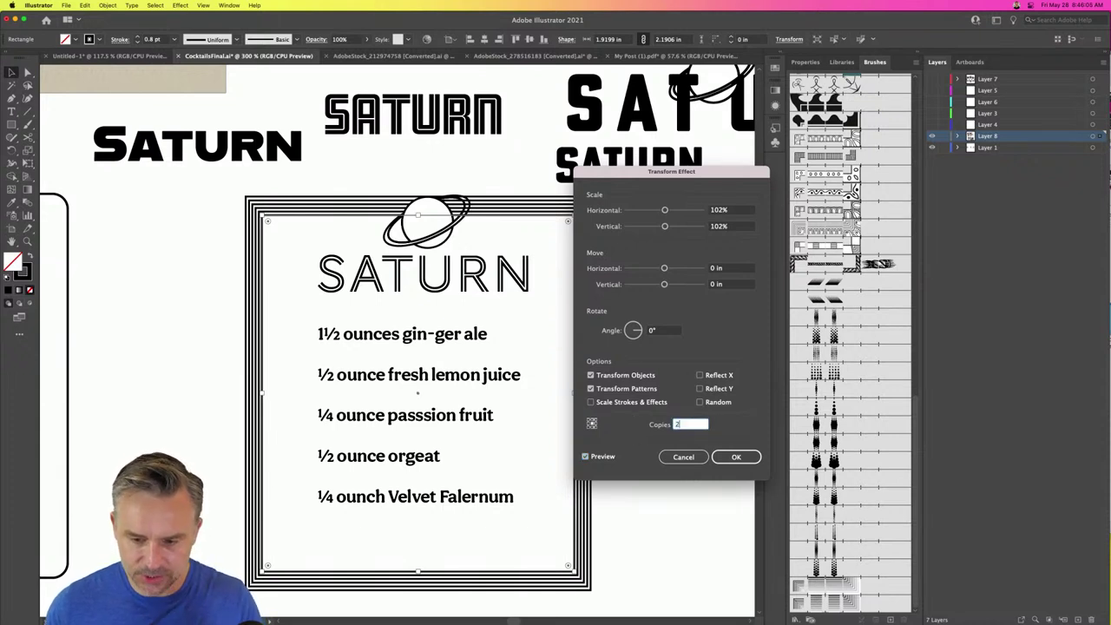
{"action": "key", "text": "Return"}
{"action": "left_click", "coordinate": [149, 276]}
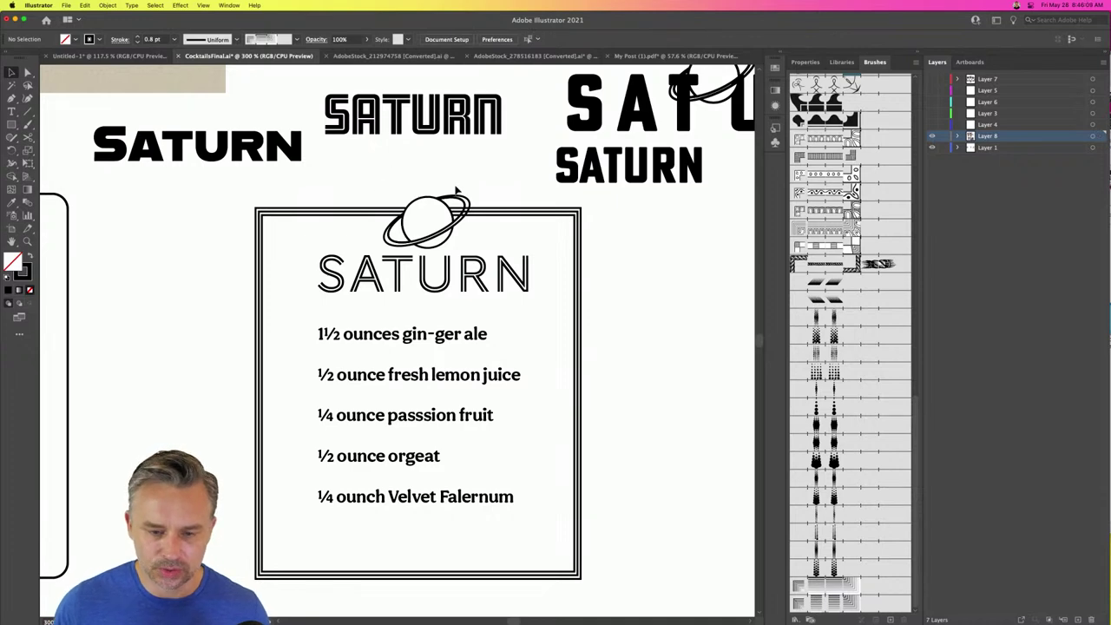
- Zoom in to 800% and select the Saturn ring path among the frame lines
{"action": "key", "text": "super+equal"}
{"action": "key", "text": "super+equal"}
{"action": "key", "text": "super+equal"}
{"action": "scroll", "coordinate": [255, 244], "scroll_direction": "up", "scroll_amount": 4}
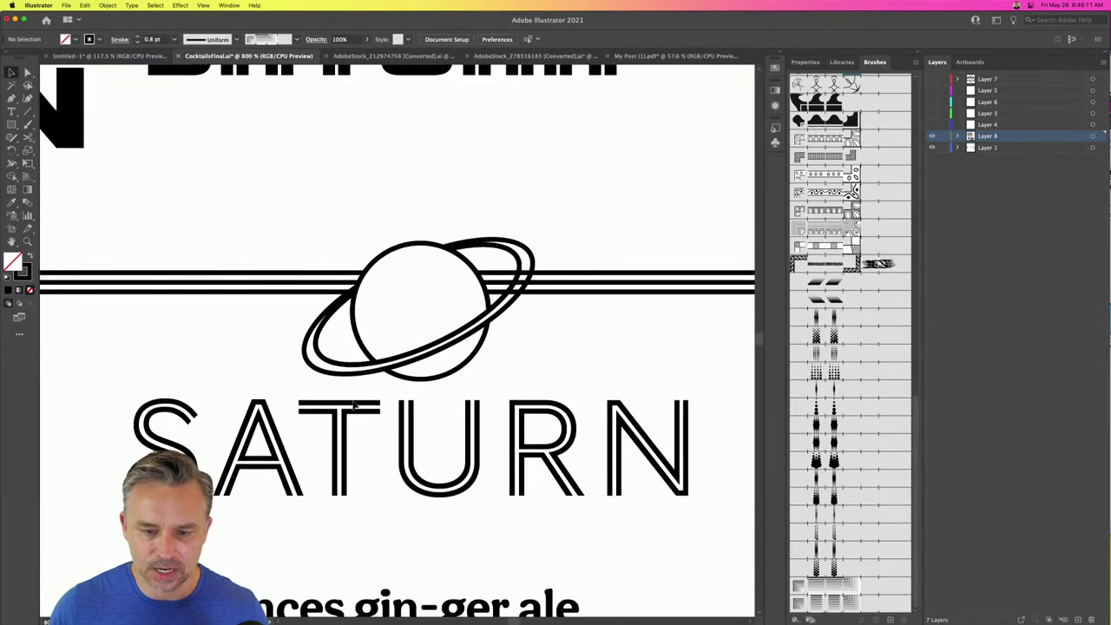
{"action": "left_click", "coordinate": [261, 295]}
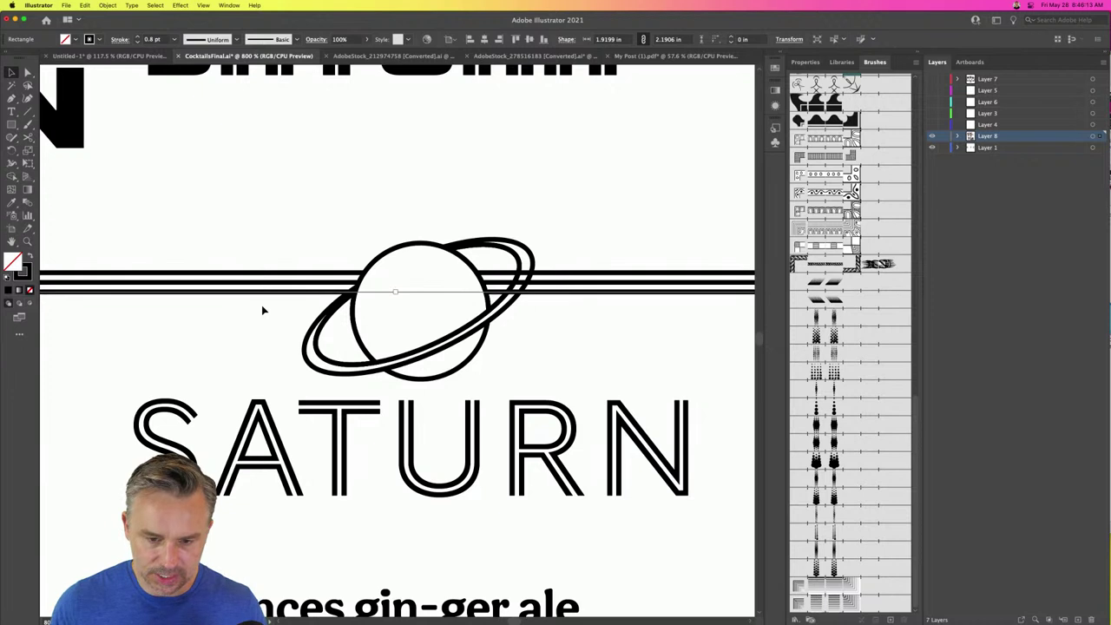
{"action": "left_click", "coordinate": [490, 249]}
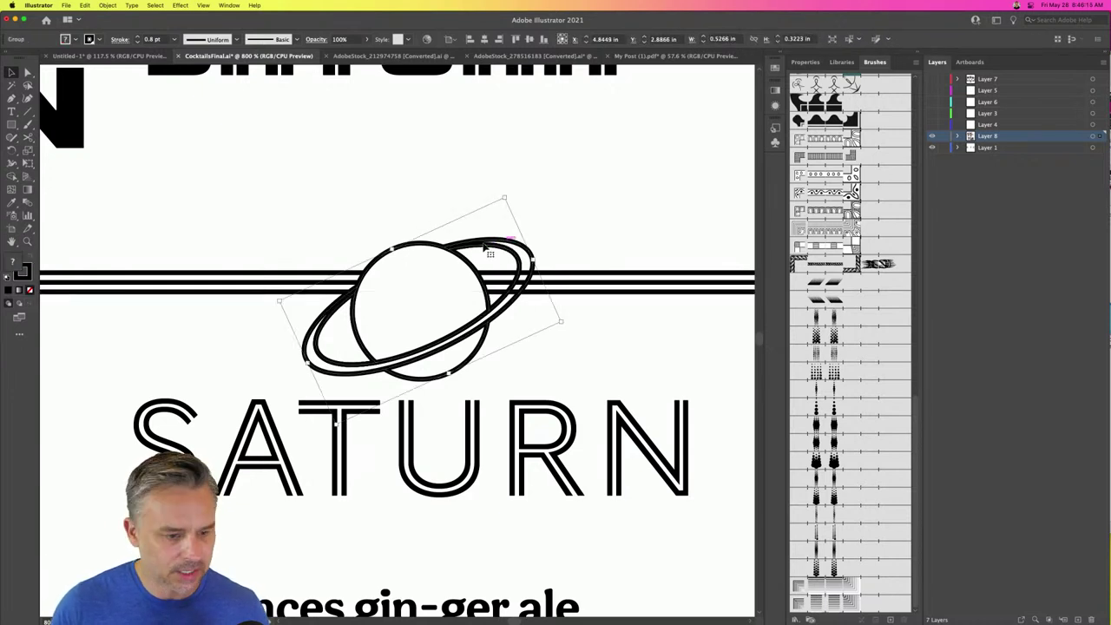
{"action": "left_click", "coordinate": [426, 185]}
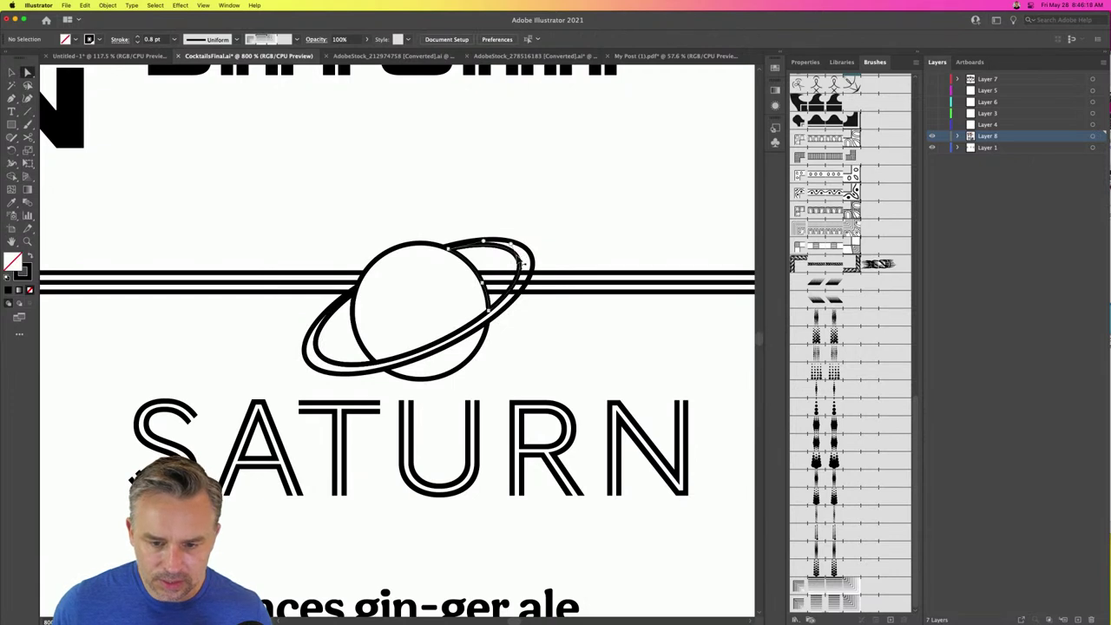
{"action": "left_click", "coordinate": [521, 259]}
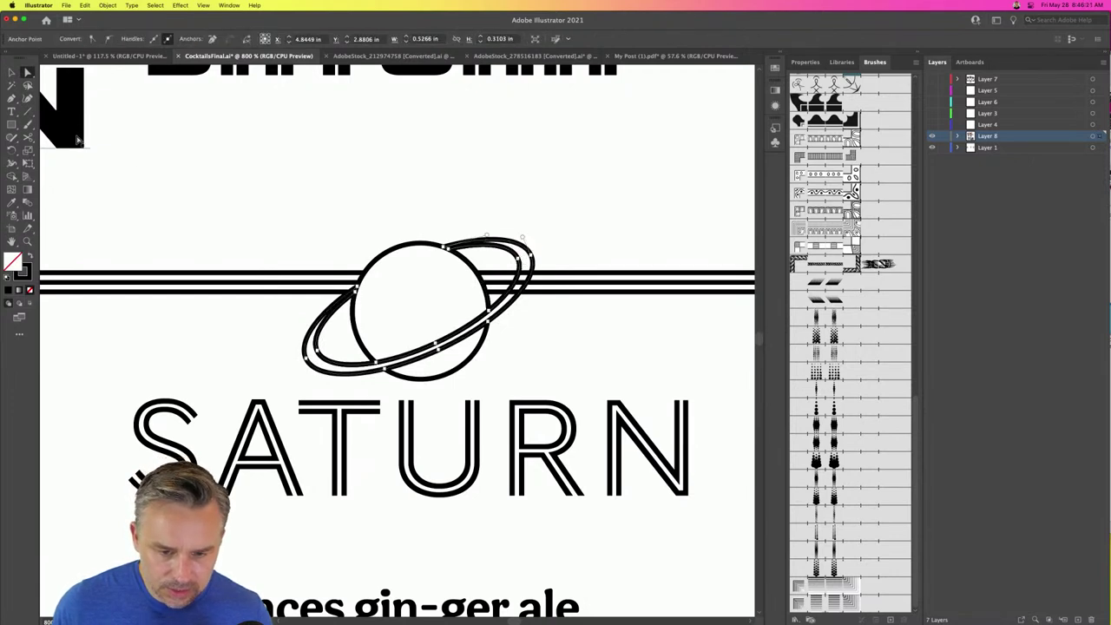
- Expand the Swatches and Appearance panels and give the Saturn ring a white fill
{"action": "left_click", "coordinate": [11, 72]}
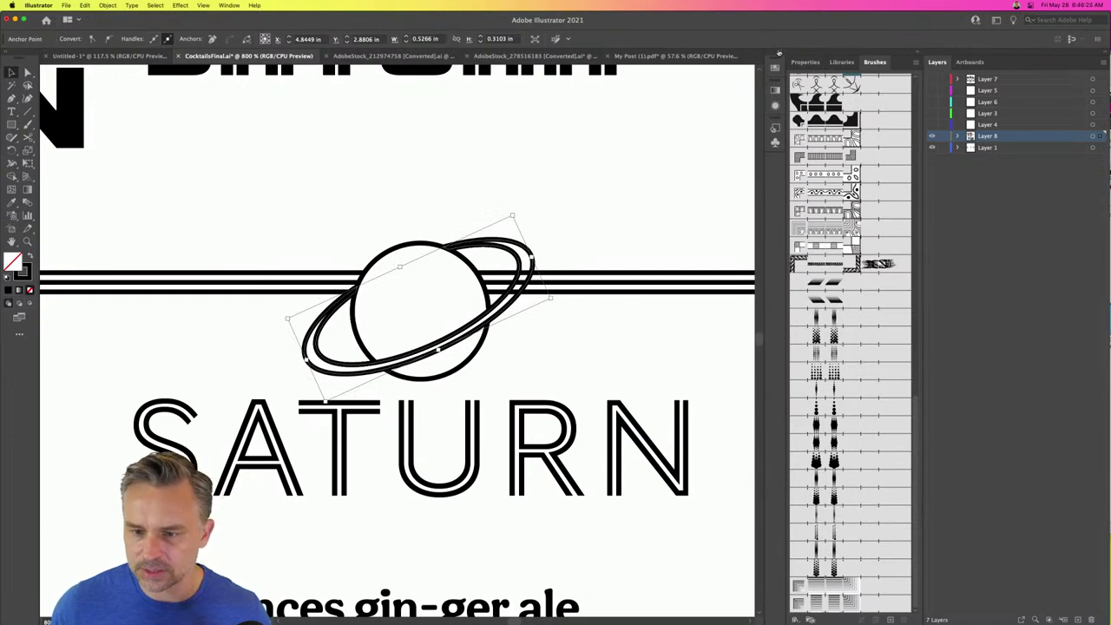
{"action": "left_click", "coordinate": [781, 54]}
{"action": "left_click", "coordinate": [695, 101]}
{"action": "left_click", "coordinate": [256, 236]}
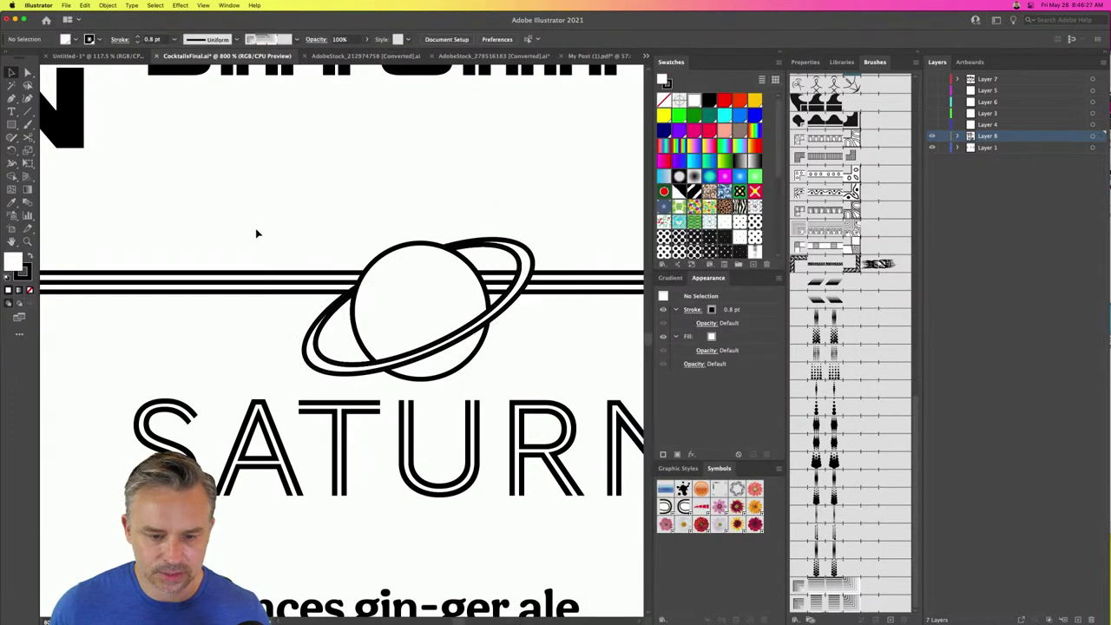
- Open Brush Libraries > Borders > Borders_Decorative and park the panel beside the layout
{"action": "key", "text": "super+minus"}
{"action": "key", "text": "super+minus"}
{"action": "key", "text": "super+minus"}
{"action": "key", "text": "super+minus"}
{"action": "key", "text": "super+minus"}
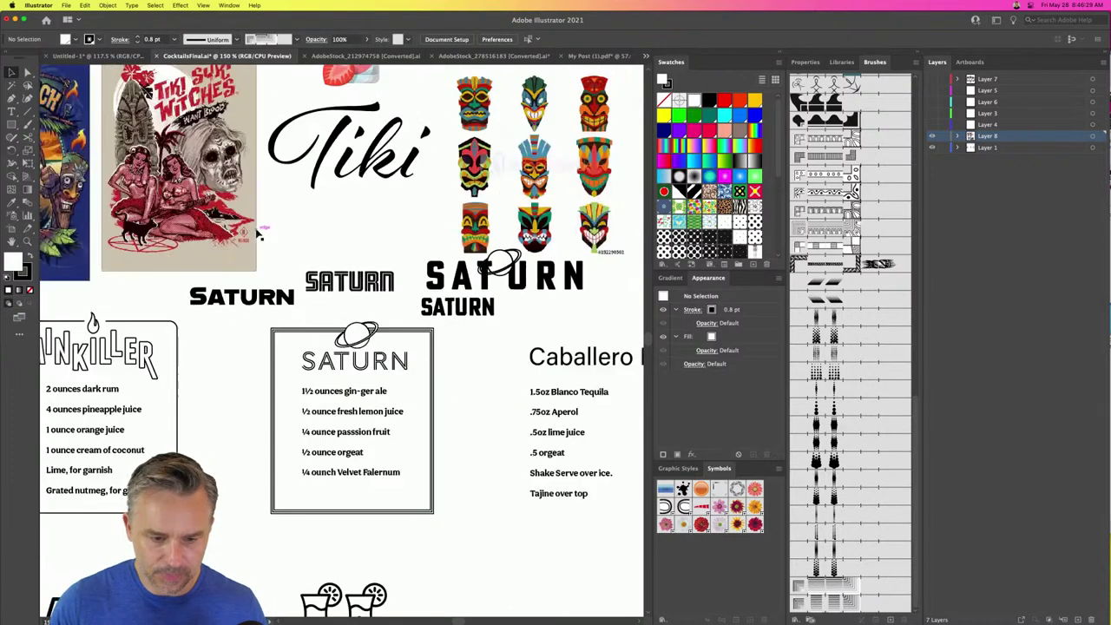
{"action": "left_click_drag", "start_coordinate": [259, 232], "coordinate": [365, 227]}
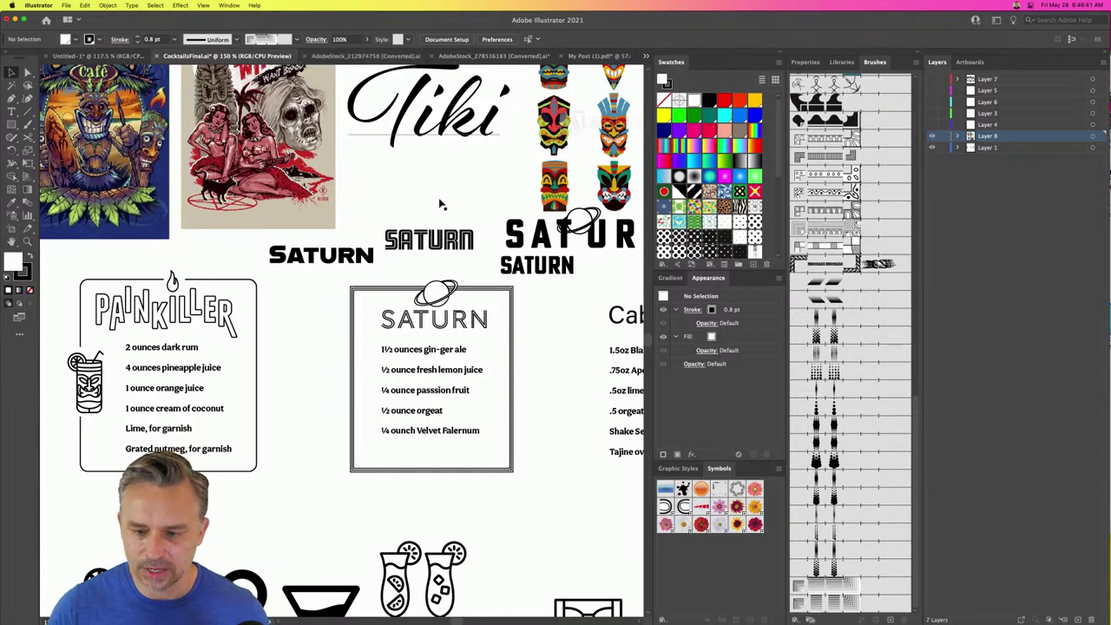
{"action": "left_click", "coordinate": [229, 5]}
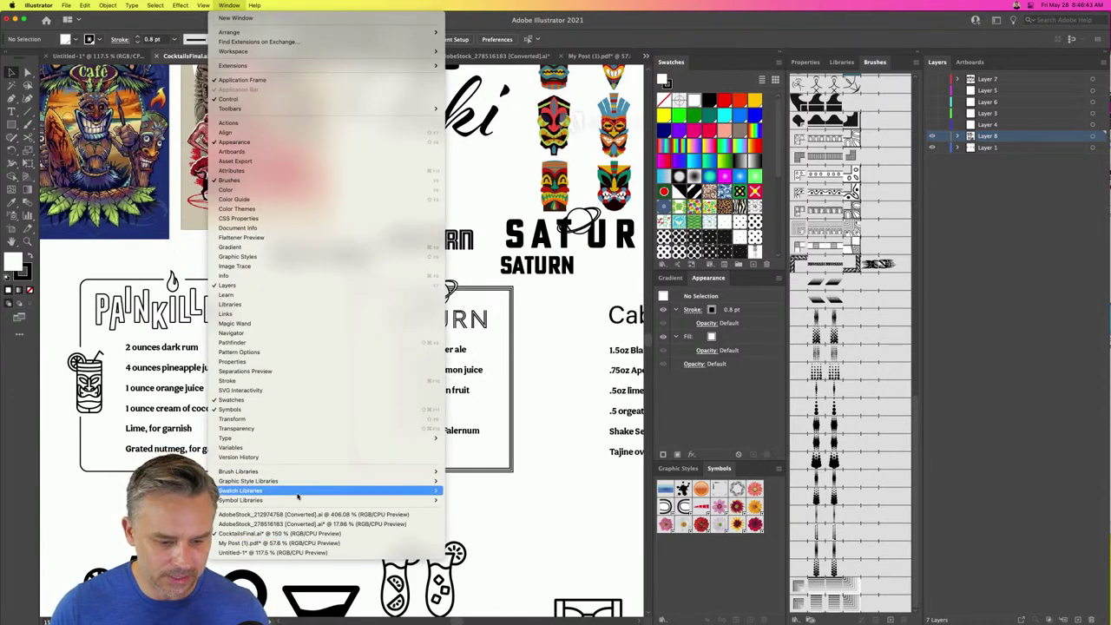
{"action": "mouse_move", "coordinate": [299, 473]}
{"action": "mouse_move", "coordinate": [483, 490]}
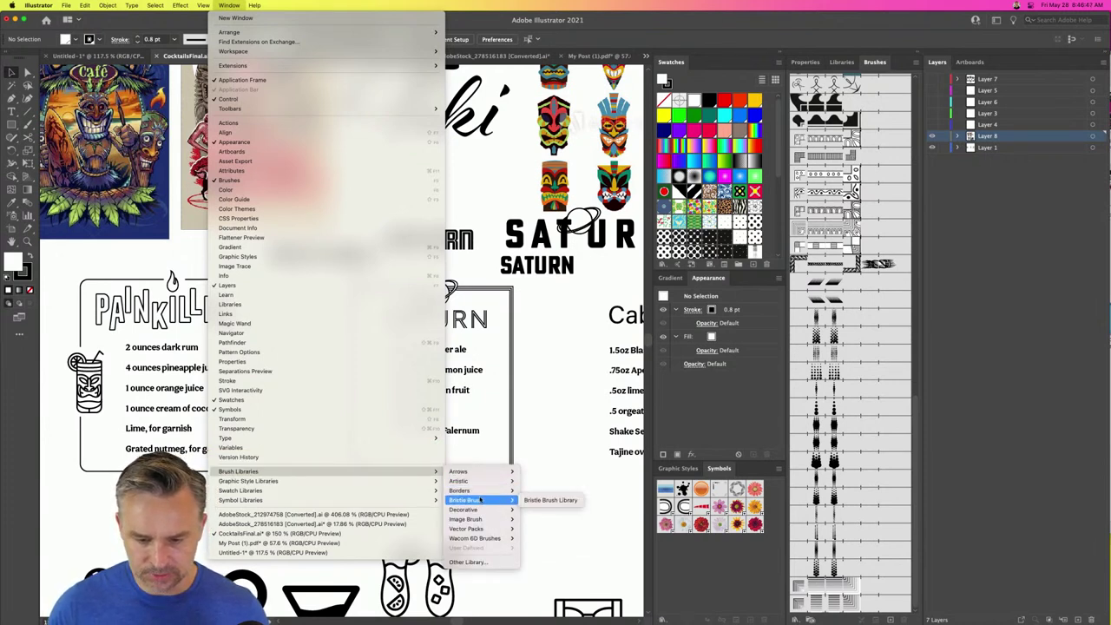
{"action": "left_click", "coordinate": [545, 500]}
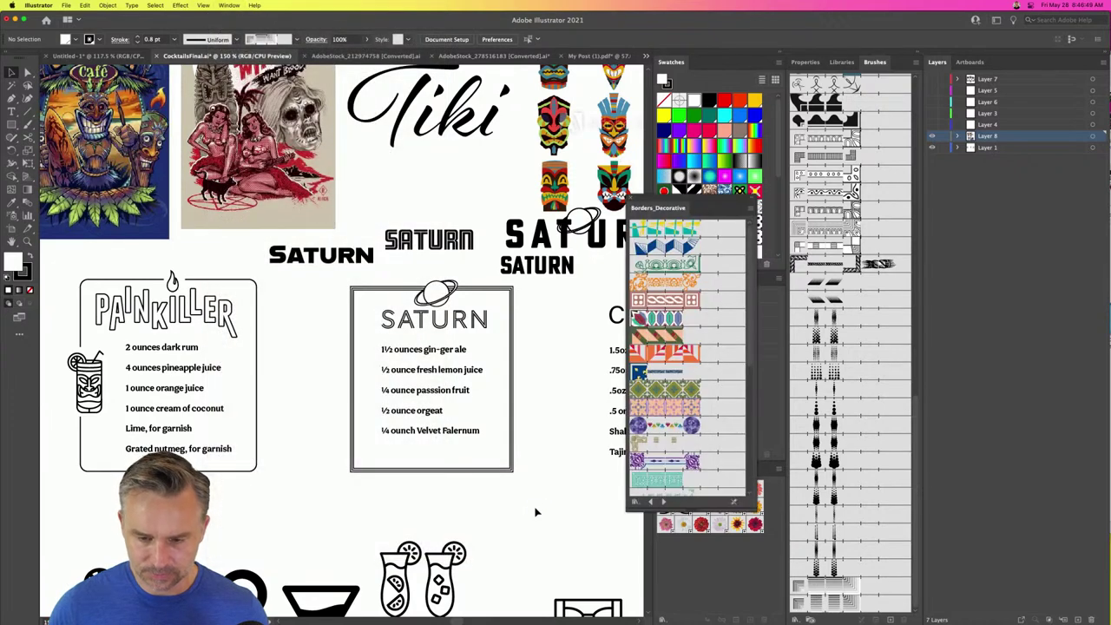
{"action": "mouse_move", "coordinate": [705, 208]}
{"action": "left_mouse_down"}
{"action": "mouse_move", "coordinate": [614, 178]}
{"action": "mouse_move", "coordinate": [595, 121]}
{"action": "left_mouse_up"}
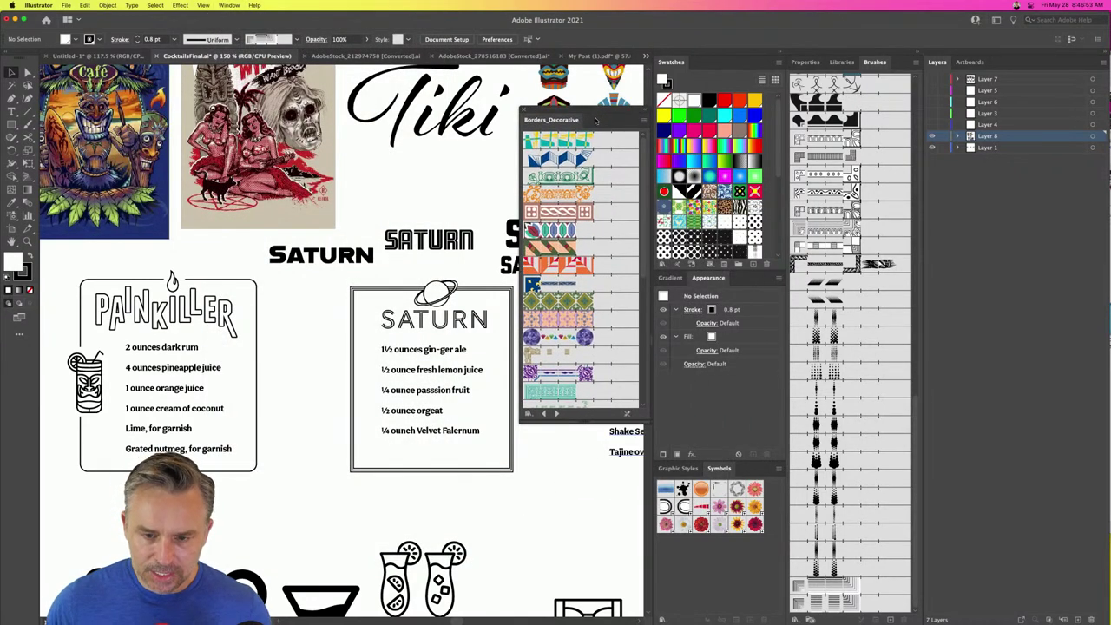
{"action": "key", "text": "super+minus"}
{"action": "key", "text": "super+minus"}
{"action": "key", "text": "super+minus"}
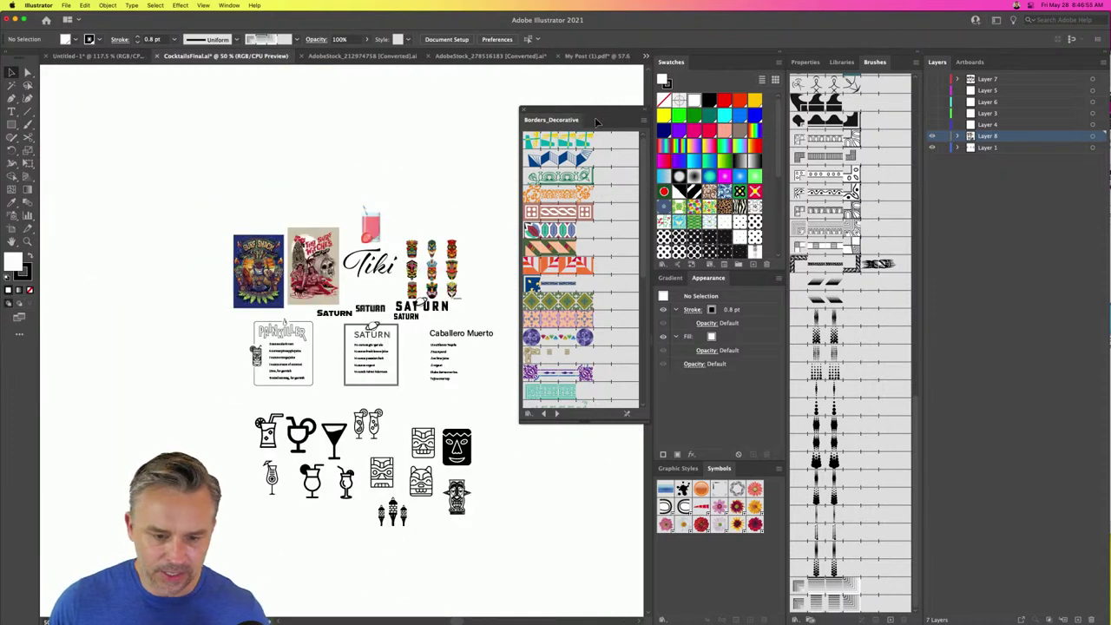
- Delete the selected SATURN text objects and make Layer 4 visible and active
{"action": "left_click_drag", "start_coordinate": [196, 201], "coordinate": [517, 318]}
{"action": "left_click_drag", "start_coordinate": [184, 189], "coordinate": [414, 323]}
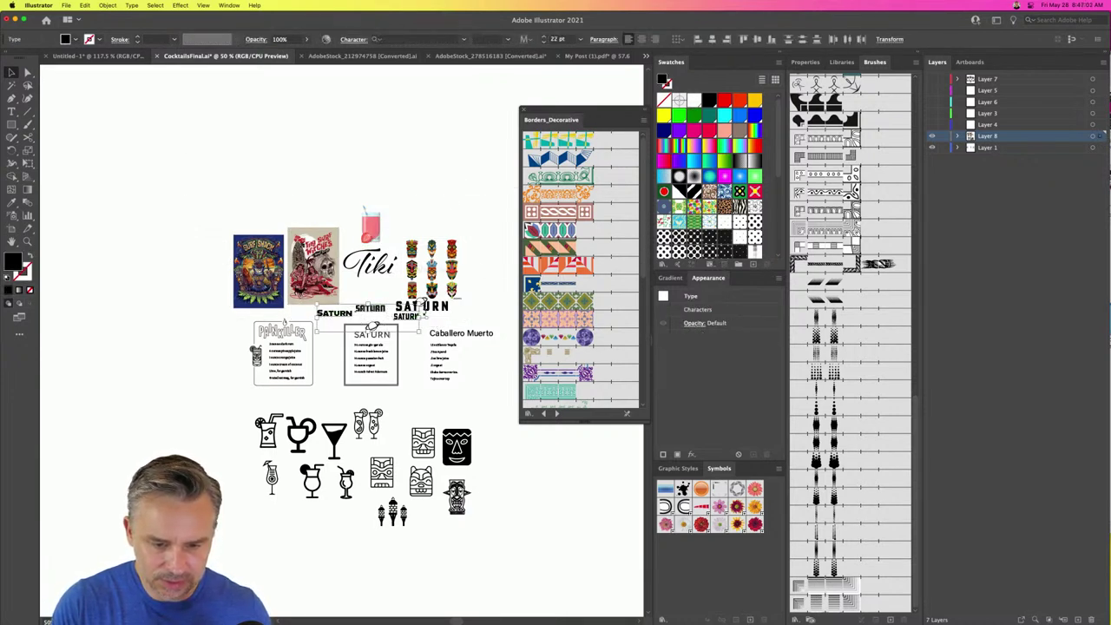
{"action": "left_click", "coordinate": [423, 304], "text": "shift"}
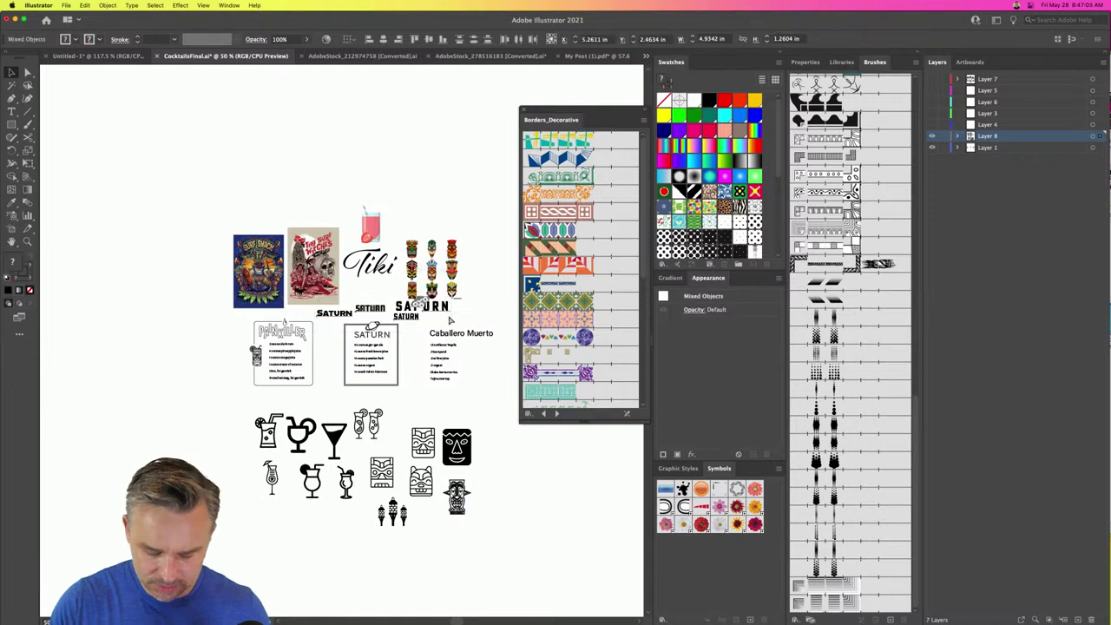
{"action": "key", "text": "Delete"}
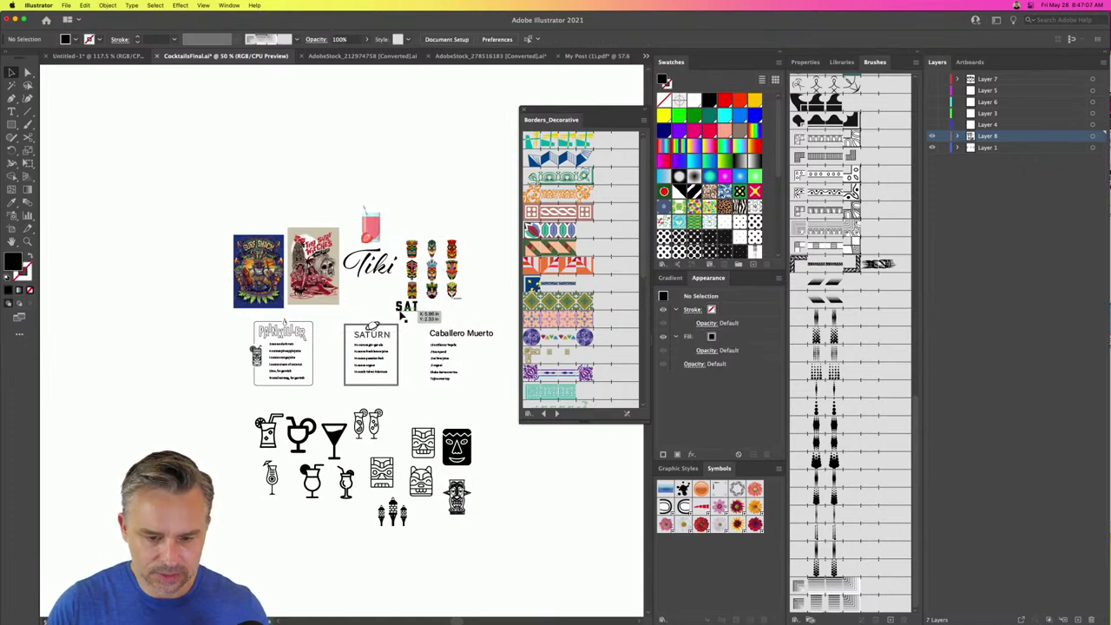
{"action": "left_click", "coordinate": [990, 149]}
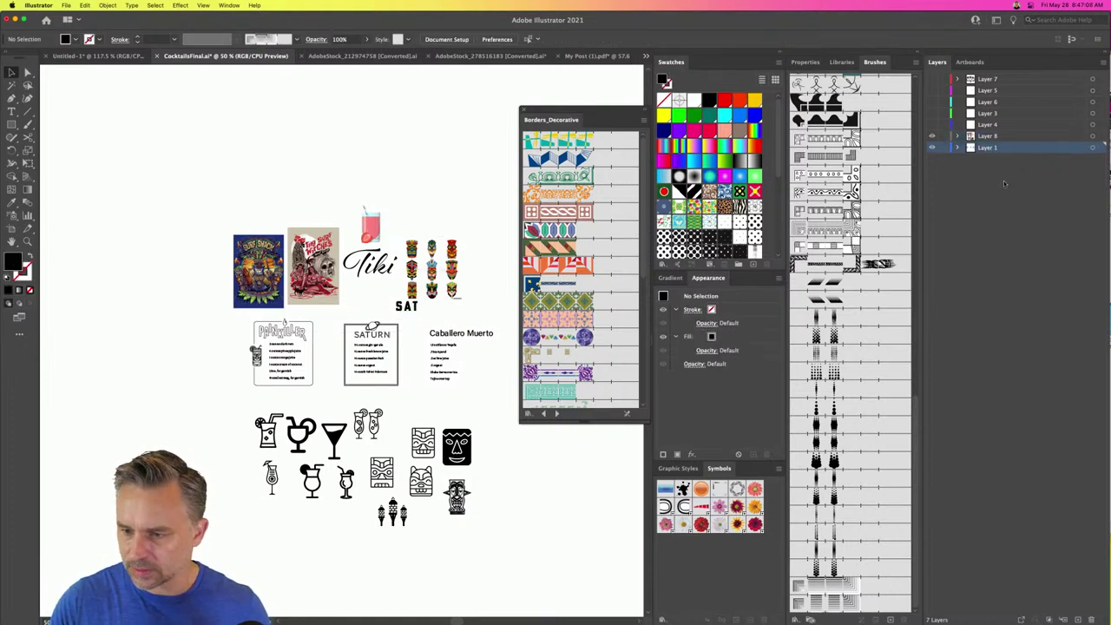
{"action": "left_click", "coordinate": [996, 125]}
{"action": "left_click", "coordinate": [931, 127]}
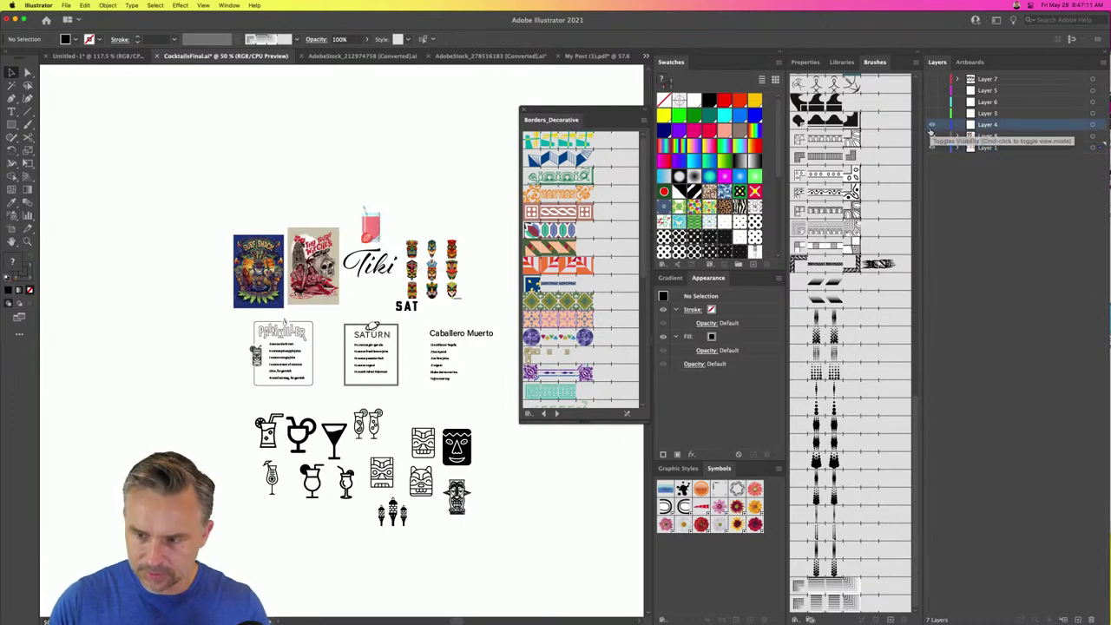
{"action": "scroll", "coordinate": [407, 311], "scroll_direction": "up", "scroll_amount": 4}
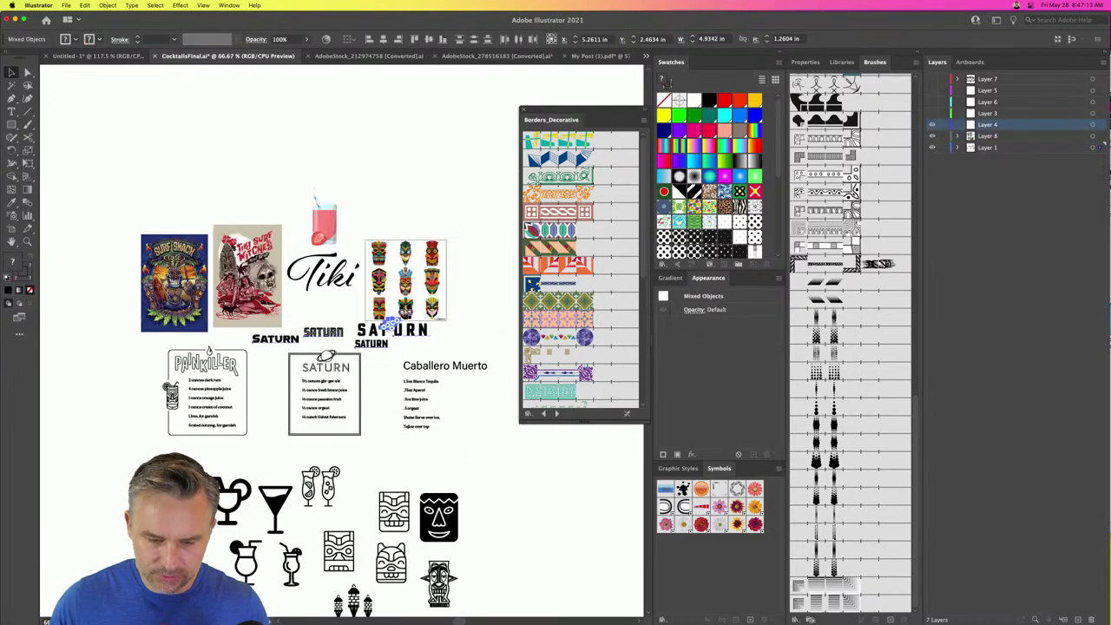
- Move the three SATURN type objects from Layer 1 into Layer 4
{"action": "left_click", "coordinate": [401, 315]}
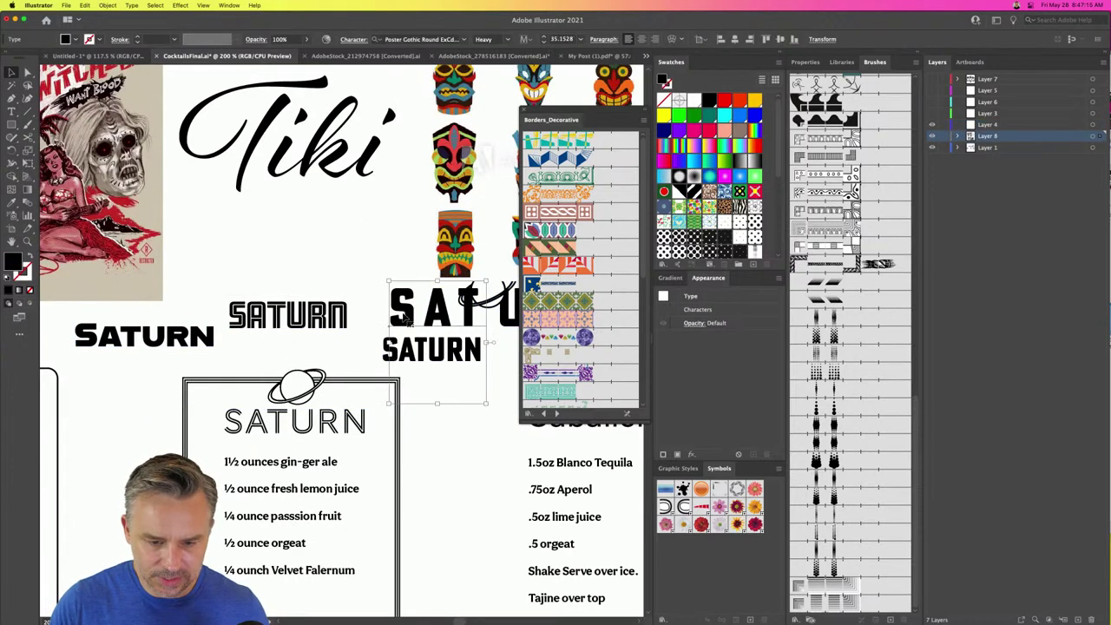
{"action": "left_click", "coordinate": [985, 125]}
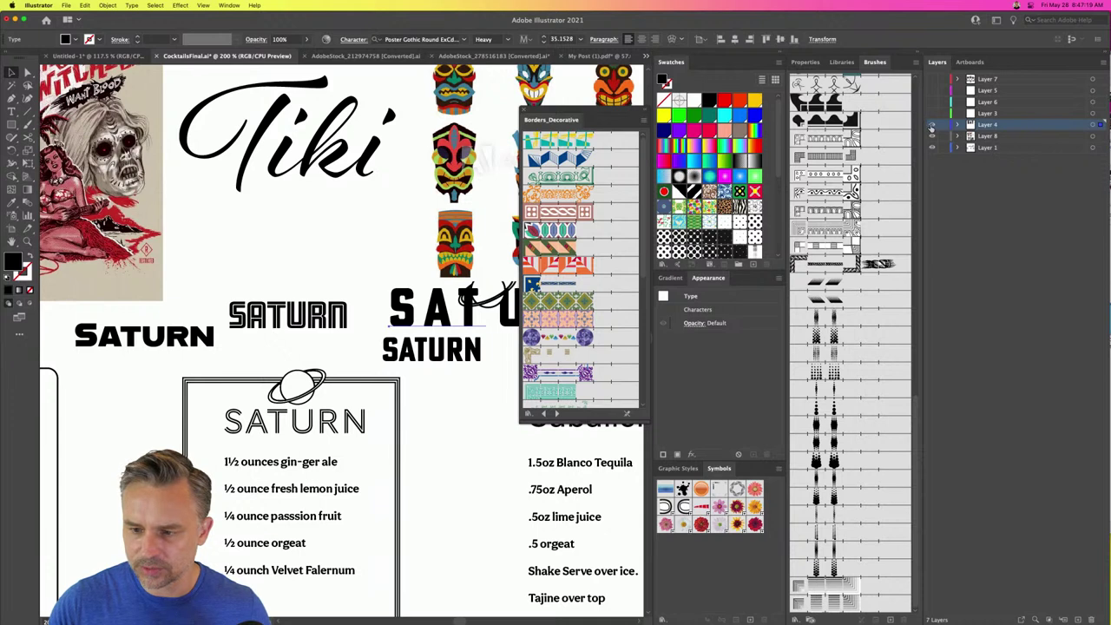
{"action": "left_click", "coordinate": [931, 126]}
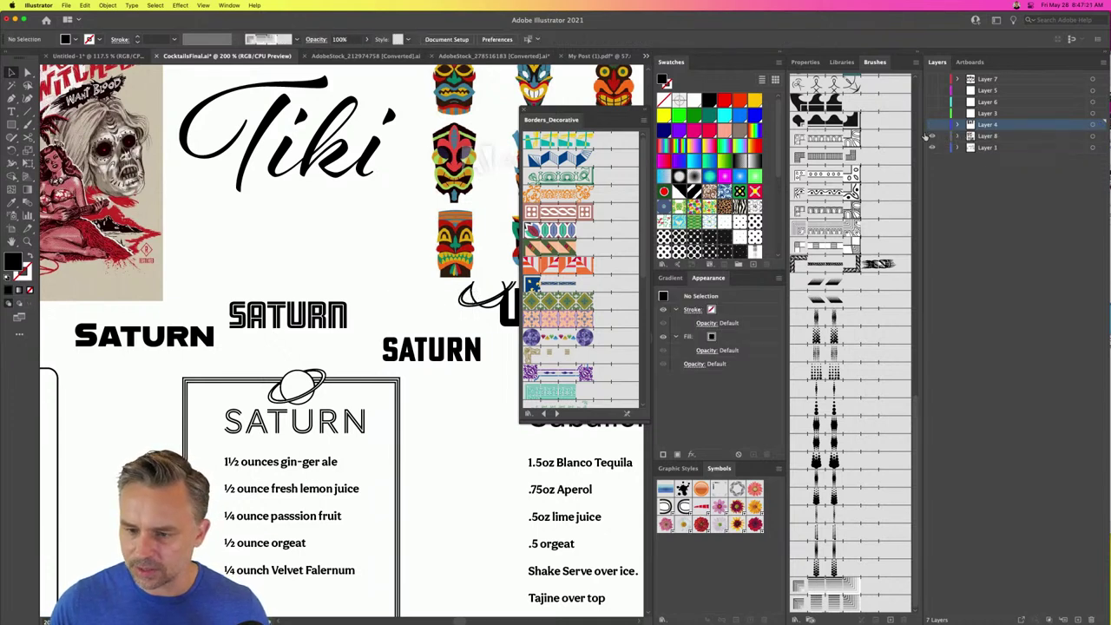
{"action": "left_click", "coordinate": [297, 328]}
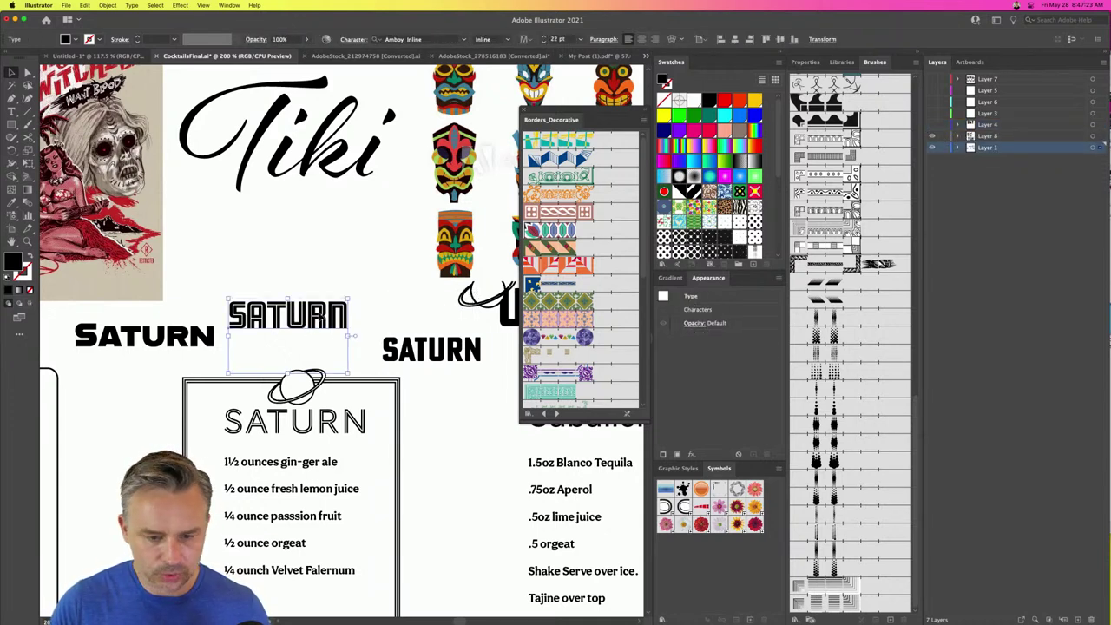
{"action": "left_click", "coordinate": [932, 147]}
{"action": "left_click", "coordinate": [932, 148]}
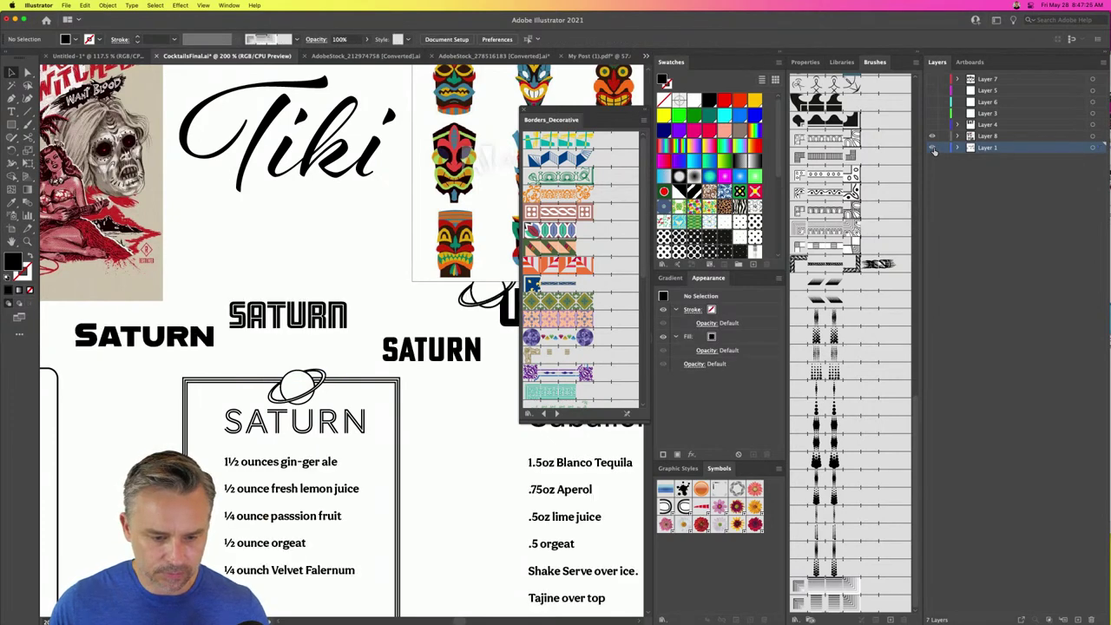
{"action": "left_click_drag", "start_coordinate": [71, 296], "coordinate": [460, 411]}
{"action": "left_click_drag", "start_coordinate": [945, 147], "coordinate": [999, 128]}
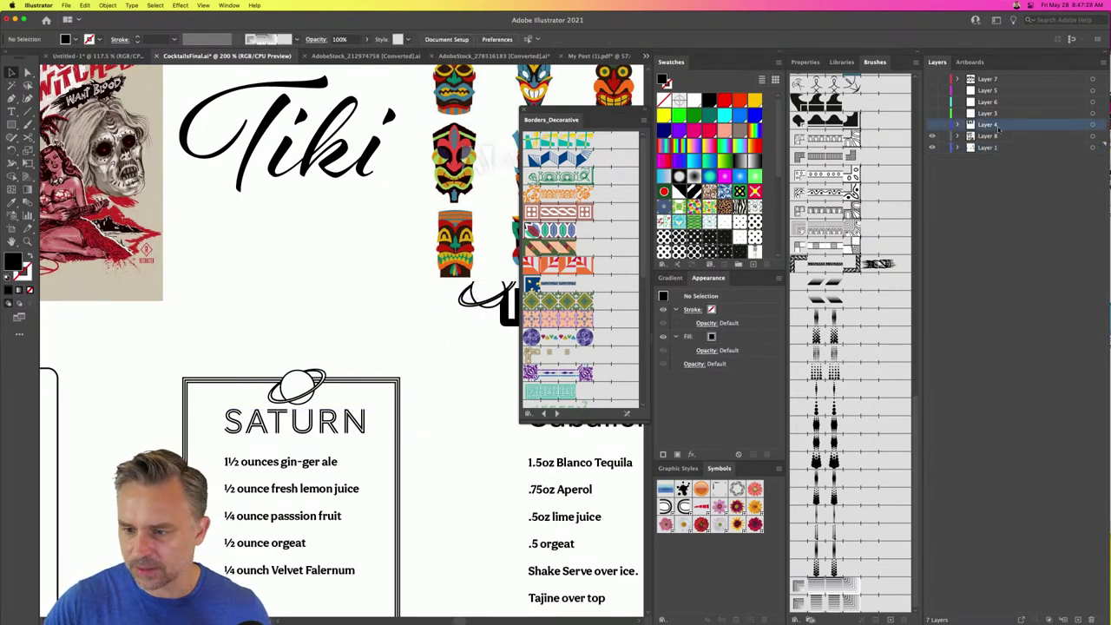
{"action": "left_click", "coordinate": [932, 124]}
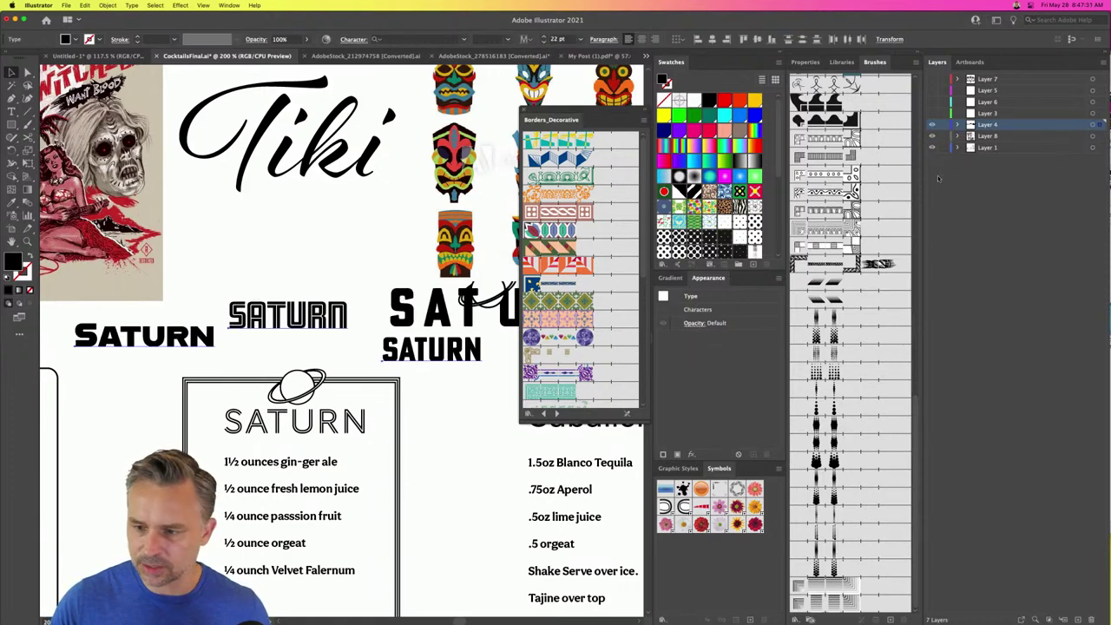
- Hide Layer 4 so the big SATURN lettering and ring disappear from the artboard
{"action": "scroll", "coordinate": [272, 280], "scroll_direction": "right", "scroll_amount": 5}
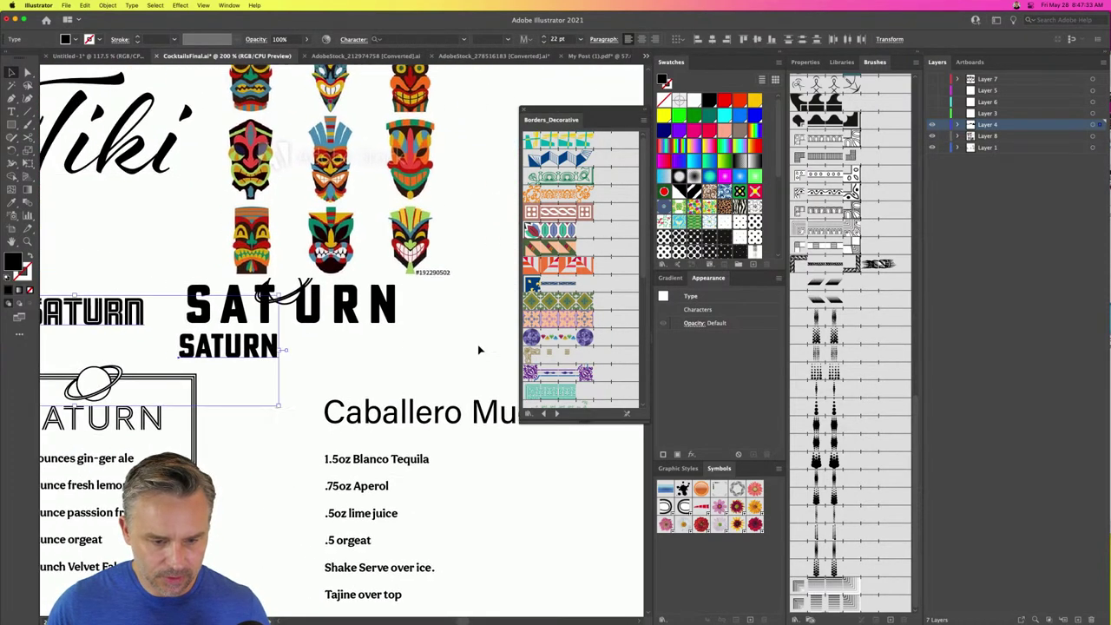
{"action": "mouse_move", "coordinate": [444, 291]}
{"action": "left_mouse_down"}
{"action": "mouse_move", "coordinate": [367, 317]}
{"action": "mouse_move", "coordinate": [298, 323]}
{"action": "left_mouse_up"}
{"action": "key", "text": "Delete"}
{"action": "left_click", "coordinate": [999, 126]}
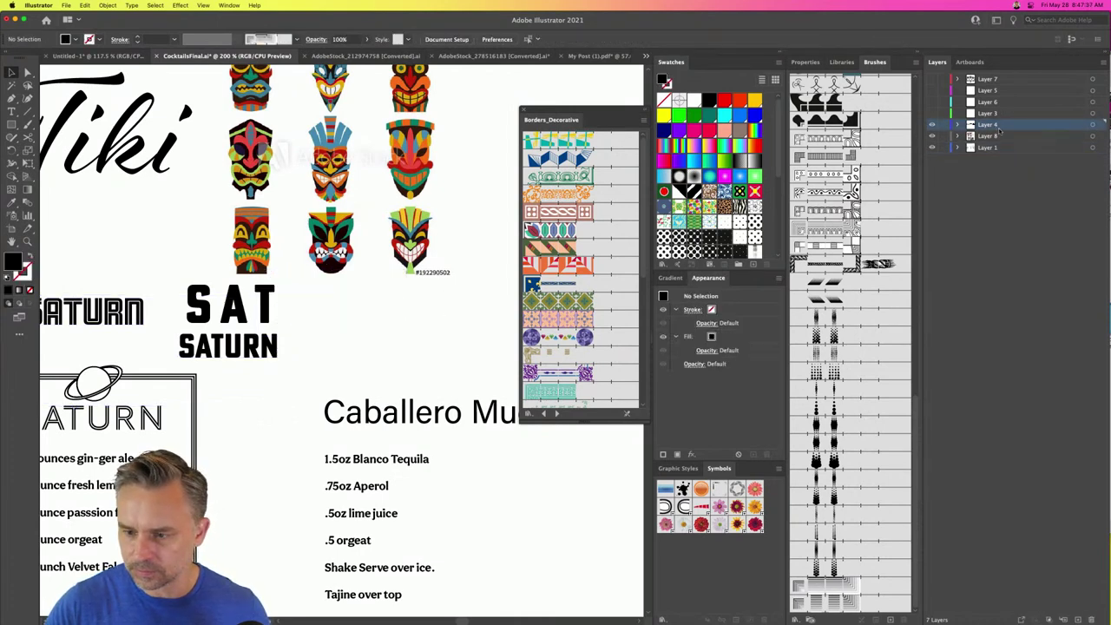
{"action": "key", "text": "cmd+z"}
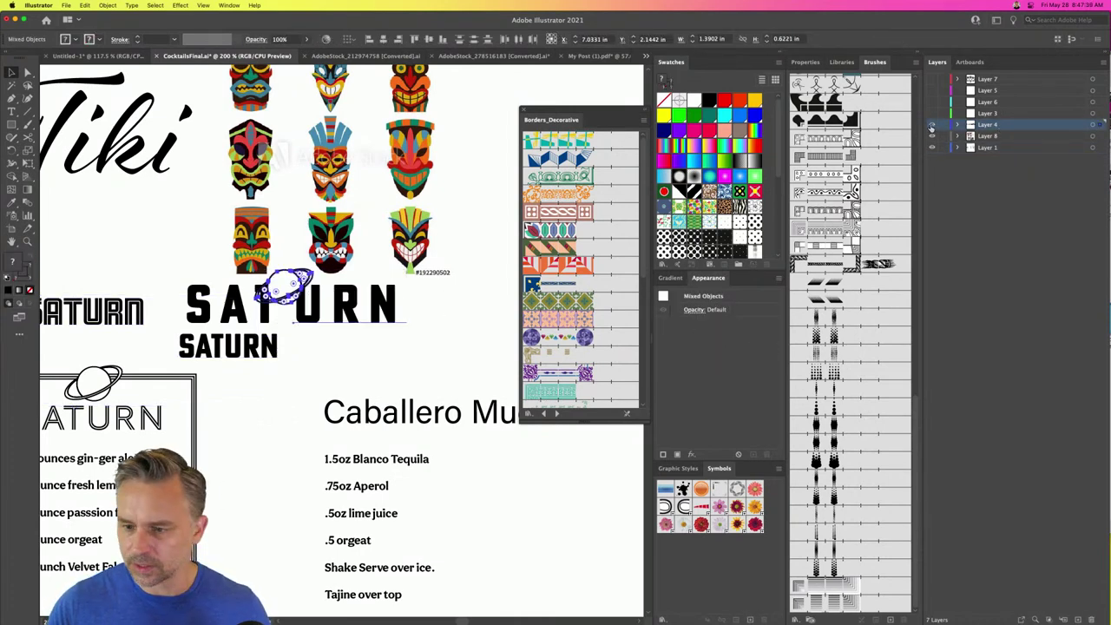
{"action": "left_click", "coordinate": [932, 127]}
{"action": "key", "text": "cmd+minus"}
{"action": "key", "text": "cmd+minus"}
{"action": "key", "text": "cmd+minus"}
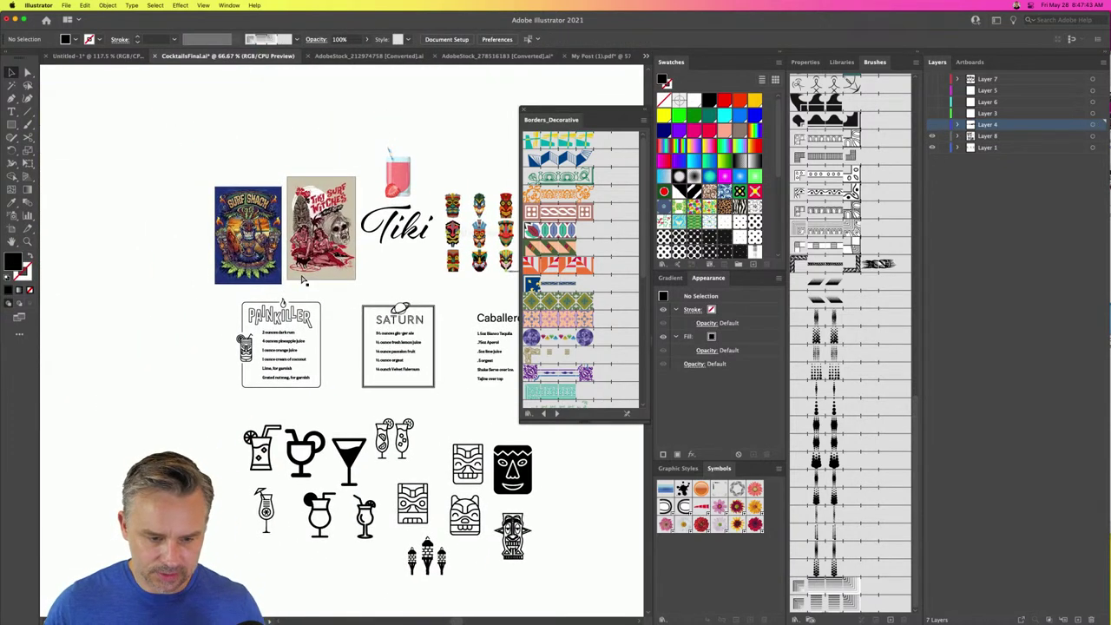
{"action": "key", "text": "cmd+plus"}
{"action": "key", "text": "cmd+plus"}
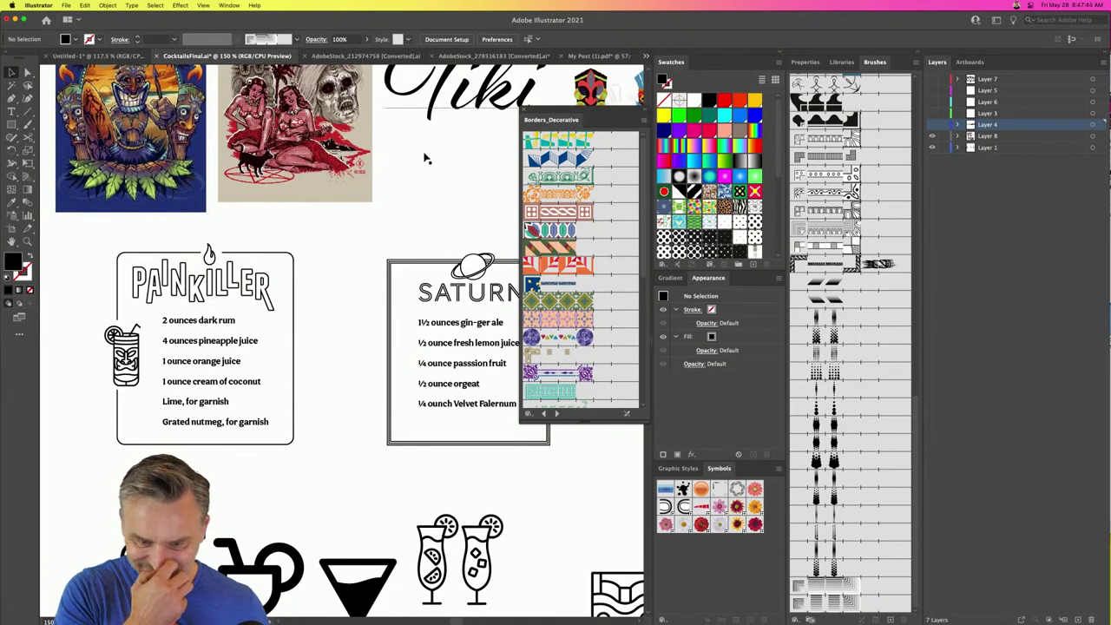
- Close the Borders_Decorative brush library and return to a 100% view
{"action": "left_click_drag", "start_coordinate": [644, 124], "coordinate": [599, 146]}
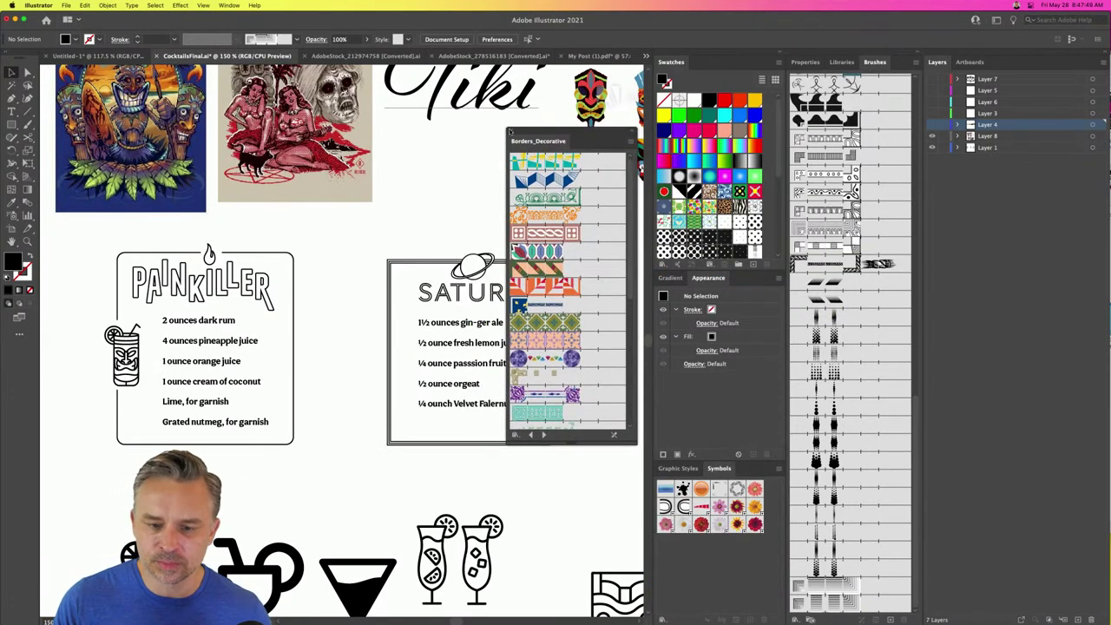
{"action": "left_click", "coordinate": [511, 134]}
{"action": "left_click", "coordinate": [440, 183]}
{"action": "key", "text": "super+minus"}
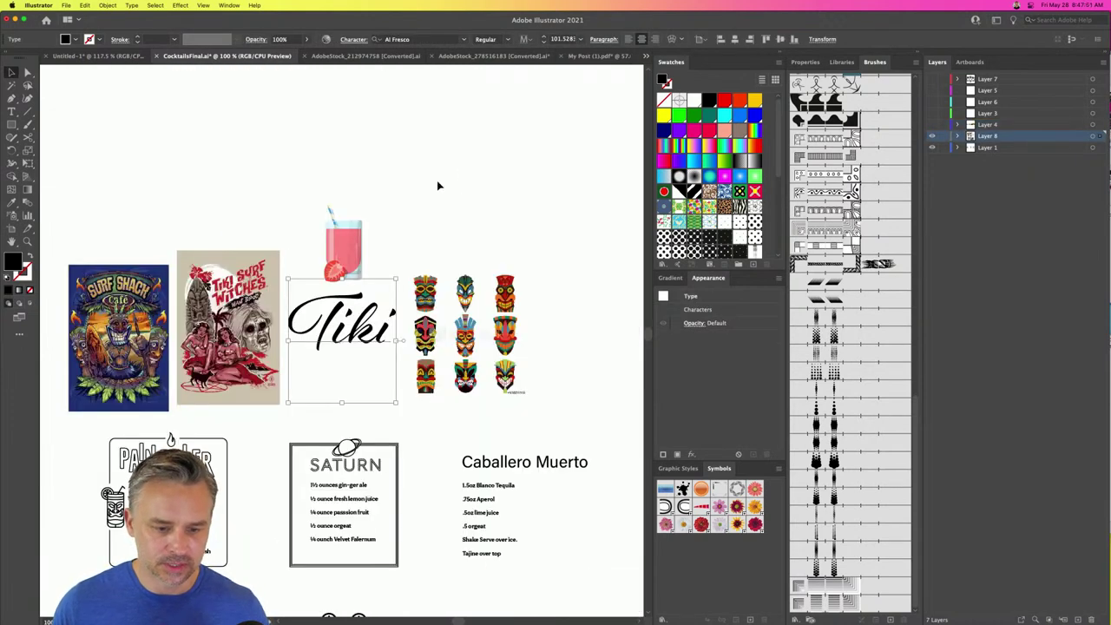
- Select the Saturn card's ingredient text and centre the 200% view on it
{"action": "left_click_drag", "start_coordinate": [295, 341], "coordinate": [284, 223]}
{"action": "left_click", "coordinate": [480, 346]}
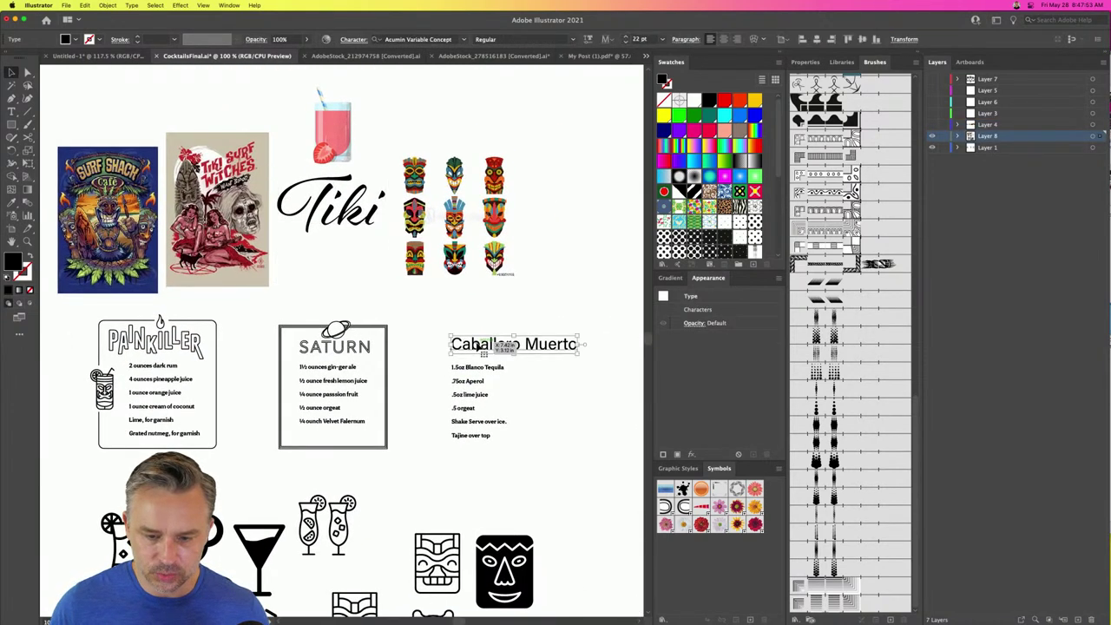
{"action": "key", "text": "super+plus"}
{"action": "scroll", "coordinate": [391, 321], "scroll_direction": "left", "scroll_amount": 5}
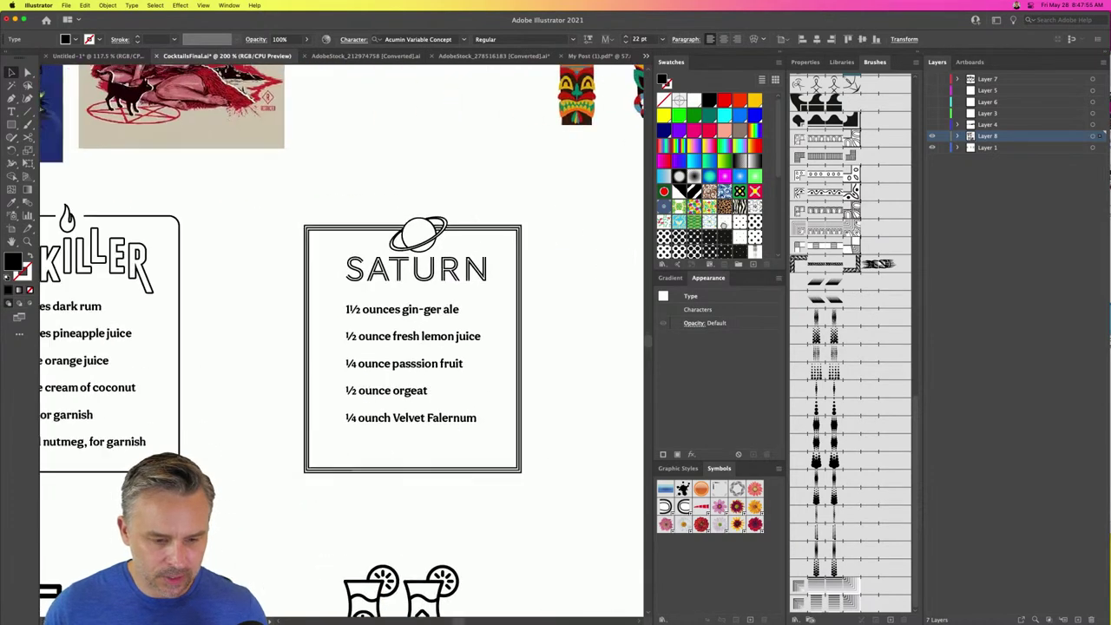
{"action": "left_click", "coordinate": [411, 312]}
{"action": "left_click_drag", "start_coordinate": [298, 292], "coordinate": [408, 298]}
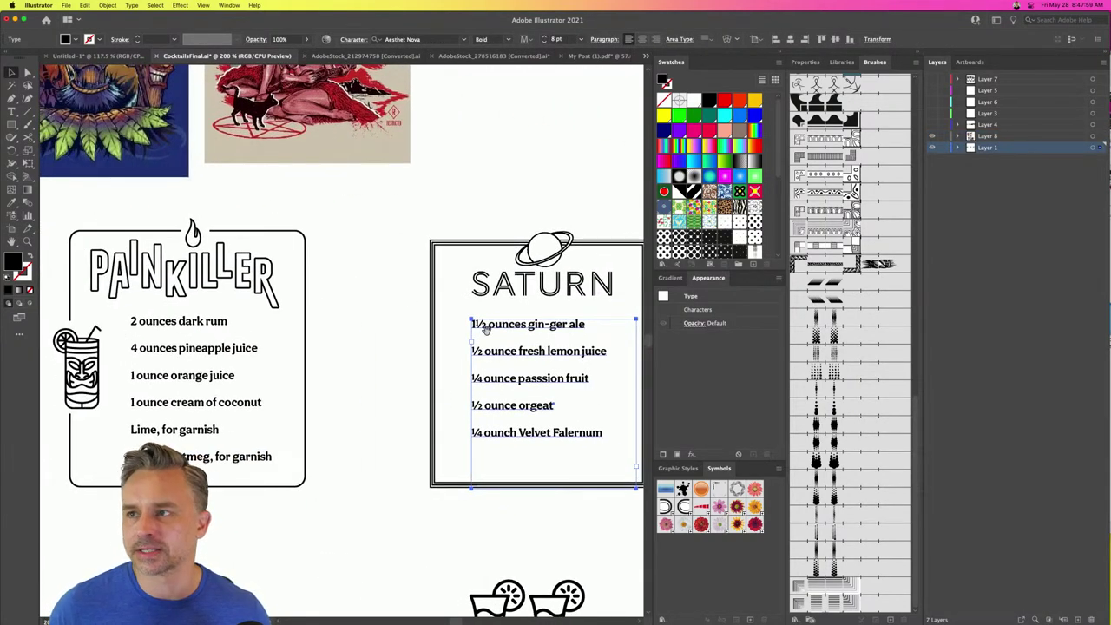
{"action": "left_click_drag", "start_coordinate": [555, 192], "coordinate": [488, 179]}
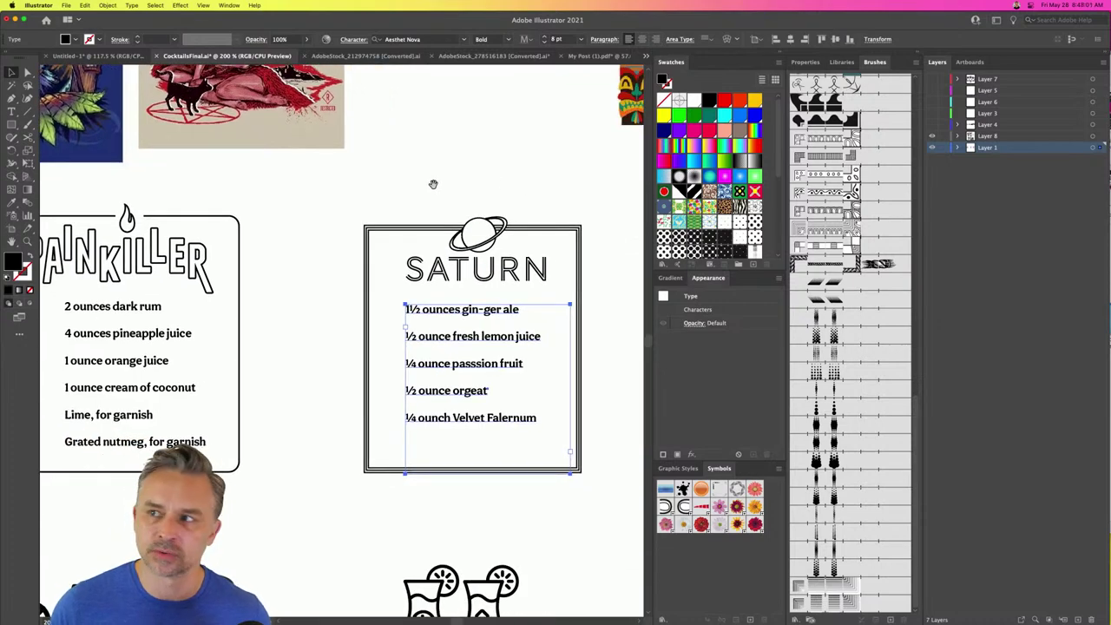
- Change the ingredient font to Futura PT Light using the Sans Serif filter
{"action": "left_click", "coordinate": [804, 62]}
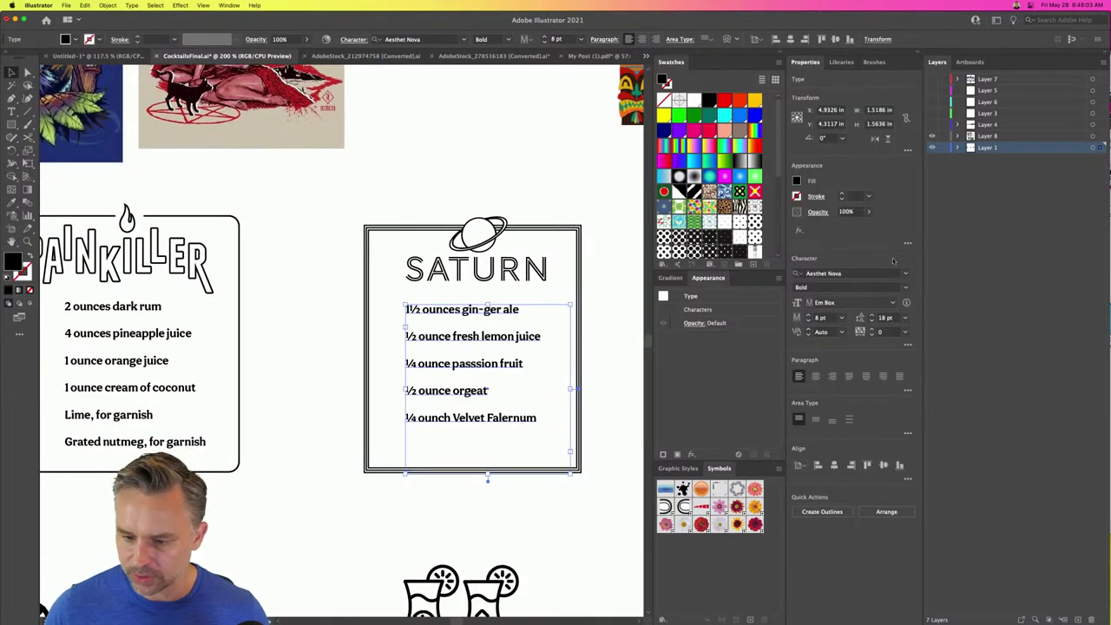
{"action": "left_click", "coordinate": [905, 274]}
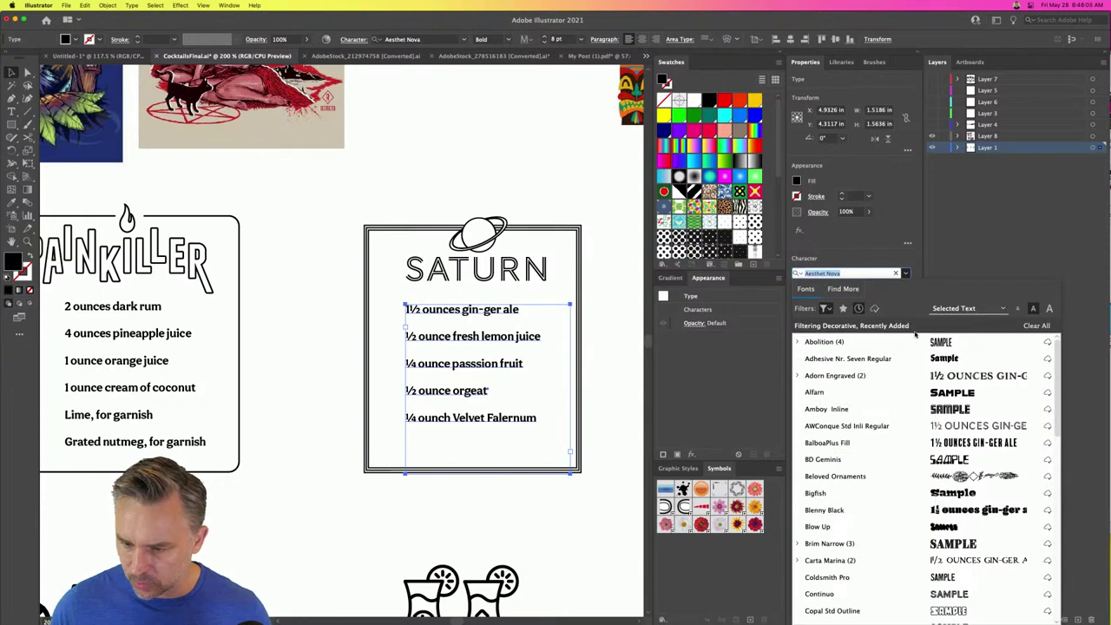
{"action": "left_click", "coordinate": [826, 309]}
{"action": "left_click", "coordinate": [757, 365]}
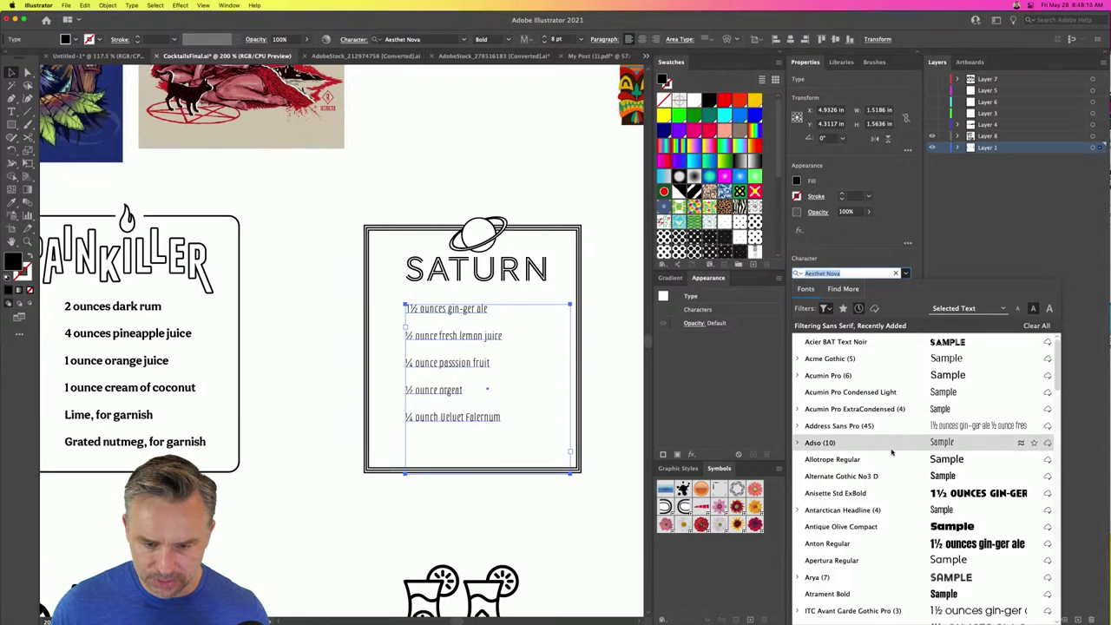
{"action": "scroll", "coordinate": [892, 475], "scroll_direction": "down", "scroll_amount": 10}
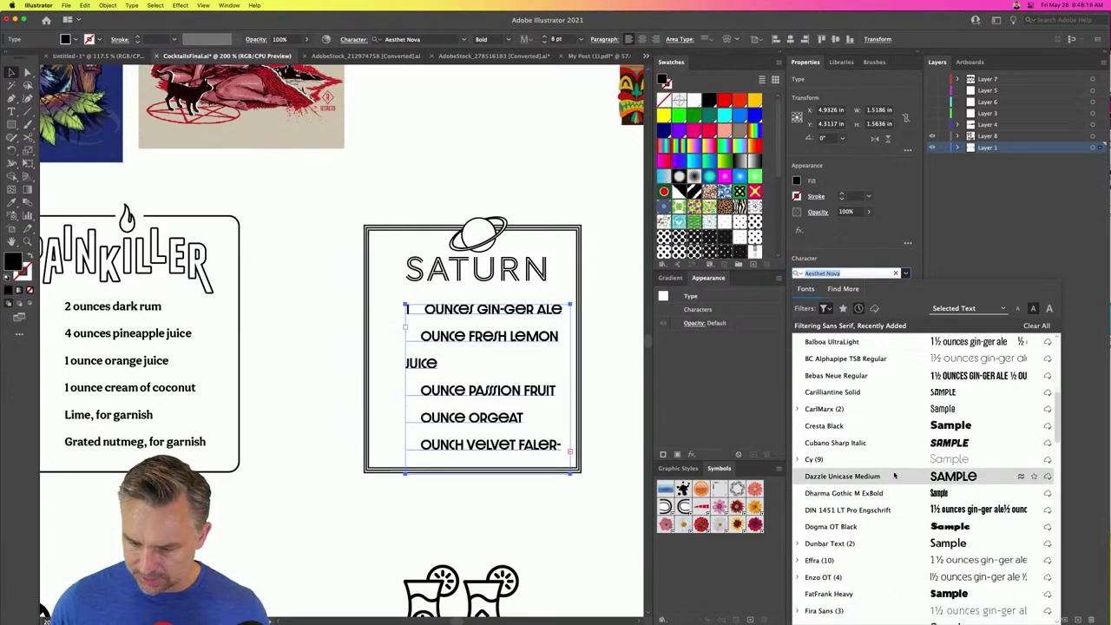
{"action": "scroll", "coordinate": [896, 486], "scroll_direction": "down", "scroll_amount": 3}
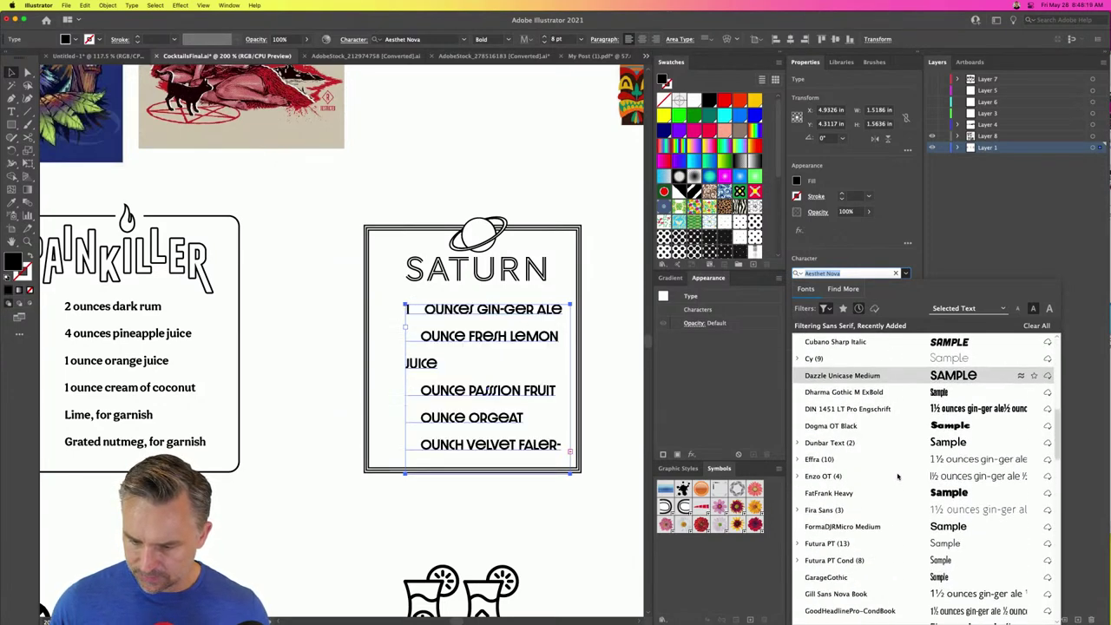
{"action": "left_click", "coordinate": [907, 542]}
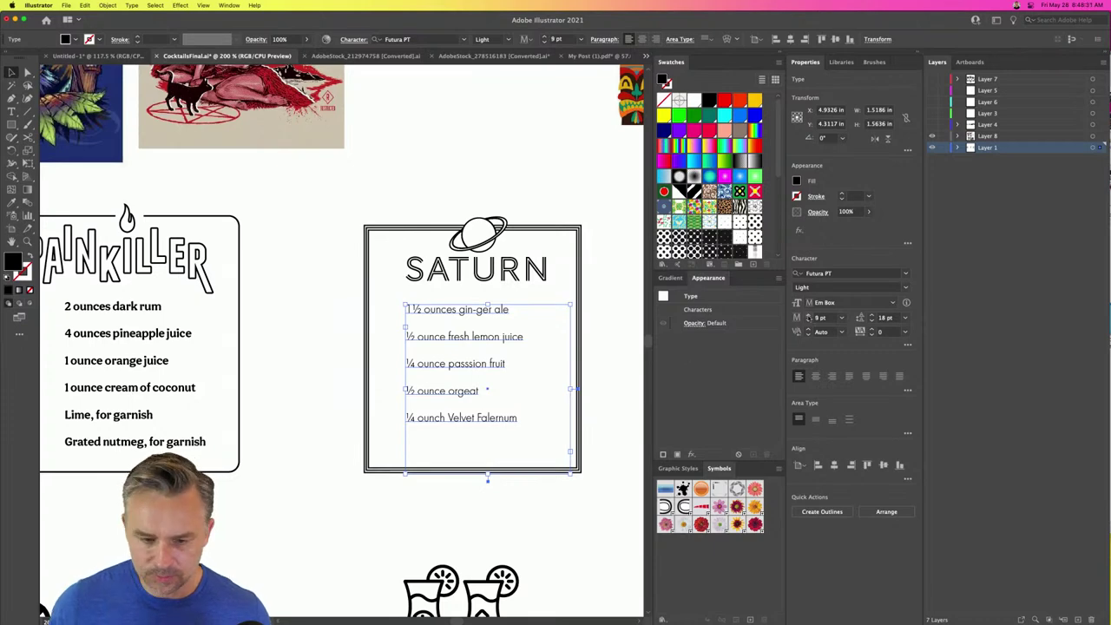
- Deselect the ingredient text and marquee-select the whole Saturn card
{"action": "left_click", "coordinate": [321, 284]}
{"action": "scroll", "coordinate": [335, 217], "scroll_direction": "down", "scroll_amount": 2}
{"action": "scroll", "coordinate": [335, 217], "scroll_direction": "left", "scroll_amount": 2}
{"action": "scroll", "coordinate": [409, 160], "scroll_direction": "right", "scroll_amount": 3}
{"action": "left_click_drag", "start_coordinate": [248, 176], "coordinate": [587, 502]}
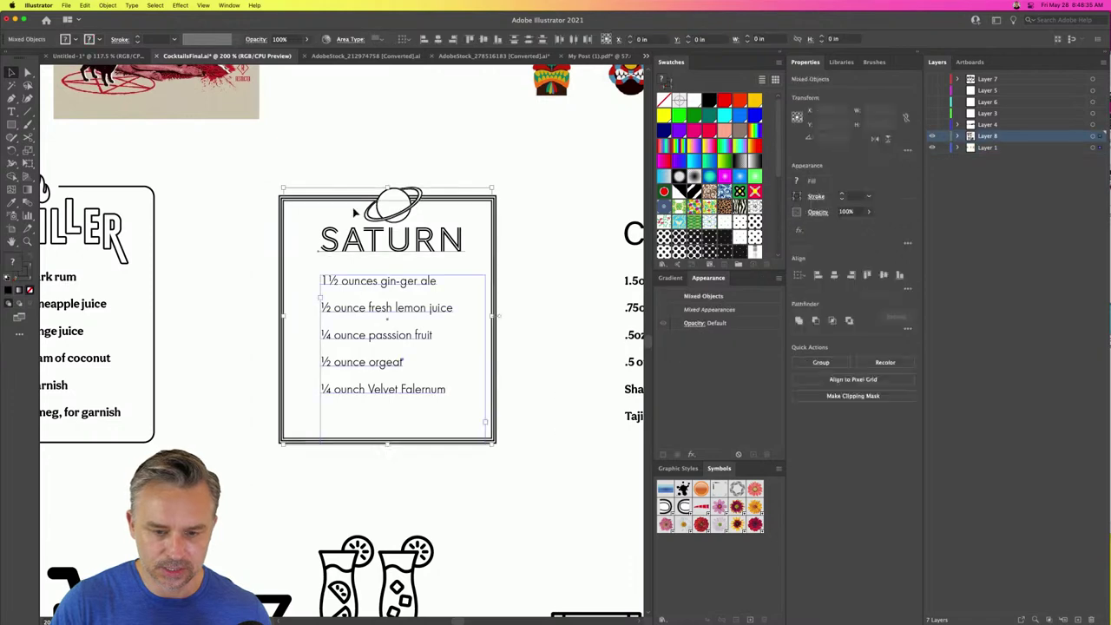
- Drag the Saturn card to the left
{"action": "left_click_drag", "start_coordinate": [402, 208], "coordinate": [345, 206]}
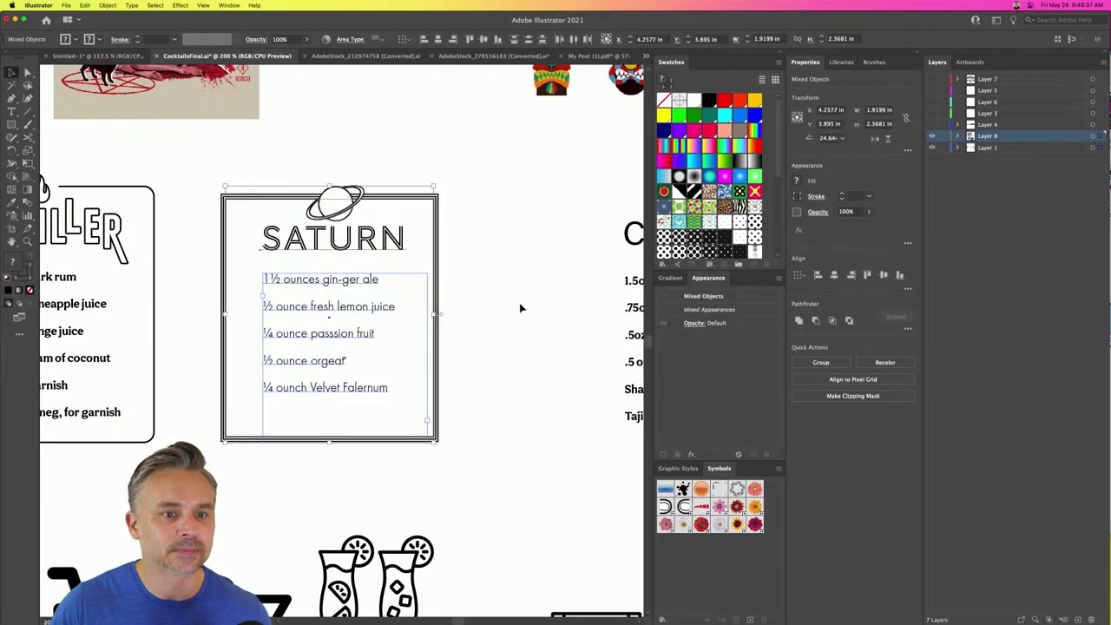
{"action": "left_click", "coordinate": [504, 246]}
{"action": "scroll", "coordinate": [391, 277], "scroll_direction": "right", "scroll_amount": 5}
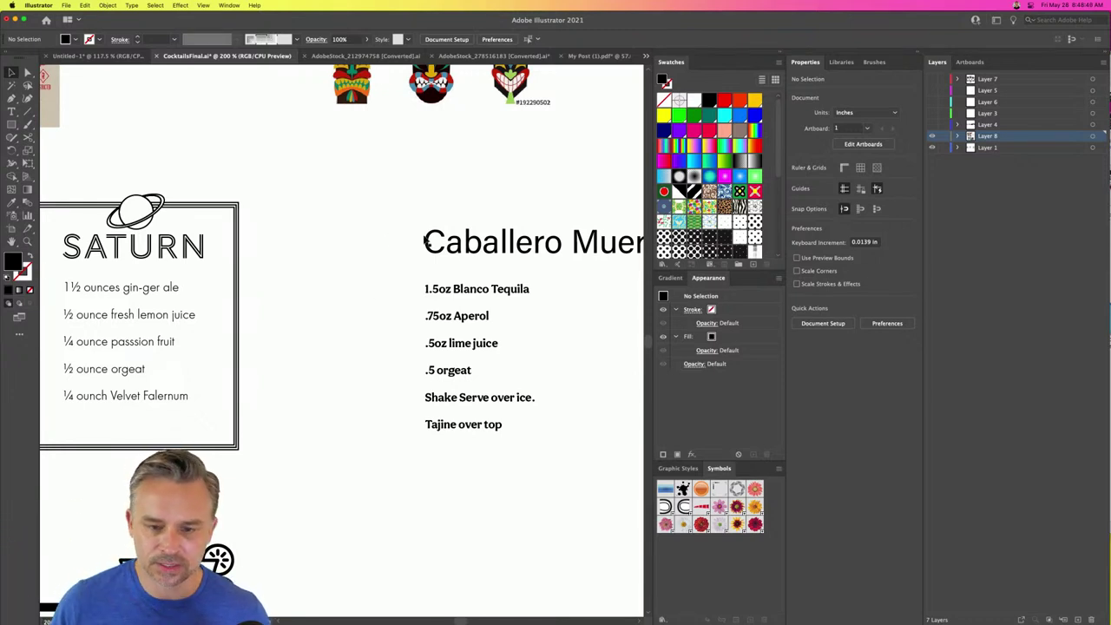
- Move the Caballero Muerto heading and ingredients up-left, level with the Saturn card's top
{"action": "left_click_drag", "start_coordinate": [397, 211], "coordinate": [526, 461]}
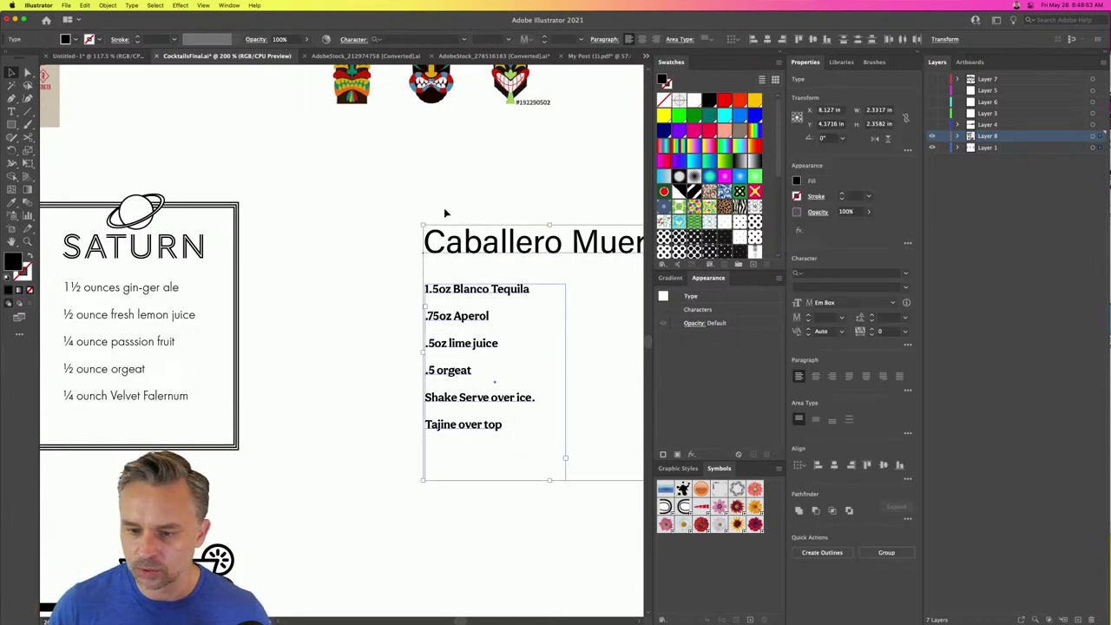
{"action": "left_click_drag", "start_coordinate": [514, 236], "coordinate": [463, 219]}
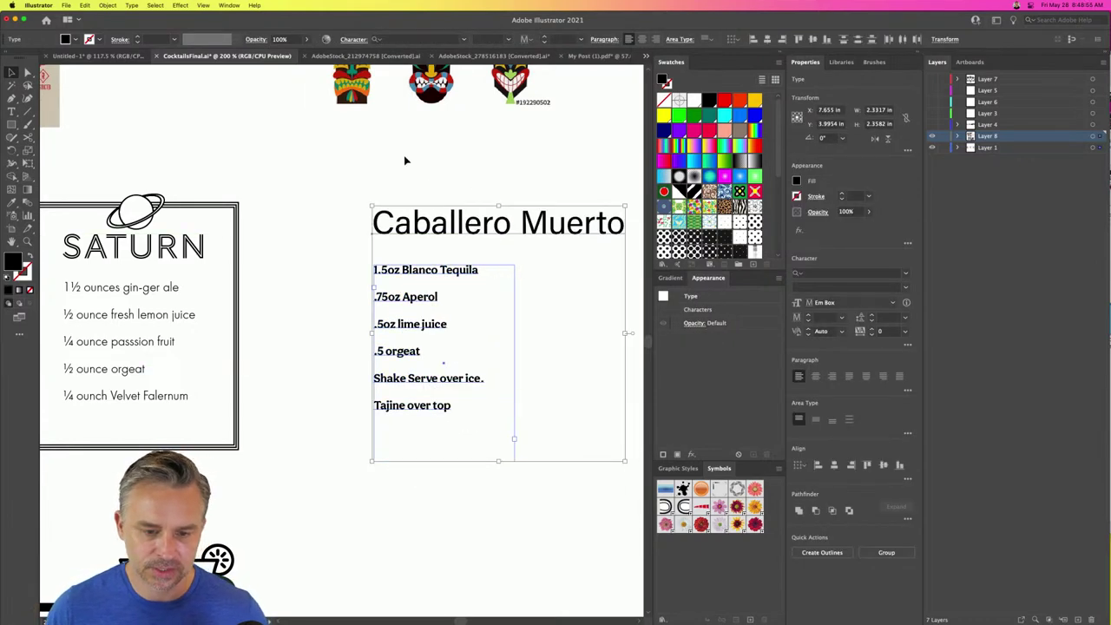
{"action": "left_click", "coordinate": [407, 162]}
{"action": "left_click_drag", "start_coordinate": [406, 162], "coordinate": [357, 164]}
{"action": "left_click", "coordinate": [365, 219]}
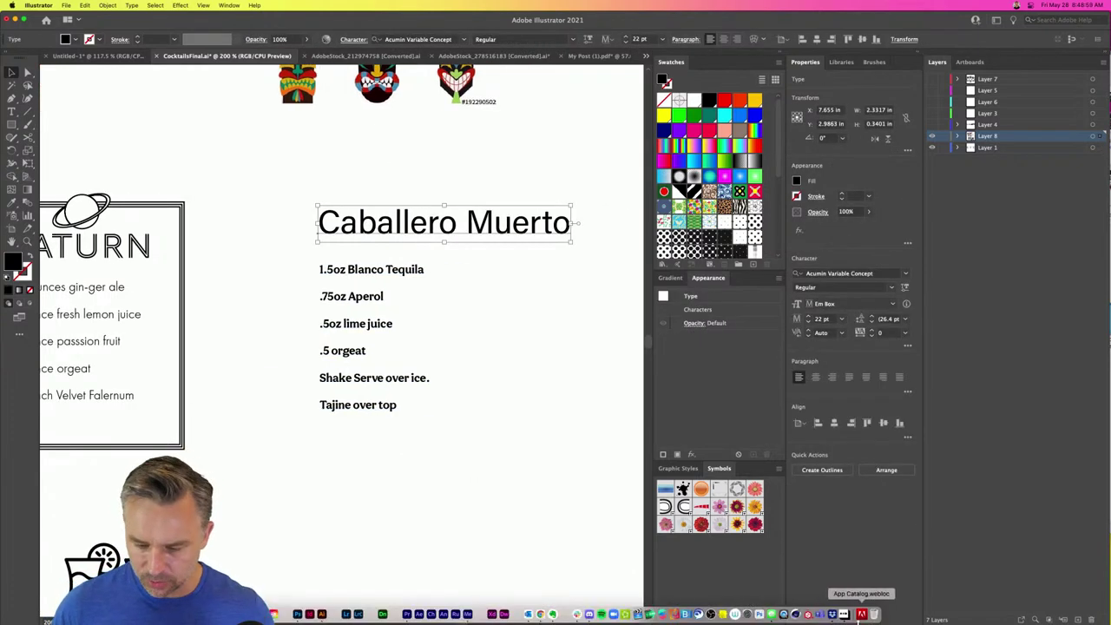
- Place a Noun Project 'skull' icon, shrink it and position it below the recipe
{"action": "left_click", "coordinate": [842, 609]}
{"action": "double_click", "coordinate": [926, 191]}
{"action": "type", "text": "skull"}
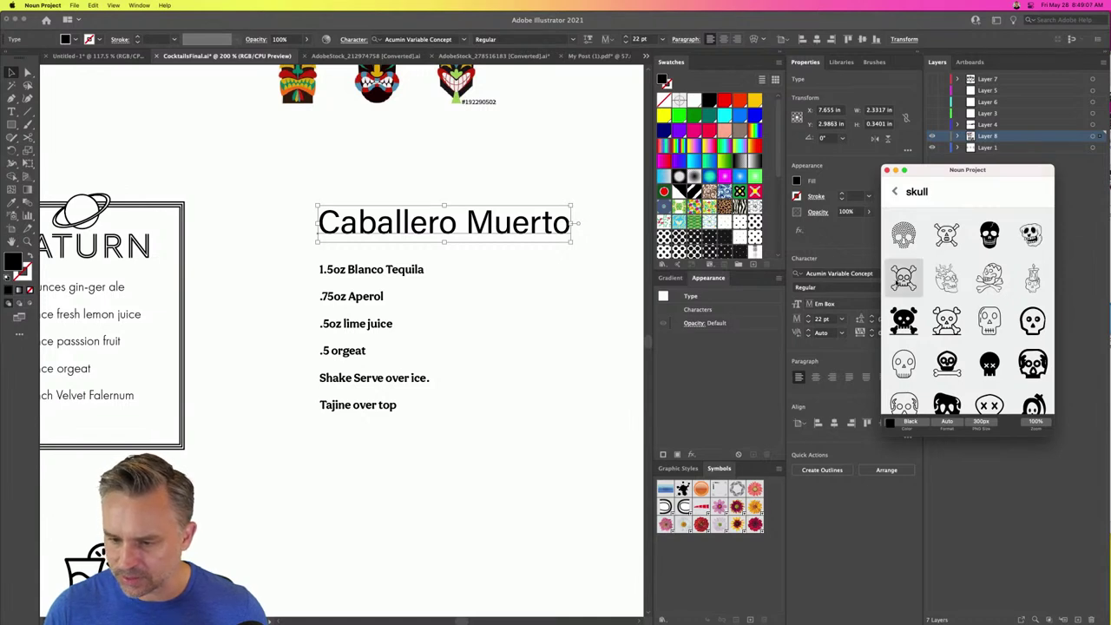
{"action": "left_click", "coordinate": [516, 396]}
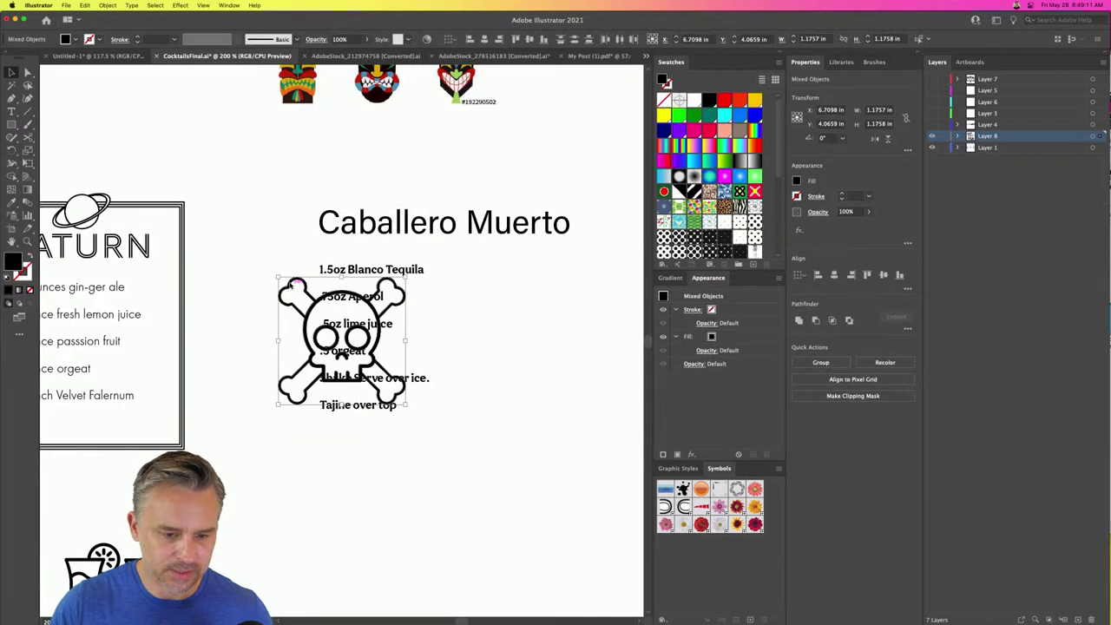
{"action": "right_click", "coordinate": [296, 287]}
{"action": "left_click", "coordinate": [261, 284]}
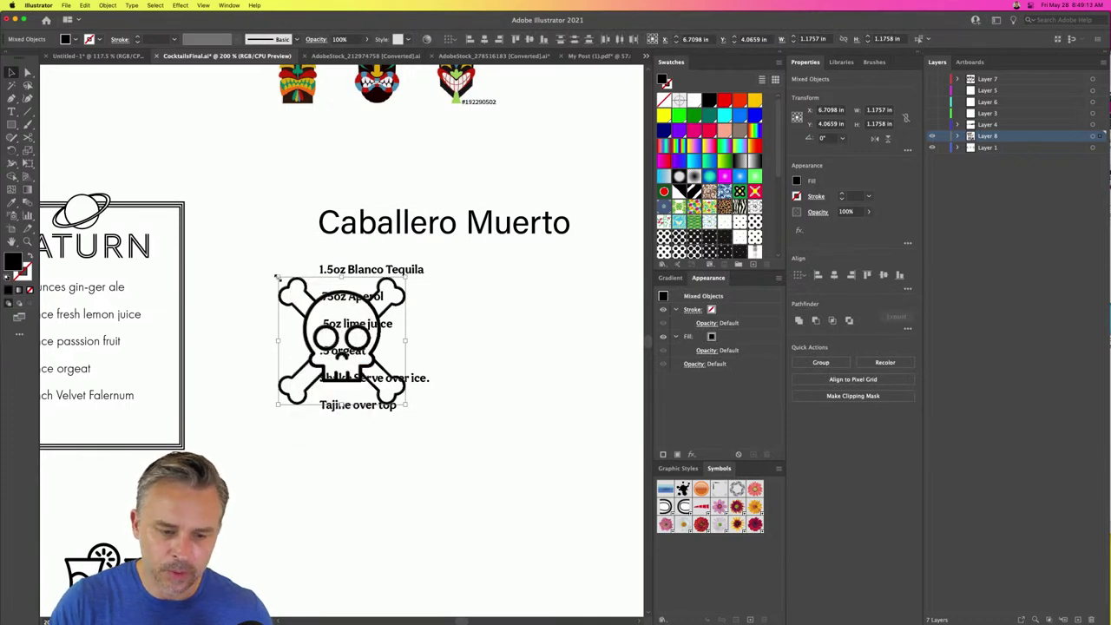
{"action": "left_click_drag", "start_coordinate": [275, 279], "coordinate": [448, 429]}
{"action": "left_click", "coordinate": [496, 379]}
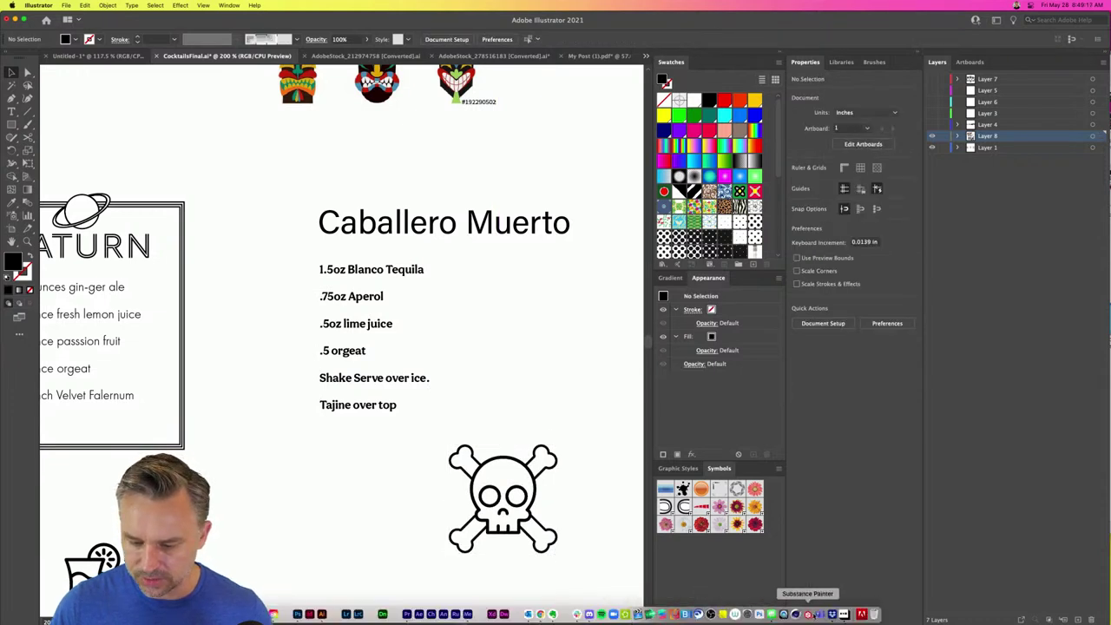
- Place a Noun Project 'cowboy hat' icon and drag it onto the skull's head
{"action": "left_click", "coordinate": [844, 613]}
{"action": "left_click_drag", "start_coordinate": [932, 189], "coordinate": [825, 174]}
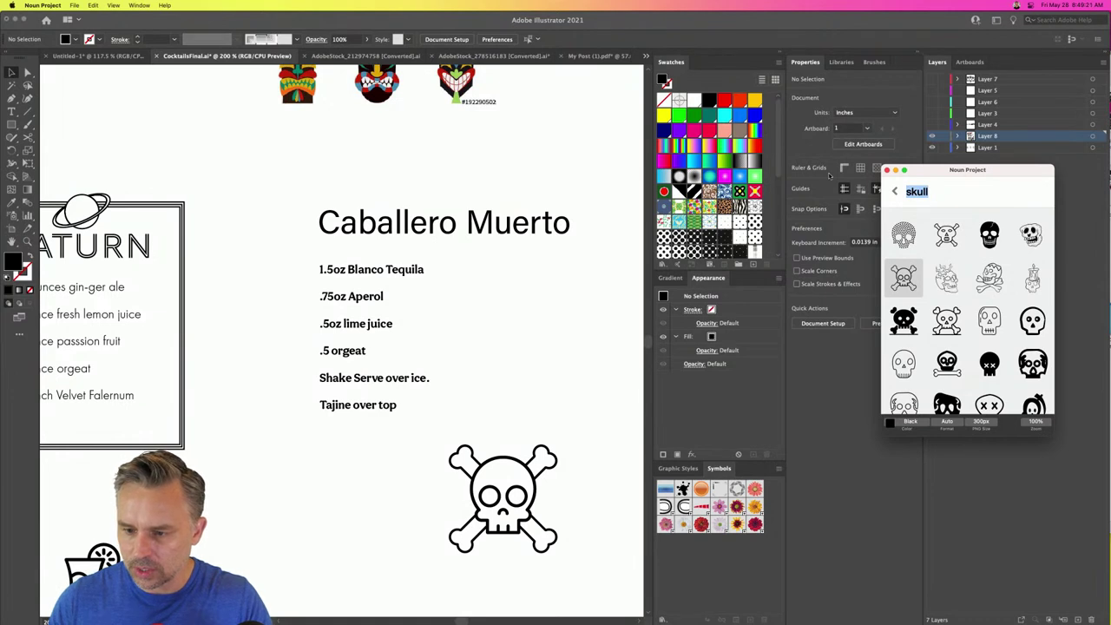
{"action": "type", "text": "cowboy hat"}
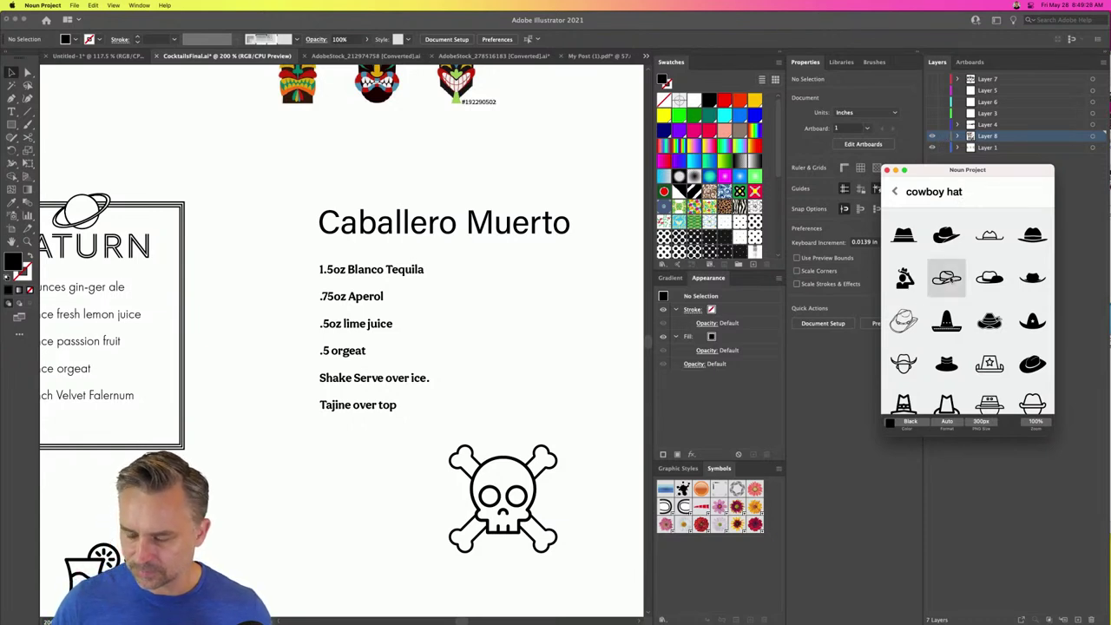
{"action": "left_click", "coordinate": [946, 277]}
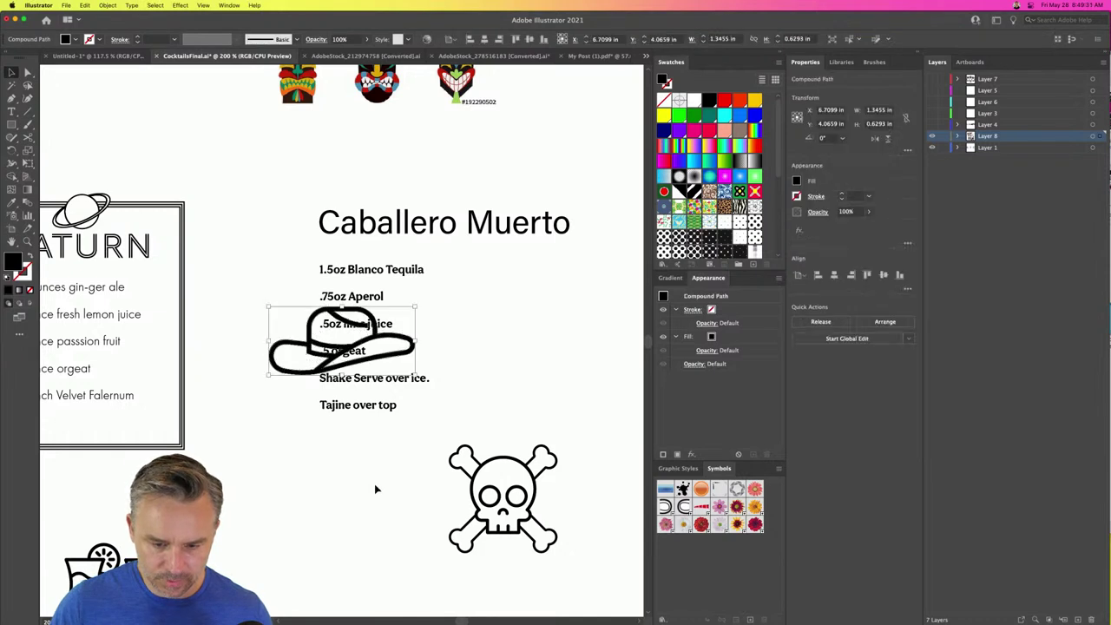
{"action": "left_click_drag", "start_coordinate": [314, 330], "coordinate": [475, 453]}
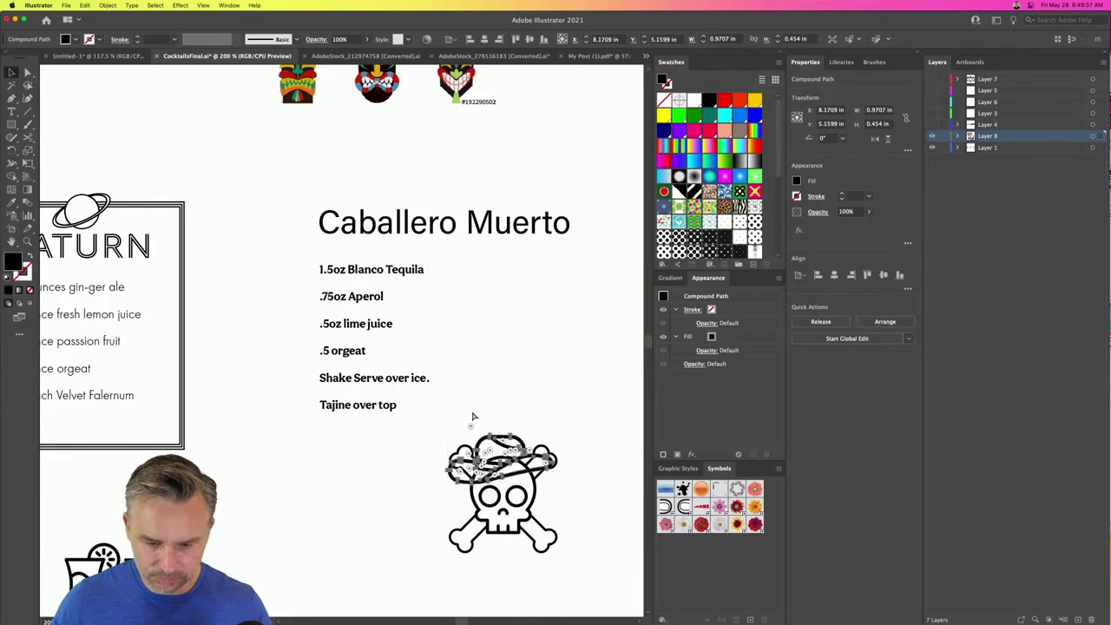
- Move the cowboy hat up off the skull toward the top of the artboard
{"action": "scroll", "coordinate": [473, 415], "scroll_direction": "up", "scroll_amount": 5}
{"action": "scroll", "coordinate": [392, 238], "scroll_direction": "left", "scroll_amount": 3}
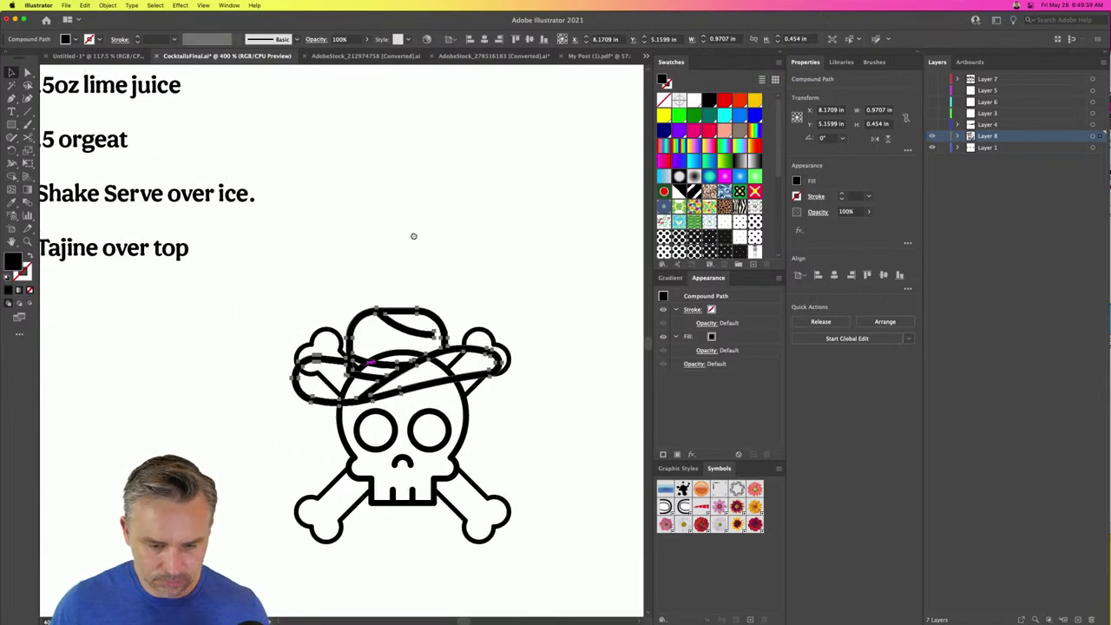
{"action": "scroll", "coordinate": [438, 238], "scroll_direction": "up", "scroll_amount": 3}
{"action": "scroll", "coordinate": [442, 238], "scroll_direction": "down", "scroll_amount": 2}
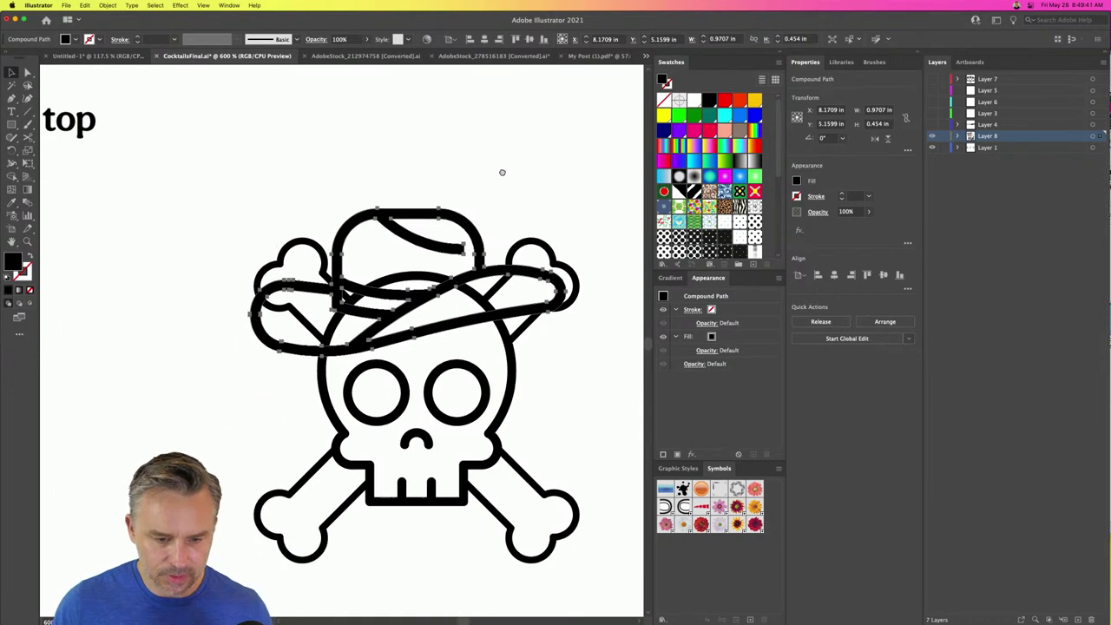
{"action": "key", "text": "Up"}
{"action": "key", "text": "Up"}
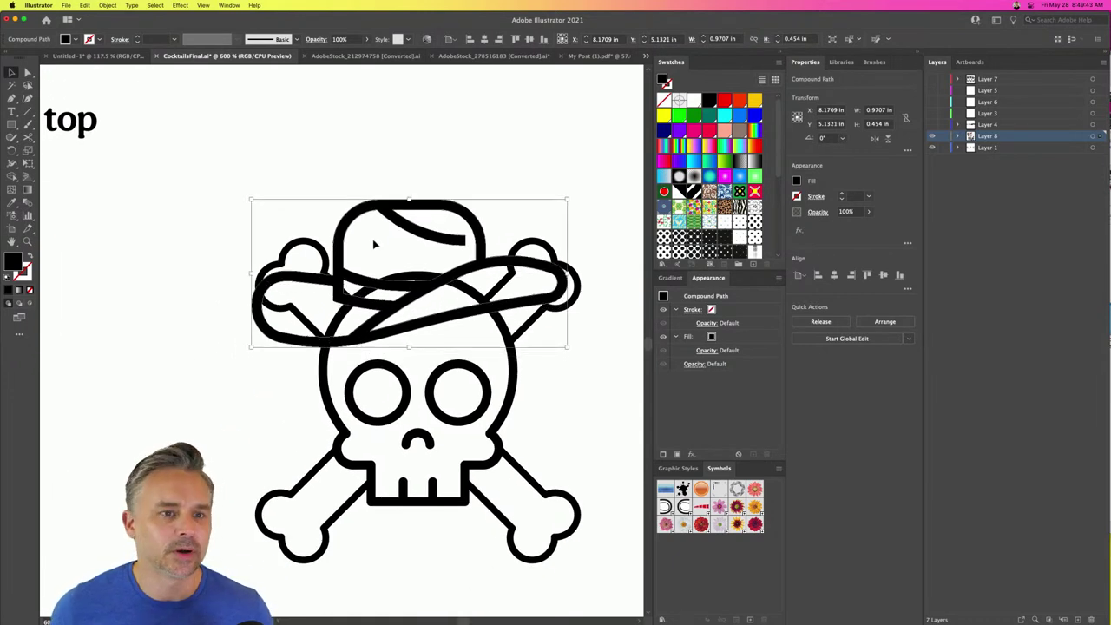
{"action": "key", "text": "Down"}
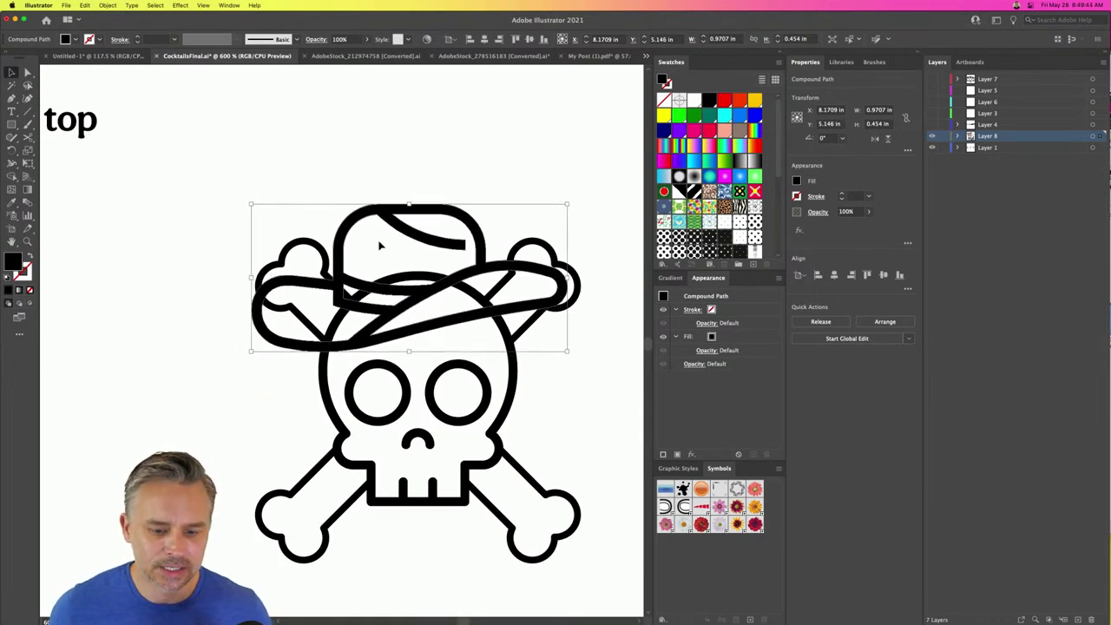
{"action": "left_click", "coordinate": [466, 139]}
{"action": "left_click", "coordinate": [527, 249]}
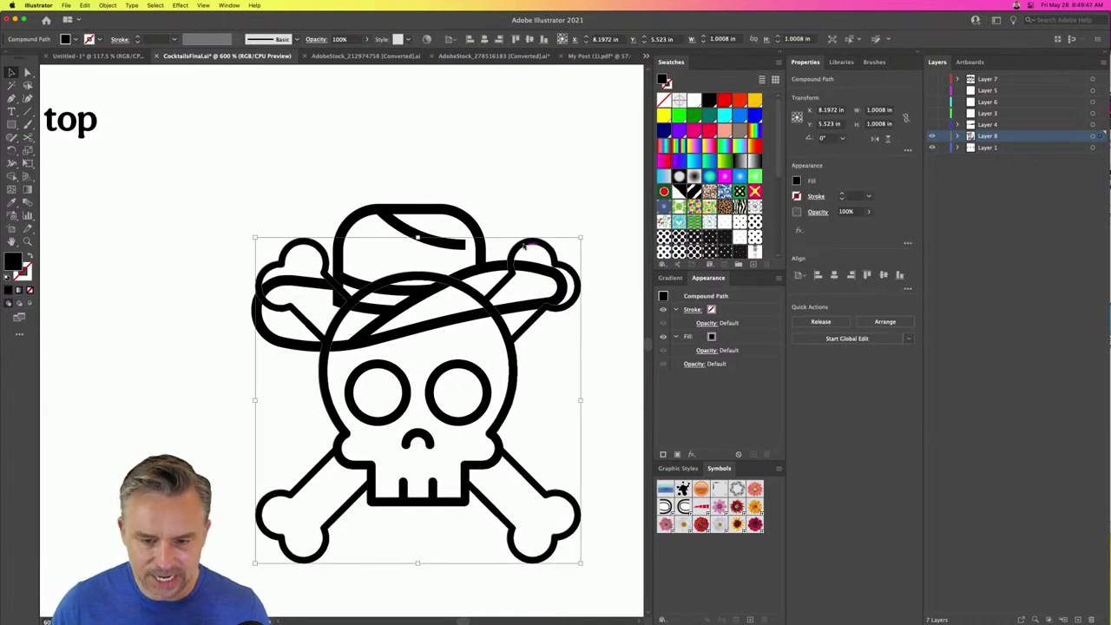
{"action": "right_click", "coordinate": [524, 247]}
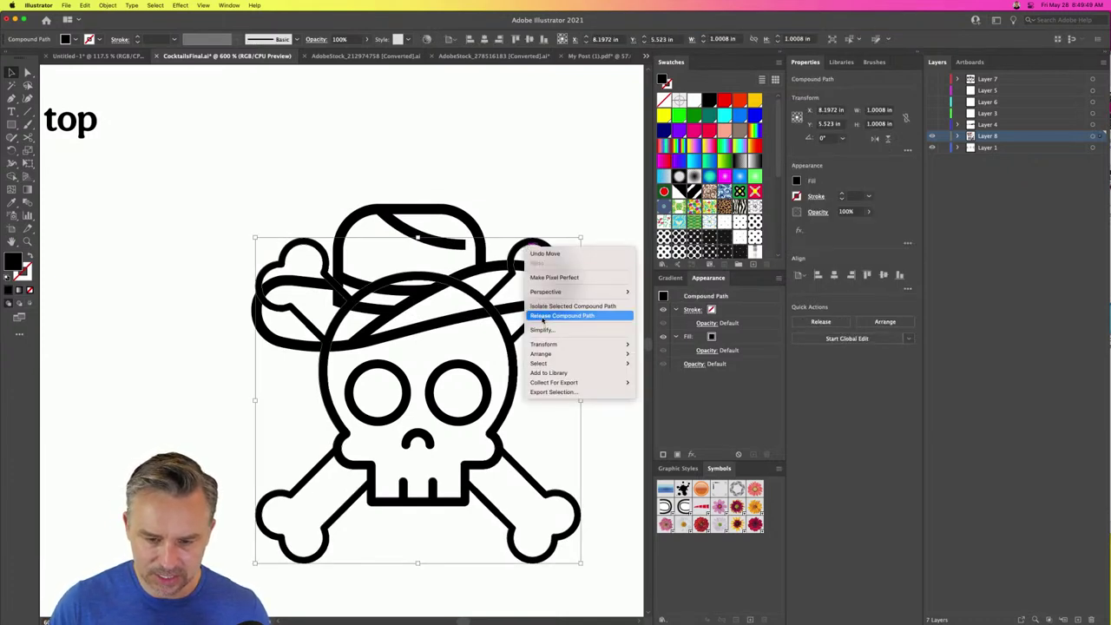
{"action": "left_click", "coordinate": [510, 210]}
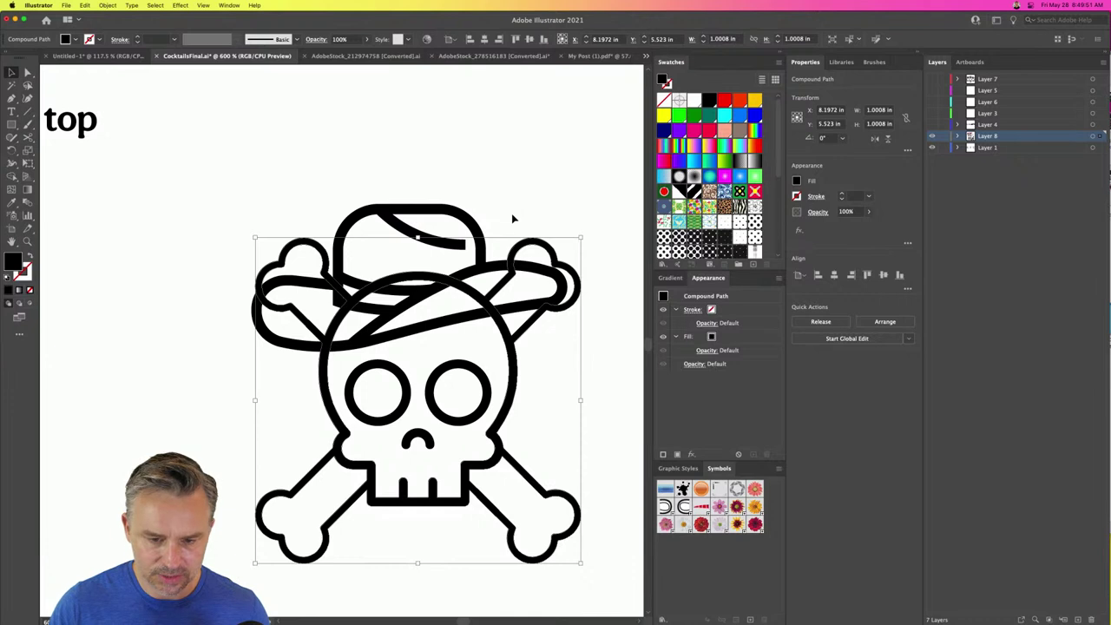
{"action": "left_click_drag", "start_coordinate": [11, 176], "coordinate": [48, 189]}
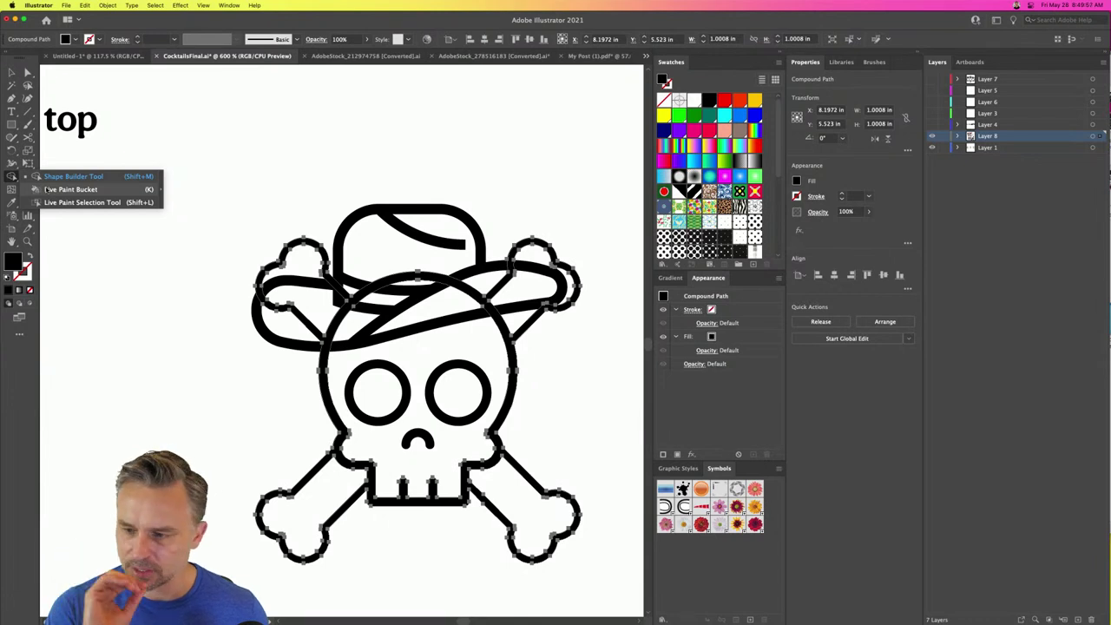
{"action": "key", "text": "v"}
{"action": "left_click", "coordinate": [343, 184]}
{"action": "left_click_drag", "start_coordinate": [398, 221], "coordinate": [321, 106]}
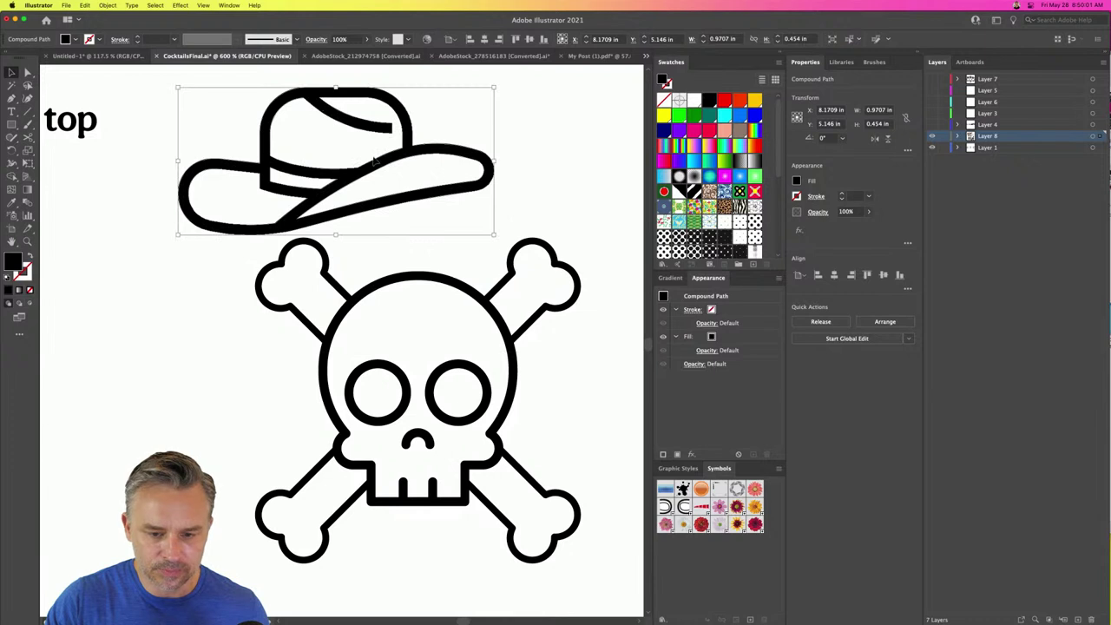
- Test Live Paint fills: crimson on the upper-right bone, salmon on the face, then undo
{"action": "left_click", "coordinate": [517, 276]}
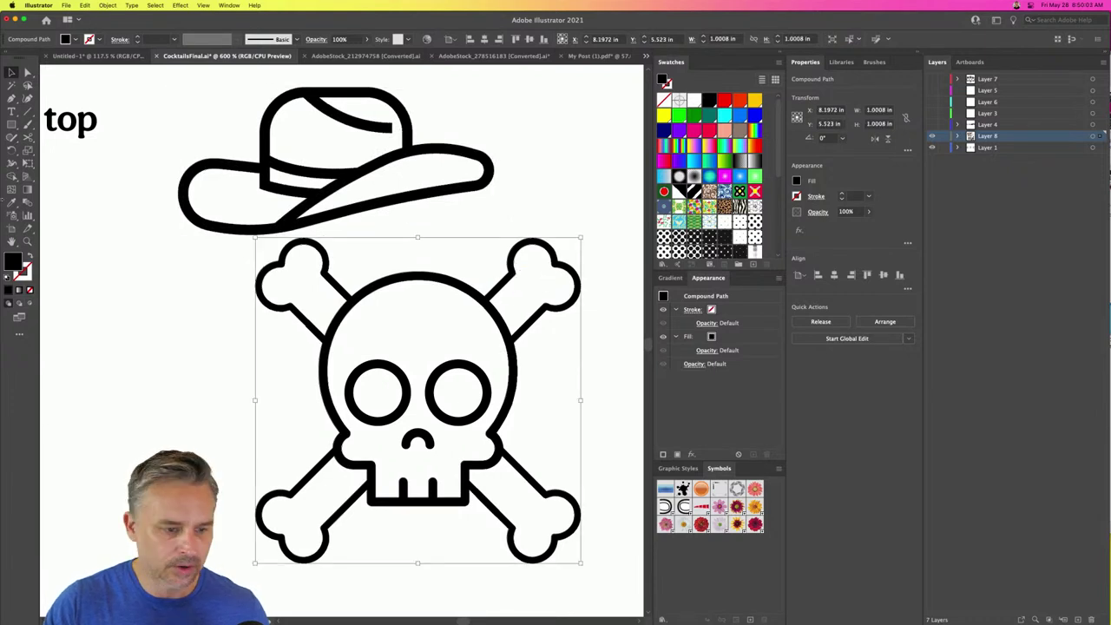
{"action": "left_click_drag", "start_coordinate": [10, 175], "coordinate": [69, 189]}
{"action": "left_click", "coordinate": [710, 131]}
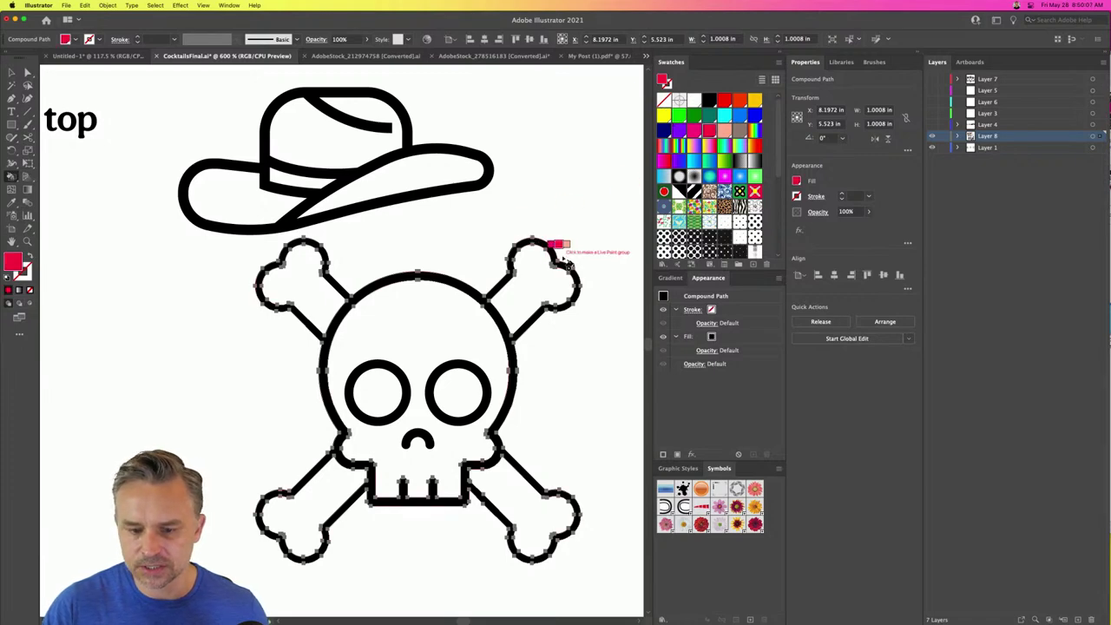
{"action": "left_click", "coordinate": [525, 281]}
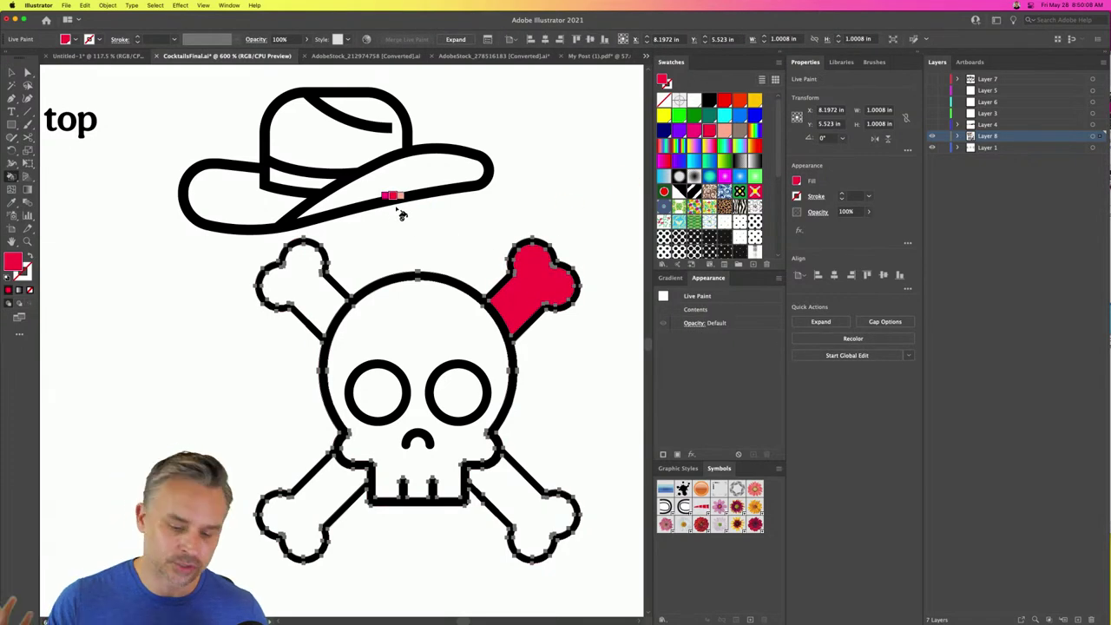
{"action": "key", "text": "Right"}
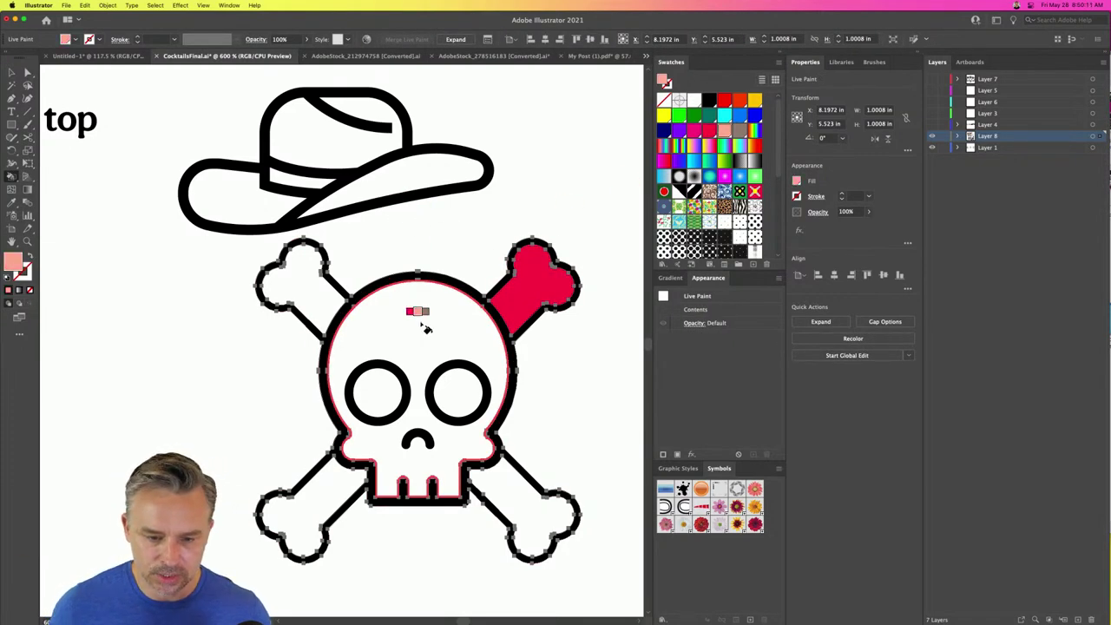
{"action": "left_click", "coordinate": [425, 328]}
{"action": "key", "text": "super+z"}
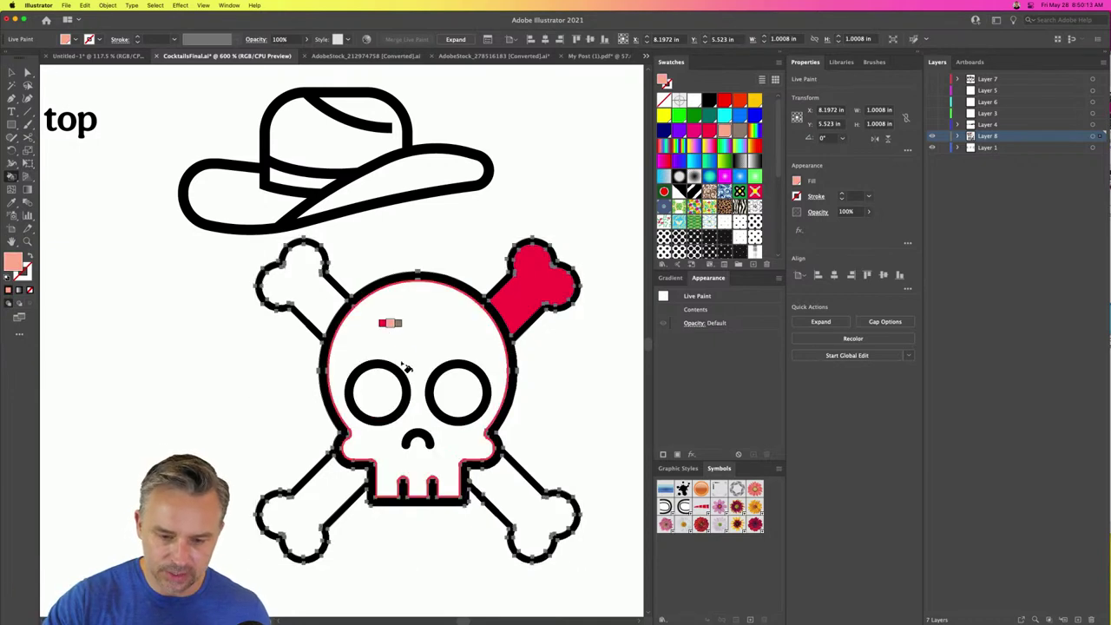
- Try red Live Paint fills on the skull face and upper-left bone, dismissing merge warnings
{"action": "left_click", "coordinate": [12, 72]}
{"action": "mouse_move", "coordinate": [204, 280]}
{"action": "left_mouse_down"}
{"action": "mouse_move", "coordinate": [351, 381]}
{"action": "mouse_move", "coordinate": [305, 417]}
{"action": "mouse_move", "coordinate": [222, 368]}
{"action": "left_mouse_up"}
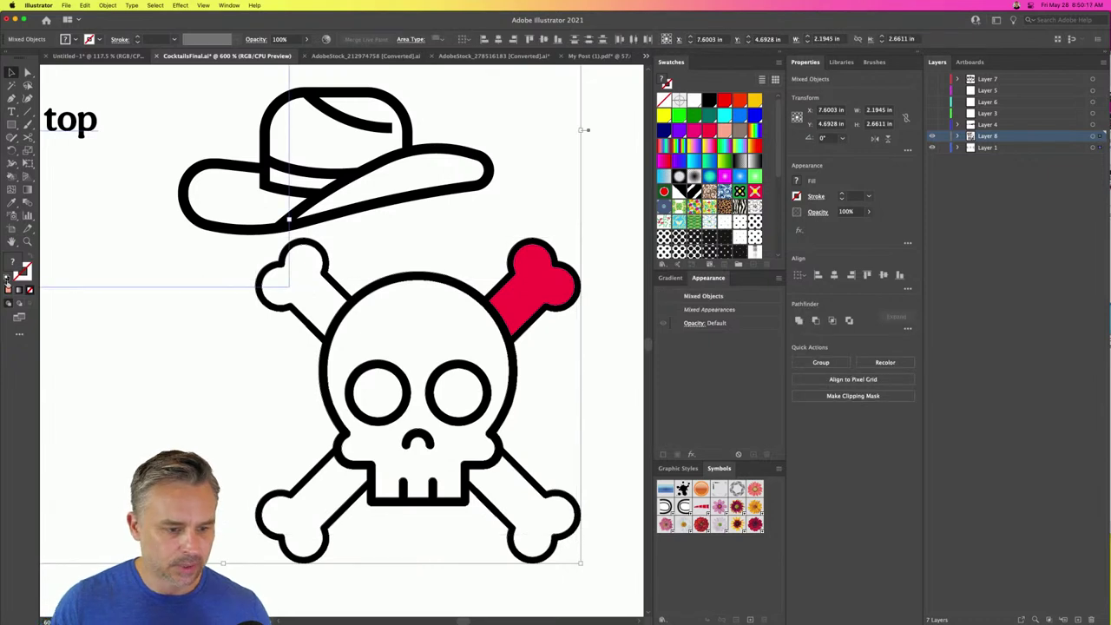
{"action": "left_click", "coordinate": [213, 388]}
{"action": "left_click_drag", "start_coordinate": [587, 539], "coordinate": [307, 335]}
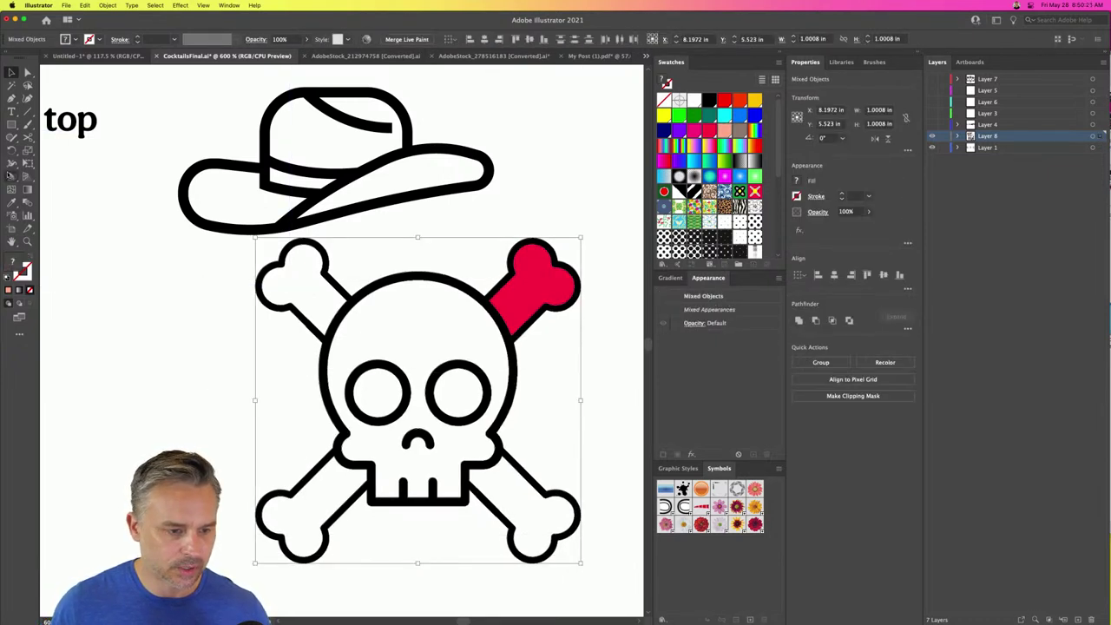
{"action": "left_click", "coordinate": [9, 174]}
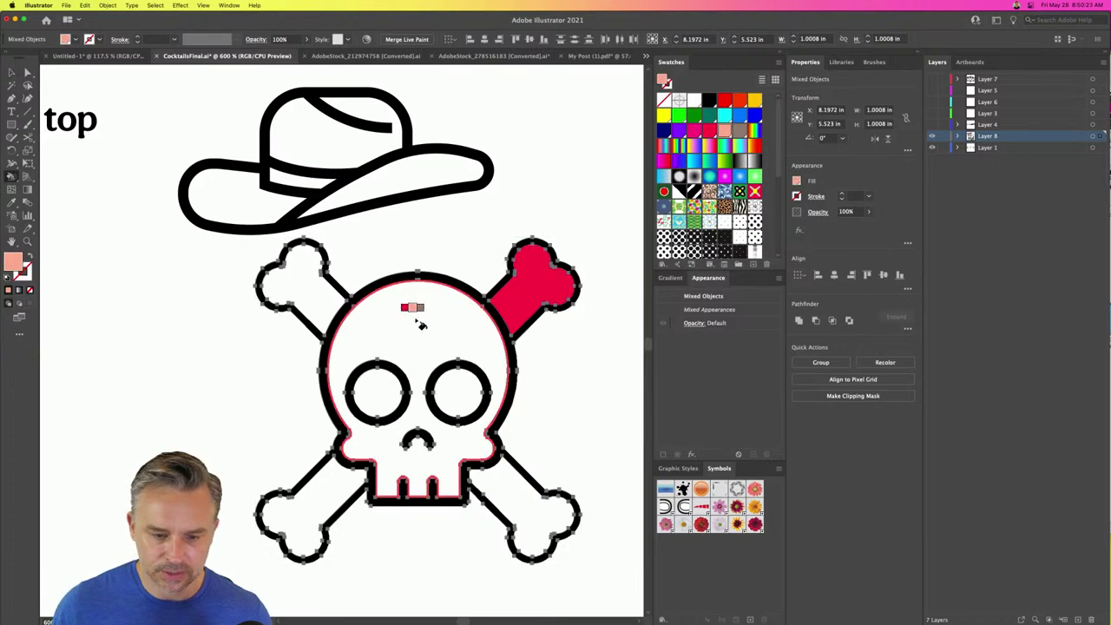
{"action": "key", "text": "Left"}
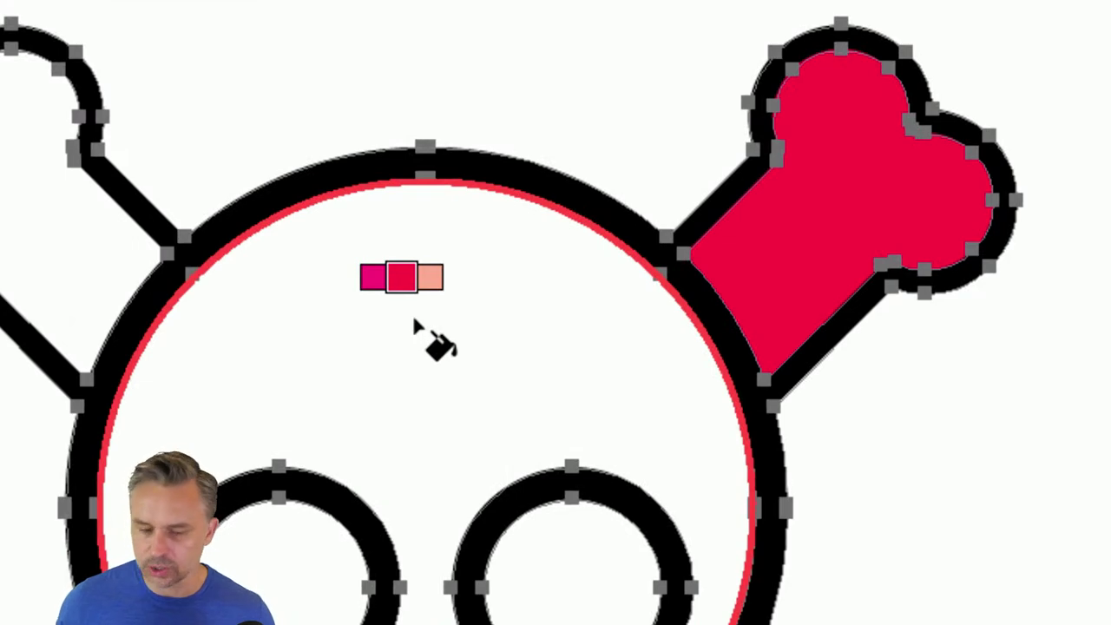
{"action": "key", "text": "Up"}
{"action": "key", "text": "Down"}
{"action": "key", "text": "Right"}
{"action": "key", "text": "Left"}
{"action": "left_click", "coordinate": [415, 323]}
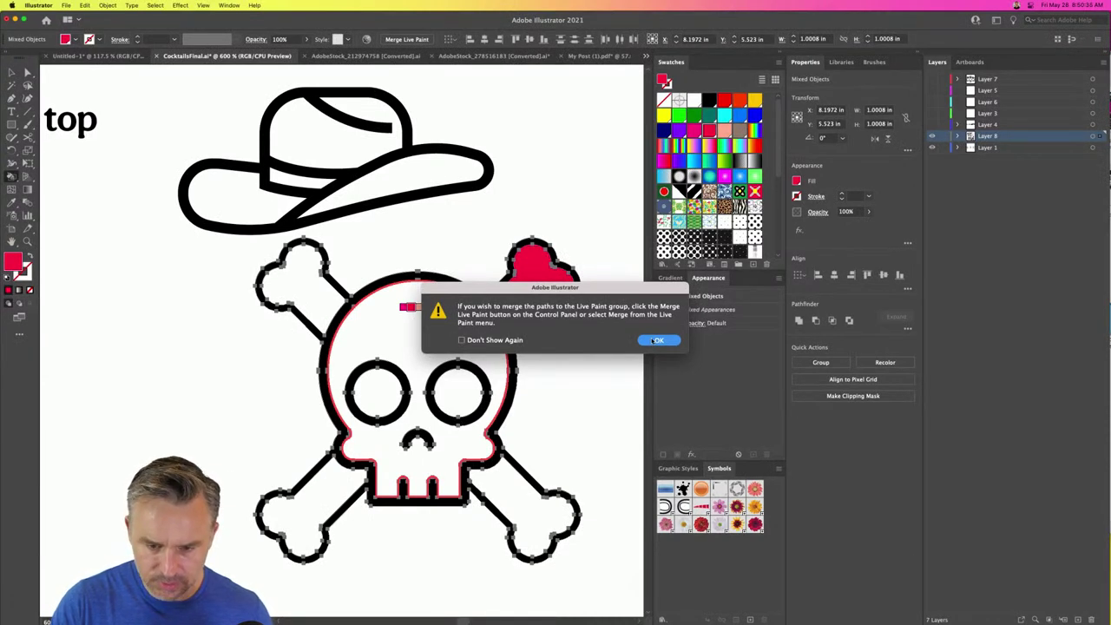
{"action": "left_click", "coordinate": [654, 340]}
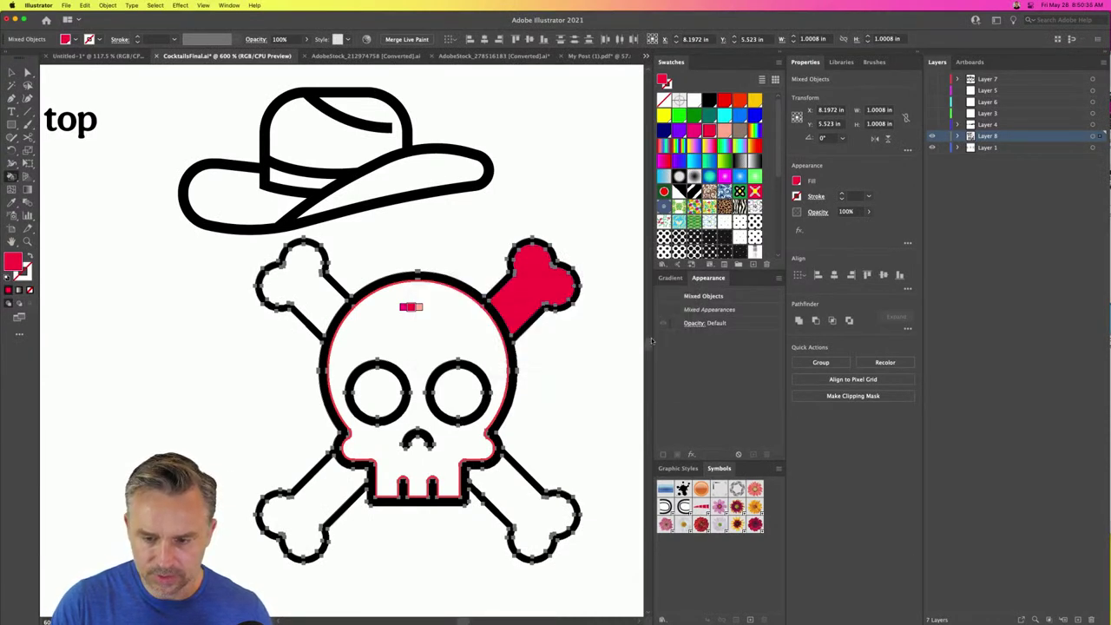
{"action": "key", "text": "super+z"}
{"action": "left_click", "coordinate": [297, 286]}
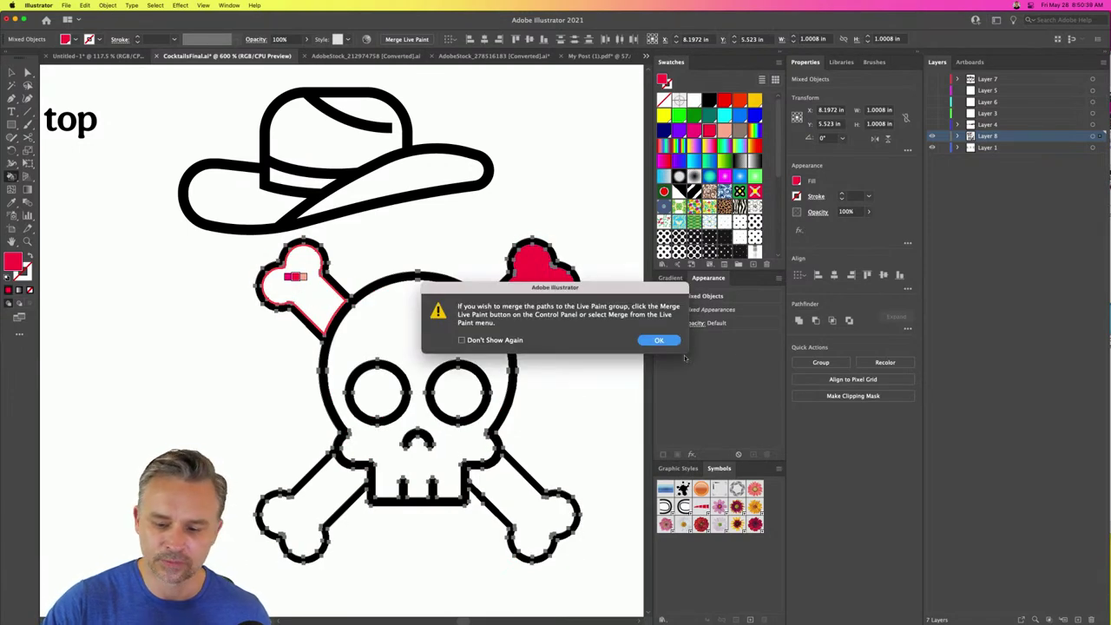
{"action": "left_click", "coordinate": [662, 340]}
- Undo the left-bone fill and turn the red upper-right bone back to white
{"action": "key", "text": "v"}
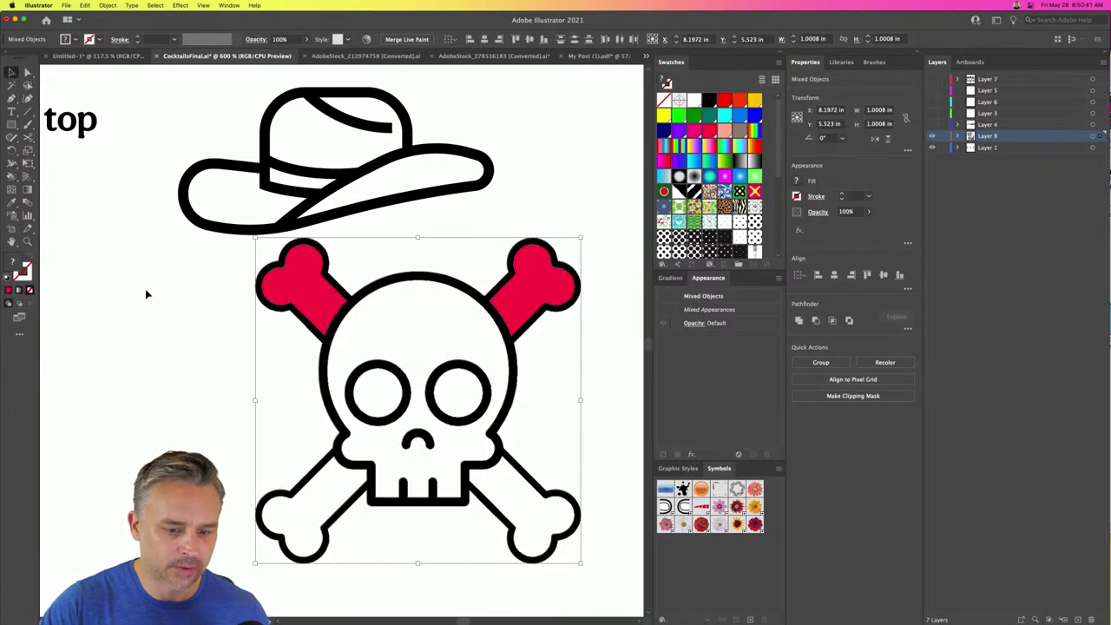
{"action": "left_click", "coordinate": [172, 319]}
{"action": "left_click", "coordinate": [305, 265]}
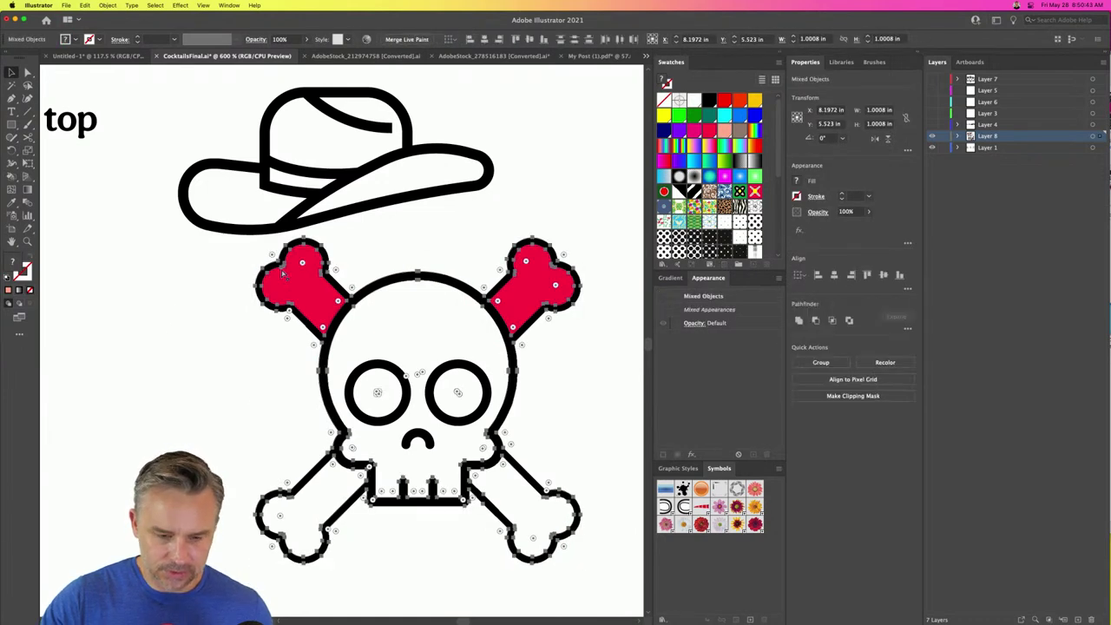
{"action": "key", "text": "super+z"}
{"action": "key", "text": "a"}
{"action": "left_click", "coordinate": [176, 339]}
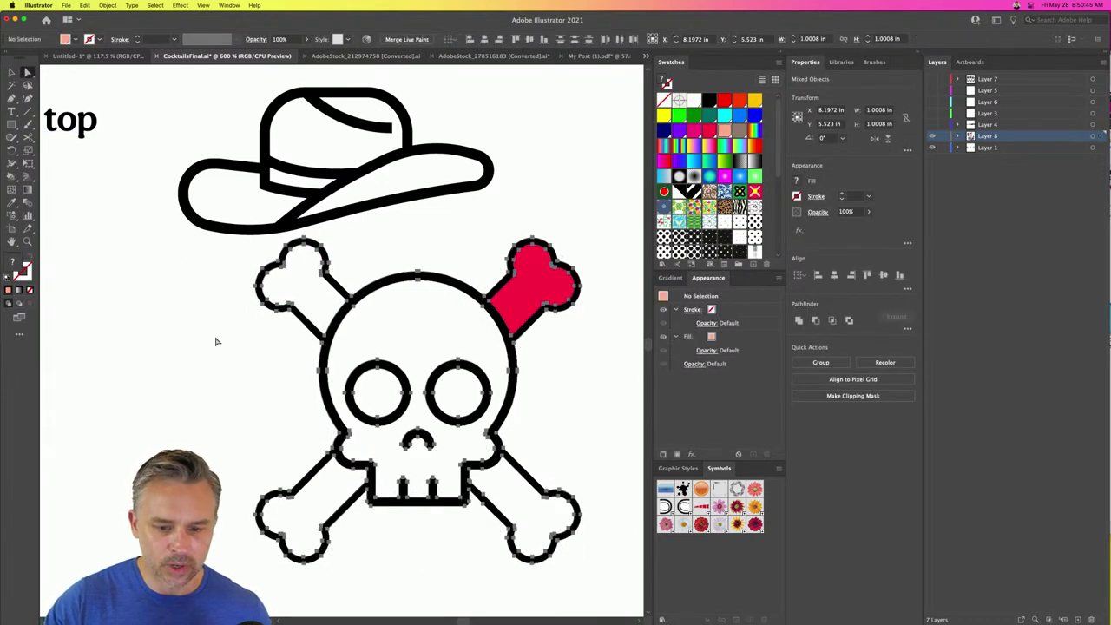
{"action": "left_click", "coordinate": [512, 299]}
{"action": "left_click", "coordinate": [562, 306]}
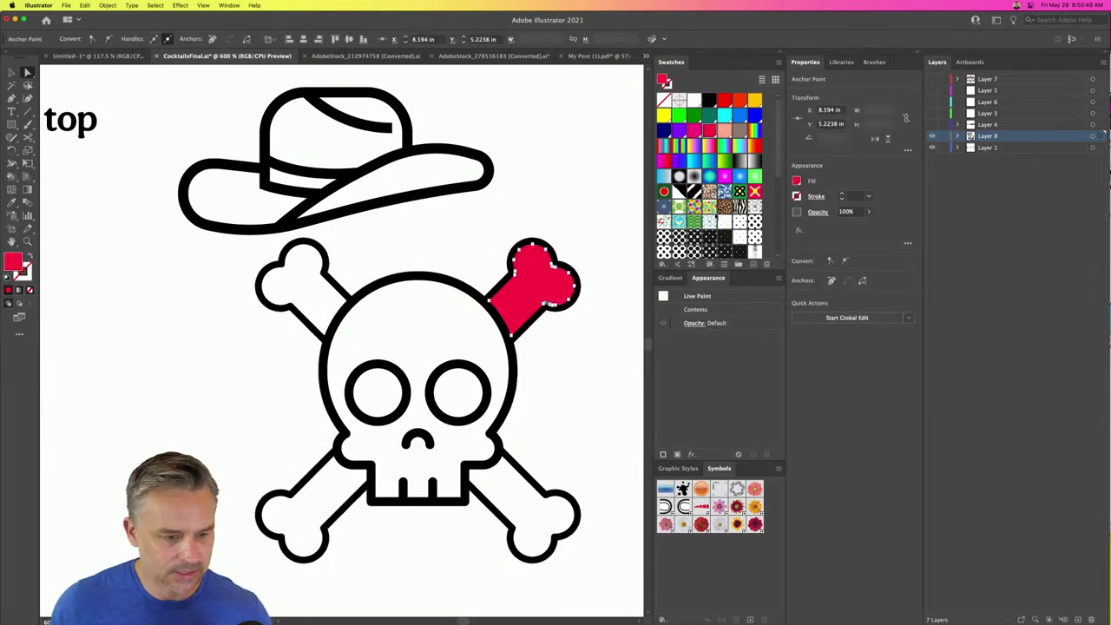
{"action": "left_click", "coordinate": [692, 101]}
- Delete the skull-and-crossbones outline group, leaving the eyes and nose
{"action": "key", "text": "v"}
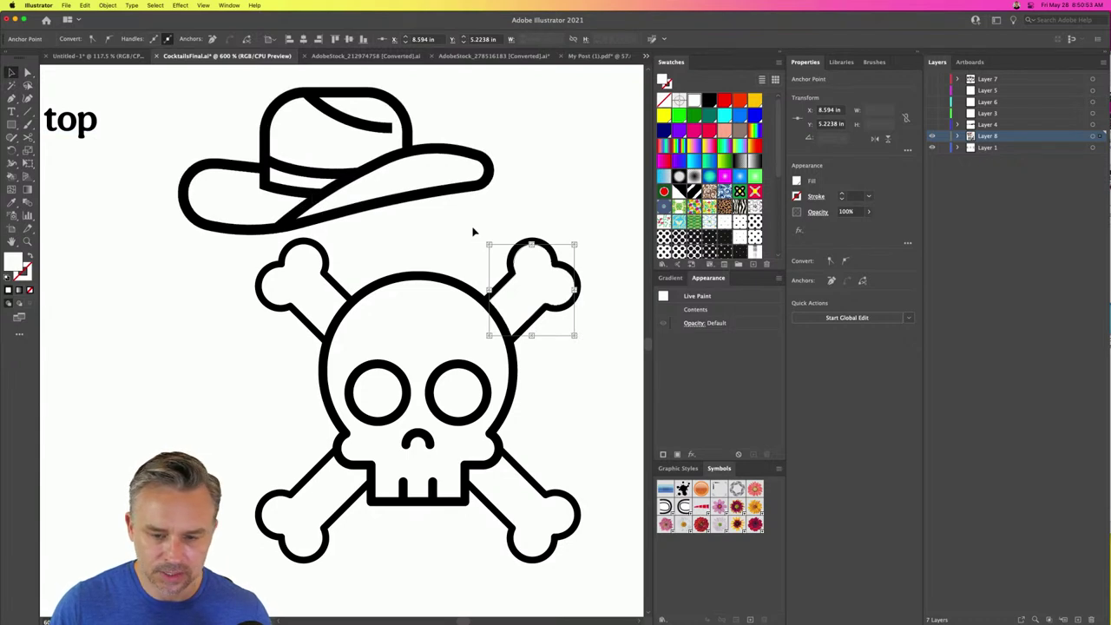
{"action": "left_click", "coordinate": [511, 225]}
{"action": "left_click", "coordinate": [560, 280]}
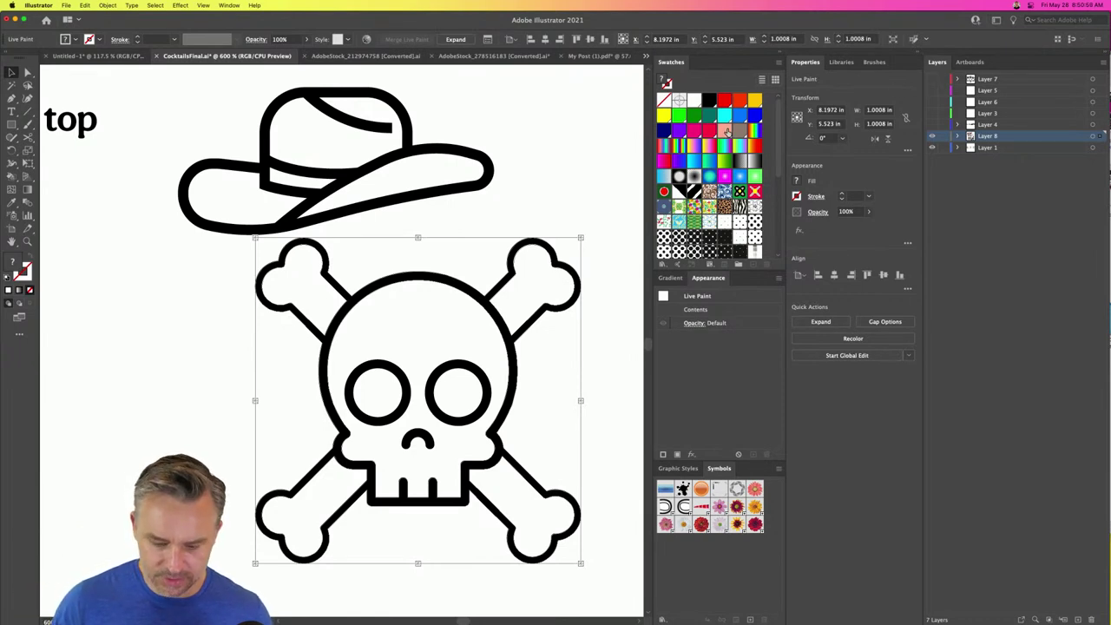
{"action": "key", "text": "Delete"}
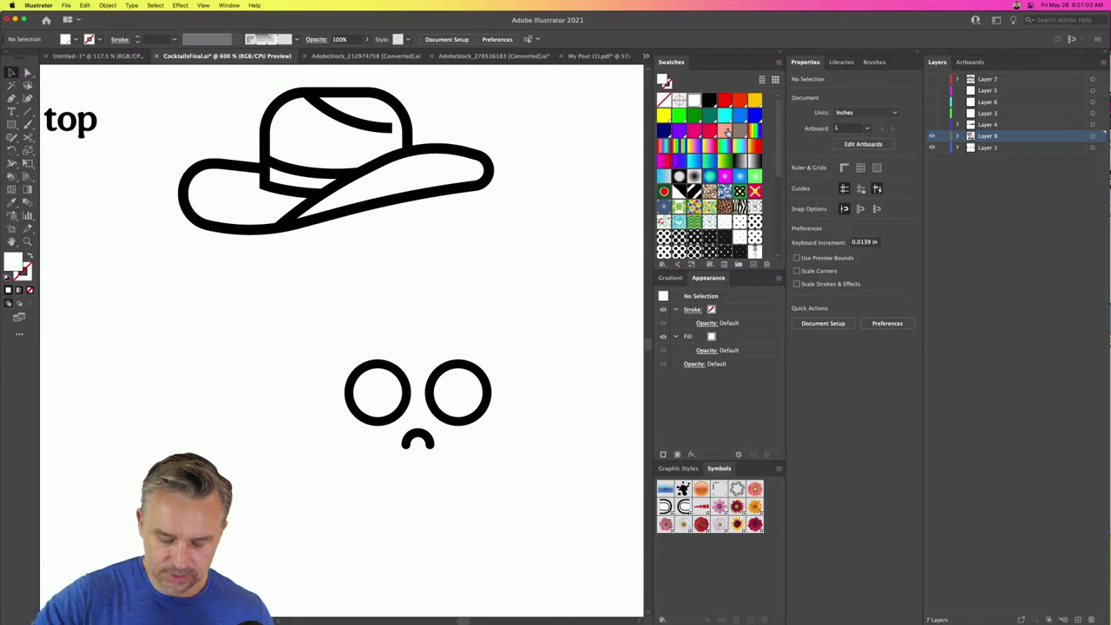
- Restore the deleted skull-and-crossbones and move the cowboy hat up above the skull
{"action": "key", "text": "super+z"}
{"action": "left_click", "coordinate": [363, 178]}
{"action": "left_click_drag", "start_coordinate": [363, 178], "coordinate": [426, 280]}
{"action": "left_click_drag", "start_coordinate": [421, 189], "coordinate": [422, 188]}
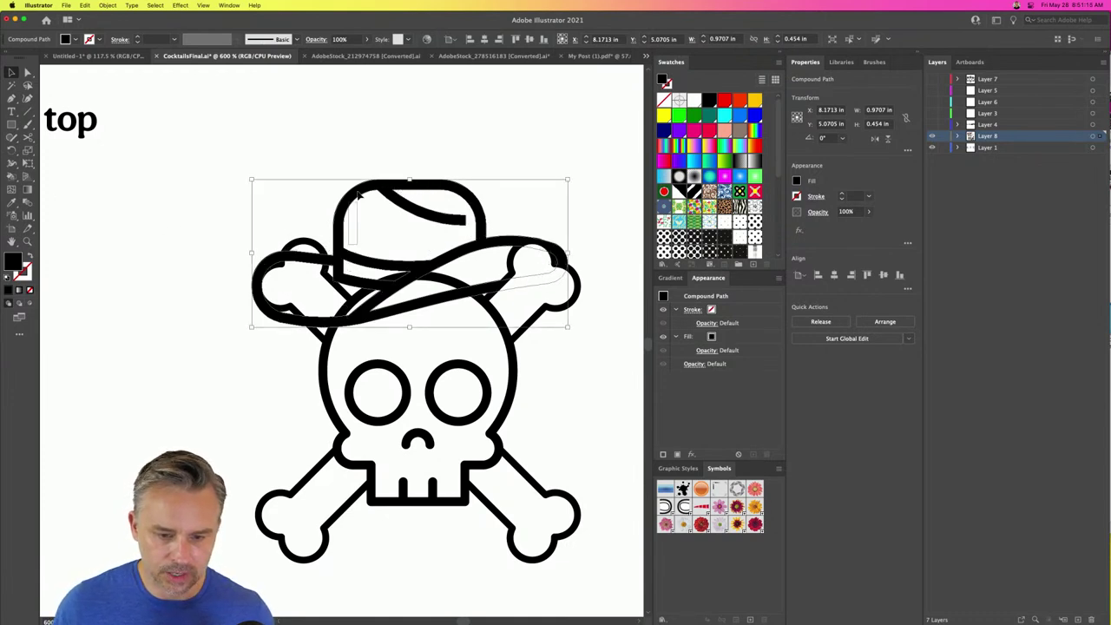
{"action": "left_click_drag", "start_coordinate": [350, 218], "coordinate": [340, 193]}
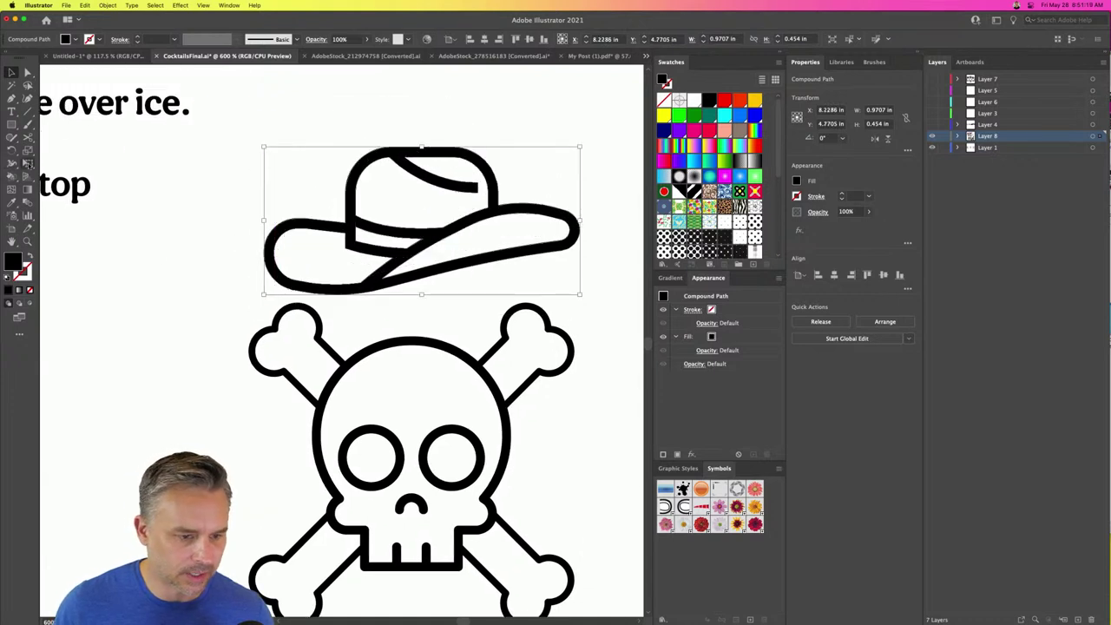
- With the Live Paint Bucket, fill the hat's left brim, right brim, crown and band cyan
{"action": "left_click", "coordinate": [12, 175]}
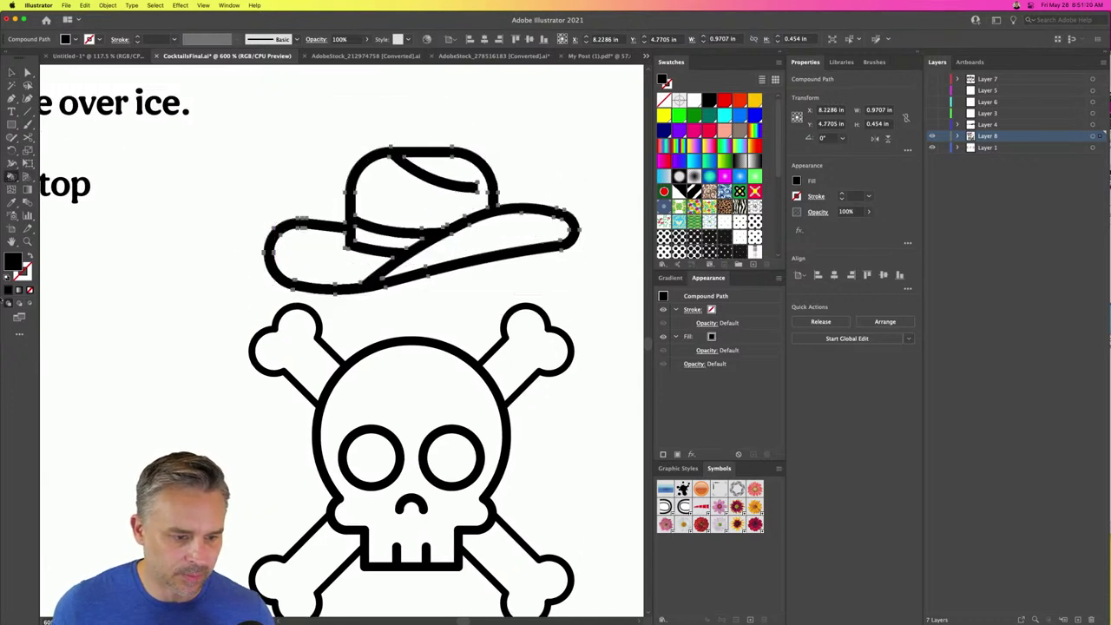
{"action": "left_click", "coordinate": [721, 118]}
{"action": "key", "text": "Right"}
{"action": "key", "text": "Left"}
{"action": "left_click", "coordinate": [316, 259]}
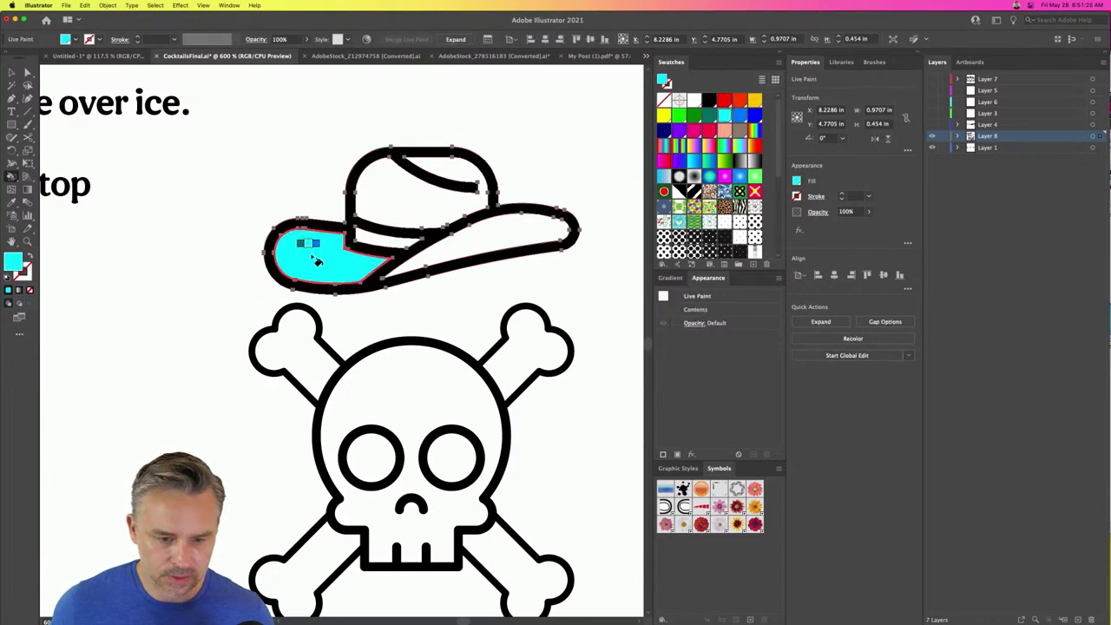
{"action": "left_click", "coordinate": [491, 231]}
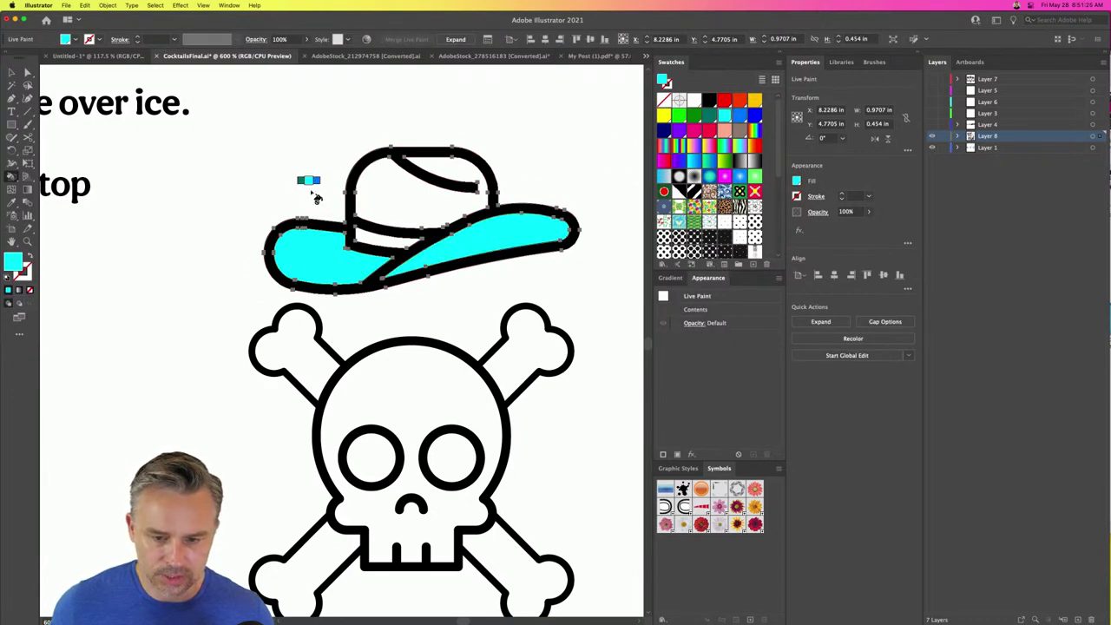
{"action": "left_click", "coordinate": [402, 201]}
{"action": "left_click", "coordinate": [386, 242]}
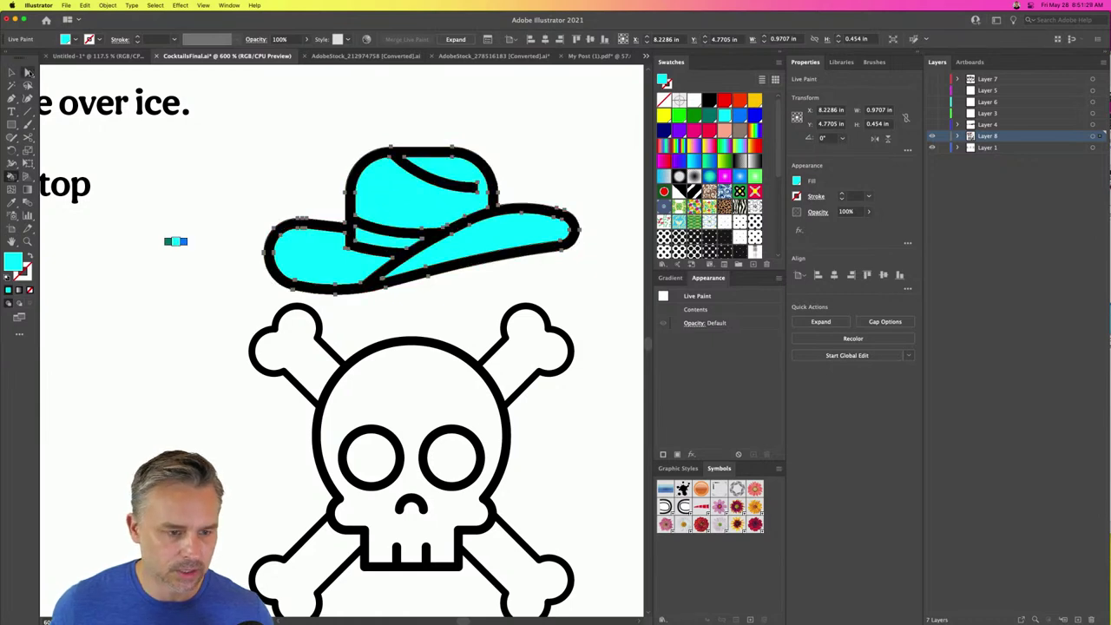
- Cycle through the paint swatches (peach, red, yellow, lavender) and settle on white
{"action": "key", "text": "Left"}
{"action": "key", "text": "Left"}
{"action": "key", "text": "Left"}
{"action": "key", "text": "Left"}
{"action": "key", "text": "Left"}
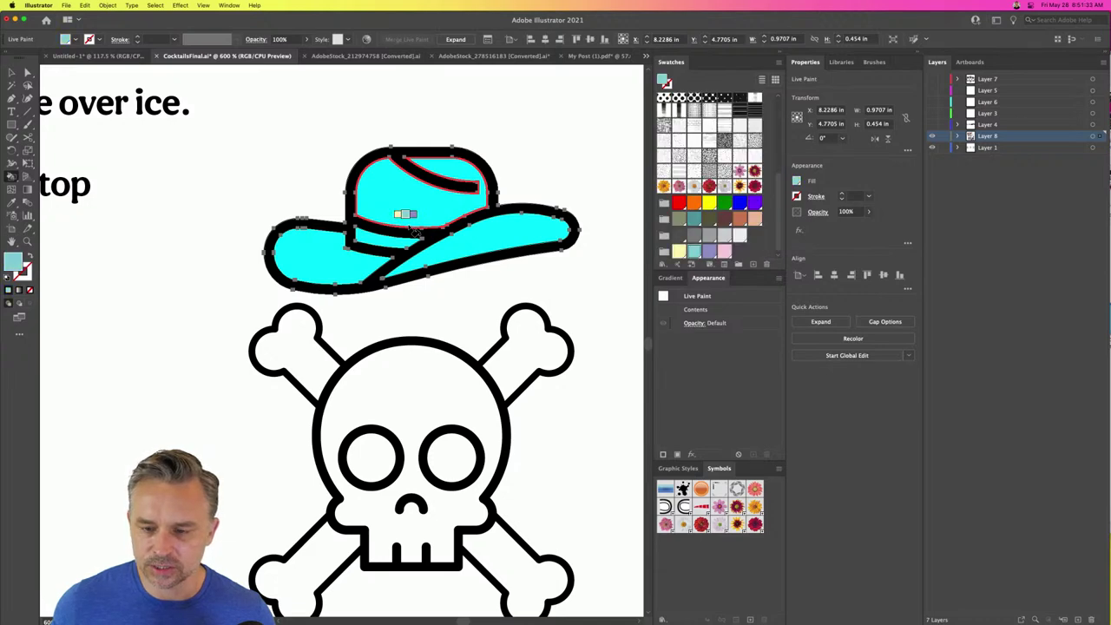
{"action": "key", "text": "Left"}
{"action": "key", "text": "Left"}
{"action": "key", "text": "Left"}
{"action": "key", "text": "Left"}
{"action": "key", "text": "Left"}
{"action": "key", "text": "Left"}
{"action": "key", "text": "Left"}
{"action": "key", "text": "Right"}
{"action": "key", "text": "Right"}
{"action": "key", "text": "Left"}
{"action": "key", "text": "Right"}
{"action": "key", "text": "Left"}
{"action": "key", "text": "Left"}
{"action": "key", "text": "Right"}
{"action": "key", "text": "Right"}
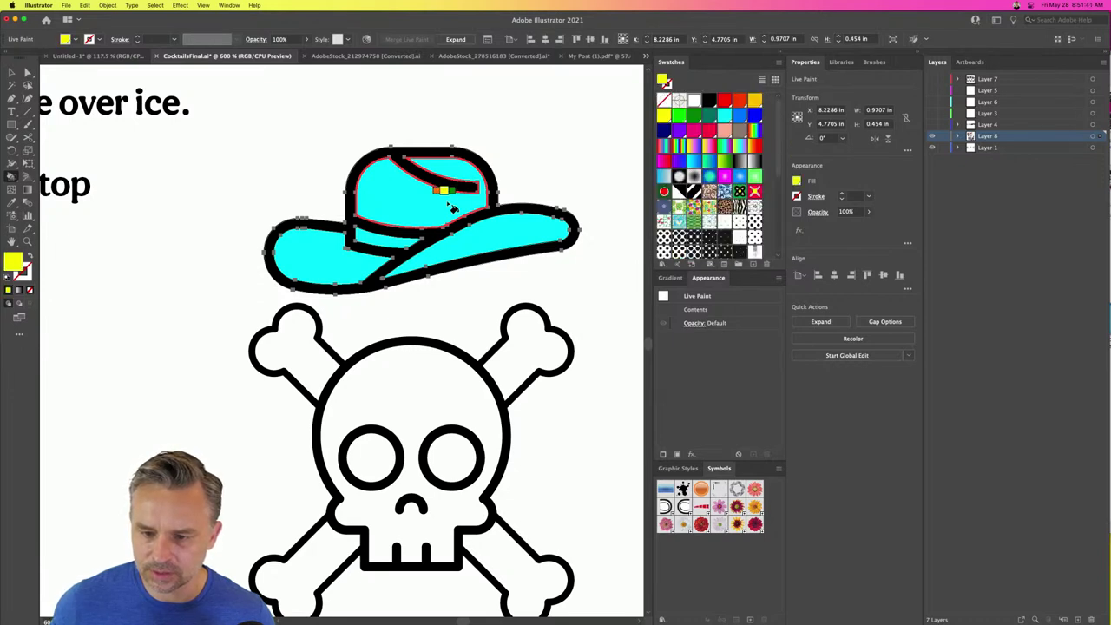
{"action": "key", "text": "Down"}
{"action": "key", "text": "Down"}
{"action": "key", "text": "Down"}
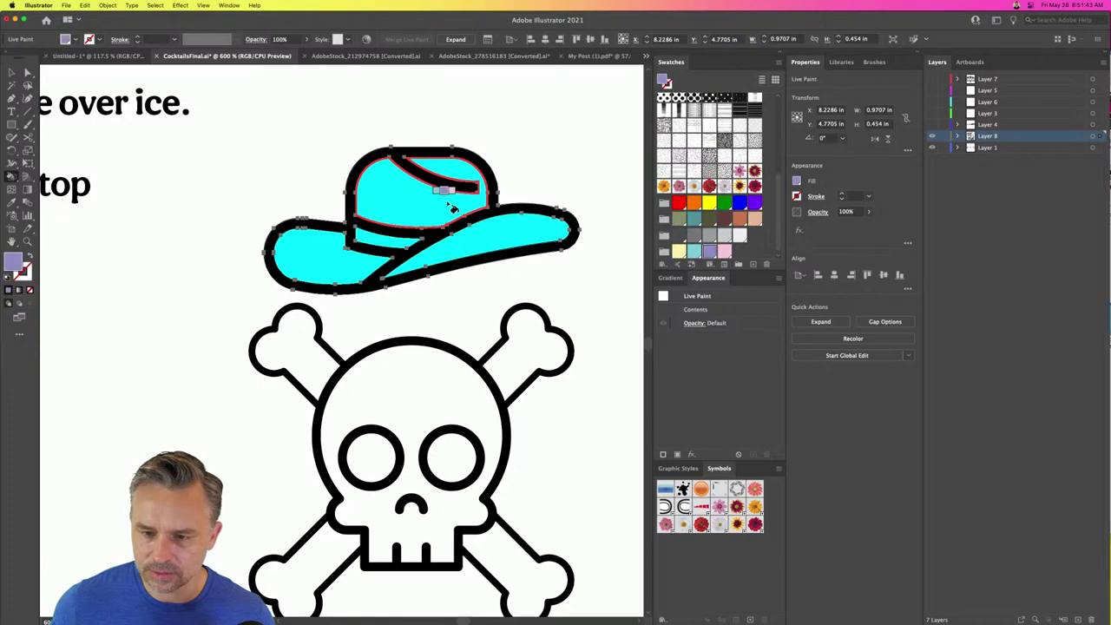
{"action": "key", "text": "Down"}
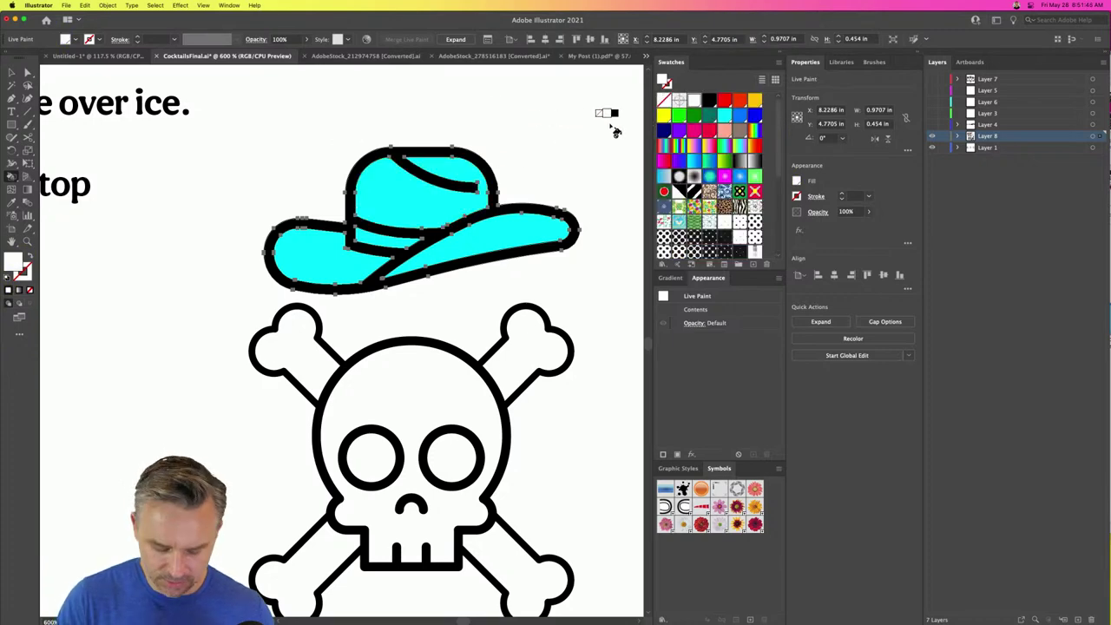
{"action": "key", "text": "Right"}
{"action": "key", "text": "Right"}
{"action": "key", "text": "Right"}
{"action": "key", "text": "Left"}
{"action": "key", "text": "Left"}
{"action": "key", "text": "Left"}
{"action": "key", "text": "Right"}
{"action": "key", "text": "Left"}
{"action": "key", "text": "Right"}
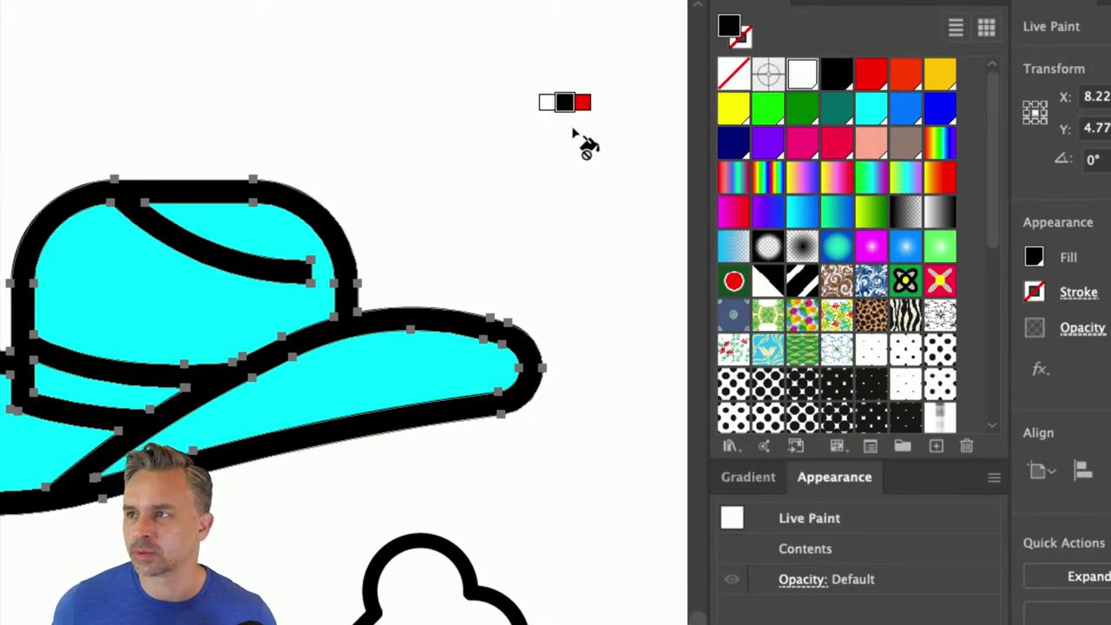
{"action": "key", "text": "Left"}
{"action": "key", "text": "Right"}
{"action": "key", "text": "Left"}
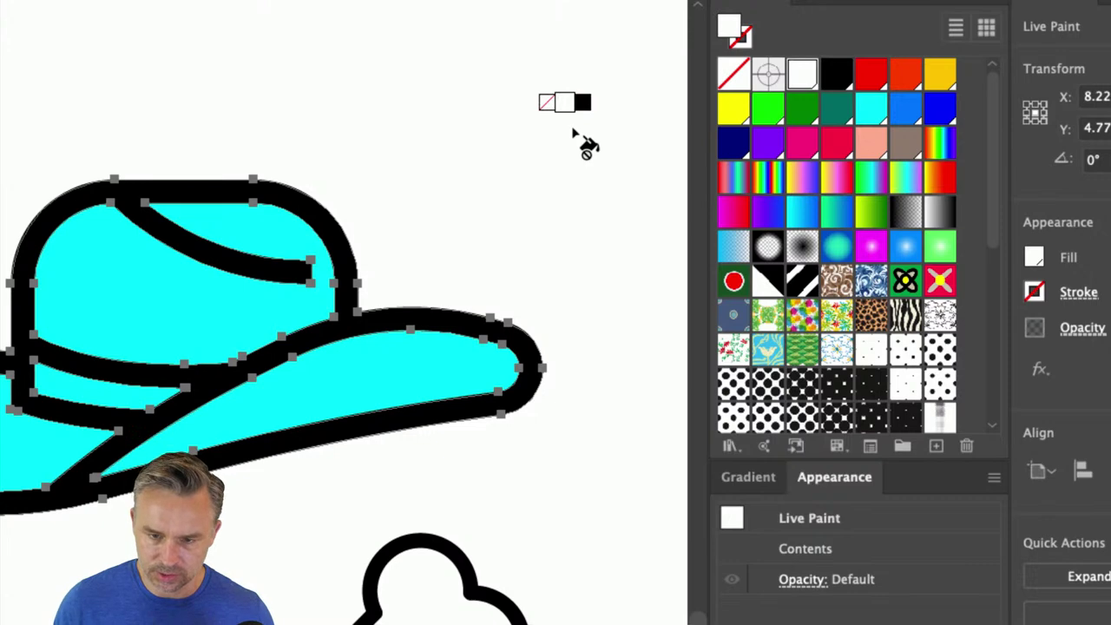
- Paint the hat crown, large brim, band and front left brim white, then deselect
{"action": "left_click", "coordinate": [174, 293]}
{"action": "left_click", "coordinate": [287, 404]}
{"action": "left_click", "coordinate": [115, 394]}
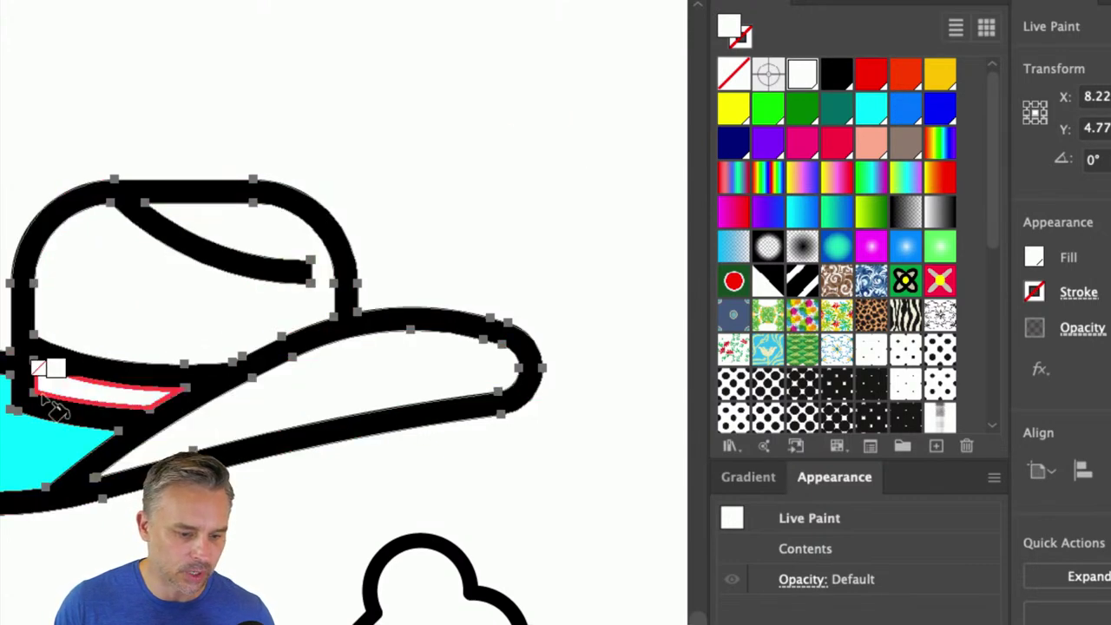
{"action": "left_click", "coordinate": [201, 433]}
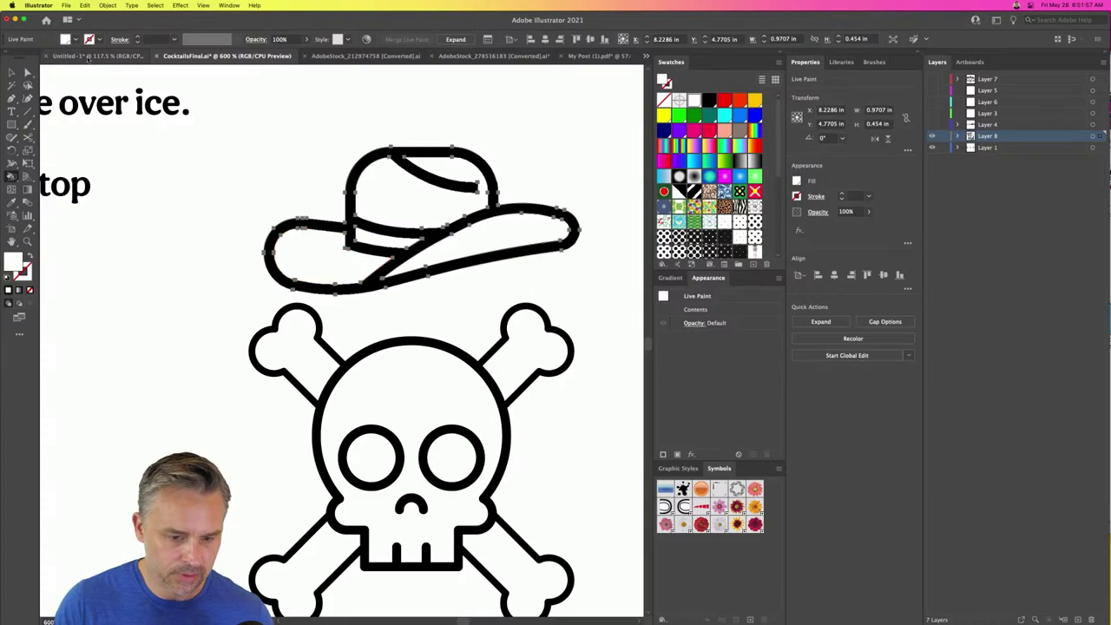
{"action": "key", "text": "v"}
{"action": "key", "text": "super+shift+a"}
- Move the cowboy hat down onto the top of the skull and adjust its position
{"action": "mouse_move", "coordinate": [362, 168]}
{"action": "left_mouse_down"}
{"action": "mouse_move", "coordinate": [373, 248]}
{"action": "mouse_move", "coordinate": [363, 262]}
{"action": "mouse_move", "coordinate": [375, 251]}
{"action": "left_mouse_up"}
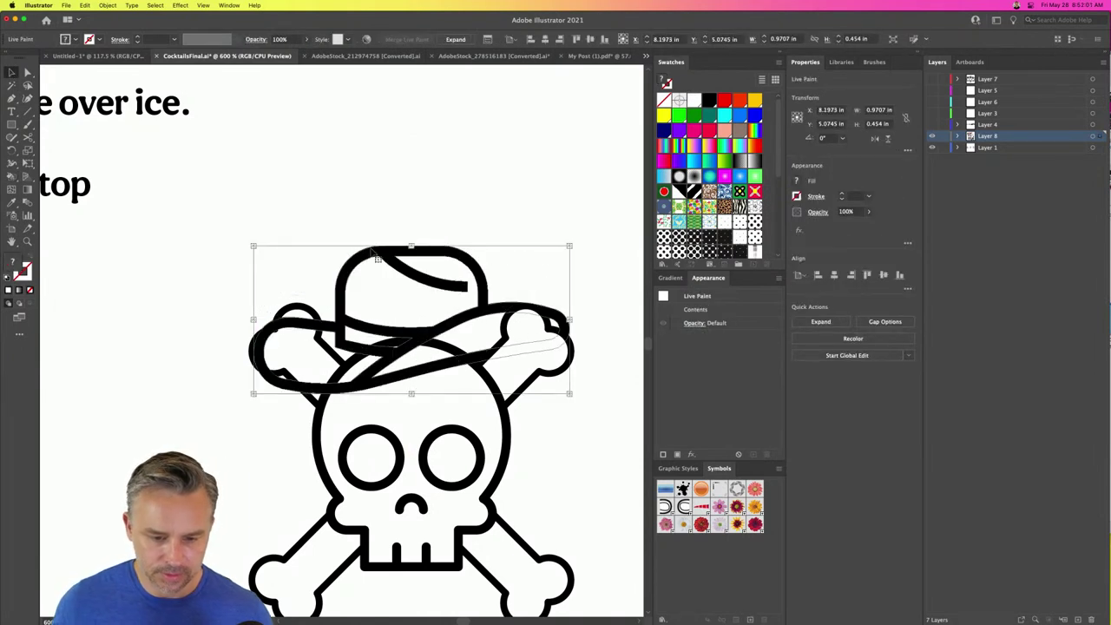
{"action": "left_click", "coordinate": [454, 231]}
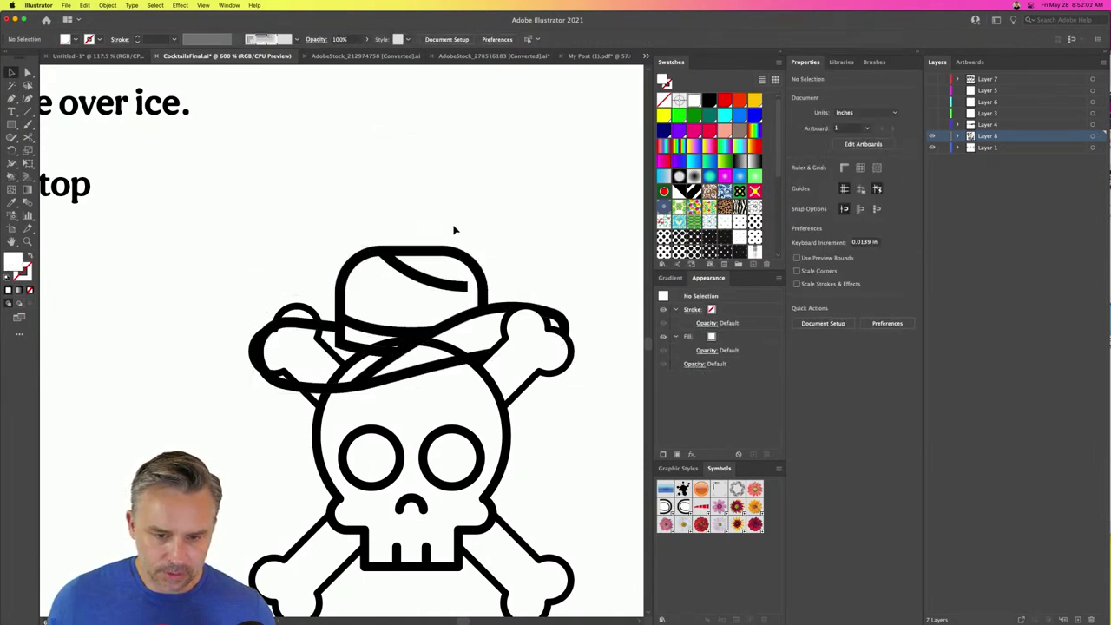
{"action": "left_click", "coordinate": [353, 275]}
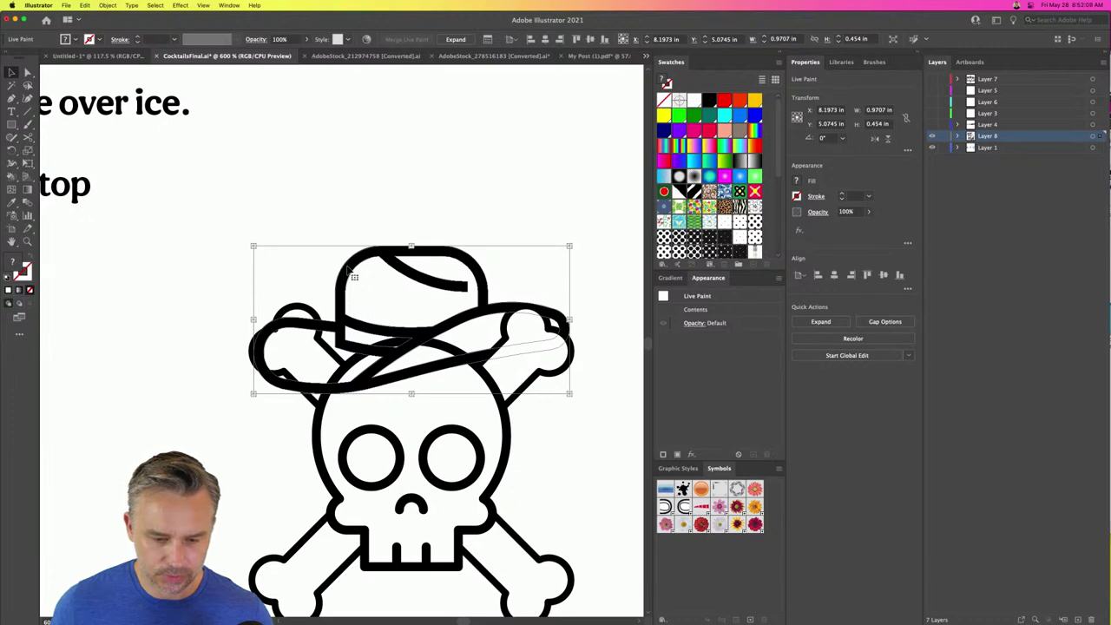
{"action": "mouse_move", "coordinate": [353, 275]}
{"action": "left_mouse_down"}
{"action": "mouse_move", "coordinate": [364, 276]}
{"action": "mouse_move", "coordinate": [348, 268]}
{"action": "mouse_move", "coordinate": [353, 275]}
{"action": "left_mouse_up"}
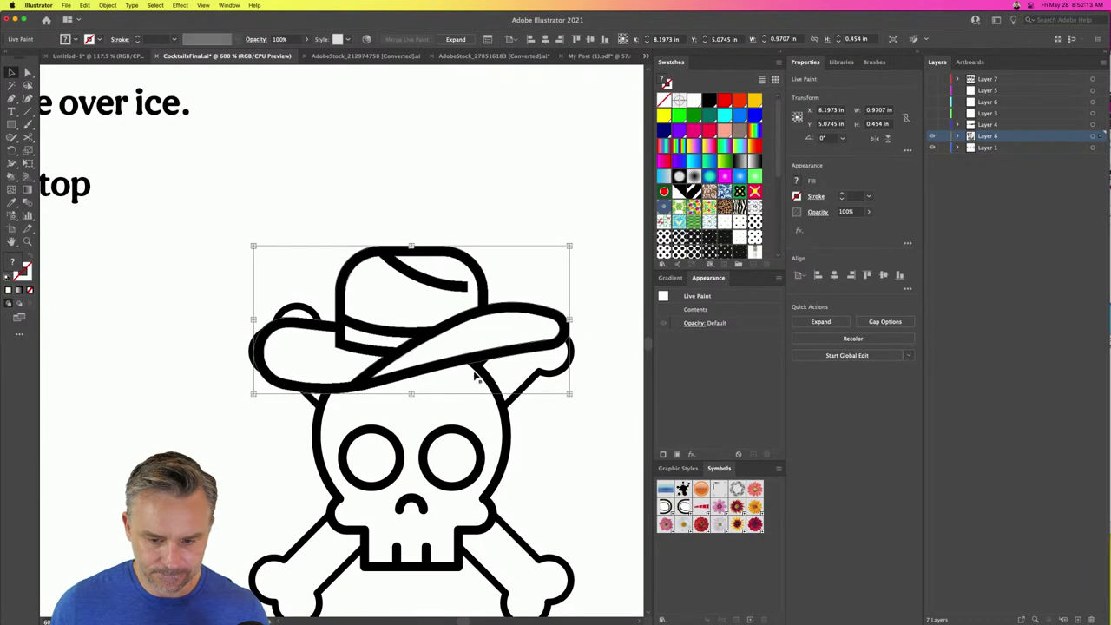
{"action": "left_click", "coordinate": [535, 421]}
{"action": "key", "text": "a"}
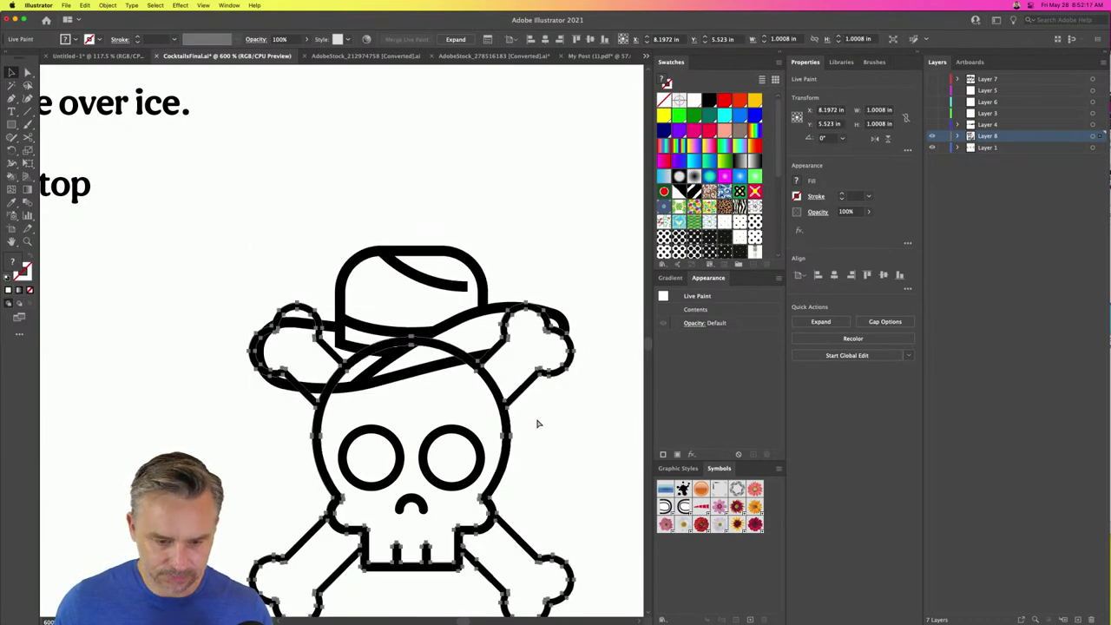
{"action": "key", "text": "v"}
{"action": "left_click", "coordinate": [266, 210]}
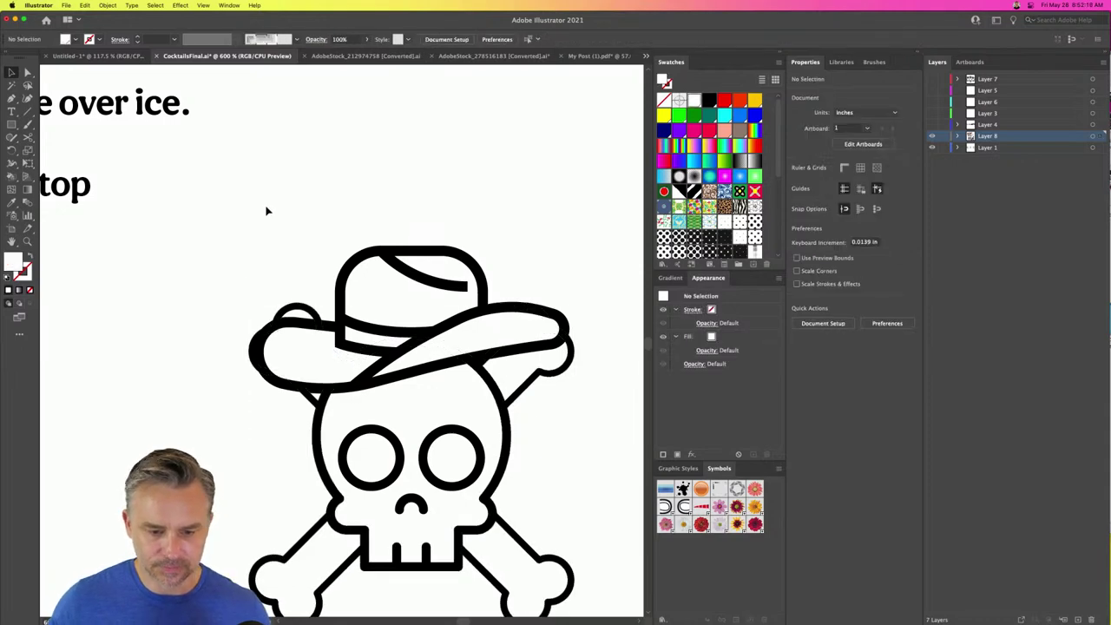
- Zoom in, shift the hat up and left above the crossbones, and select the skull group
{"action": "key", "text": "super+minus"}
{"action": "key", "text": "super+minus"}
{"action": "key", "text": "super+minus"}
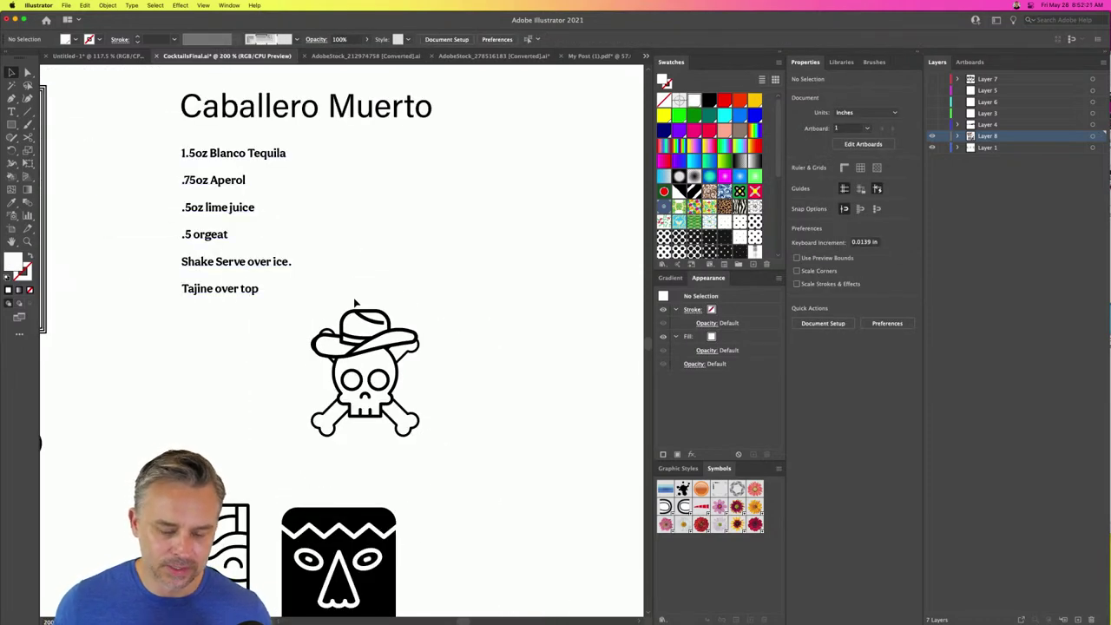
{"action": "key", "text": "super+plus"}
{"action": "key", "text": "super+plus"}
{"action": "key", "text": "super+plus"}
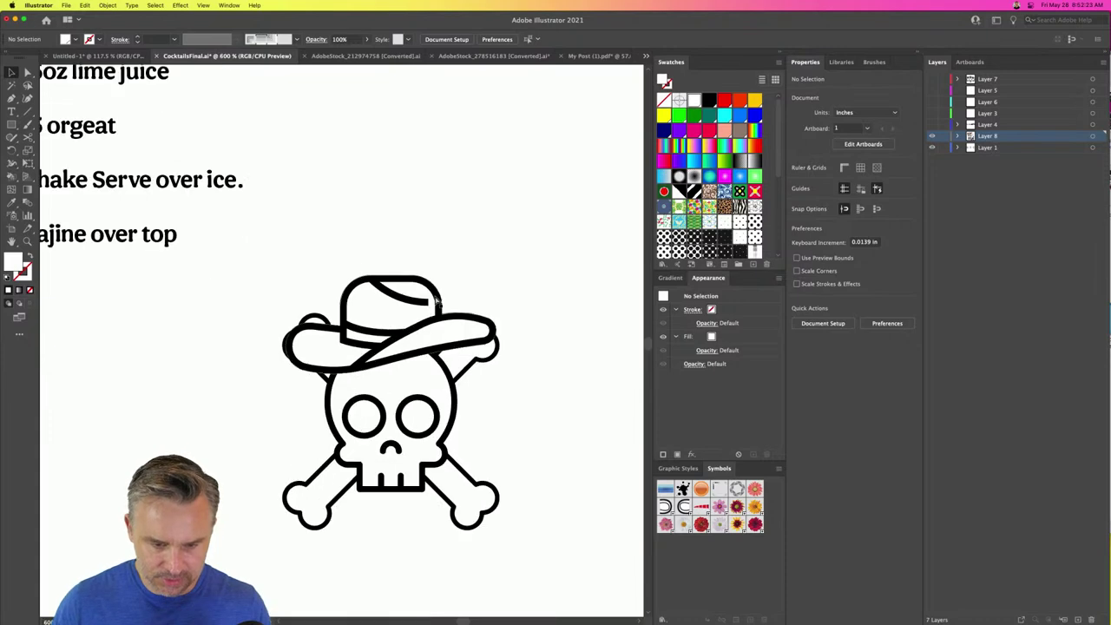
{"action": "left_click_drag", "start_coordinate": [436, 300], "coordinate": [343, 241]}
{"action": "left_click", "coordinate": [341, 239]}
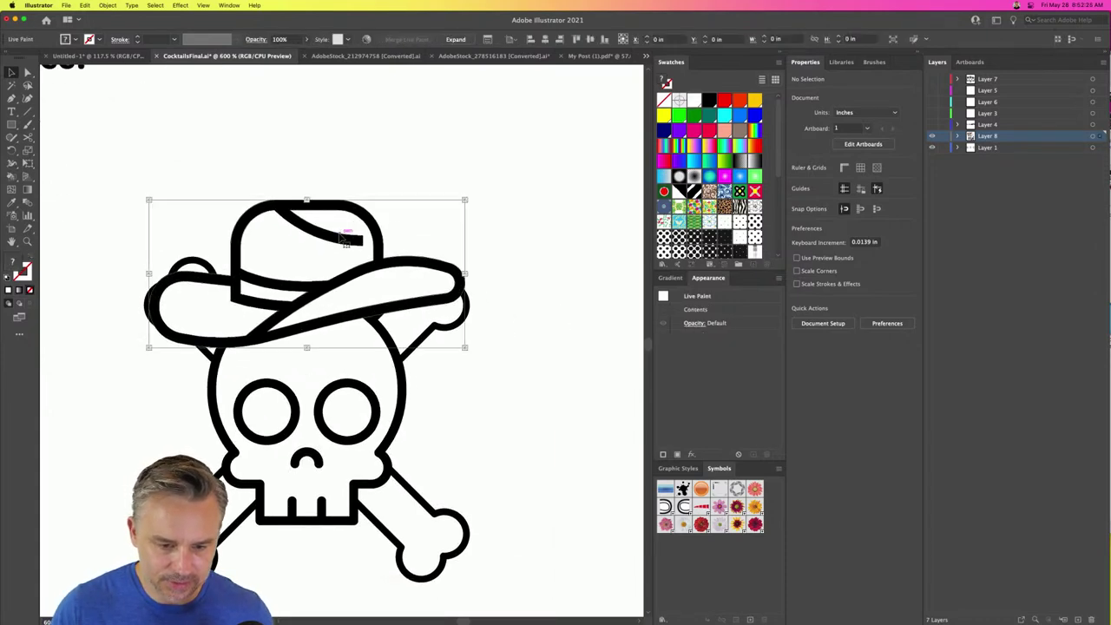
{"action": "key", "text": "super+alt+x"}
{"action": "key", "text": "super+plus"}
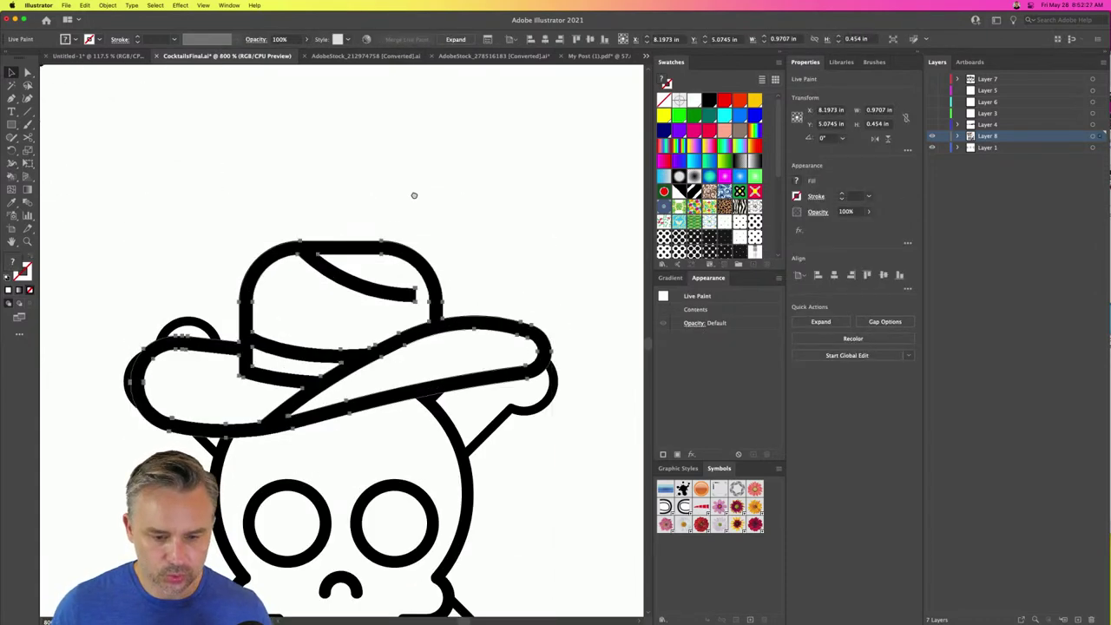
{"action": "left_click_drag", "start_coordinate": [414, 208], "coordinate": [394, 92]}
{"action": "left_click_drag", "start_coordinate": [399, 225], "coordinate": [344, 129]}
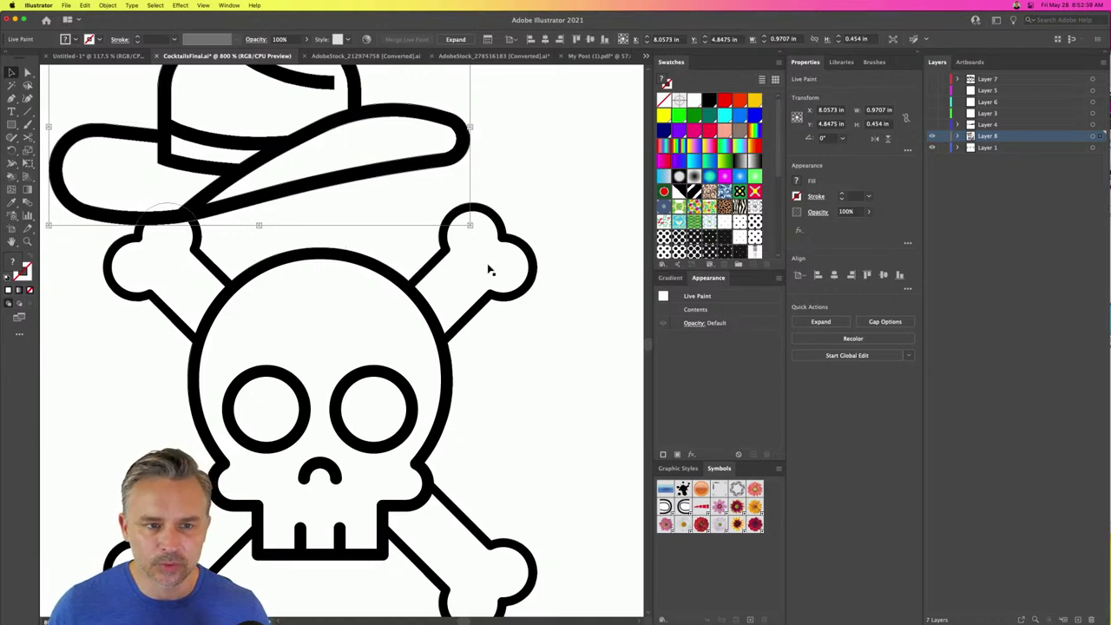
{"action": "left_click", "coordinate": [423, 282]}
{"action": "left_click", "coordinate": [423, 282]}
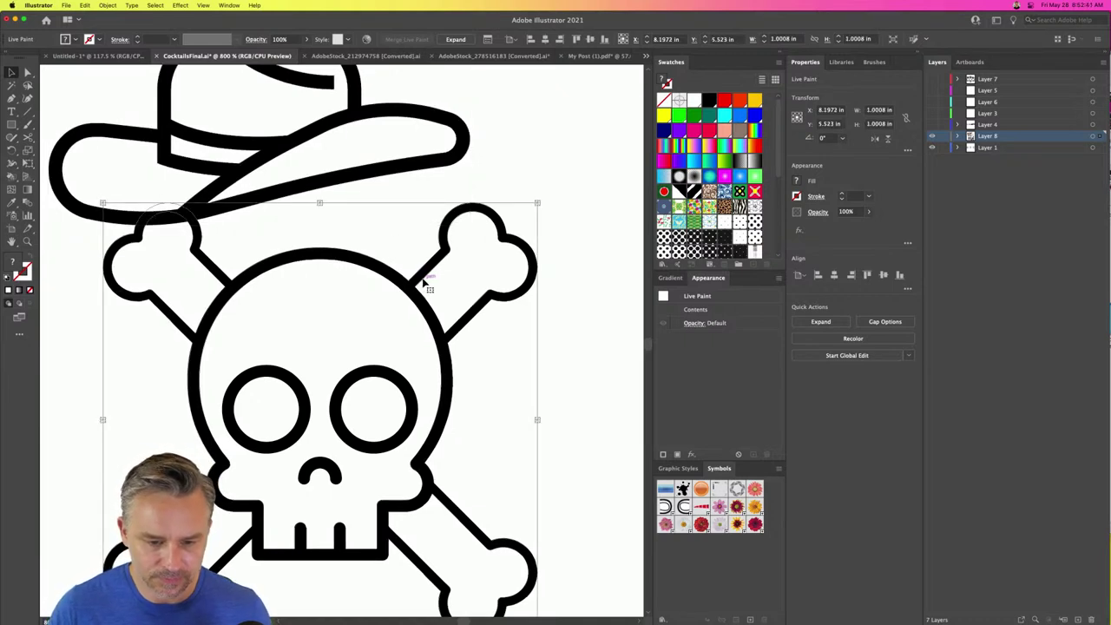
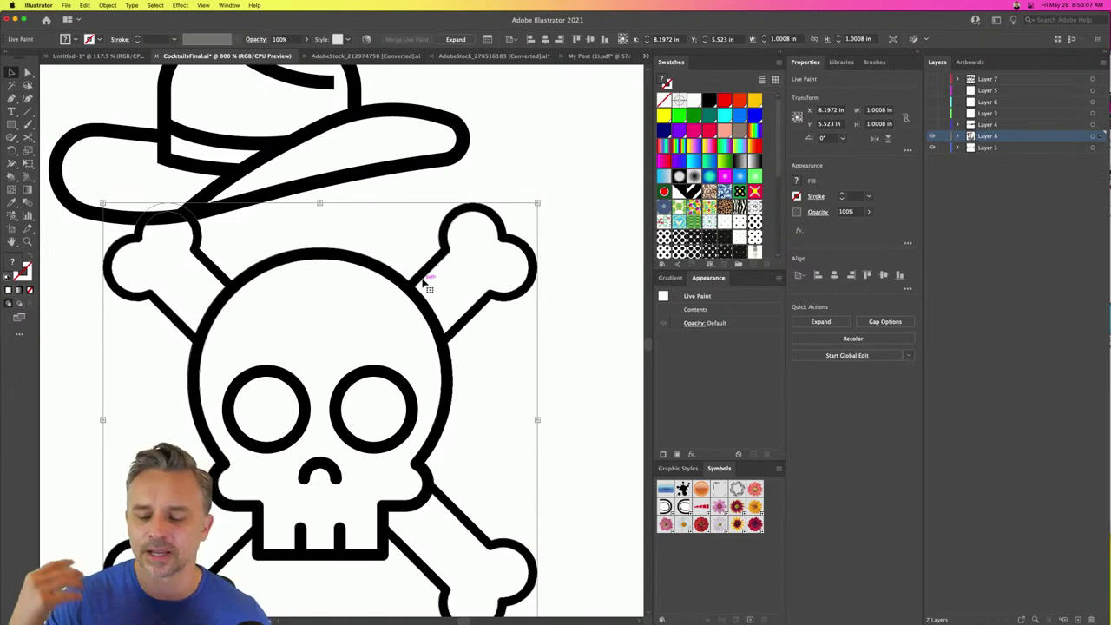
- Scale the cowboy hat down and place it just above the skull's upper-left bone
{"action": "left_click", "coordinate": [252, 175]}
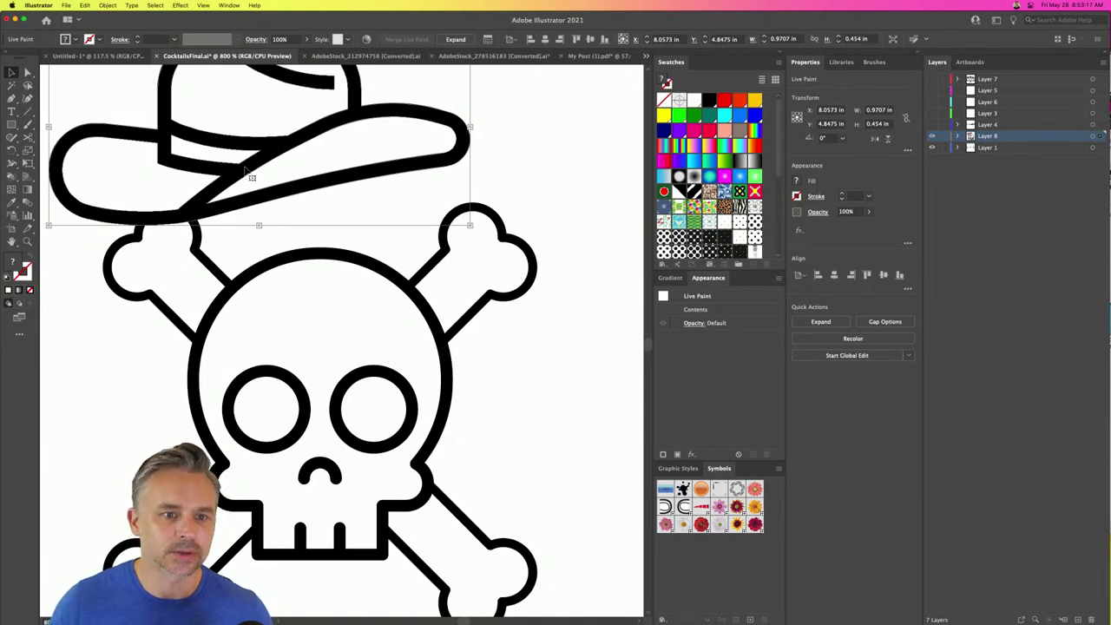
{"action": "left_click_drag", "start_coordinate": [50, 224], "coordinate": [123, 189]}
{"action": "left_click_drag", "start_coordinate": [278, 194], "coordinate": [280, 298]}
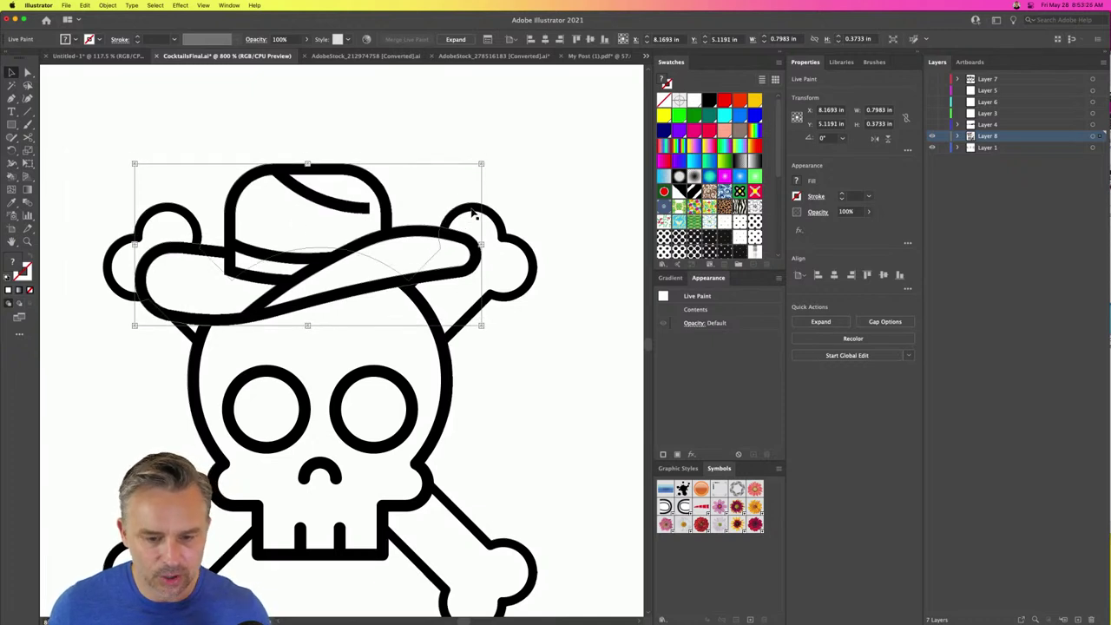
{"action": "left_click_drag", "start_coordinate": [404, 236], "coordinate": [265, 150]}
{"action": "left_click_drag", "start_coordinate": [561, 182], "coordinate": [438, 304]}
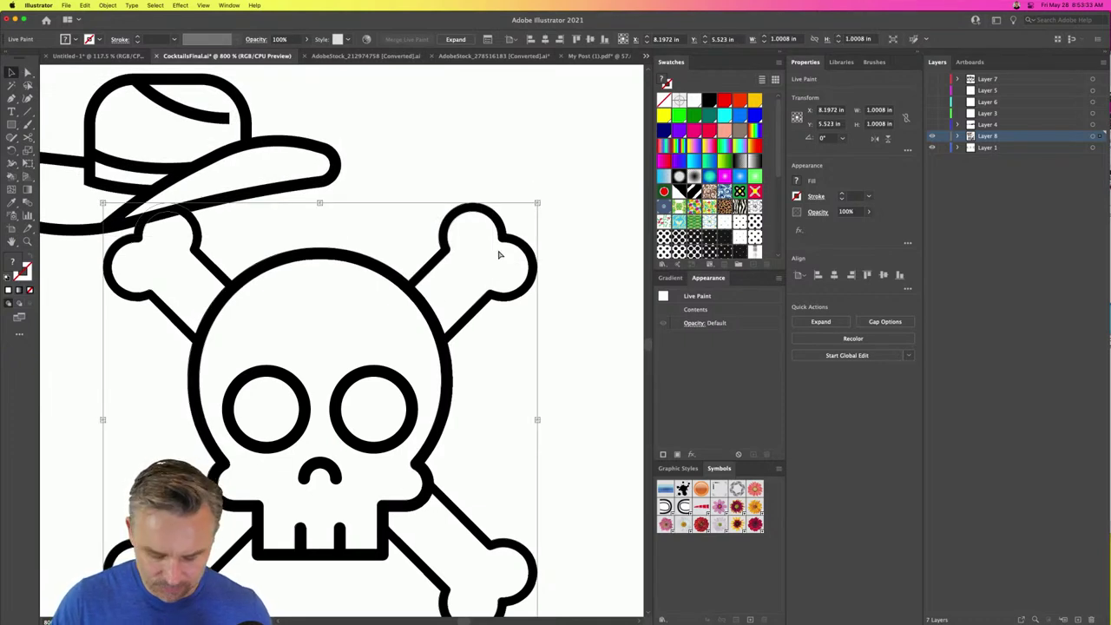
- Add a new layer above Layer 8, try deleting the skull's left-half points, then undo
{"action": "key", "text": "a"}
{"action": "left_click", "coordinate": [1077, 619]}
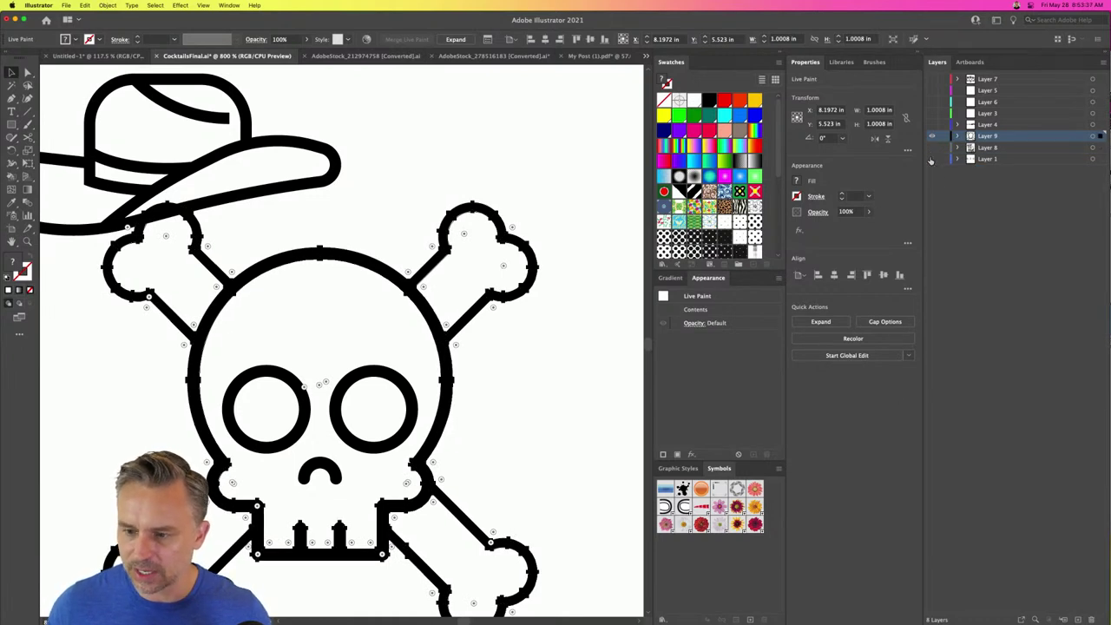
{"action": "key", "text": "super+minus"}
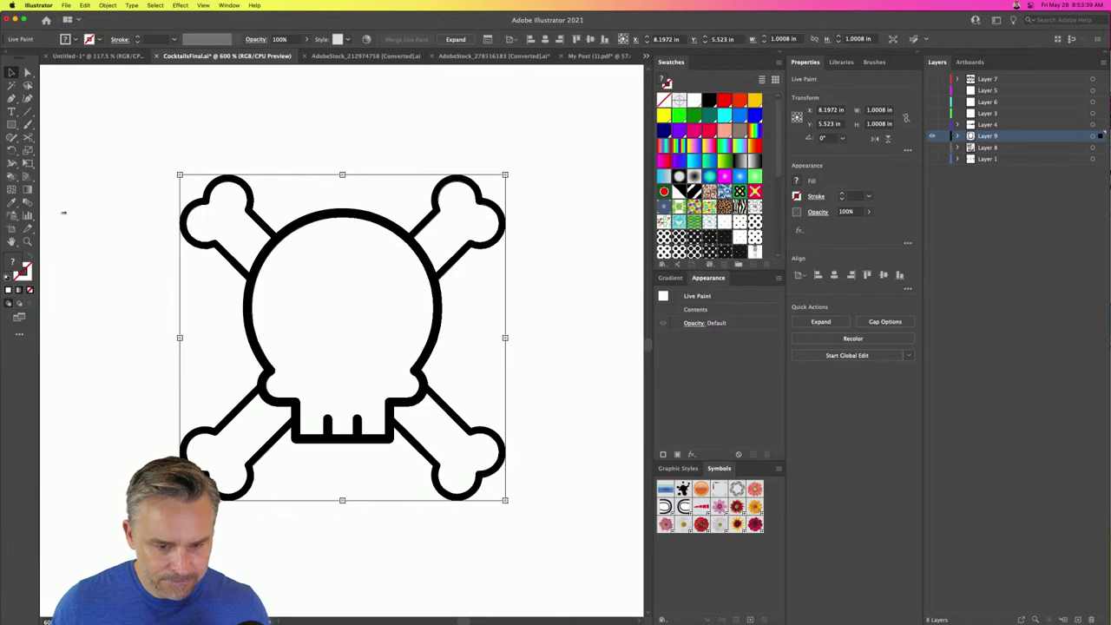
{"action": "left_click", "coordinate": [27, 73]}
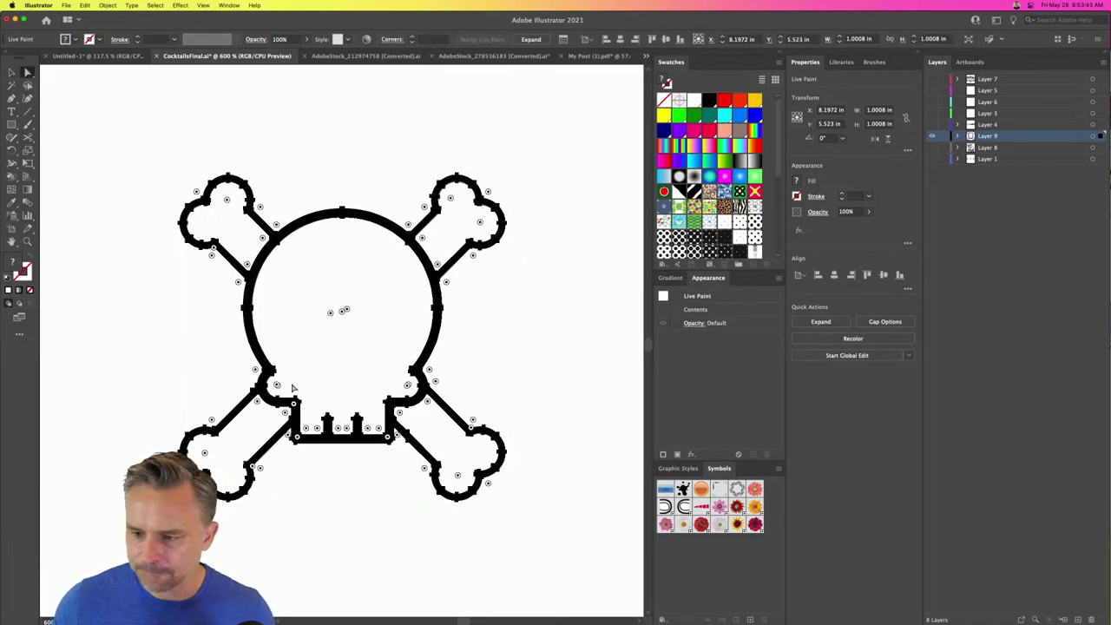
{"action": "left_click_drag", "start_coordinate": [162, 157], "coordinate": [372, 539]}
{"action": "key", "text": "Delete"}
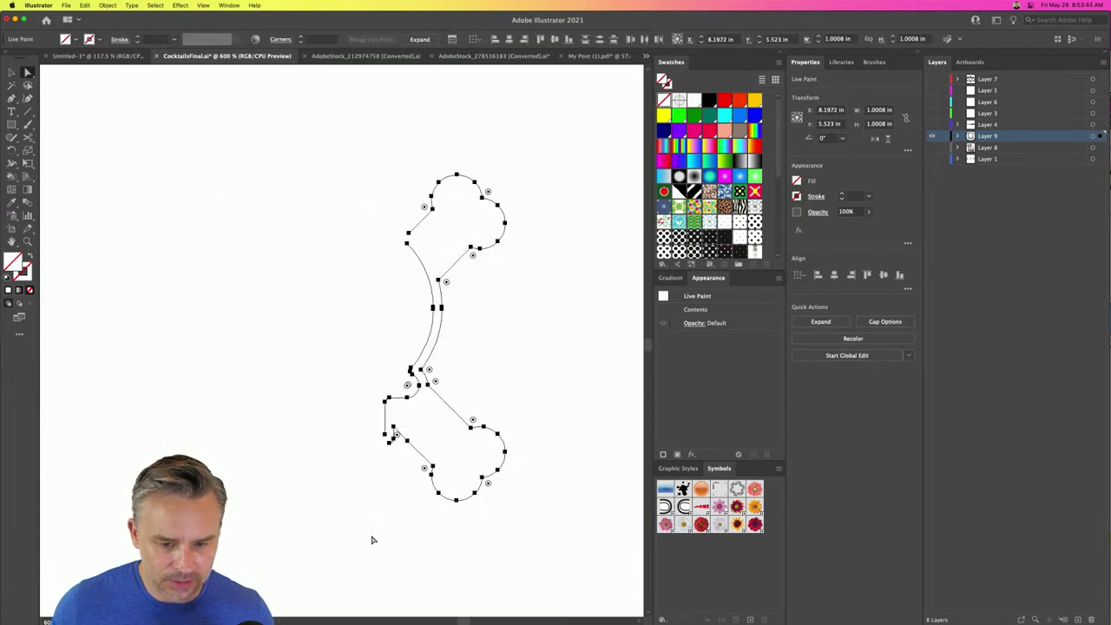
{"action": "key", "text": "super+z"}
{"action": "key", "text": "super+z"}
{"action": "key", "text": "super+z"}
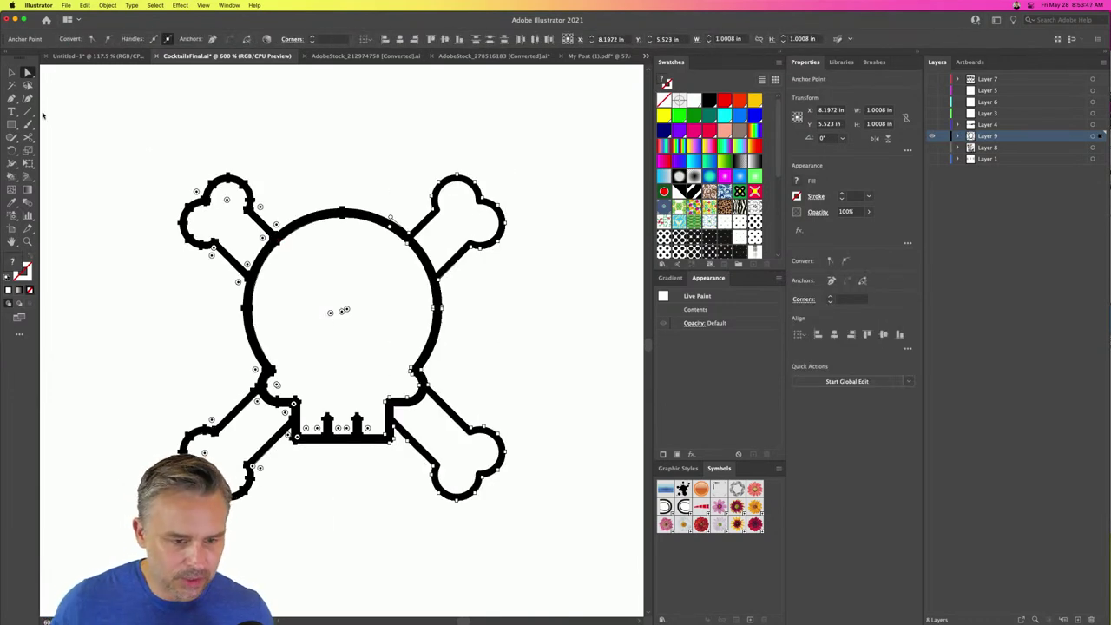
- Erase everything on the skull copy except the top-right crossbone
{"action": "left_click", "coordinate": [12, 72]}
{"action": "left_click", "coordinate": [256, 148]}
{"action": "left_click_drag", "start_coordinate": [172, 137], "coordinate": [521, 491]}
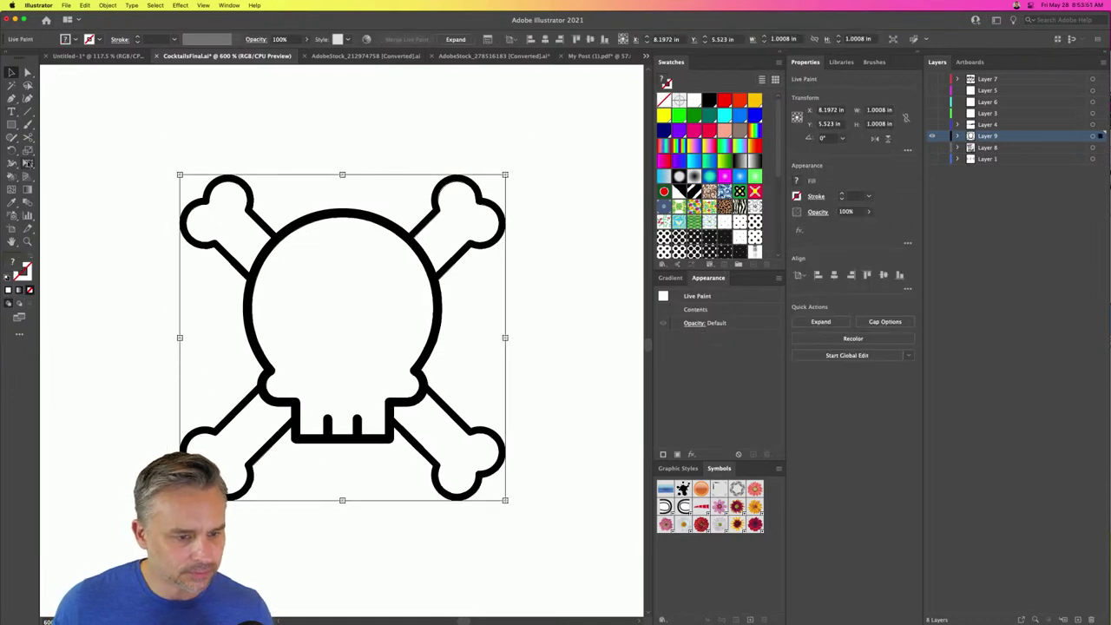
{"action": "left_click", "coordinate": [28, 137]}
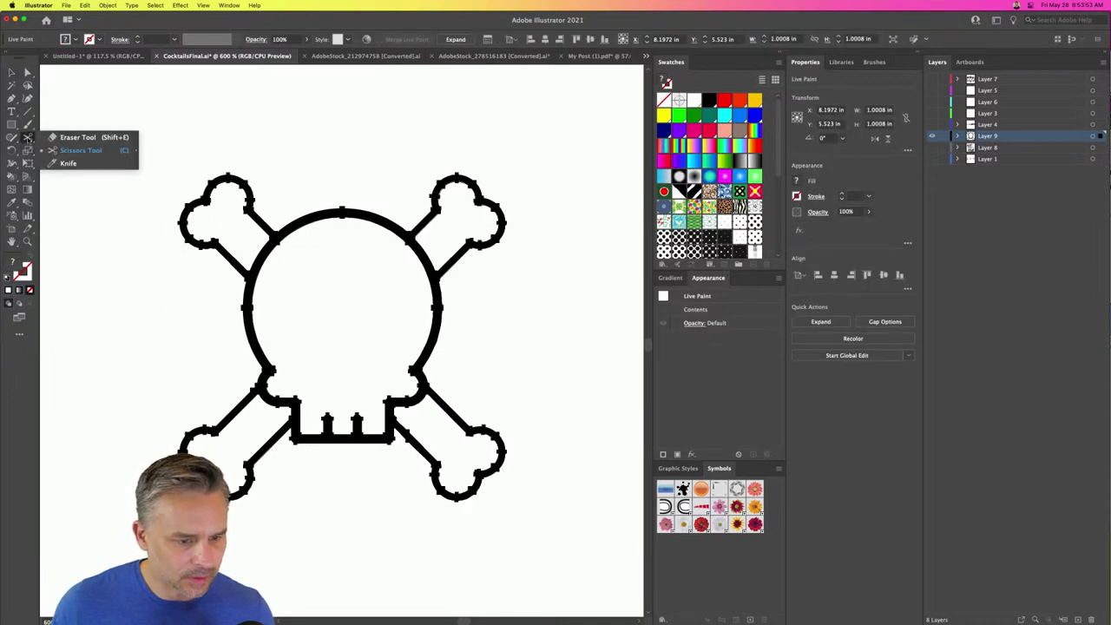
{"action": "left_click", "coordinate": [78, 137]}
{"action": "mouse_move", "coordinate": [243, 168]}
{"action": "left_mouse_down"}
{"action": "mouse_move", "coordinate": [240, 248]}
{"action": "mouse_move", "coordinate": [279, 428]}
{"action": "mouse_move", "coordinate": [219, 140]}
{"action": "mouse_move", "coordinate": [228, 466]}
{"action": "left_mouse_up"}
{"action": "left_click_drag", "start_coordinate": [272, 174], "coordinate": [350, 223]}
{"action": "mouse_move", "coordinate": [312, 314]}
{"action": "left_mouse_down"}
{"action": "mouse_move", "coordinate": [611, 521]}
{"action": "mouse_move", "coordinate": [515, 372]}
{"action": "mouse_move", "coordinate": [457, 342]}
{"action": "left_mouse_up"}
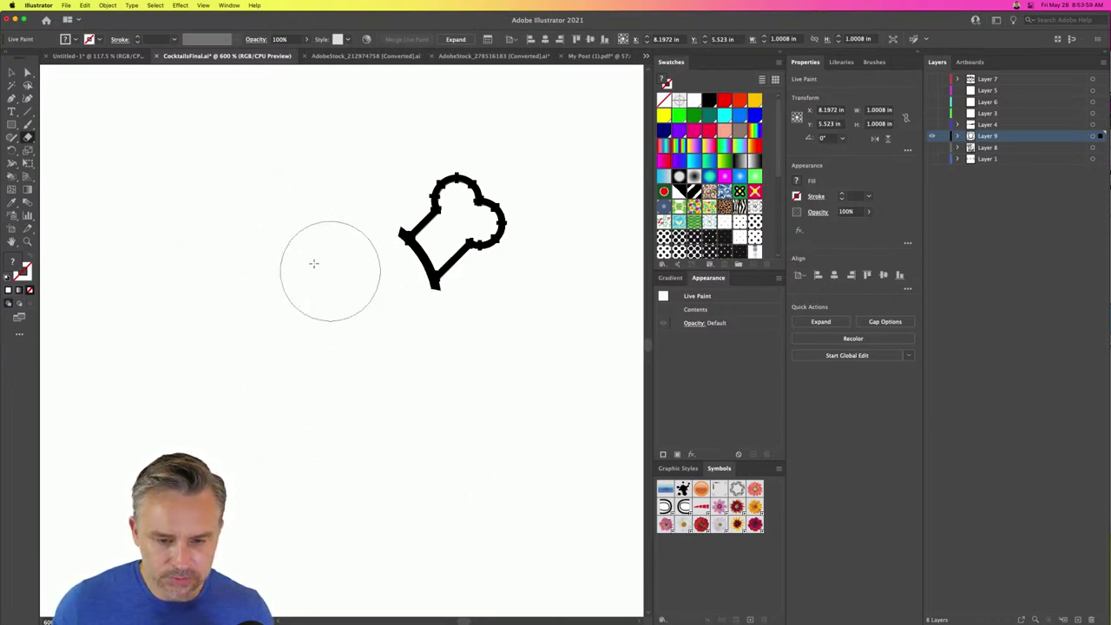
- Select the remaining bone, show Layer 8 again, and move the cowboy hat onto the skull
{"action": "key", "text": "v"}
{"action": "key", "text": "super+a"}
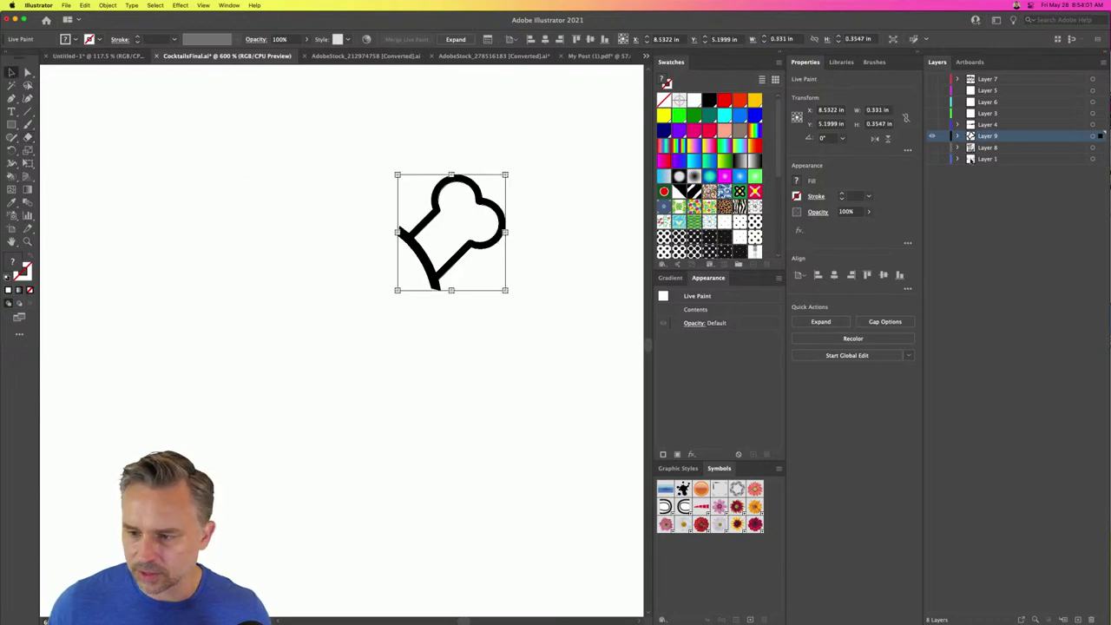
{"action": "left_click", "coordinate": [932, 149]}
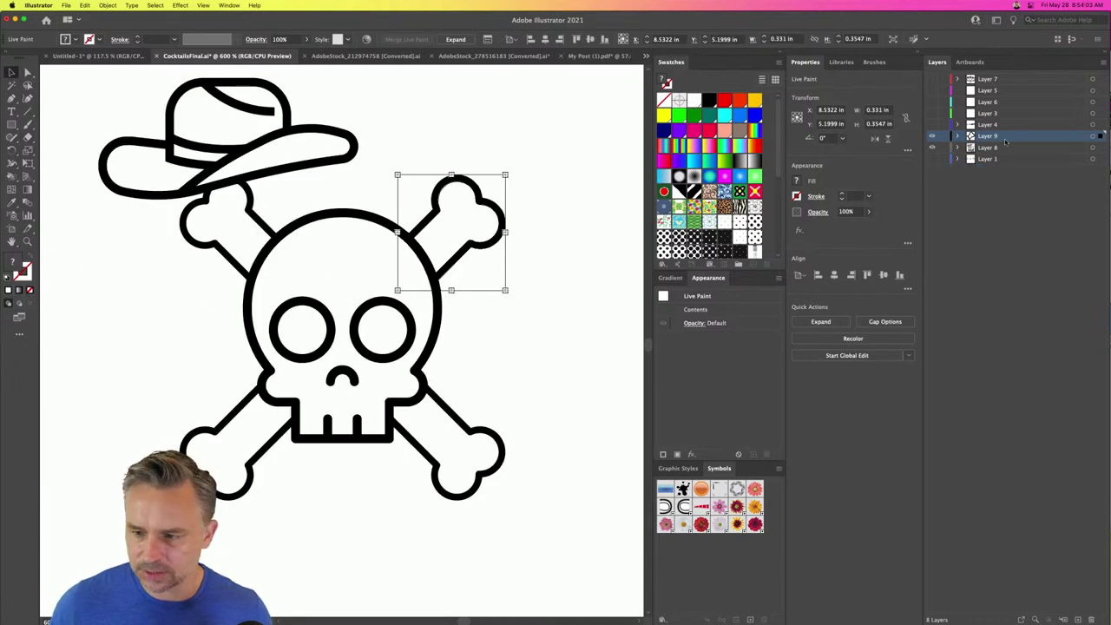
{"action": "left_click_drag", "start_coordinate": [256, 139], "coordinate": [362, 221]}
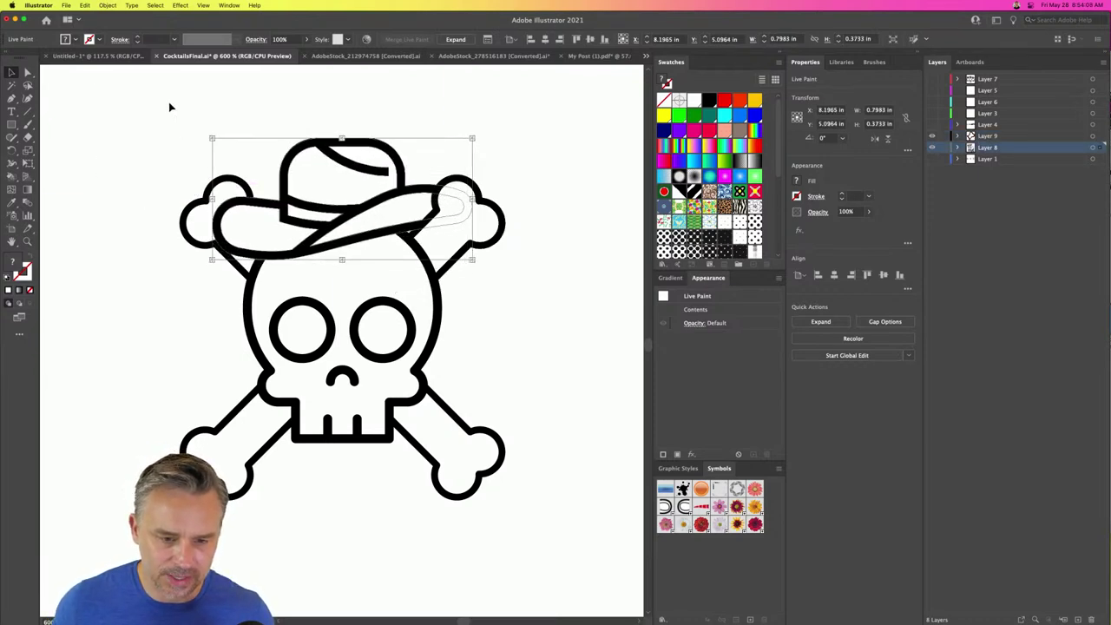
- Scale the hatted skull down and move it up near the title
{"action": "left_click", "coordinate": [166, 156]}
{"action": "key", "text": "super+minus"}
{"action": "key", "text": "super+minus"}
{"action": "key", "text": "super+minus"}
{"action": "scroll", "coordinate": [288, 310], "scroll_direction": "up", "scroll_amount": 5}
{"action": "left_click_drag", "start_coordinate": [324, 344], "coordinate": [477, 473]}
{"action": "left_click_drag", "start_coordinate": [468, 395], "coordinate": [363, 127]}
{"action": "scroll", "coordinate": [363, 127], "scroll_direction": "up", "scroll_amount": 3}
{"action": "left_click_drag", "start_coordinate": [397, 348], "coordinate": [488, 256]}
- Group the skull and hat pieces, then move the Caballero Muerto title below them
{"action": "left_click", "coordinate": [372, 211]}
{"action": "key", "text": "ctrl+g"}
{"action": "left_click_drag", "start_coordinate": [431, 224], "coordinate": [426, 246]}
{"action": "left_click_drag", "start_coordinate": [317, 272], "coordinate": [319, 350]}
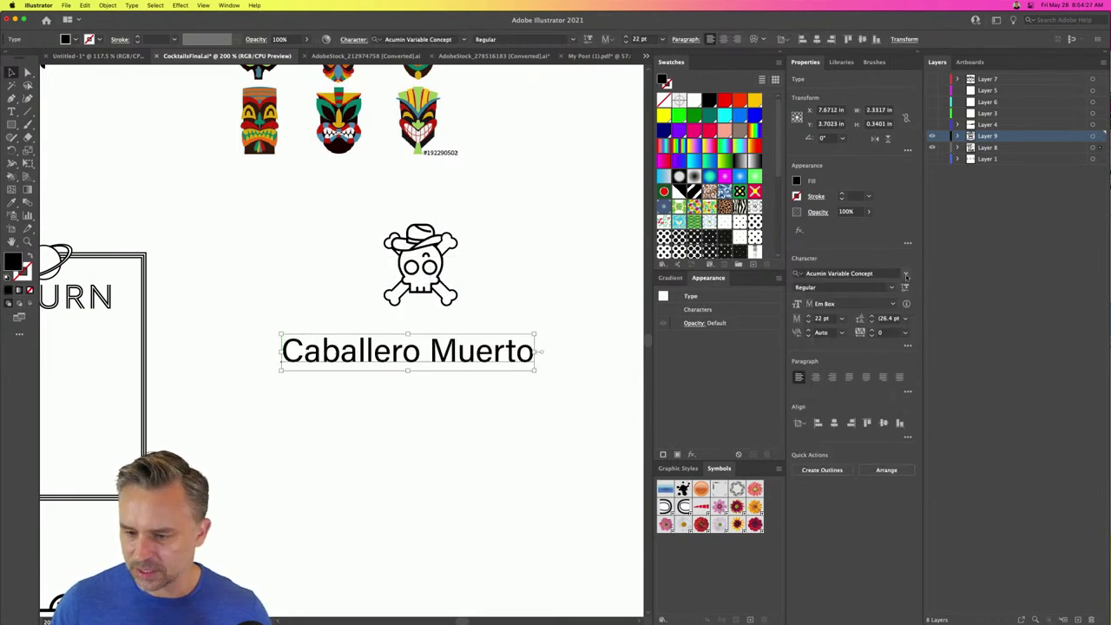
- Filter the font list to decorative fonts and try BD Geminis on the title
{"action": "left_click", "coordinate": [906, 276]}
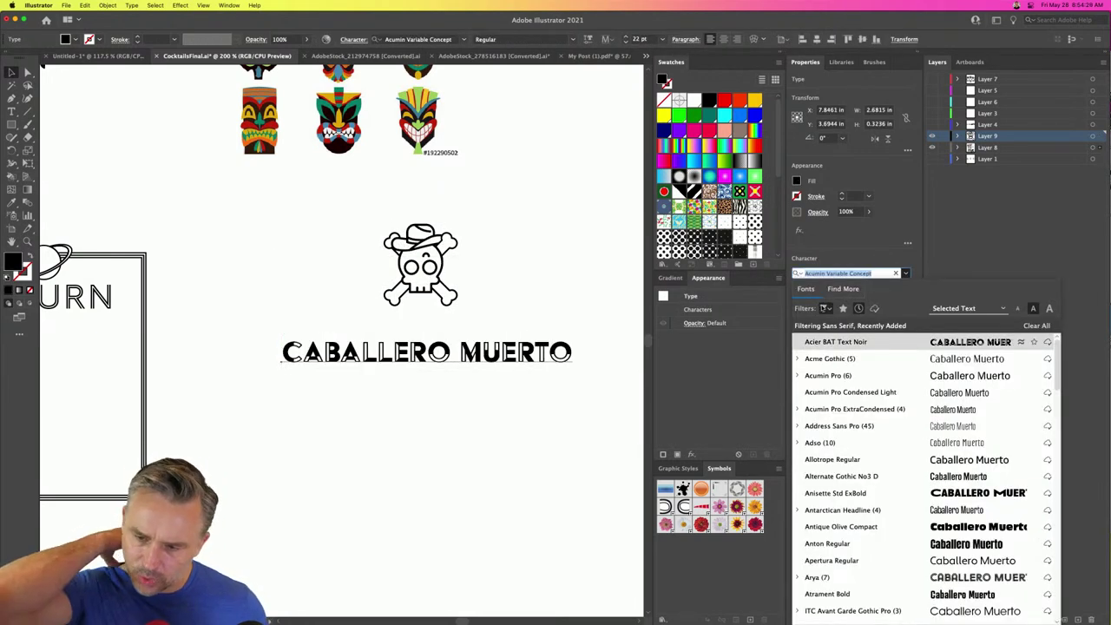
{"action": "left_click", "coordinate": [825, 308]}
{"action": "left_click", "coordinate": [814, 396]}
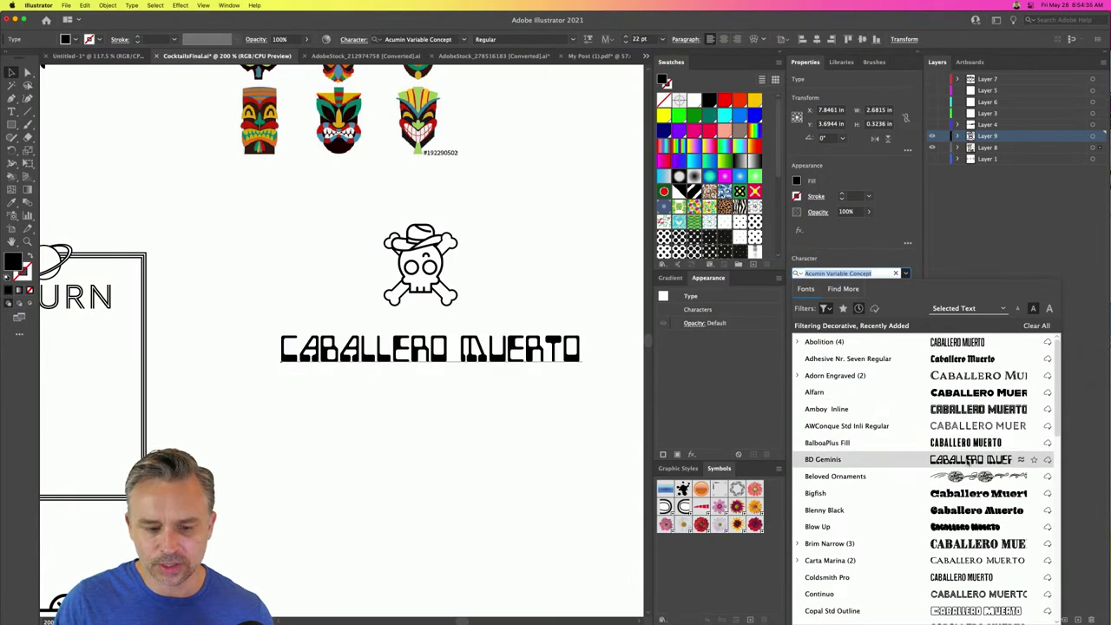
{"action": "left_click", "coordinate": [968, 460]}
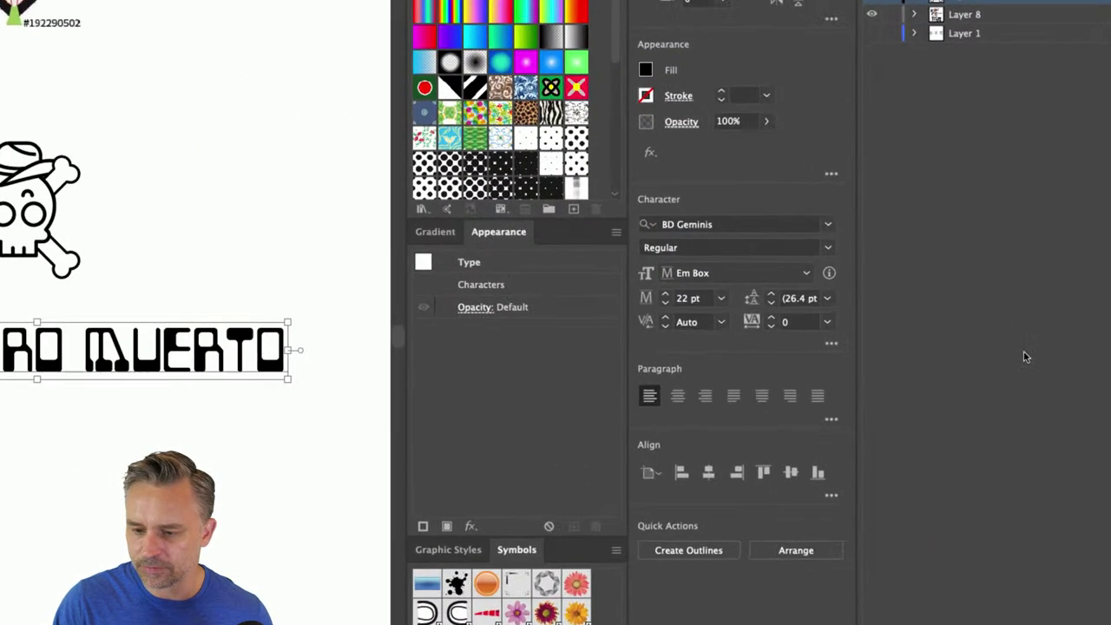
{"action": "left_click", "coordinate": [820, 243]}
{"action": "left_click", "coordinate": [821, 222]}
- Set the title in Carta Marina and move it up just beneath the skull
{"action": "left_click", "coordinate": [820, 223]}
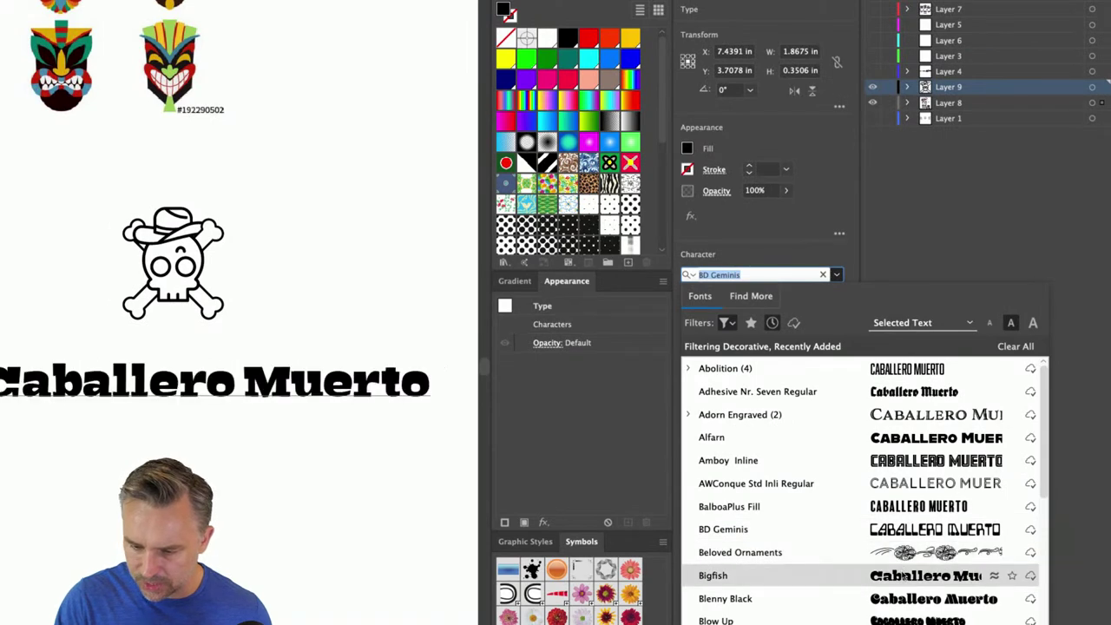
{"action": "scroll", "coordinate": [903, 575], "scroll_direction": "down", "scroll_amount": 5}
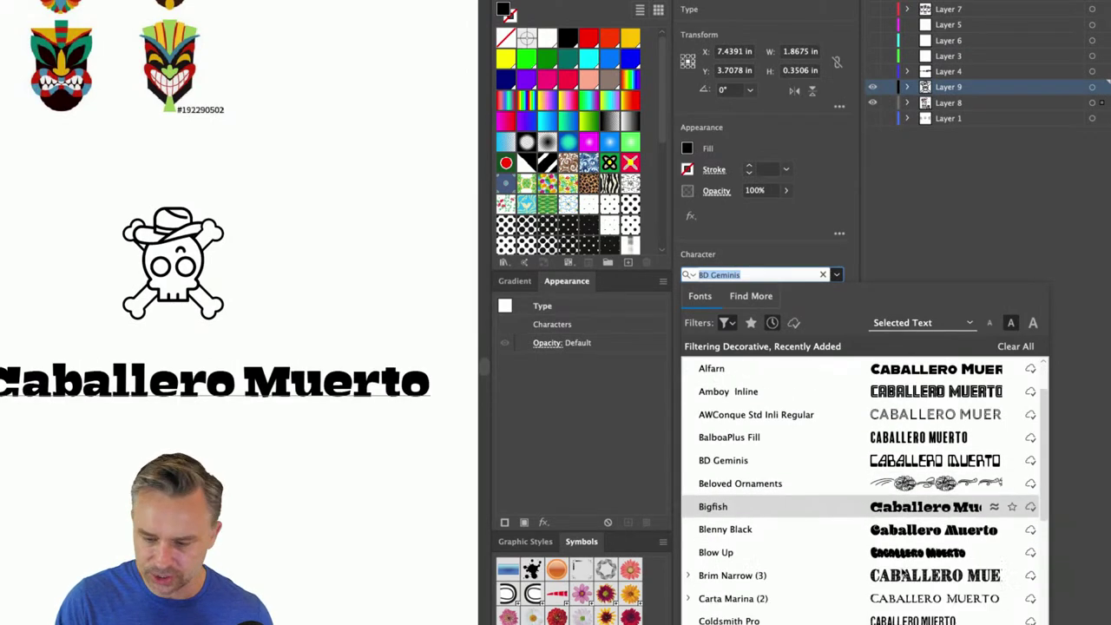
{"action": "scroll", "coordinate": [903, 575], "scroll_direction": "up", "scroll_amount": 5}
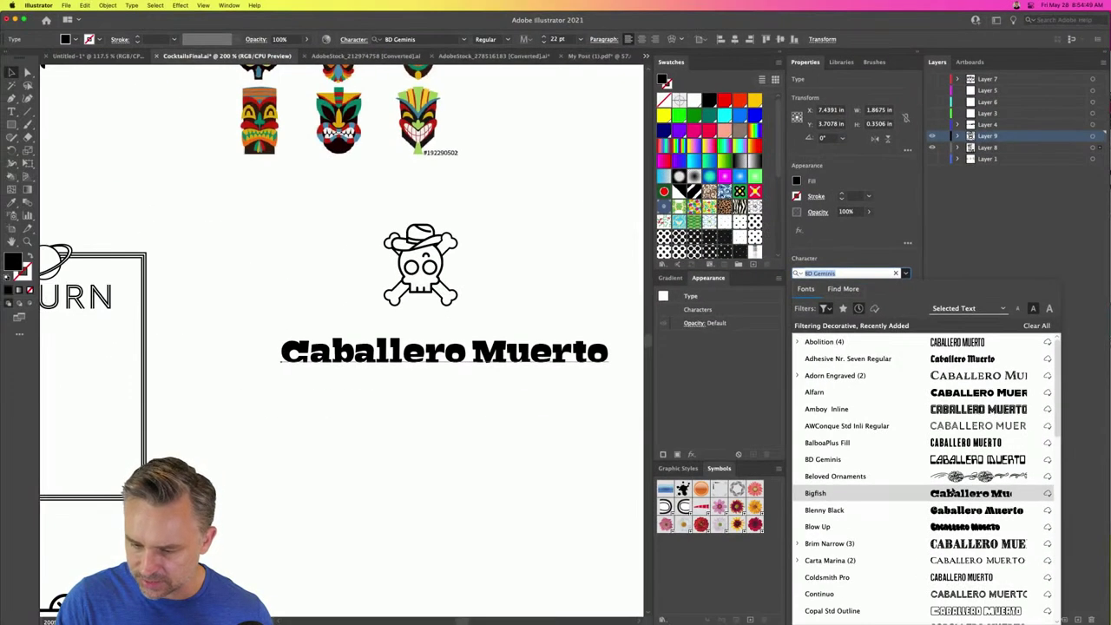
{"action": "scroll", "coordinate": [903, 575], "scroll_direction": "down", "scroll_amount": 2}
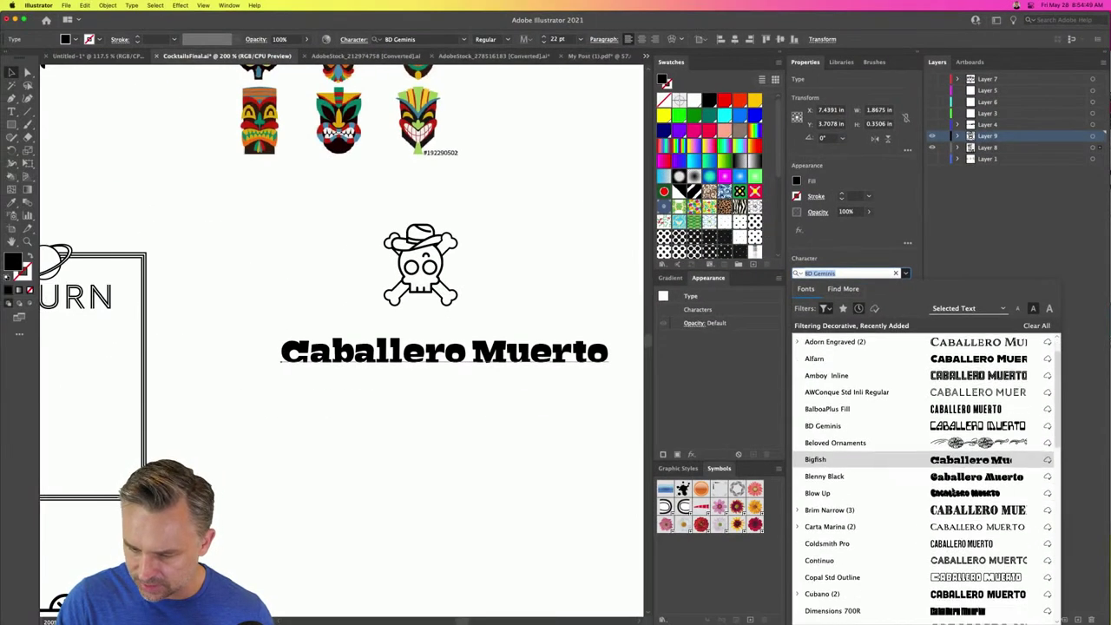
{"action": "left_click", "coordinate": [936, 527]}
{"action": "left_click_drag", "start_coordinate": [379, 354], "coordinate": [361, 334]}
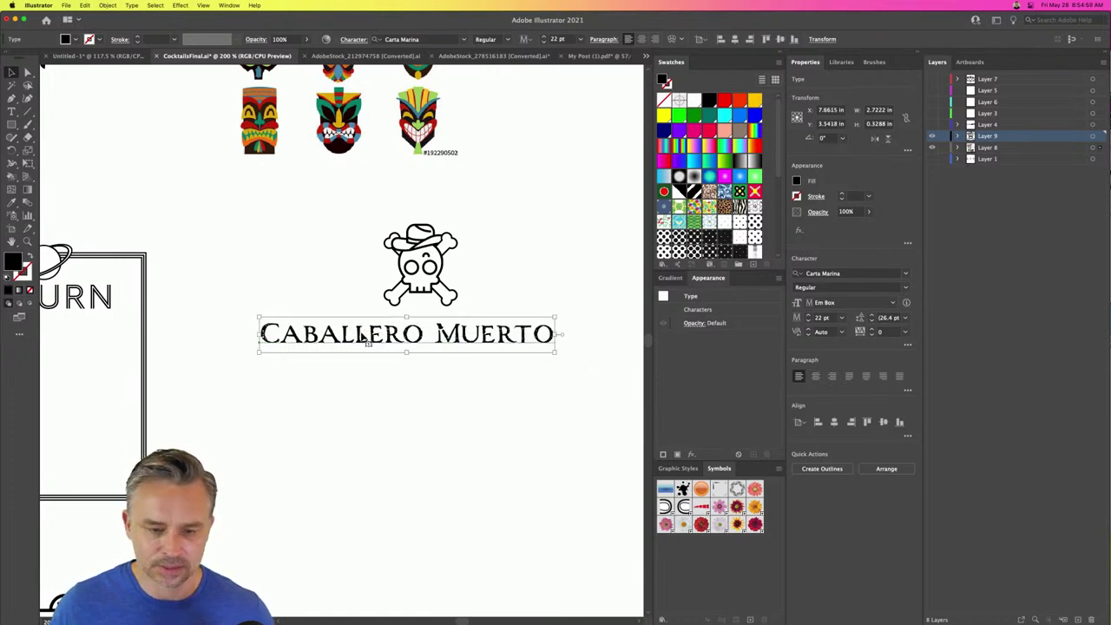
{"action": "left_click", "coordinate": [348, 210]}
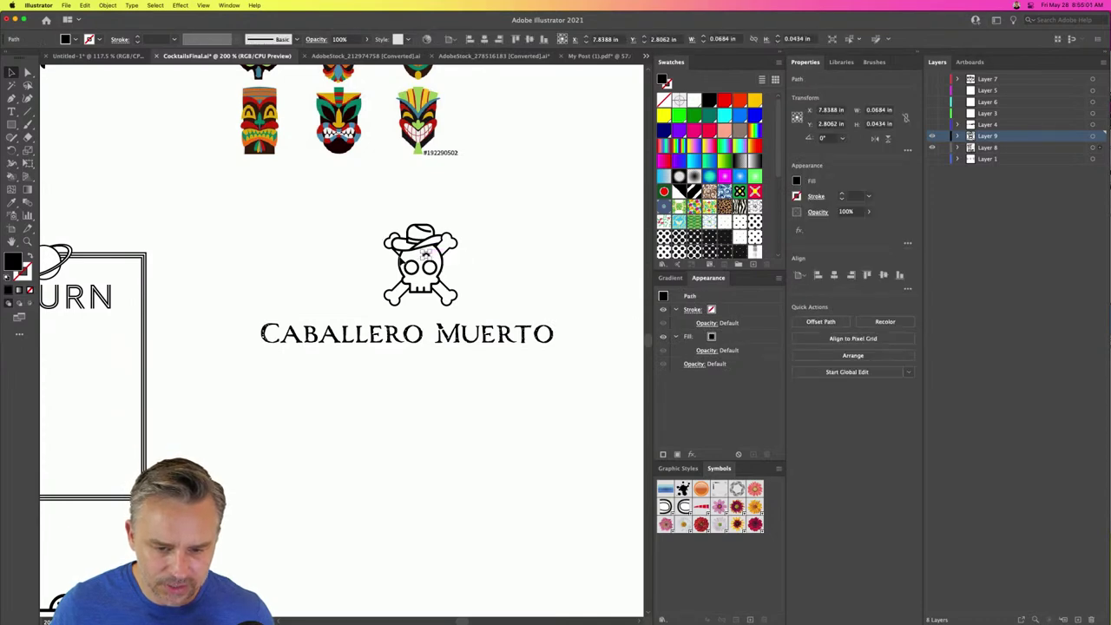
- Move the small nose piece down into the skull
{"action": "key", "text": "super+equal"}
{"action": "key", "text": "super+equal"}
{"action": "key", "text": "super+equal"}
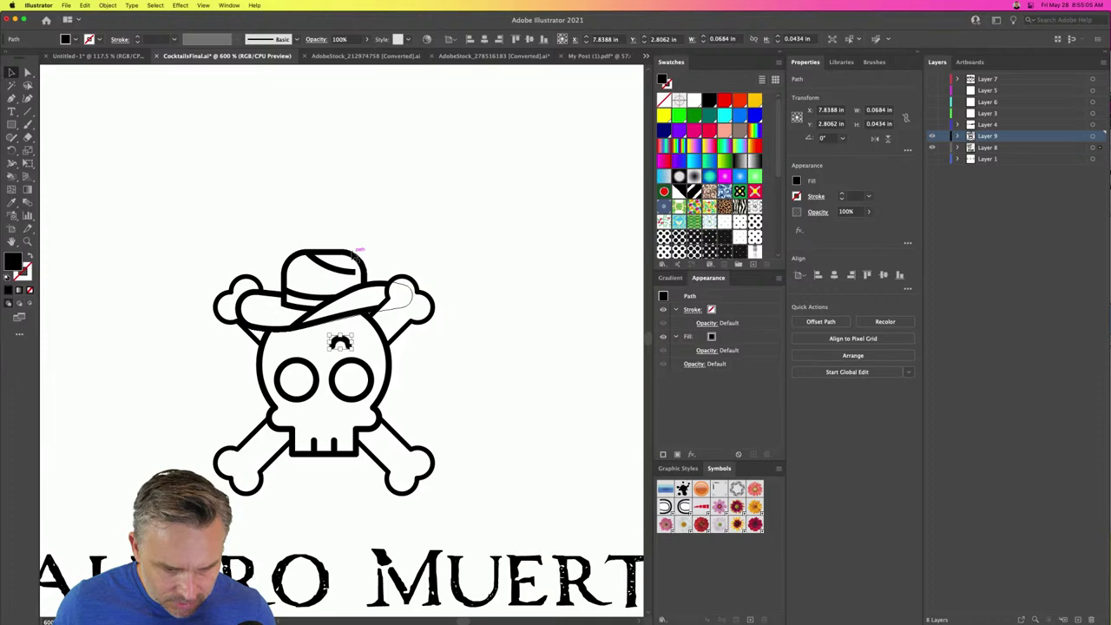
{"action": "left_click_drag", "start_coordinate": [340, 343], "coordinate": [320, 413]}
{"action": "left_click", "coordinate": [161, 384]}
{"action": "scroll", "coordinate": [298, 235], "scroll_direction": "down", "scroll_amount": 5}
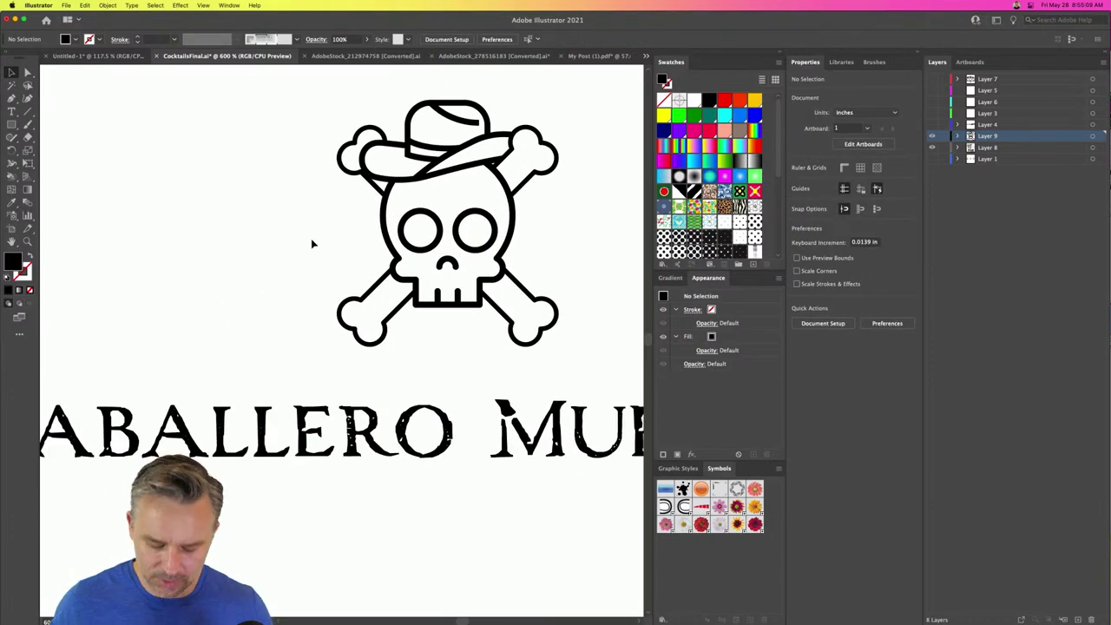
{"action": "key", "text": "super+minus"}
{"action": "key", "text": "super+minus"}
{"action": "key", "text": "super+minus"}
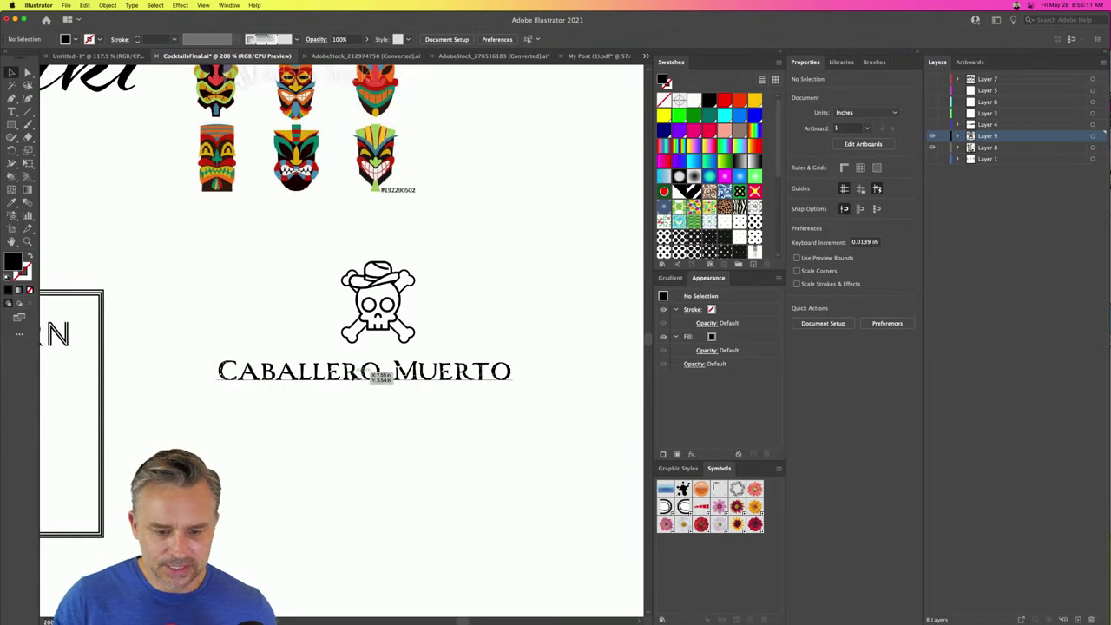
- Cut 'Caballero' out of the title and paste it as its own text object
{"action": "left_click", "coordinate": [354, 375]}
{"action": "left_click_drag", "start_coordinate": [323, 382], "coordinate": [235, 382]}
{"action": "key", "text": "super+c"}
{"action": "double_click", "coordinate": [395, 382]}
{"action": "key", "text": "BackSpace"}
{"action": "key", "text": "Escape"}
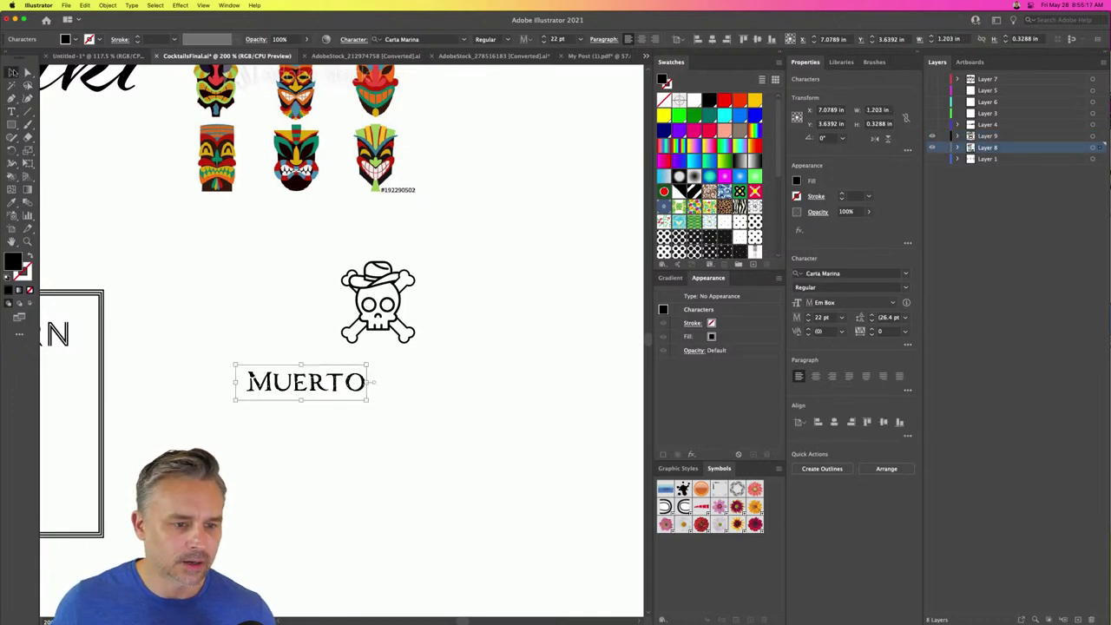
{"action": "left_click", "coordinate": [170, 287]}
{"action": "key", "text": "super+v"}
- Place CABALLERO left and MUERTO right of the skull, level with each other
{"action": "left_click_drag", "start_coordinate": [278, 343], "coordinate": [213, 305]}
{"action": "left_click_drag", "start_coordinate": [259, 387], "coordinate": [420, 311]}
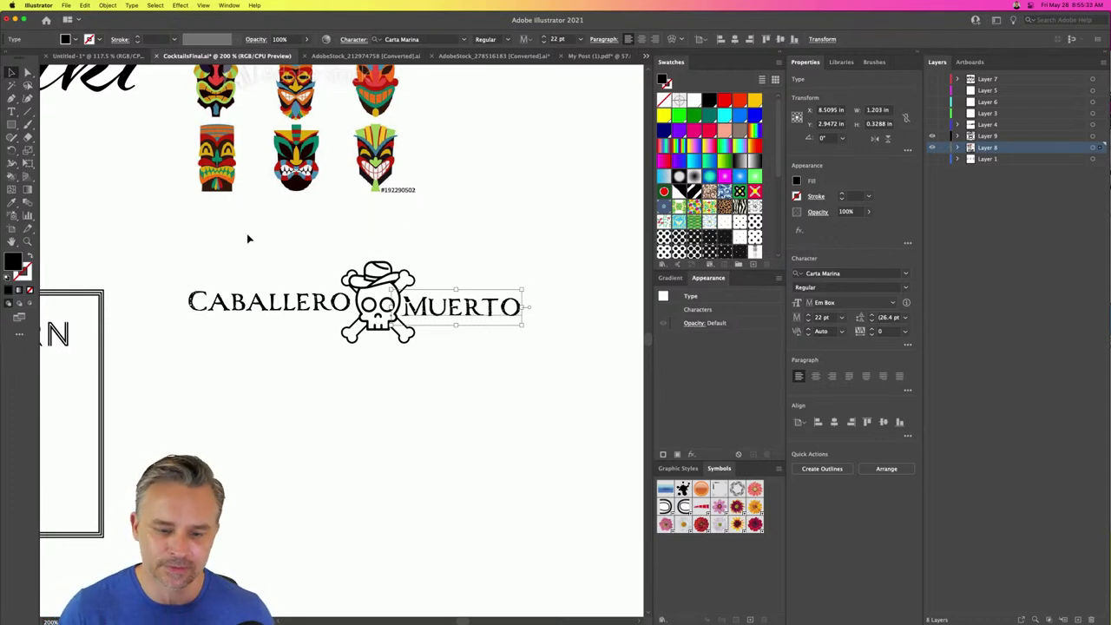
{"action": "left_click_drag", "start_coordinate": [258, 313], "coordinate": [256, 333]}
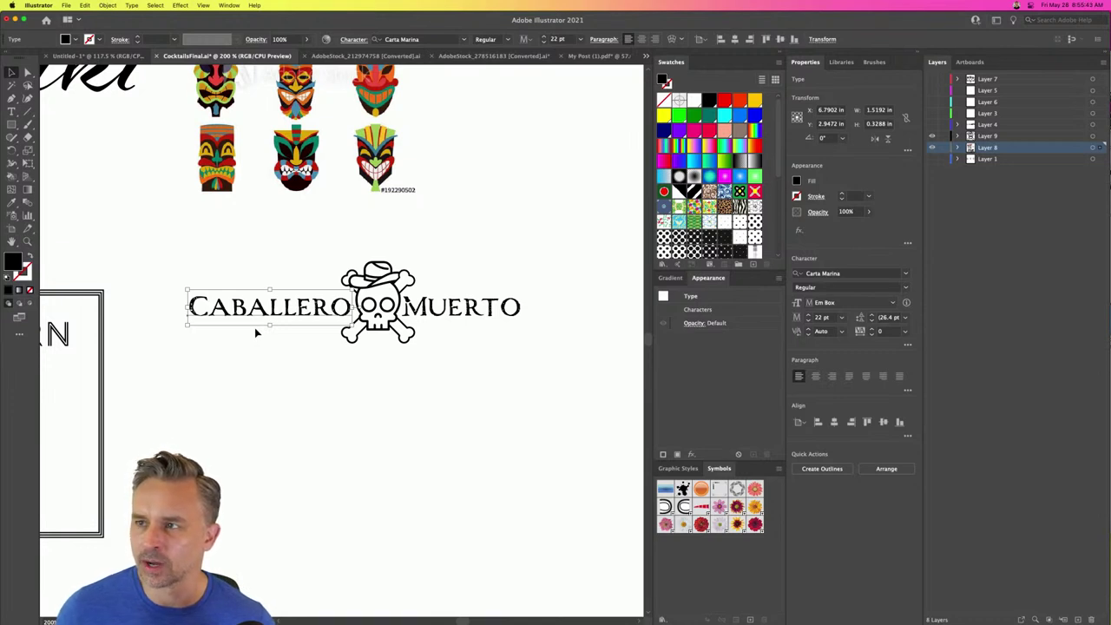
{"action": "left_click", "coordinate": [365, 409]}
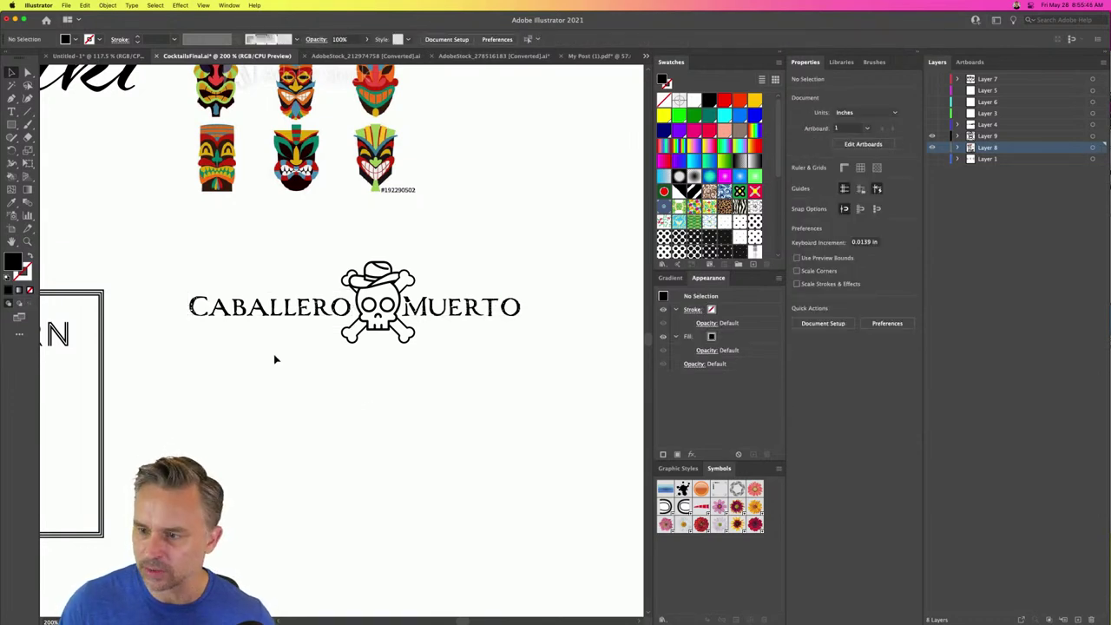
- Zoom out to frame the Tiki, Painkiller and Saturn cards and preview full screen
{"action": "key", "text": "super+minus"}
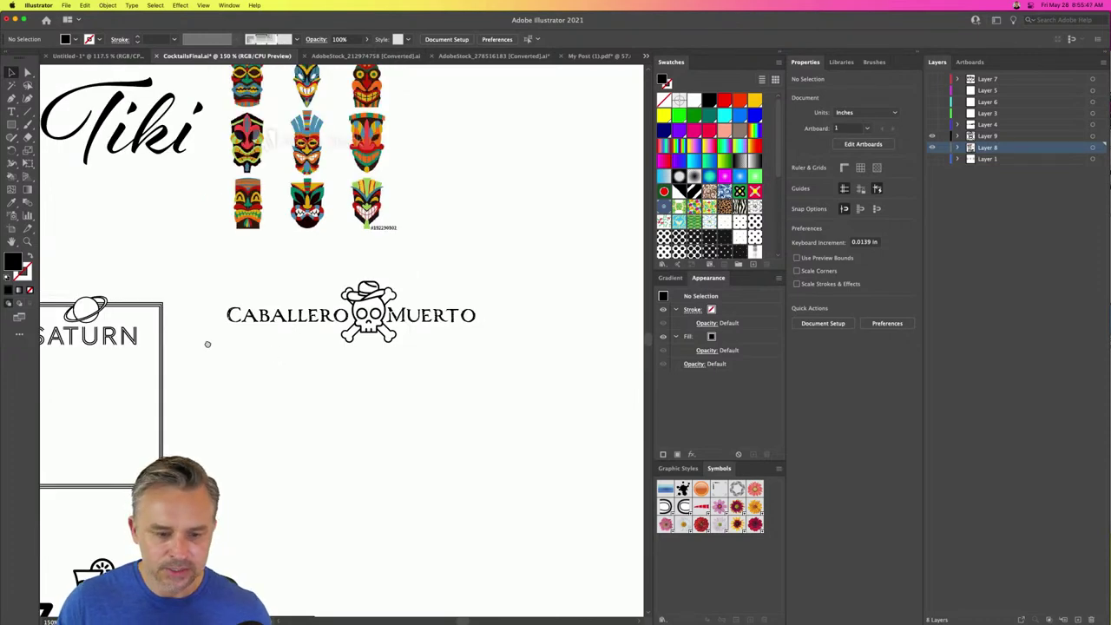
{"action": "left_click_drag", "start_coordinate": [206, 344], "coordinate": [460, 318]}
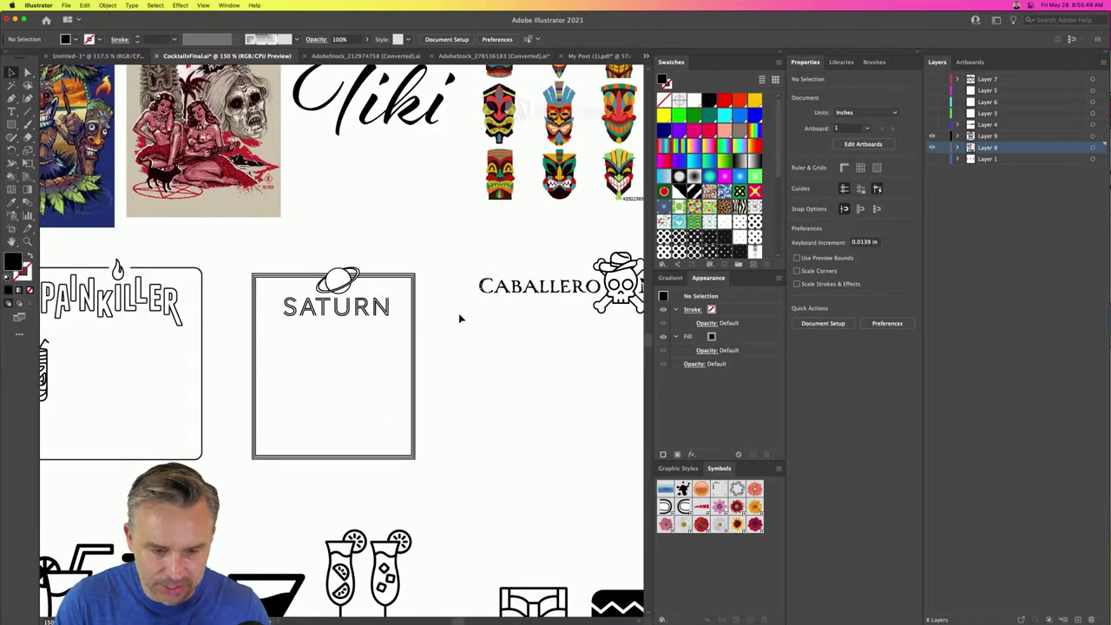
{"action": "key", "text": "shift+f"}
{"action": "key", "text": "Escape"}
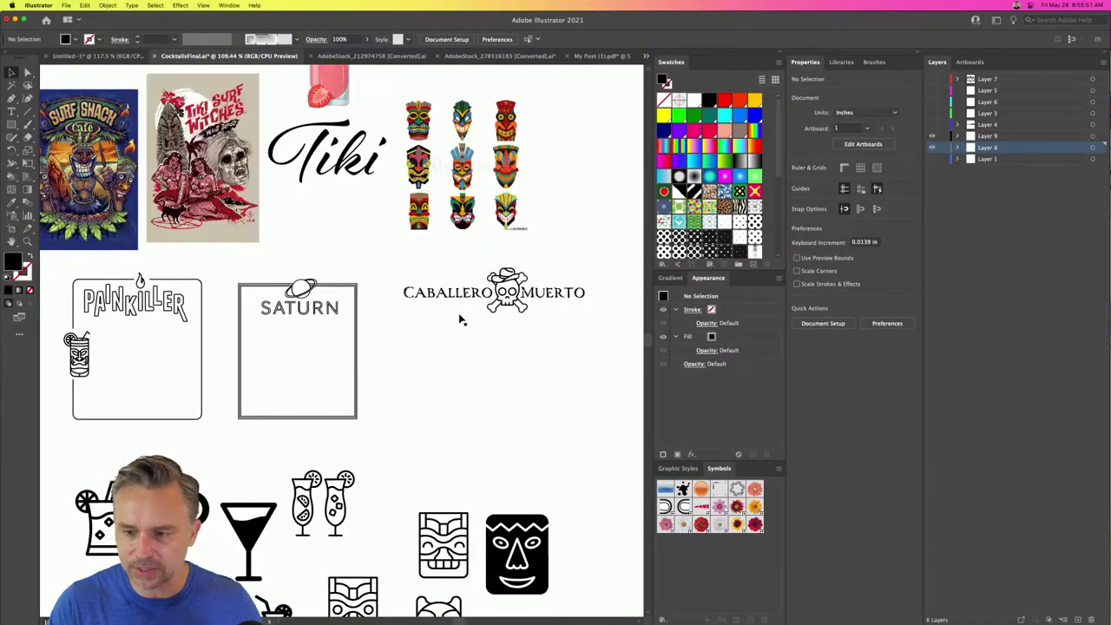
- Turn on Layer 1's recipe text and view the finished board in Presentation Mode
{"action": "left_click", "coordinate": [933, 160]}
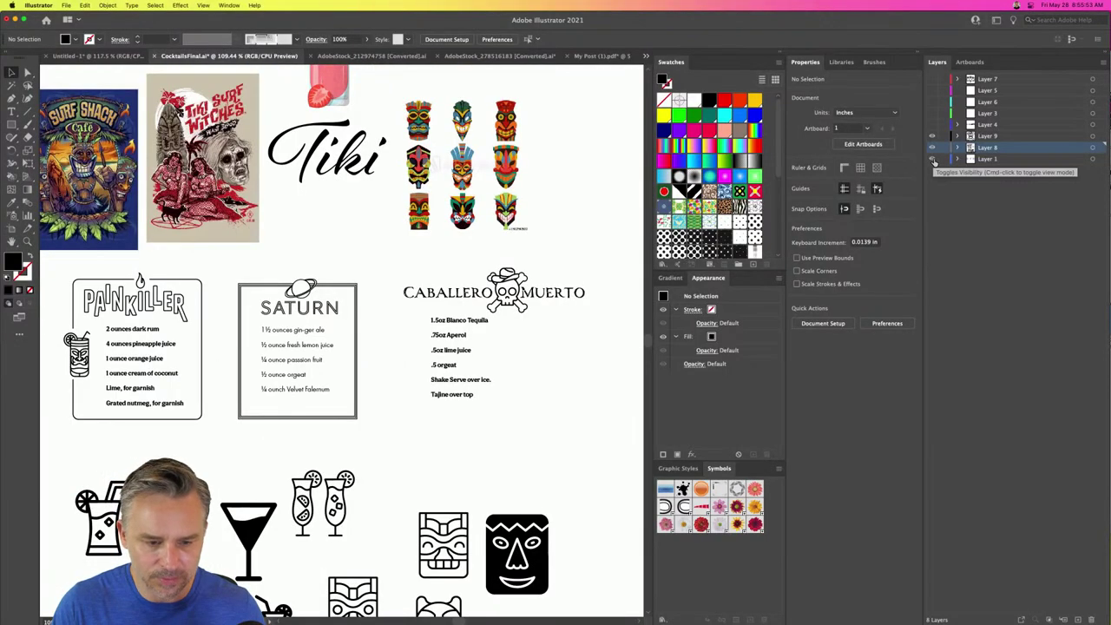
{"action": "key", "text": "shift+f"}
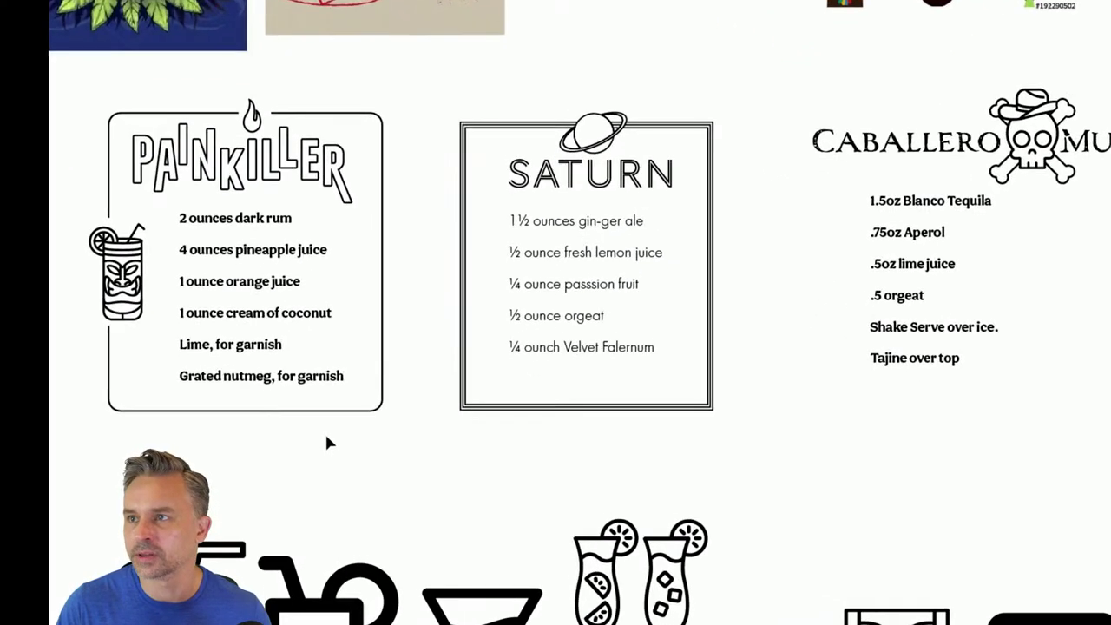
{"action": "scroll", "coordinate": [328, 443], "scroll_direction": "down", "scroll_amount": 1}
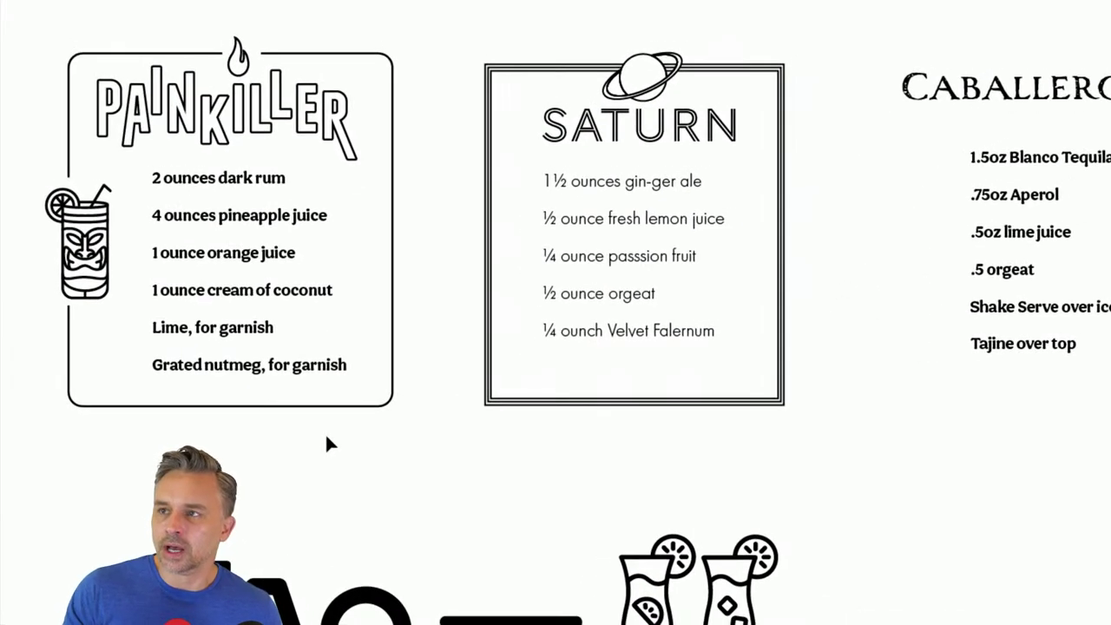